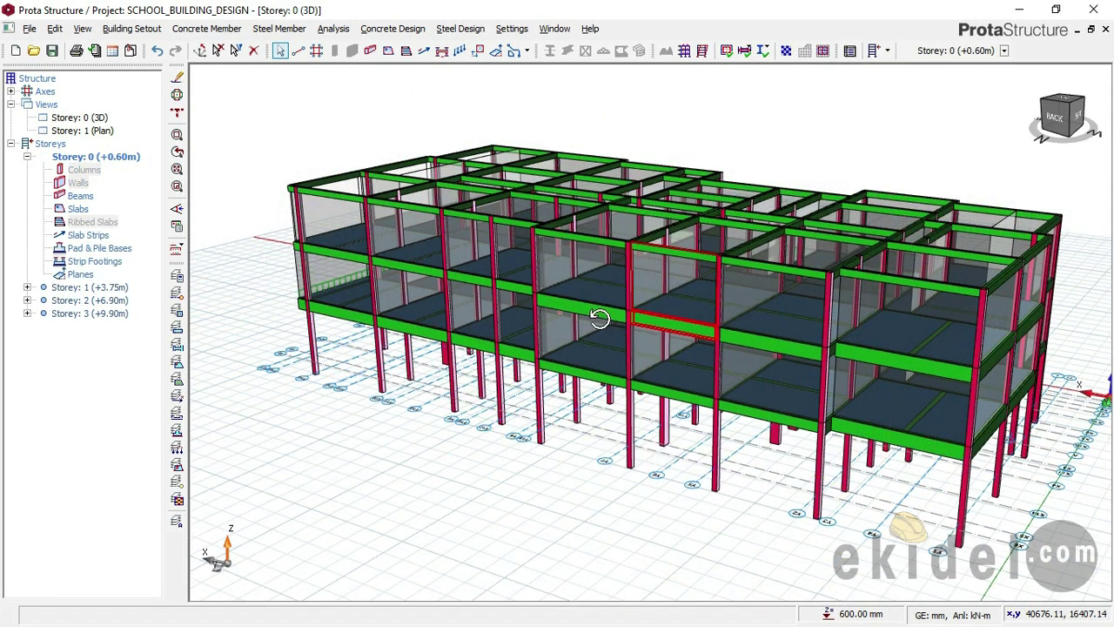
Examine the 3D school building frame from several sides, including the ground-storey columns and the beams above them
mouse_move(599, 318)
shift+middle_down()
mouse_move(562, 301)
mouse_move(497, 299)
shift+middle_up()
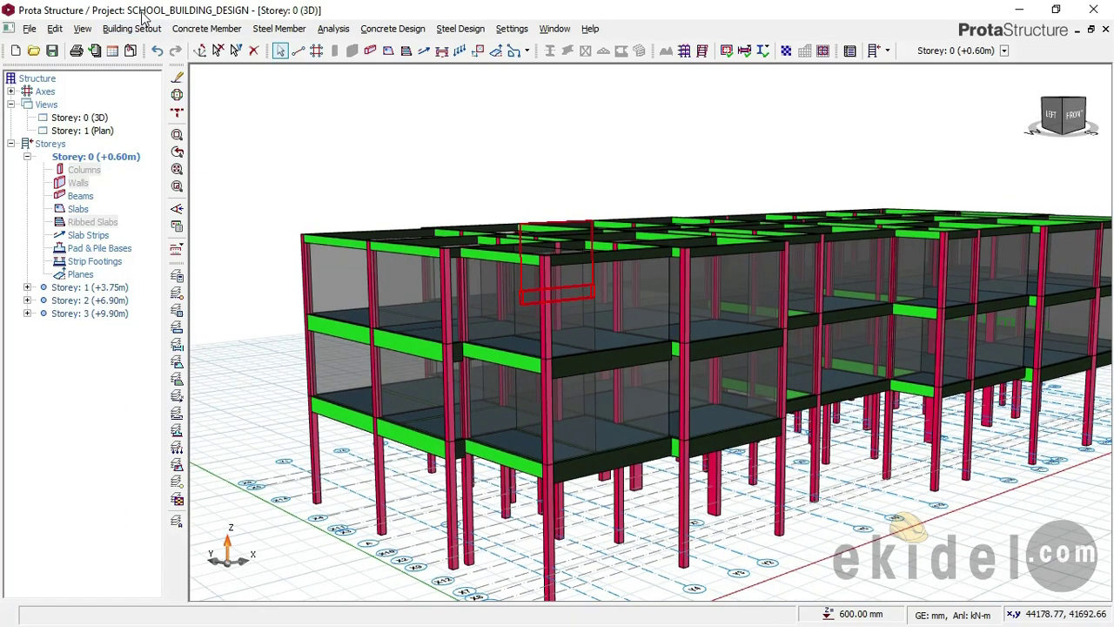
scroll(440, 168, down, 3)
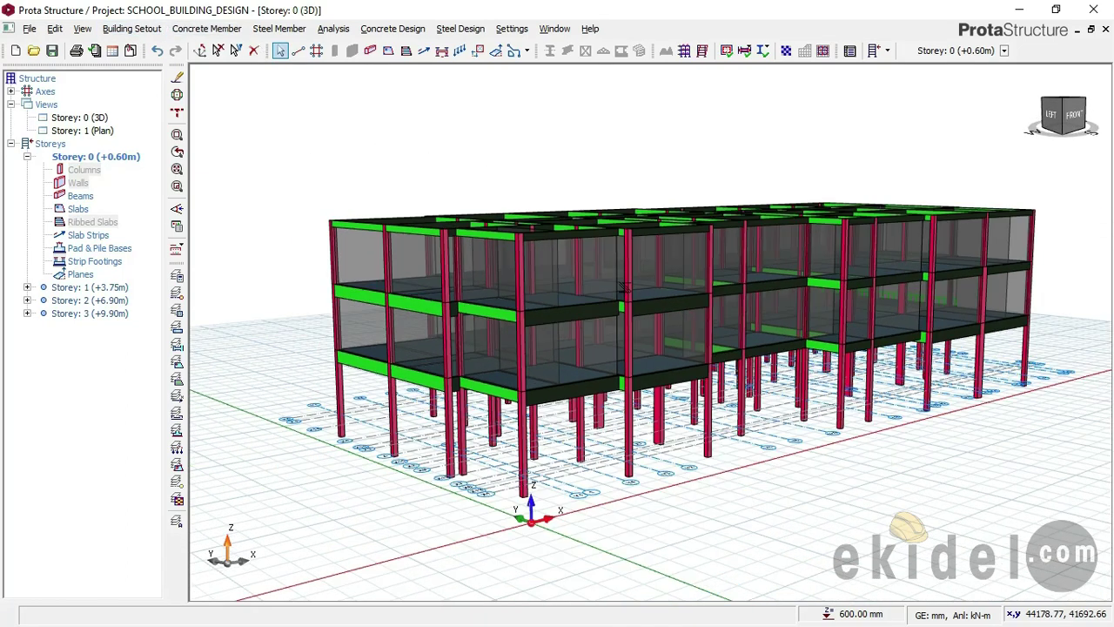
middle_drag(656, 239, 625, 227)
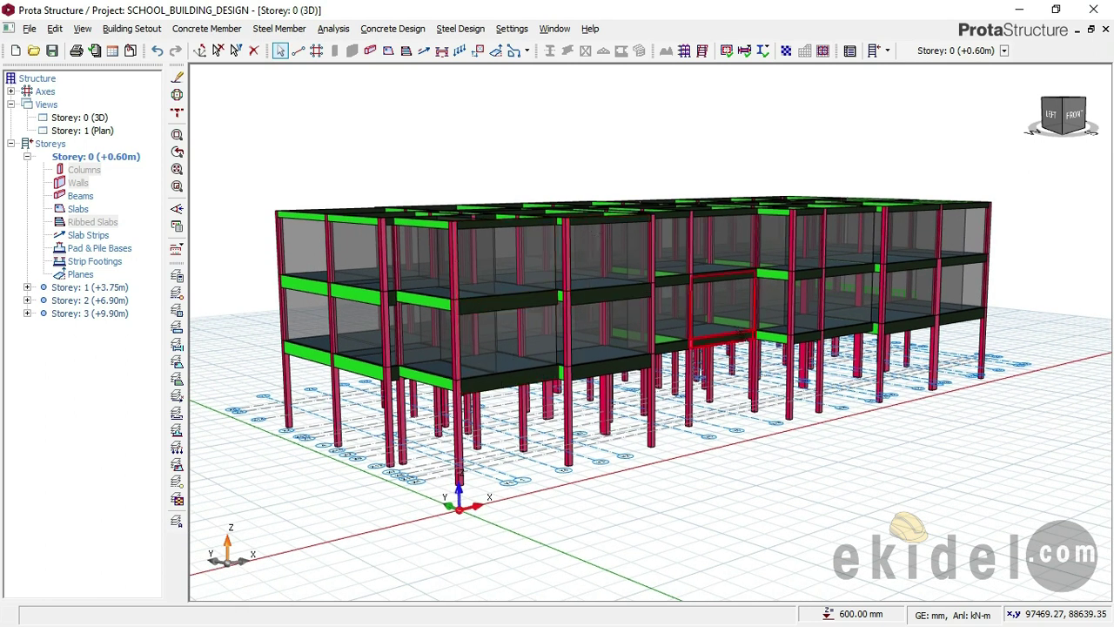
shift+middle_drag(746, 342, 625, 344)
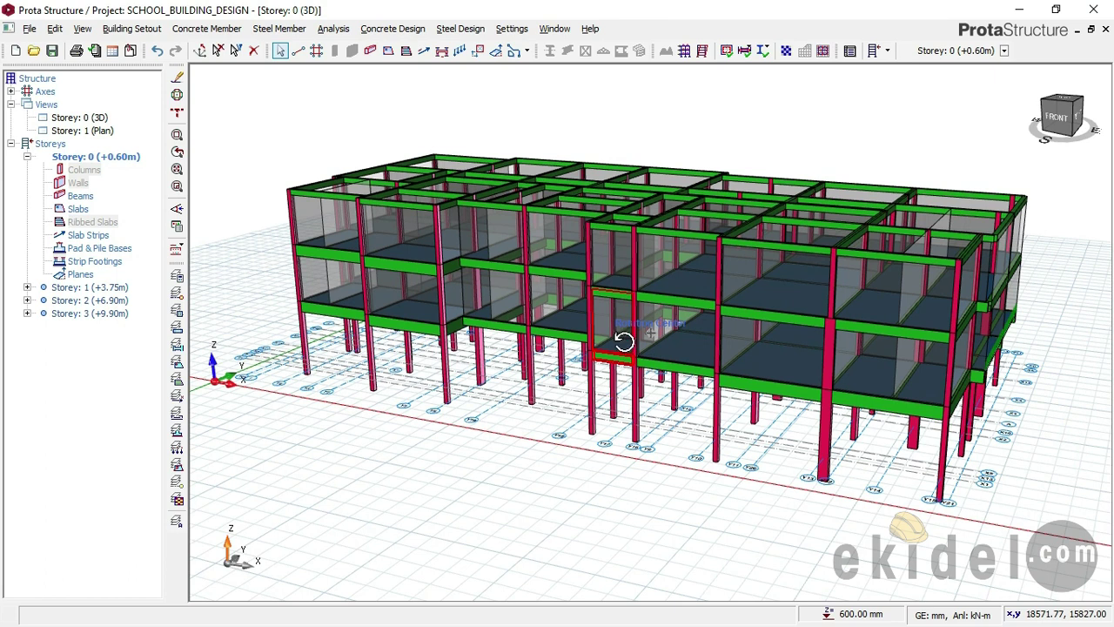
shift+middle_drag(624, 341, 616, 337)
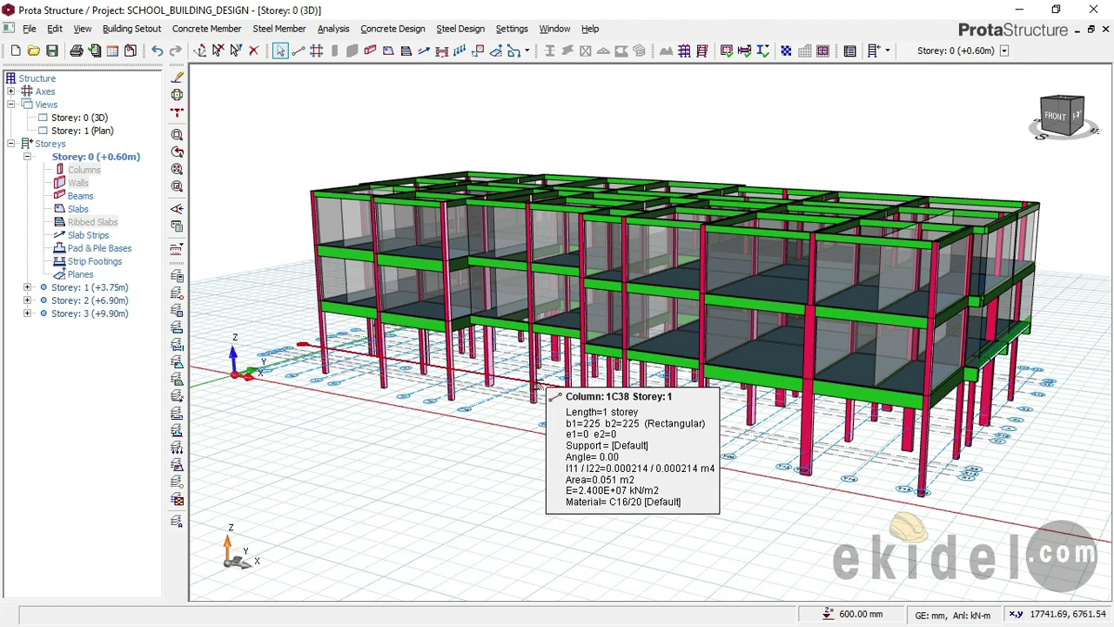
middle_drag(521, 389, 508, 388)
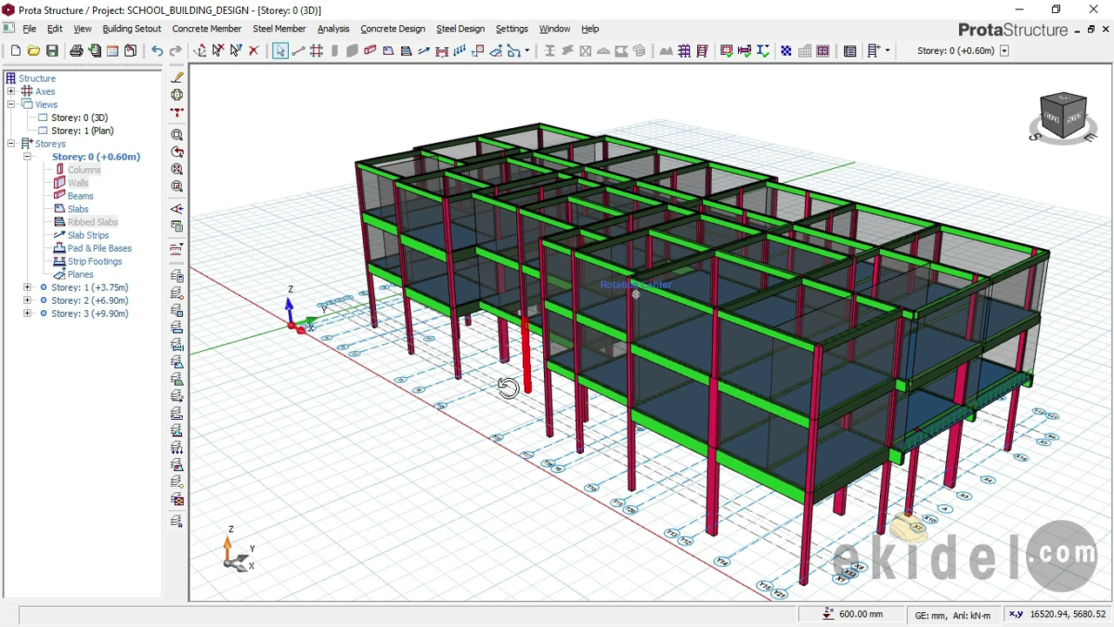
drag(509, 387, 513, 383)
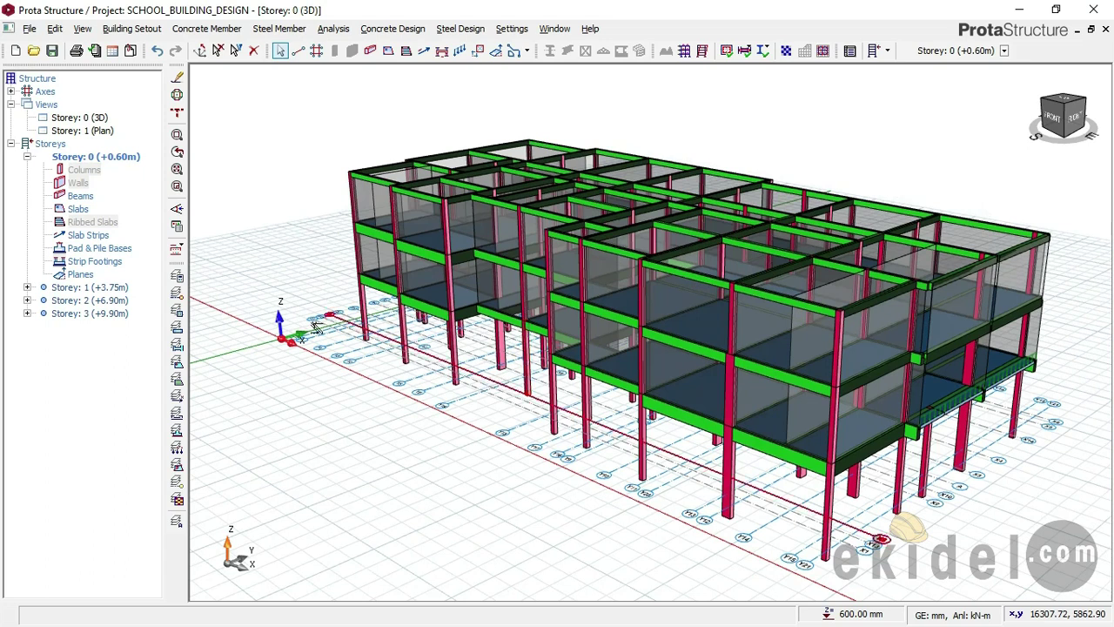
mouse_move(504, 302)
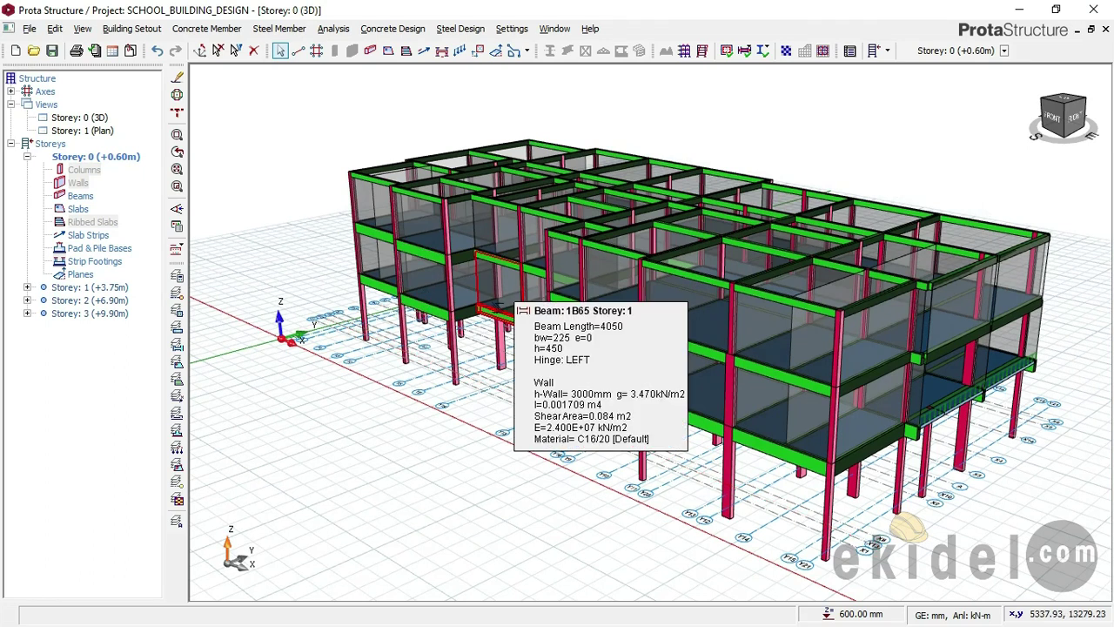
middle_drag(501, 303, 475, 297)
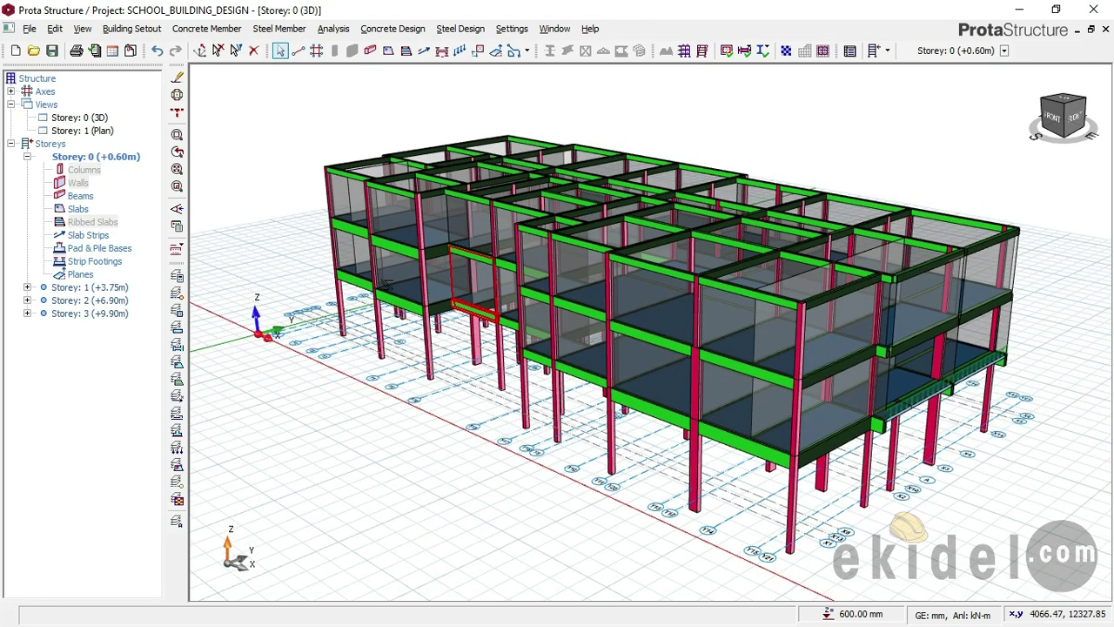
Switch from the 3D model to the plan view of Storey: 0 (+0.60m)
double_click(100, 132)
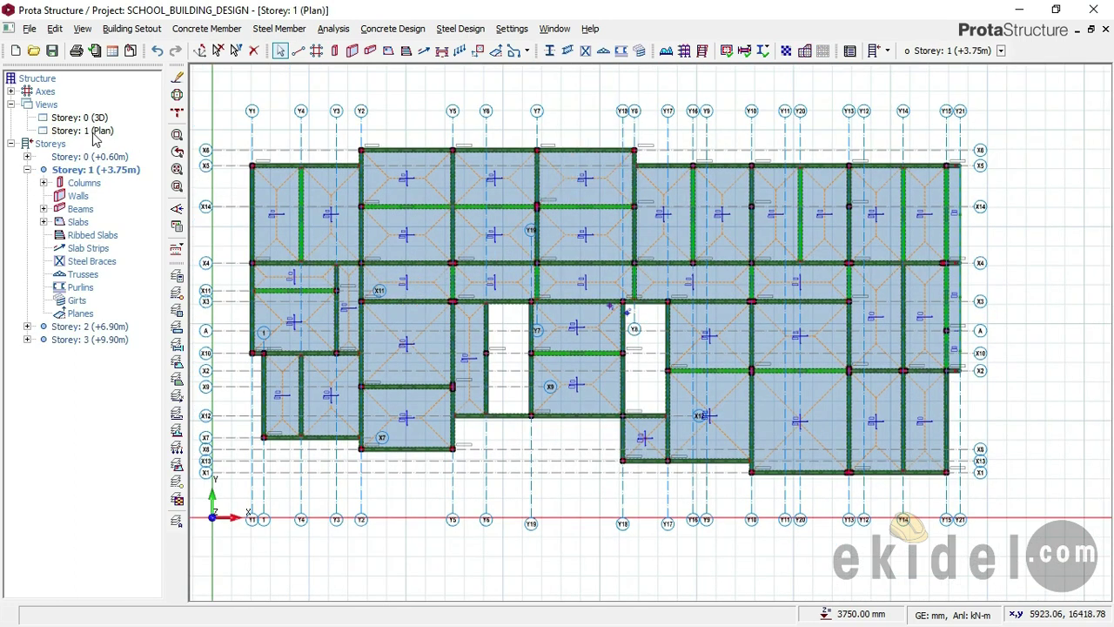
double_click(100, 158)
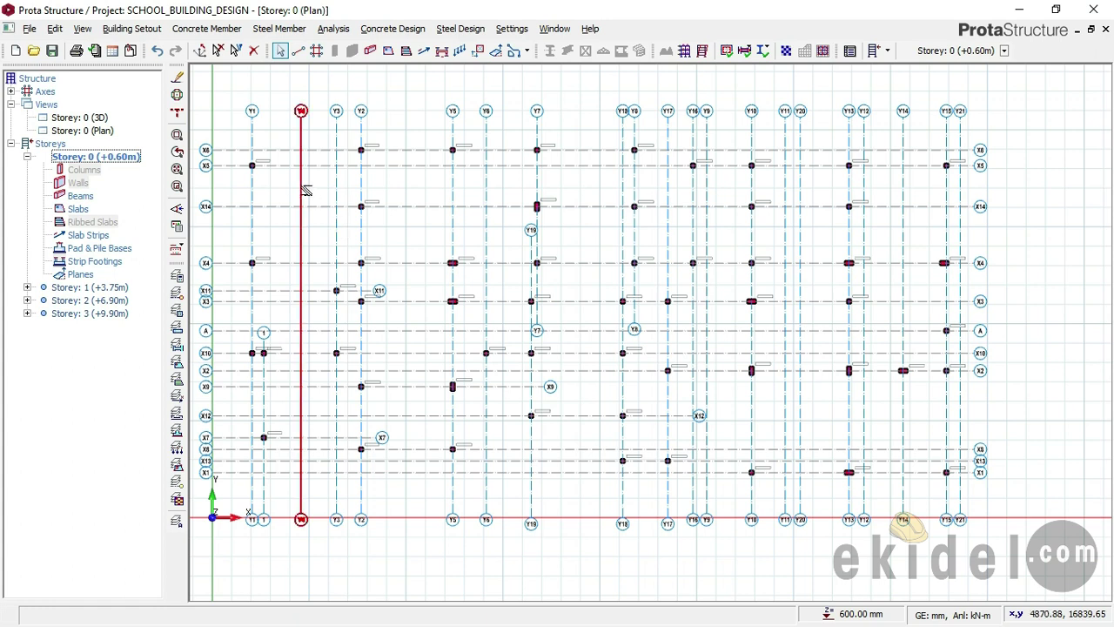
scroll(276, 189, up, 2)
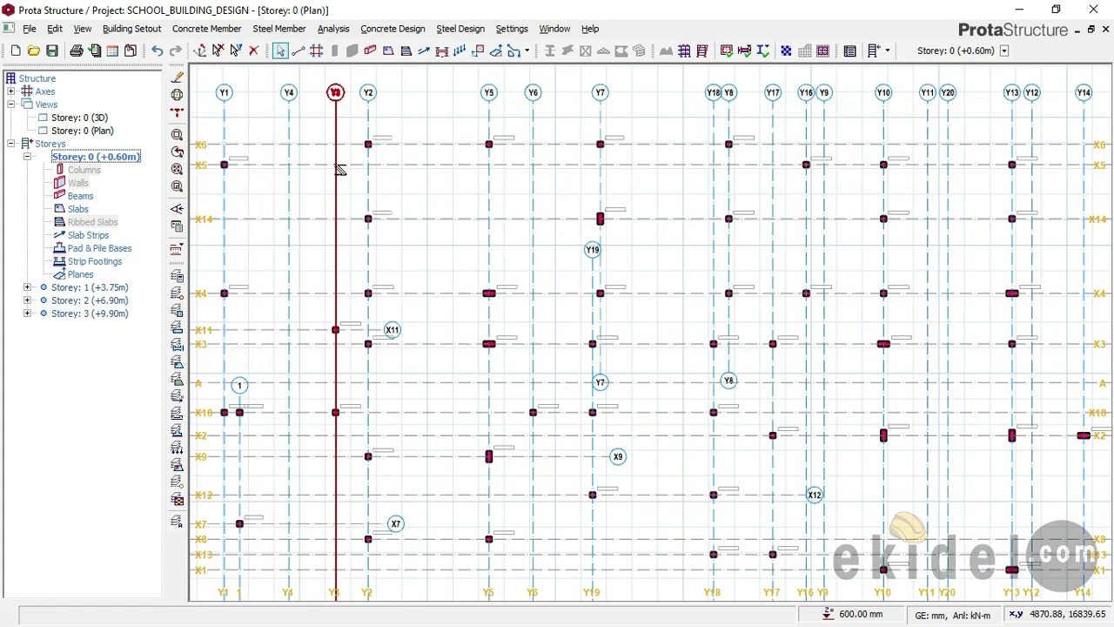
scroll(419, 189, down, 1)
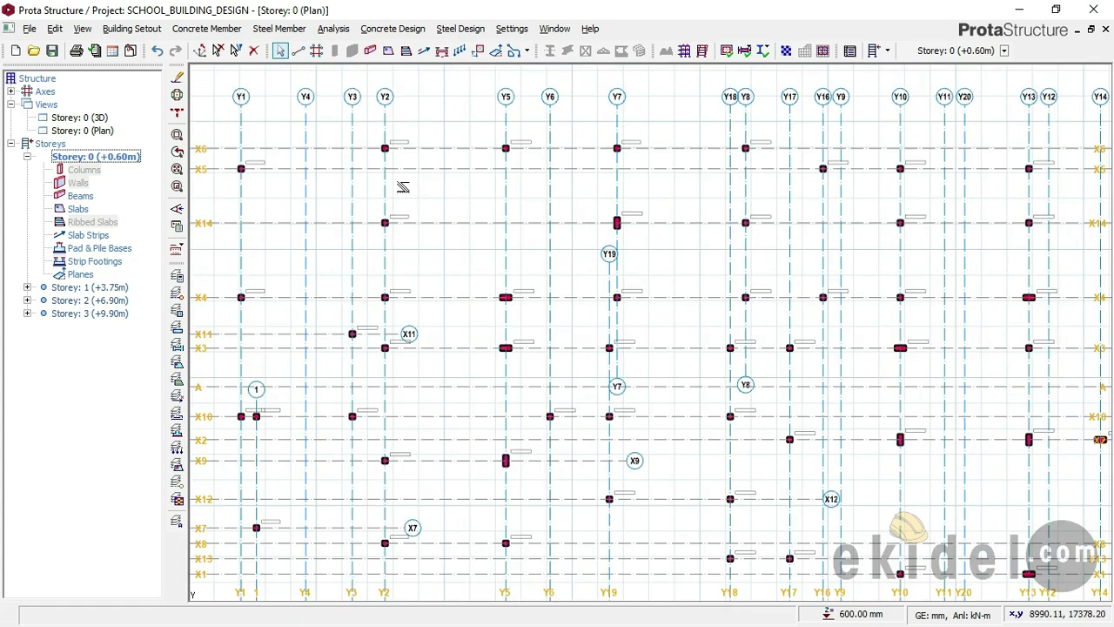
Set the concrete beam height to 1400 mm and insert a beam along axis X6 from Y2 to Y5
click(208, 31)
click(207, 78)
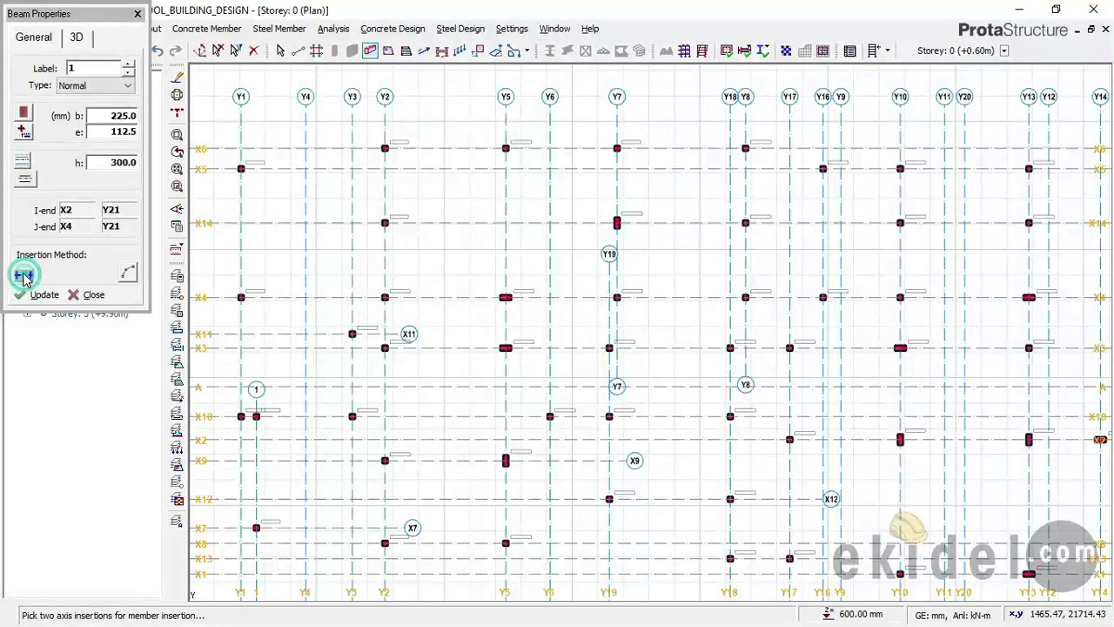
click(117, 164)
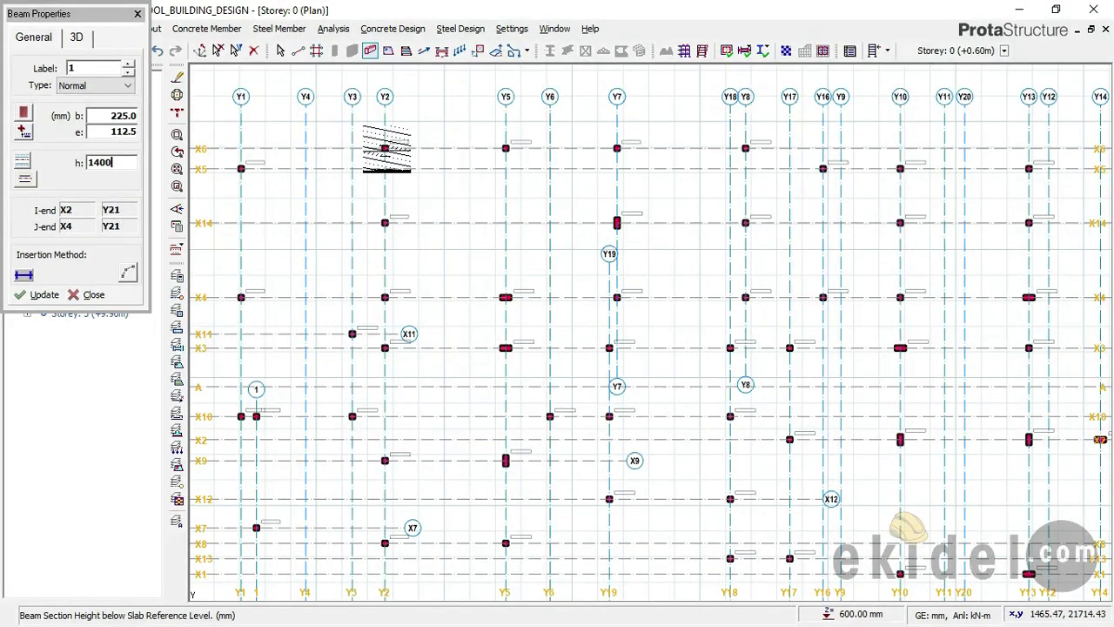
scroll(386, 149, up, 1)
click(383, 147)
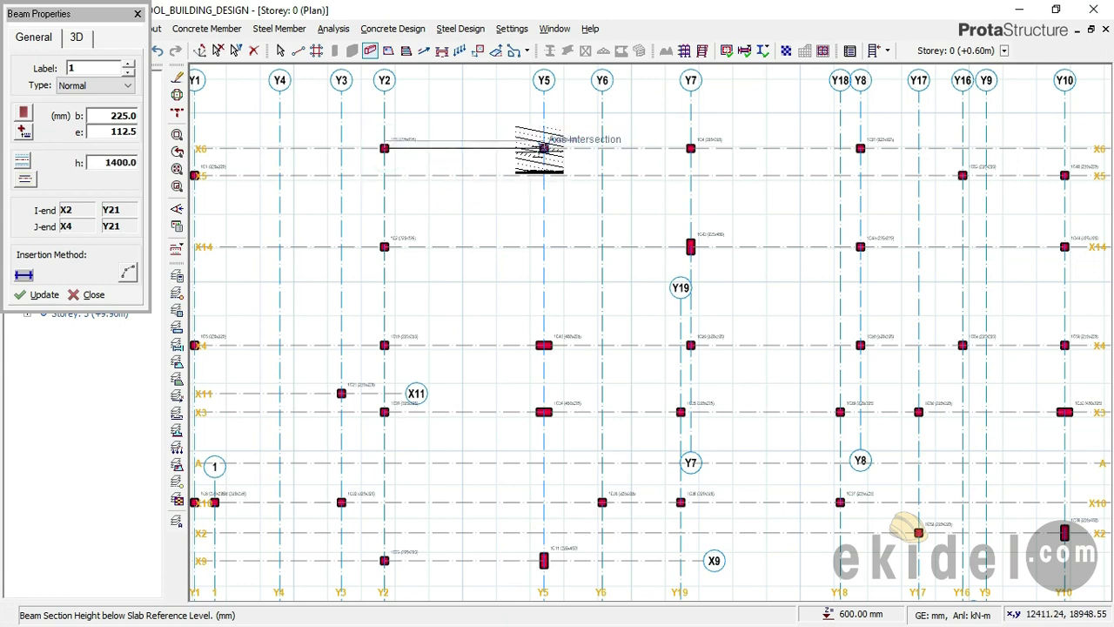
click(541, 147)
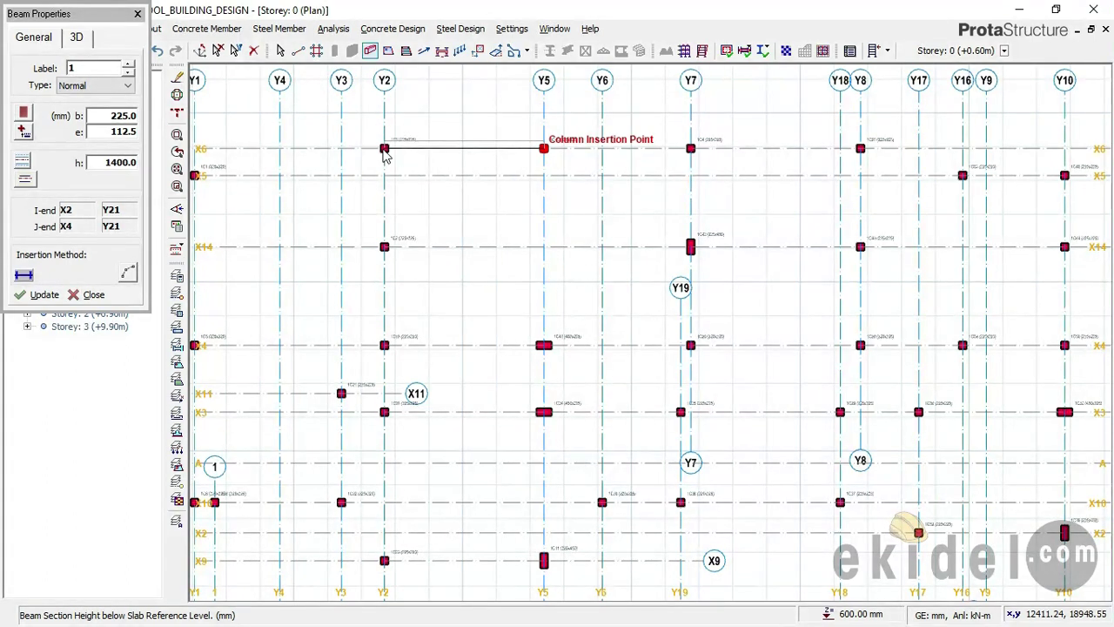
scroll(412, 136, up, 2)
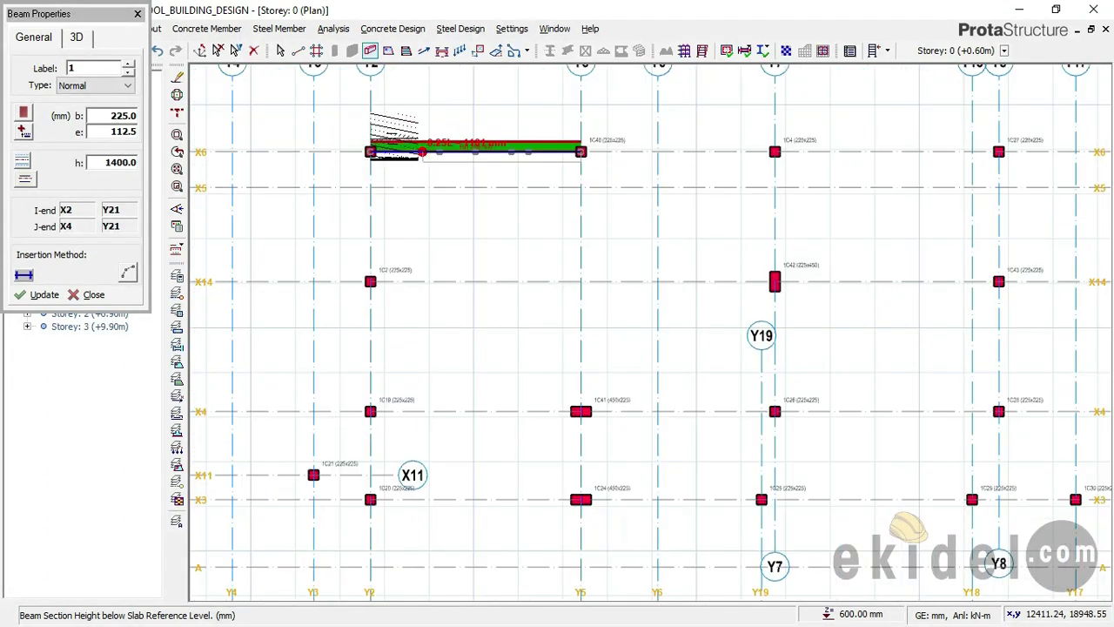
scroll(384, 154, up, 1)
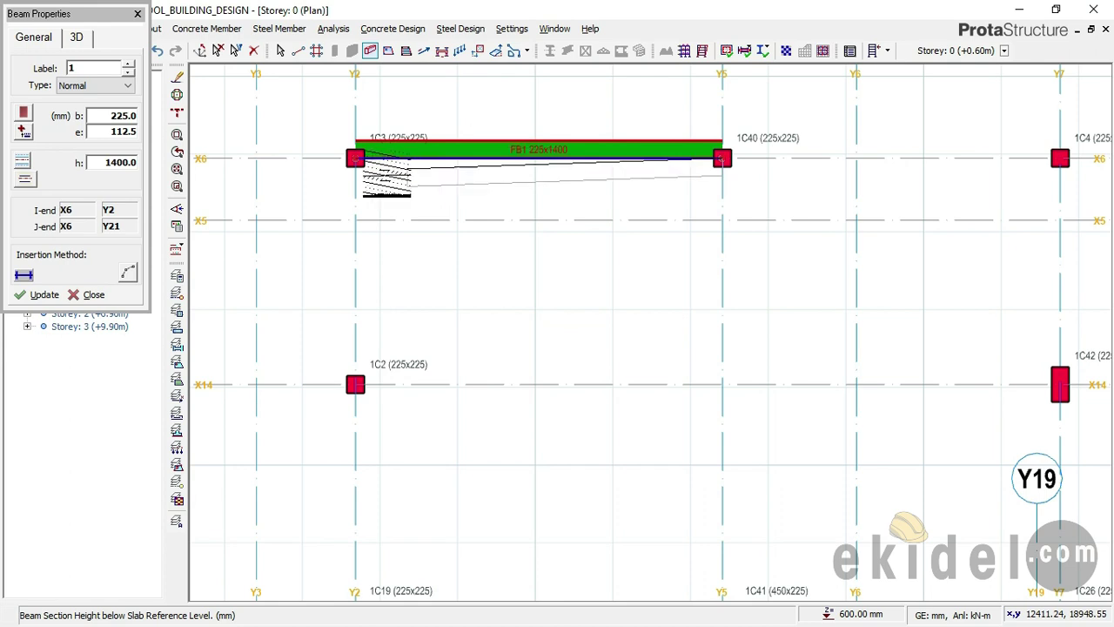
Set the eccentricity of the X6 beam between Y2 and Y5 to 0 and update it
click(106, 129)
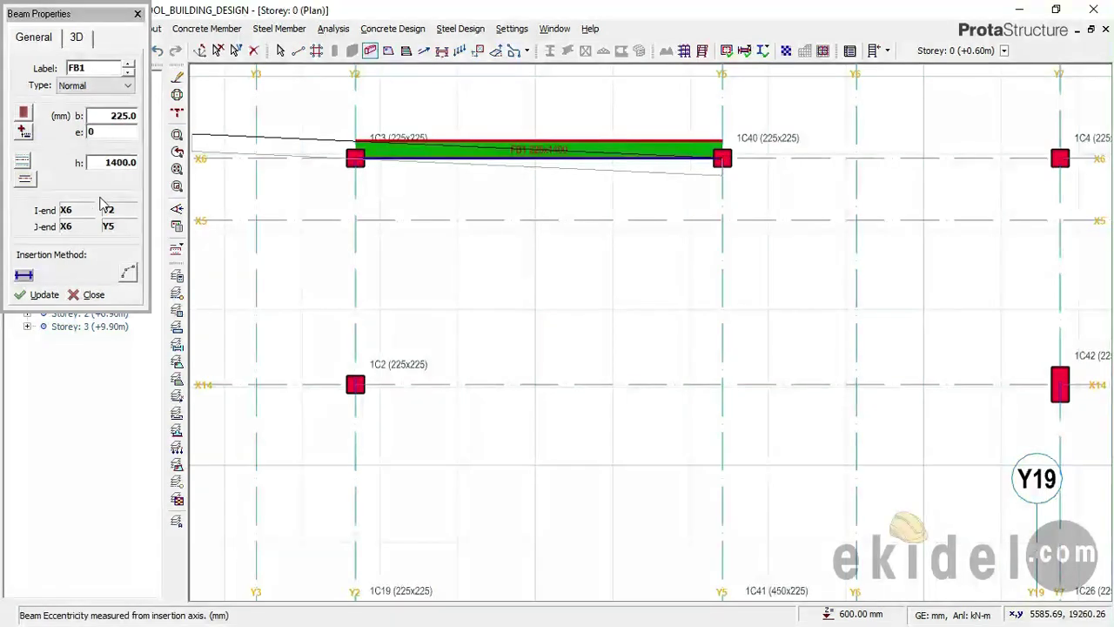
click(44, 295)
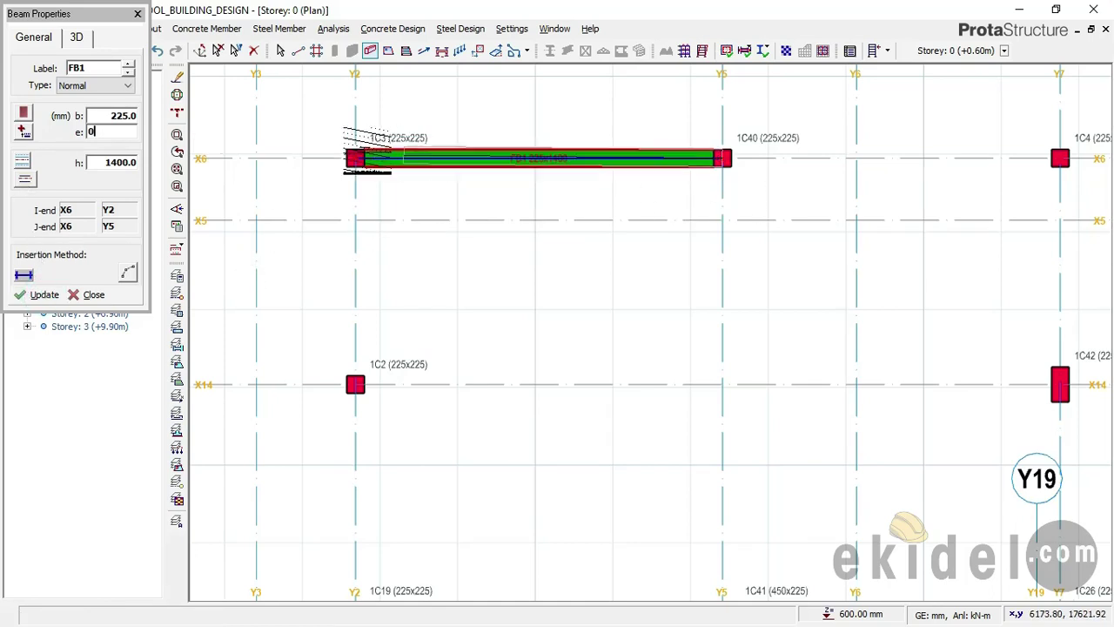
scroll(370, 150, up, 1)
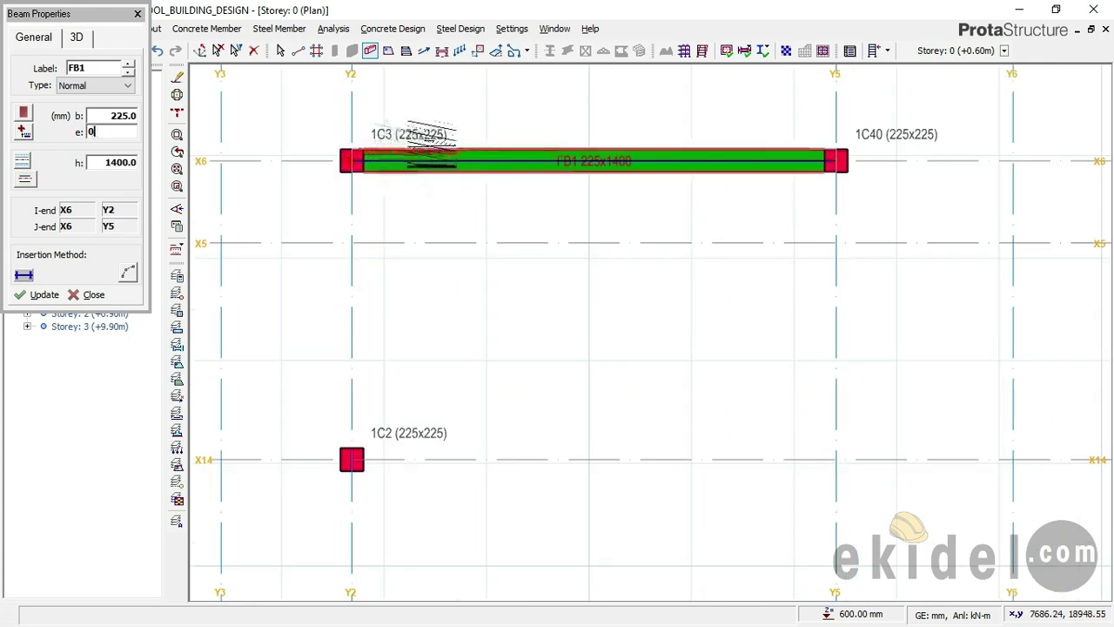
Continue the 225x1400 beams along axis X6 from Y5 to Y7 and from Y7 to Y8
scroll(287, 157, down, 2)
scroll(298, 161, down, 2)
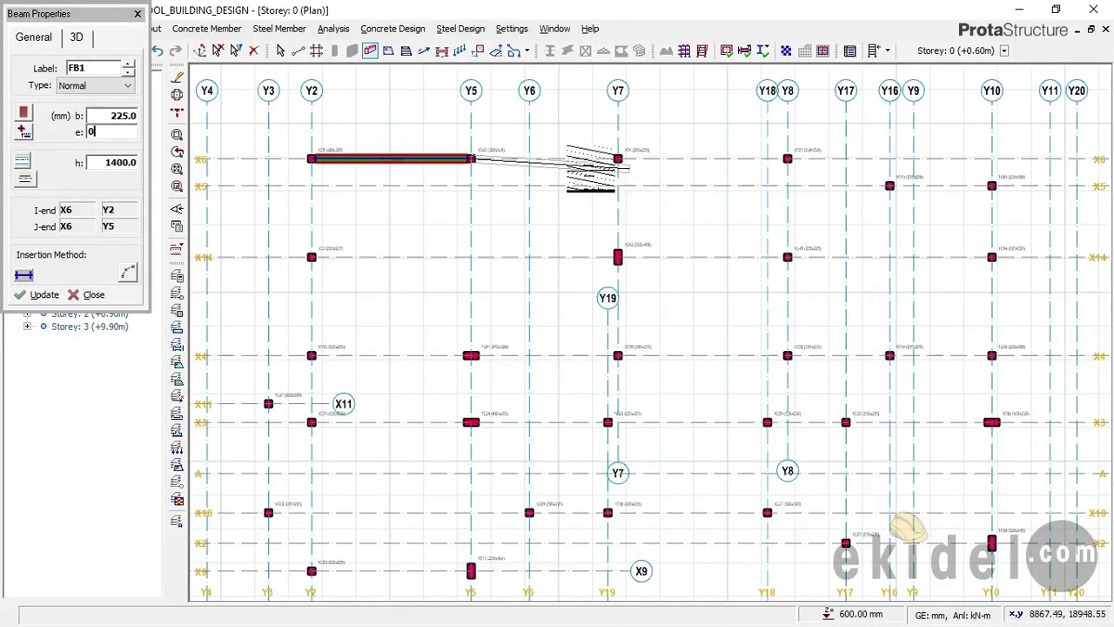
scroll(617, 154, up, 3)
click(651, 146)
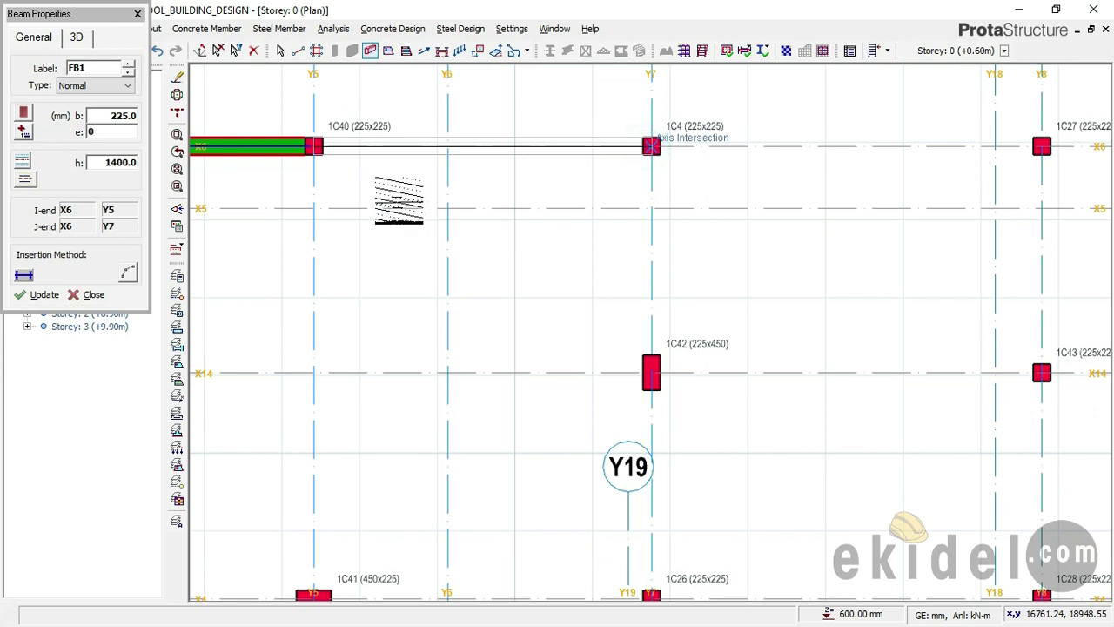
scroll(398, 198, down, 3)
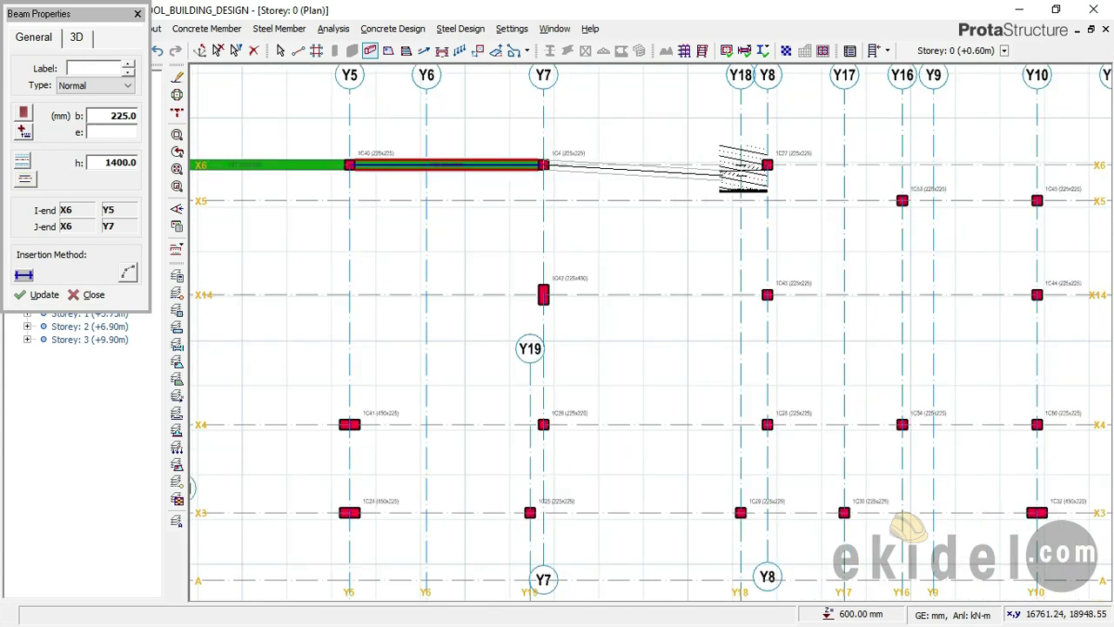
click(766, 165)
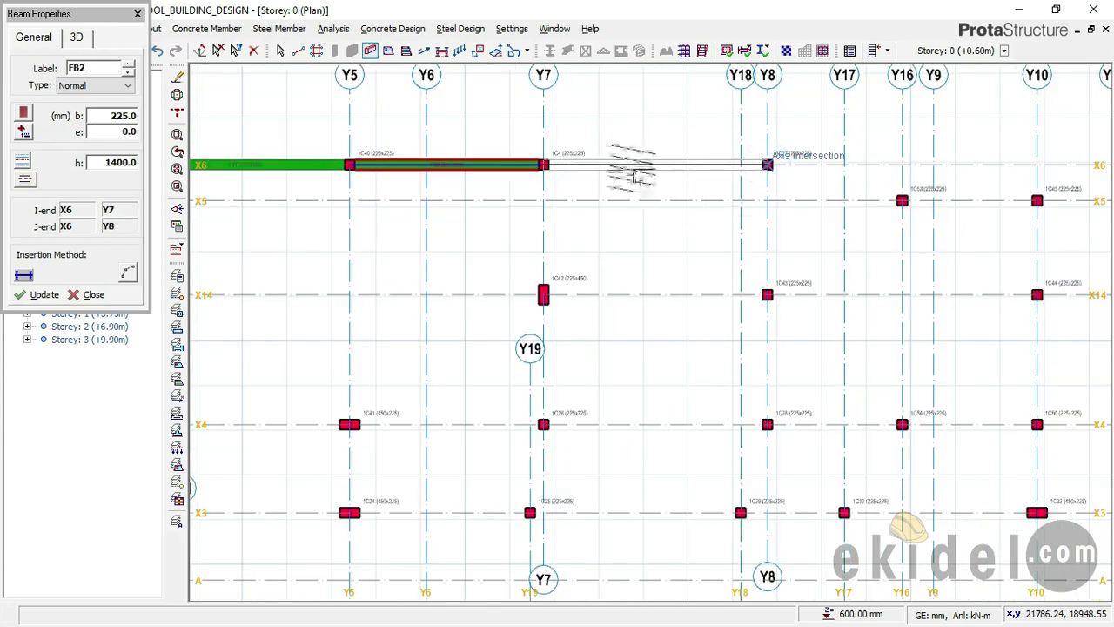
scroll(740, 209, down, 3)
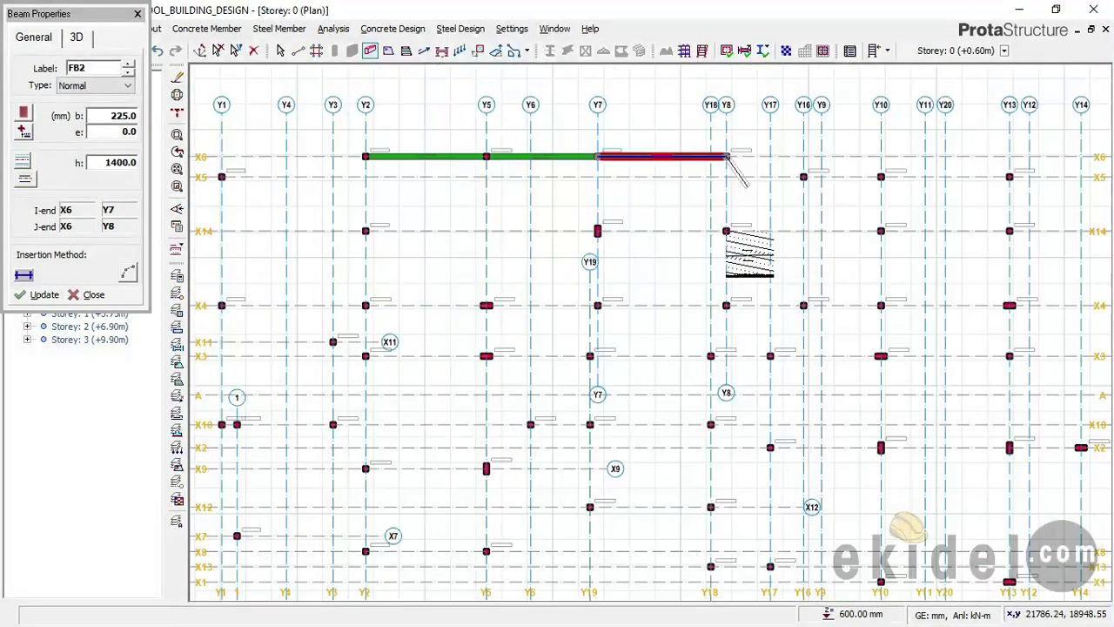
Insert beams along axis Y8 from X6 to X14 and from X14 to X4
scroll(728, 229, up, 3)
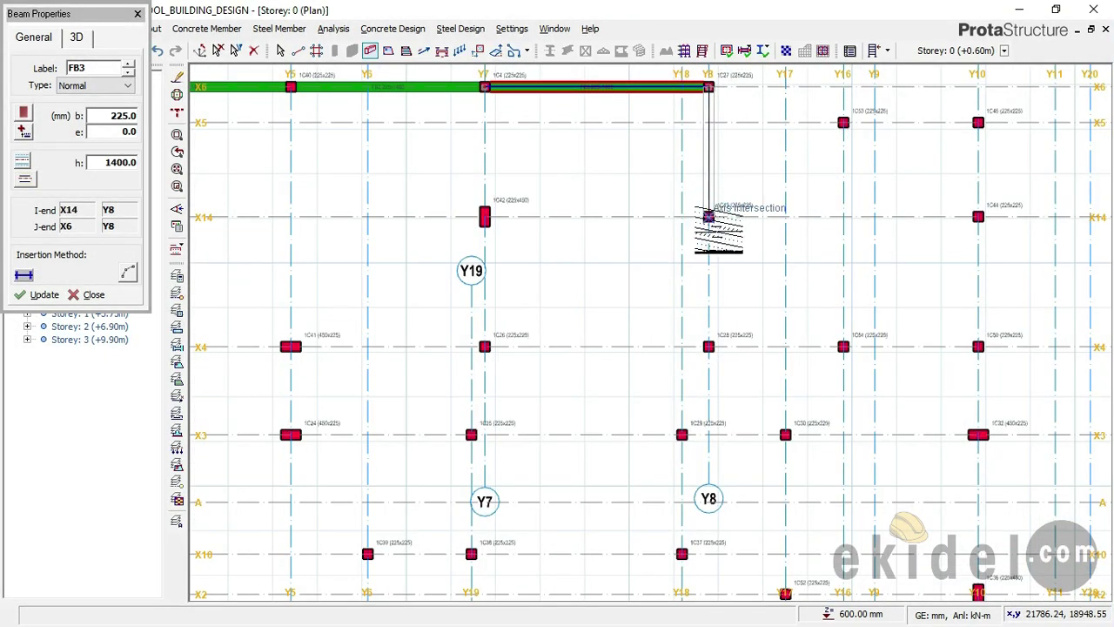
click(708, 217)
scroll(708, 217, down, 1)
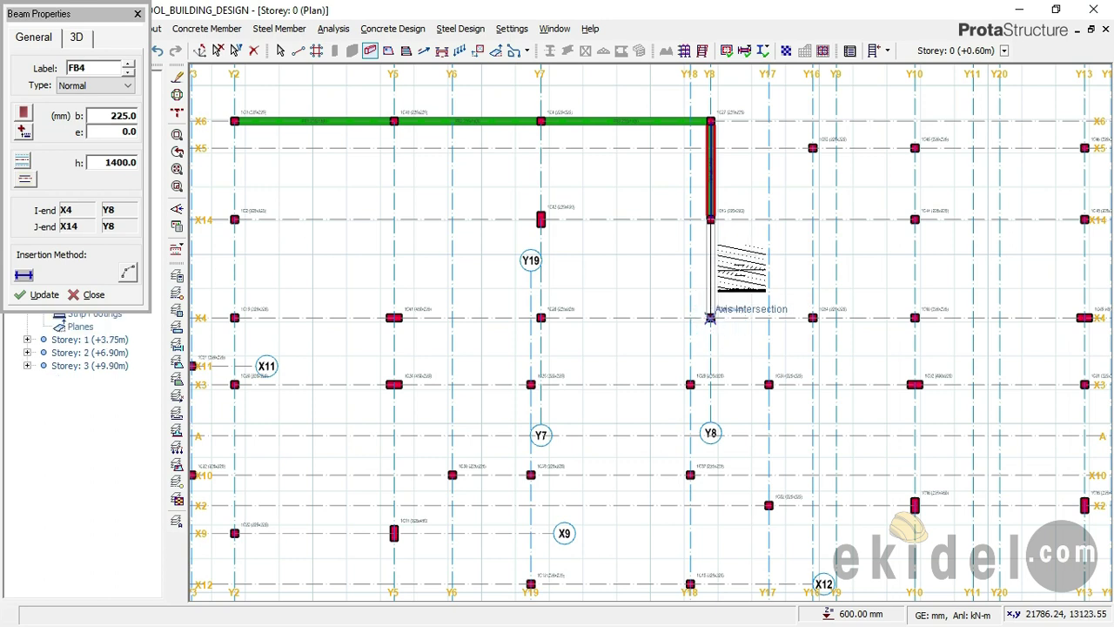
click(710, 317)
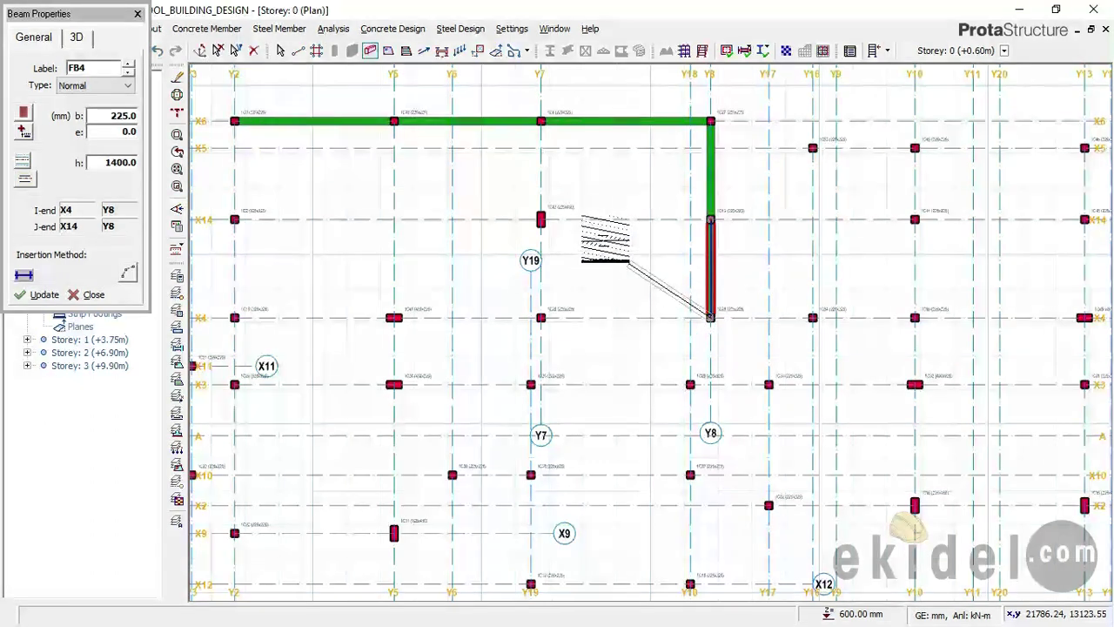
Insert a beam along axis X5 between the column at Y16 and the beam on Y8
scroll(587, 239, down, 1)
scroll(766, 165, up, 1)
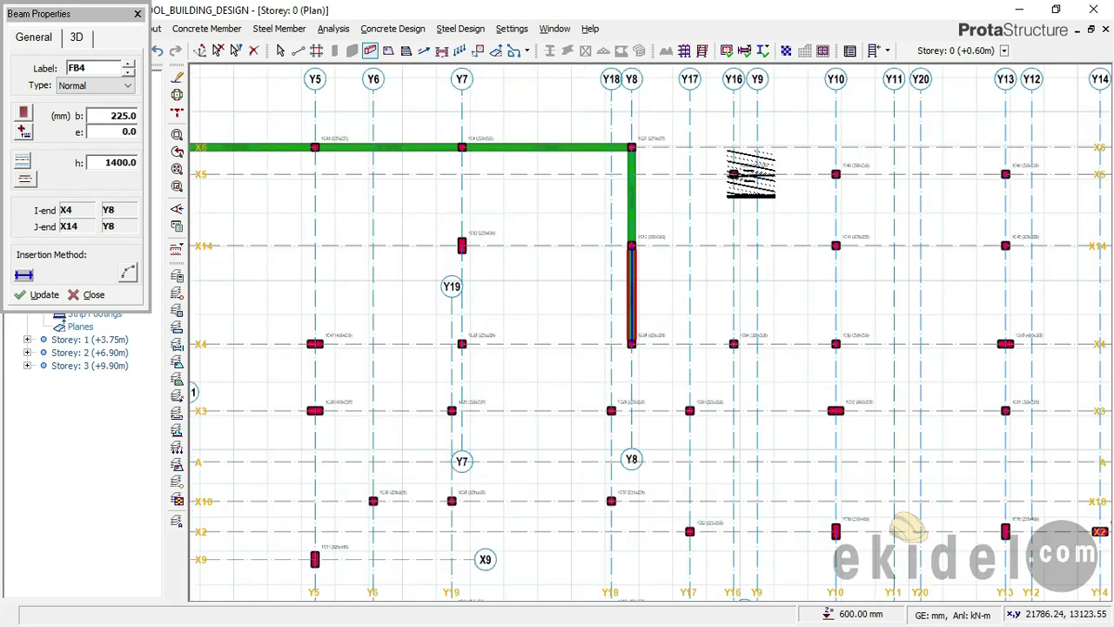
scroll(644, 179, up, 1)
click(729, 175)
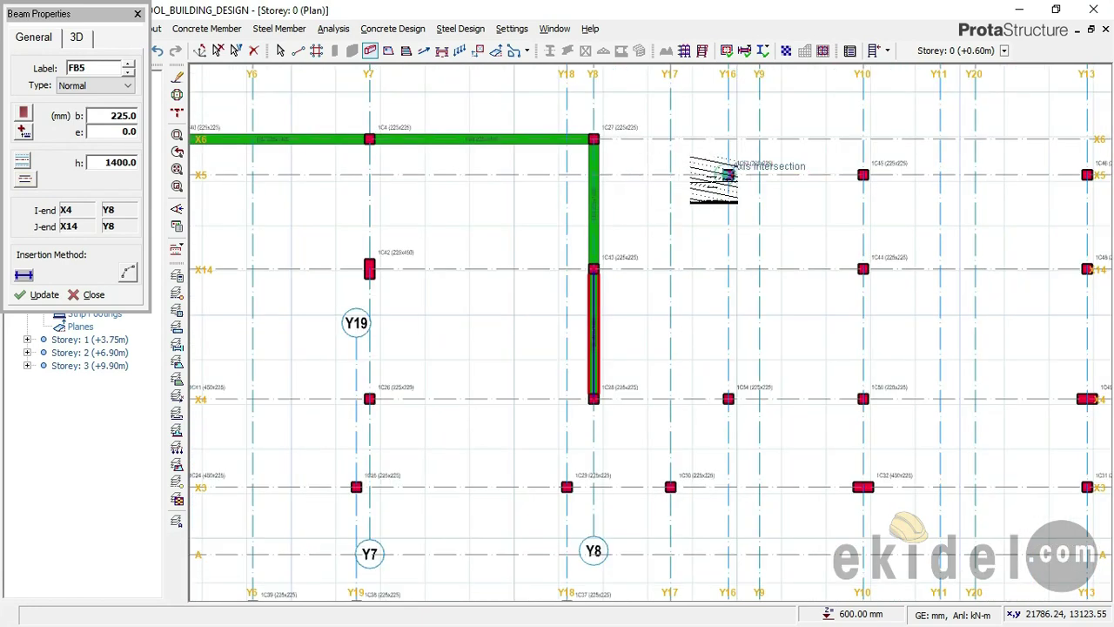
click(593, 175)
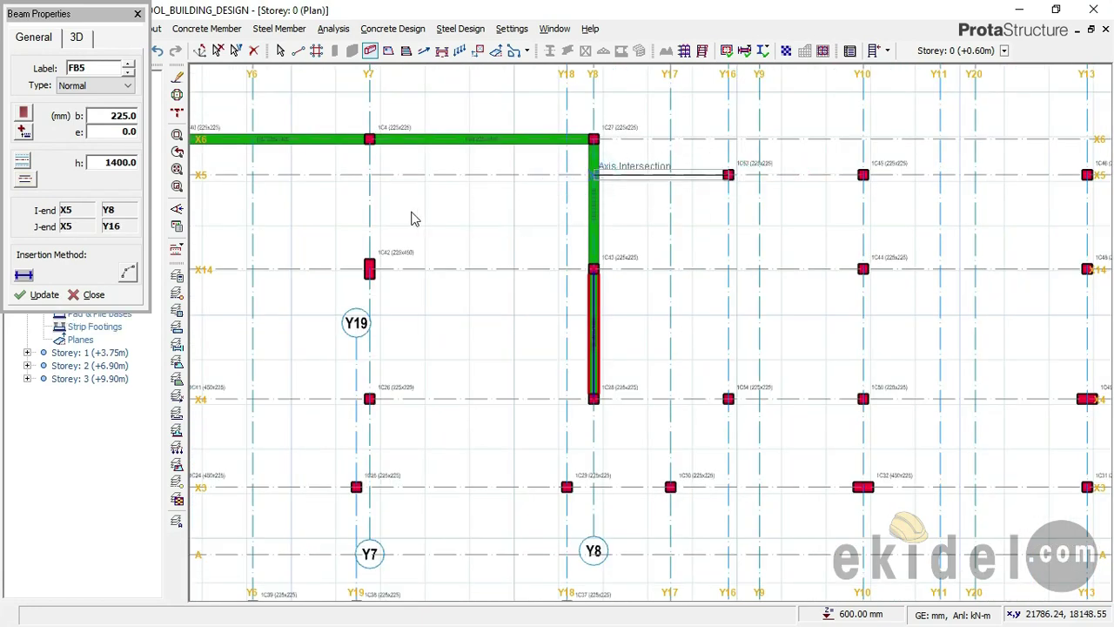
Continue the 225x1400 beams along axis X5 from Y16 to Y10, Y13 and Y15
scroll(374, 207, down, 1)
scroll(587, 189, up, 1)
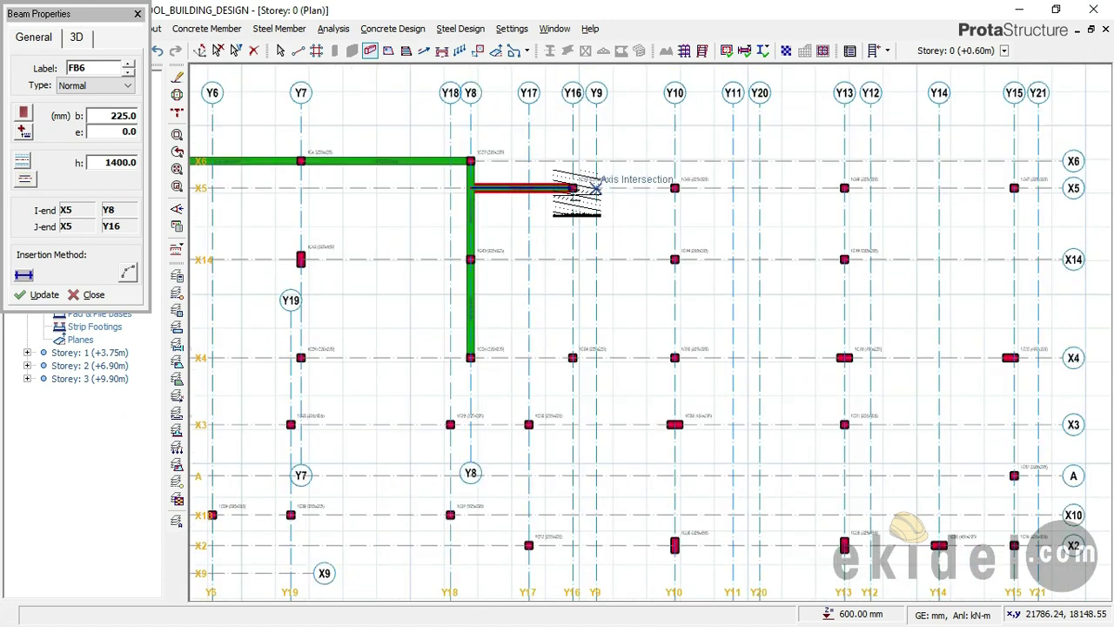
click(572, 187)
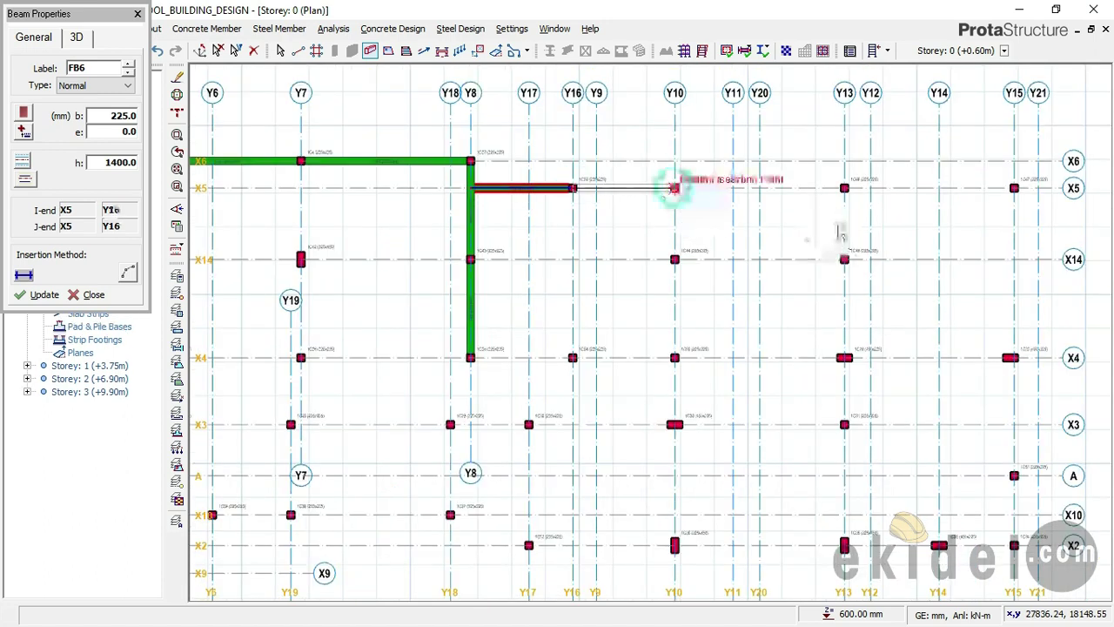
click(843, 187)
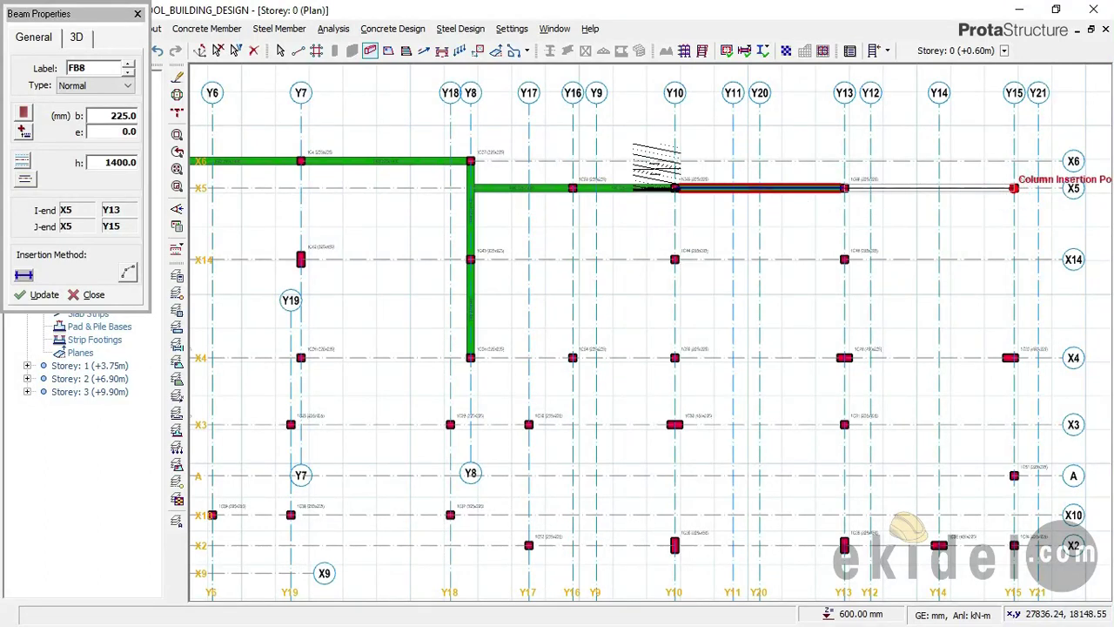
Insert beams along axis Y15 from X5 to X4 and from X4 to the column on axis A
scroll(684, 157, down, 2)
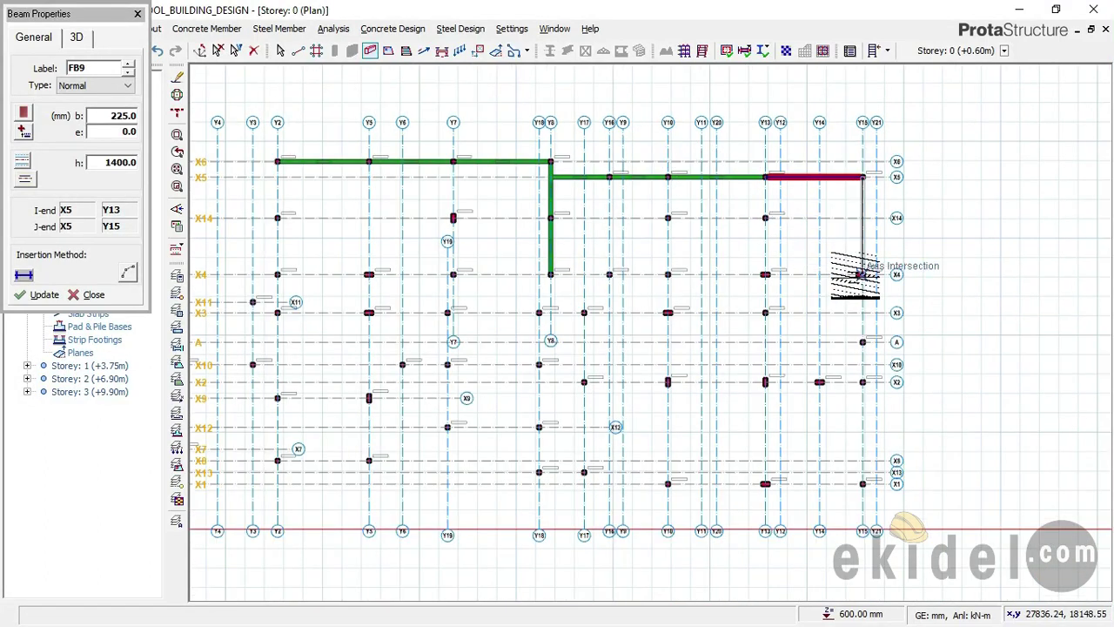
scroll(865, 272, up, 3)
click(858, 274)
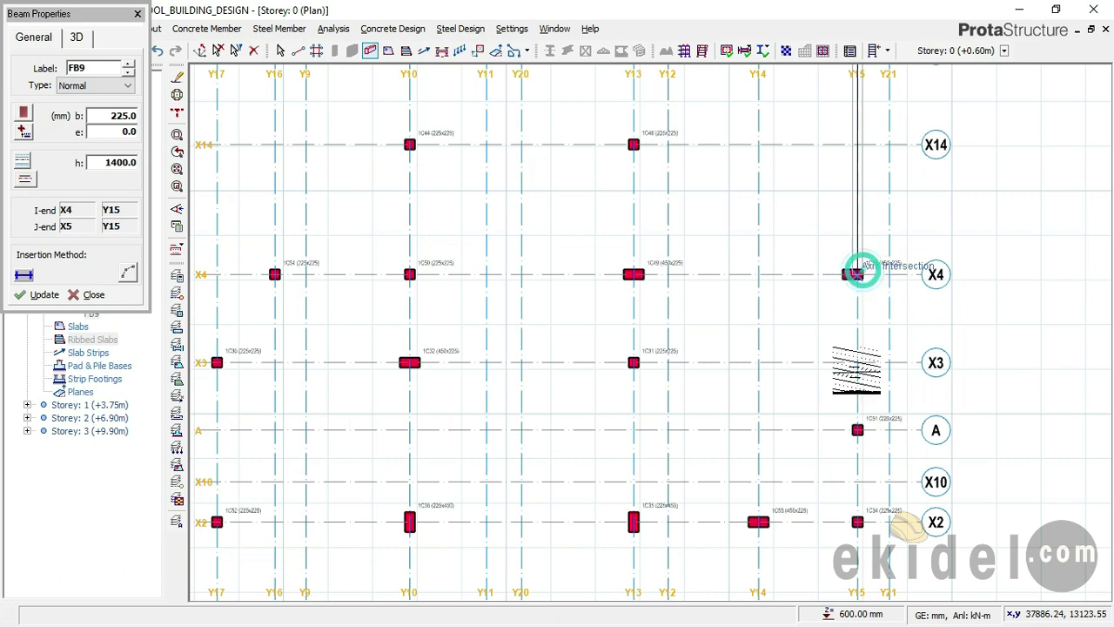
click(857, 429)
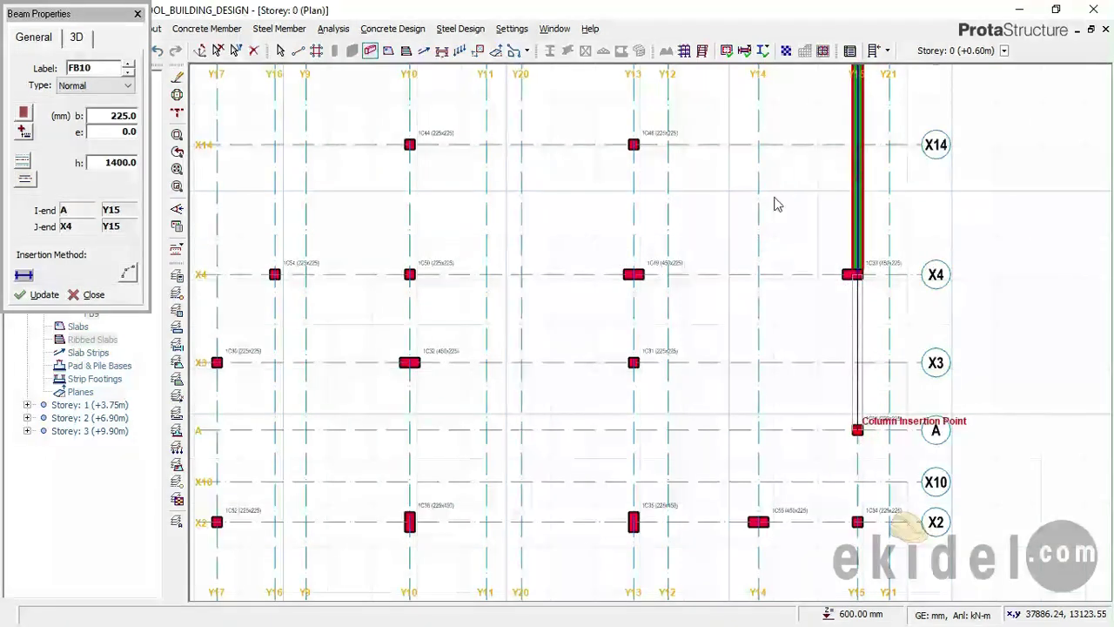
Continue the beams along axis Y15 from axis A to X2 and from X2 to X1
scroll(793, 178, down, 2)
scroll(792, 253, down, 2)
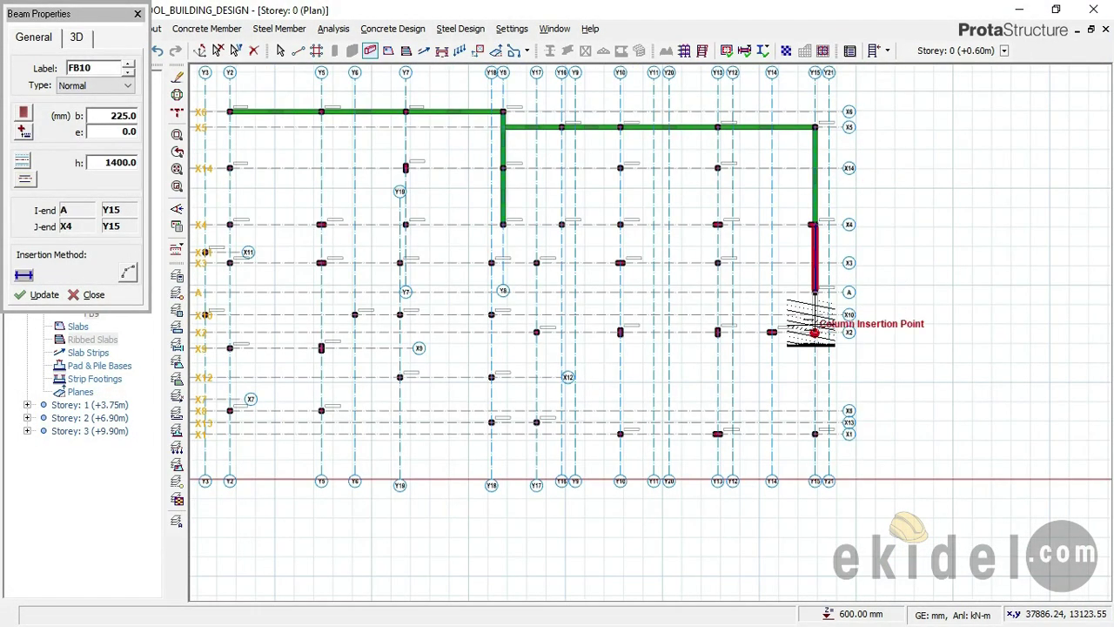
scroll(818, 340, up, 4)
click(823, 345)
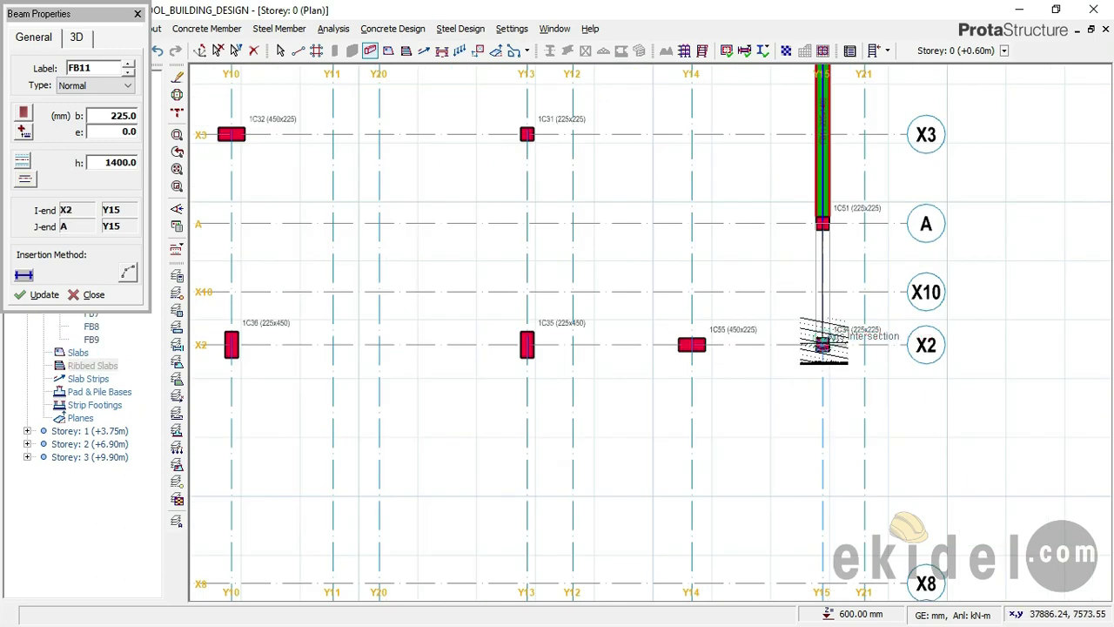
scroll(766, 340, up, 2)
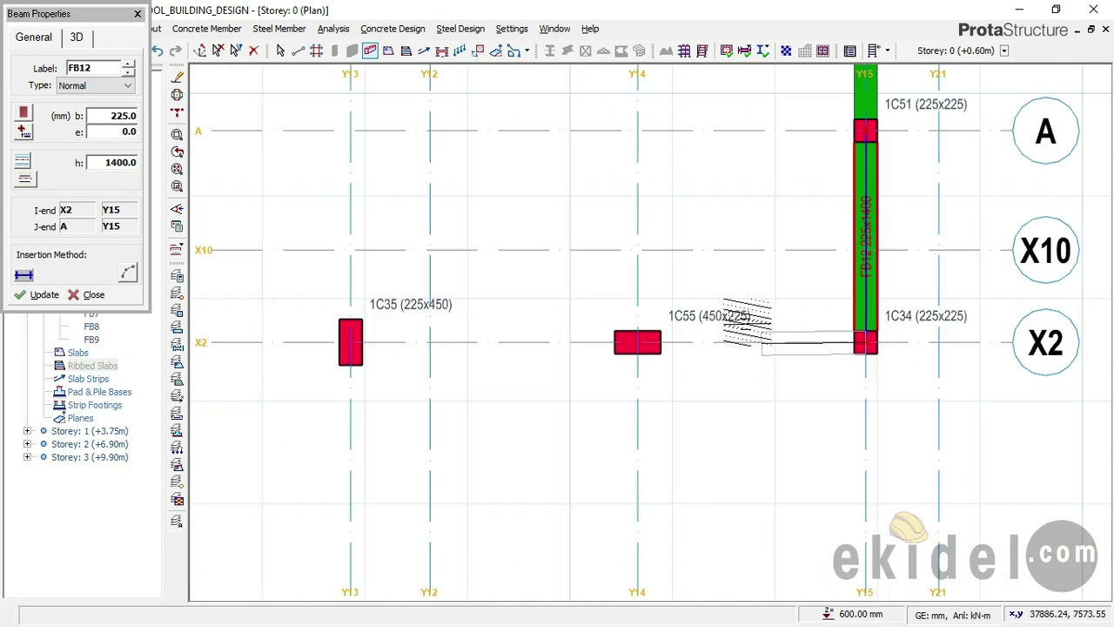
scroll(765, 340, down, 4)
scroll(788, 435, down, 2)
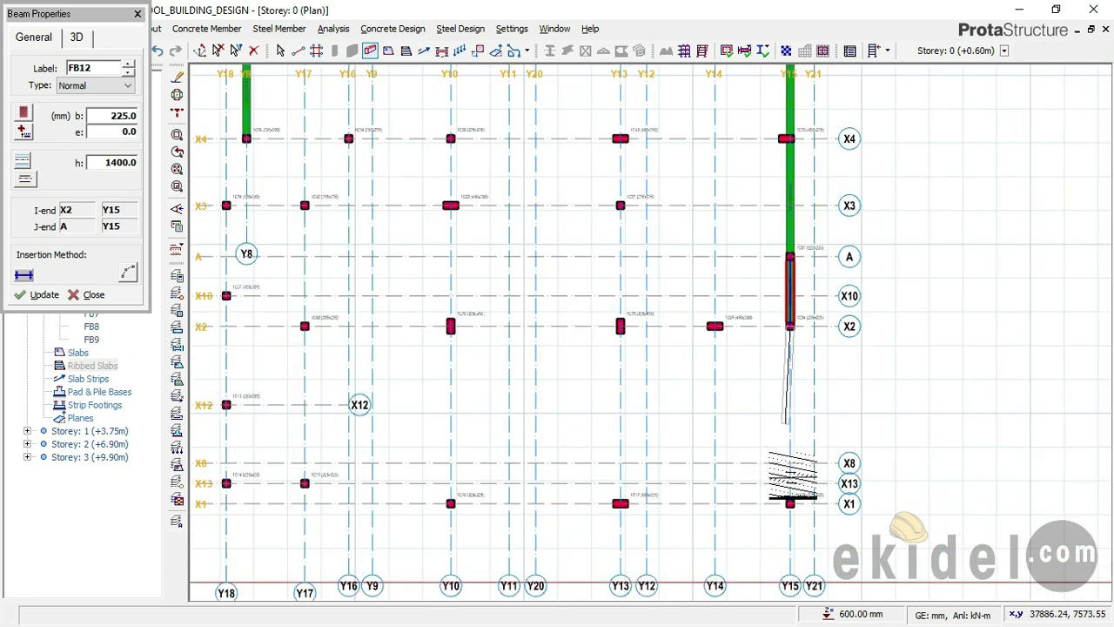
scroll(793, 497, up, 5)
click(783, 503)
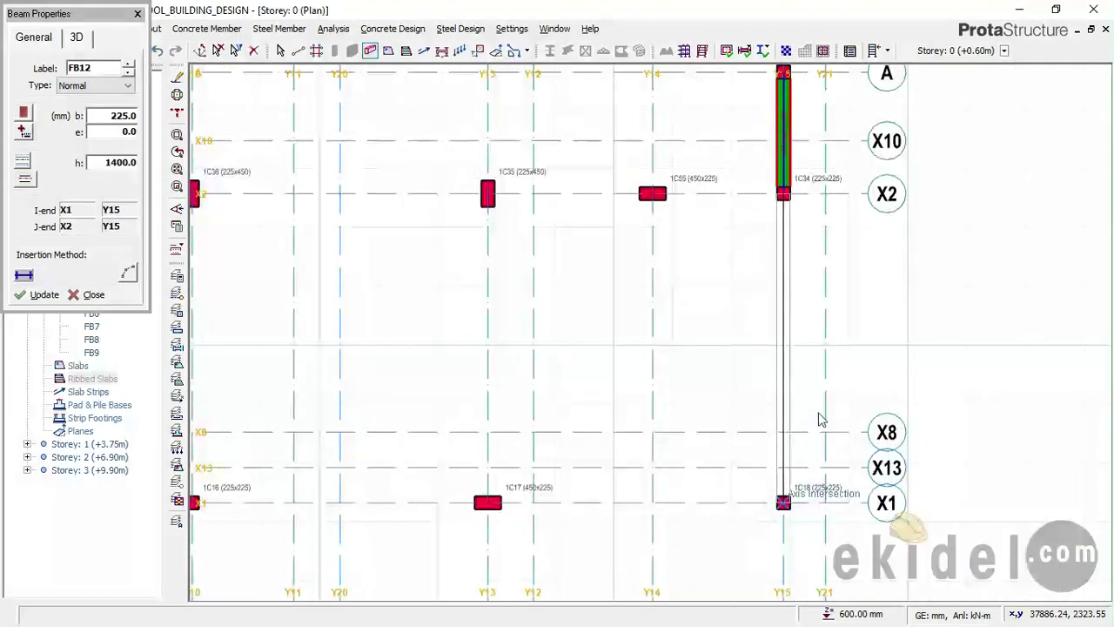
Insert beams along axis X1 from Y15 to Y13 and from Y13 to Y10
scroll(823, 391, down, 3)
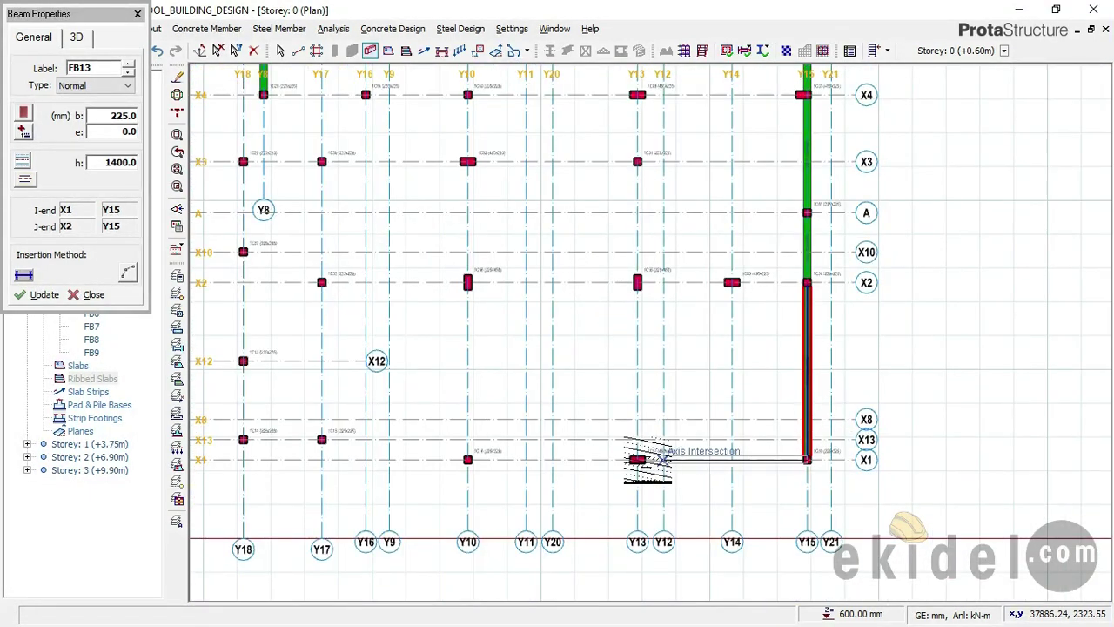
scroll(656, 460, up, 2)
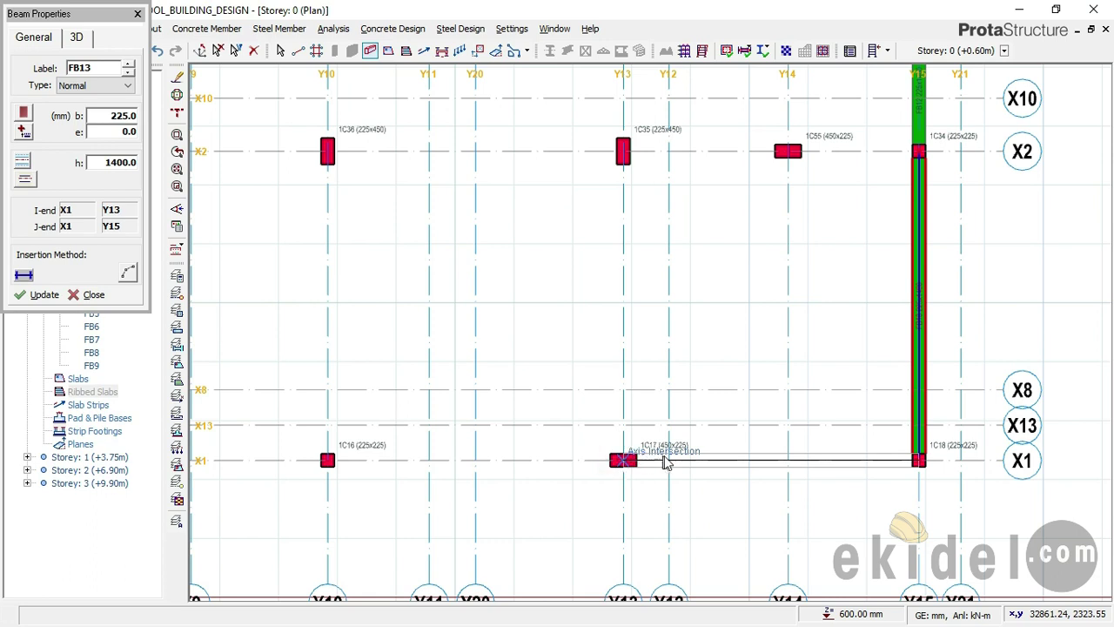
click(666, 461)
scroll(666, 461, down, 2)
scroll(406, 459, up, 2)
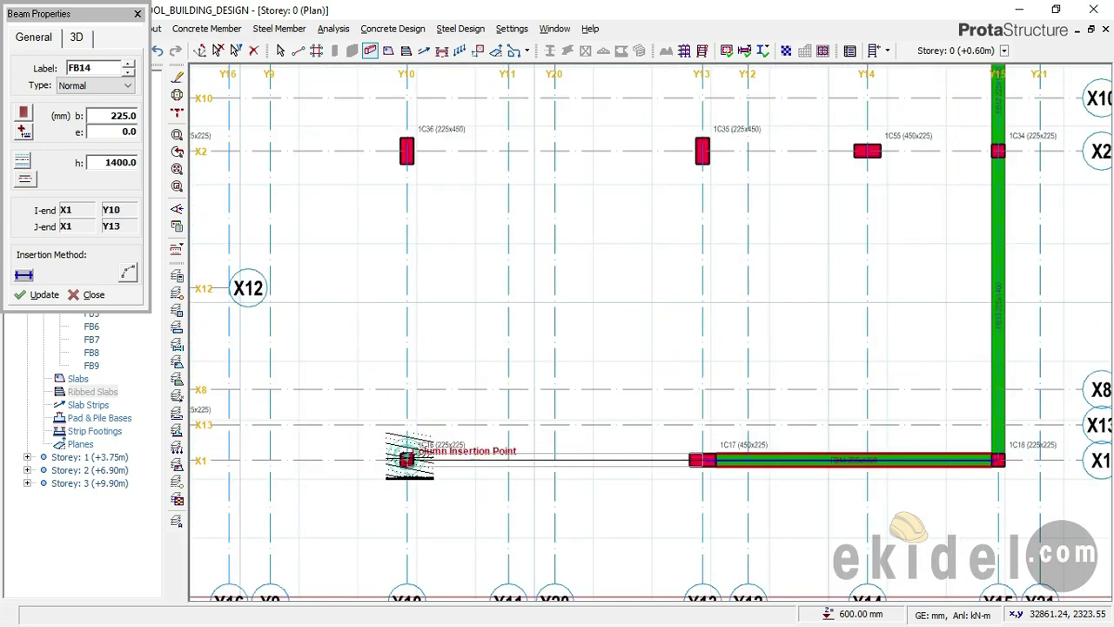
click(405, 460)
Insert beams along axis Y10 from X1 to X2 and from X2 to X3
scroll(429, 458, down, 1)
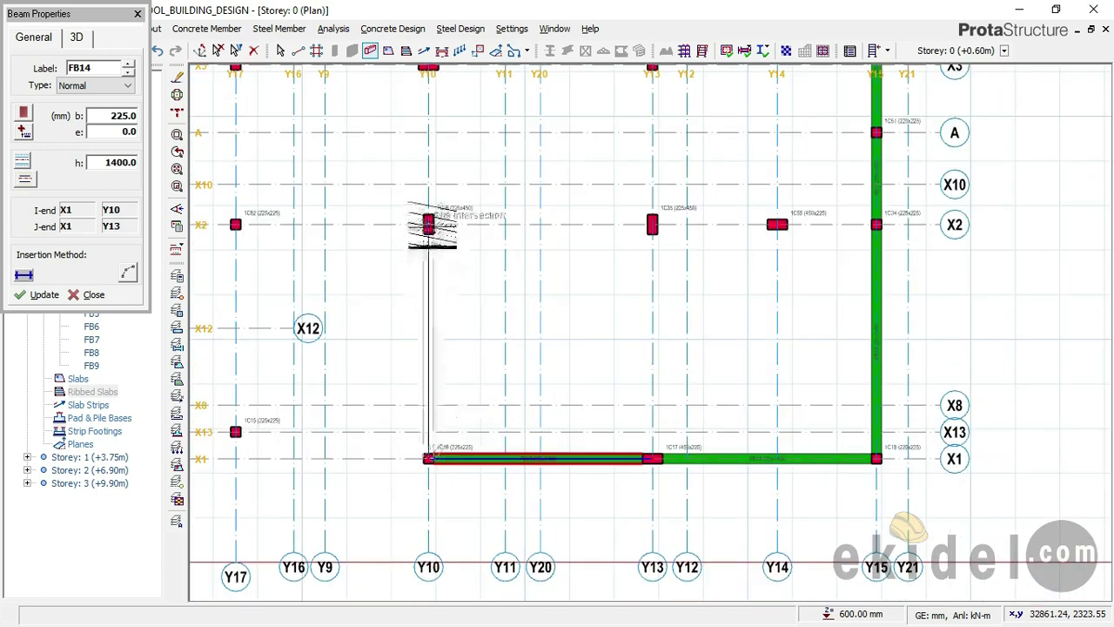
scroll(428, 228, up, 1)
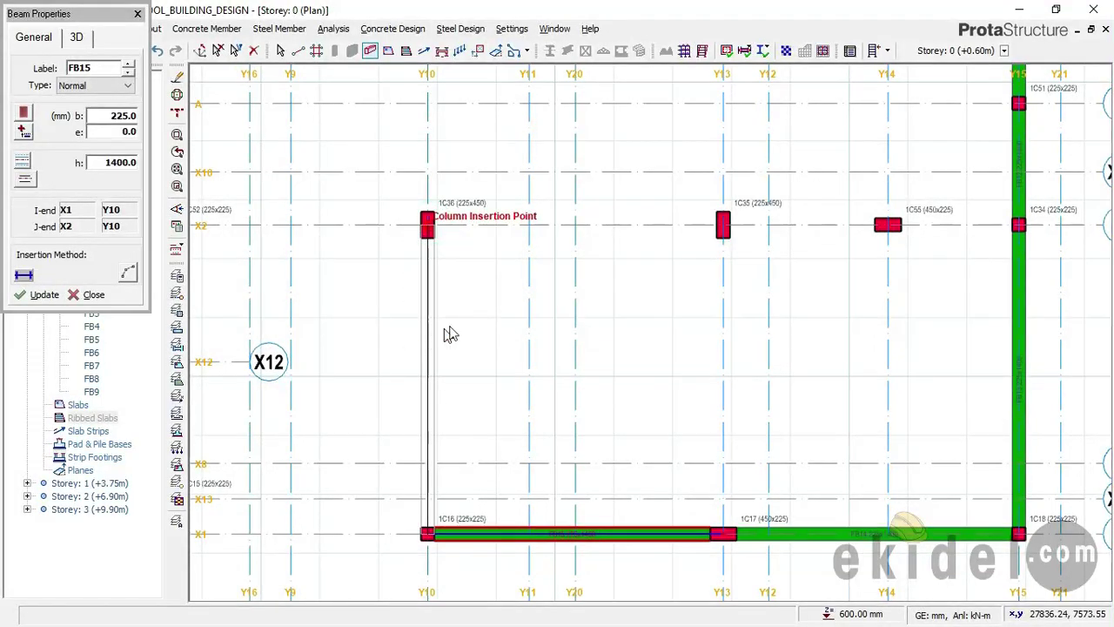
click(450, 335)
scroll(450, 335, down, 1)
scroll(468, 240, down, 1)
scroll(473, 261, up, 1)
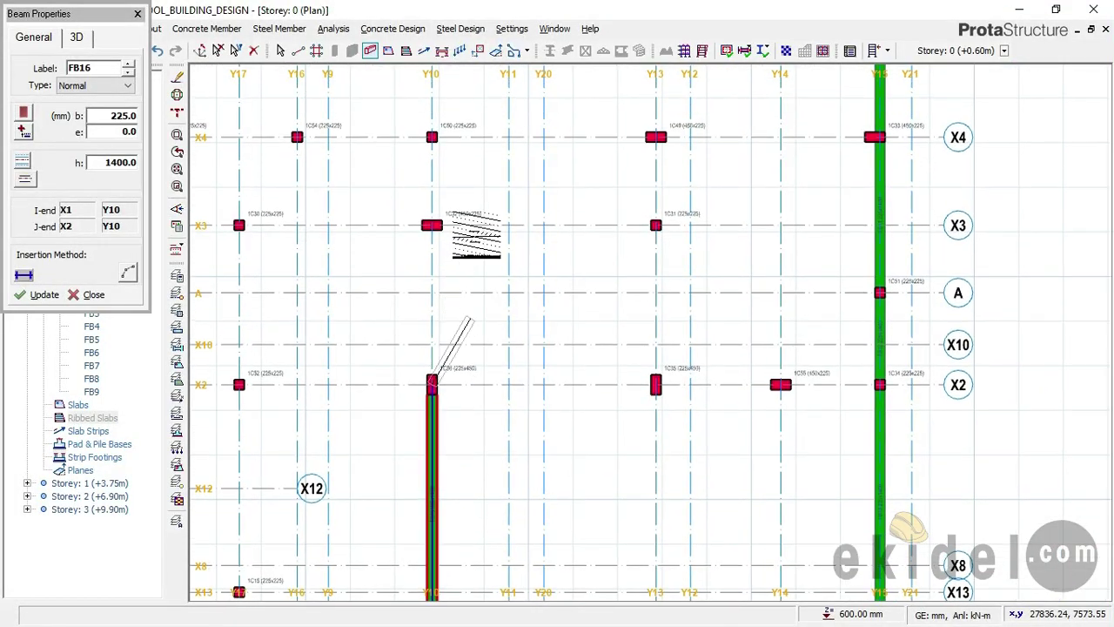
scroll(448, 228, up, 1)
click(426, 226)
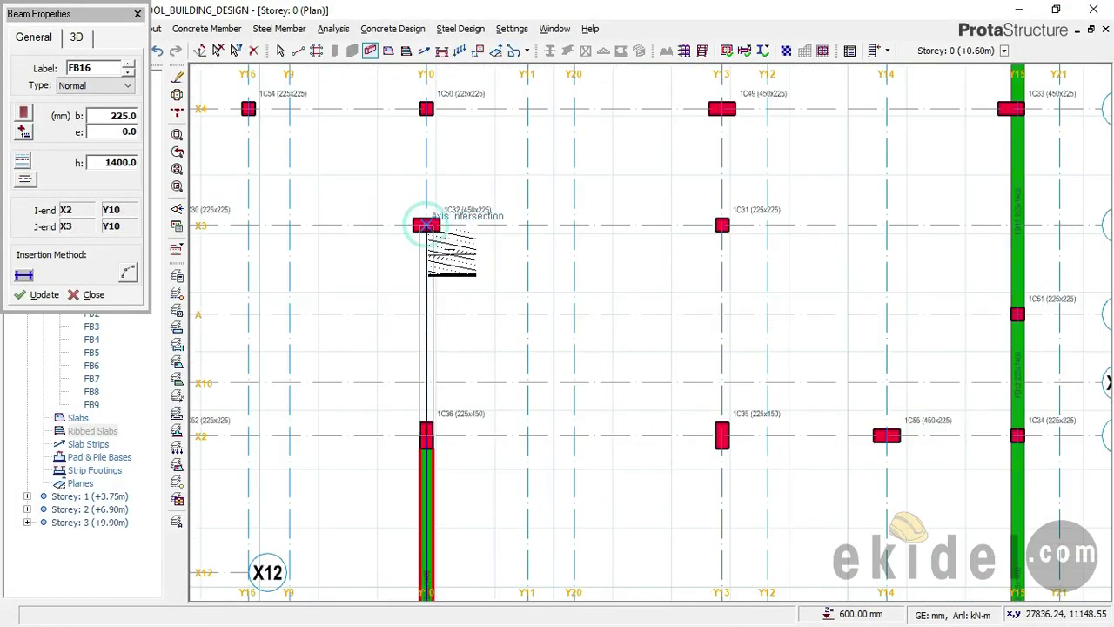
Continue the beams along axis Y10 from X3 to X4, X14 and the existing beam on X5
scroll(464, 314, up, 2)
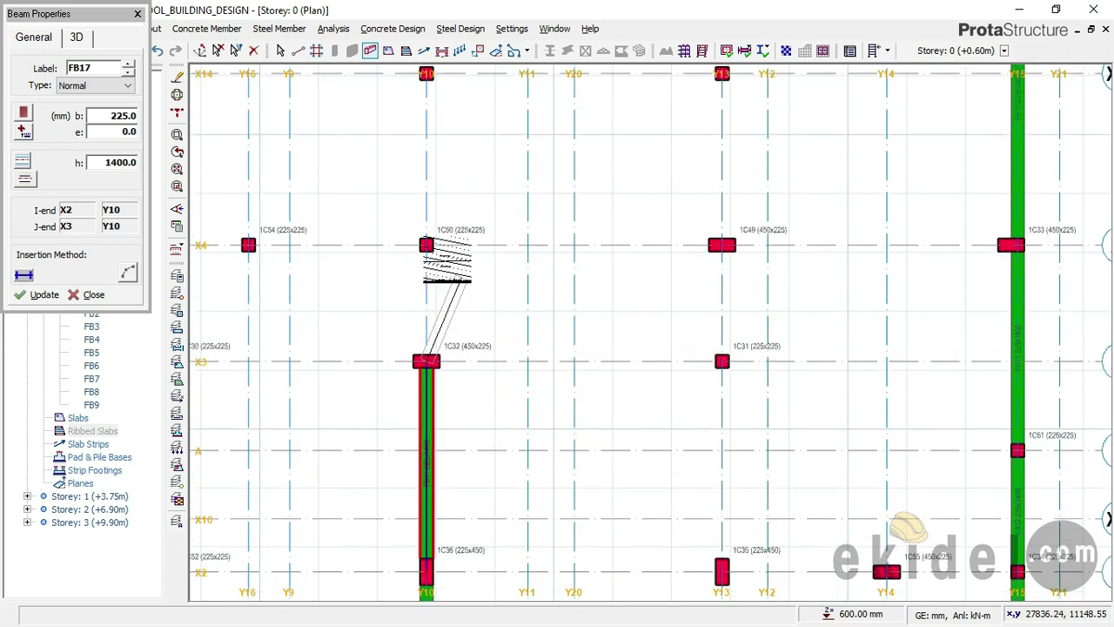
click(420, 241)
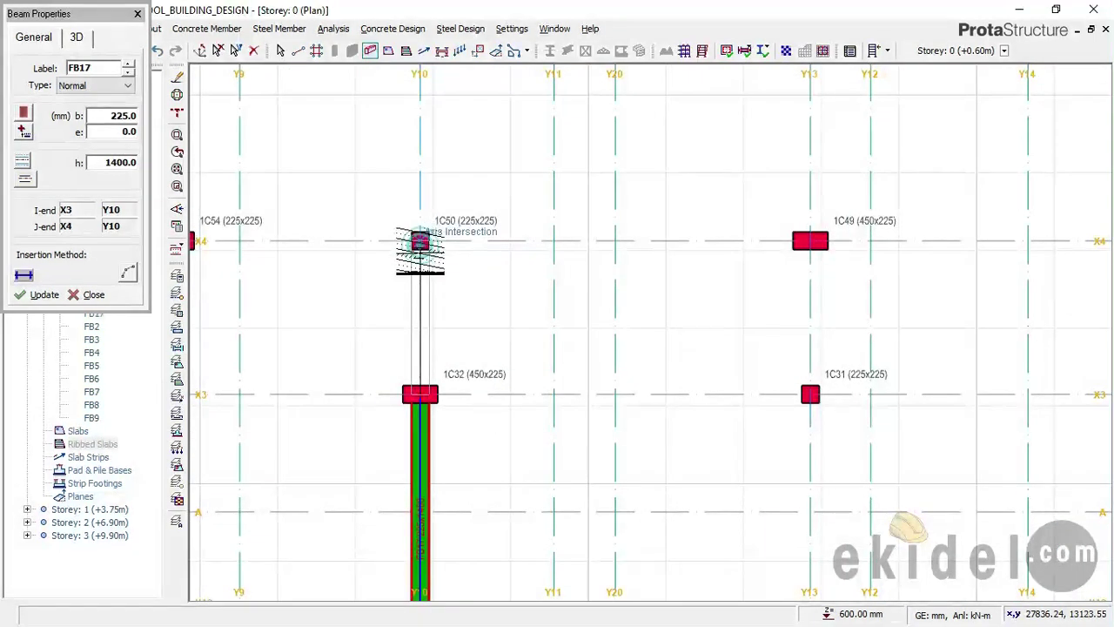
scroll(456, 301, down, 1)
middle_drag(461, 247, 492, 365)
click(432, 186)
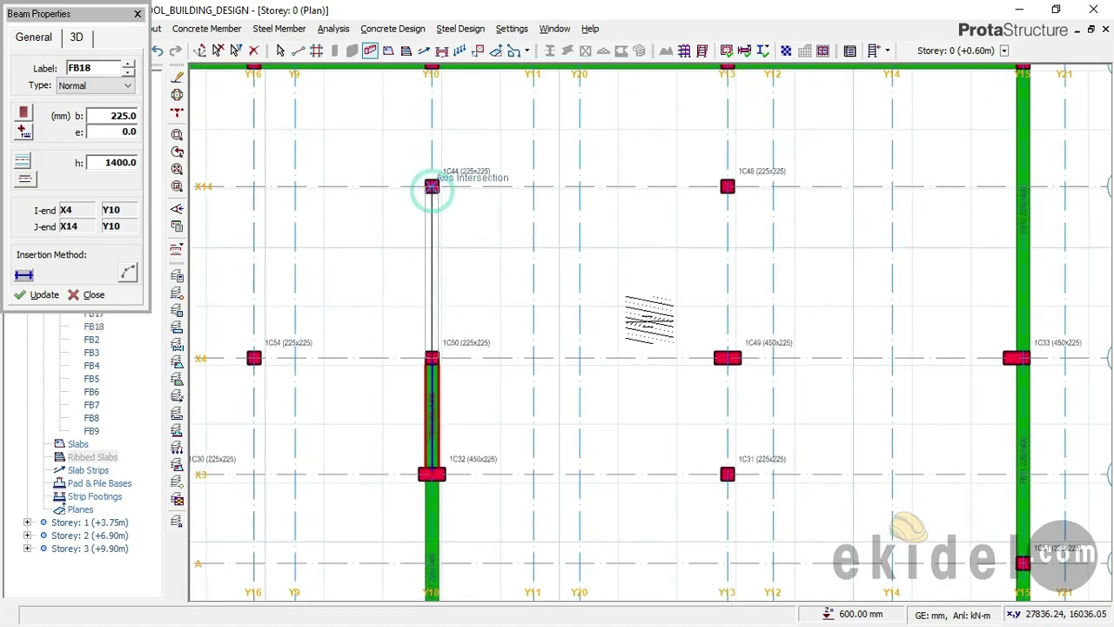
scroll(487, 296, down, 1)
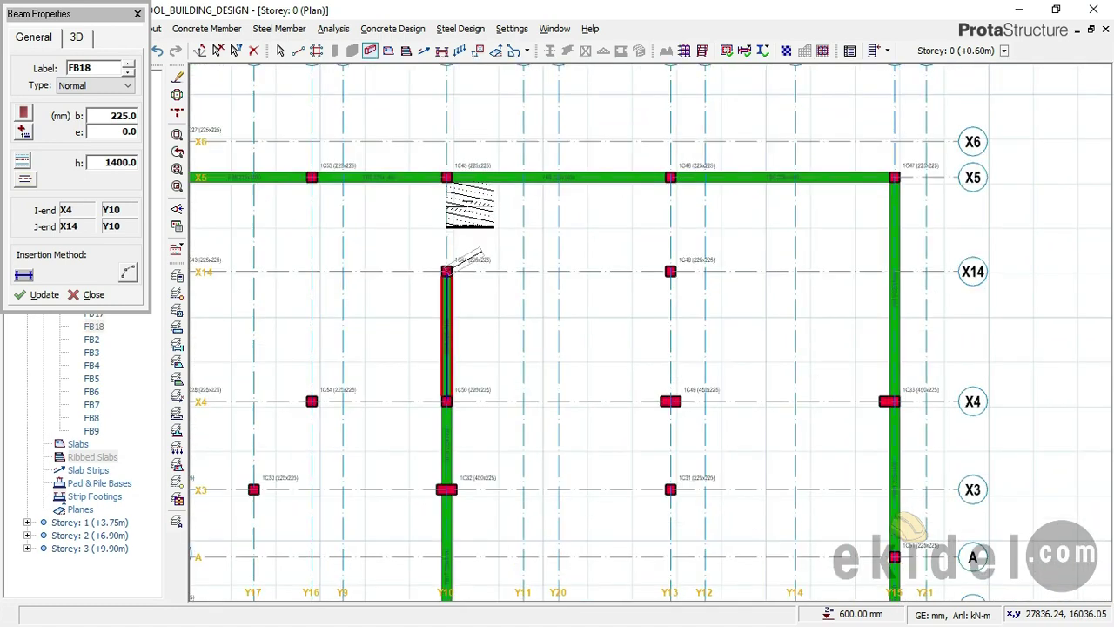
scroll(459, 156, up, 2)
scroll(449, 166, up, 1)
click(429, 158)
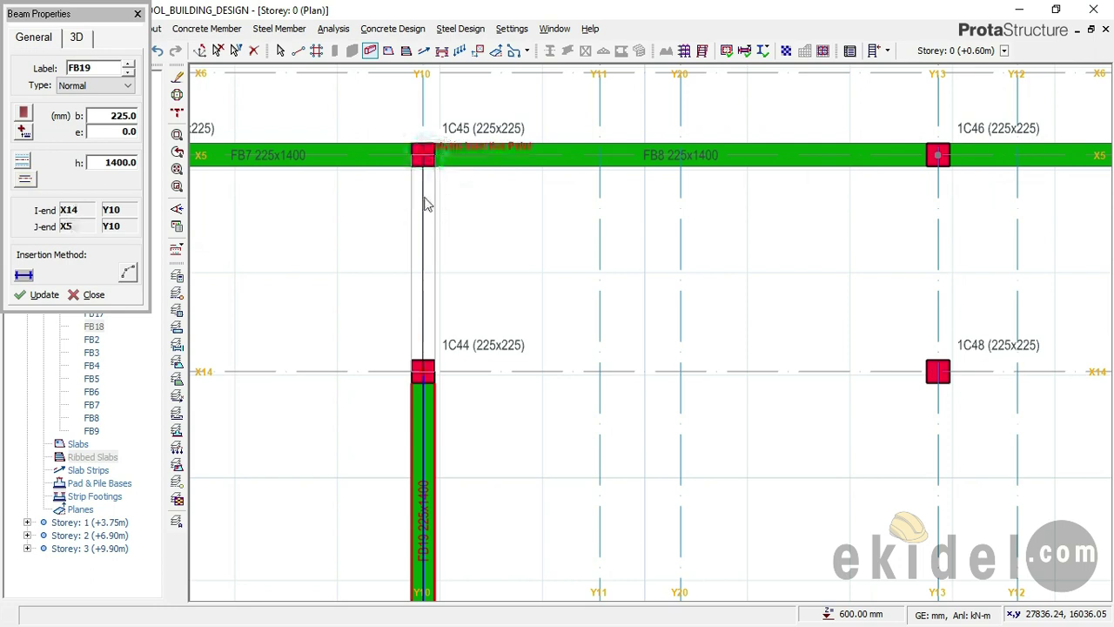
Insert beams along axis Y13 from X5 to X14 and from X14 to X4
scroll(426, 203, down, 2)
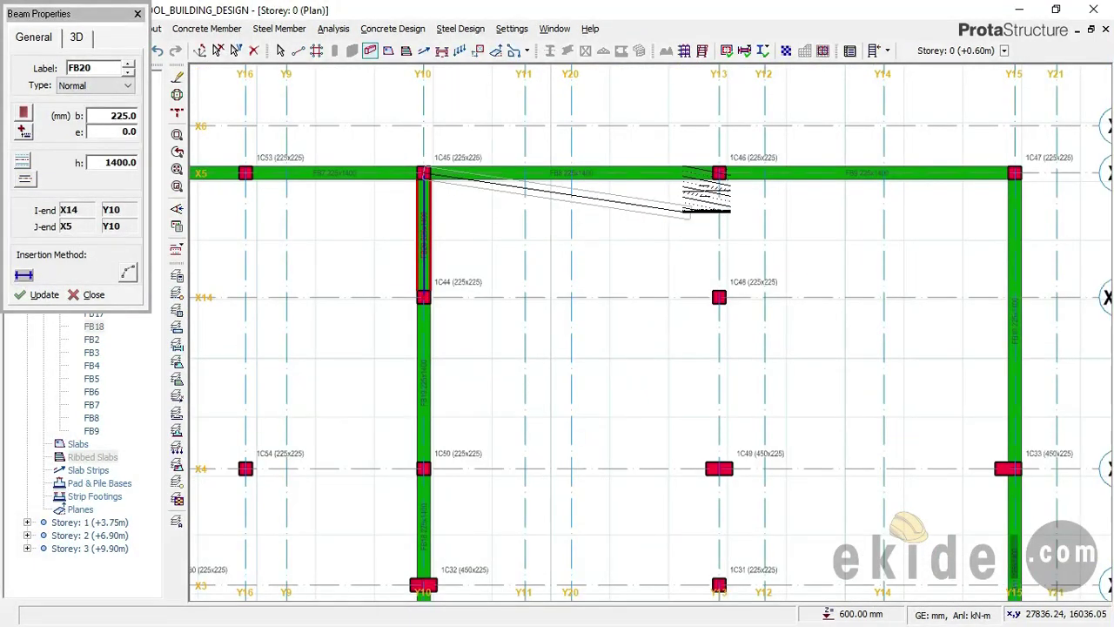
click(719, 172)
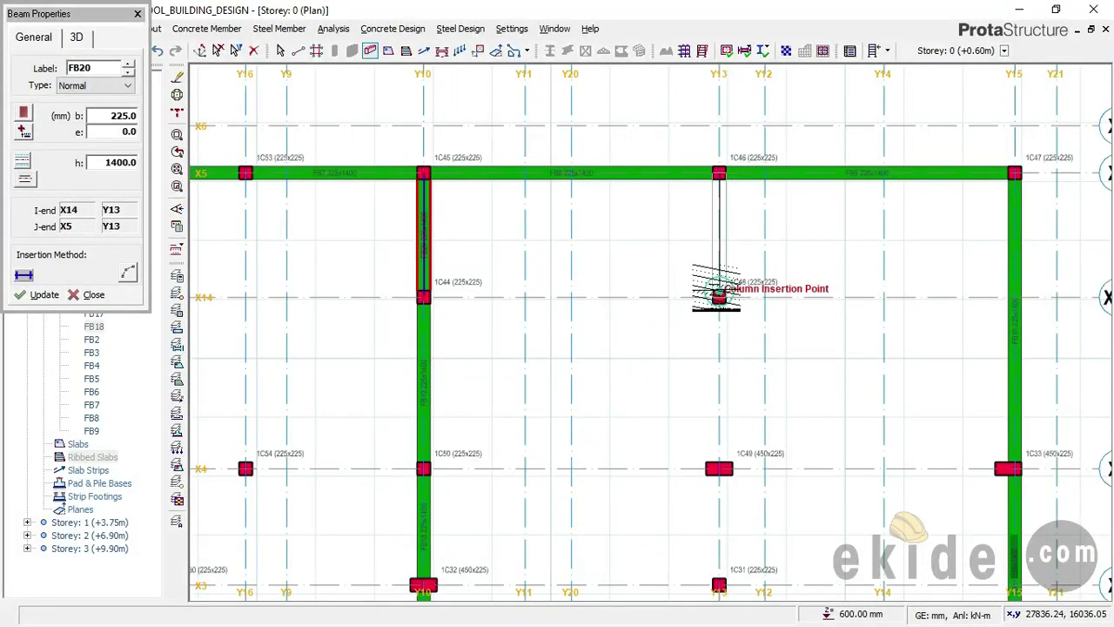
click(719, 297)
scroll(718, 297, down, 1)
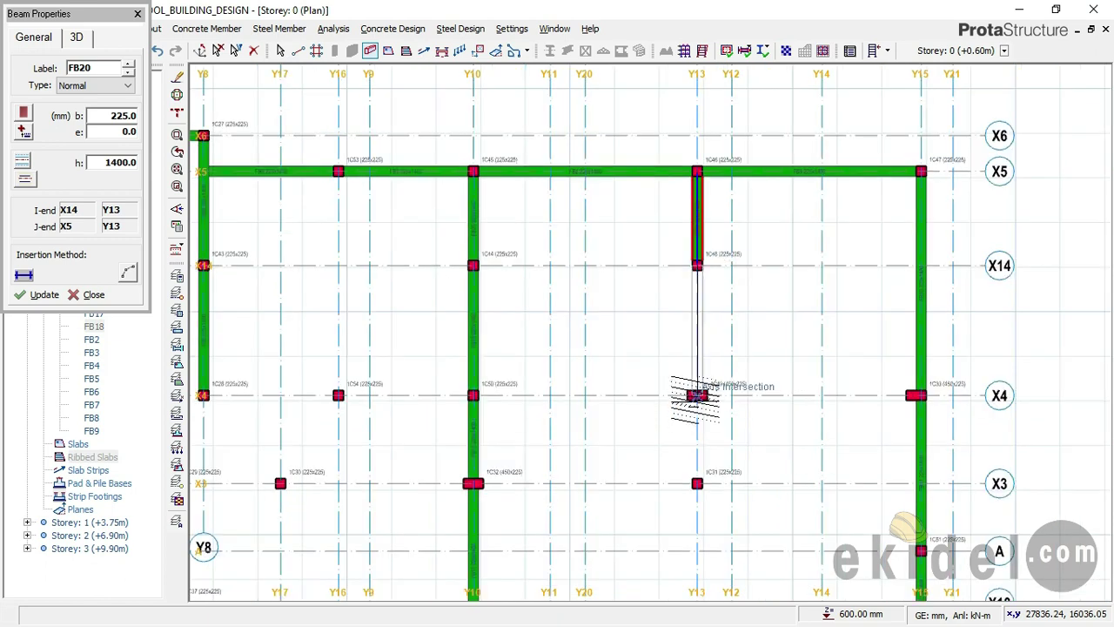
click(697, 396)
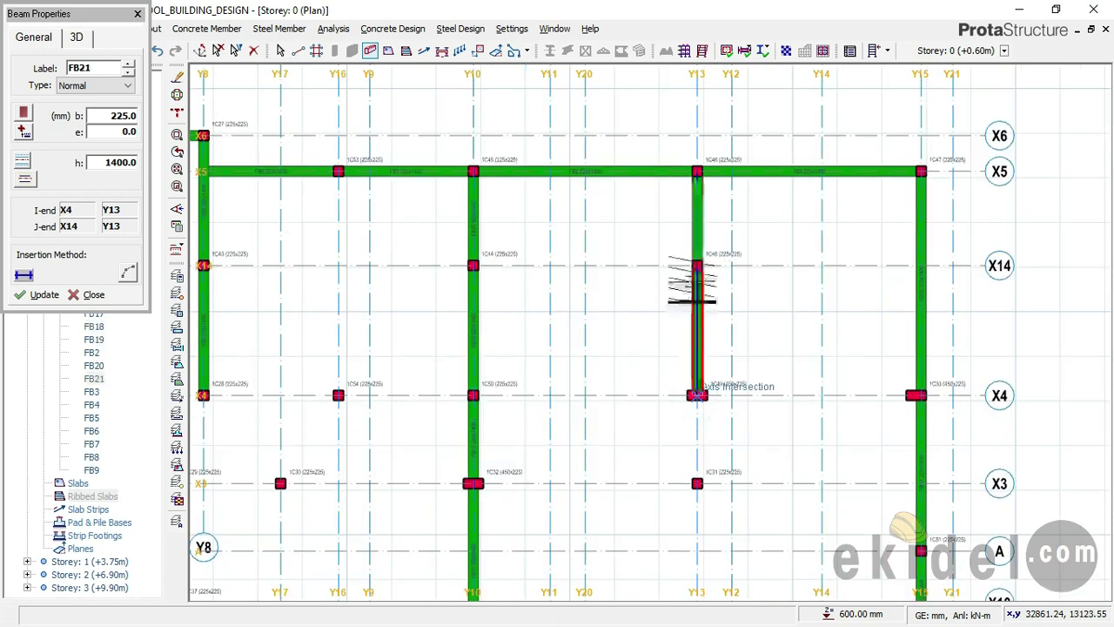
Continue the beams along axis Y13 from X4 to X3 and from X3 to X2
scroll(696, 396, down, 1)
scroll(700, 398, up, 2)
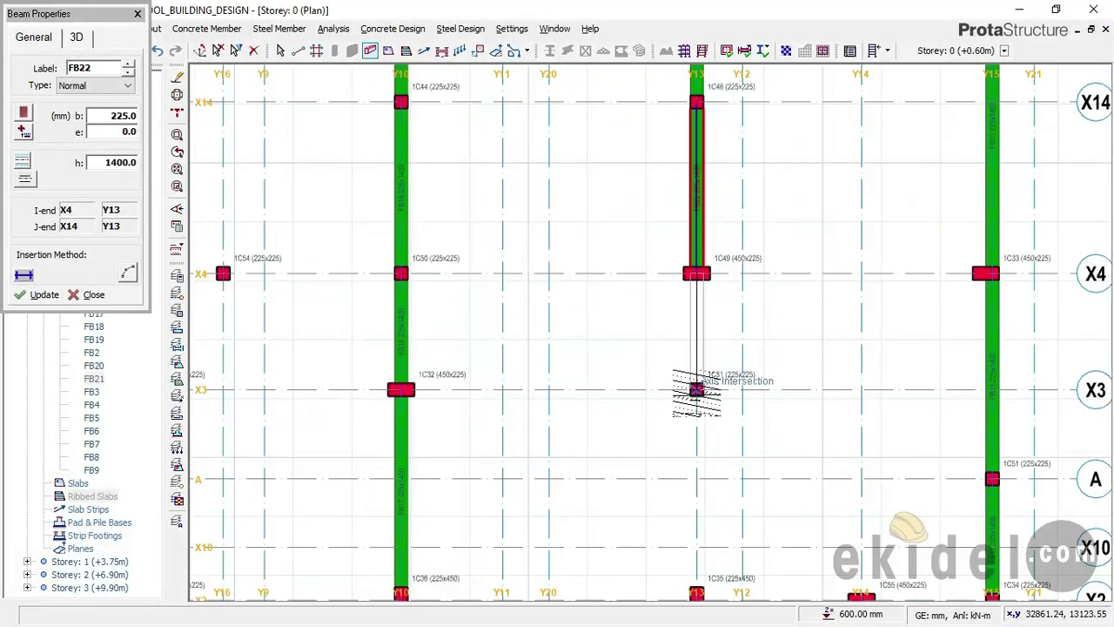
click(696, 389)
scroll(696, 389, down, 2)
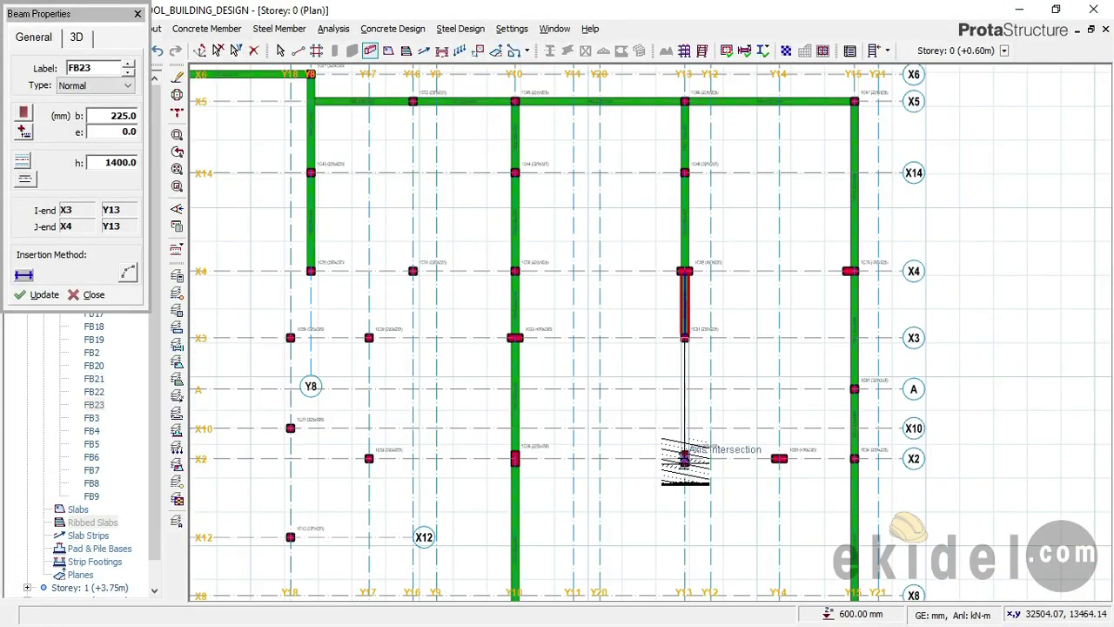
scroll(685, 459, up, 2)
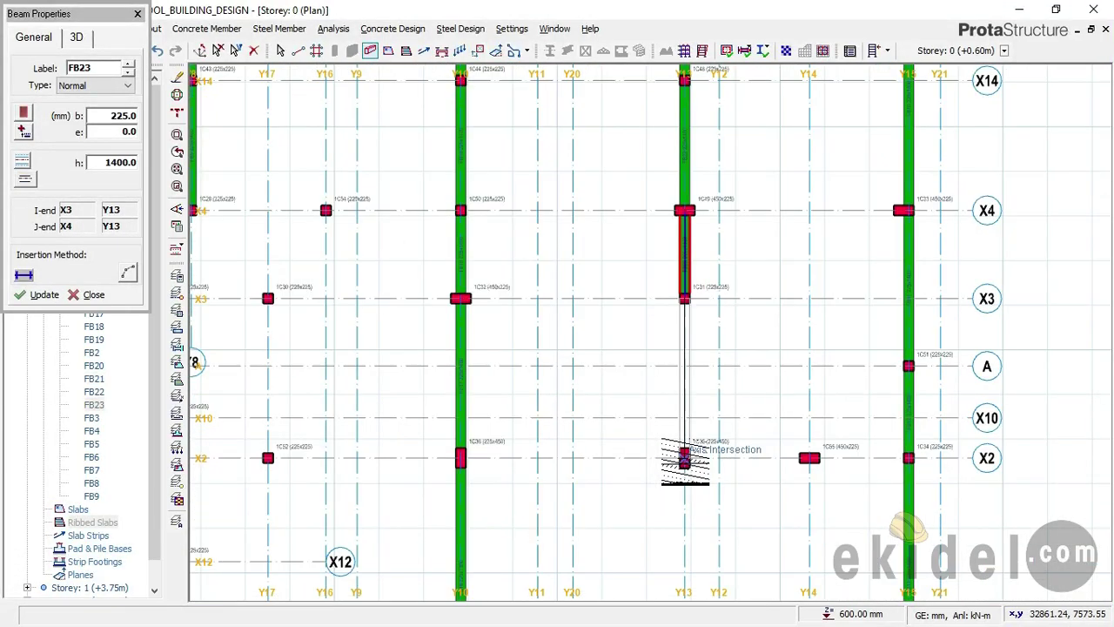
click(678, 323)
Insert the last beam along axis Y13 from X2 to the column on X1
scroll(677, 307, down, 3)
scroll(681, 454, up, 2)
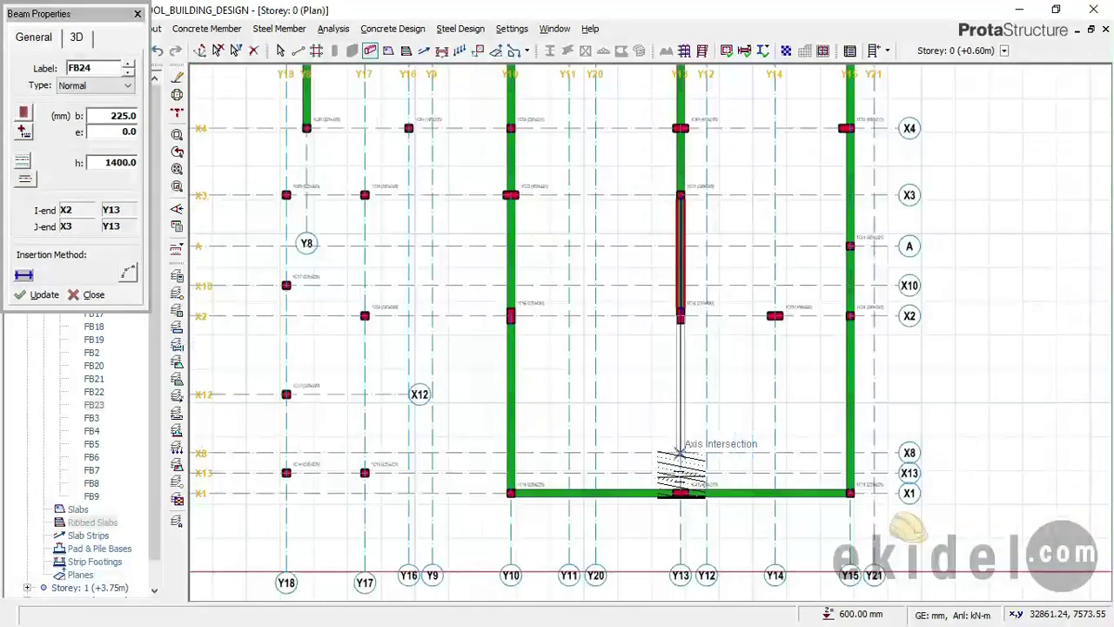
scroll(680, 484, up, 1)
click(679, 492)
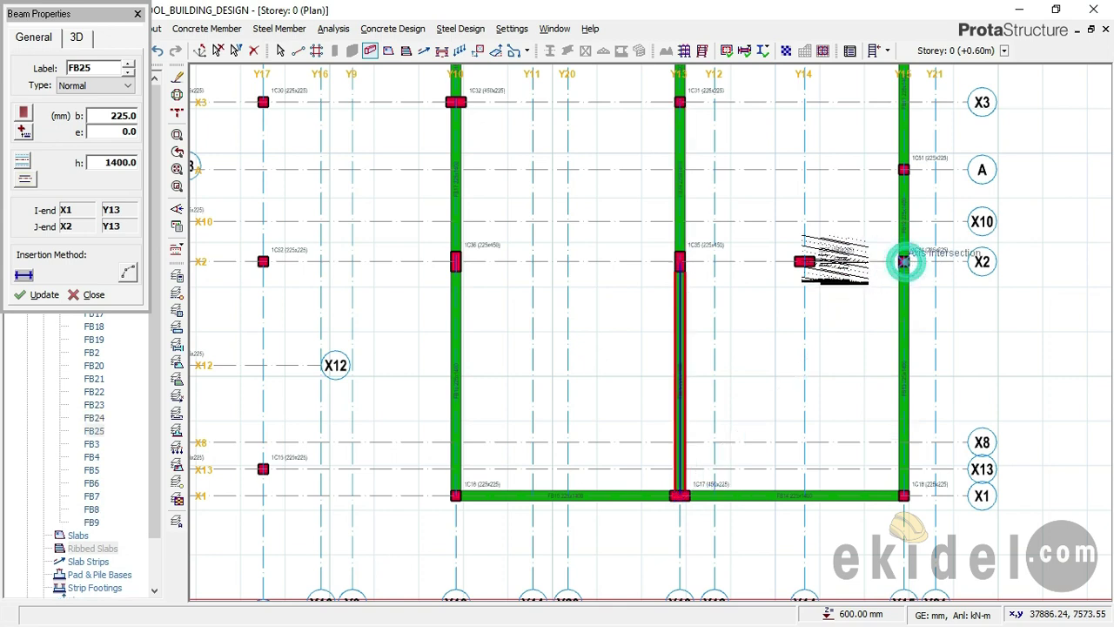
Insert beams along axis X2 from Y15 to Y14, from Y14 to Y13 and from Y13 to Y10
click(905, 261)
click(798, 262)
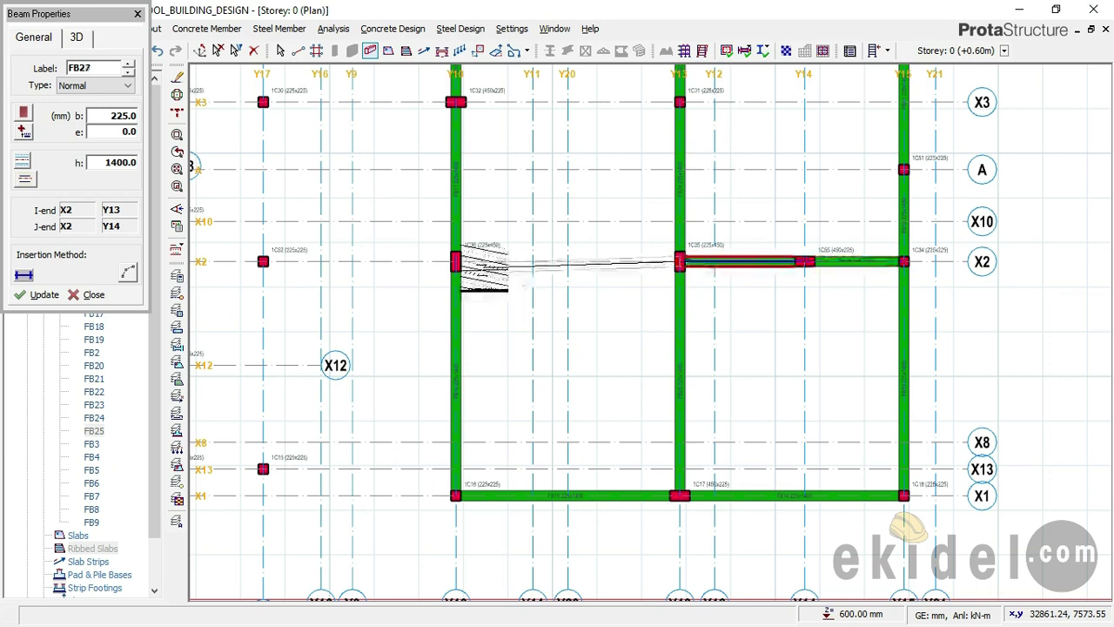
click(456, 261)
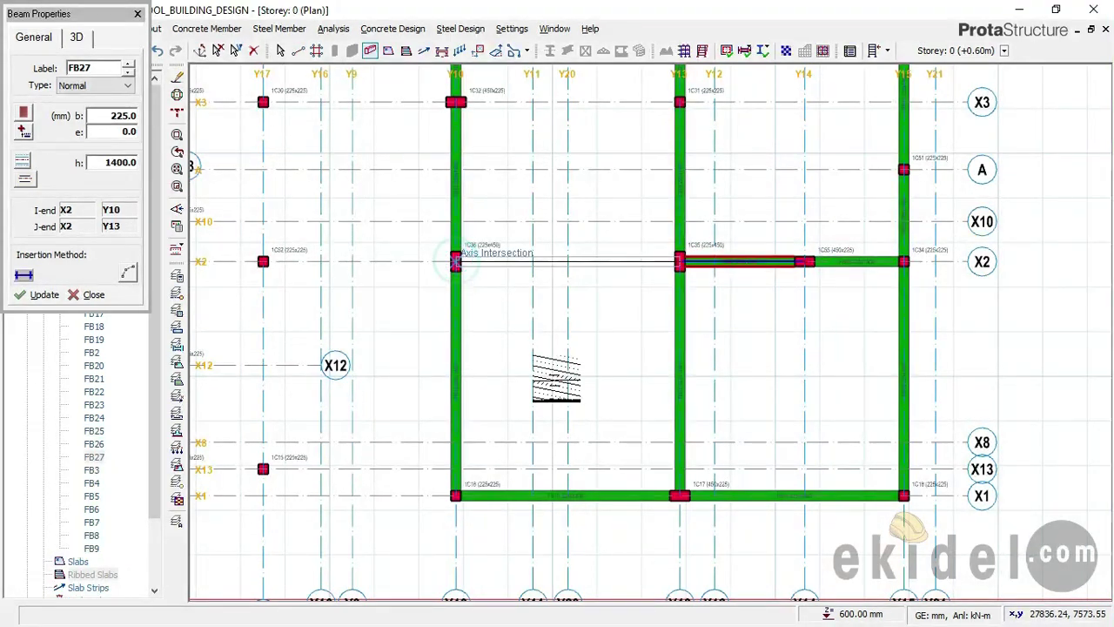
scroll(649, 233, down, 2)
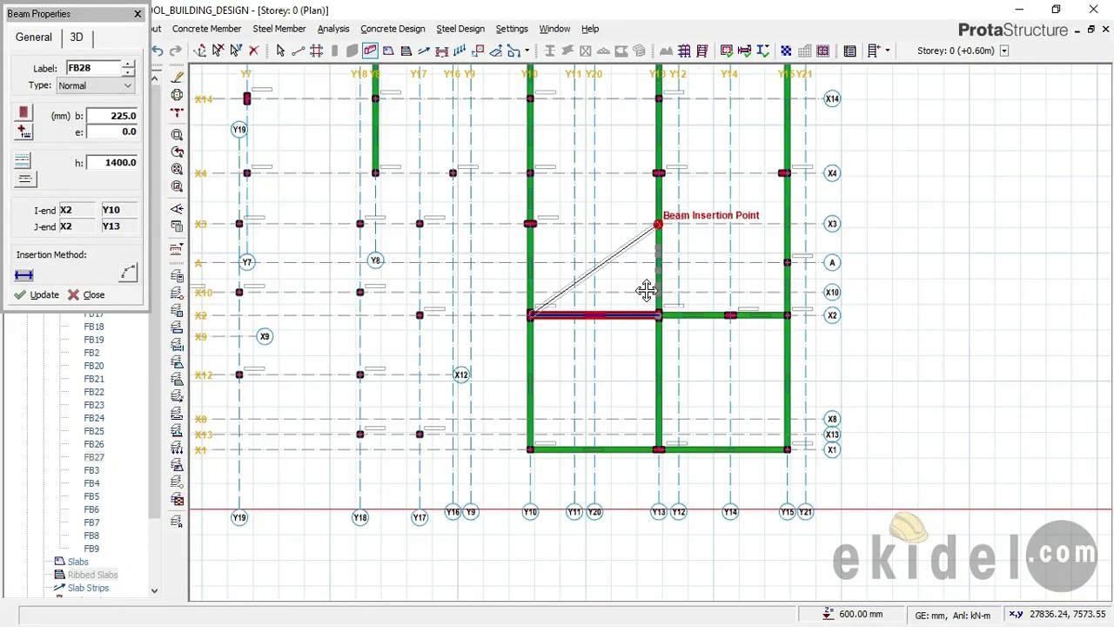
Insert beams along axis X4 from Y15 to Y13 and from Y13 to Y10
scroll(662, 253, down, 1)
scroll(705, 251, up, 2)
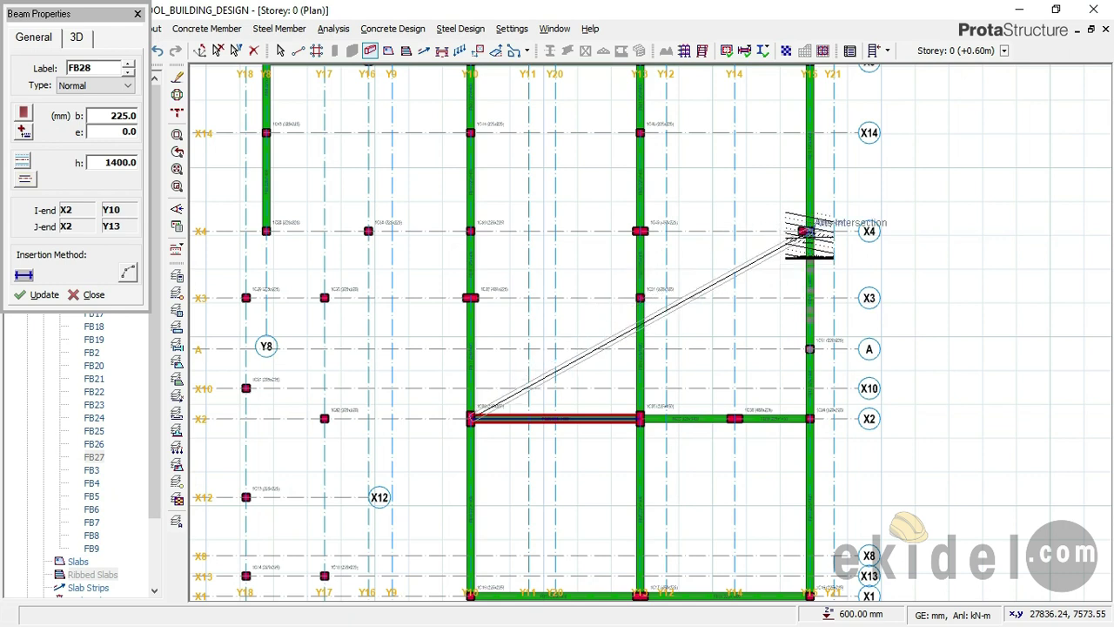
click(808, 232)
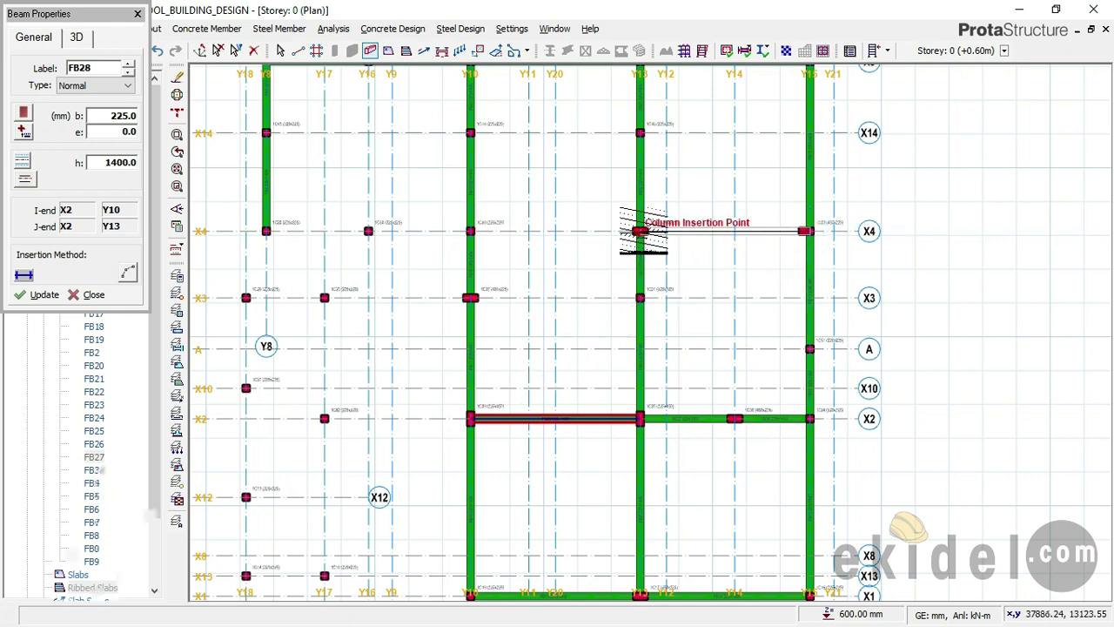
click(640, 231)
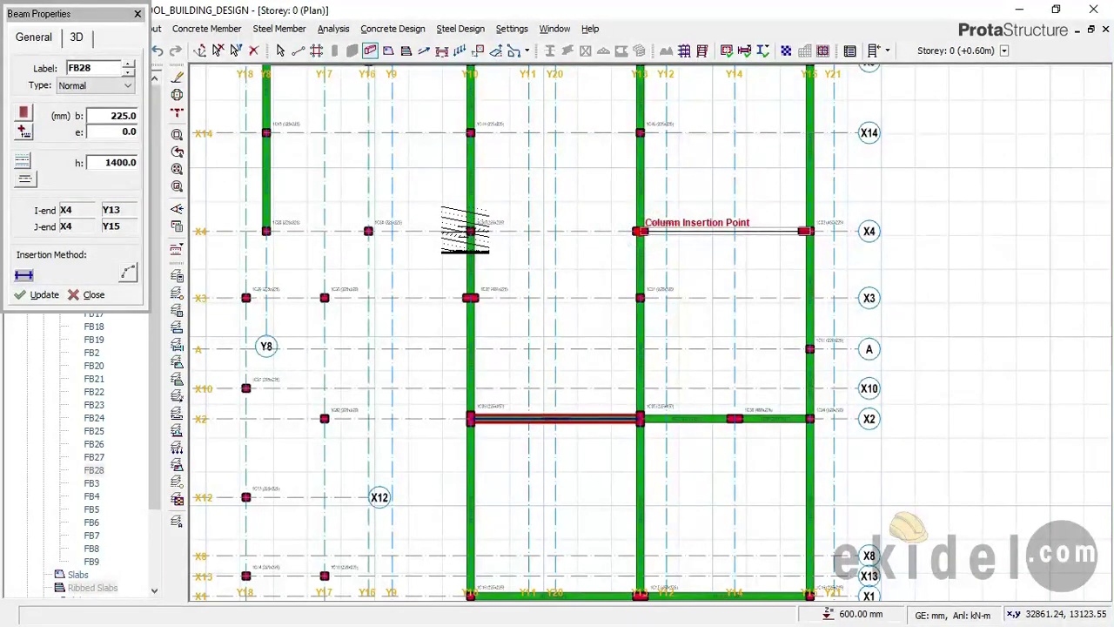
scroll(470, 231, up, 1)
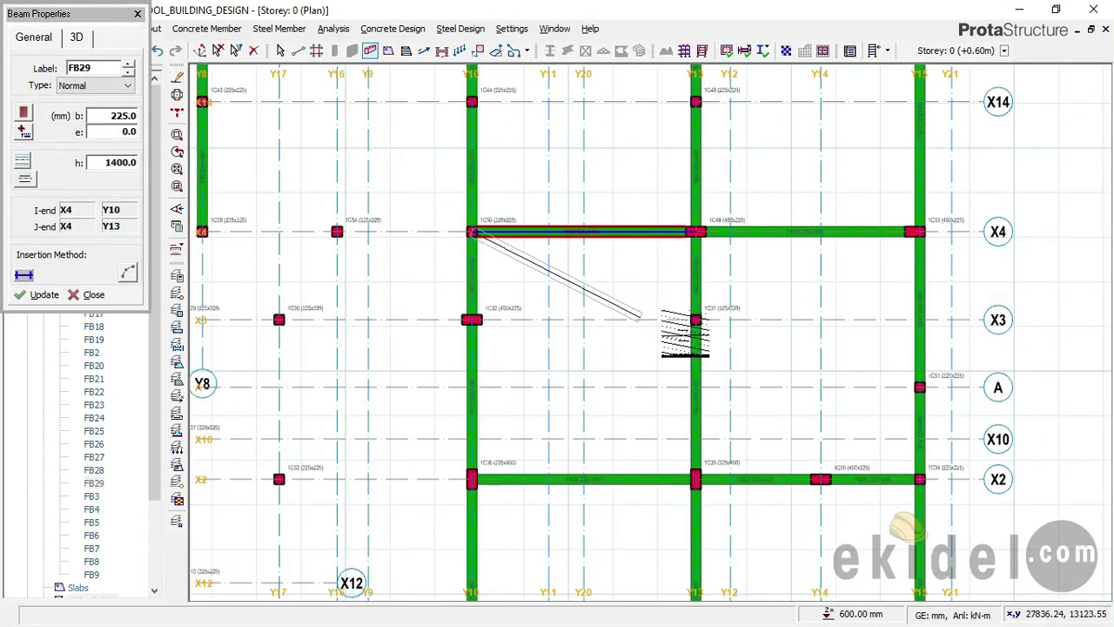
Insert a beam along axis X14 between the columns on Y10 and Y13, and end the beam chain there
scroll(694, 358, down, 1)
click(695, 263)
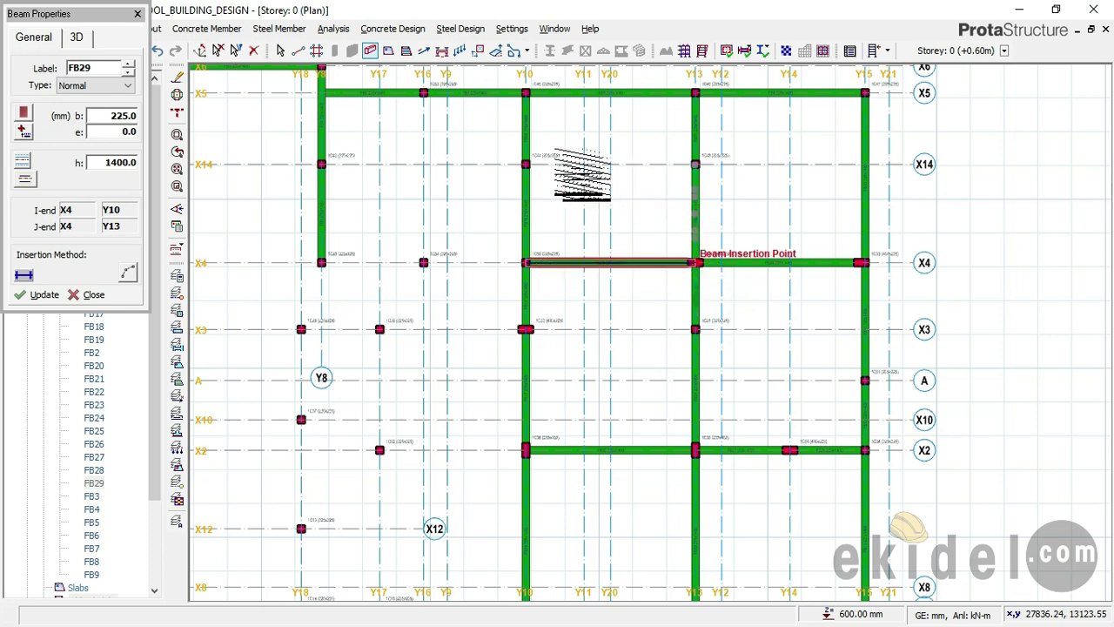
scroll(539, 169, up, 2)
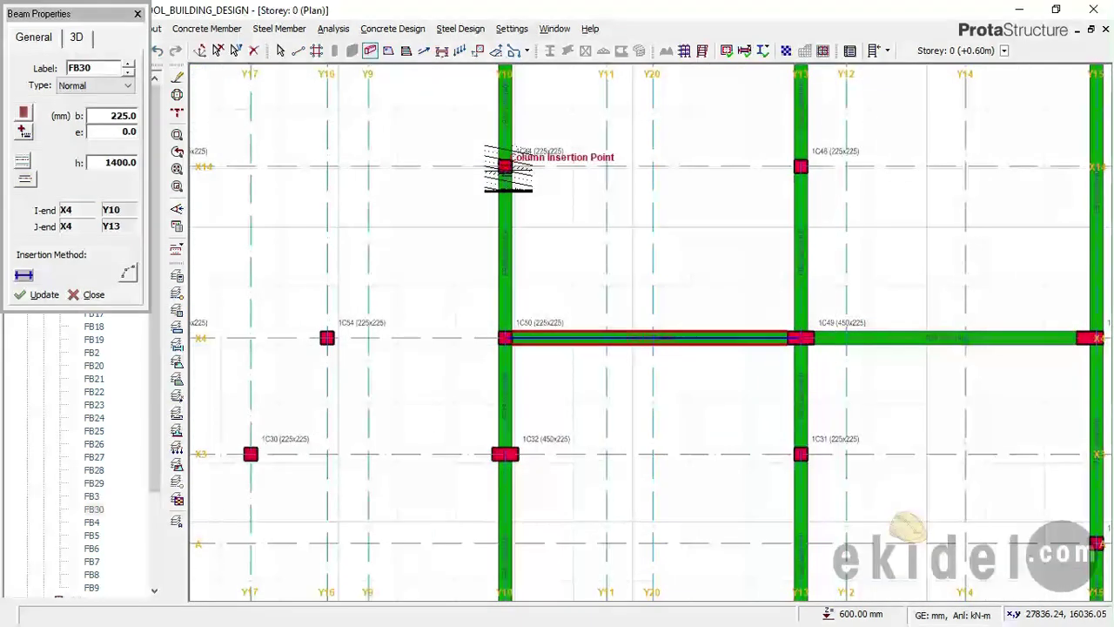
click(510, 166)
click(800, 167)
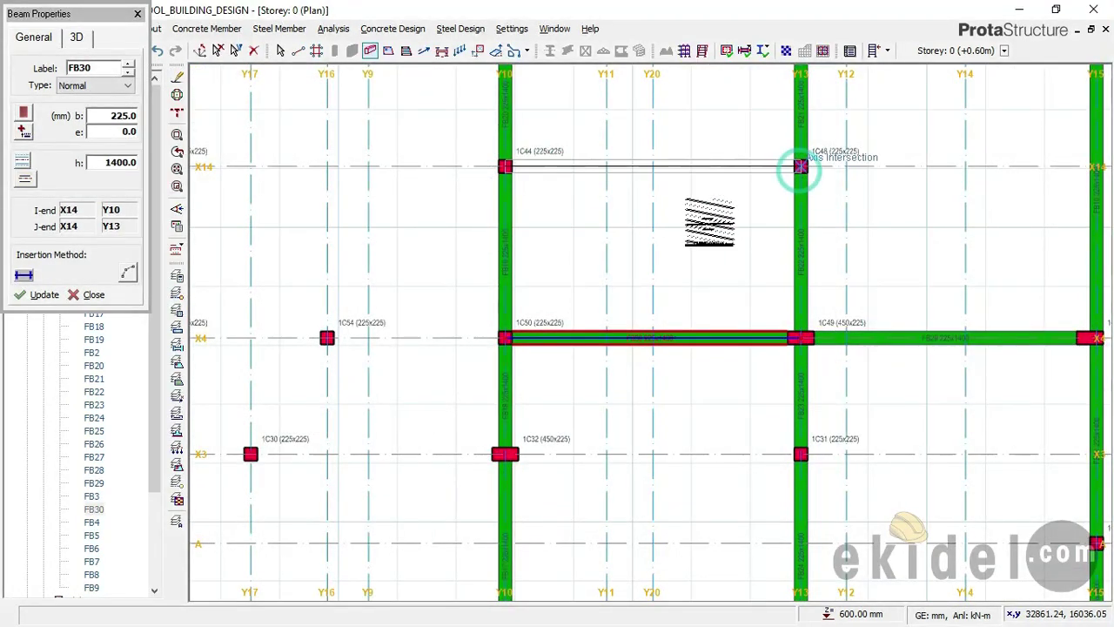
scroll(800, 166, down, 3)
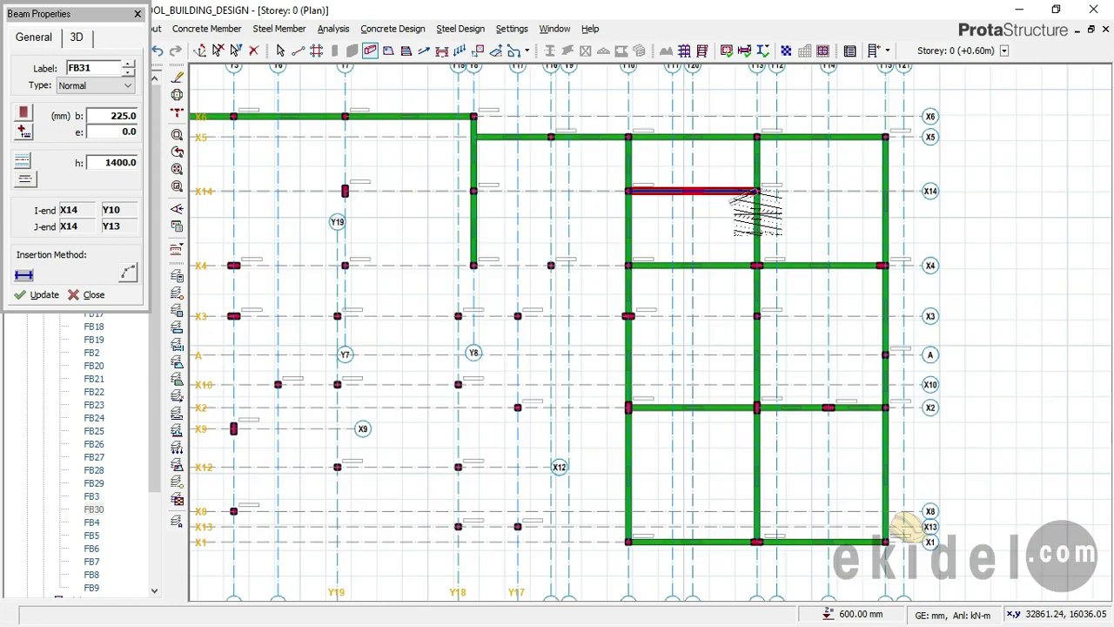
key(Escape)
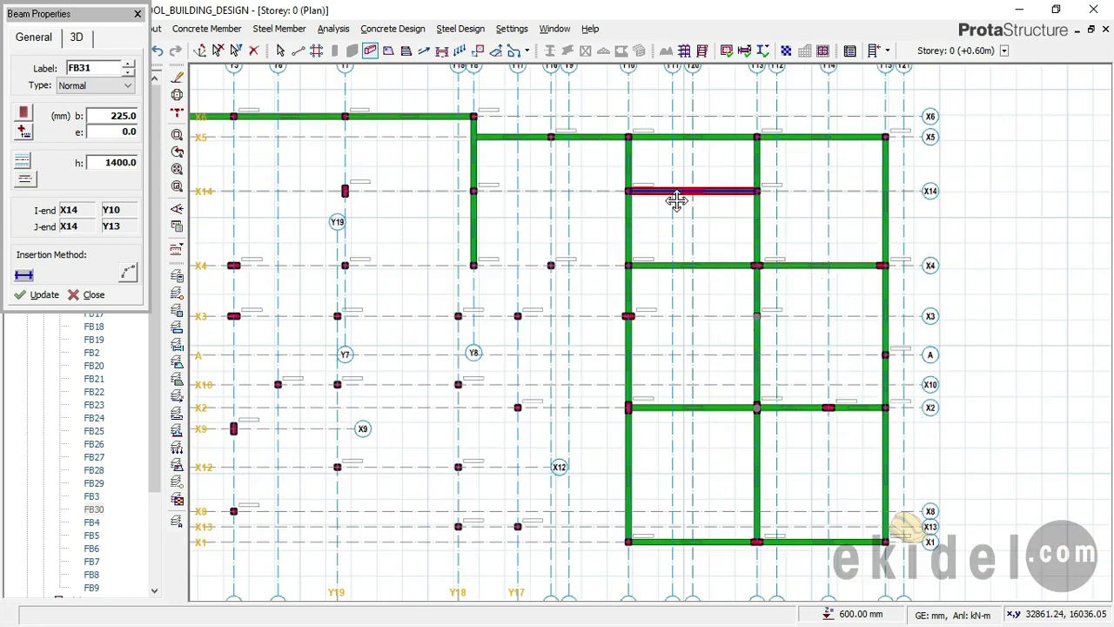
Insert beams along axis X4 from Y10 to Y16 and from Y16 to Y8
middle_drag(676, 201, 776, 185)
scroll(682, 232, up, 3)
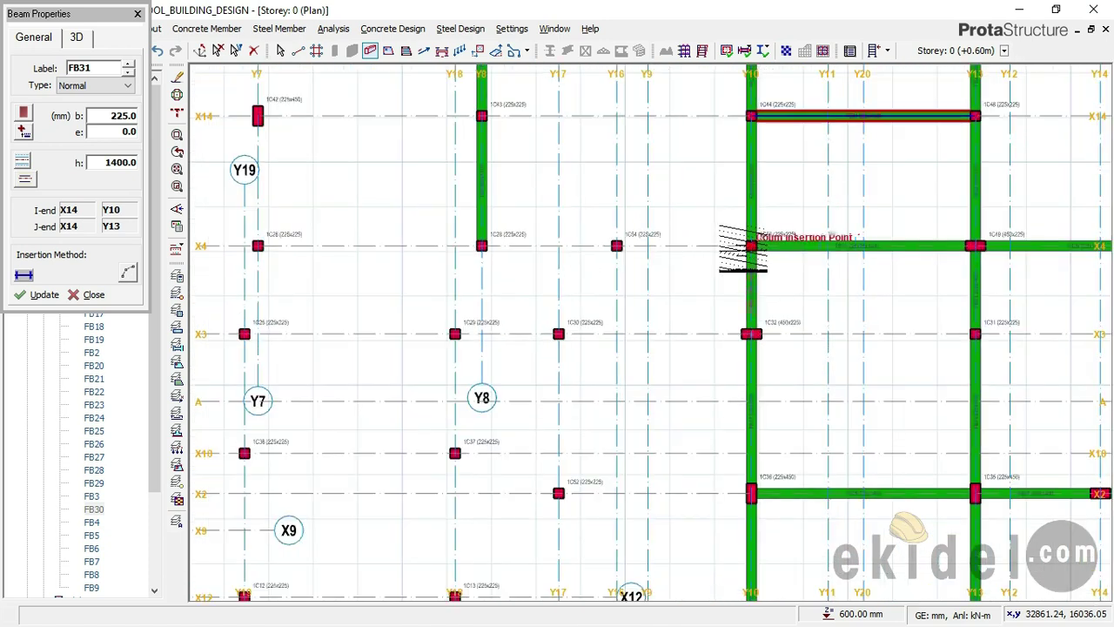
click(616, 246)
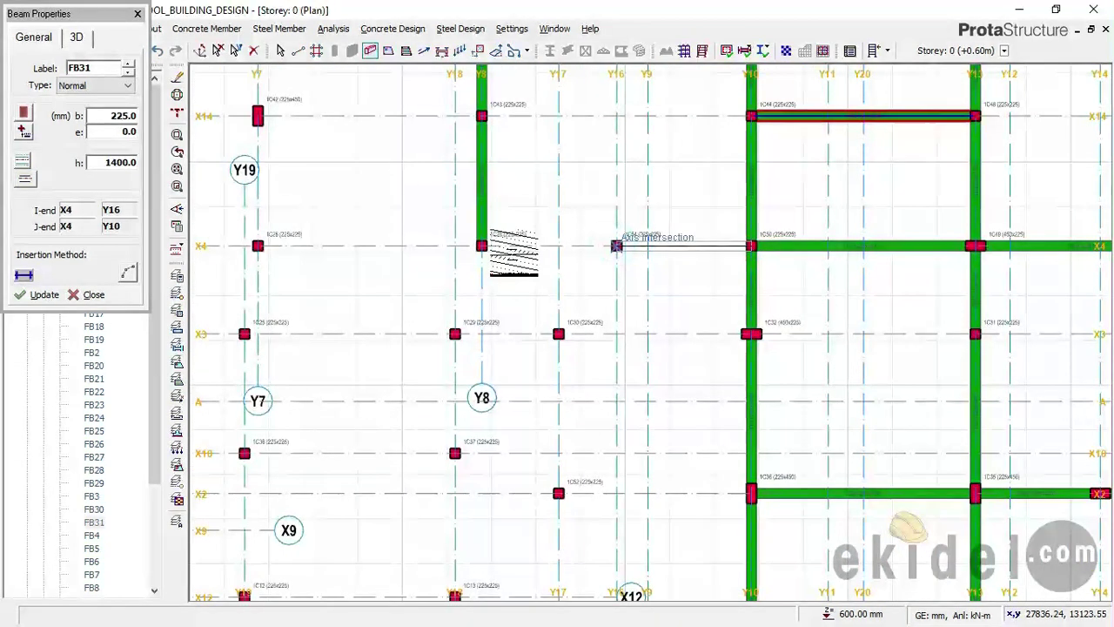
click(481, 246)
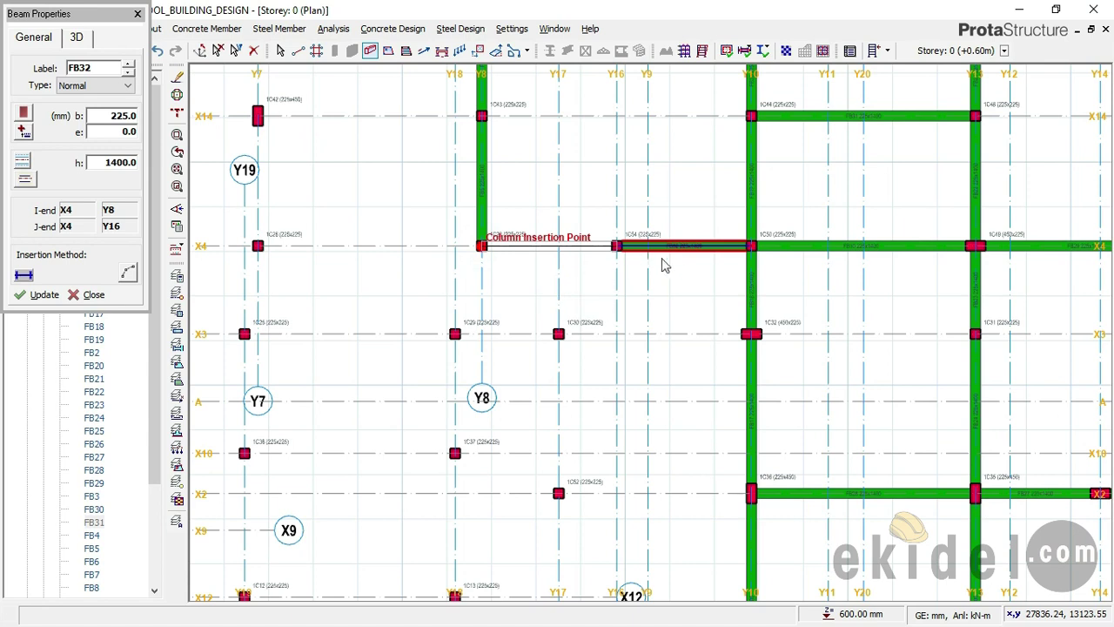
Insert a beam along axis Y16 between the columns on X5 and X4
scroll(664, 264, down, 5)
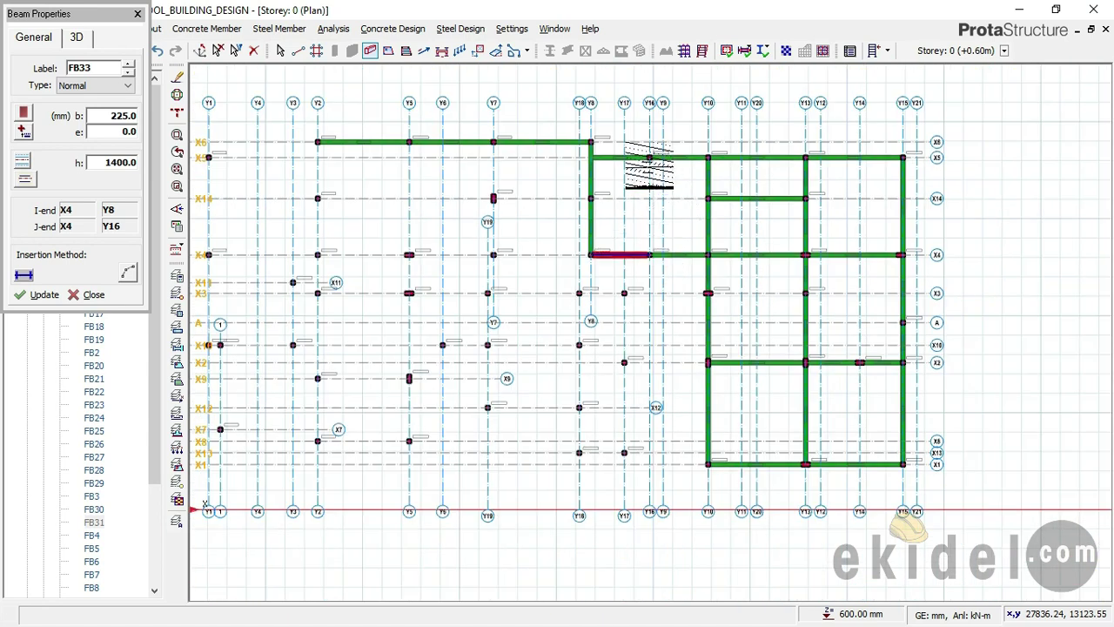
scroll(649, 159, up, 3)
click(648, 154)
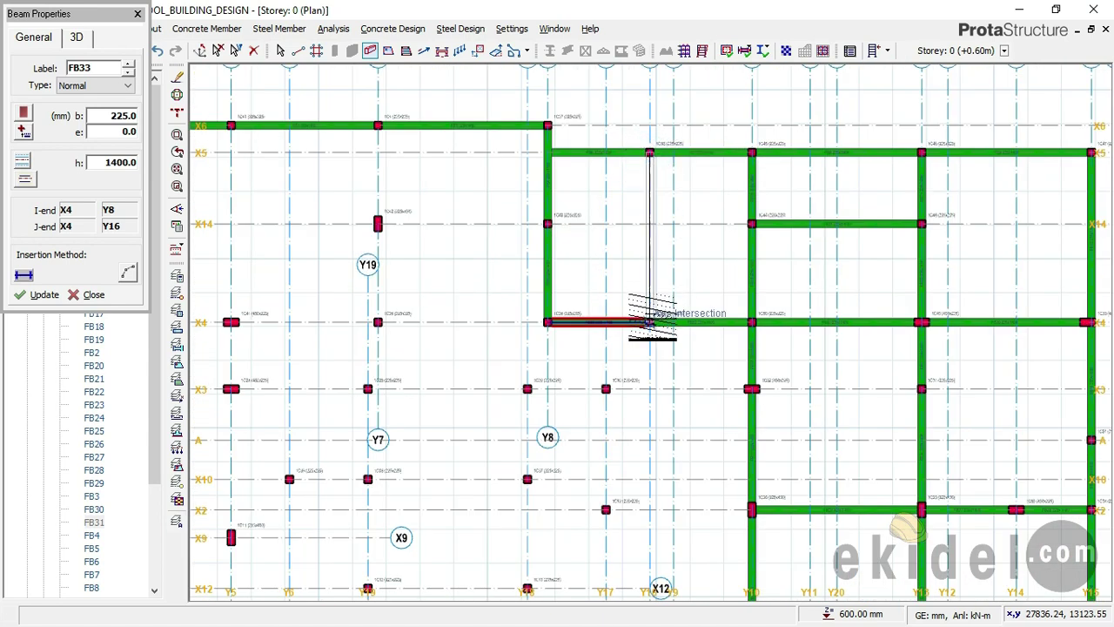
click(620, 305)
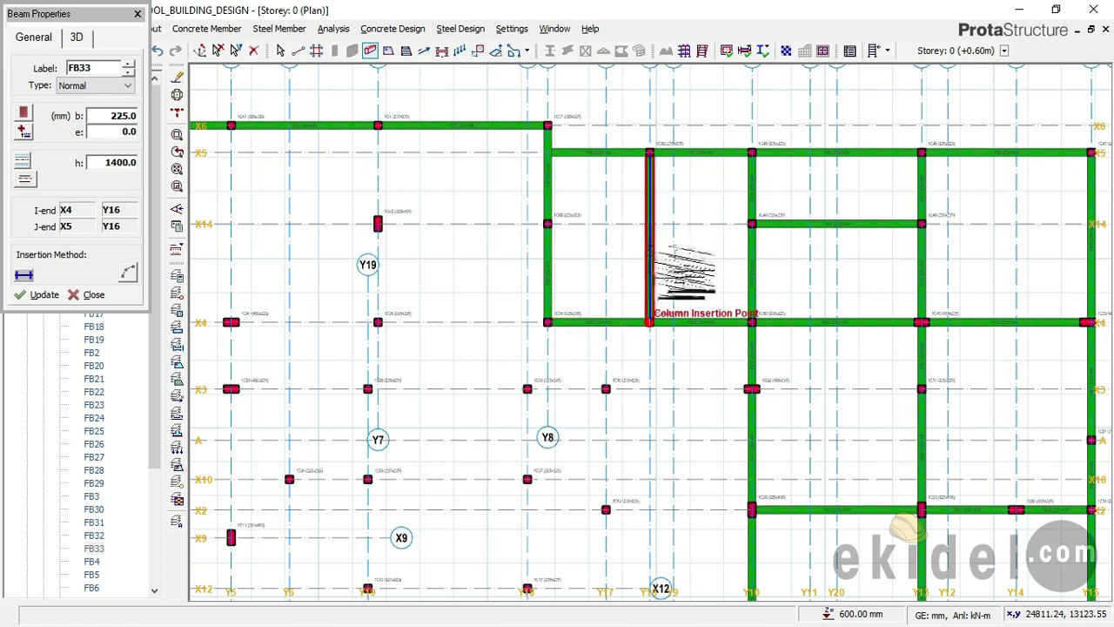
Examine the beam layout on the Storey 1 (+3.75m) plan and return to the Storey 0 plan
click(1002, 53)
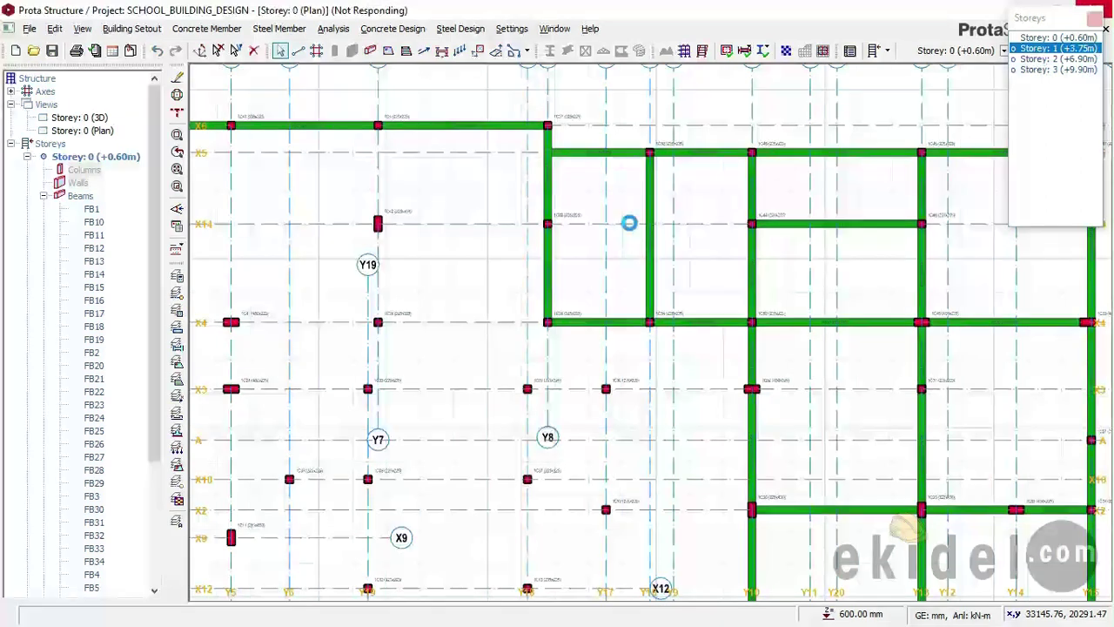
scroll(634, 229, down, 5)
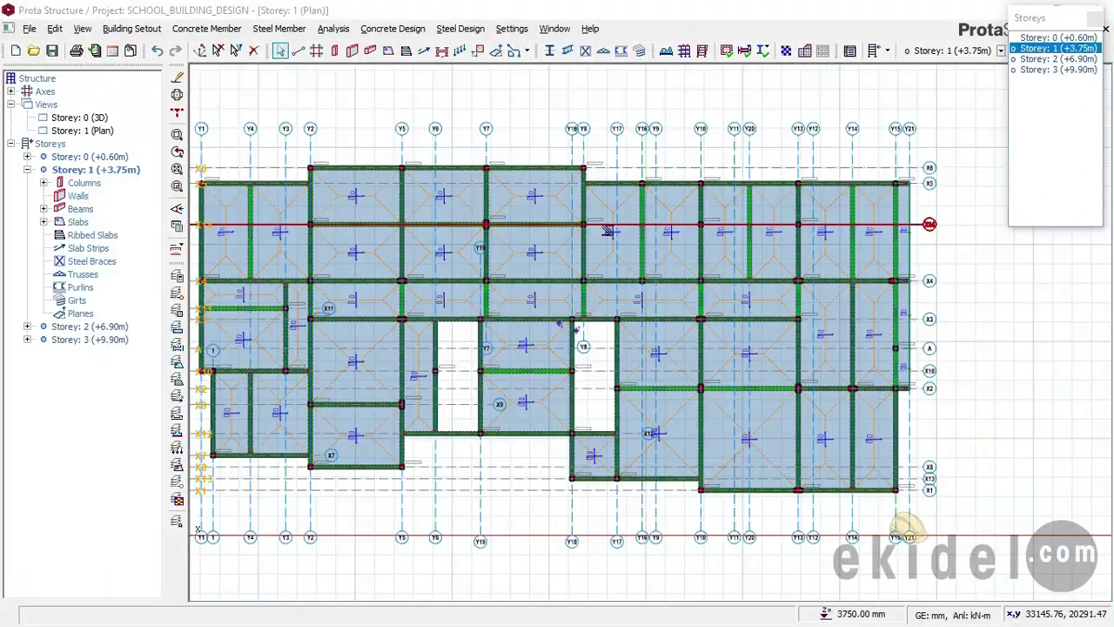
scroll(328, 248, up, 2)
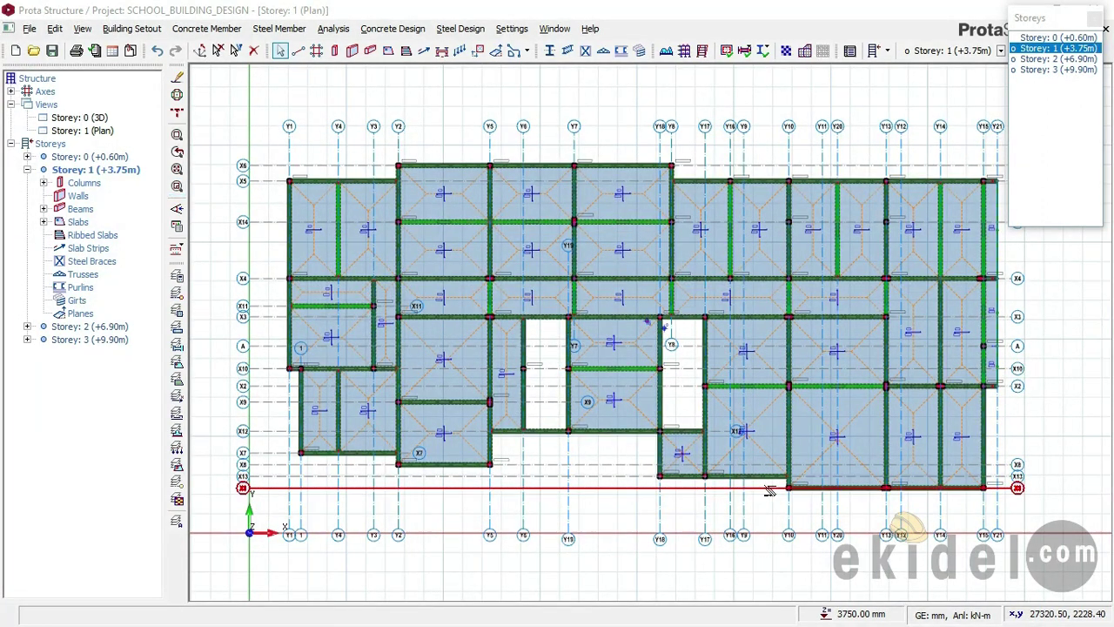
click(1048, 38)
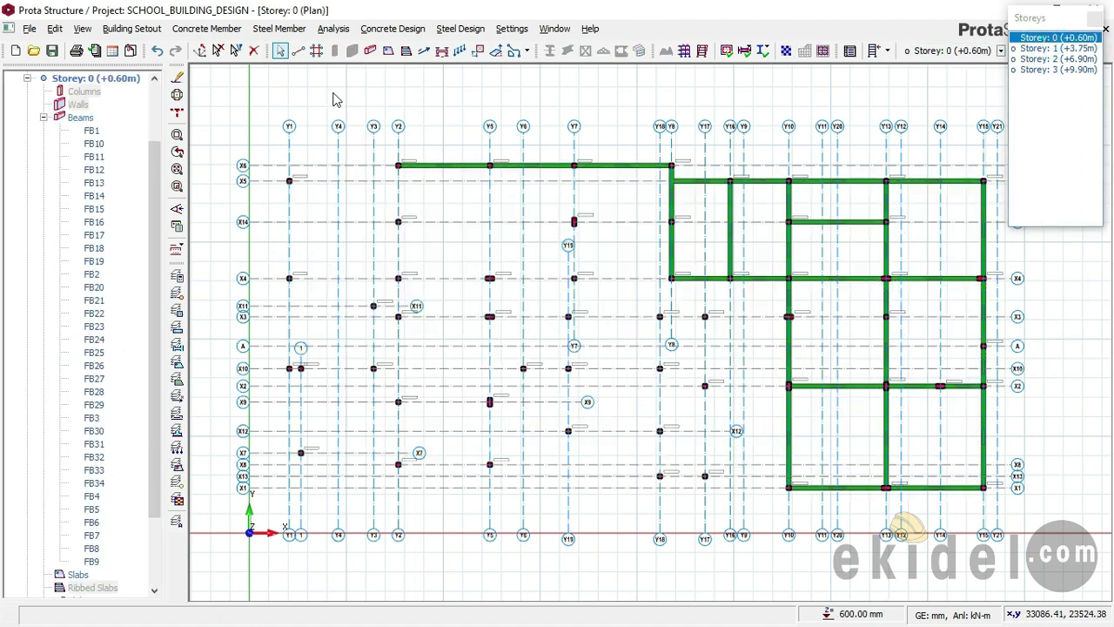
Insert concrete beams along axis Y2 from X6 to X14, from X14 to X4 and from X4 to X3
click(287, 29)
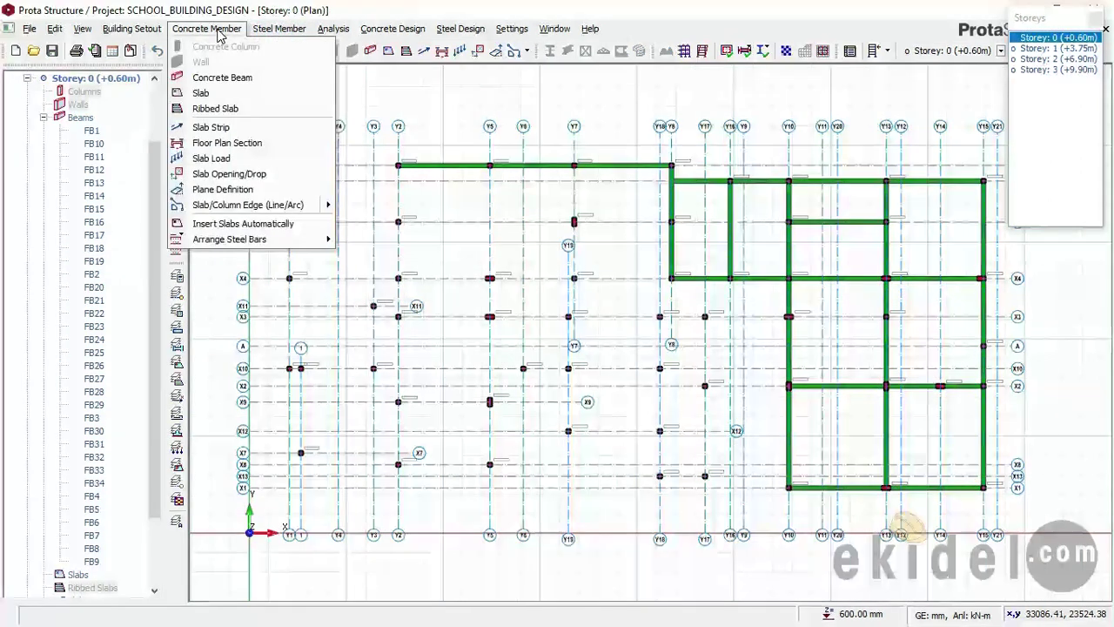
click(218, 76)
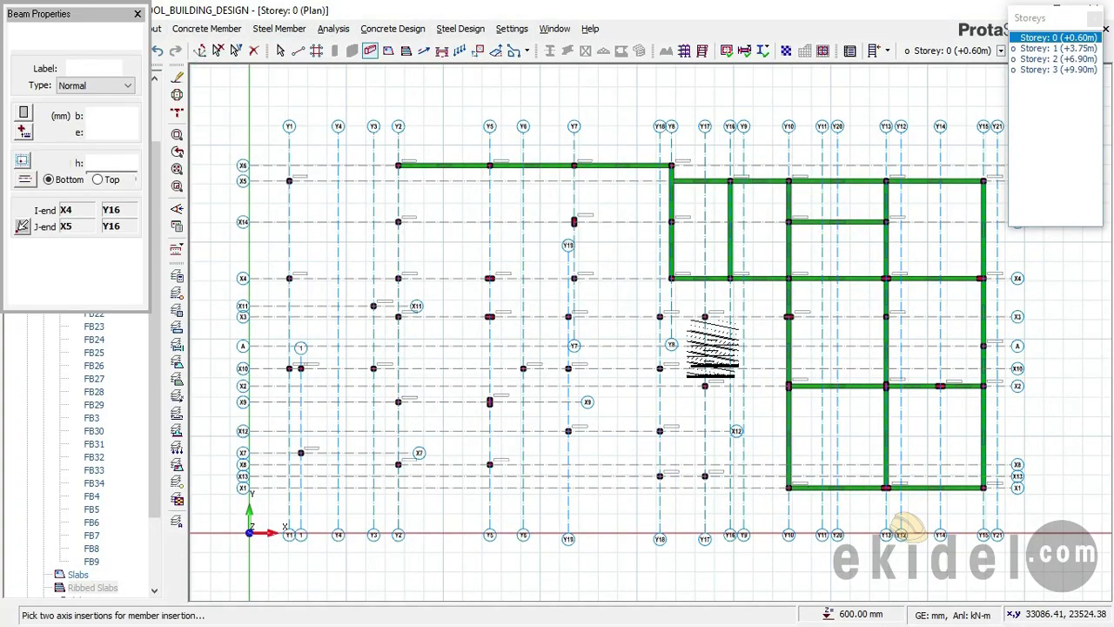
scroll(433, 185, up, 1)
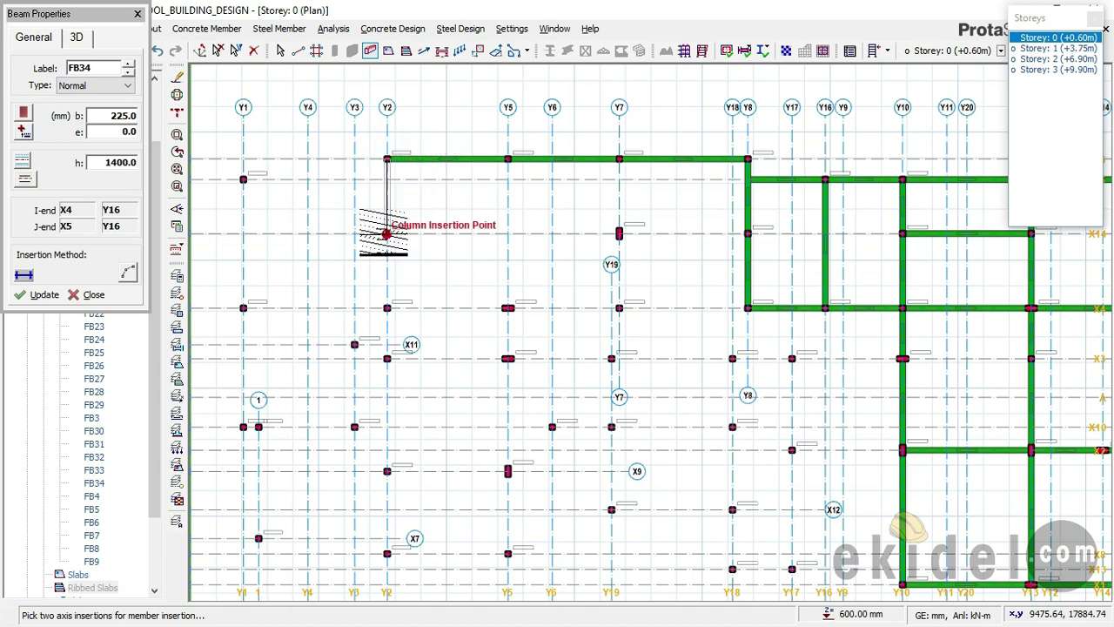
scroll(388, 230, up, 1)
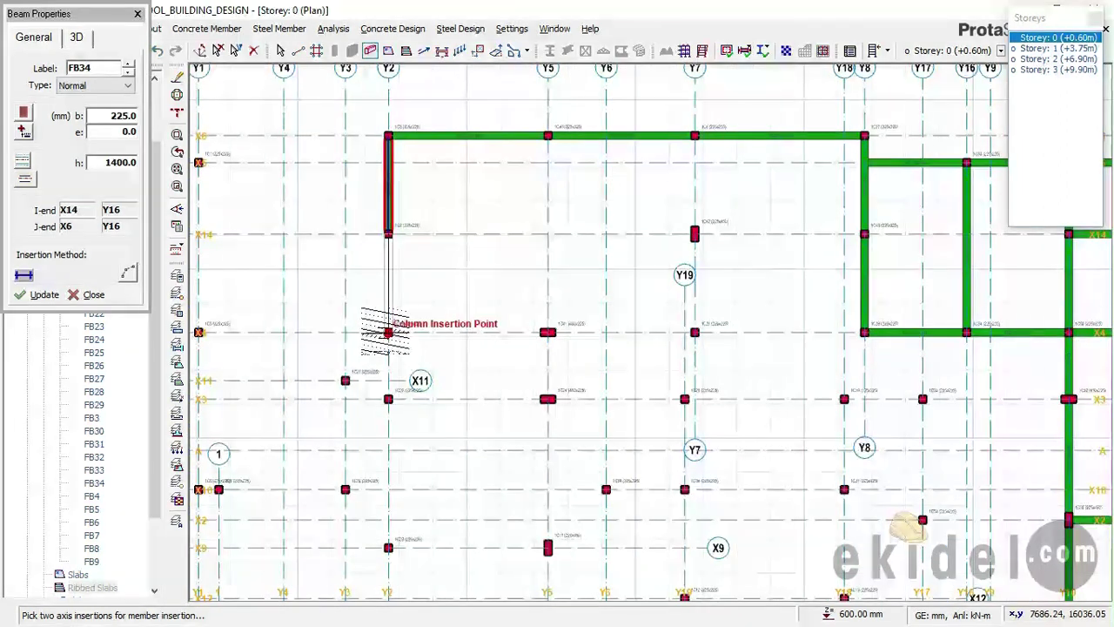
click(388, 332)
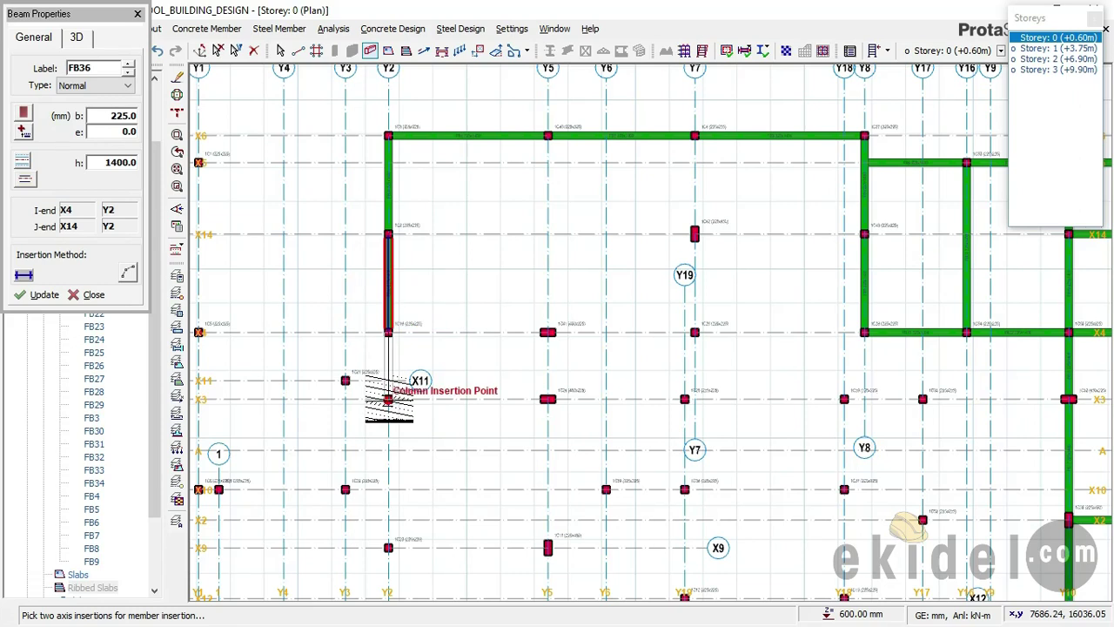
scroll(425, 252, down, 2)
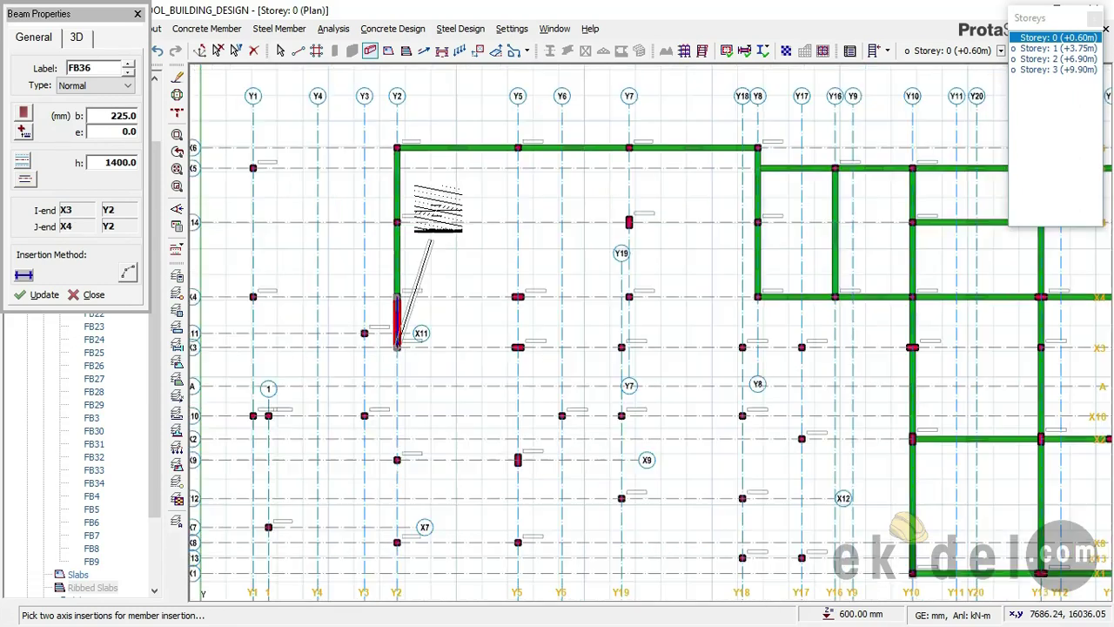
Continue the beams along axis Y2 from X3 to X9 and from X9 to X8
scroll(405, 402, up, 2)
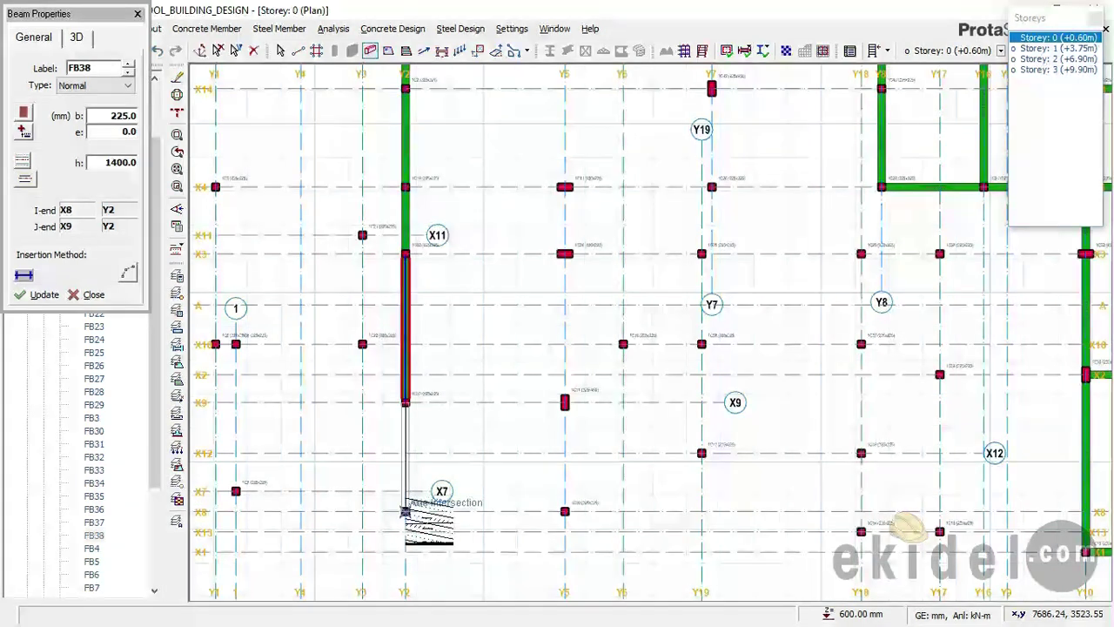
click(405, 511)
scroll(636, 471, down, 1)
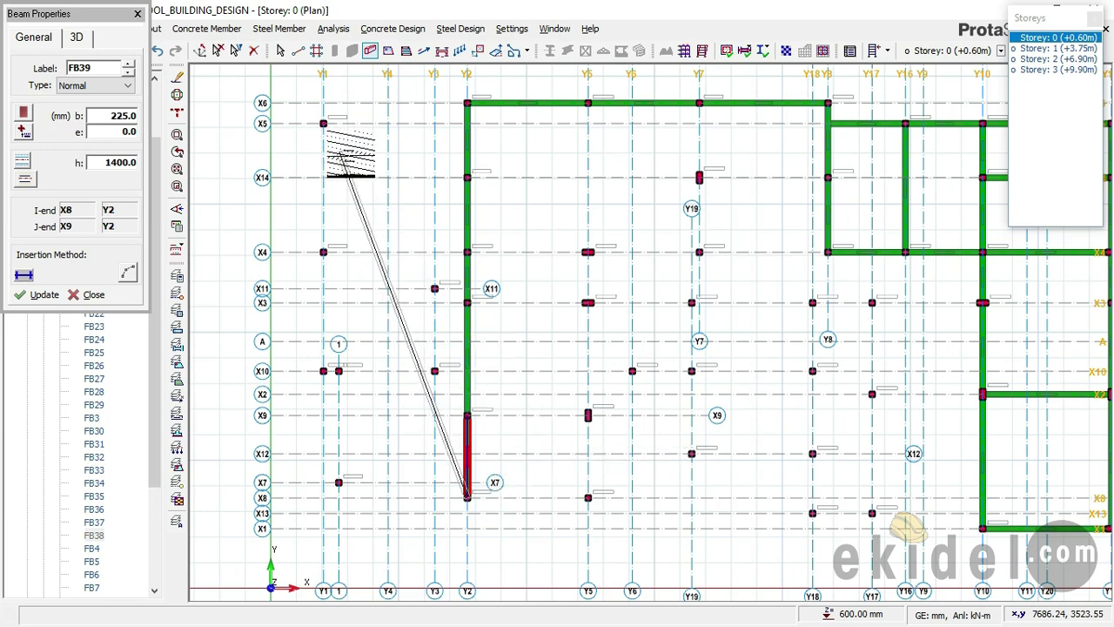
Insert beams along axis Y1 from X5 to X4 and from X4 to X10
scroll(323, 124, up, 1)
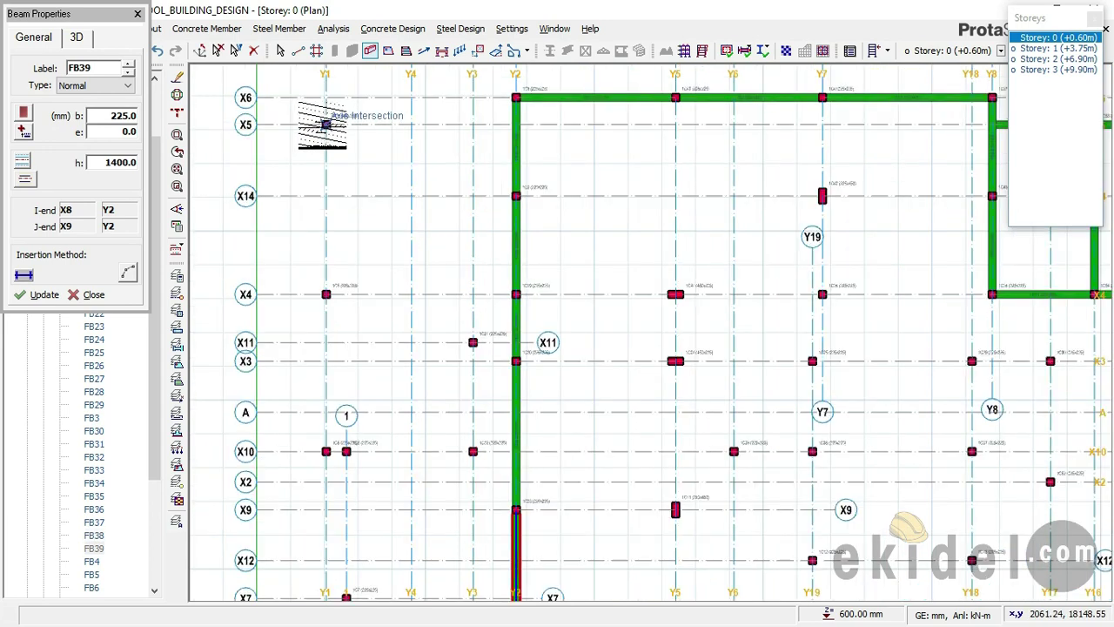
click(325, 294)
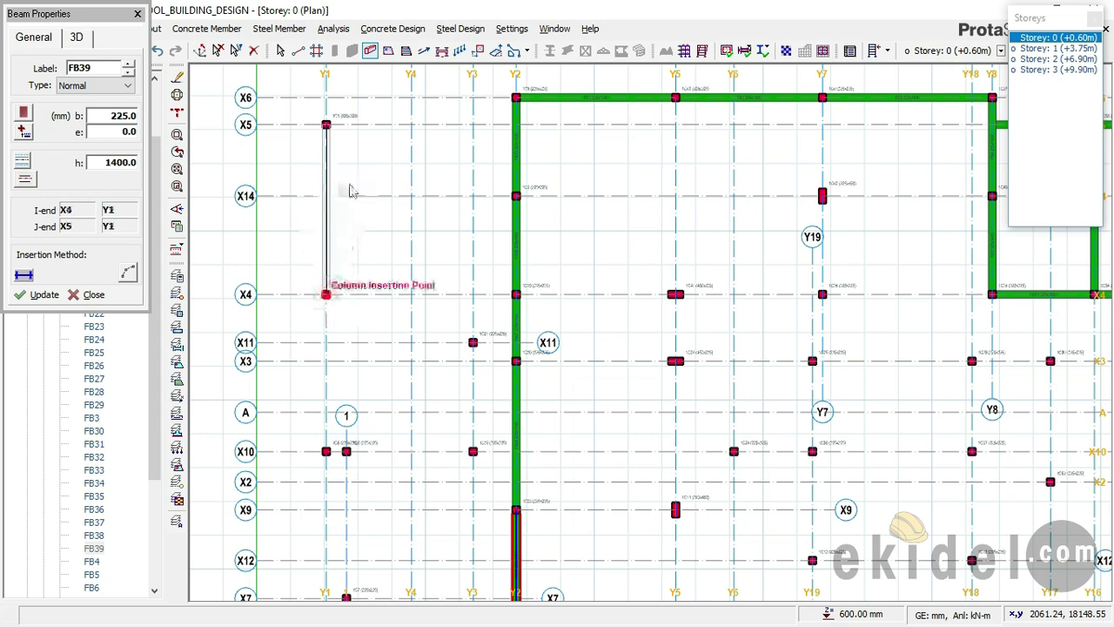
scroll(348, 209, down, 1)
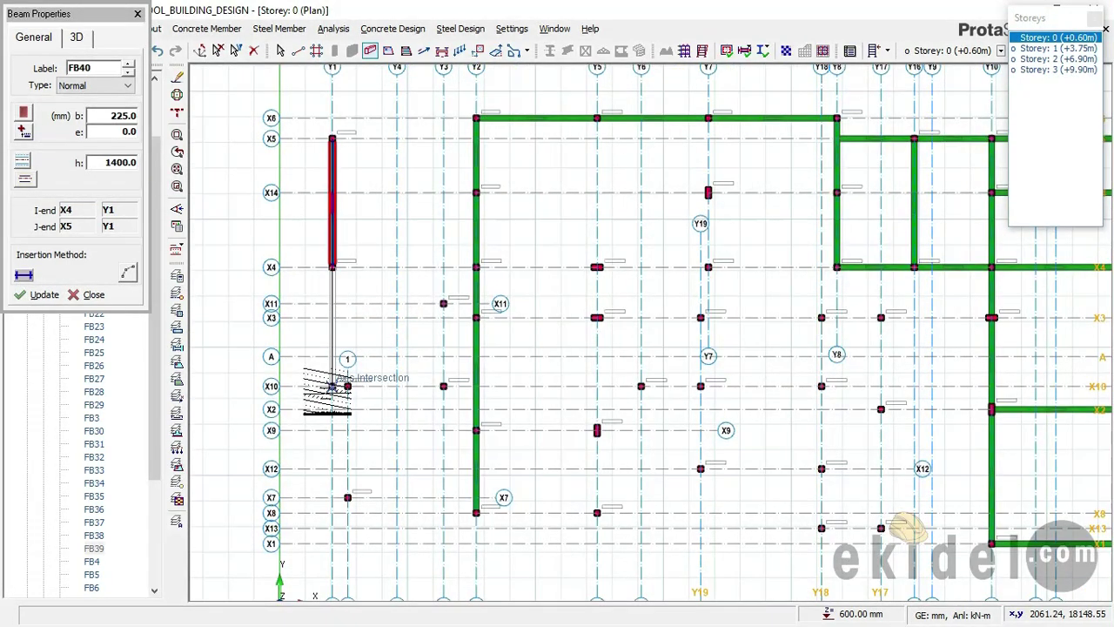
scroll(334, 385, up, 1)
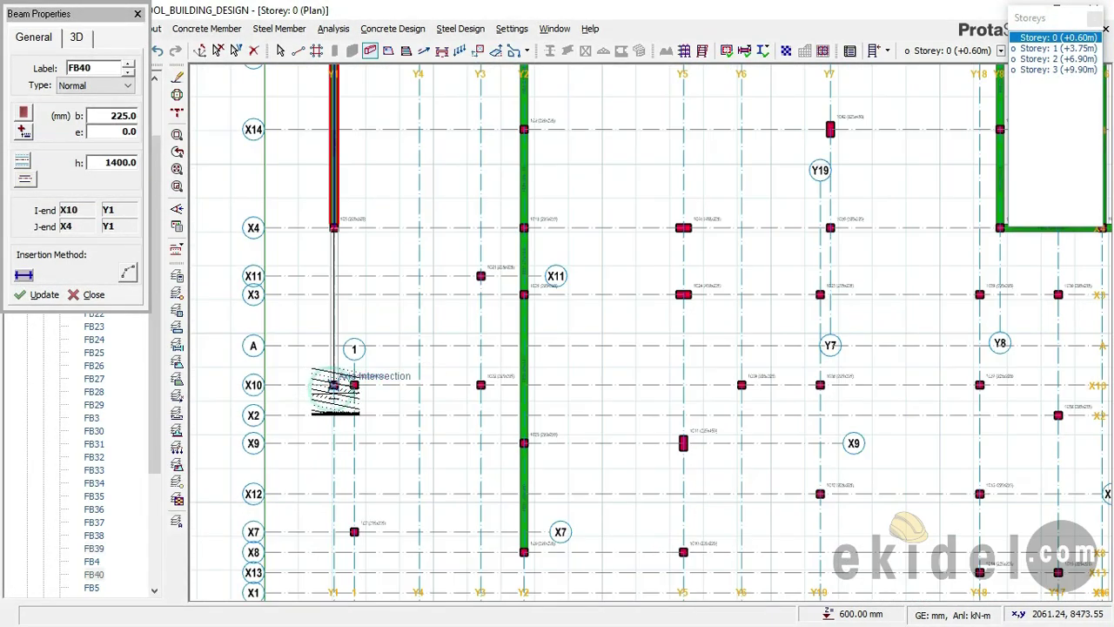
click(335, 387)
Insert beams along axis X10 from Y1 to axis 1 and from axis 1 to Y3
scroll(353, 387, up, 1)
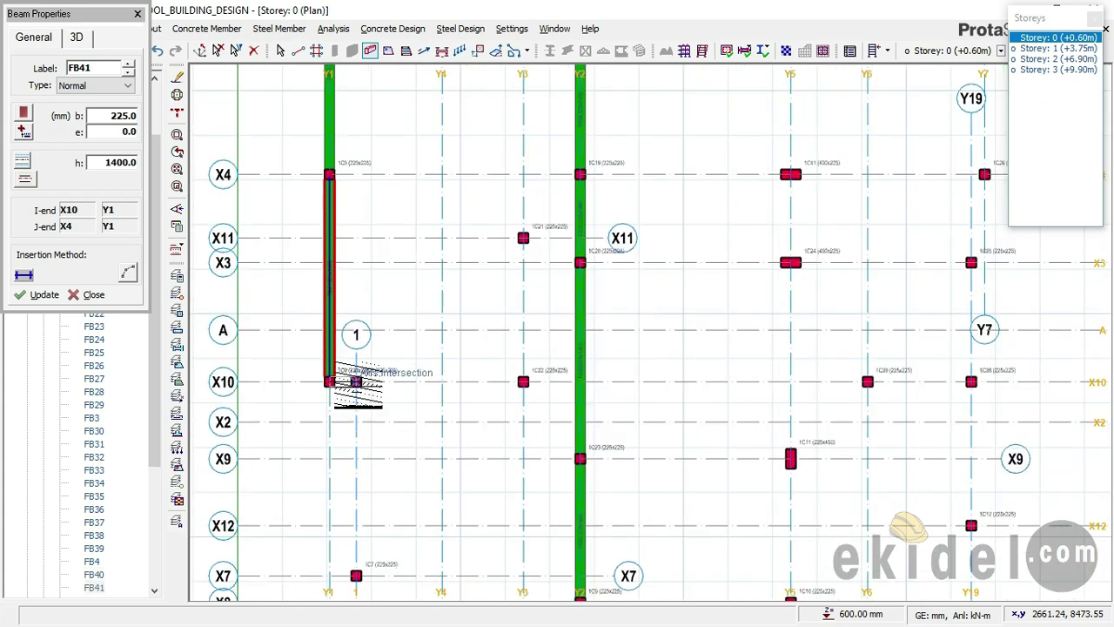
click(414, 416)
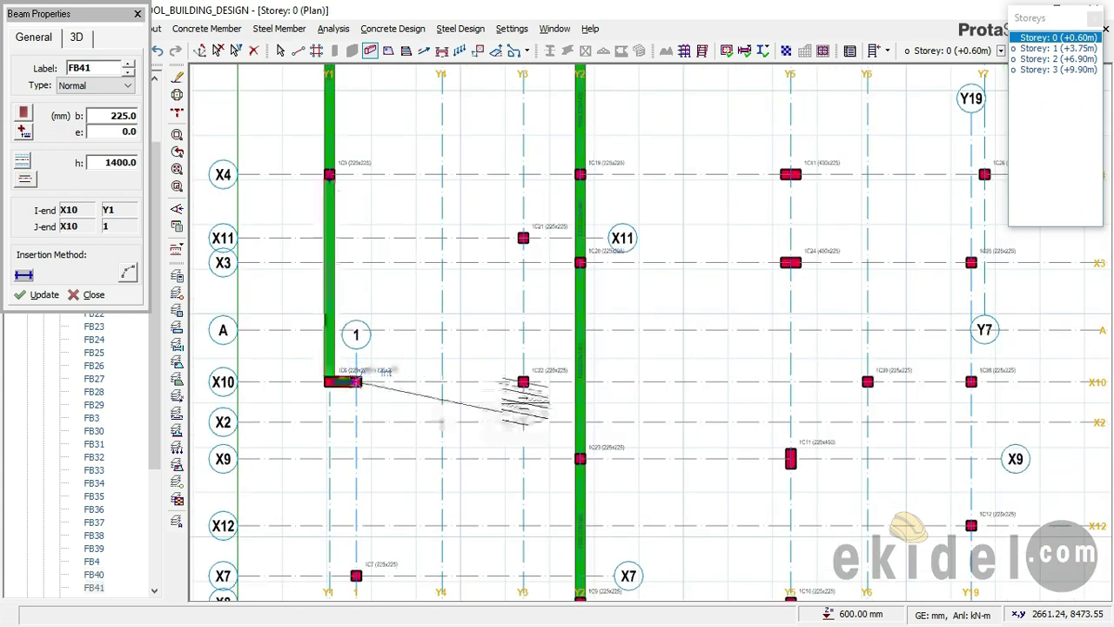
click(421, 300)
scroll(426, 291, down, 1)
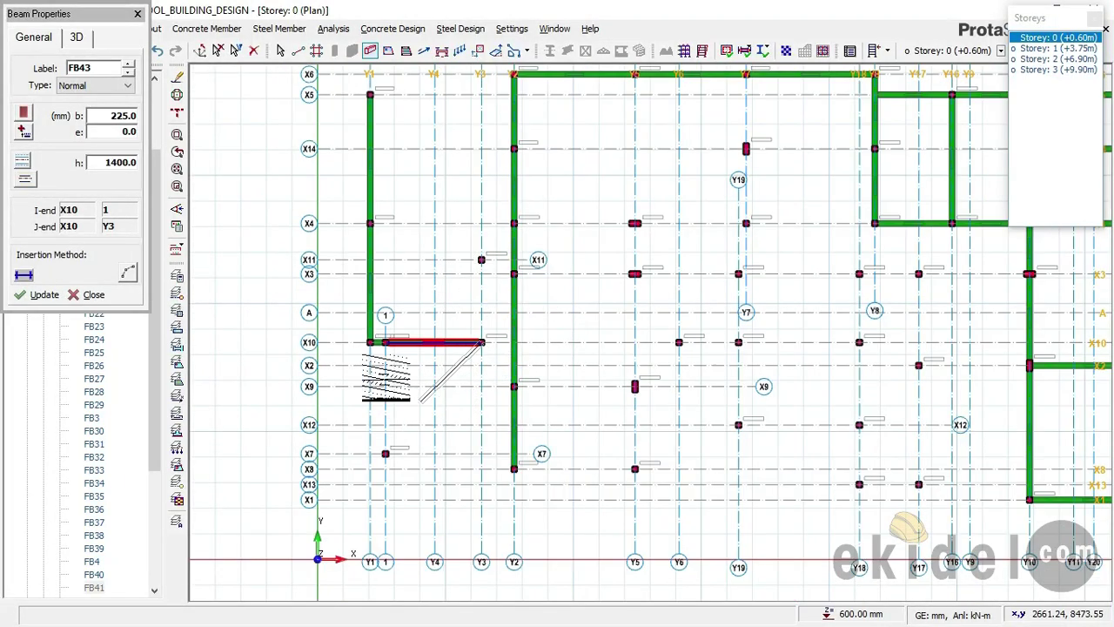
scroll(385, 445, up, 1)
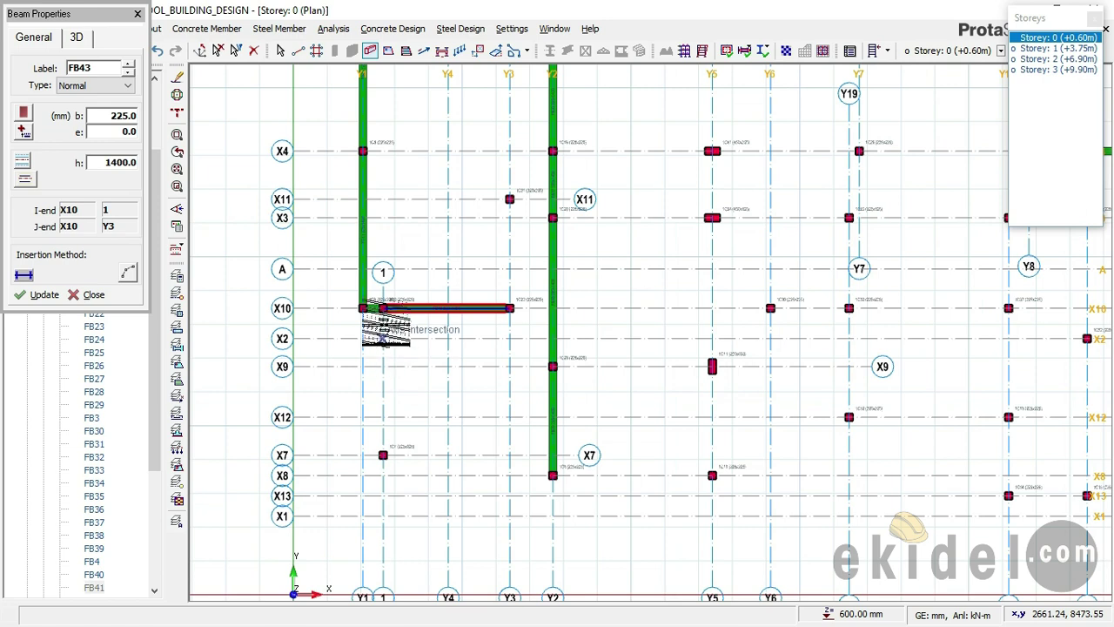
Insert beams along axis 1 from X10 to X7 and along axis X7 from axis 1 to Y2
click(382, 308)
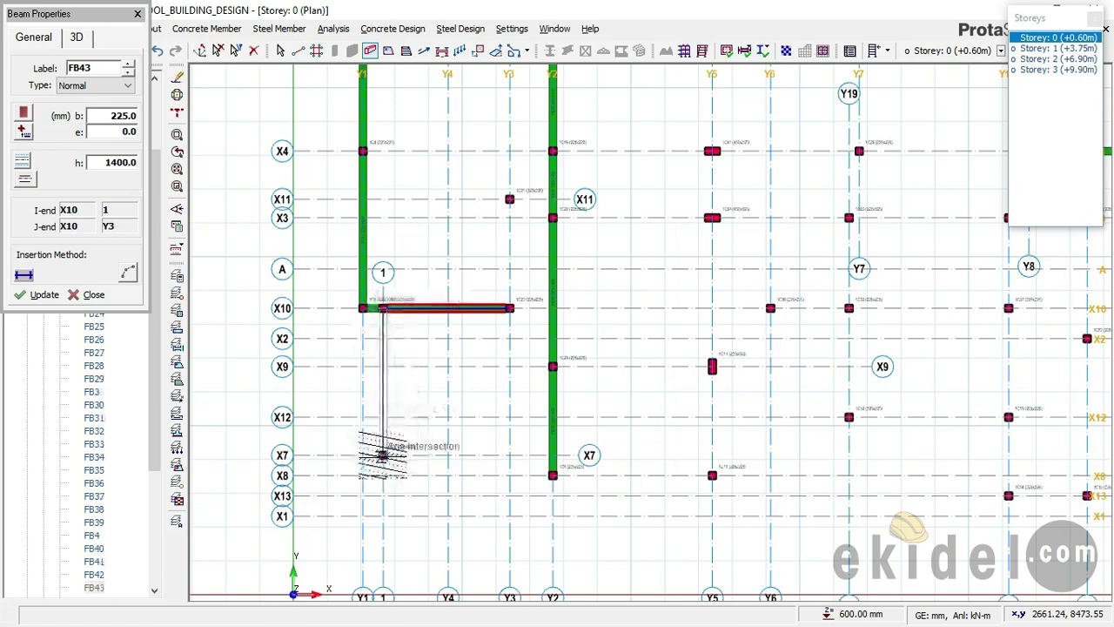
click(513, 472)
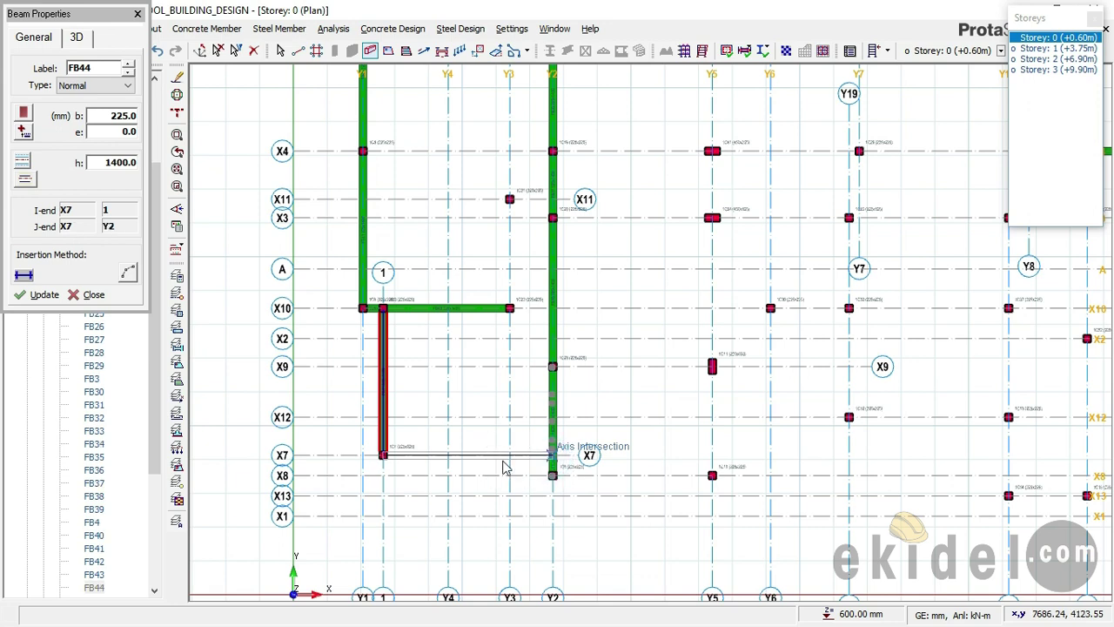
click(498, 464)
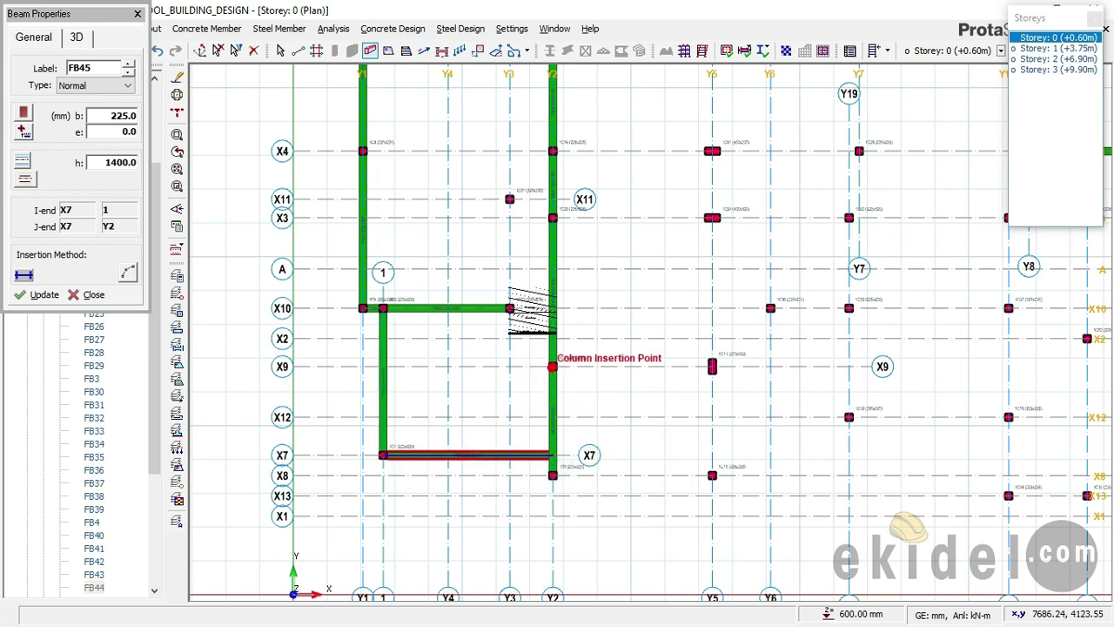
Insert beams along axes X5 and X4, each spanning from Y1 to Y2
middle_drag(516, 317, 513, 395)
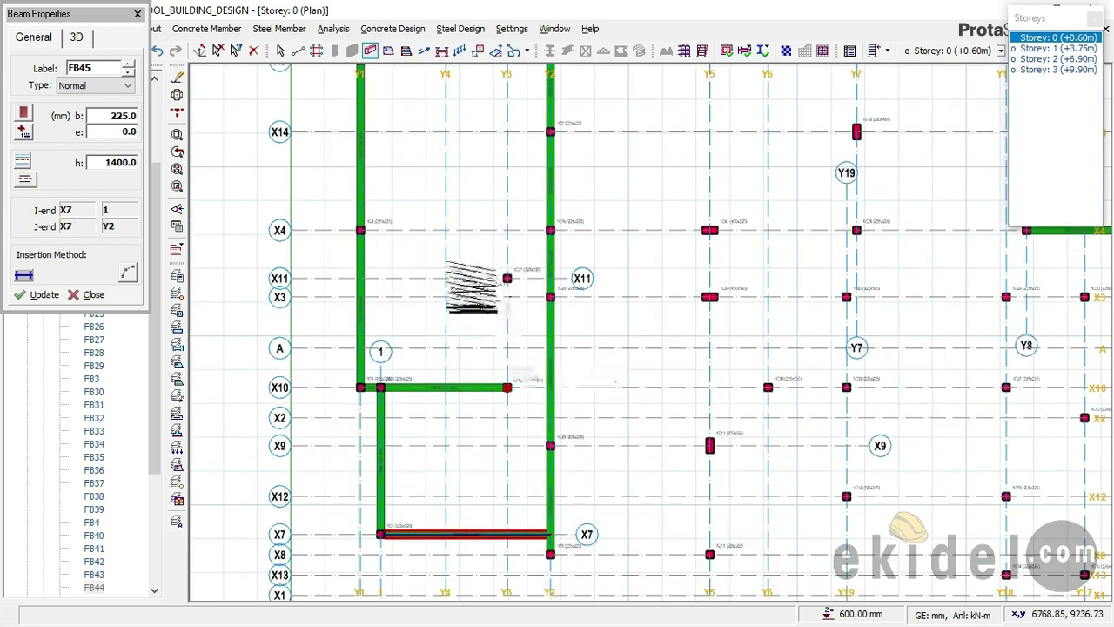
middle_drag(451, 273, 436, 335)
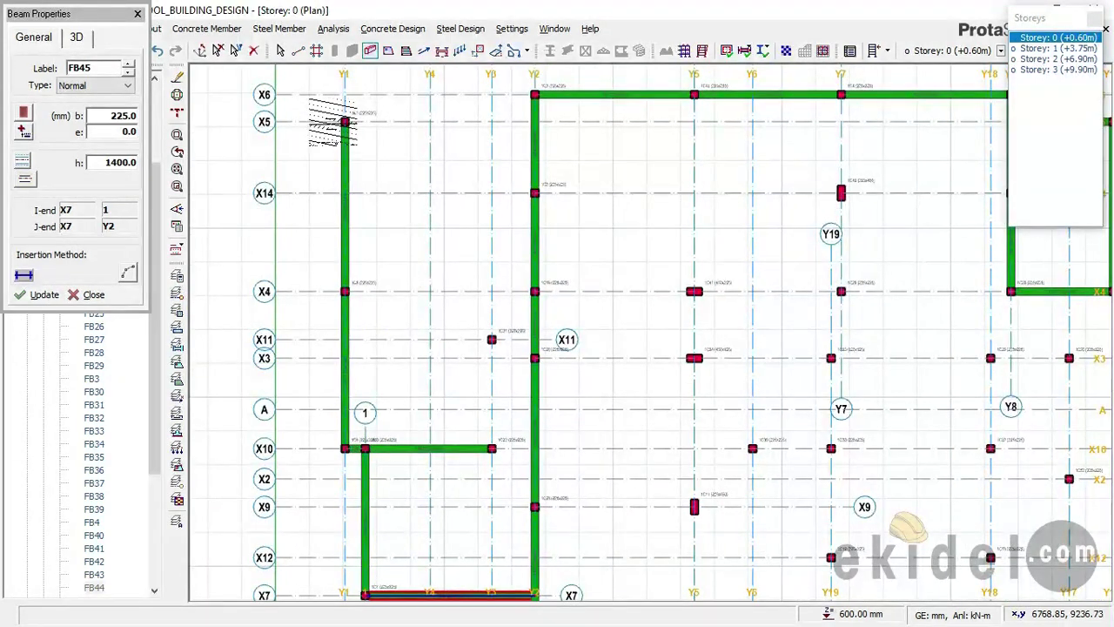
click(345, 122)
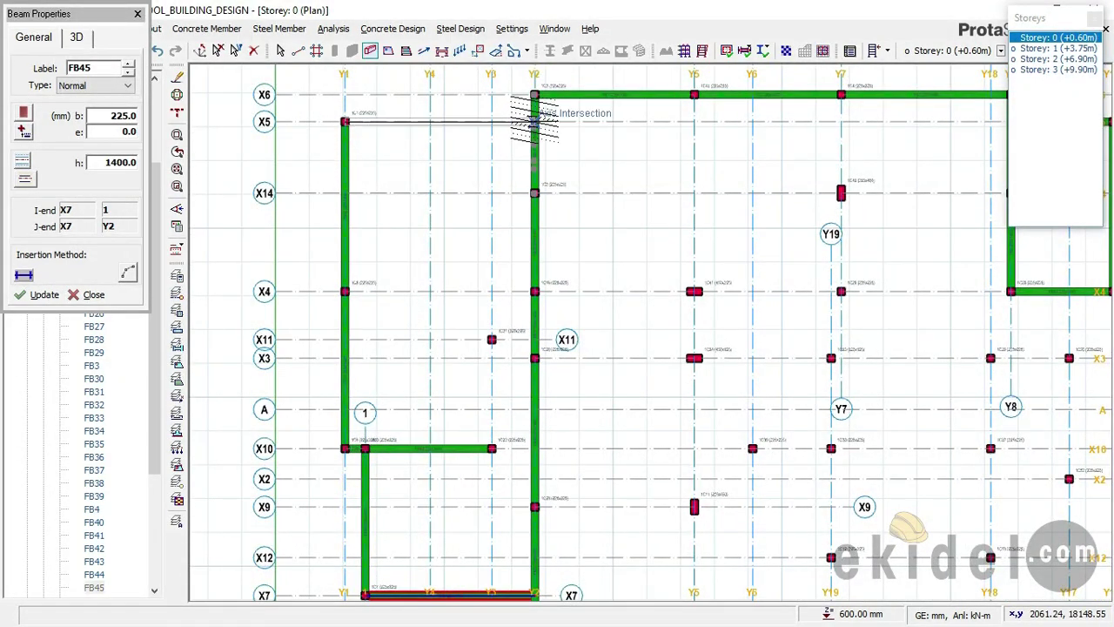
scroll(534, 122, up, 2)
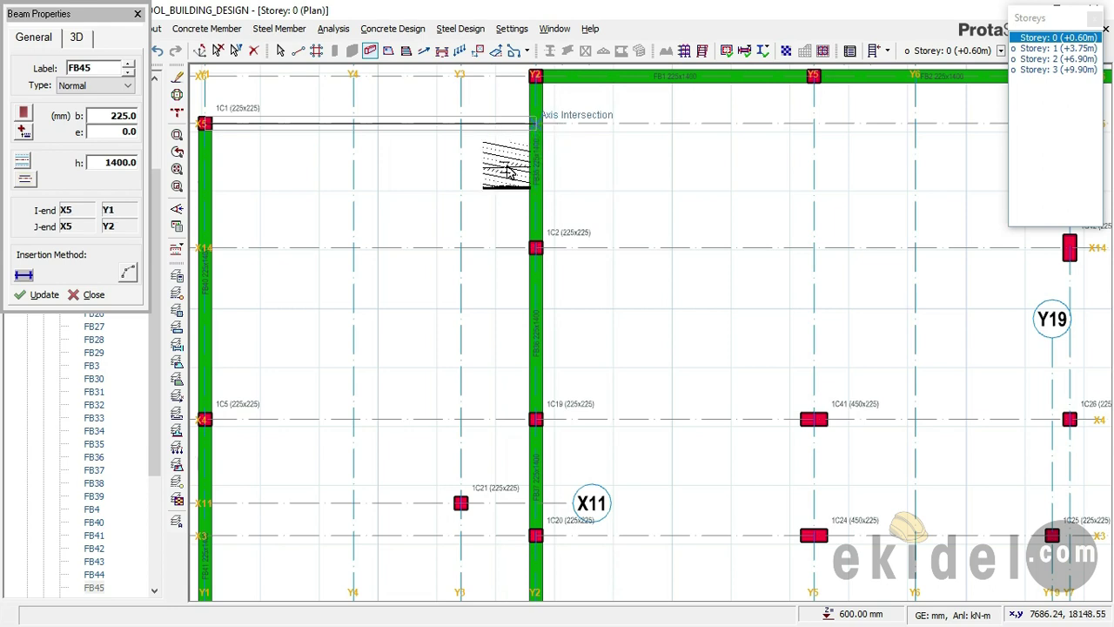
click(535, 123)
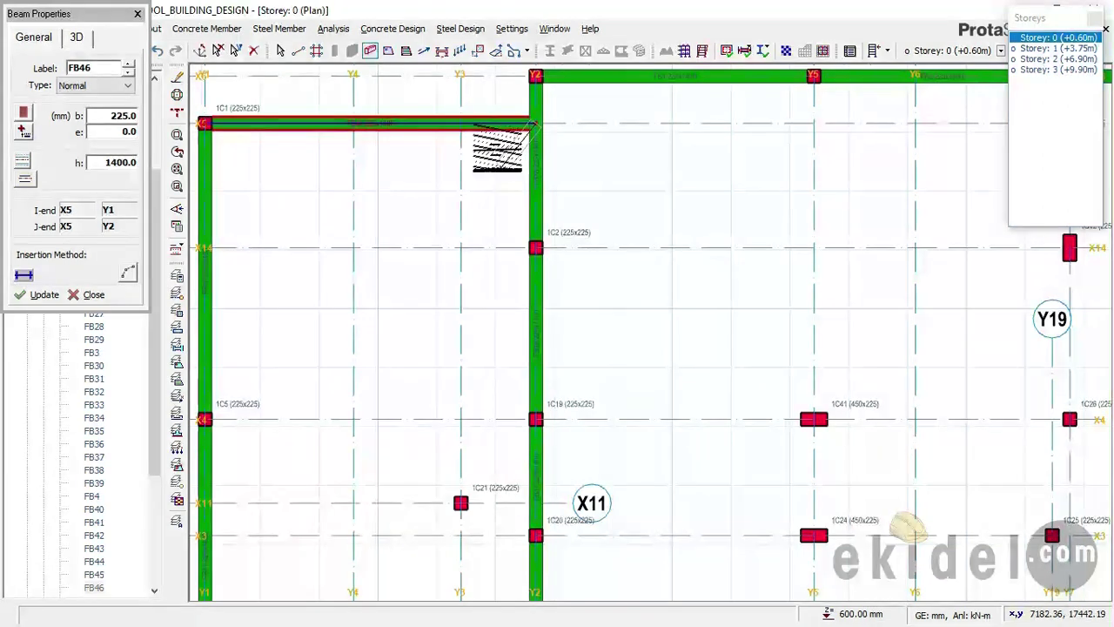
scroll(534, 122, down, 2)
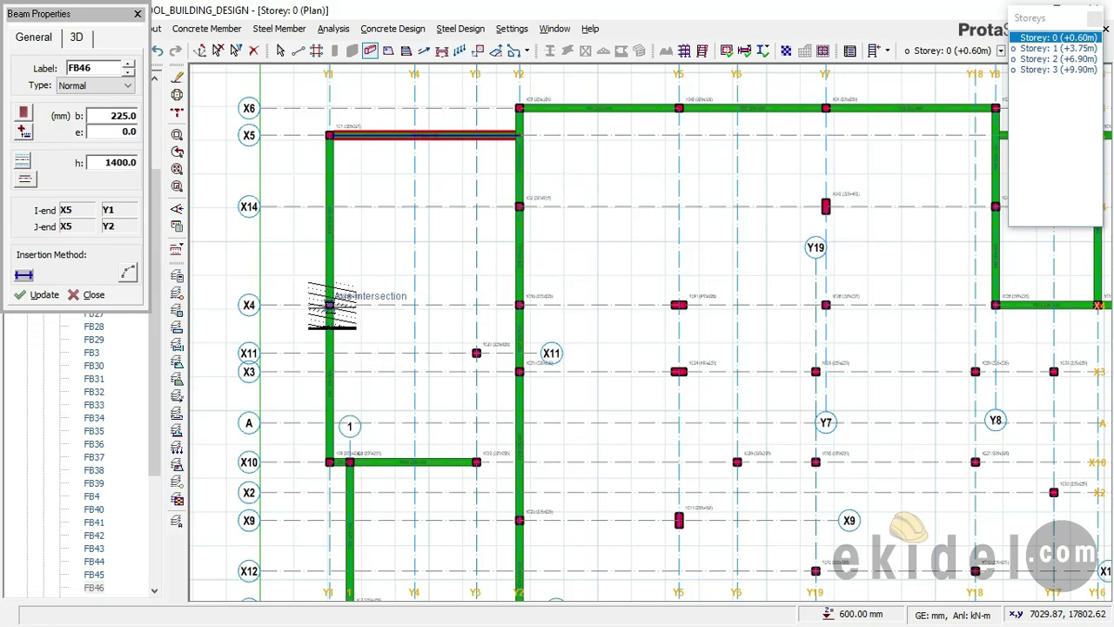
click(329, 305)
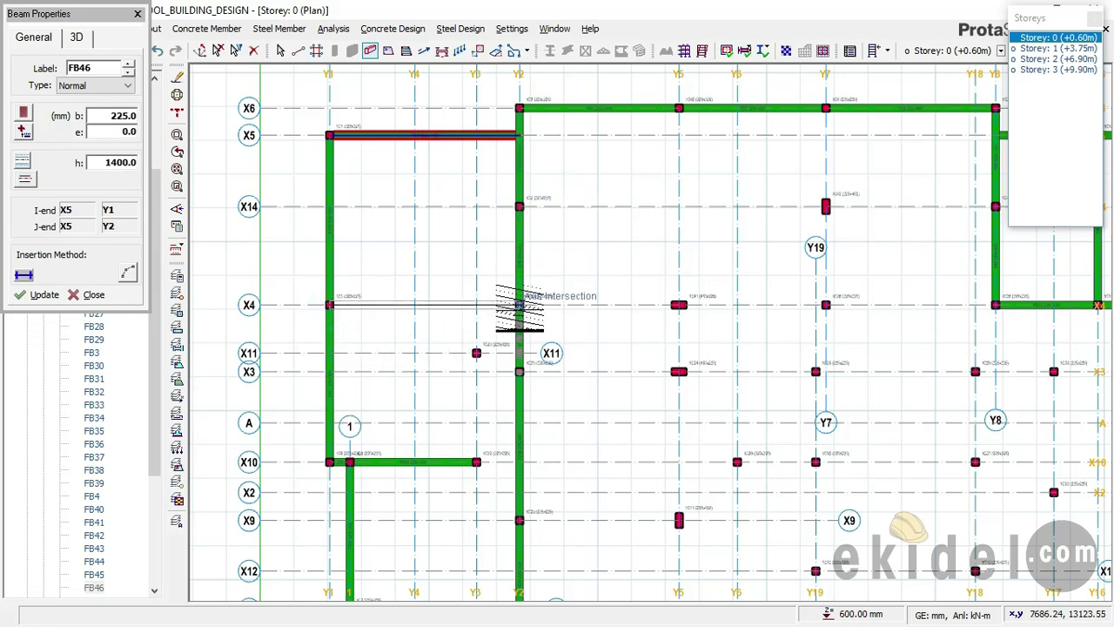
scroll(519, 304, up, 1)
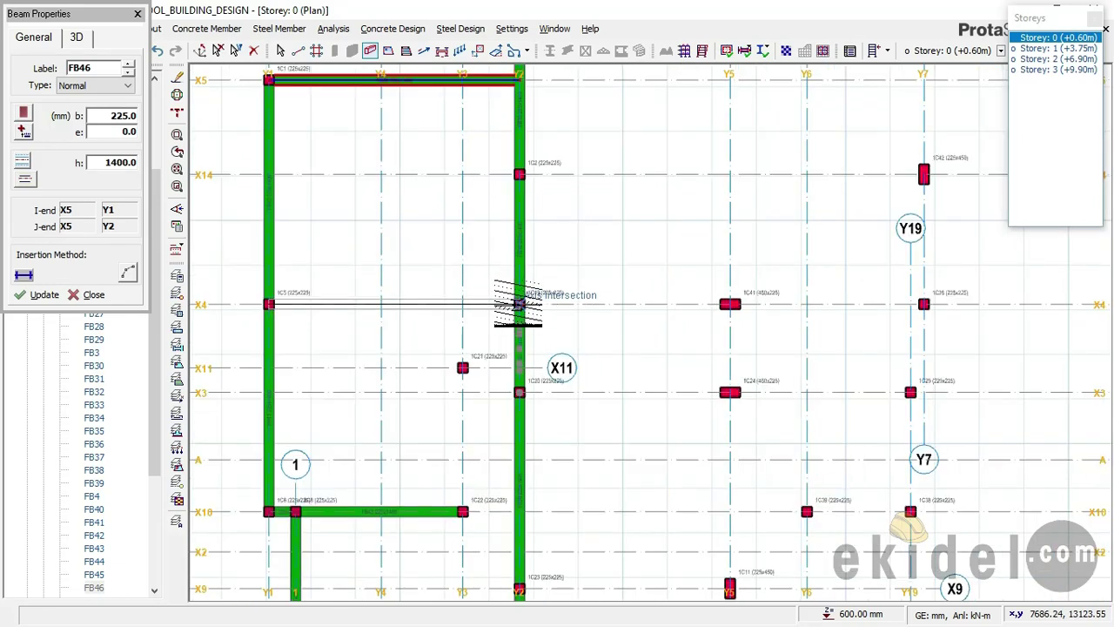
click(519, 305)
Insert beams along axis Y5 from X6 to X4 and from X4 to X3
scroll(520, 303, down, 1)
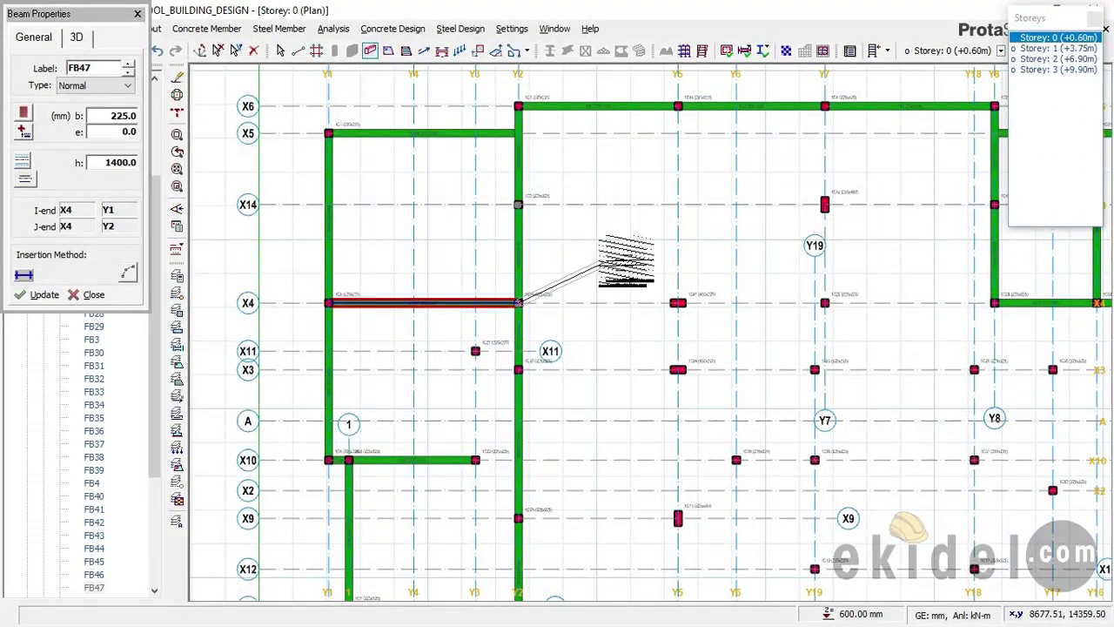
click(677, 107)
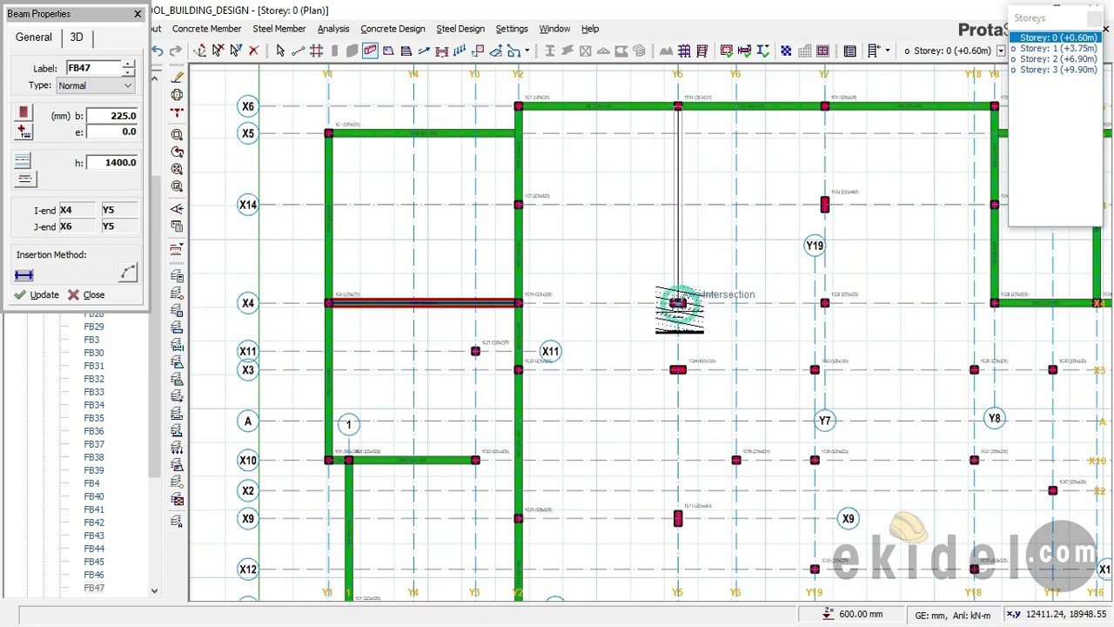
click(678, 302)
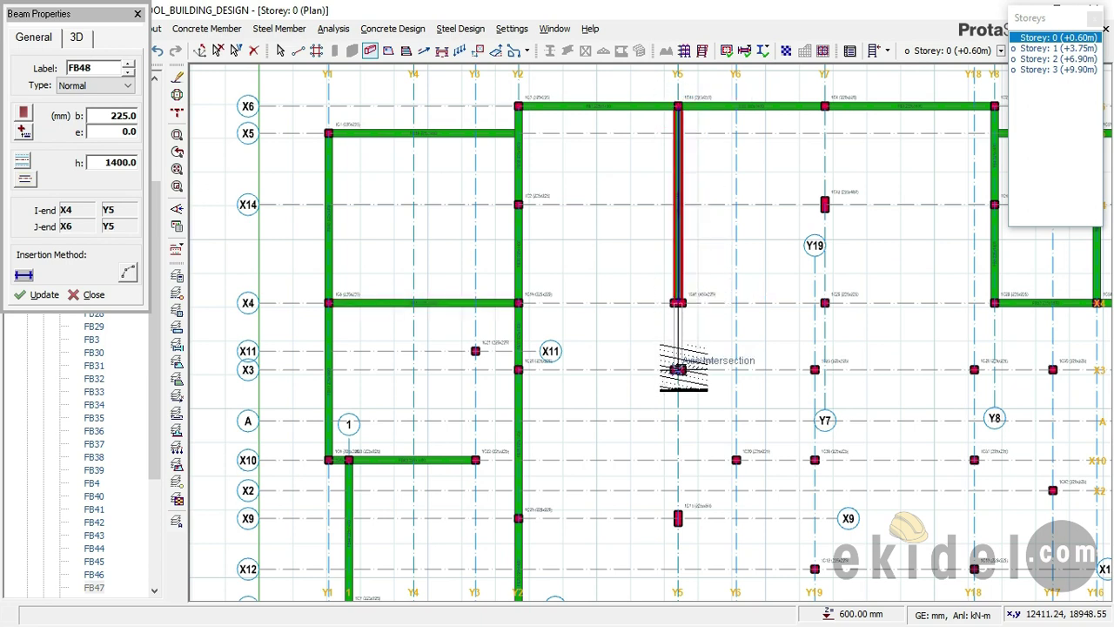
click(678, 369)
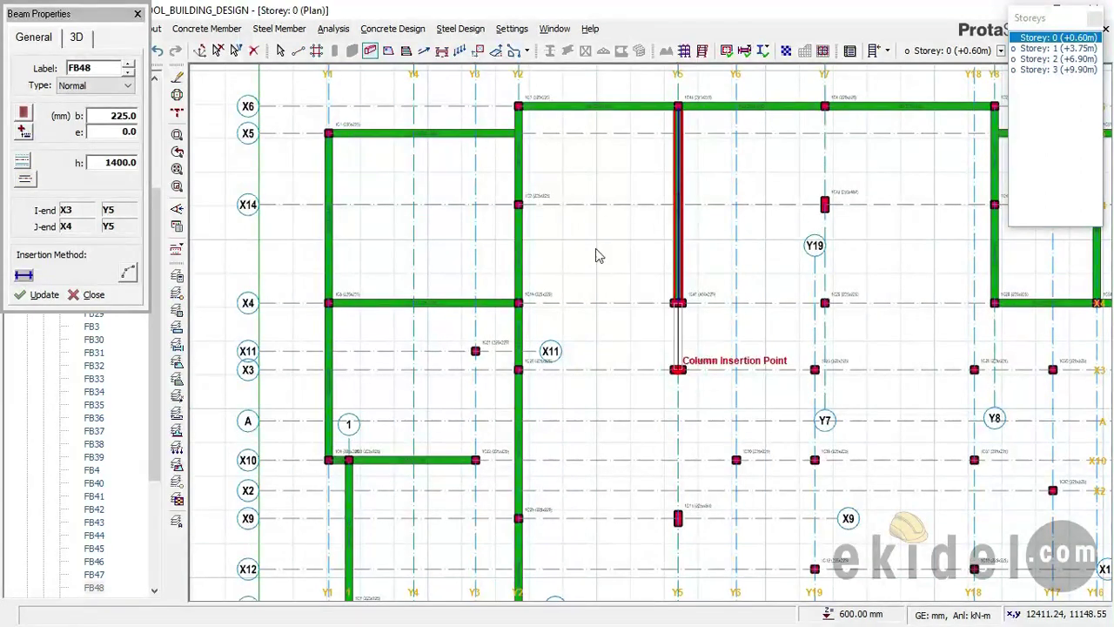
Insert a beam along axis X8 from Y2 to Y5
scroll(562, 187, down, 2)
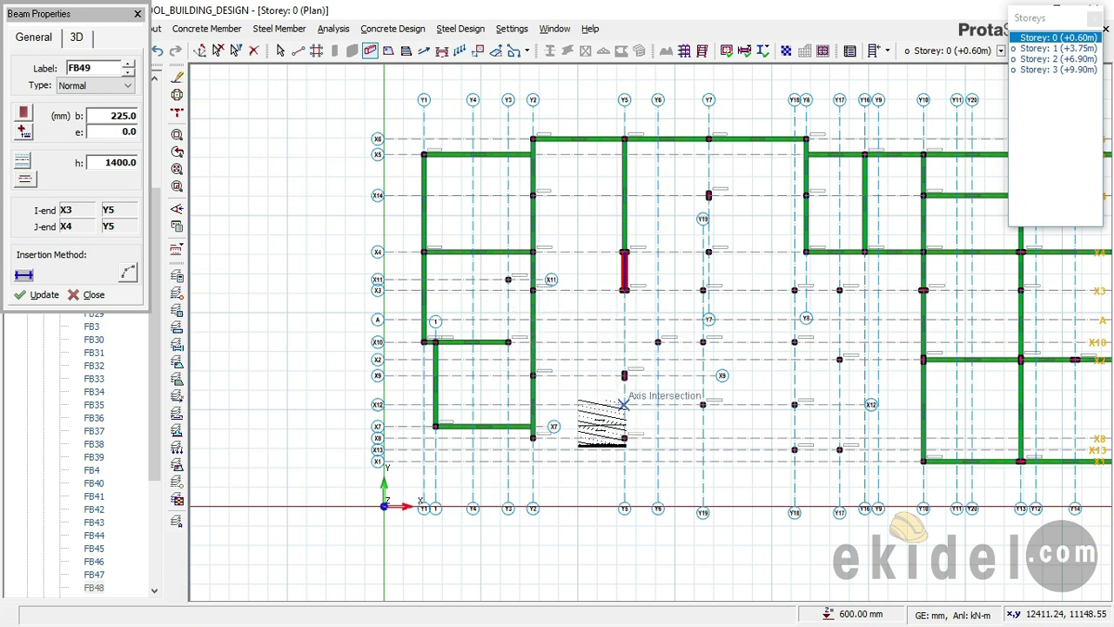
scroll(533, 438, up, 2)
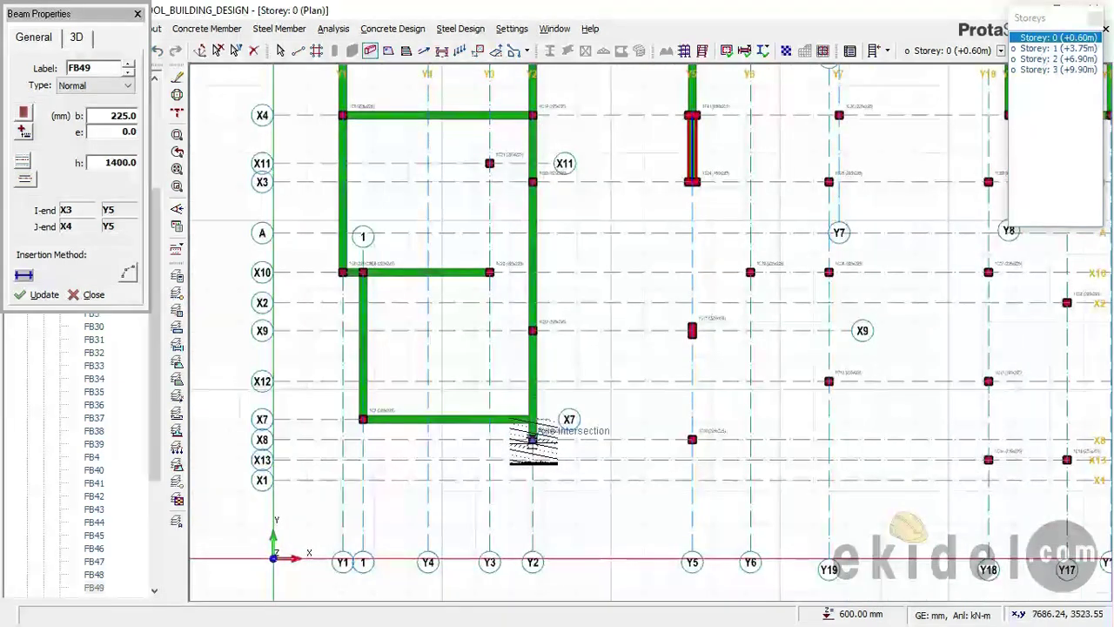
click(533, 437)
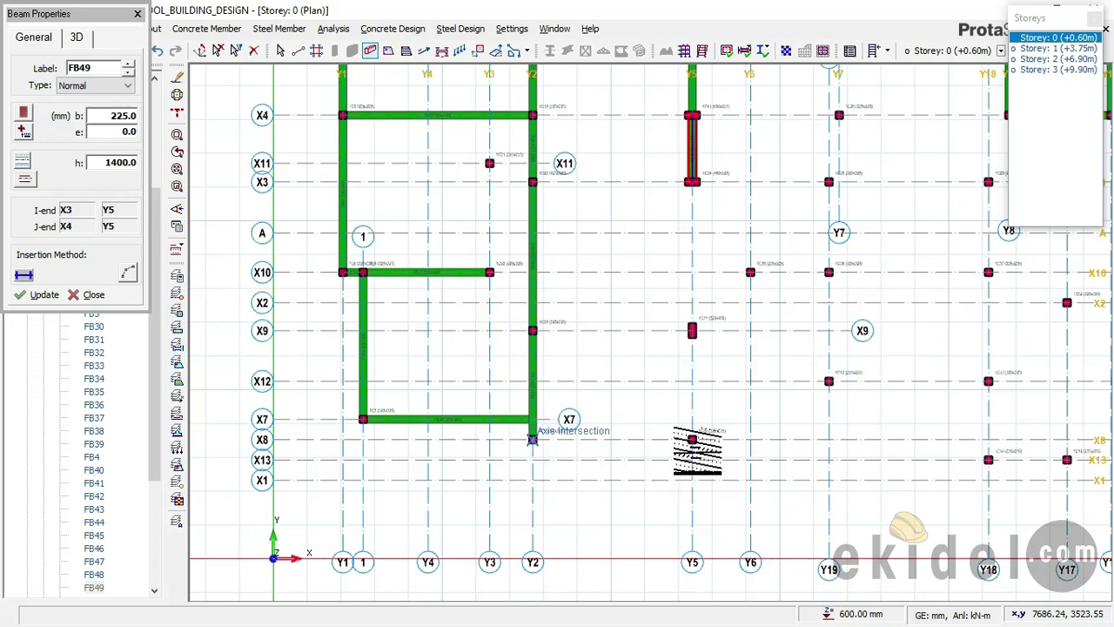
click(692, 438)
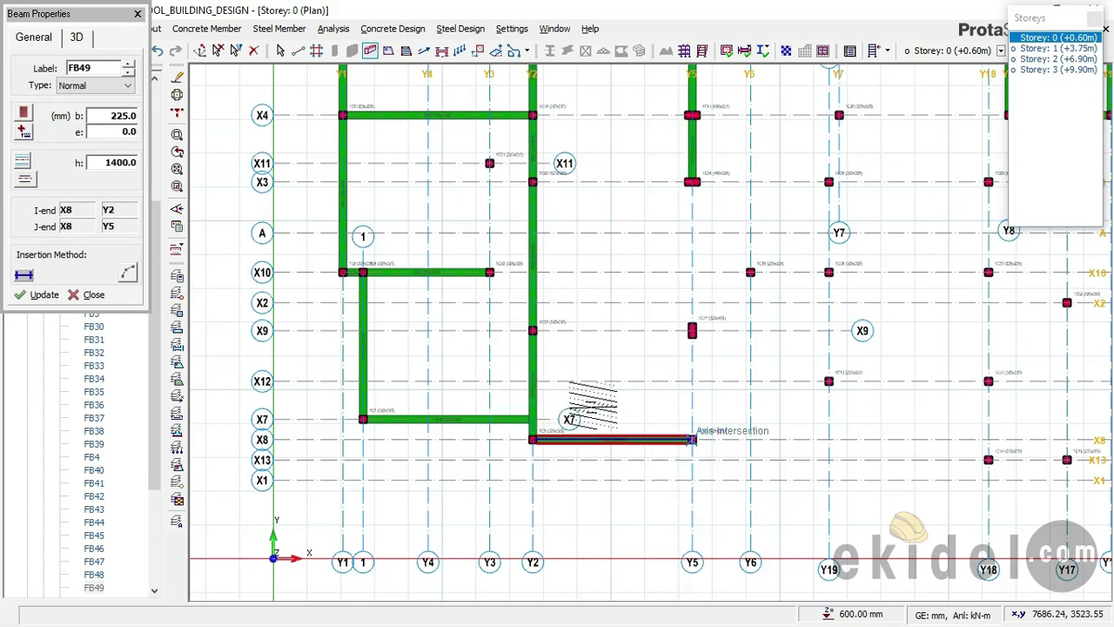
Continue with beams along axis Y5 from X8 to X9 and from X9 to X3
scroll(597, 322, down, 2)
scroll(653, 313, up, 2)
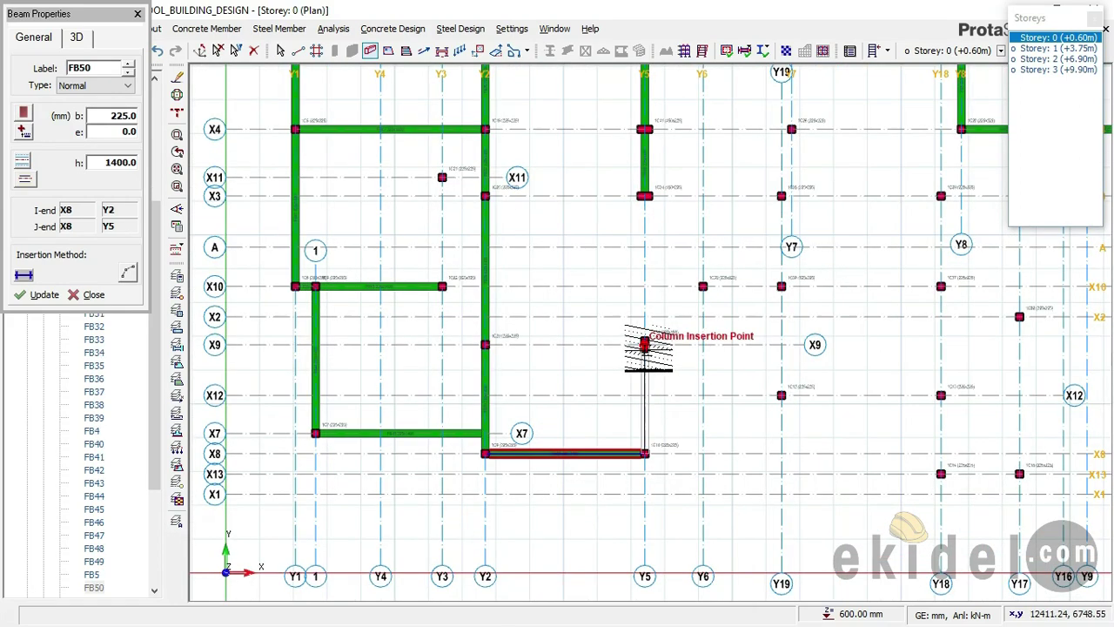
click(644, 344)
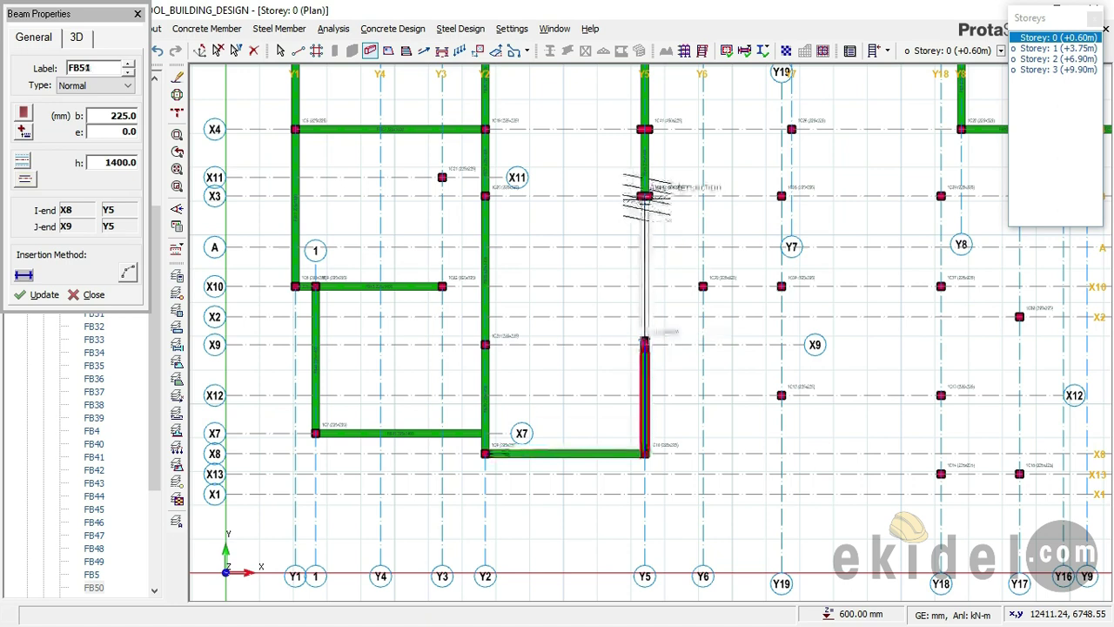
click(644, 195)
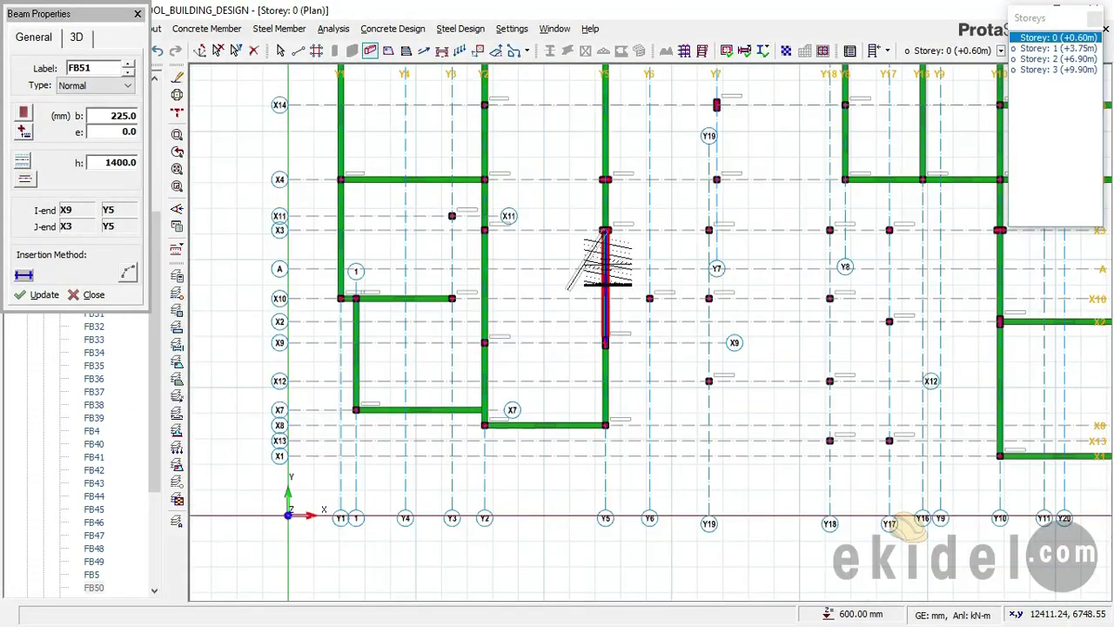
Insert beams along axis X3 from Y2 to Y5 and from Y5 to Y19
scroll(485, 336, down, 2)
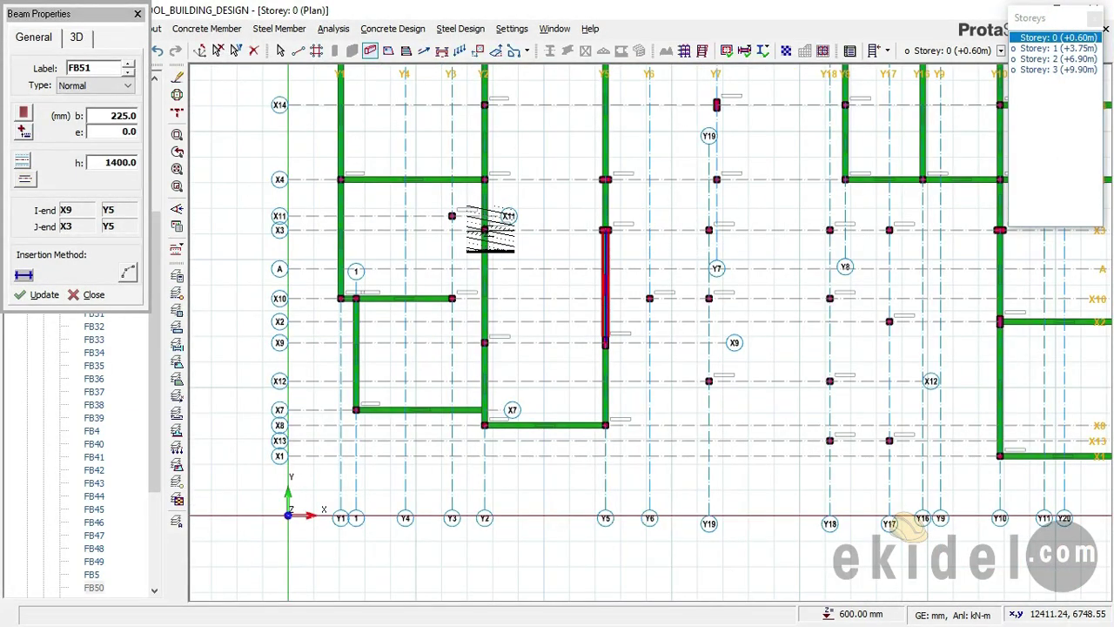
scroll(484, 231, up, 1)
click(484, 231)
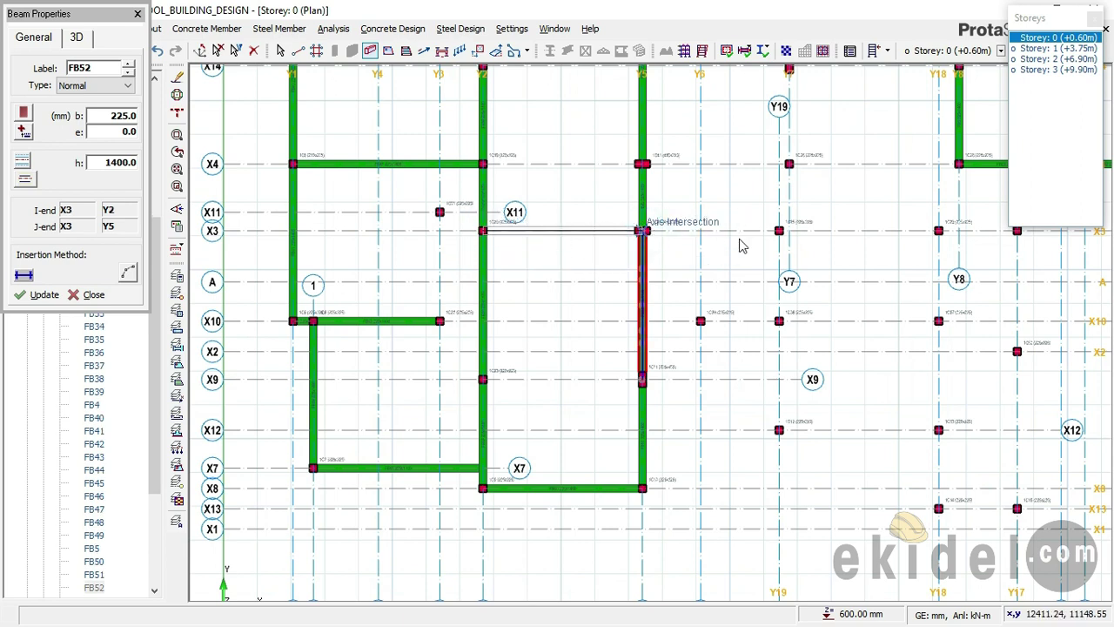
click(771, 242)
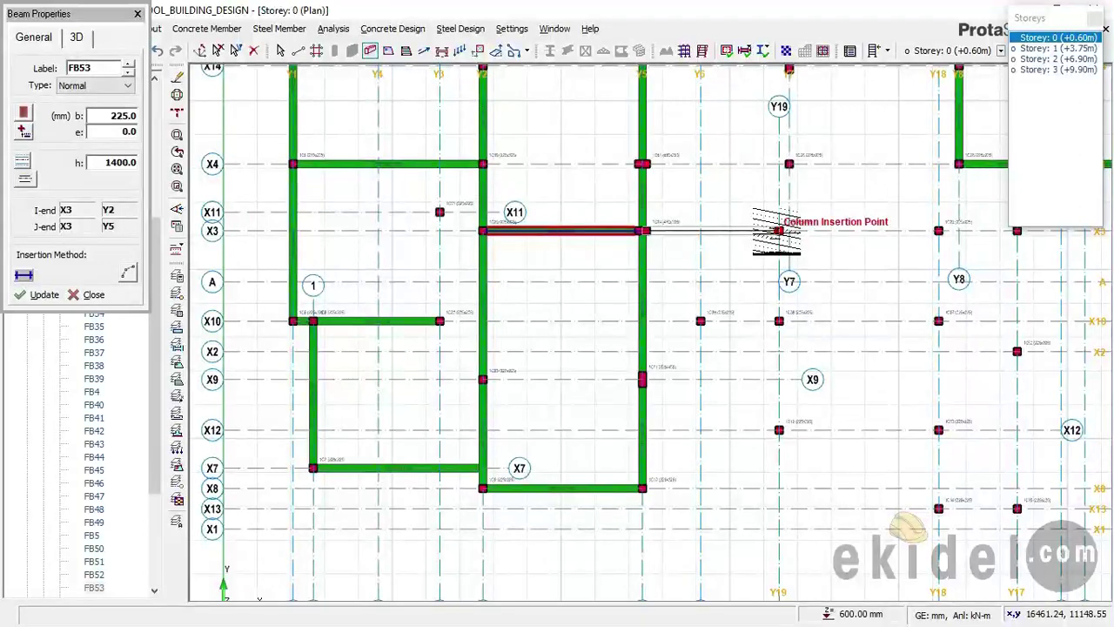
click(777, 230)
Continue the beams along axis X3 from Y19 to Y18, from Y18 to Y17 and from Y17 to Y10
scroll(391, 273, down, 1)
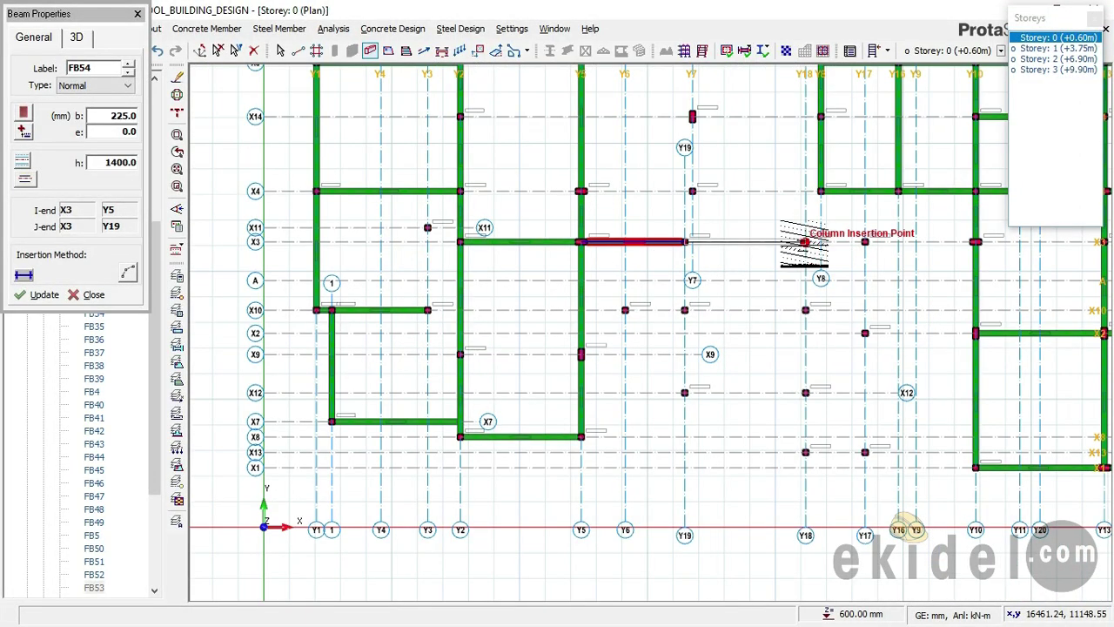
scroll(803, 243, up, 1)
click(803, 243)
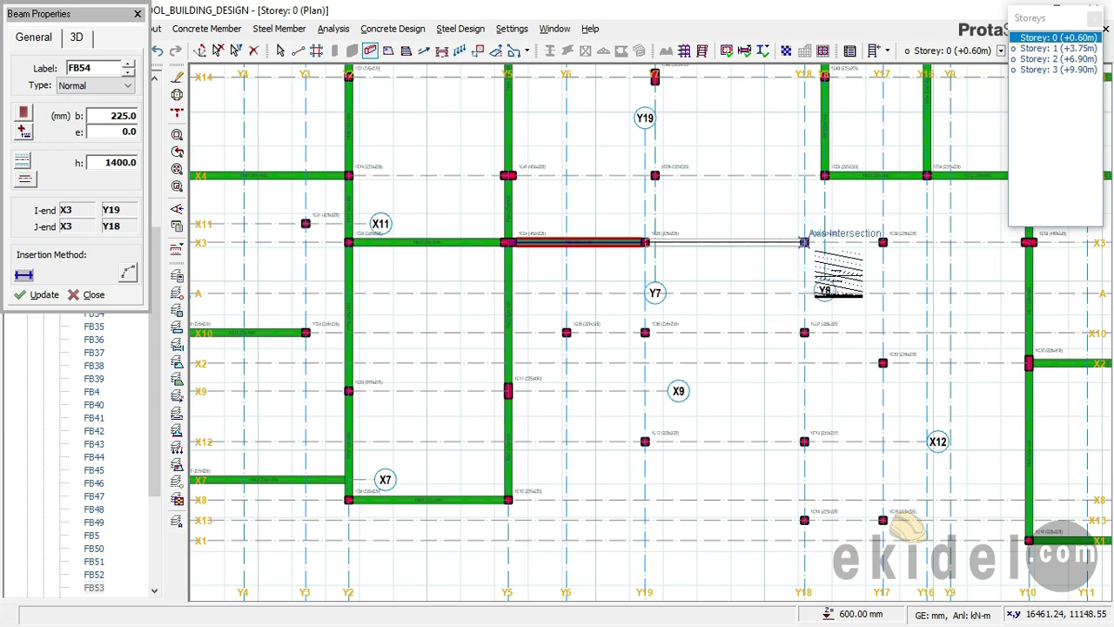
click(882, 243)
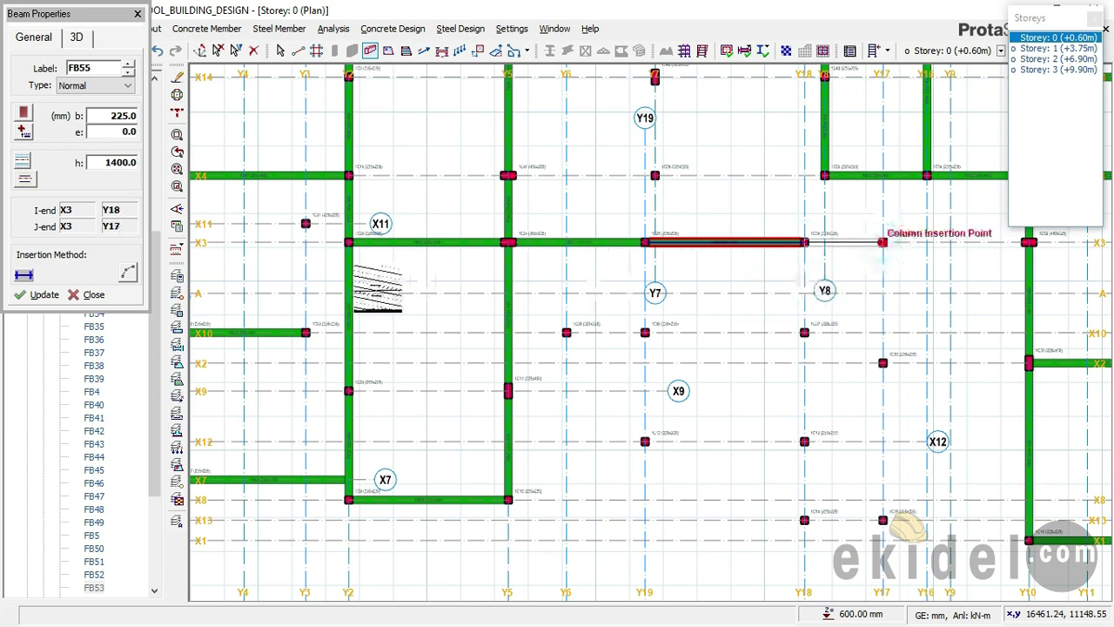
scroll(485, 300, down, 1)
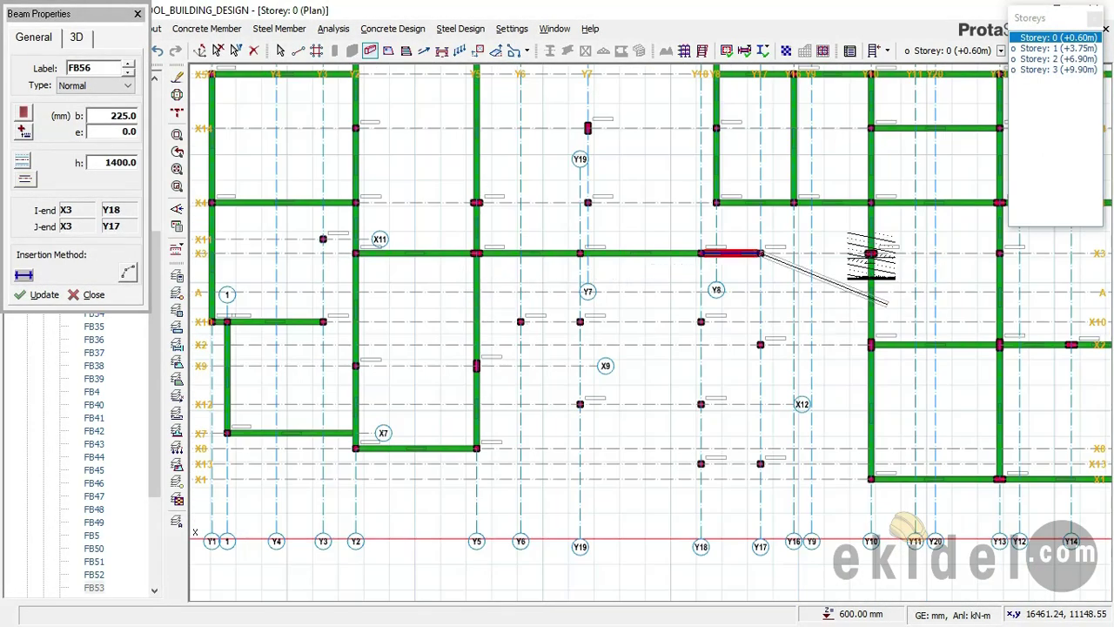
scroll(870, 253, up, 1)
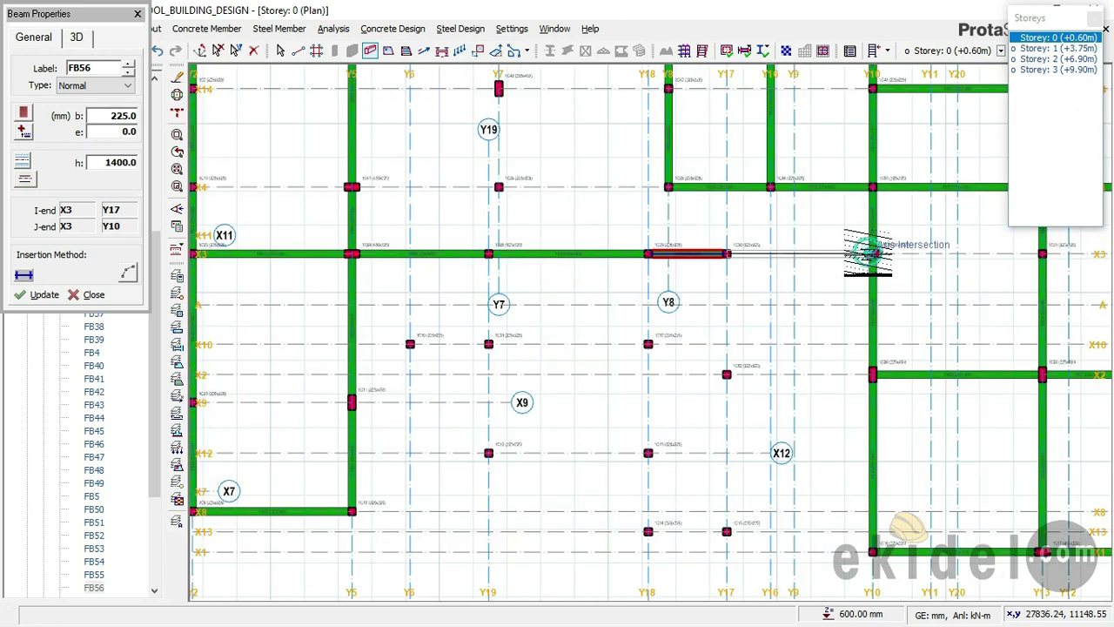
click(746, 253)
scroll(745, 254, down, 1)
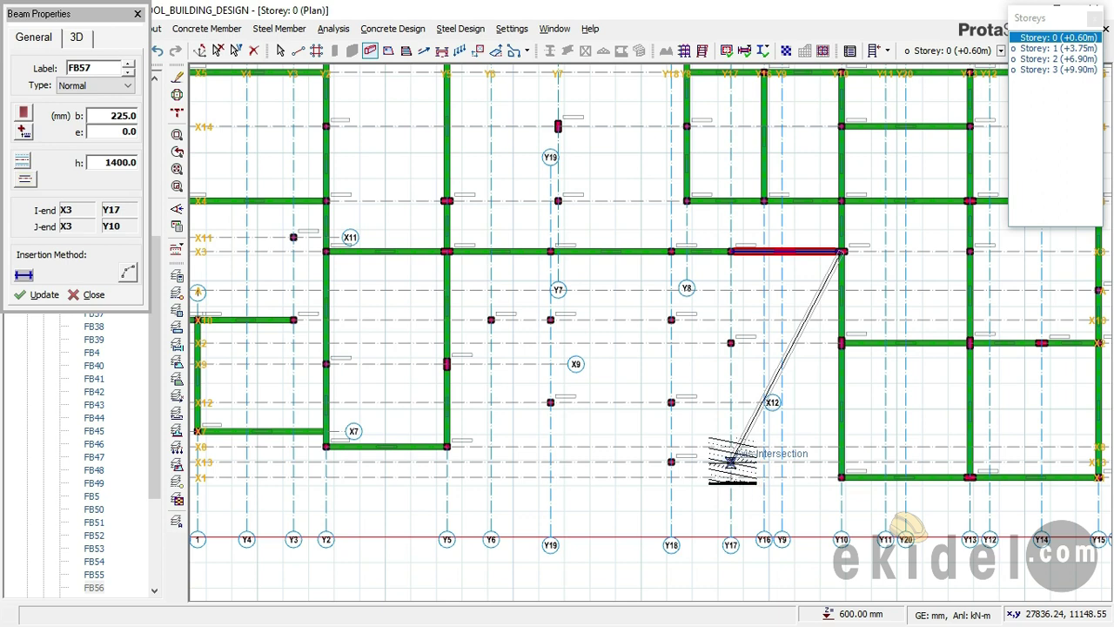
Insert a beam along axis X13 between Y17 and Y10, and beams along Y17 from X13 to X2 and from X2 to X3
right_click(731, 462)
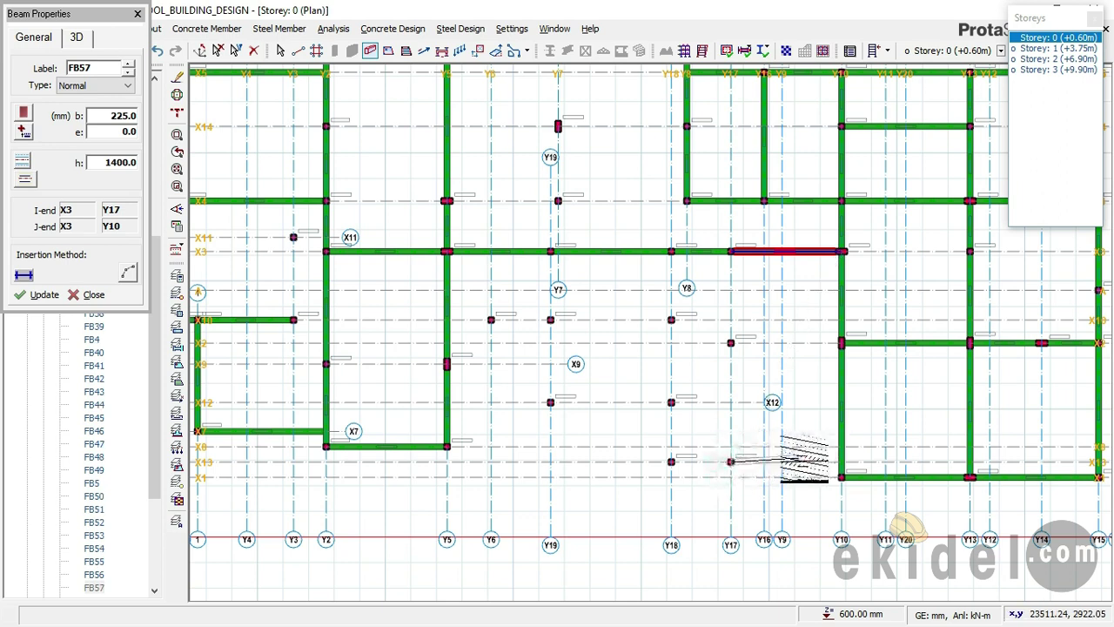
scroll(835, 461, up, 1)
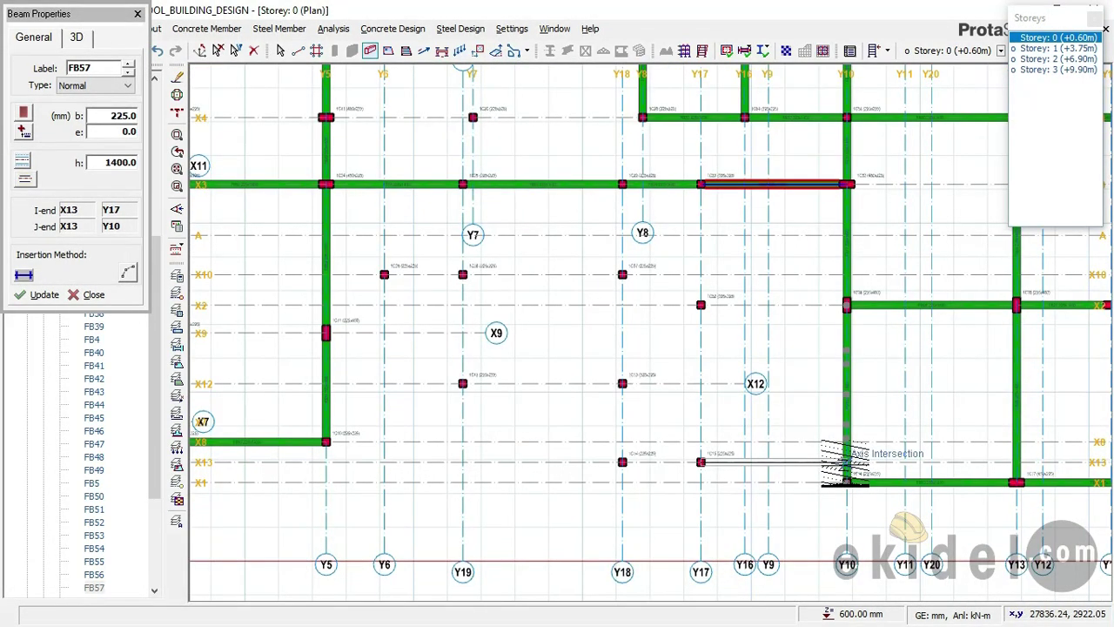
click(702, 462)
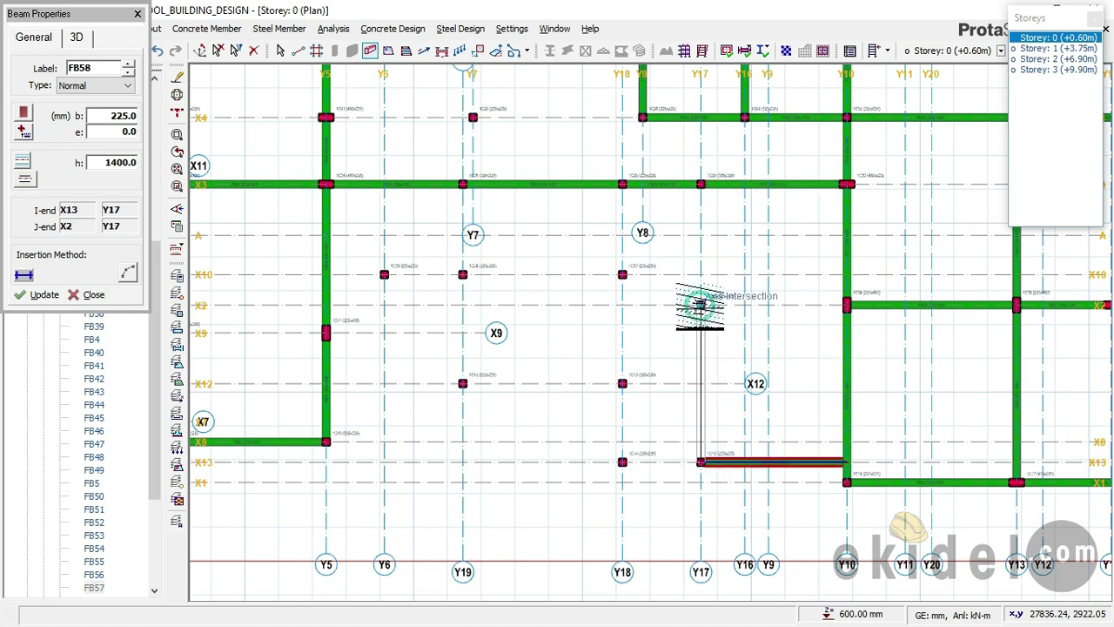
click(701, 186)
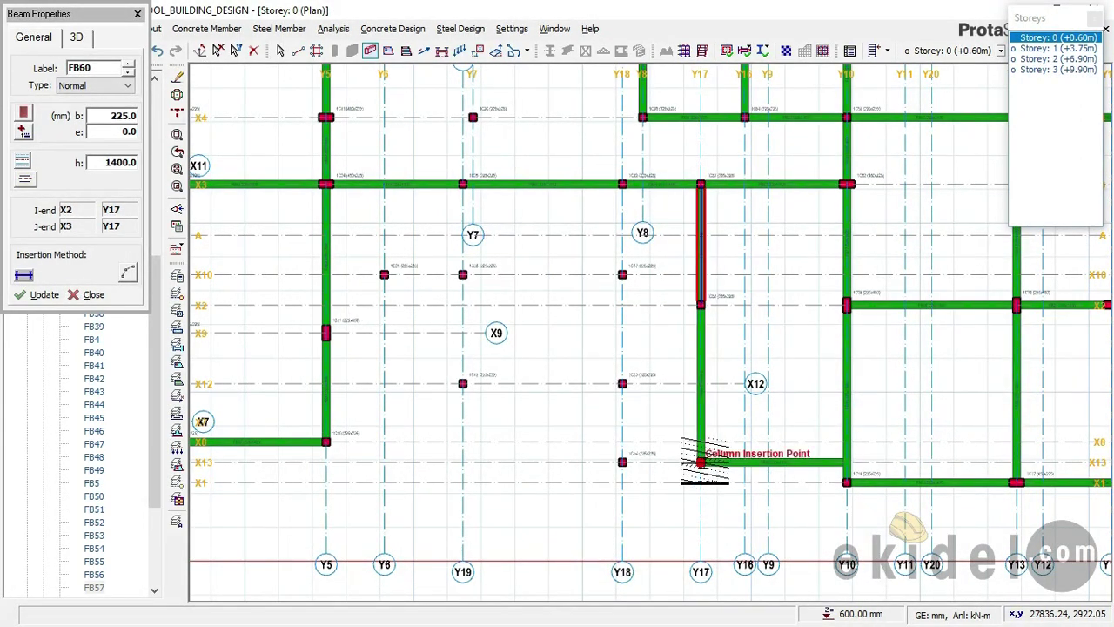
Insert a beam along axis X13 from Y17 to Y18, and beams along Y18 from X13 through X12 and X10 to X3
click(702, 461)
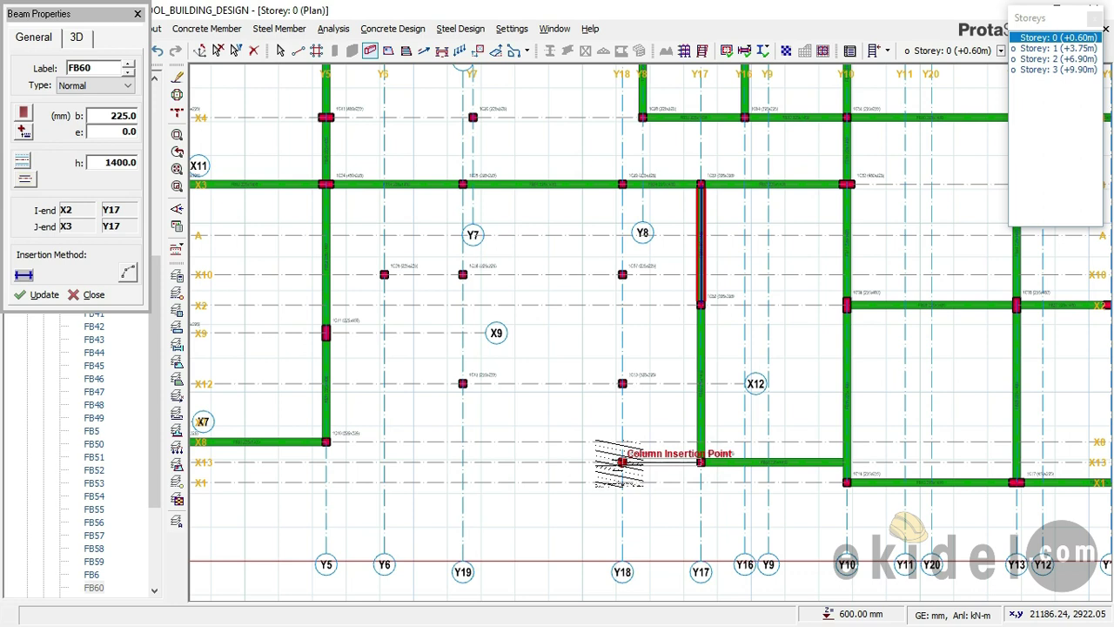
click(621, 462)
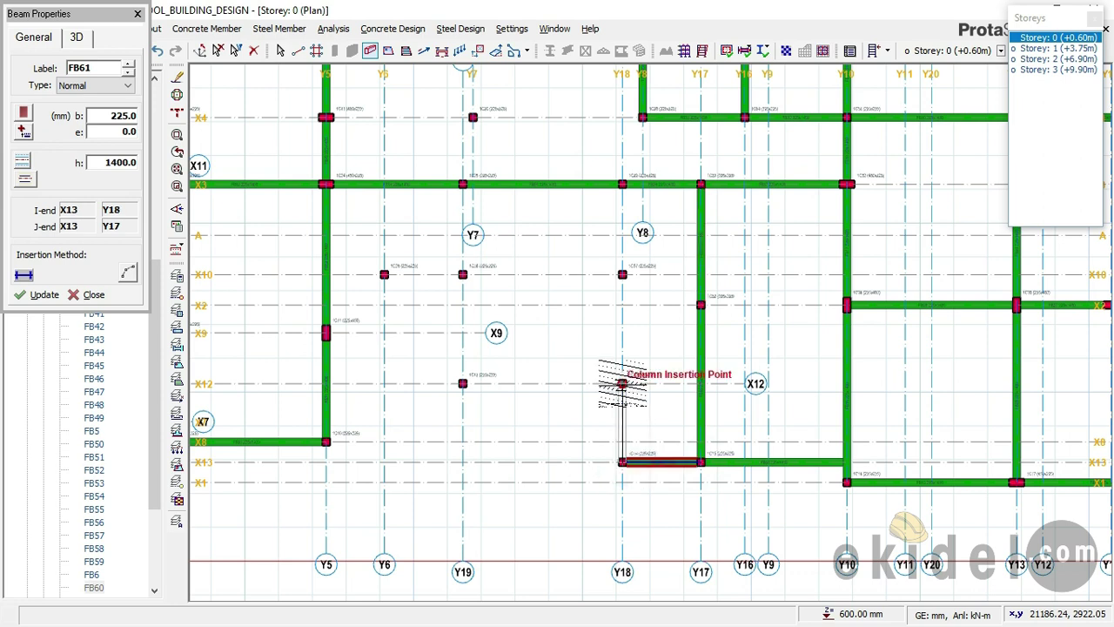
click(622, 383)
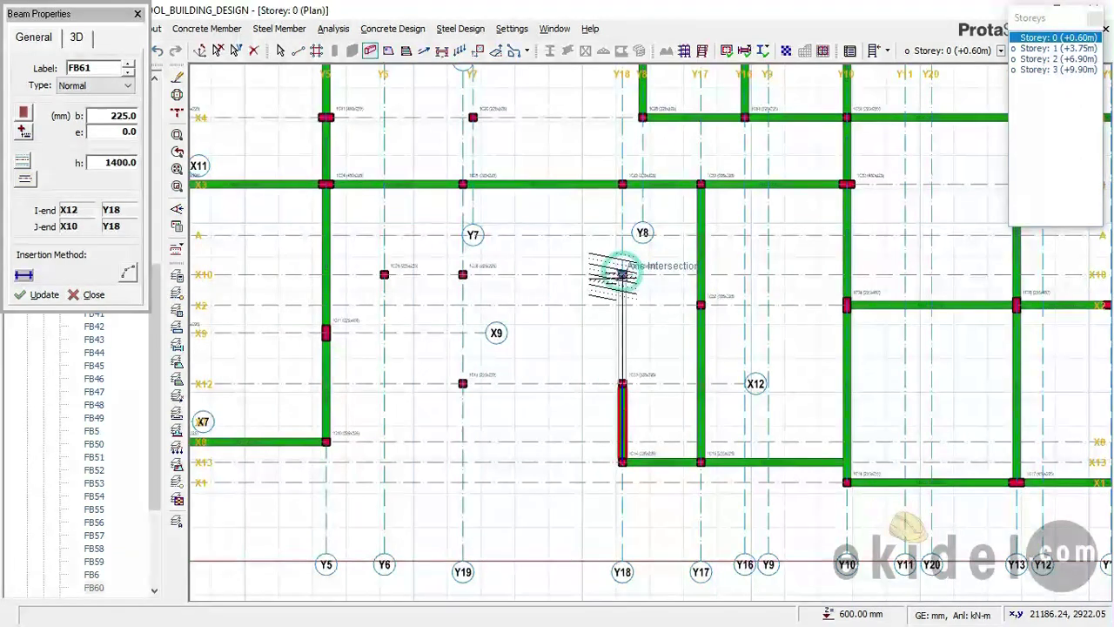
click(622, 185)
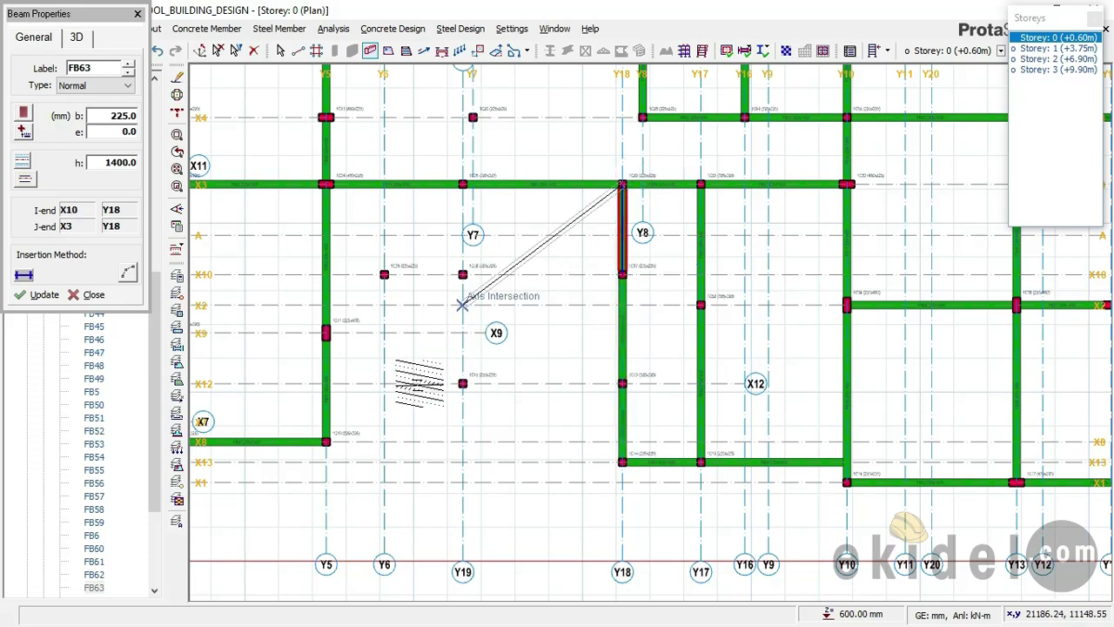
key(Escape)
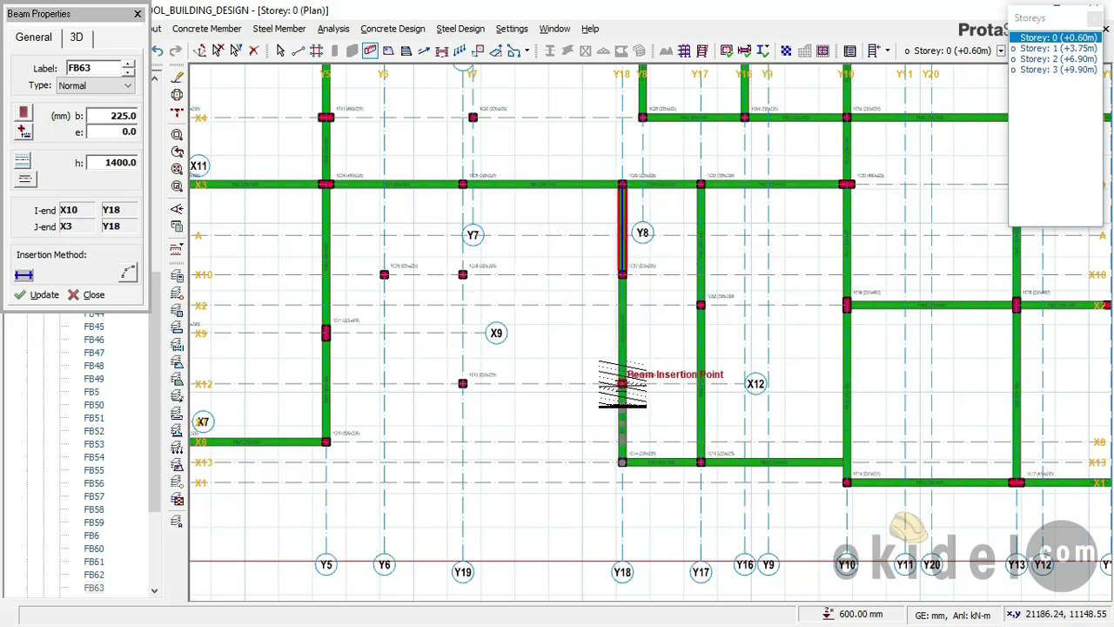
Insert a beam along axis X12 from Y18 to Y19, and beams along Y19 from X12 to X10 and from X10 to X3
click(622, 383)
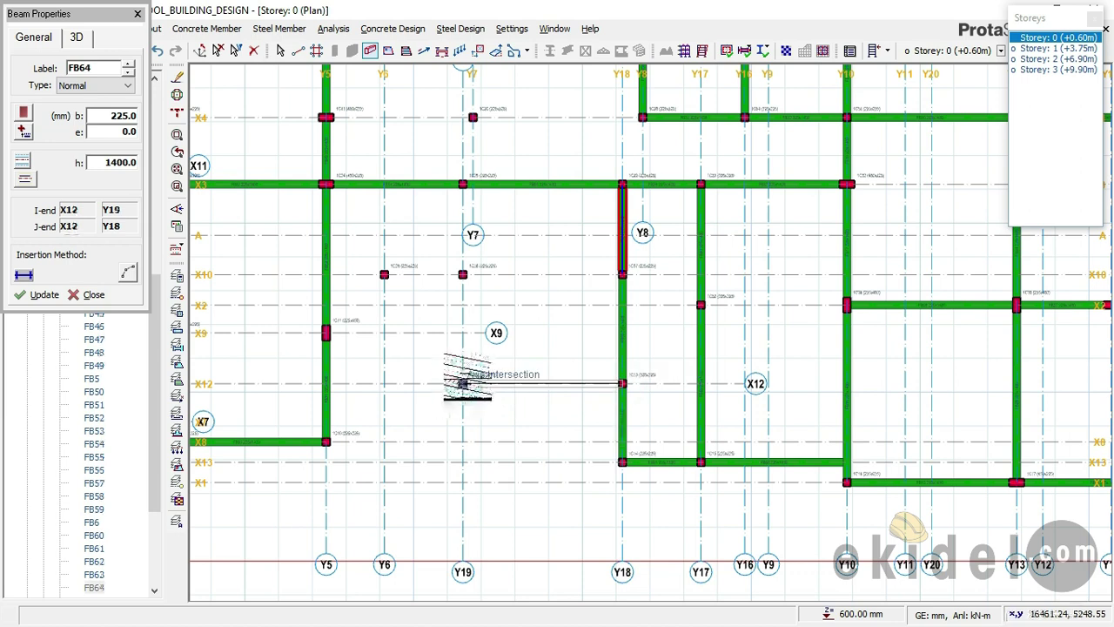
click(462, 382)
click(461, 274)
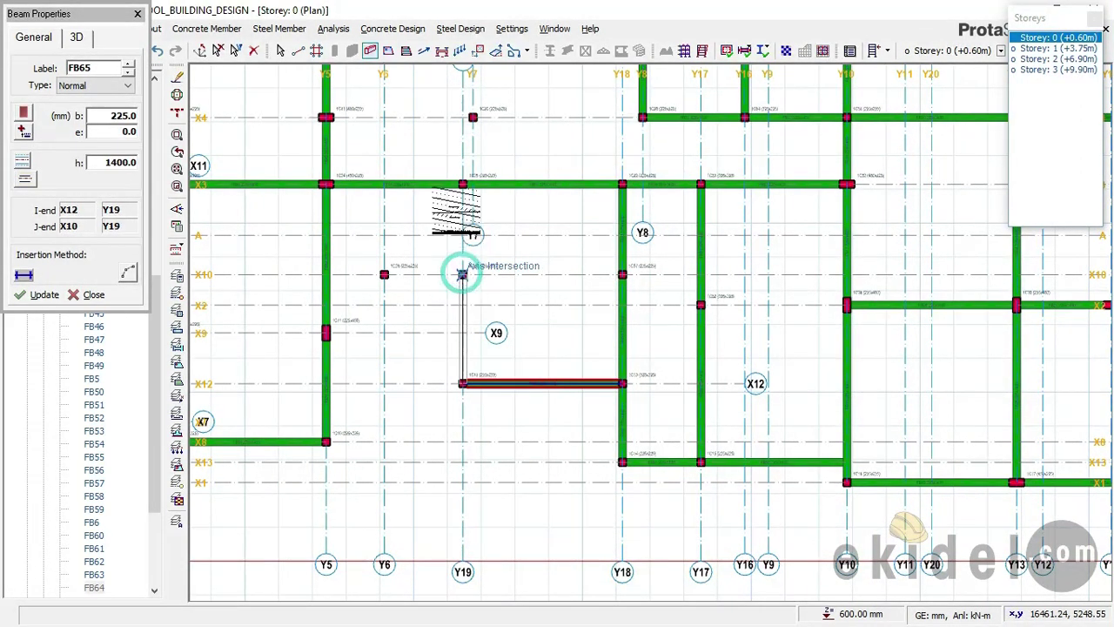
click(456, 222)
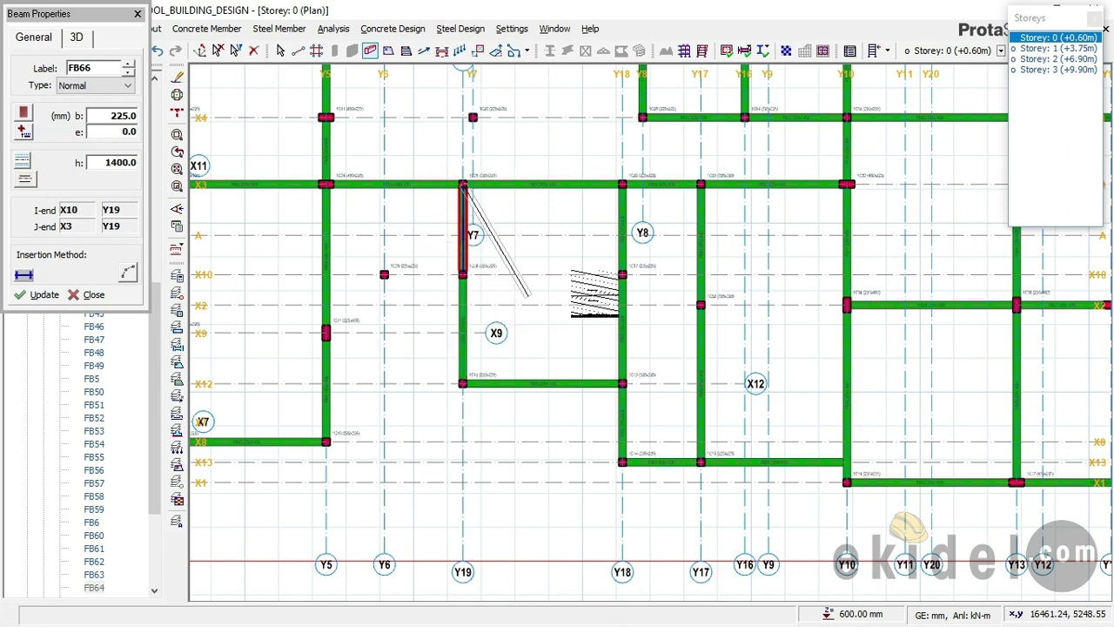
Insert beams along axis X10 from Y18 to Y19 and from Y19 to Y6
click(622, 274)
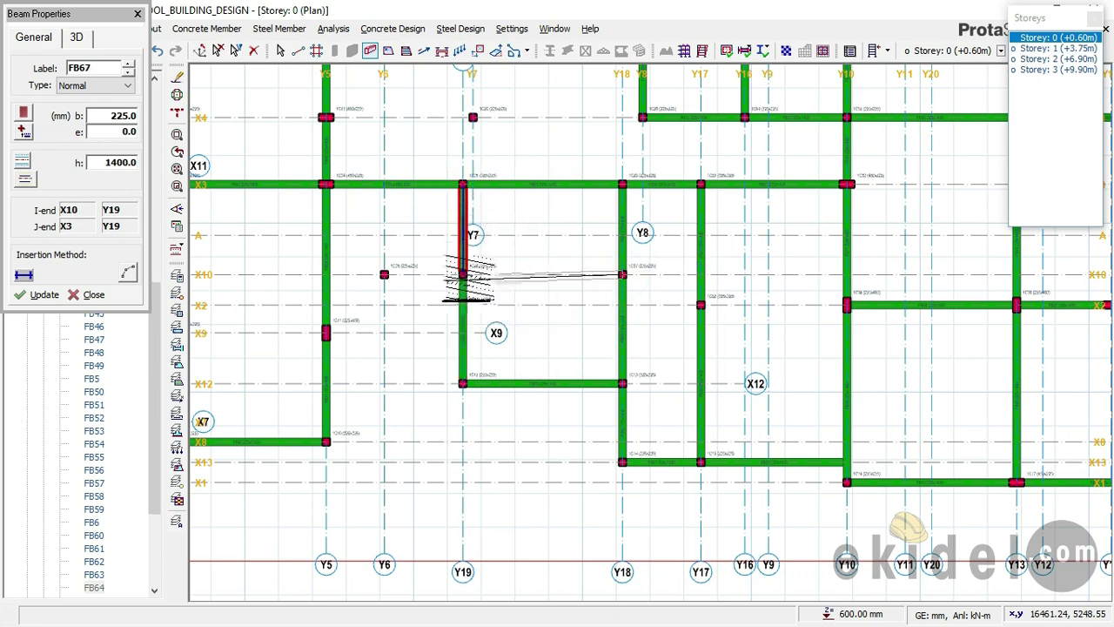
click(384, 274)
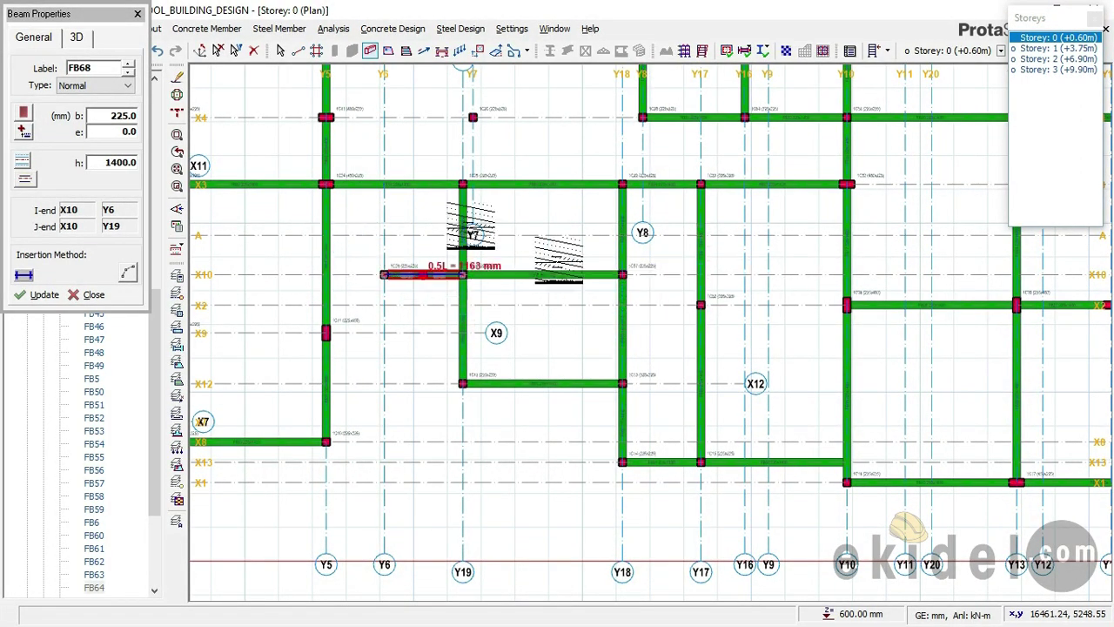
Check the Storey 1 beam layout around Y6 and delete the Storey 0 beam along axis X10 between Y6 and Y19
click(1053, 49)
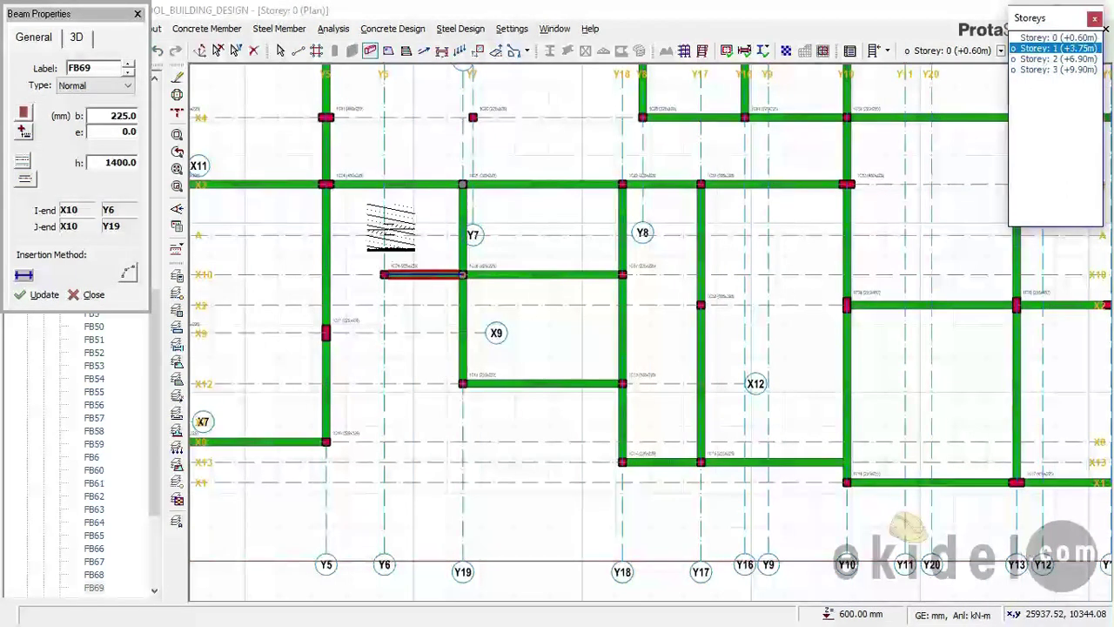
right_click(380, 277)
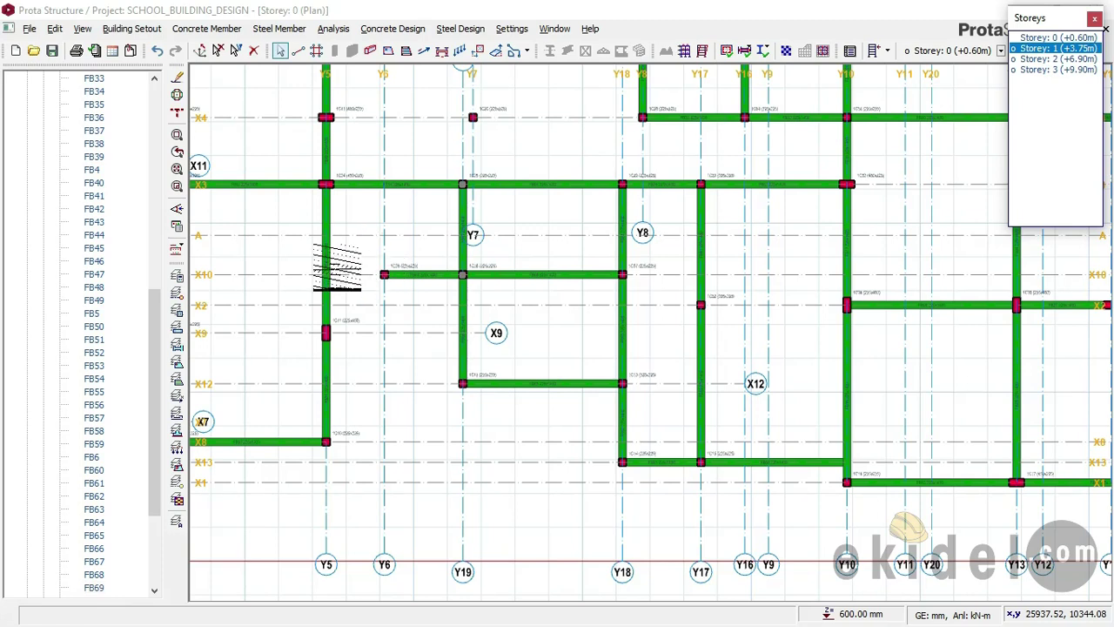
double_click(1054, 49)
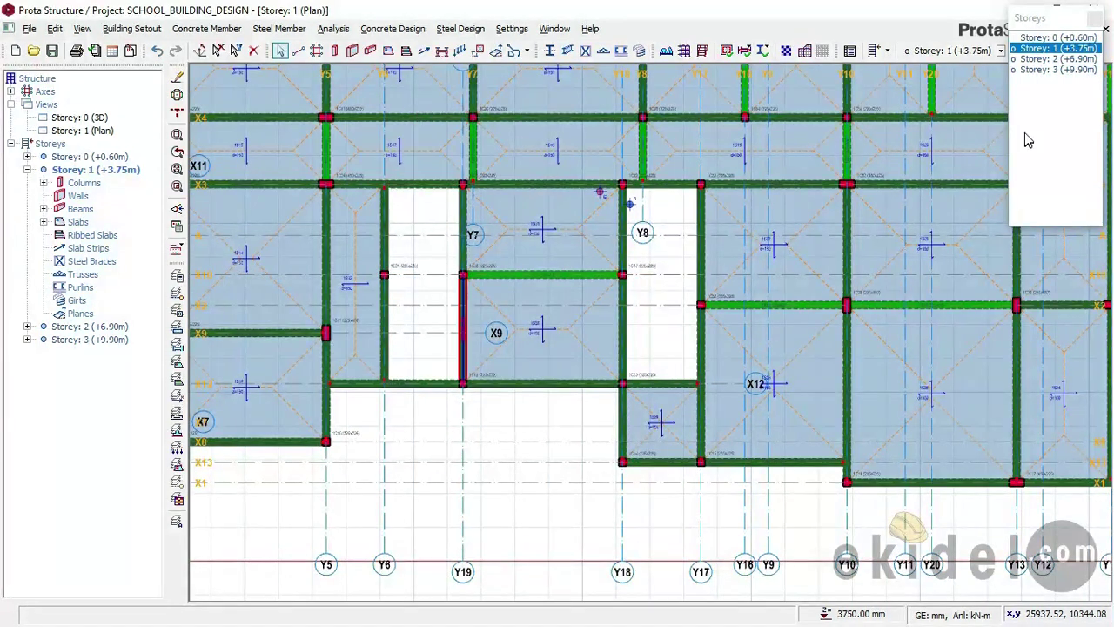
click(1044, 38)
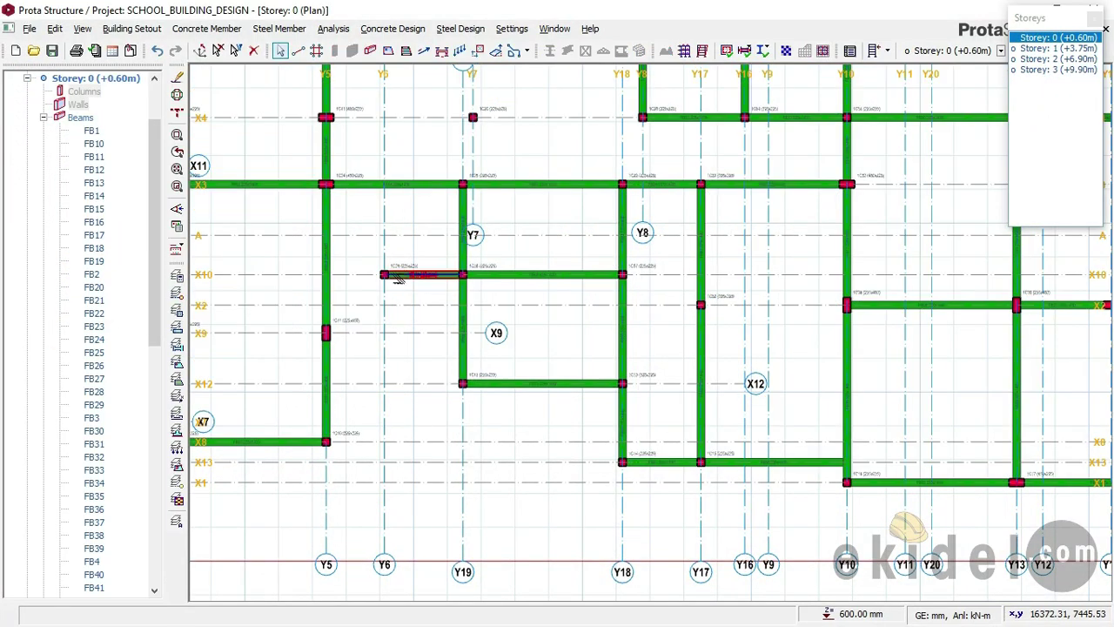
click(398, 276)
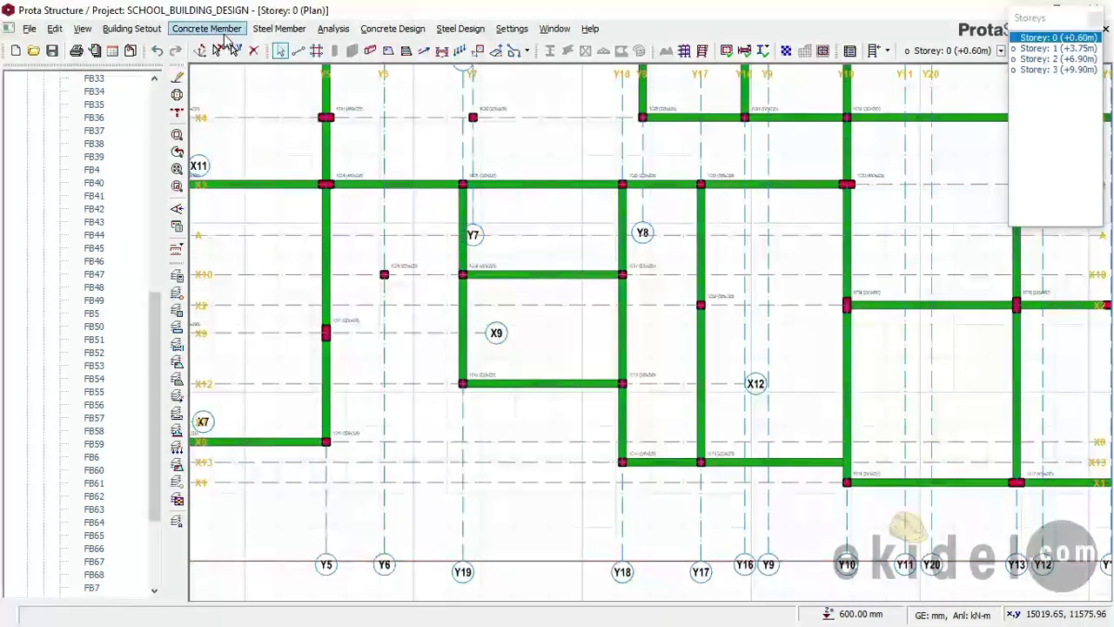
Insert a concrete beam along axis X12 from column 1C12 at Y19 to the beam on axis Y5
click(206, 29)
click(219, 75)
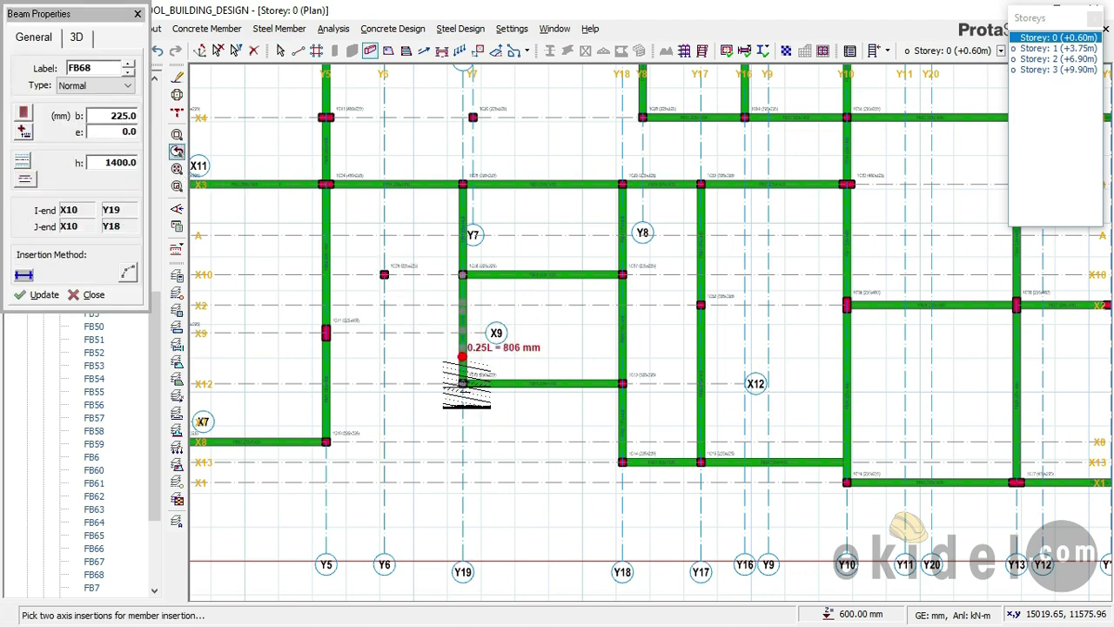
click(461, 381)
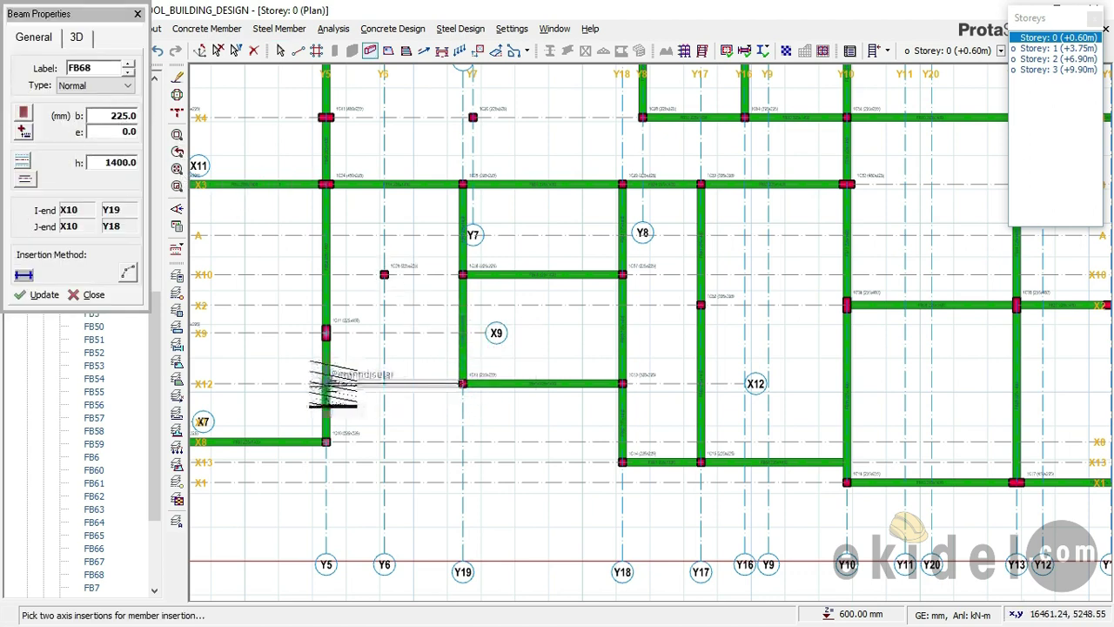
scroll(323, 381, up, 2)
scroll(335, 380, up, 2)
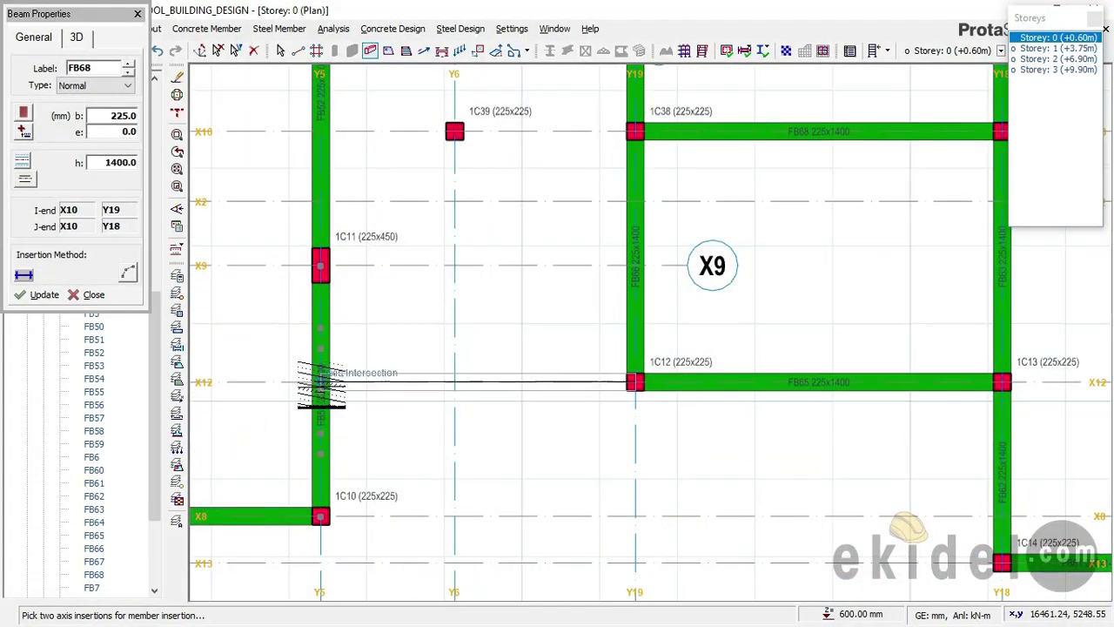
click(461, 425)
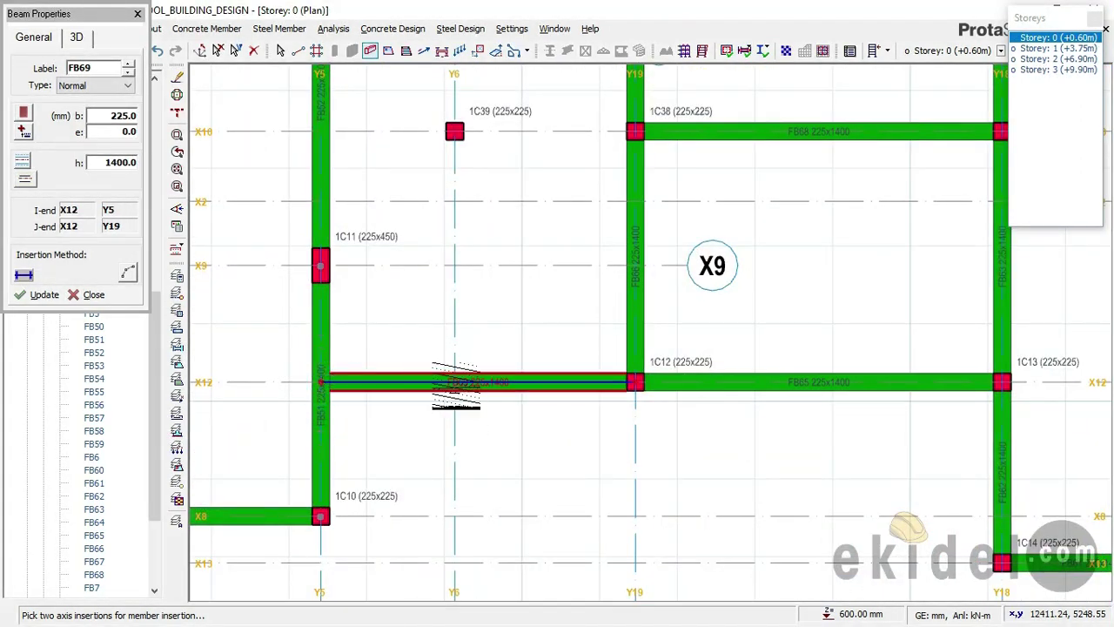
Insert beams along axis Y6 from X12 to column 1C39 at X10 and from X10 to X3
middle_drag(476, 185, 467, 344)
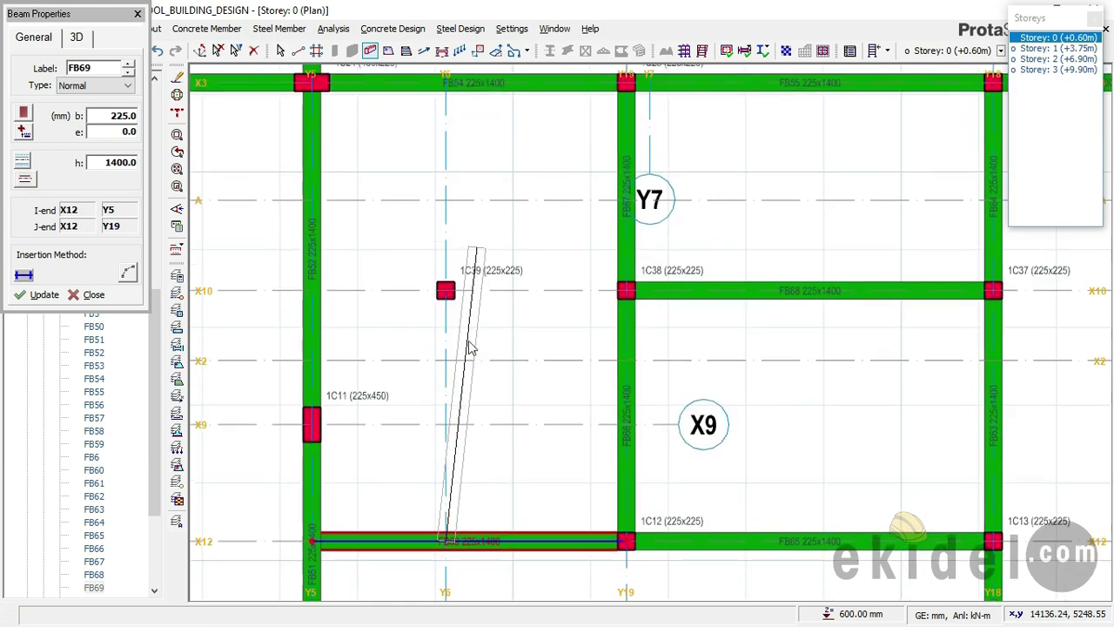
click(446, 291)
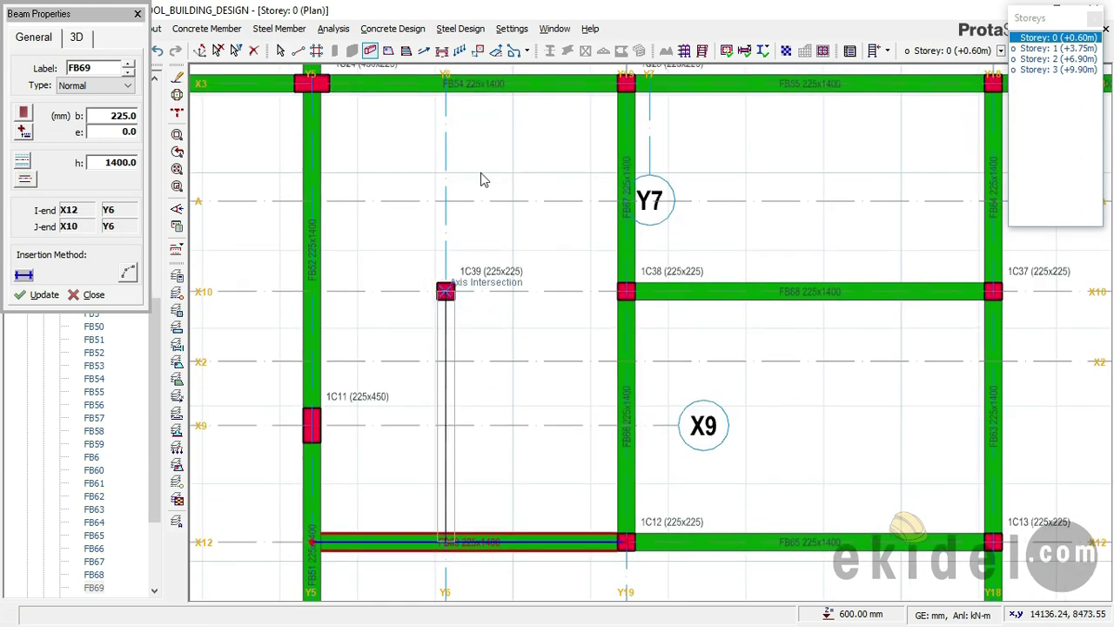
click(447, 84)
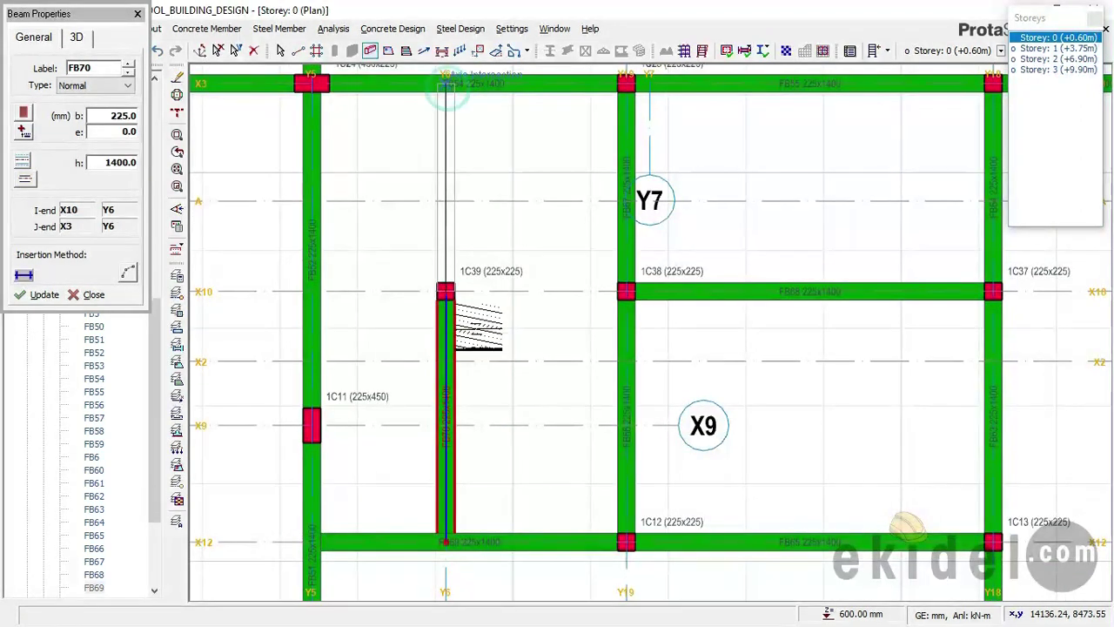
Insert a beam along axis X2 between the columns at Y10 and Y17
scroll(492, 309, down, 3)
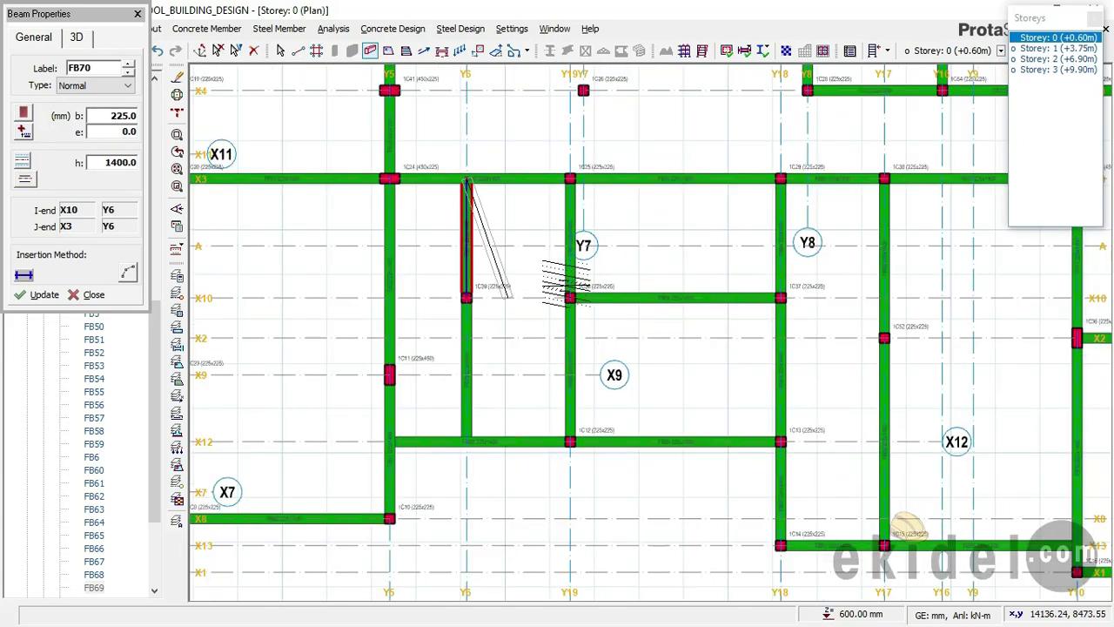
middle_drag(688, 217, 509, 223)
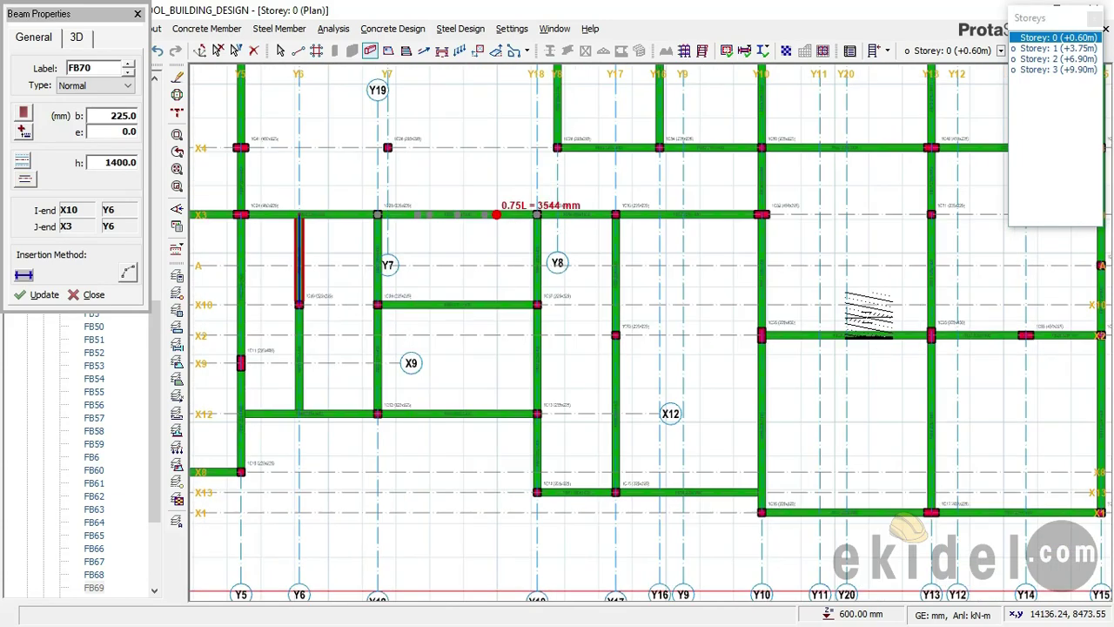
scroll(761, 335, up, 1)
click(767, 330)
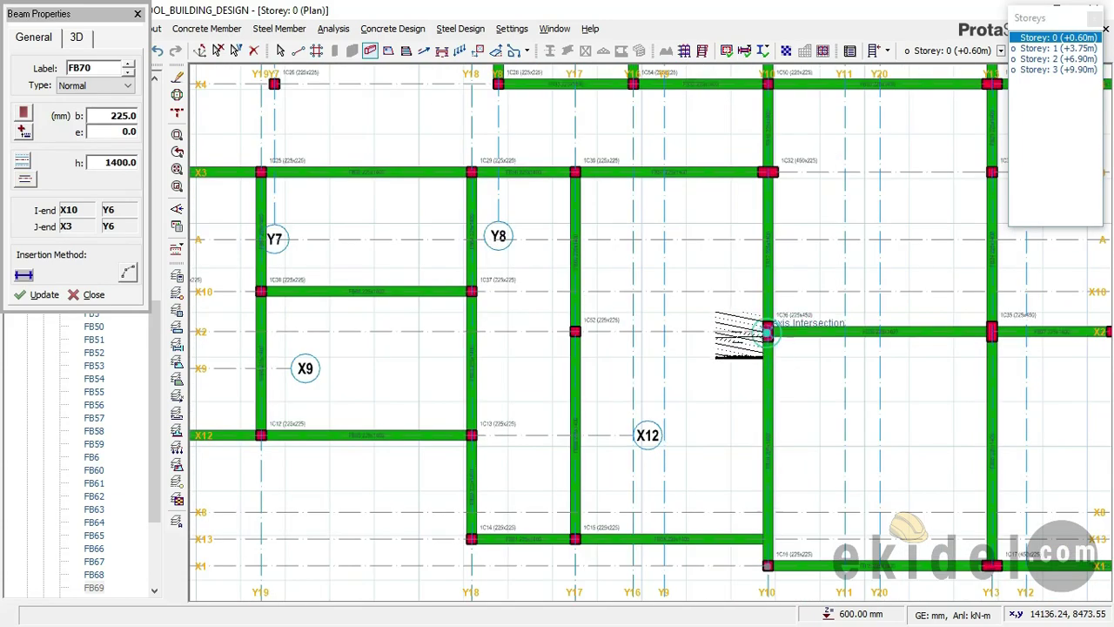
click(575, 331)
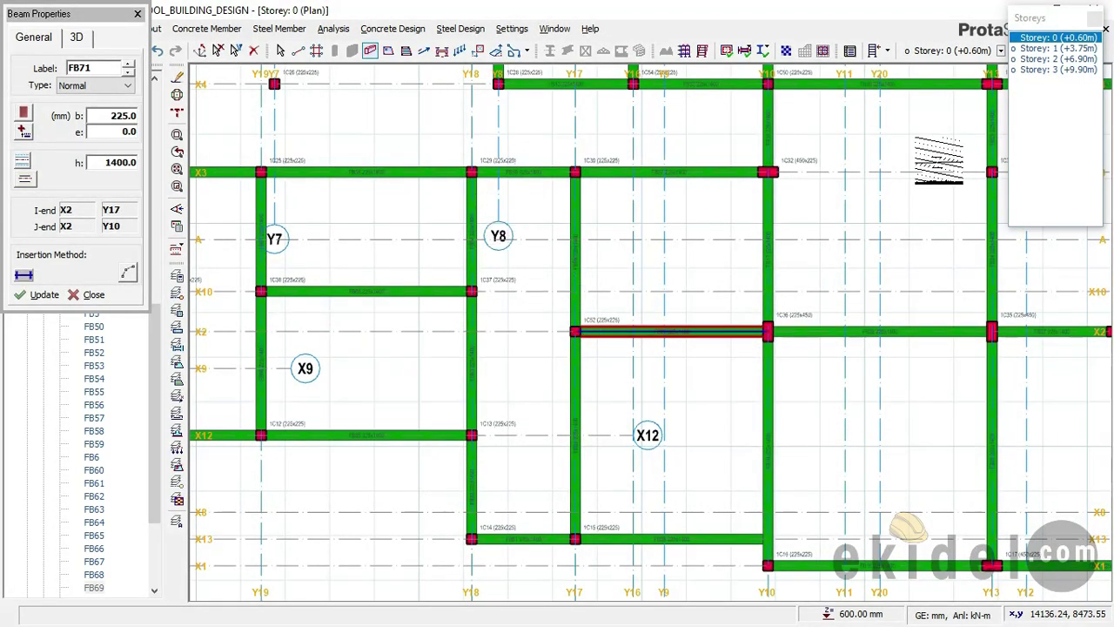
Check the Storey 1 layout around X12 and Y17, and insert the matching Storey 0 beam along axis X12 from Y18 to Y17
click(1055, 49)
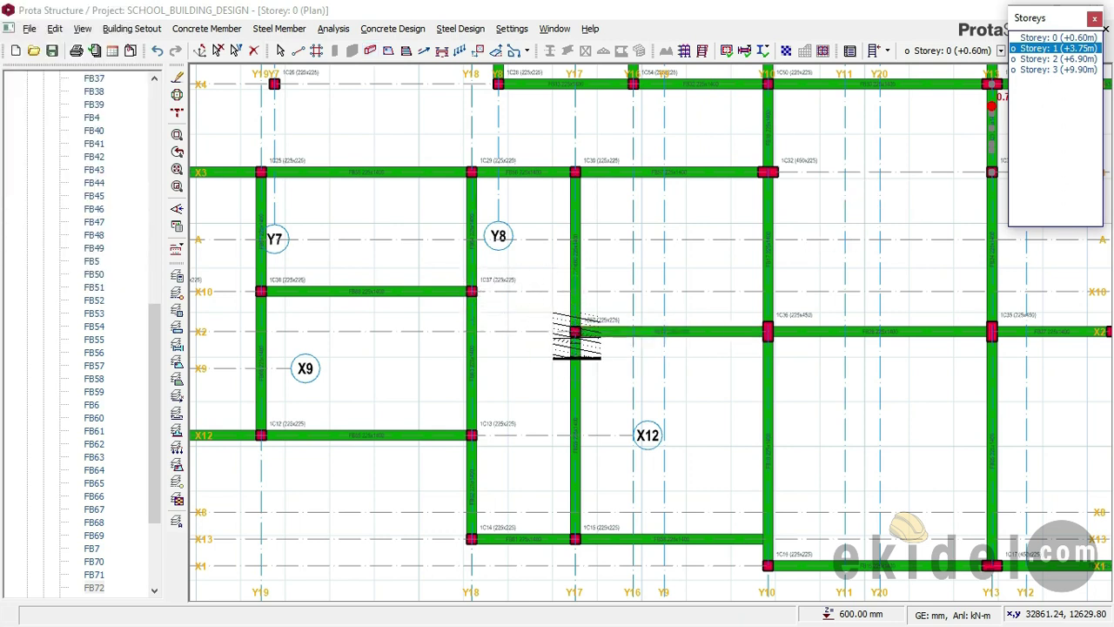
key(Escape)
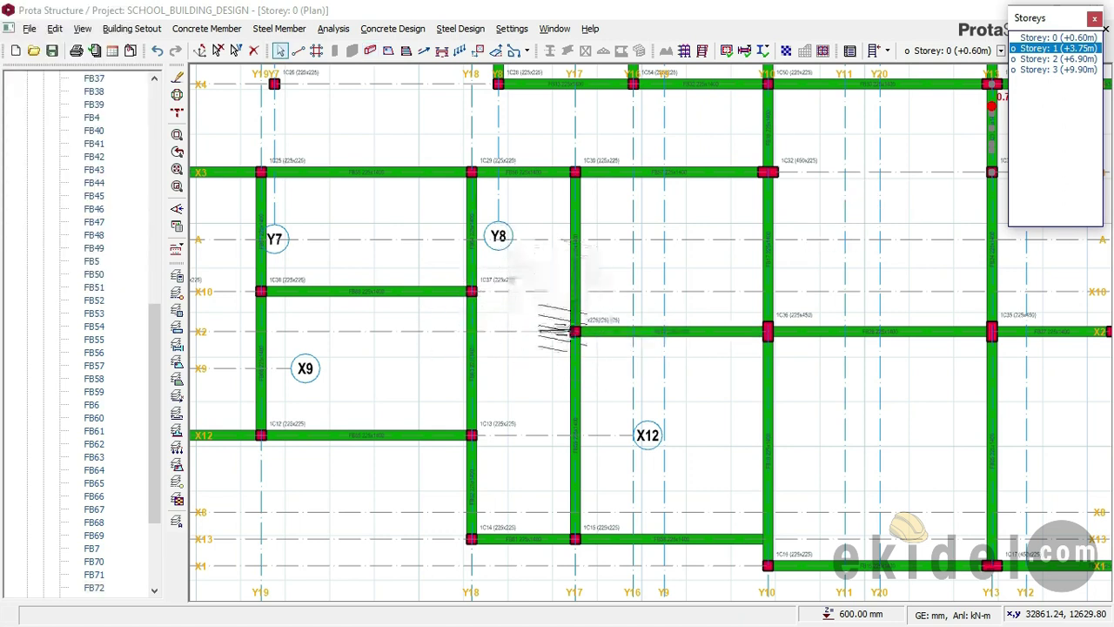
click(533, 291)
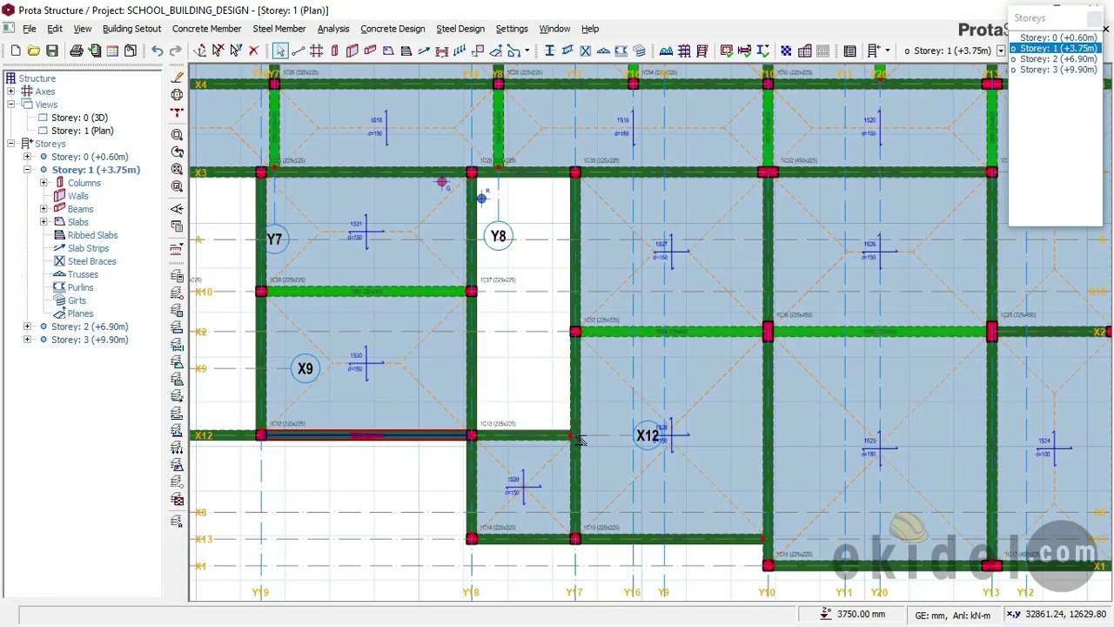
click(1061, 40)
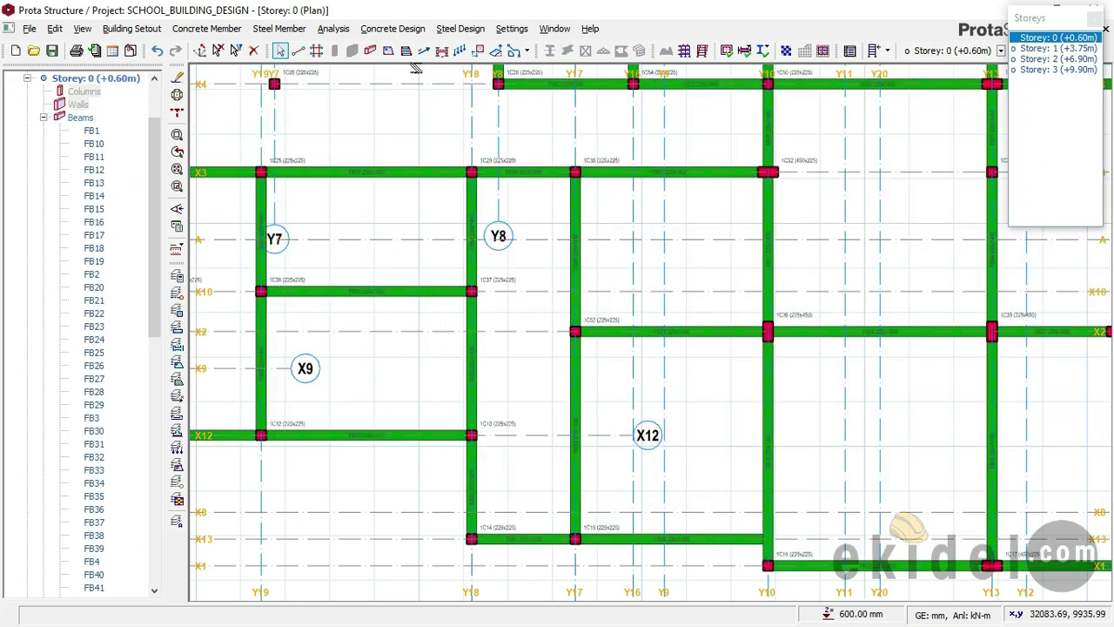
click(235, 39)
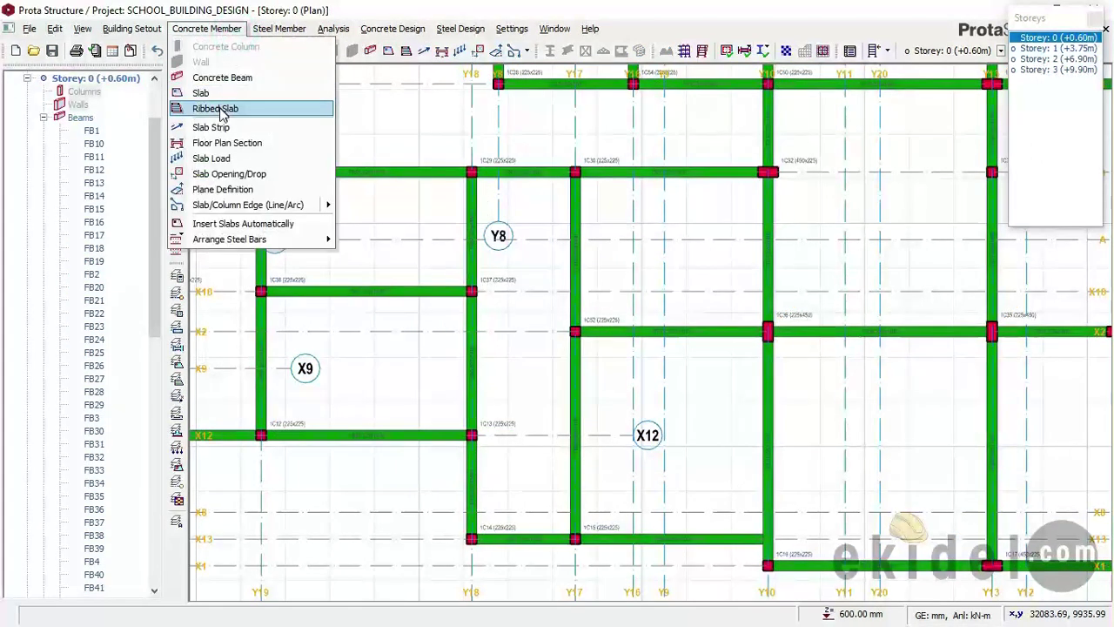
click(228, 79)
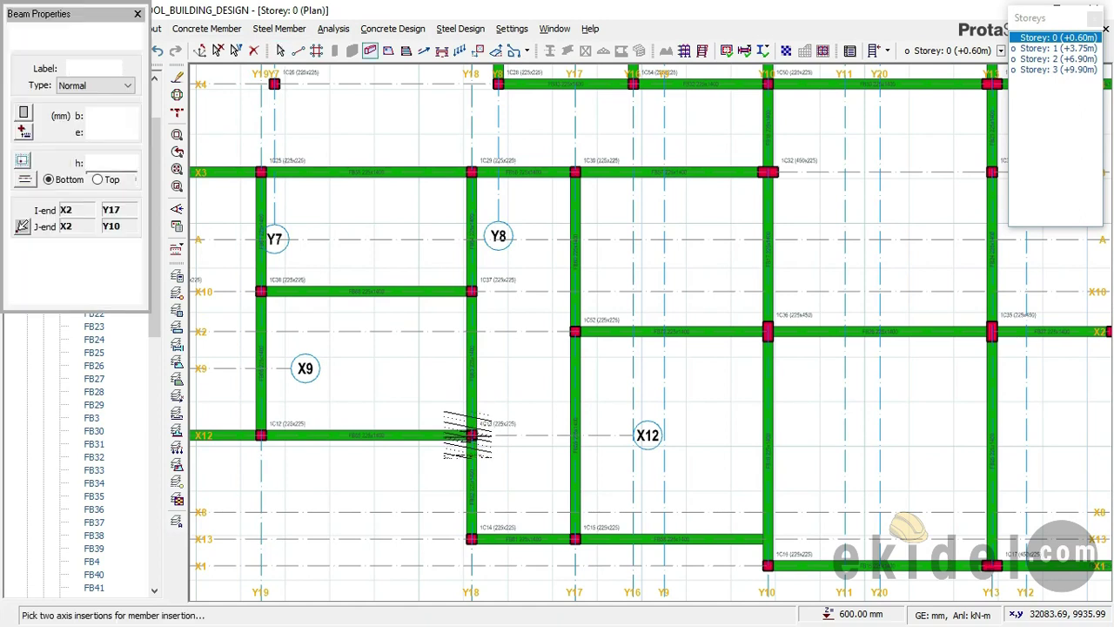
click(570, 451)
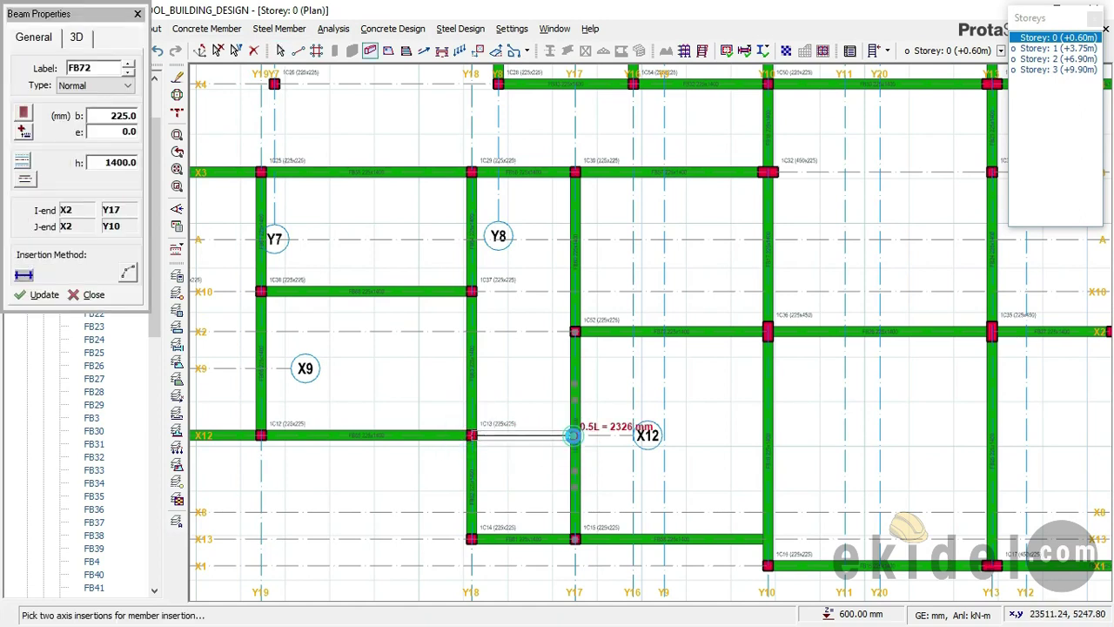
click(573, 435)
Examine the Storey 1 plan for beams between columns that are still missing on Storey 0
scroll(574, 416, down, 2)
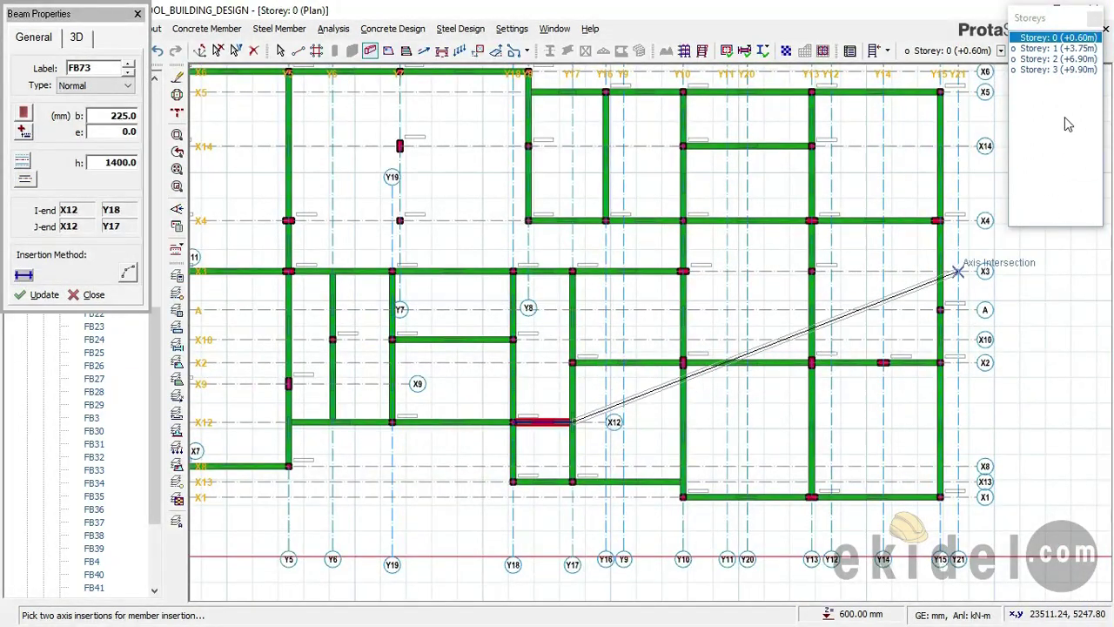
click(1057, 49)
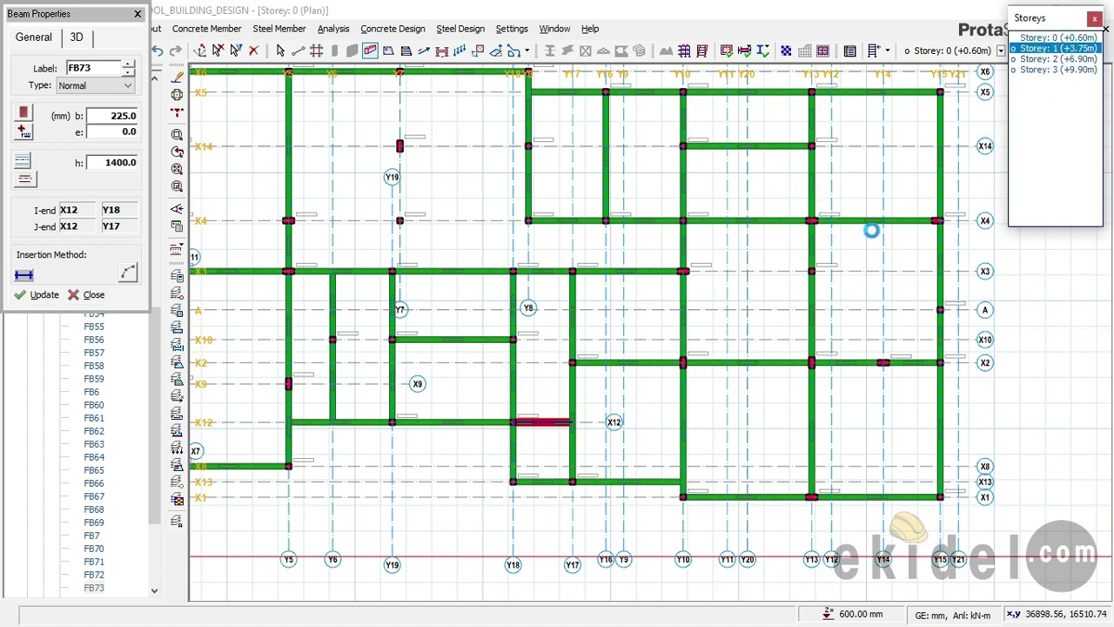
key(Escape)
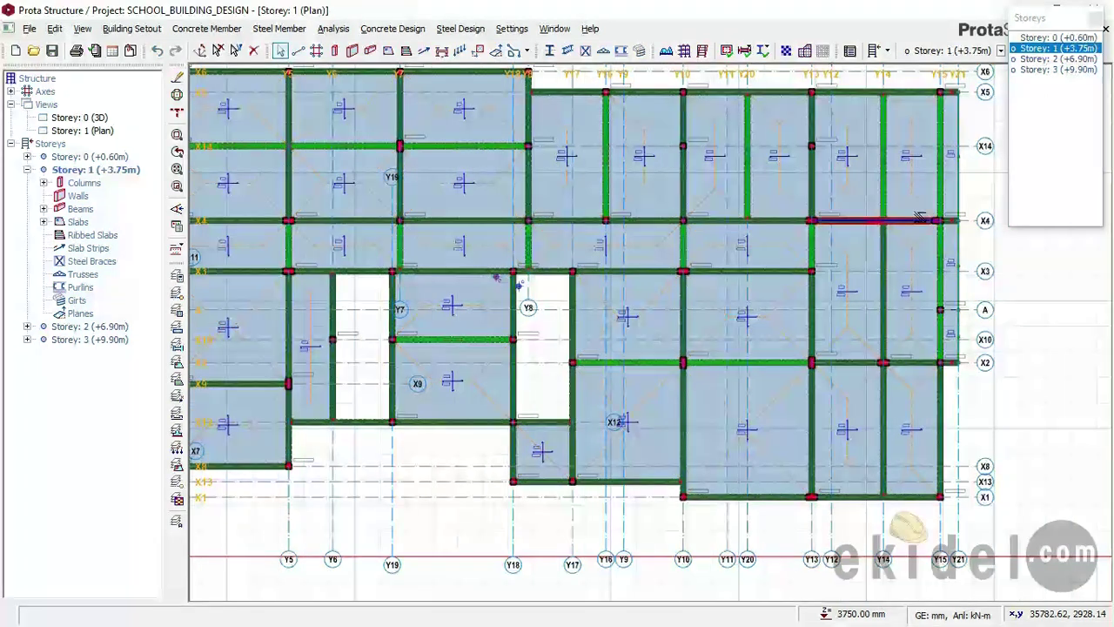
mouse_move(920, 221)
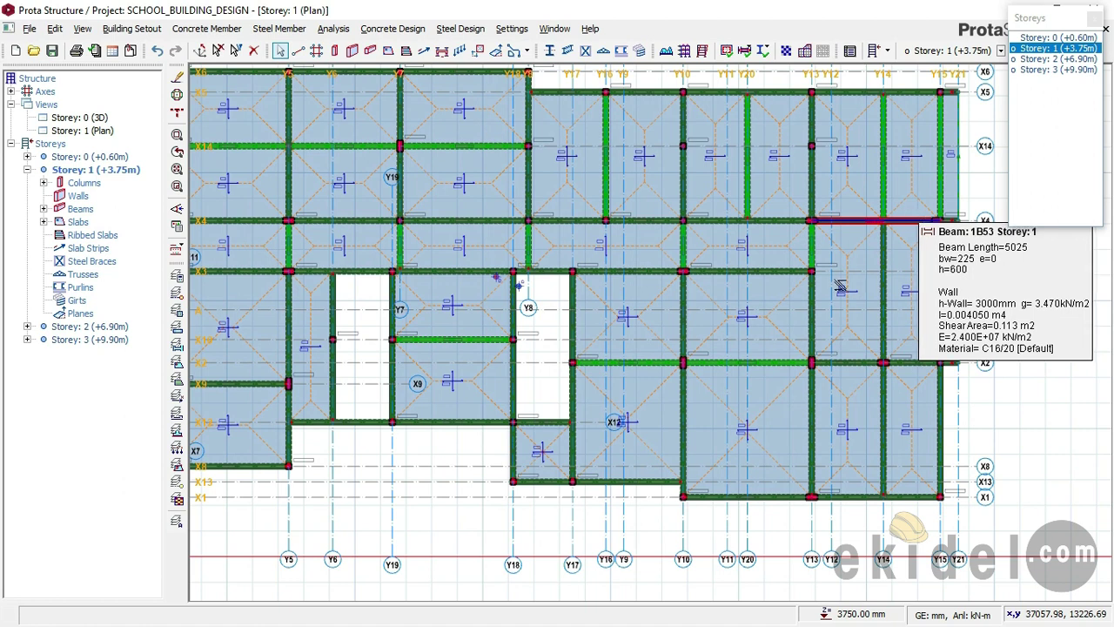
mouse_move(883, 300)
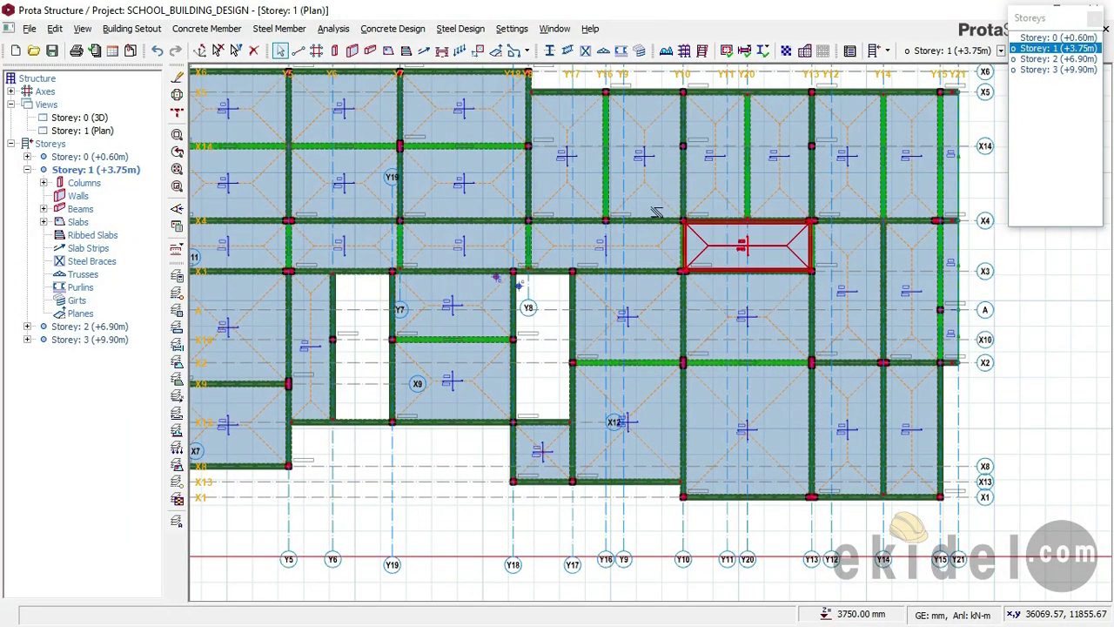
scroll(651, 252, down, 2)
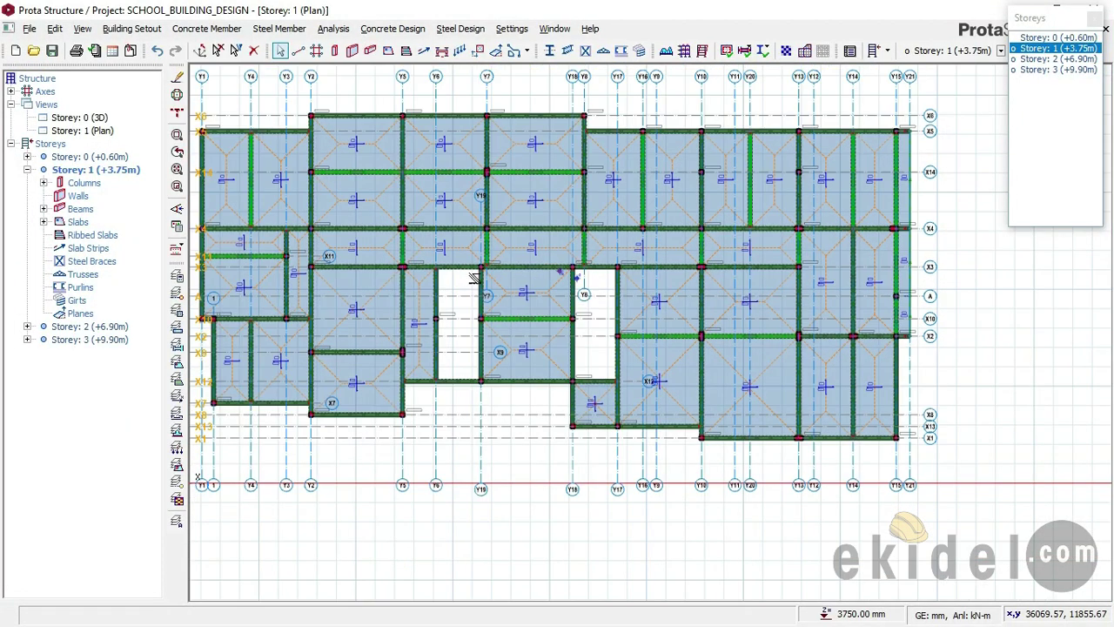
middle_drag(473, 278, 517, 282)
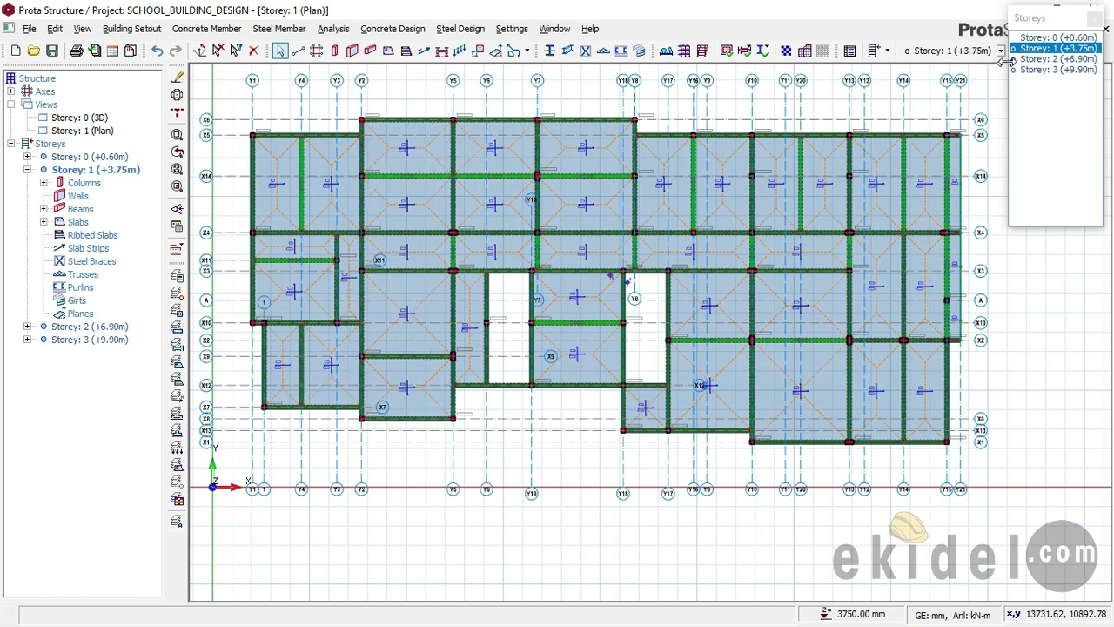
Return to the Storey 0 plan and insert a 225x1400 mm concrete beam along axis X9 from Y2 to the column at Y5
click(1048, 38)
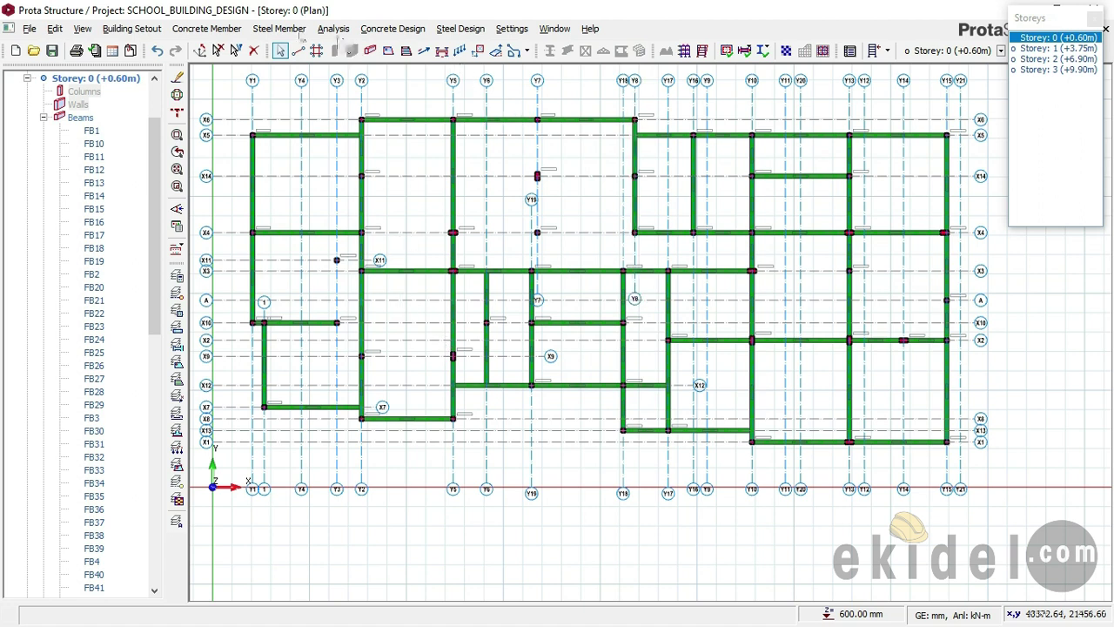
click(231, 29)
click(224, 78)
scroll(361, 357, up, 1)
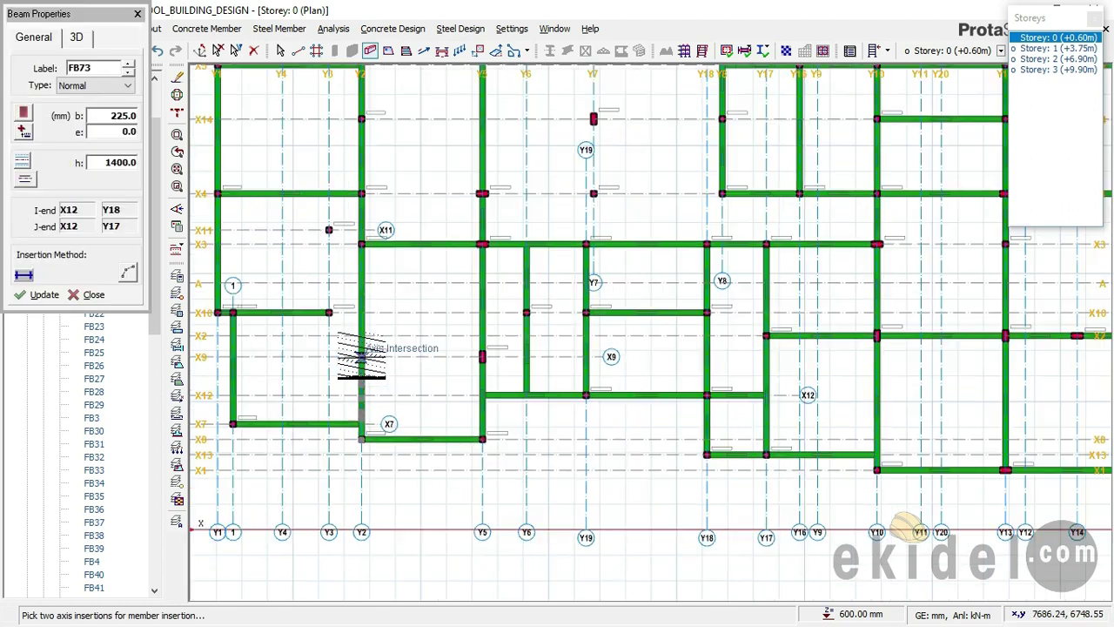
click(361, 356)
scroll(482, 356, up, 1)
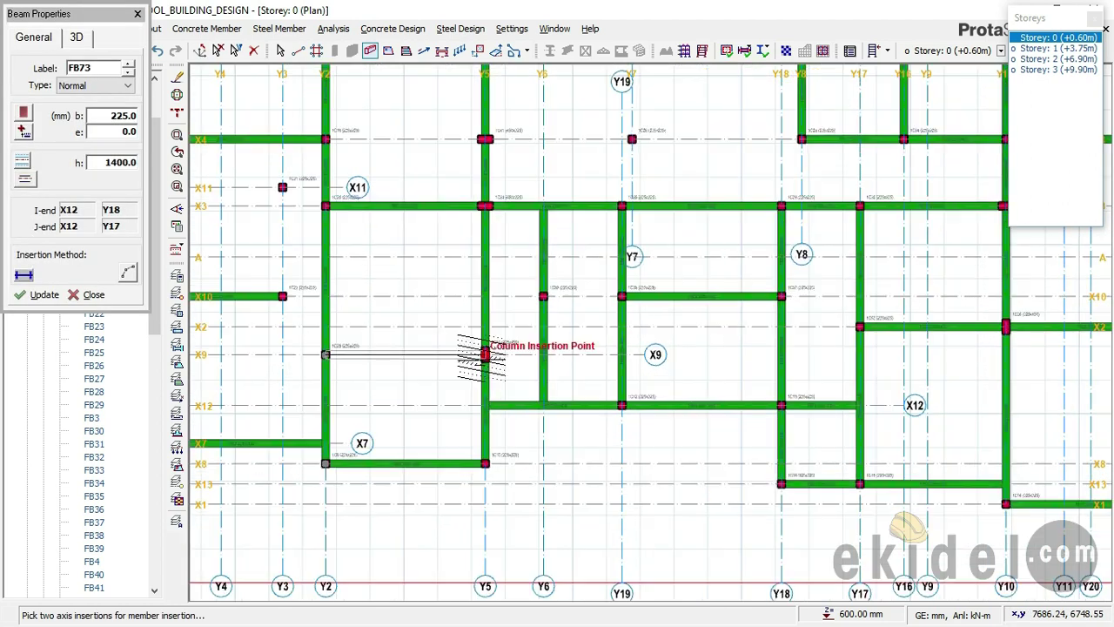
click(483, 353)
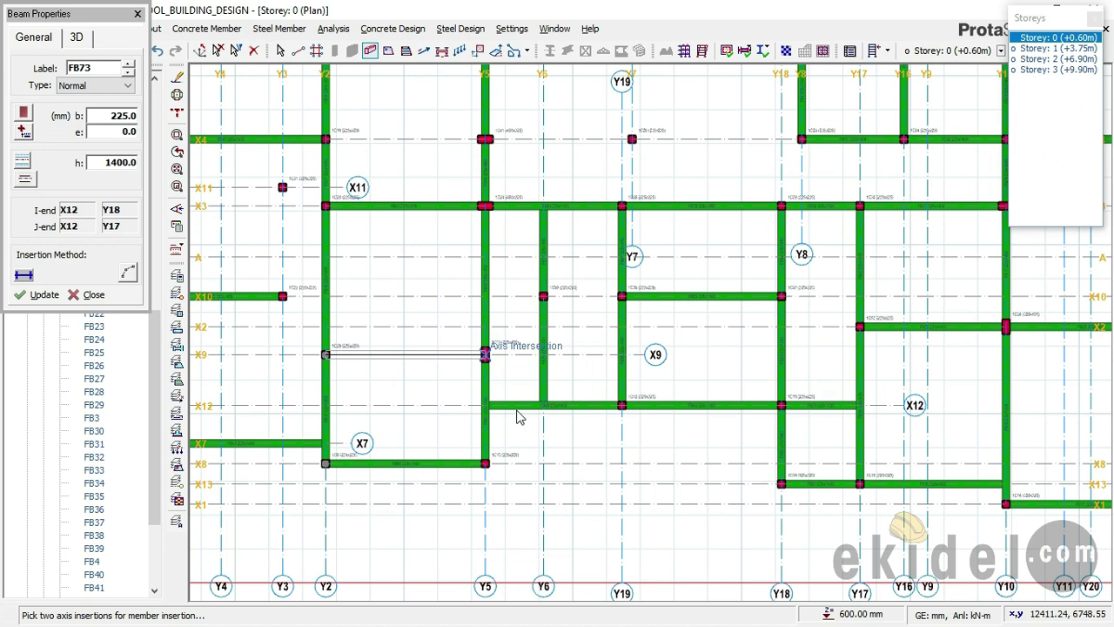
Insert consecutive beams along axis Y7 from X6 to X14, X14 to X4, and X4 to X3
scroll(566, 409, down, 2)
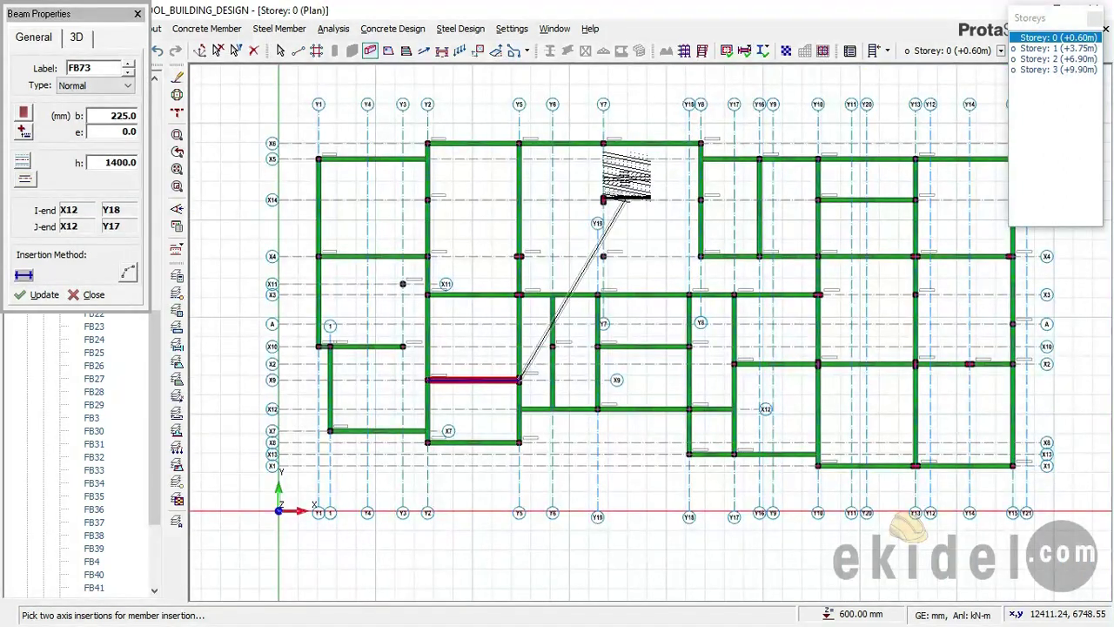
scroll(597, 139, up, 3)
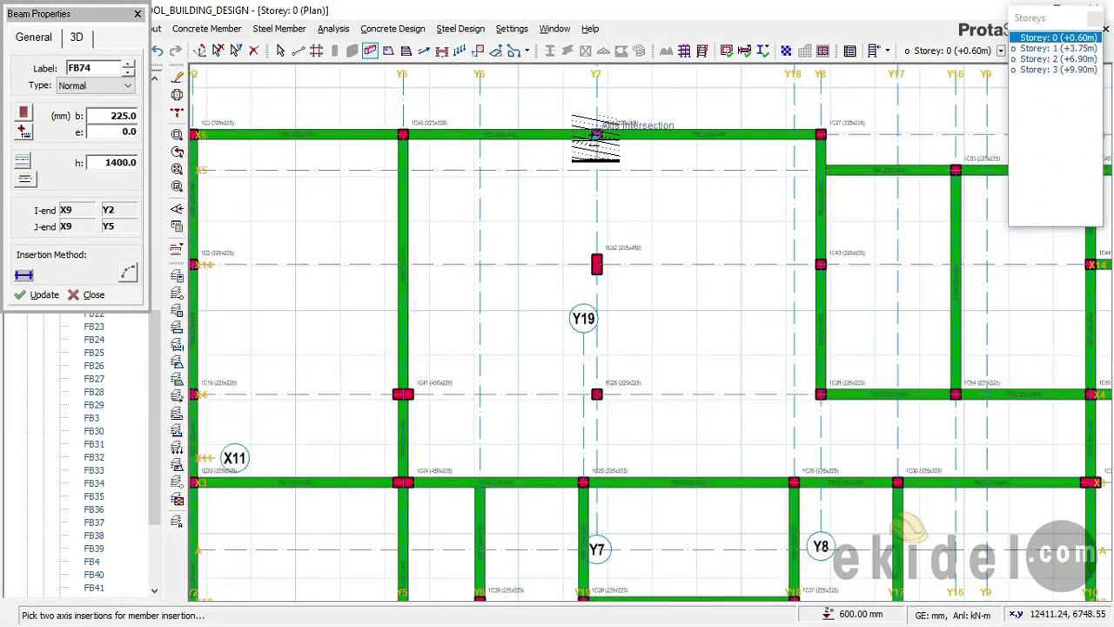
click(596, 134)
click(596, 264)
click(603, 394)
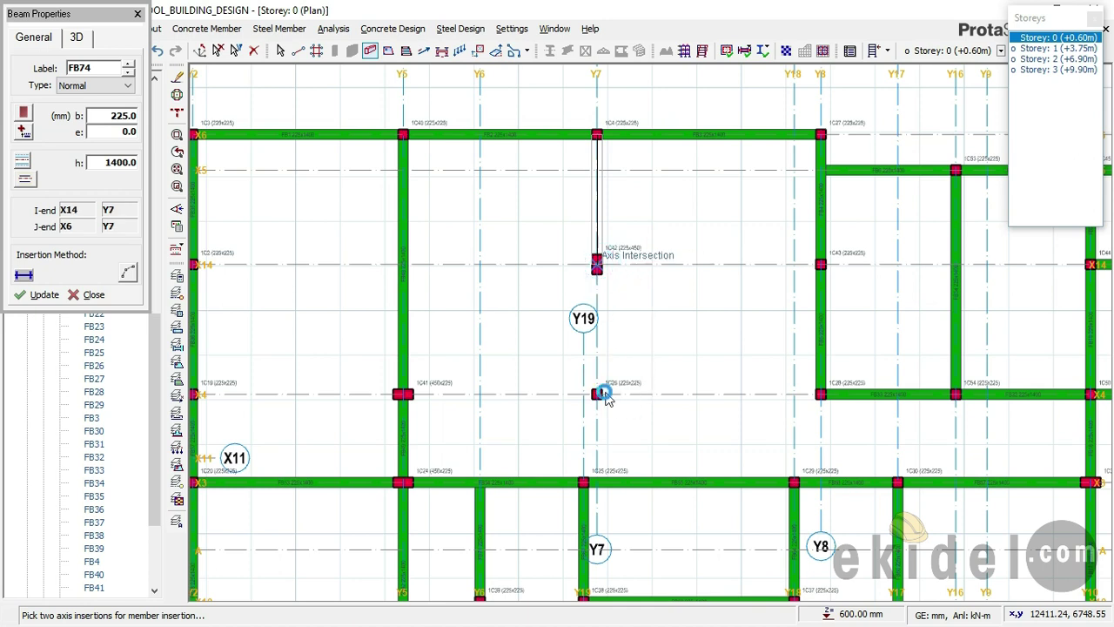
click(597, 394)
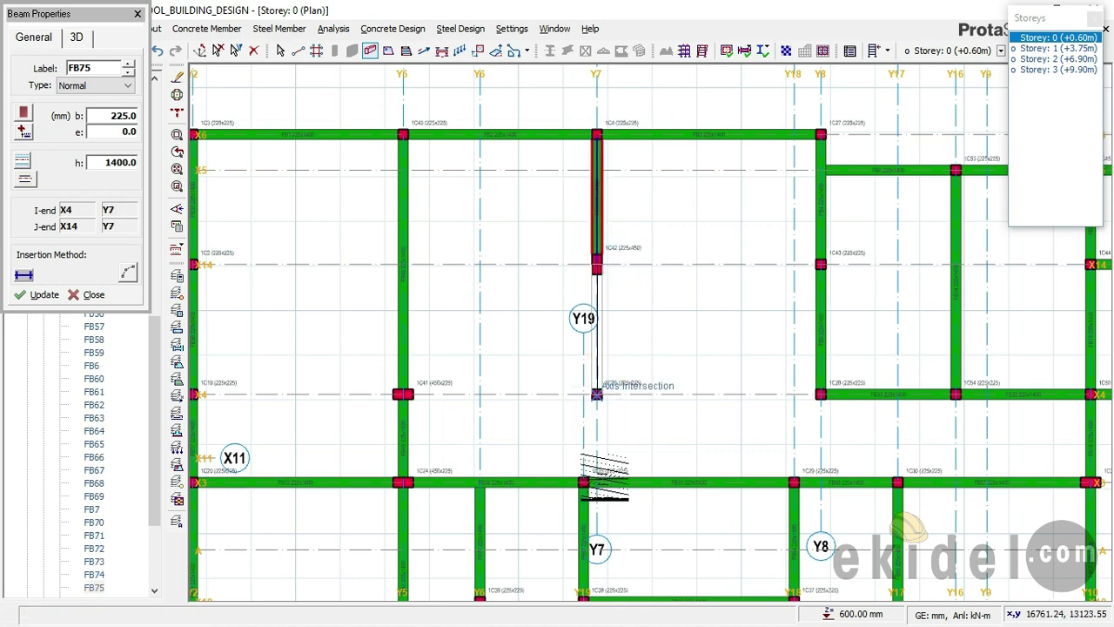
click(599, 483)
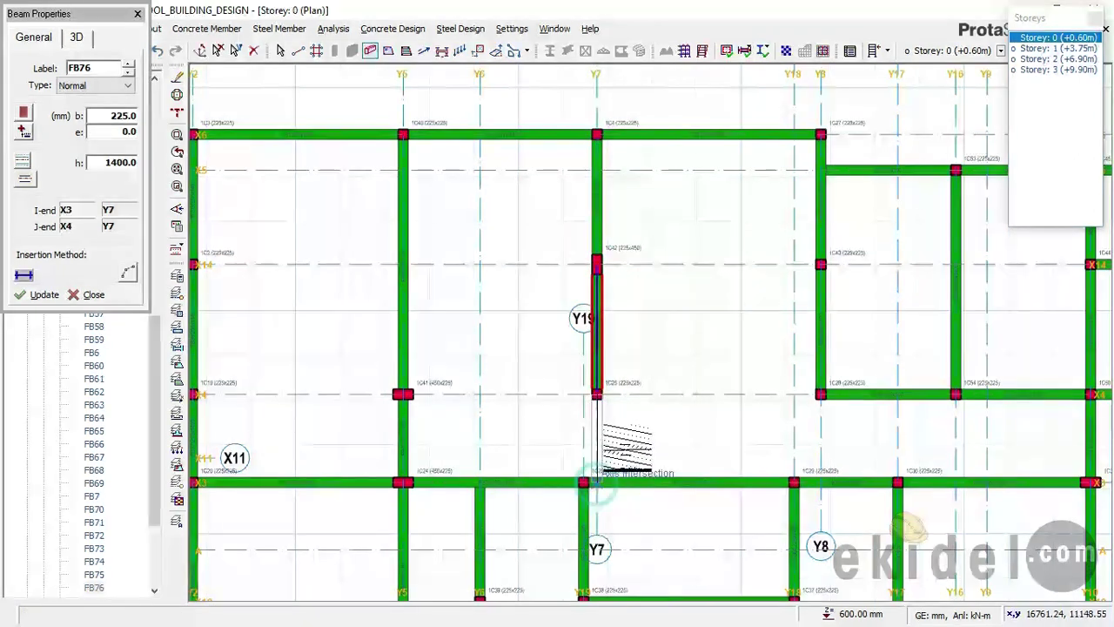
click(633, 449)
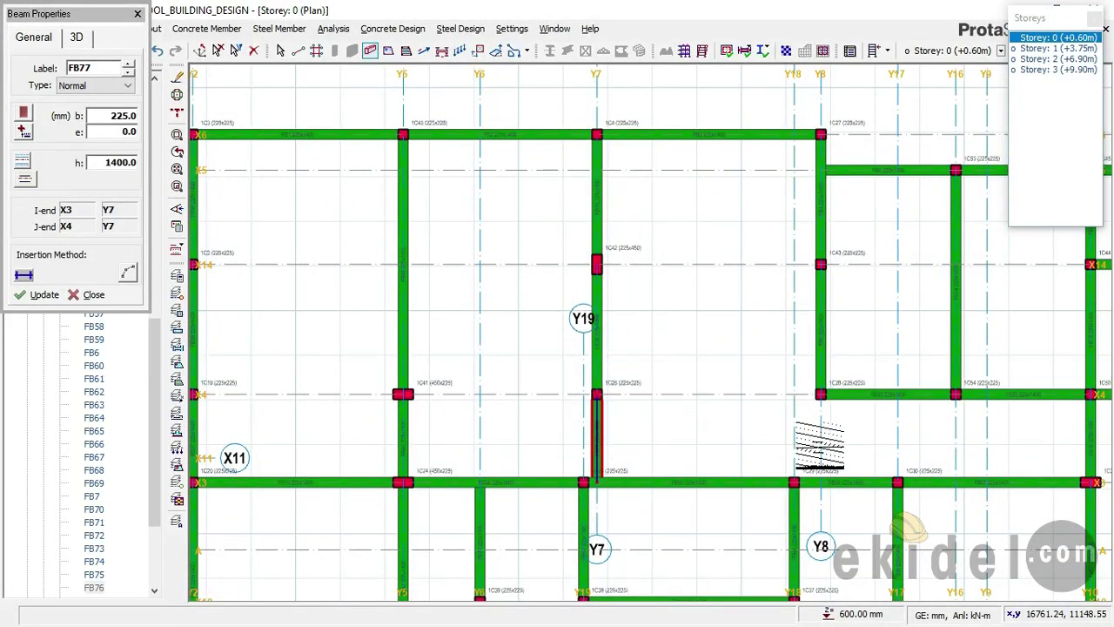
Insert a beam along axis Y8 from column 1C28 at X4 to the beam on axis X3
click(820, 394)
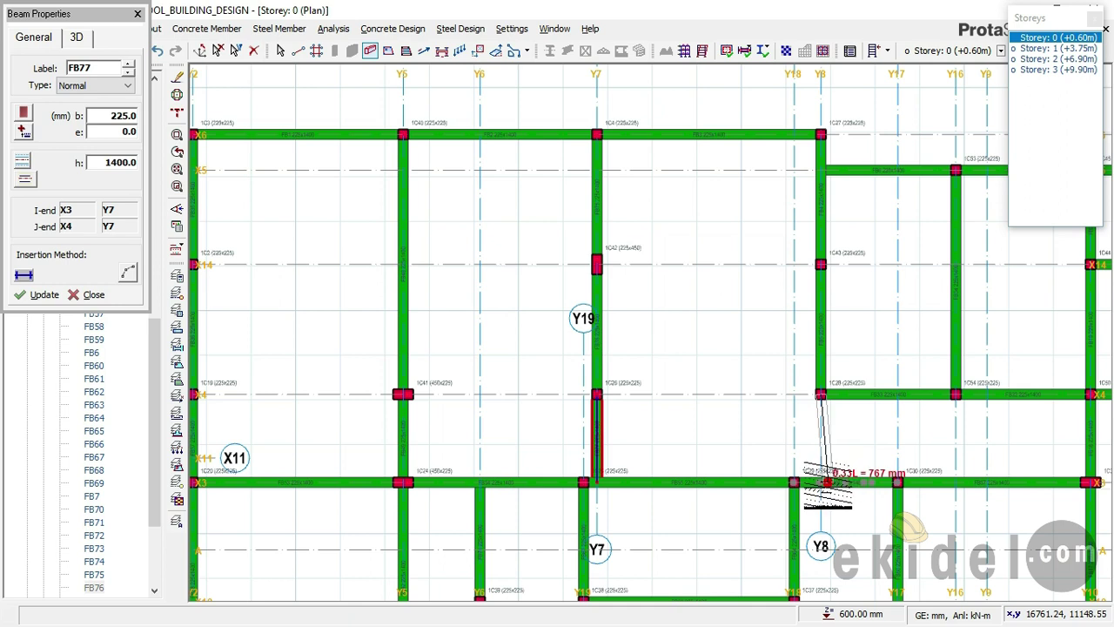
scroll(823, 484, up, 1)
click(820, 481)
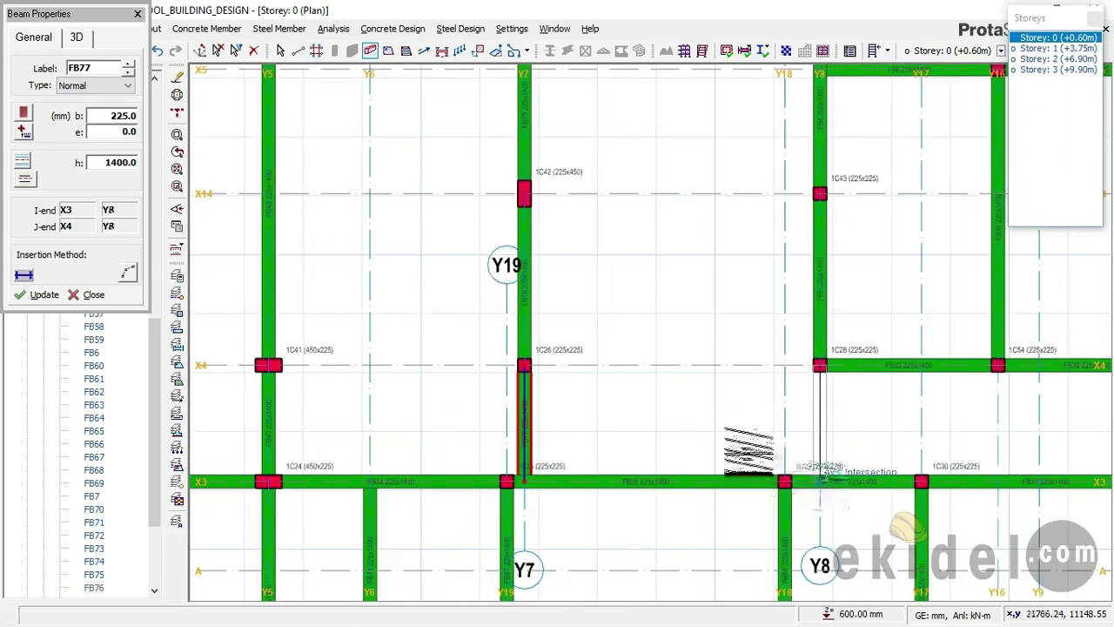
Insert consecutive beams along axis X14 from Y8 to Y7, Y7 to Y5, and Y5 to Y2
scroll(739, 447, down, 2)
scroll(739, 444, down, 1)
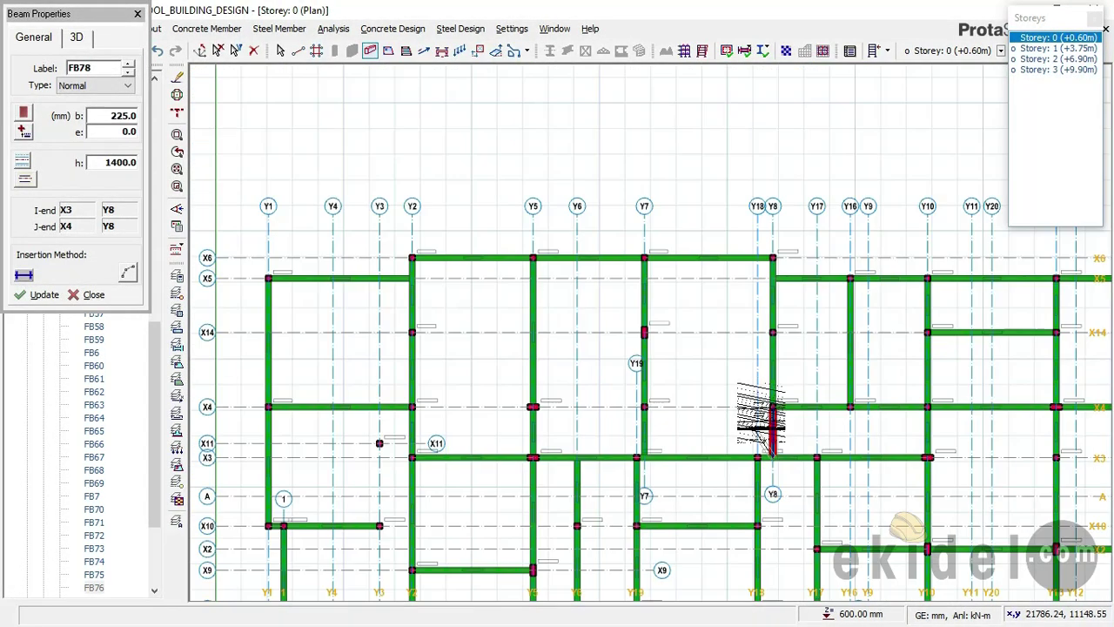
scroll(777, 333, up, 1)
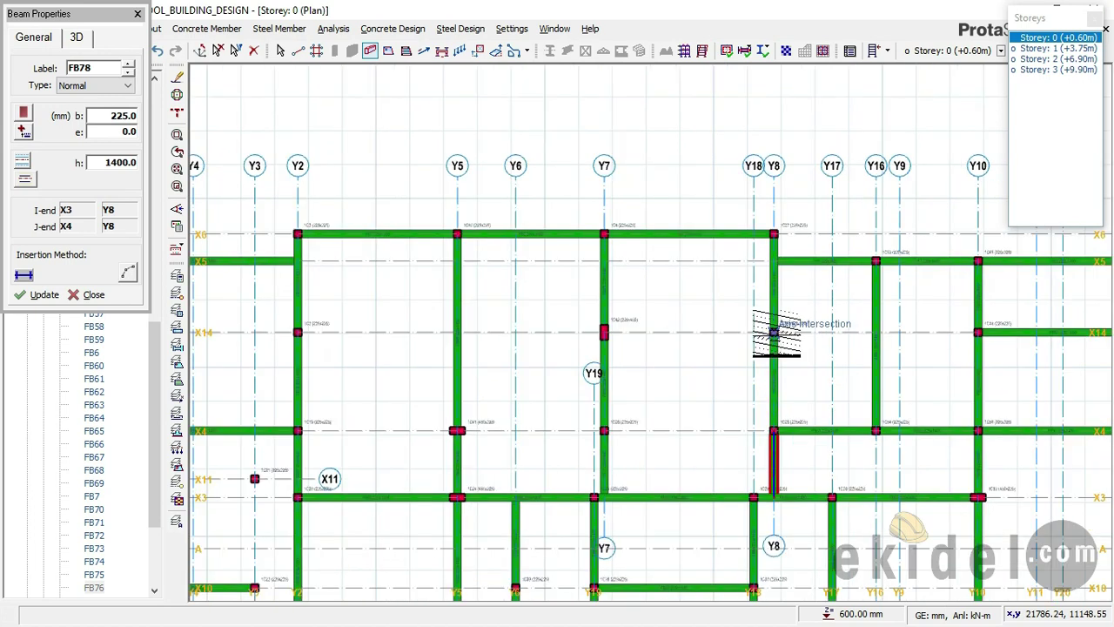
click(774, 333)
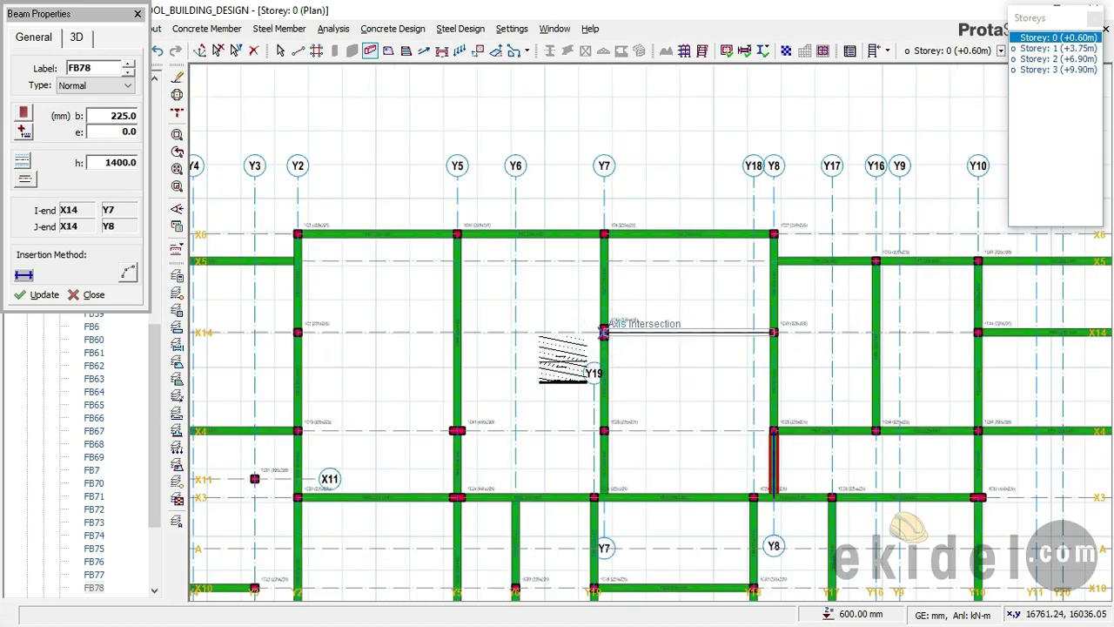
click(568, 360)
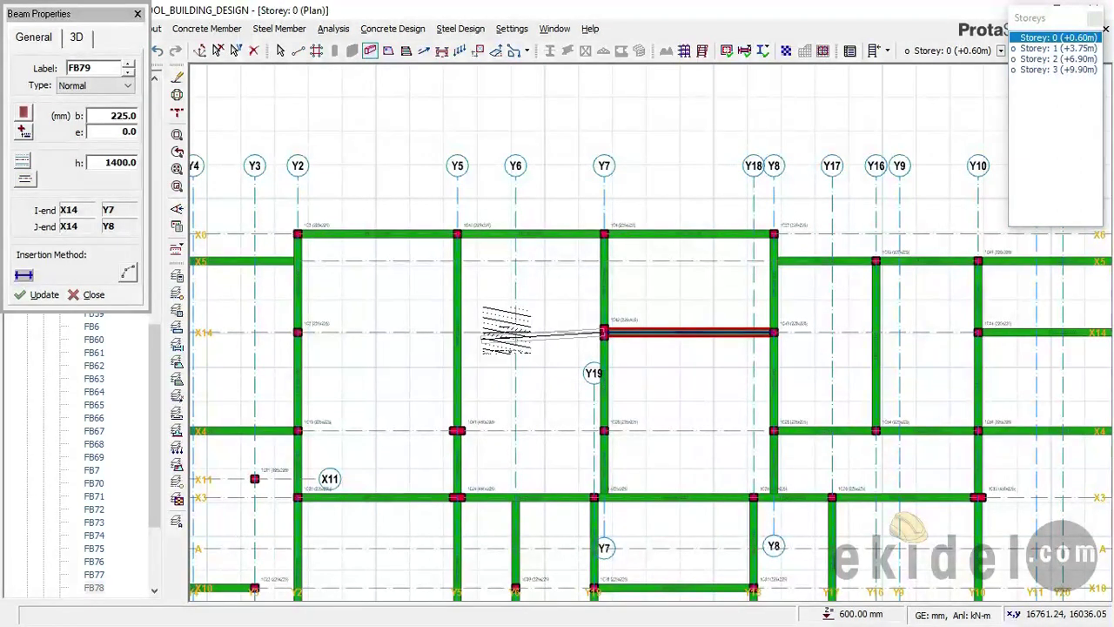
scroll(454, 331, up, 3)
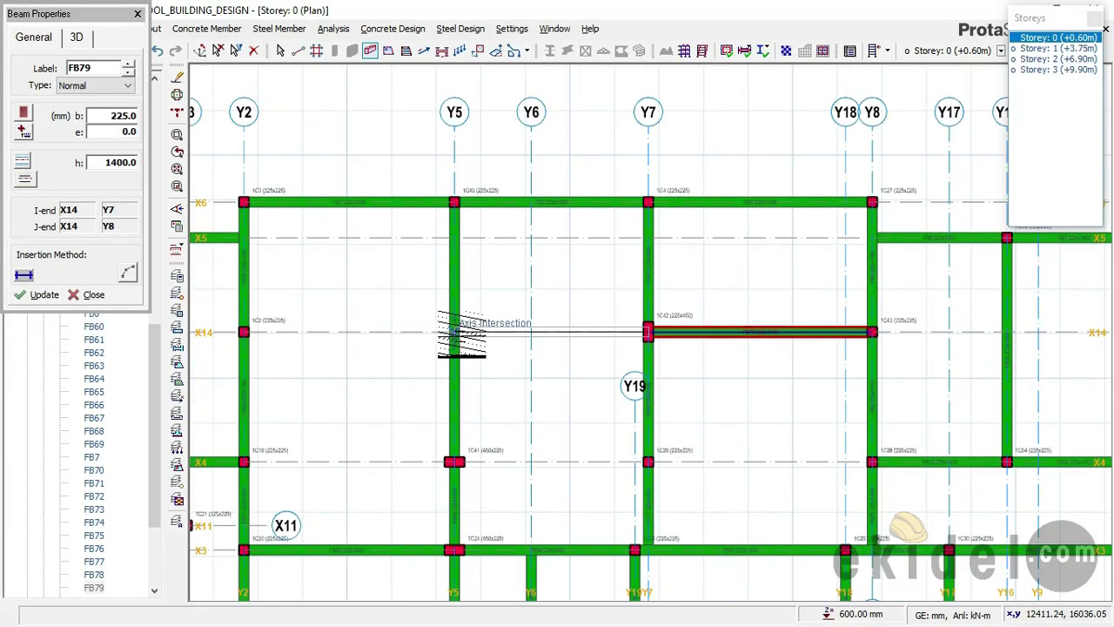
click(452, 332)
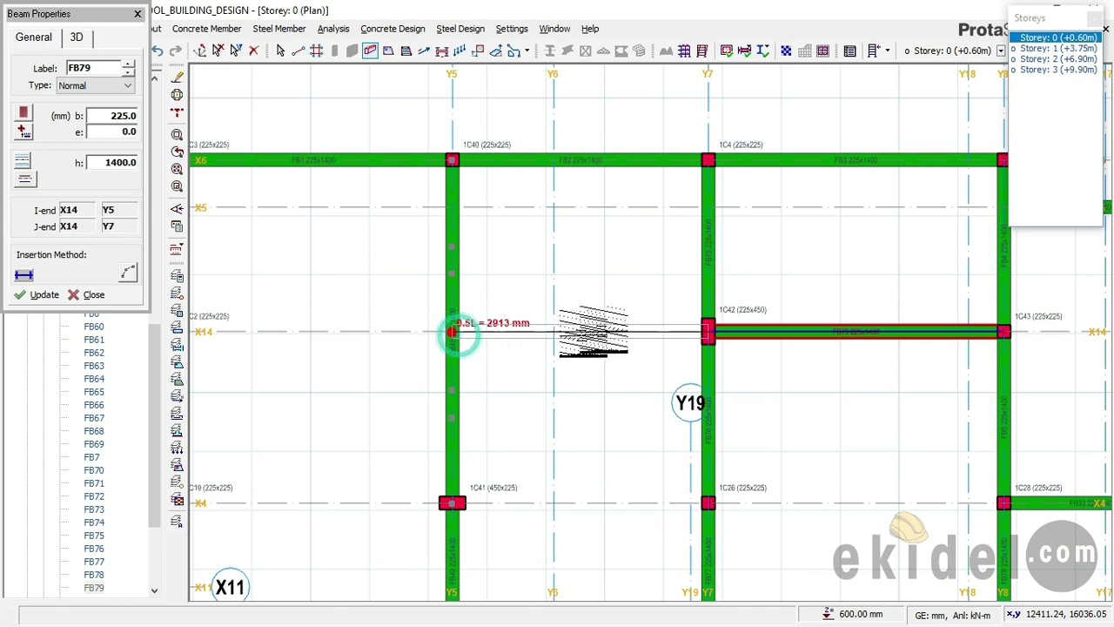
scroll(663, 315, down, 1)
scroll(383, 329, down, 1)
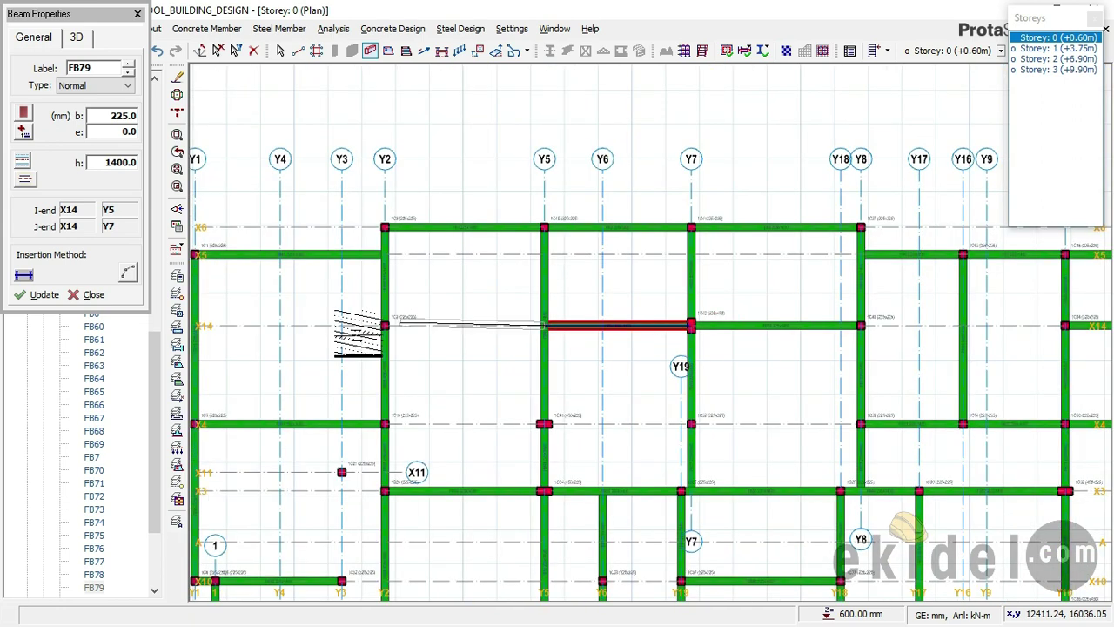
scroll(383, 327, up, 1)
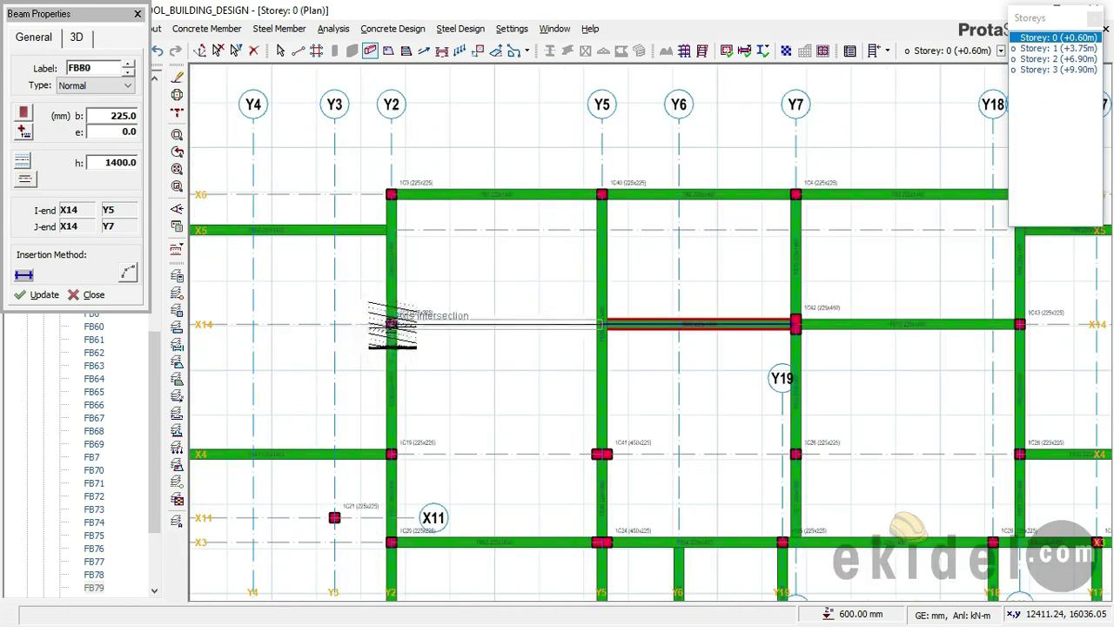
click(389, 327)
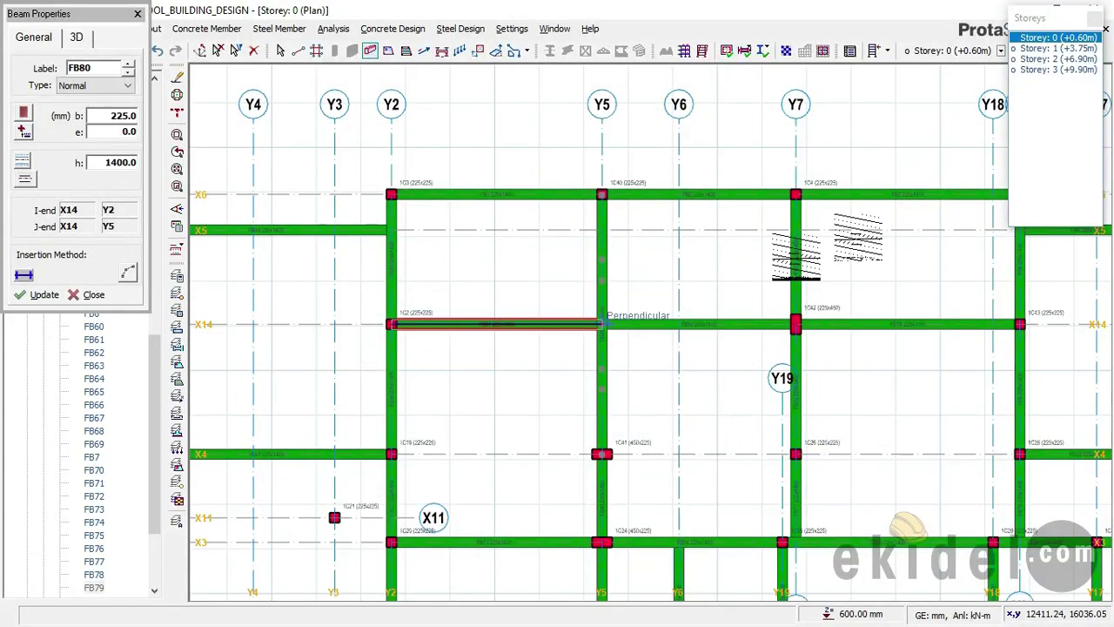
Check the Storey 1 layout around axes X14 and X4, and insert the matching Storey 0 beam along axis X4 from Y2 to Y5
click(1038, 49)
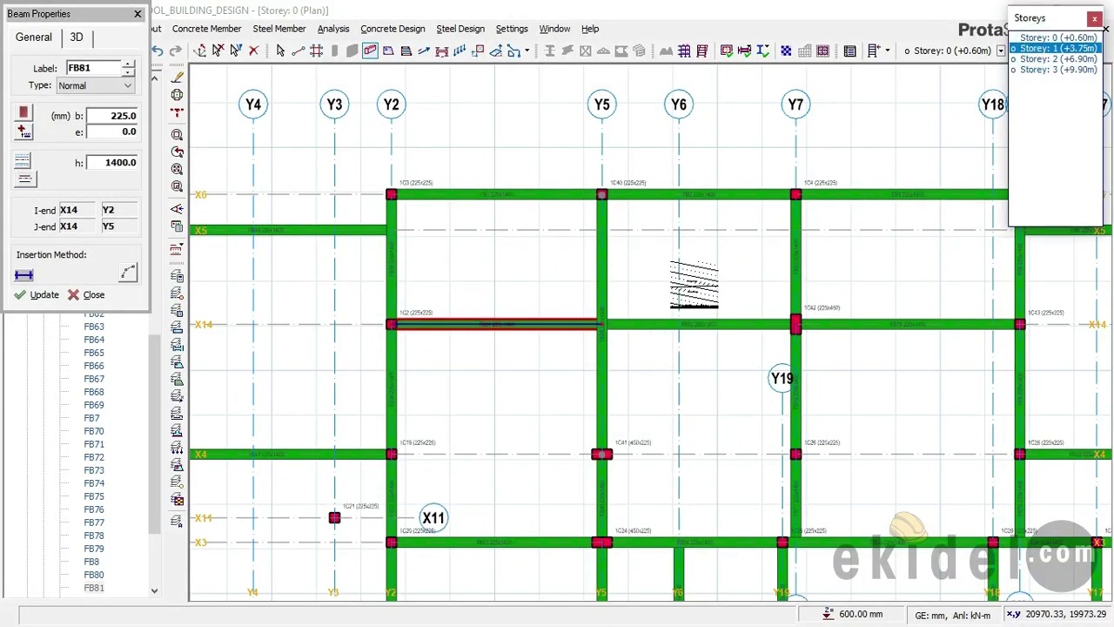
key(Escape)
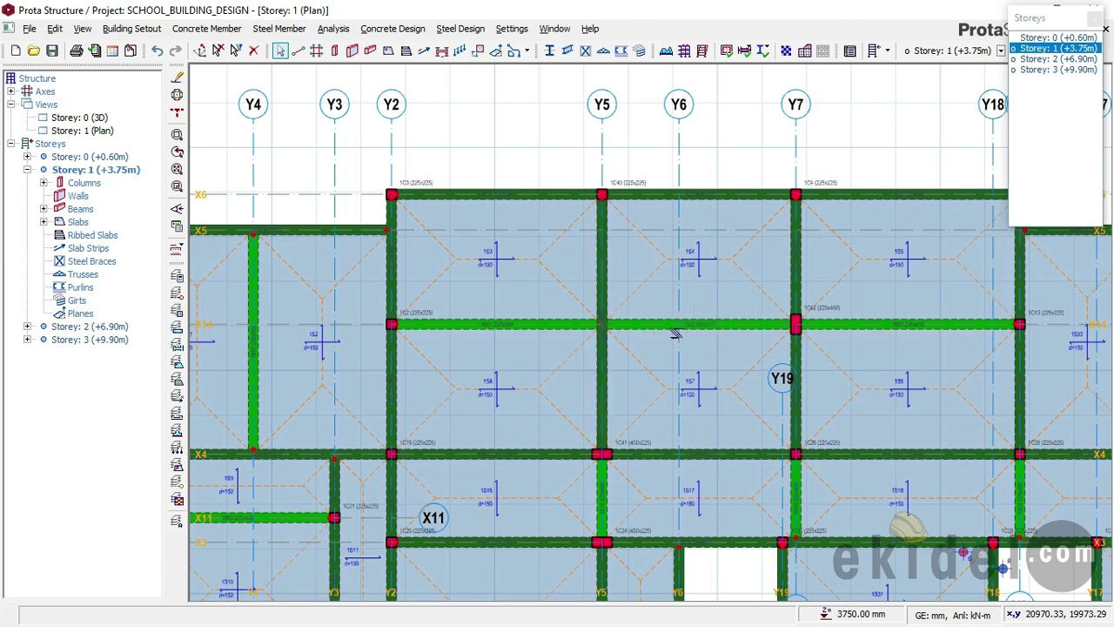
scroll(1016, 438, down, 2)
scroll(893, 445, up, 2)
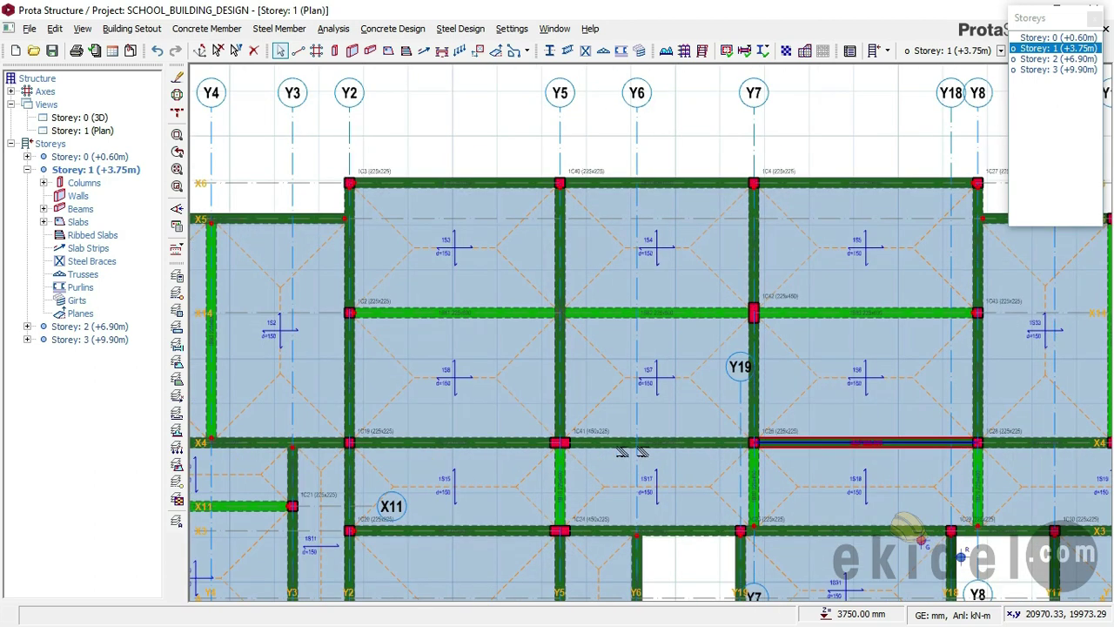
click(1058, 38)
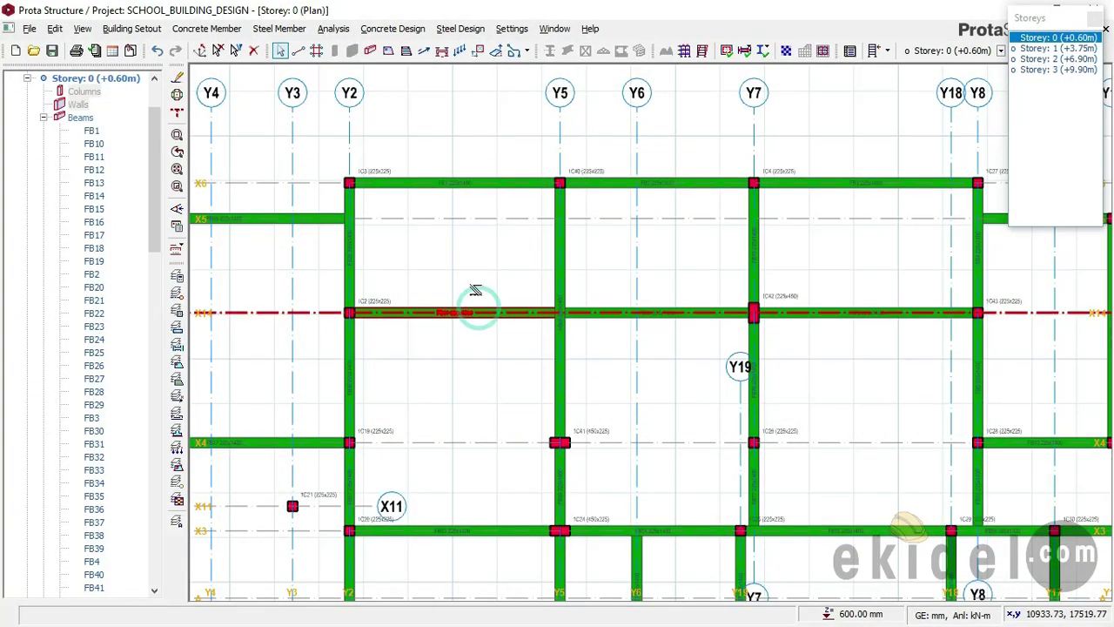
click(474, 296)
right_click(496, 289)
key(Escape)
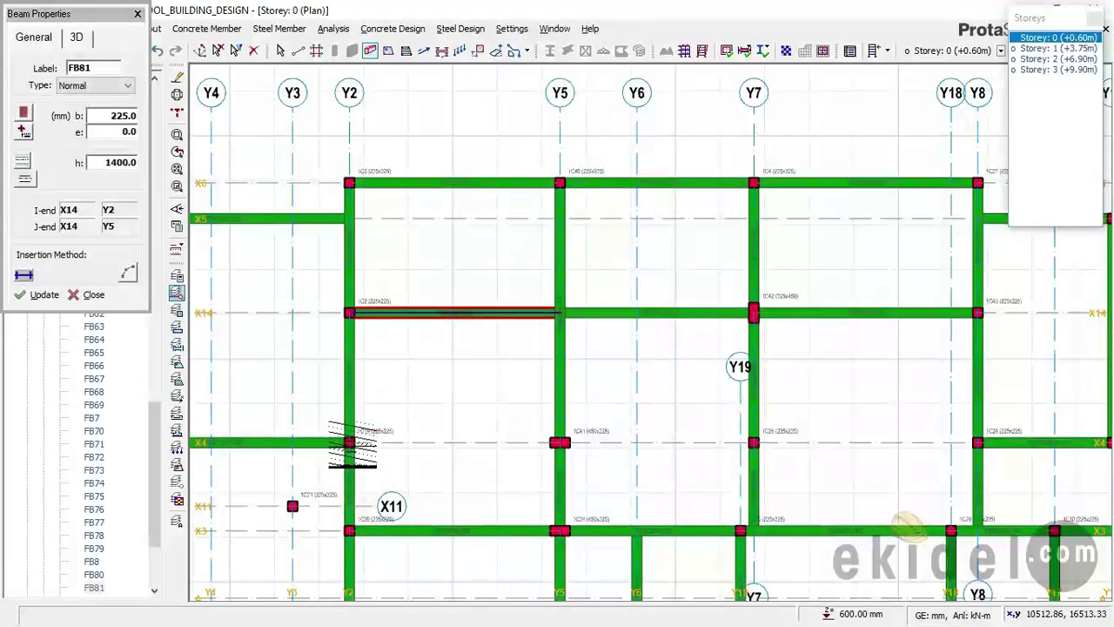
click(349, 443)
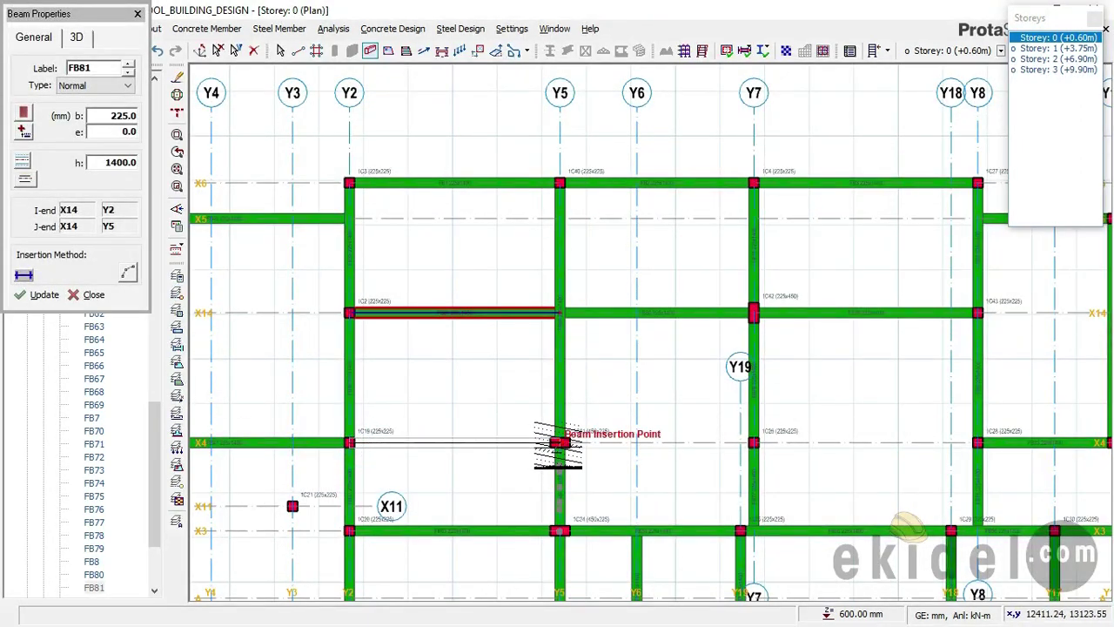
click(557, 443)
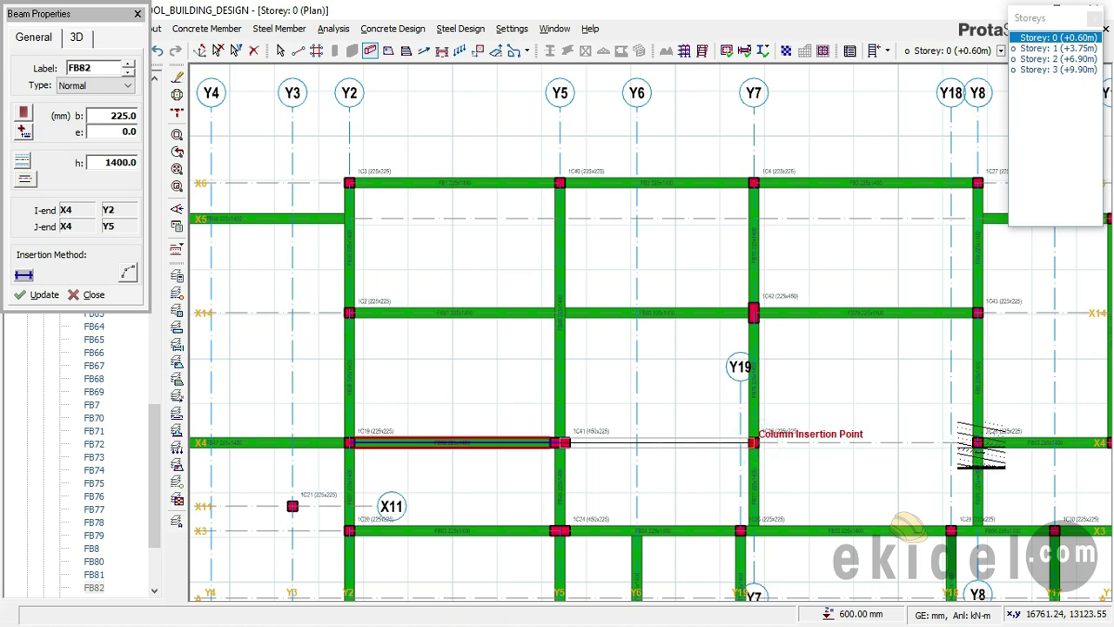
Insert consecutive beams along axis X4 from Y5 to Y7 and from Y7 to Y8
click(753, 443)
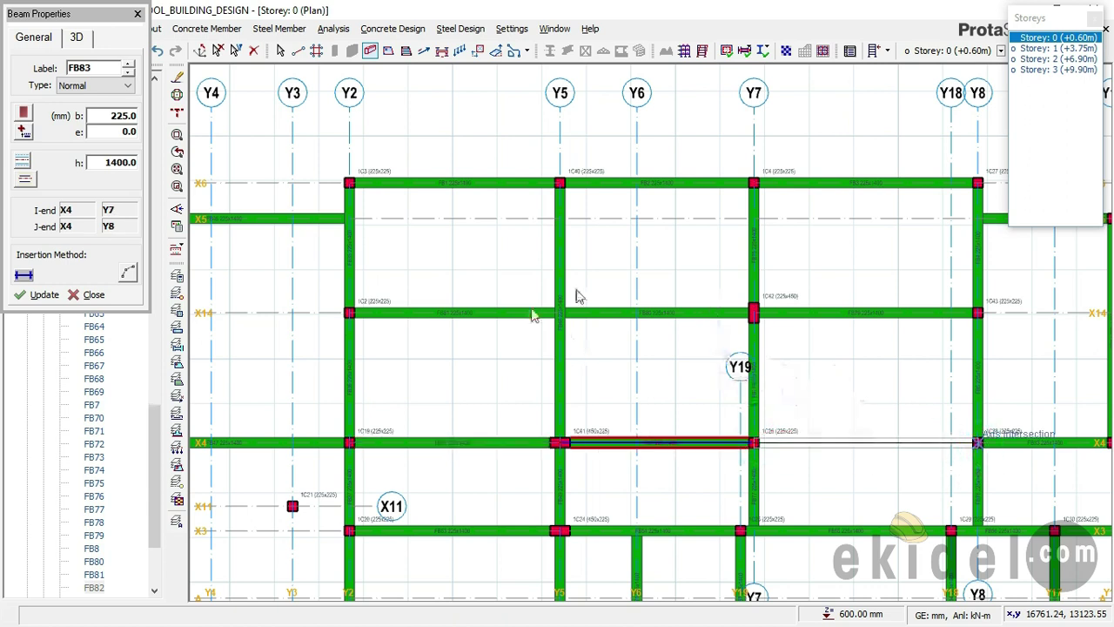
click(978, 443)
middle_drag(629, 263, 683, 229)
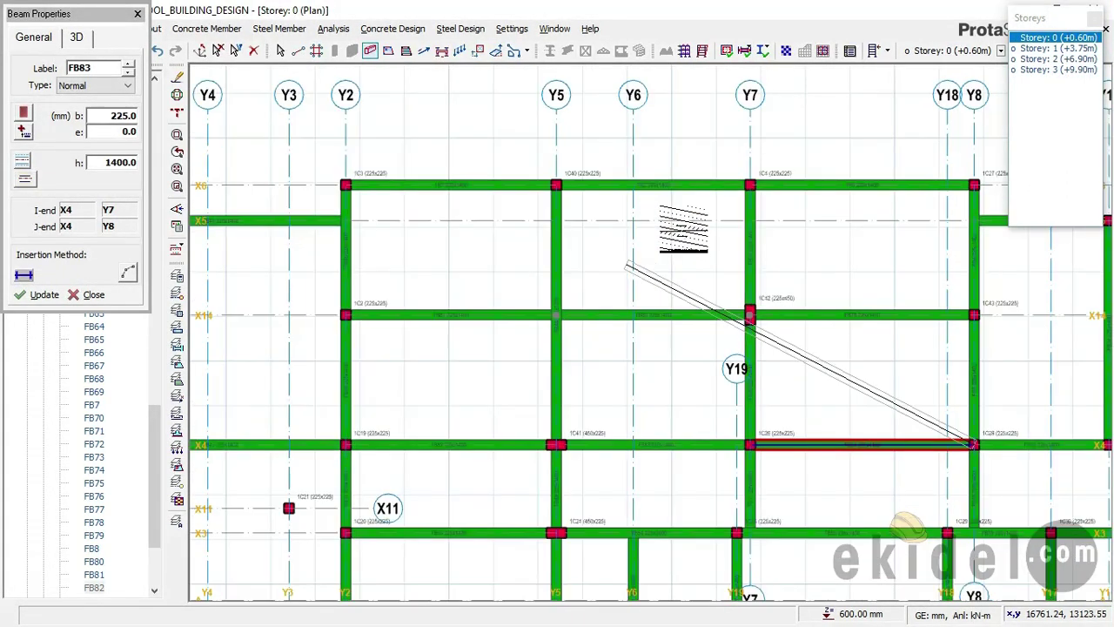
scroll(626, 264, down, 2)
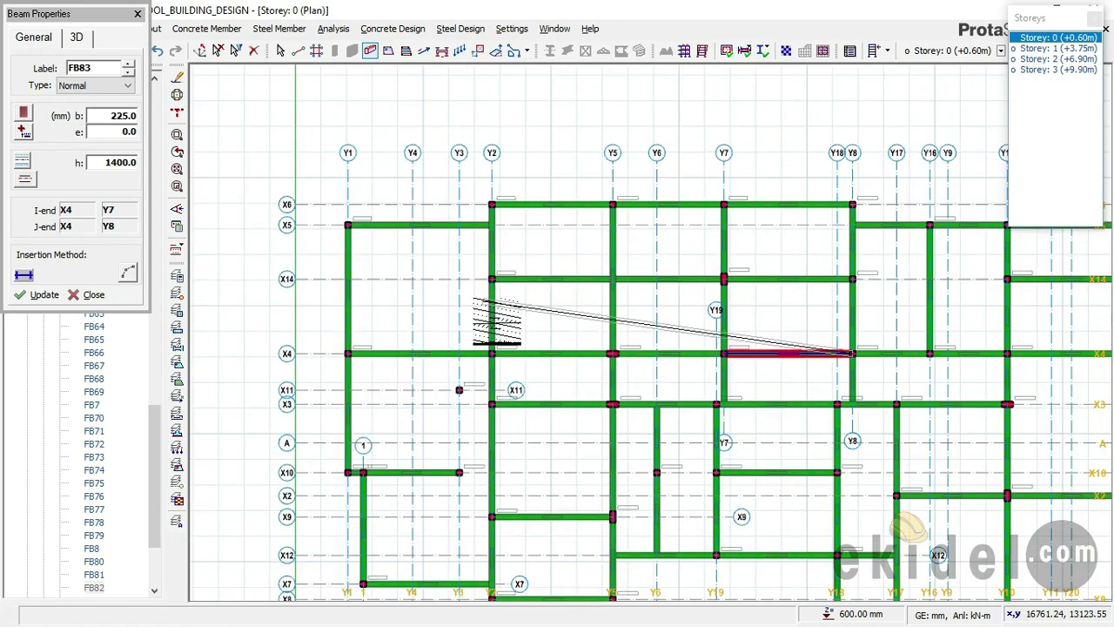
right_click(477, 303)
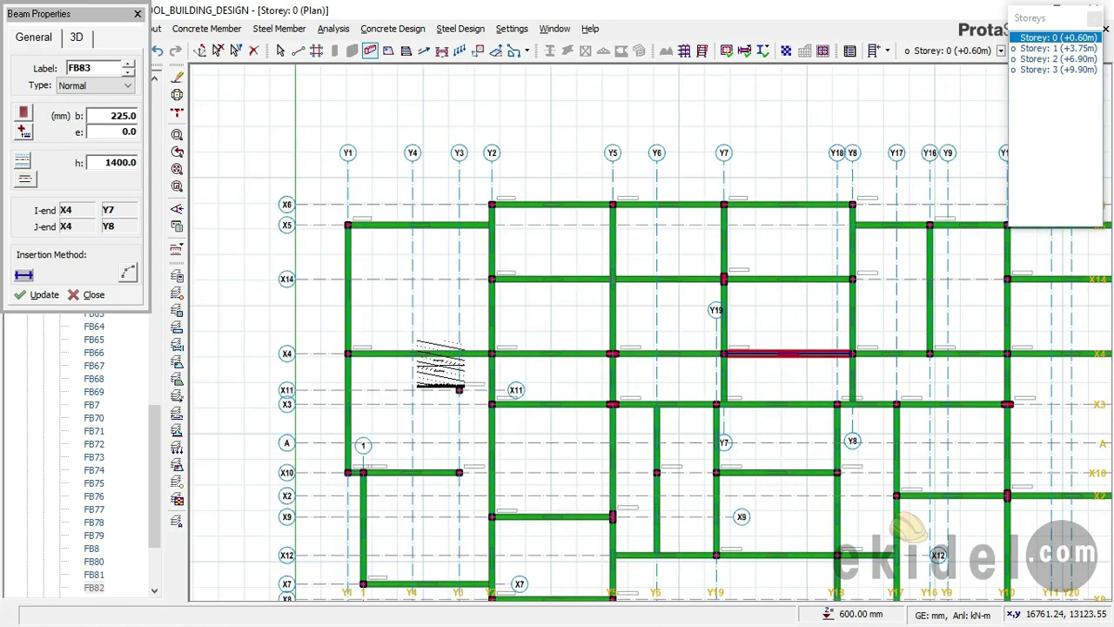
Check the Storey 1 layout, and insert the Storey 0 beam along axis X10 from column 1C22 at Y3 to axis Y2
click(1053, 49)
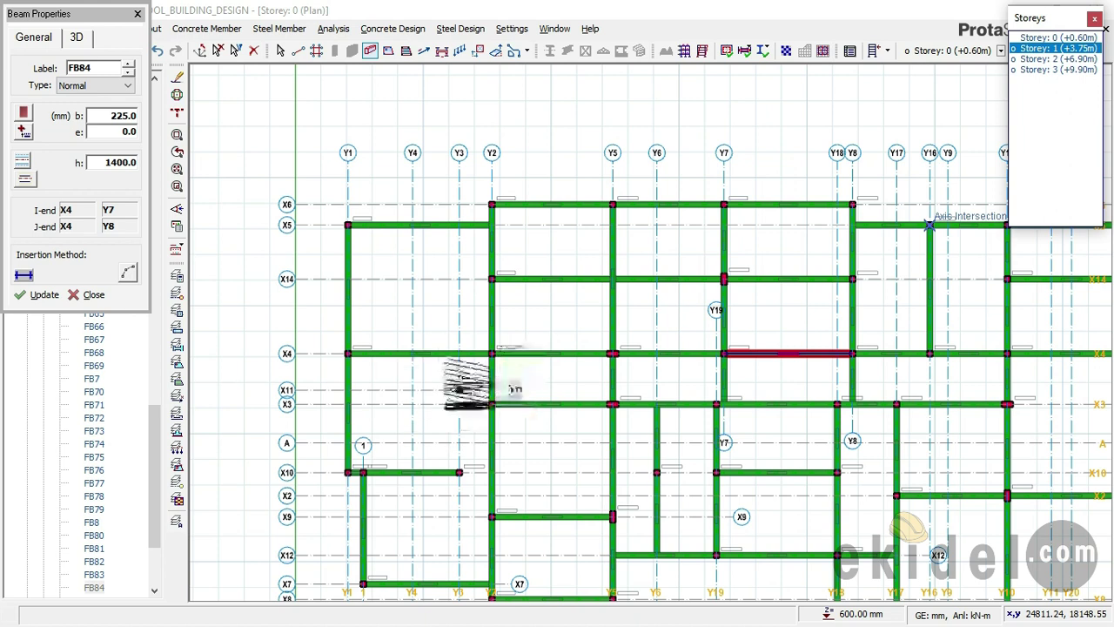
key(Escape)
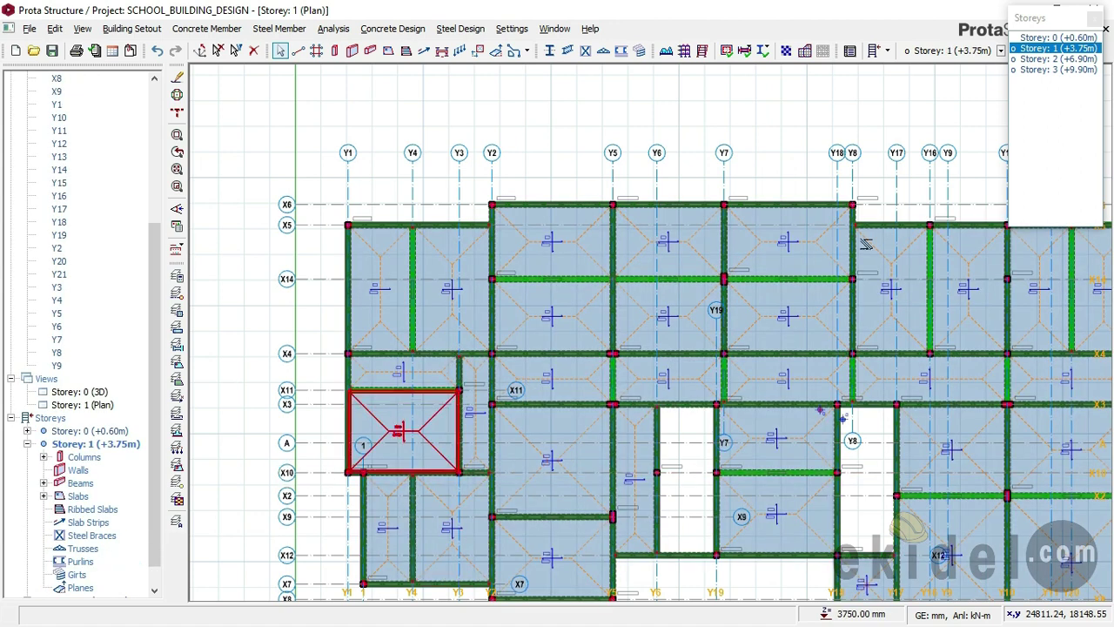
click(1058, 37)
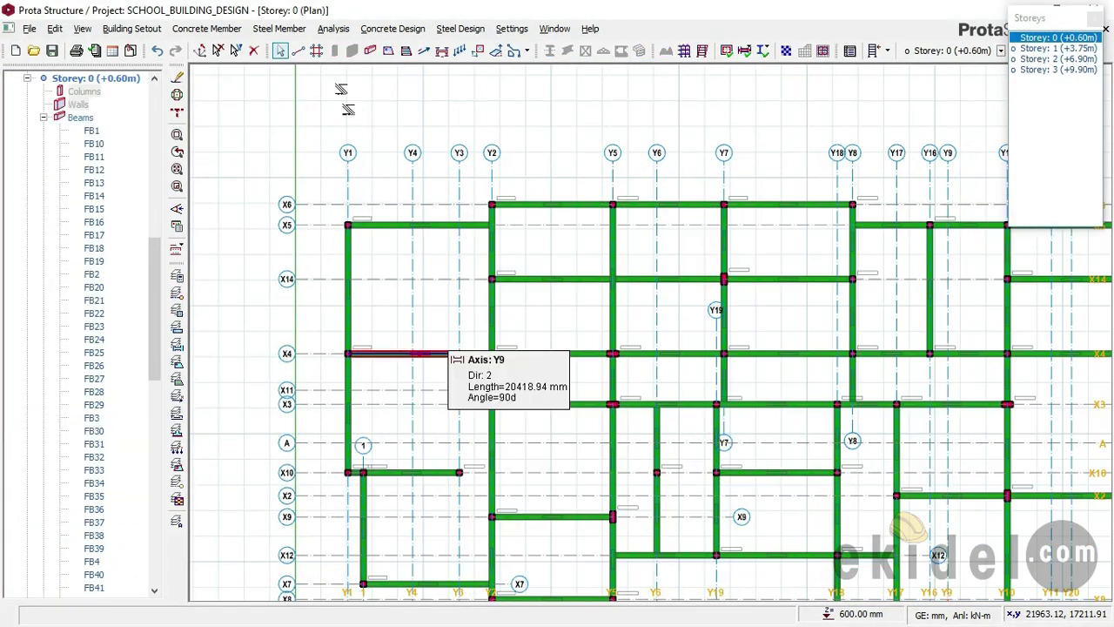
click(370, 50)
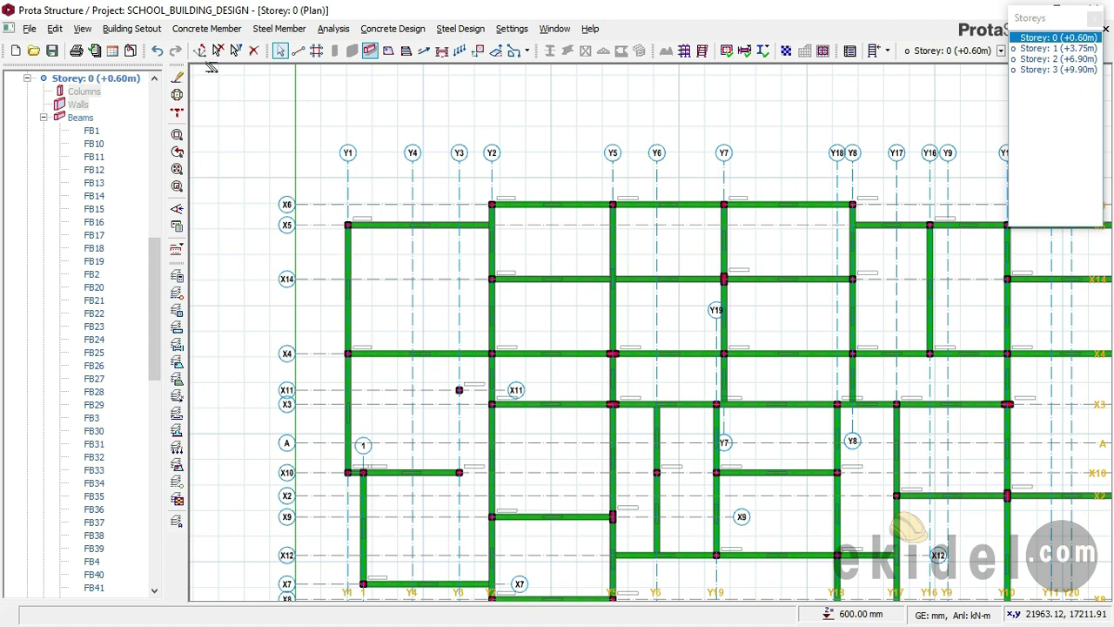
click(218, 29)
click(232, 79)
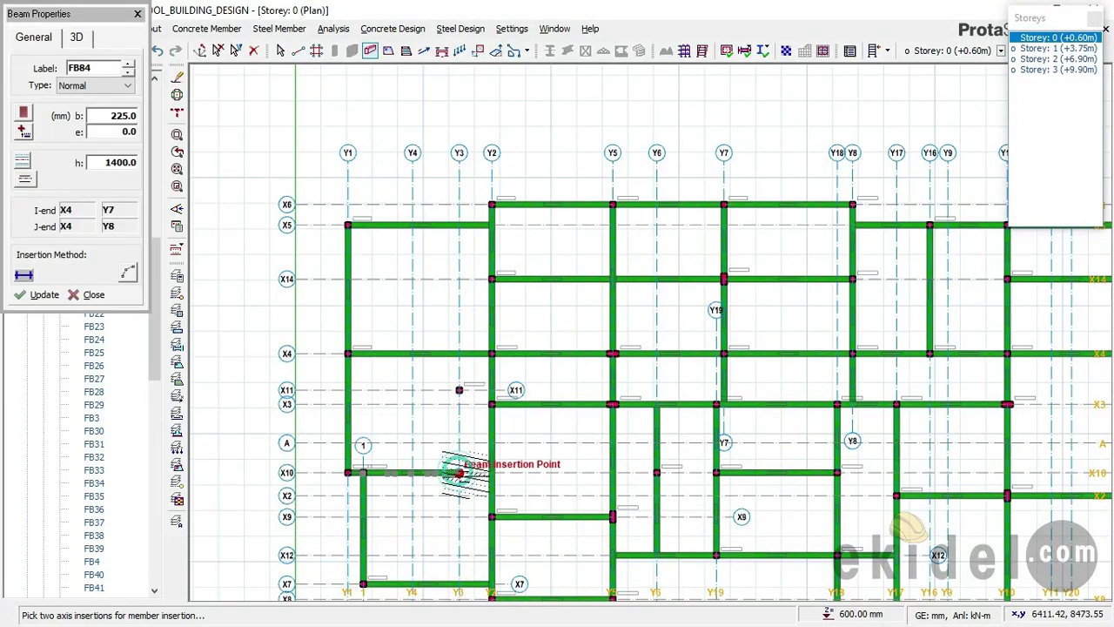
scroll(475, 470, up, 3)
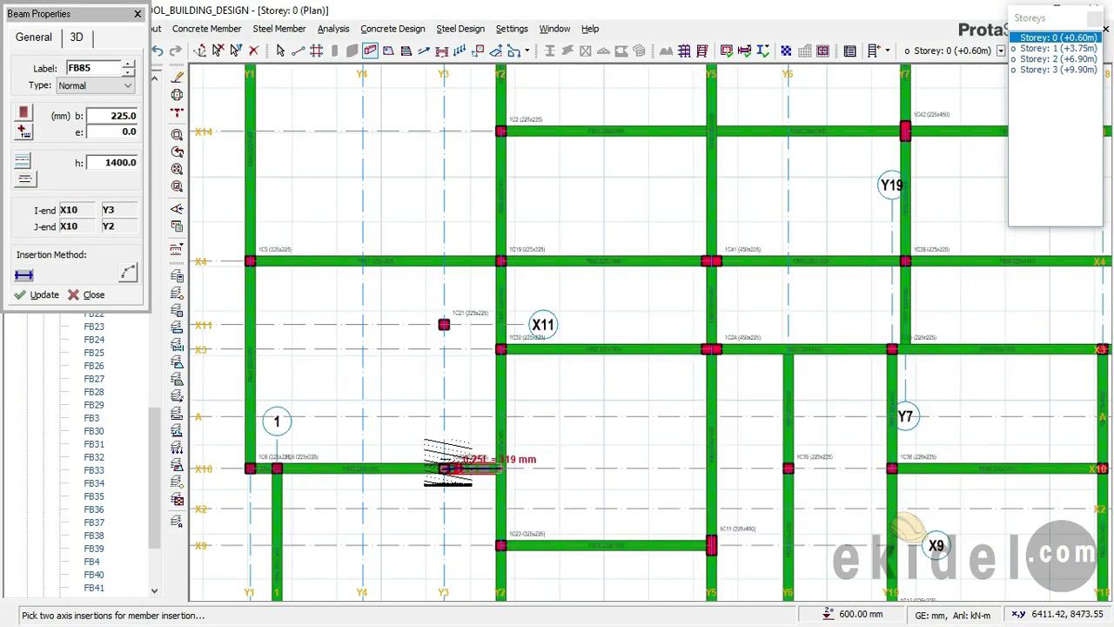
Insert consecutive beams along axis Y3 from X10 to X11 and from X11 to X4
click(444, 468)
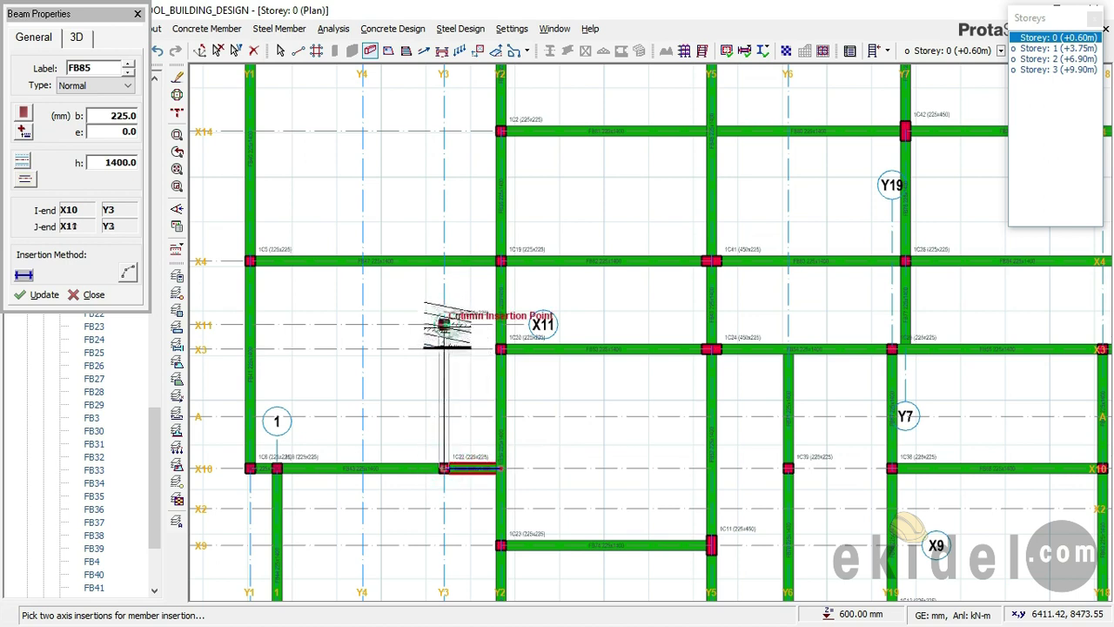
click(444, 325)
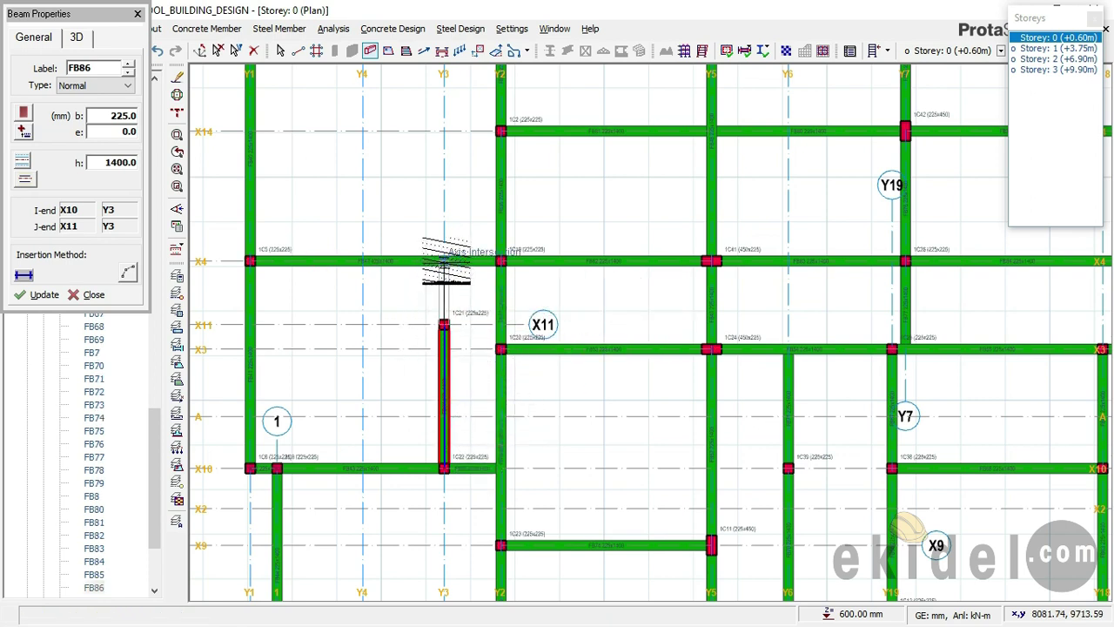
scroll(445, 261, up, 1)
click(444, 261)
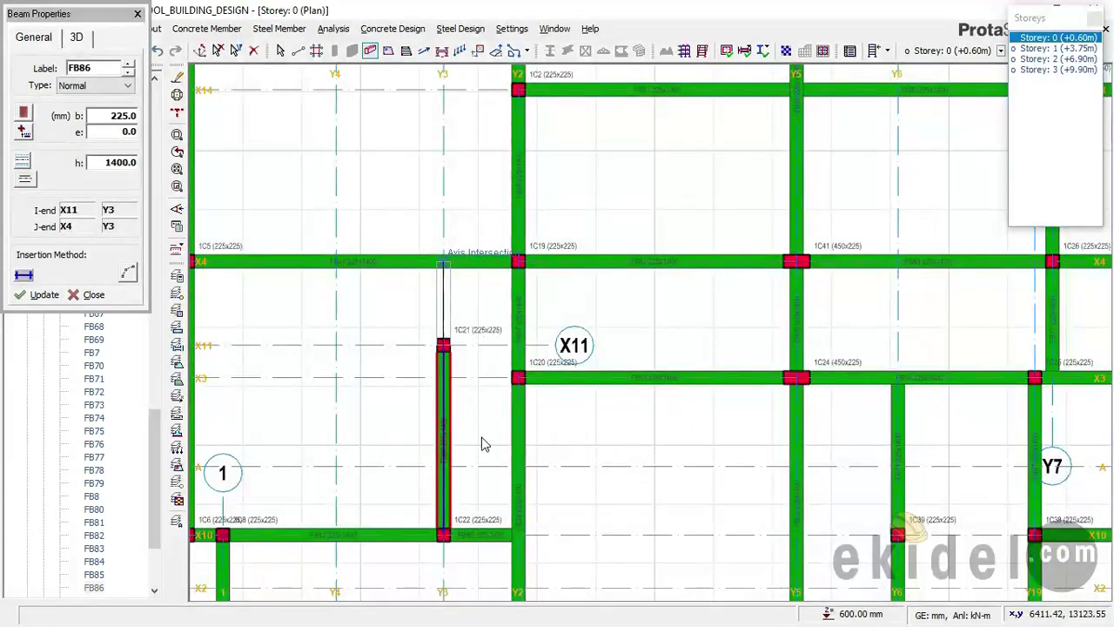
scroll(484, 444, down, 2)
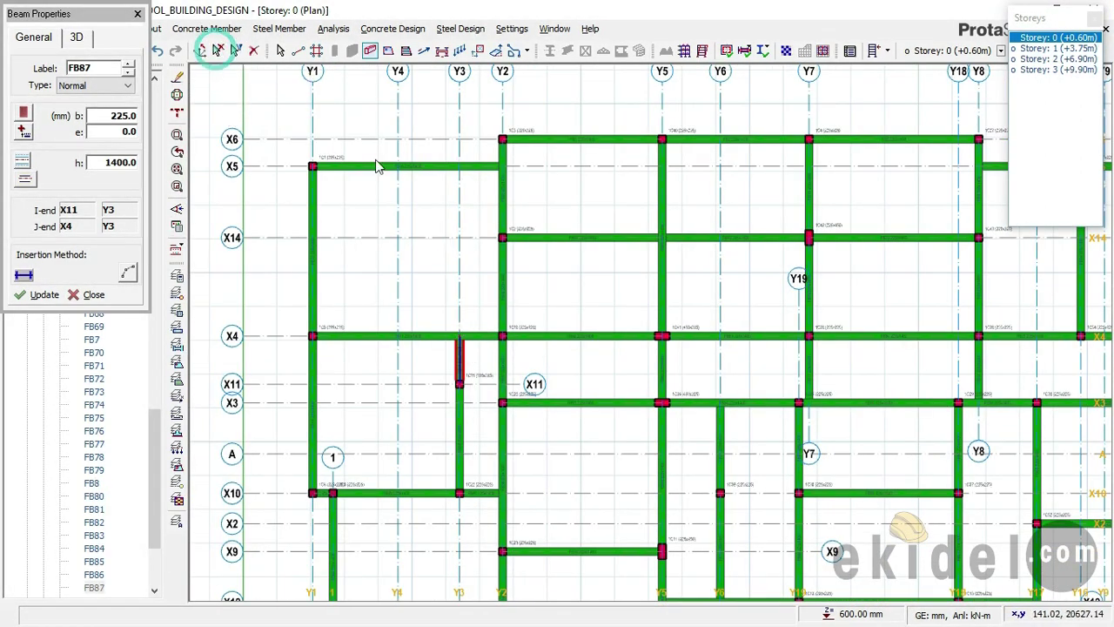
key(Escape)
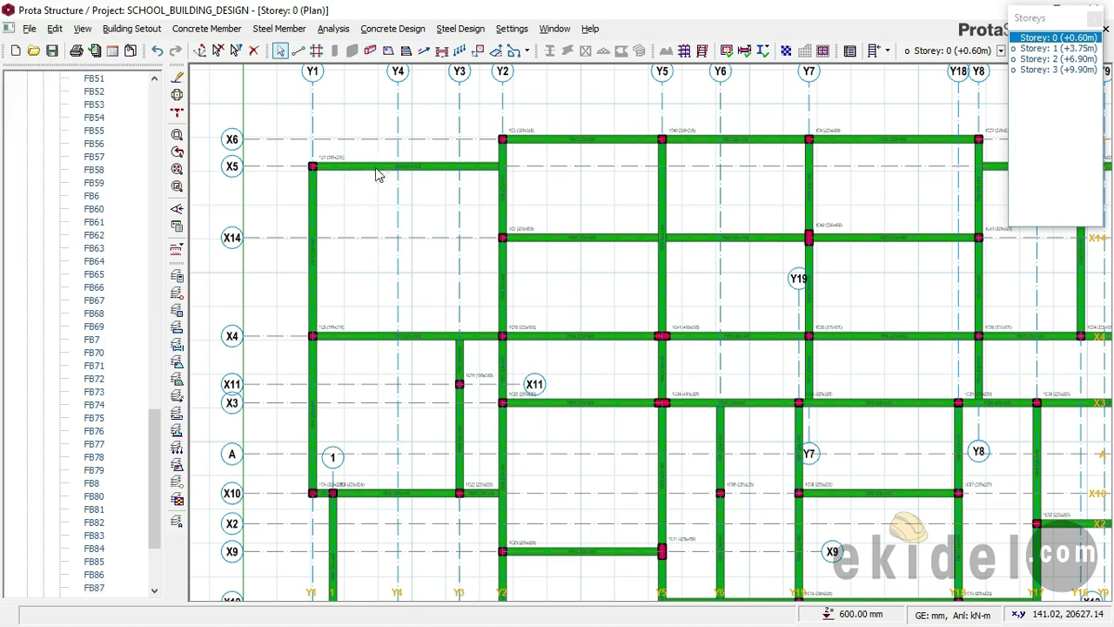
Examine the whole Storey 0 plan for column bays that still lack a foundation beam
mouse_move(374, 170)
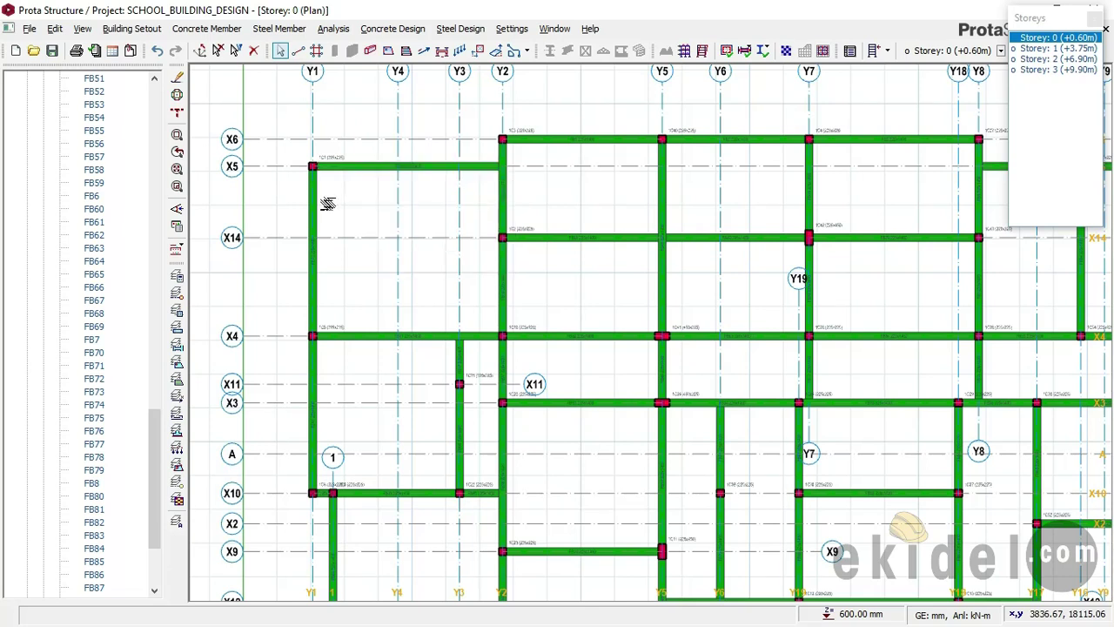
mouse_move(318, 211)
scroll(367, 202, down, 2)
scroll(367, 233, down, 1)
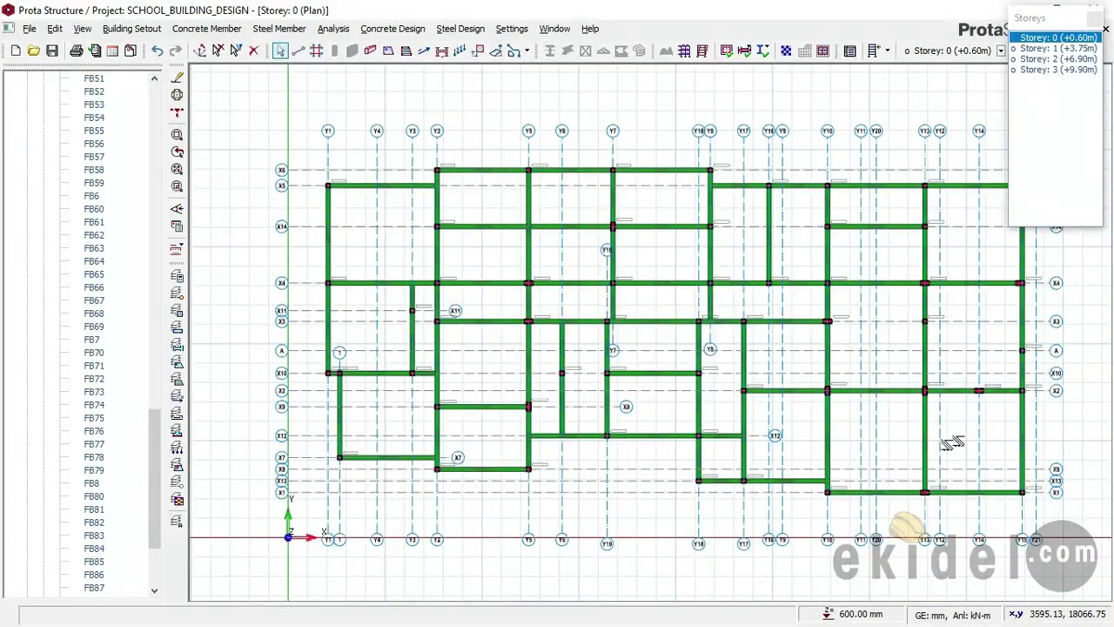
mouse_move(926, 445)
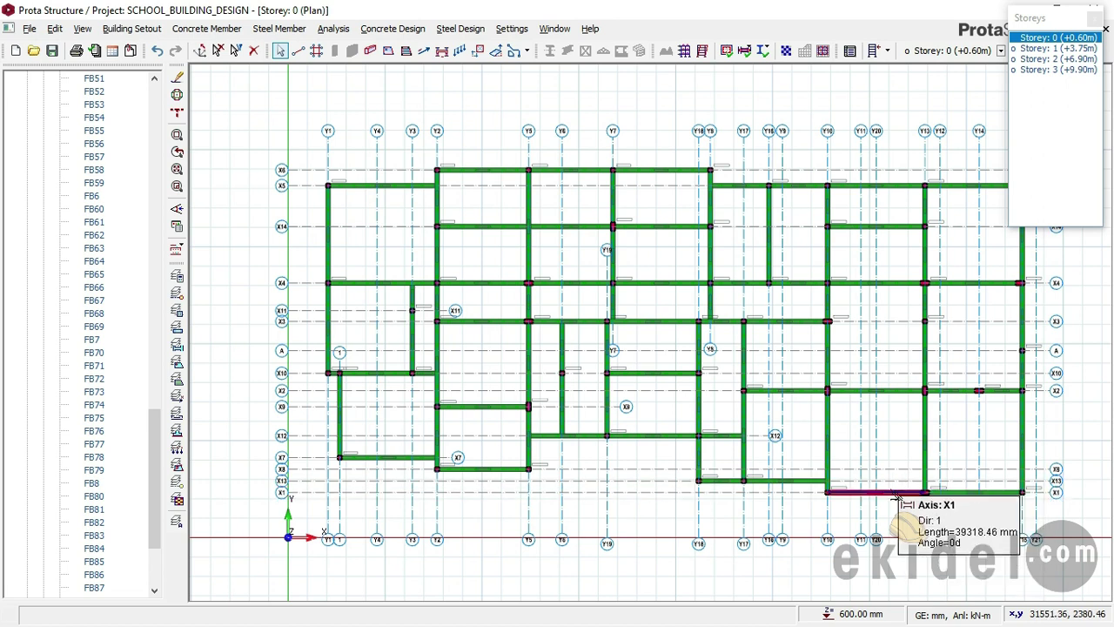
mouse_move(895, 497)
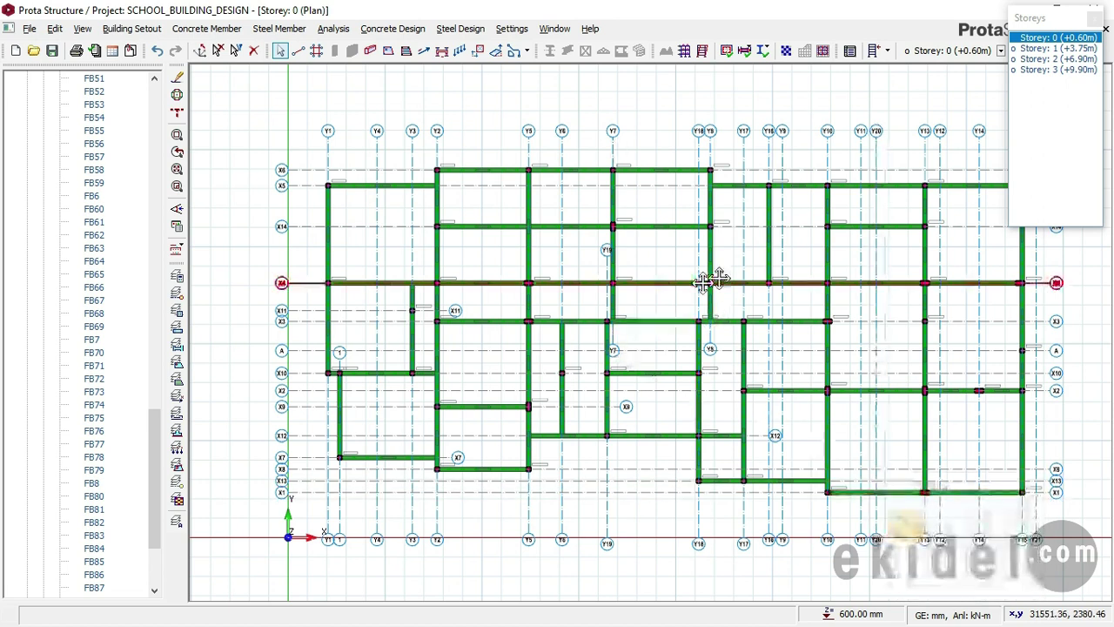
middle_drag(709, 283, 606, 293)
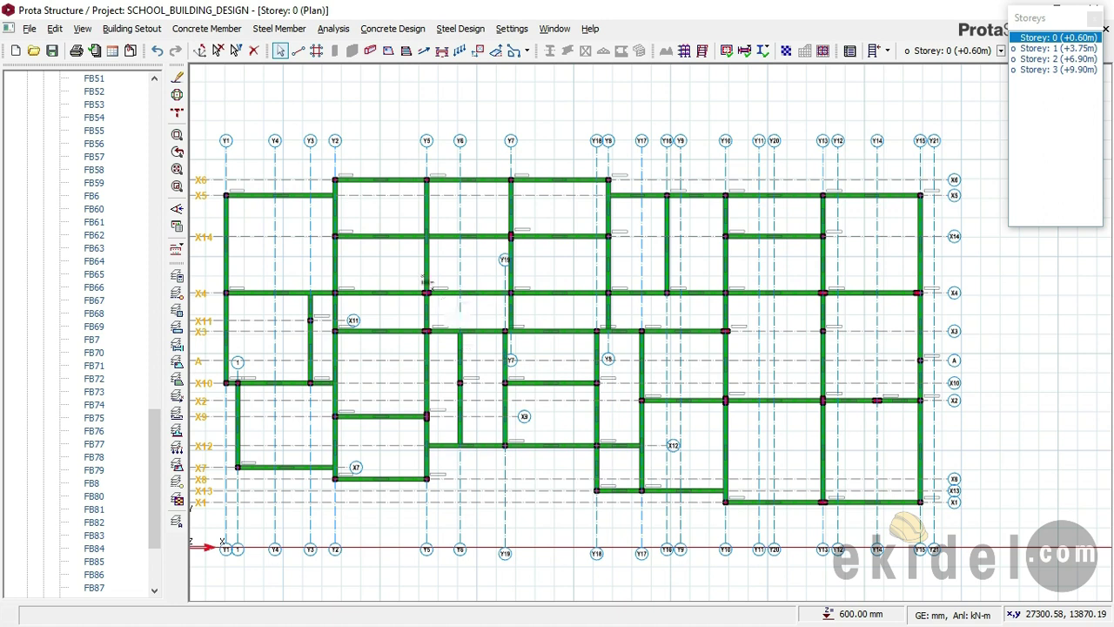
Insert a beam along axis X10 between column 1C38 at Y19 and column 1C39 at Y6
scroll(452, 380, up, 3)
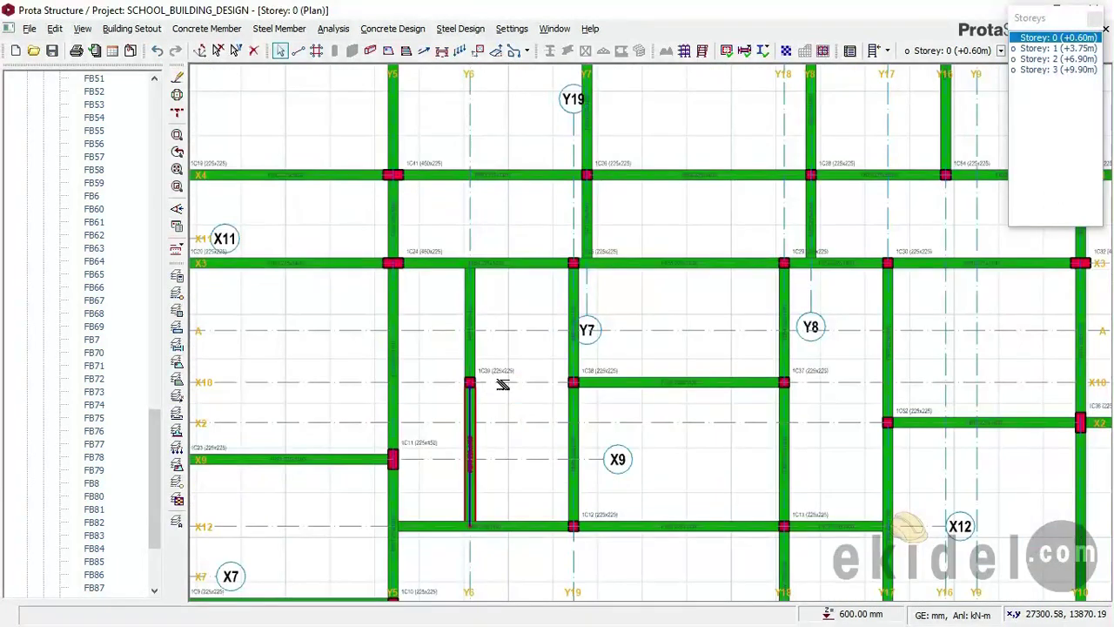
scroll(479, 381, up, 1)
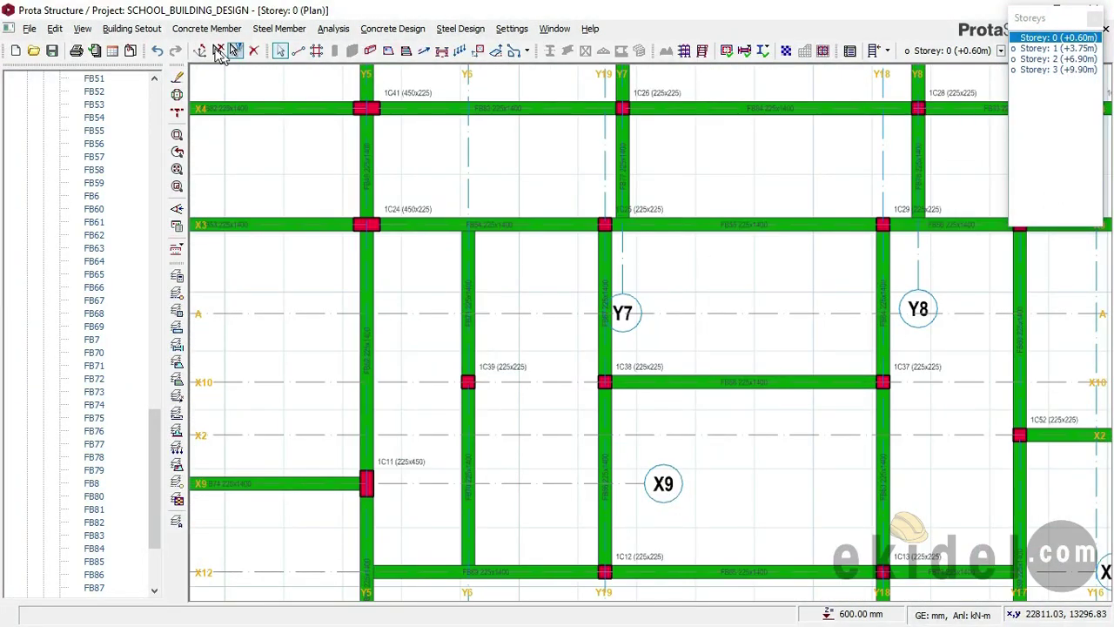
click(213, 31)
click(223, 76)
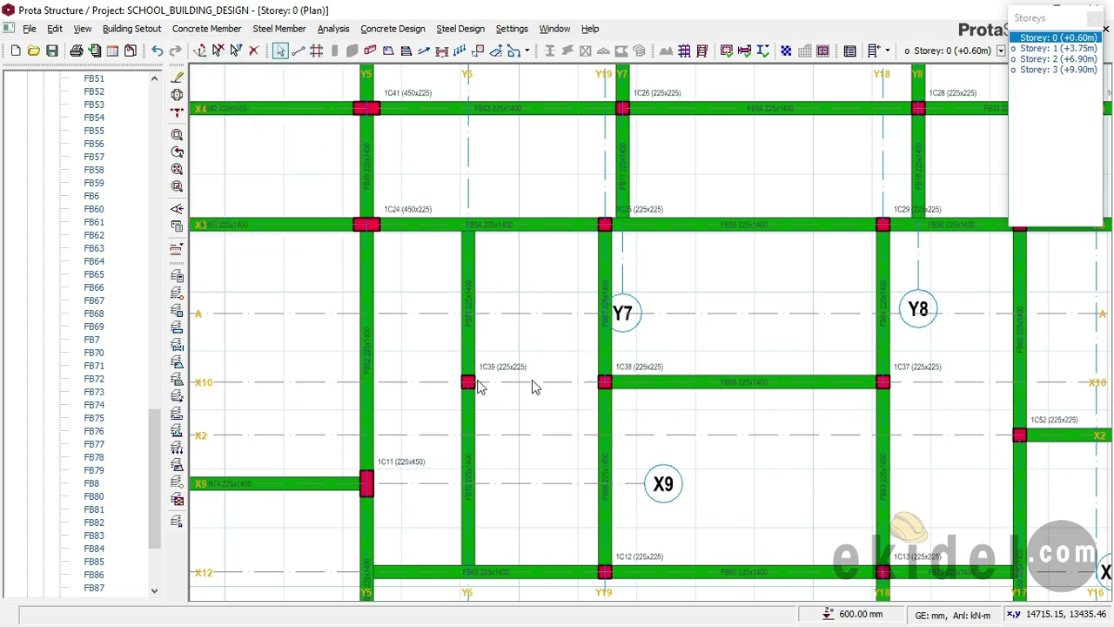
click(605, 381)
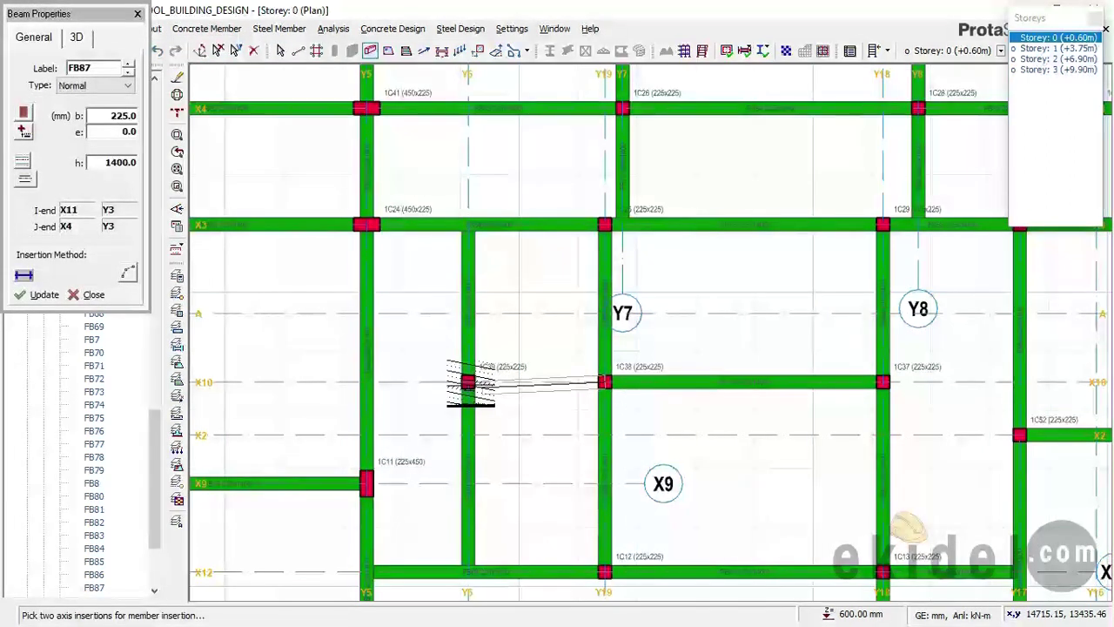
click(470, 382)
click(498, 302)
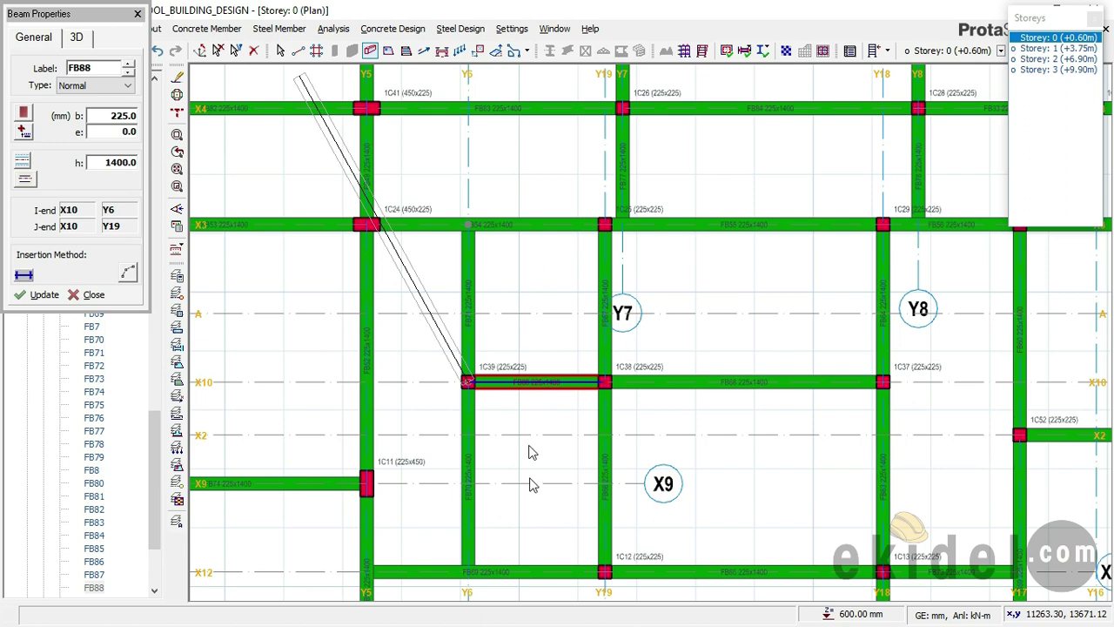
key(Escape)
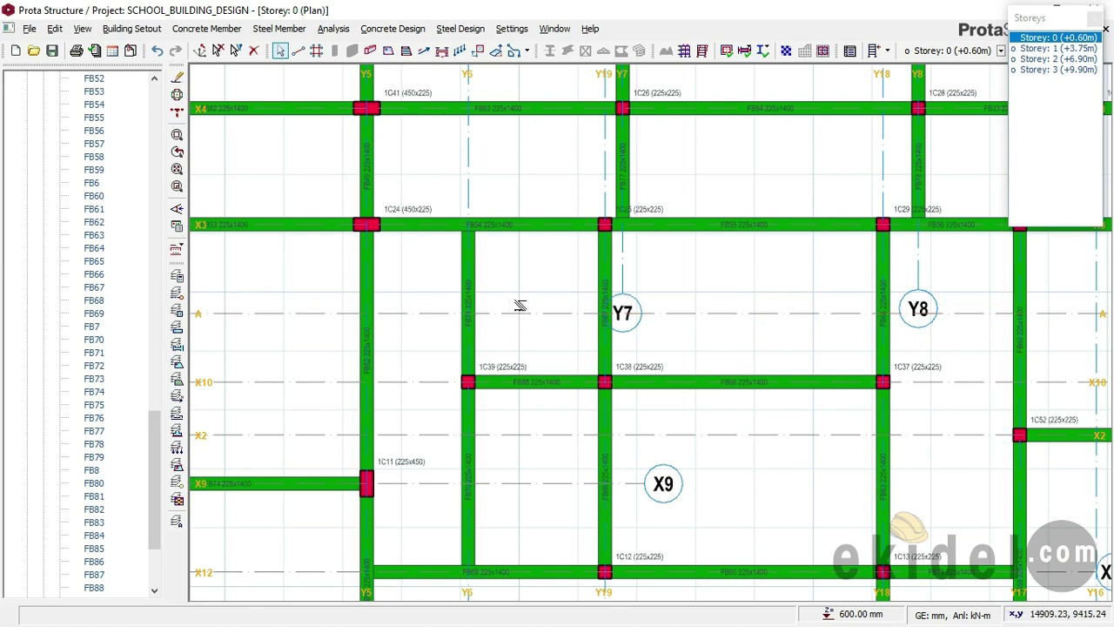
Insert a beam along axis X3 from the column at Y10 to the column at Y13
scroll(520, 305, down, 3)
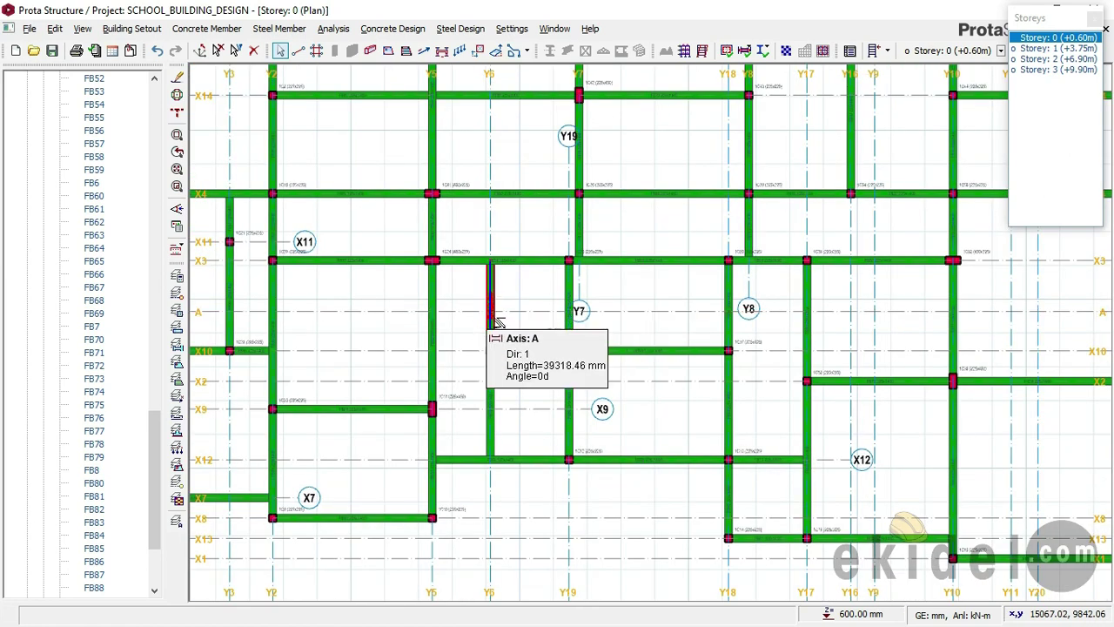
scroll(496, 314, down, 2)
scroll(540, 265, down, 3)
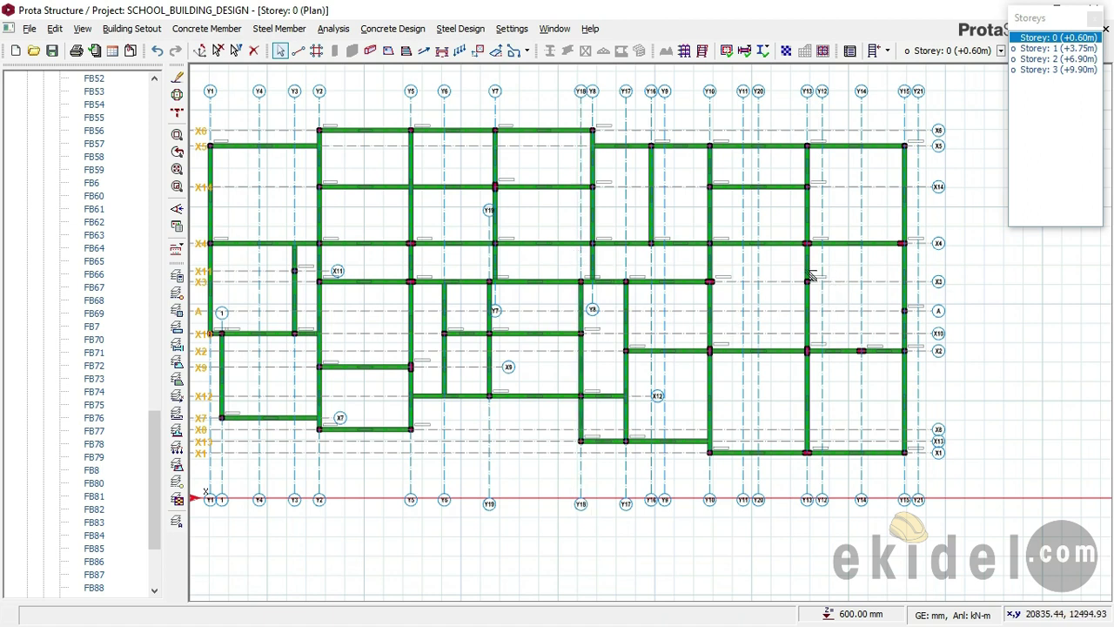
scroll(757, 277, up, 2)
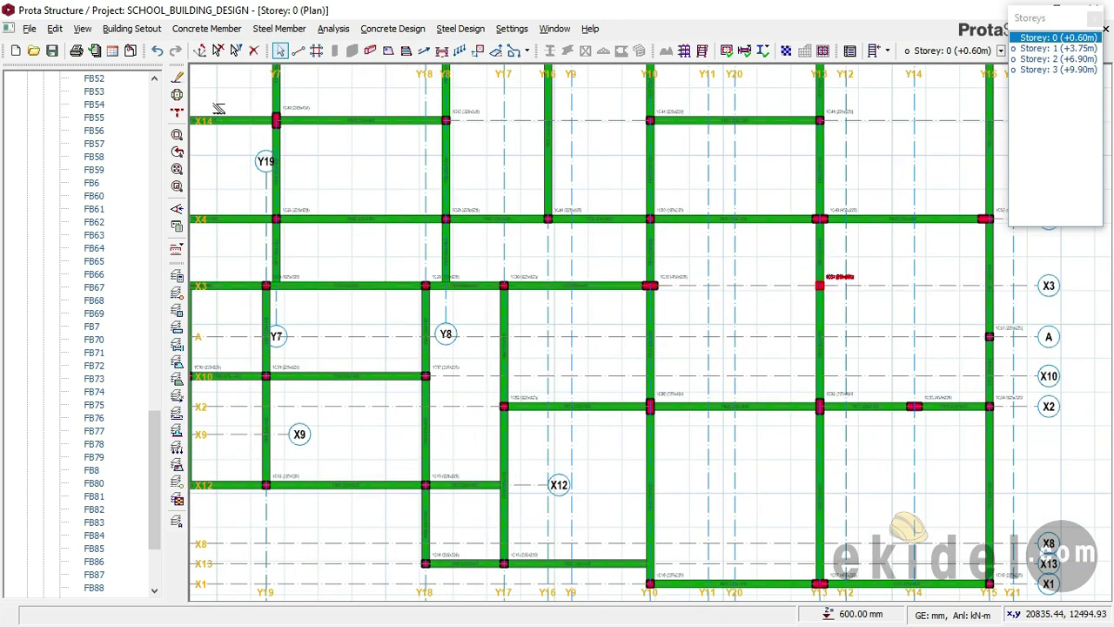
click(219, 28)
click(209, 76)
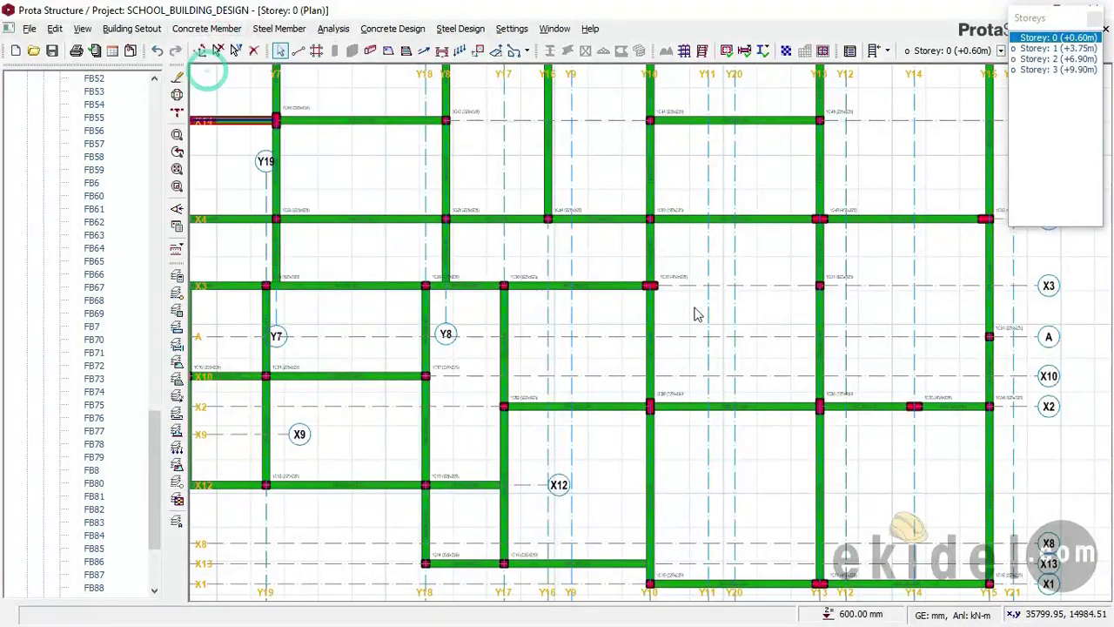
click(649, 286)
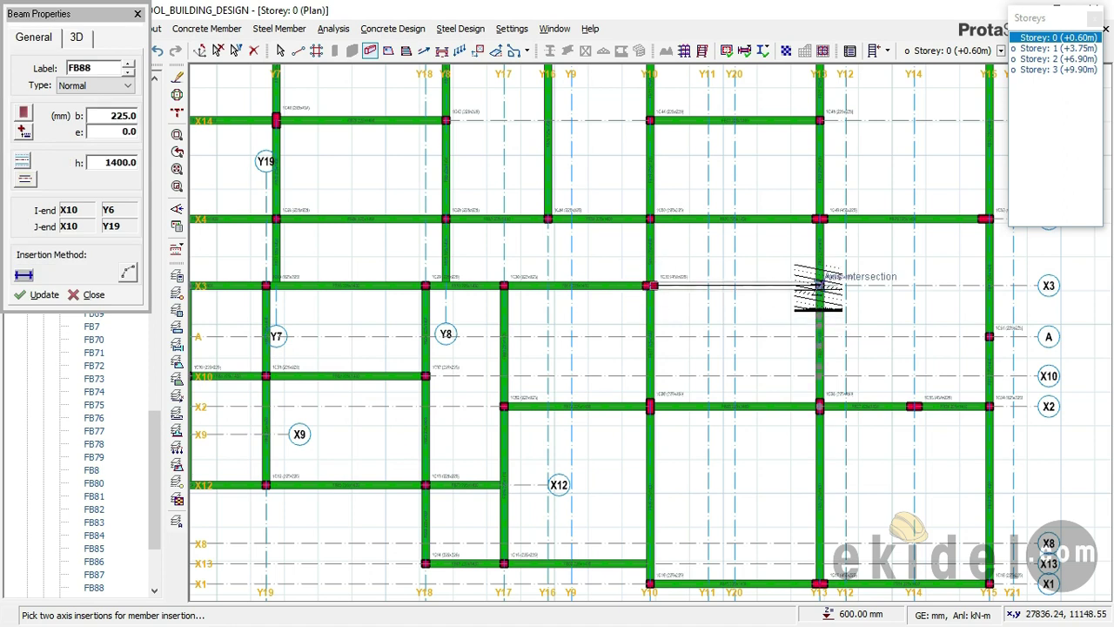
click(818, 289)
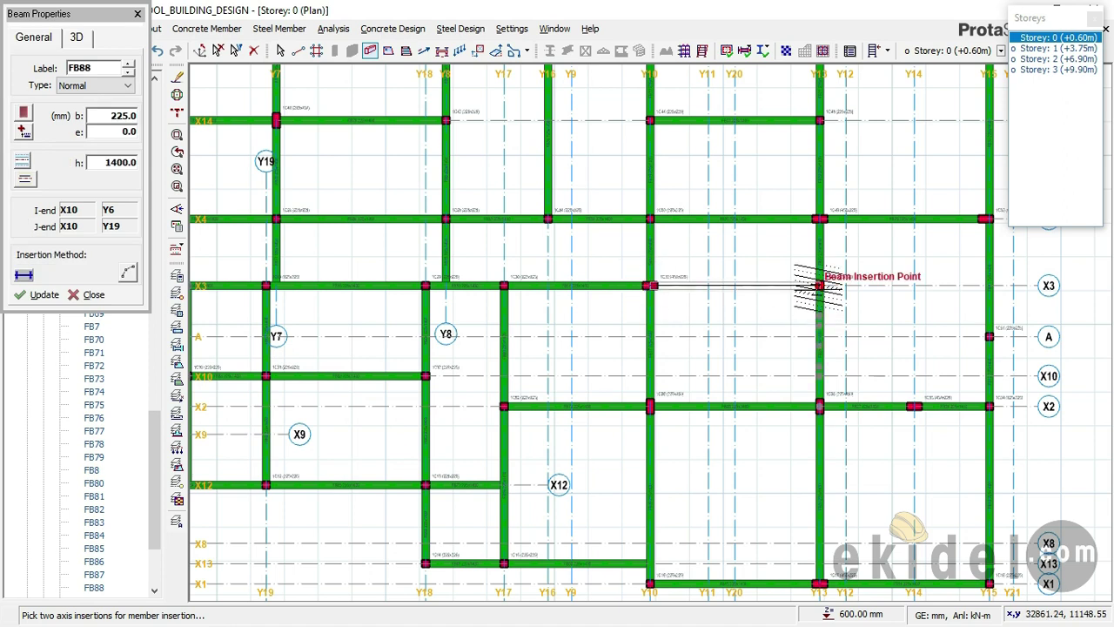
click(739, 308)
scroll(748, 309, down, 1)
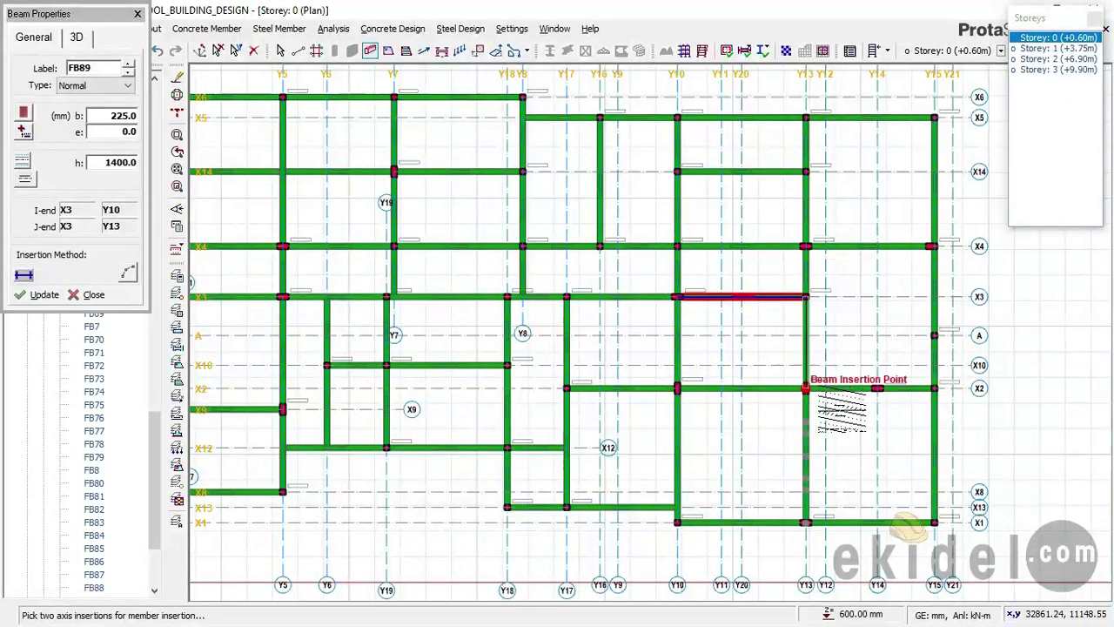
scroll(835, 330, down, 1)
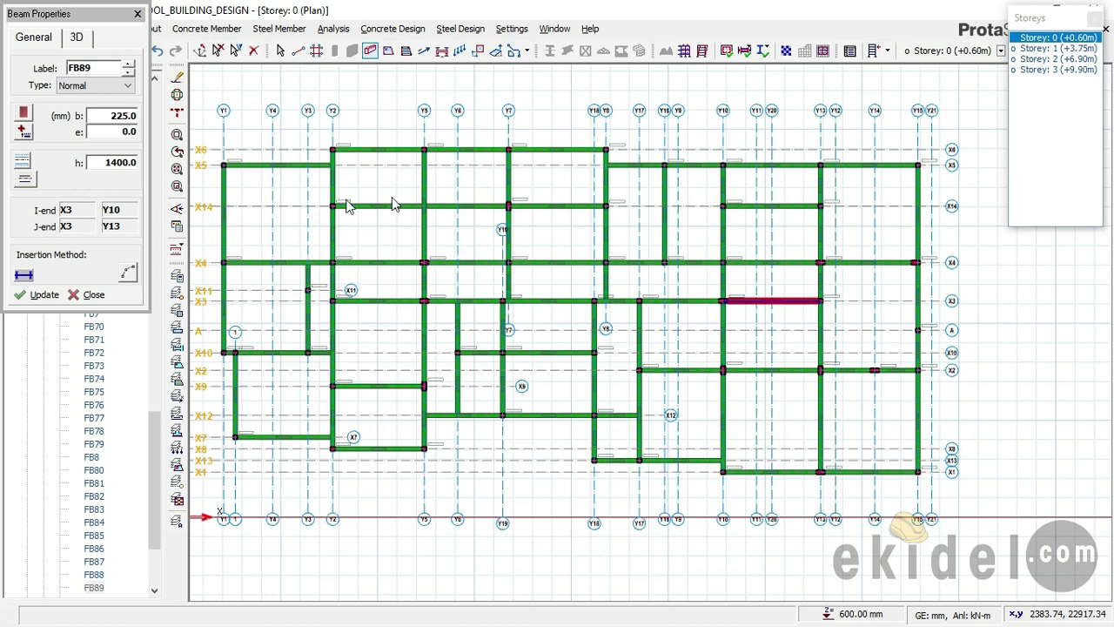
key(Escape)
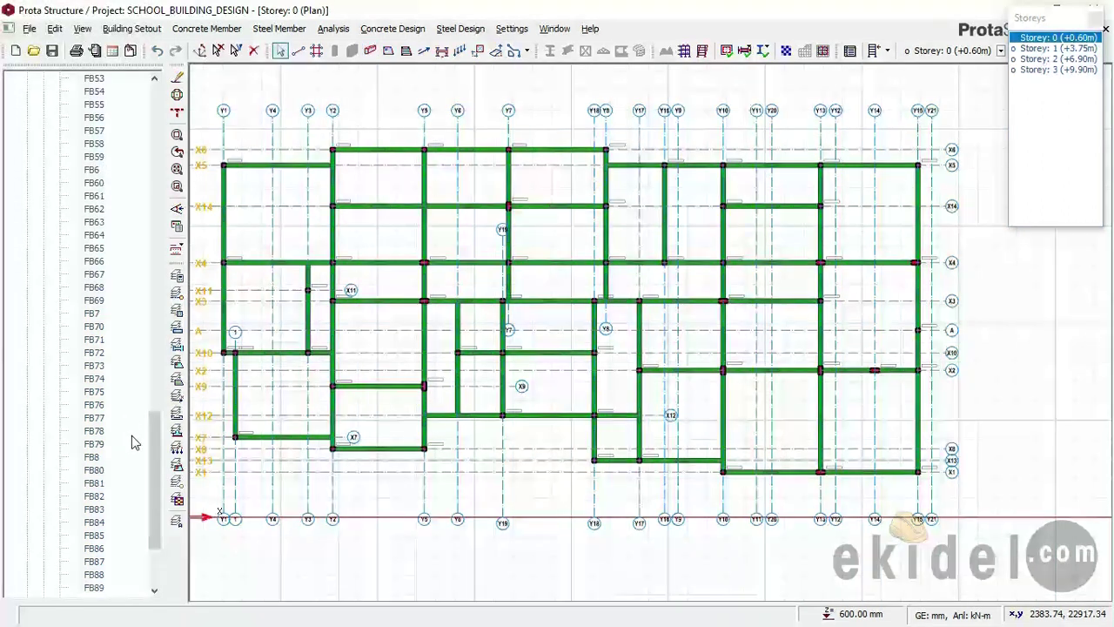
Inspect the inserted foundation beams around the base of the building in the Storey 0 3D view
drag(151, 439, 152, 182)
double_click(79, 261)
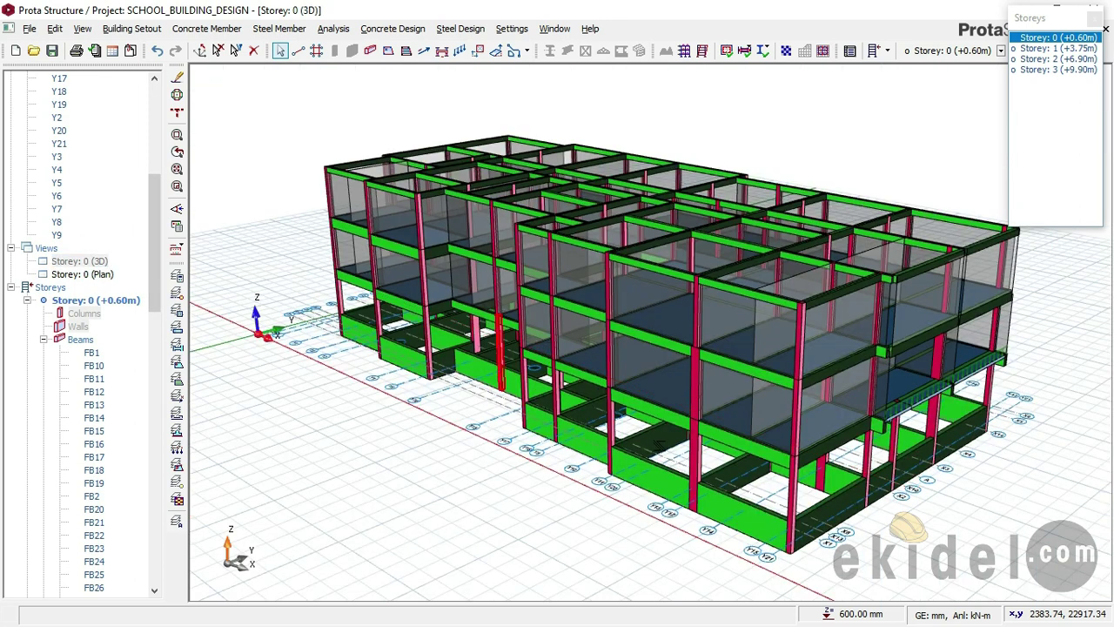
scroll(692, 387, up, 5)
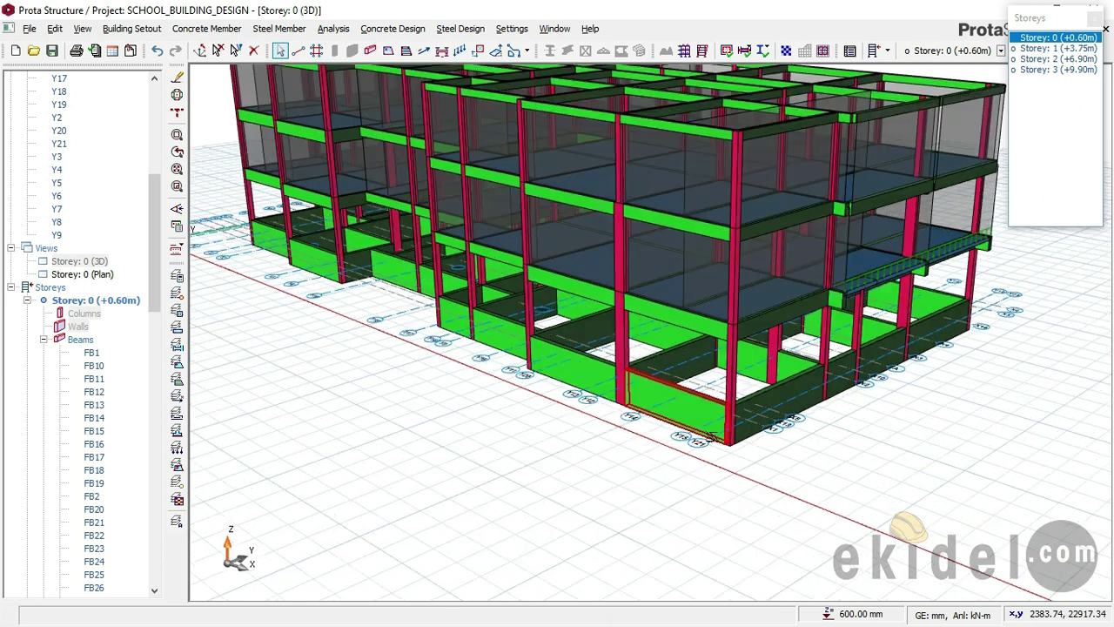
middle_drag(696, 407, 687, 401)
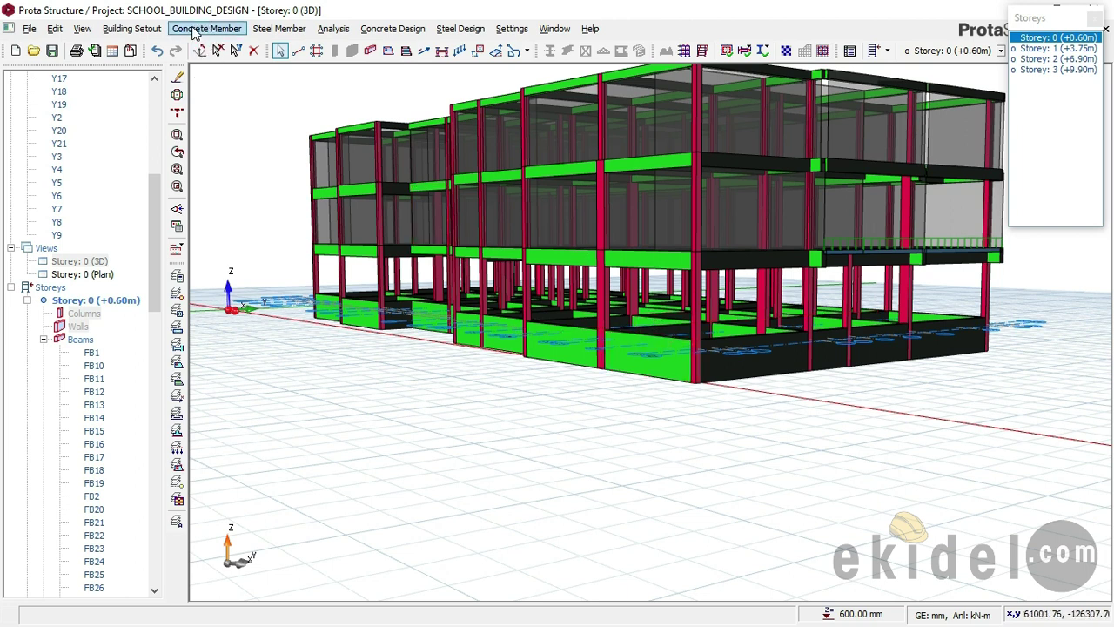
Set the height of storey 1 to 3300 mm in the storey settings, accepting that the building analysis results are invalidated
click(131, 29)
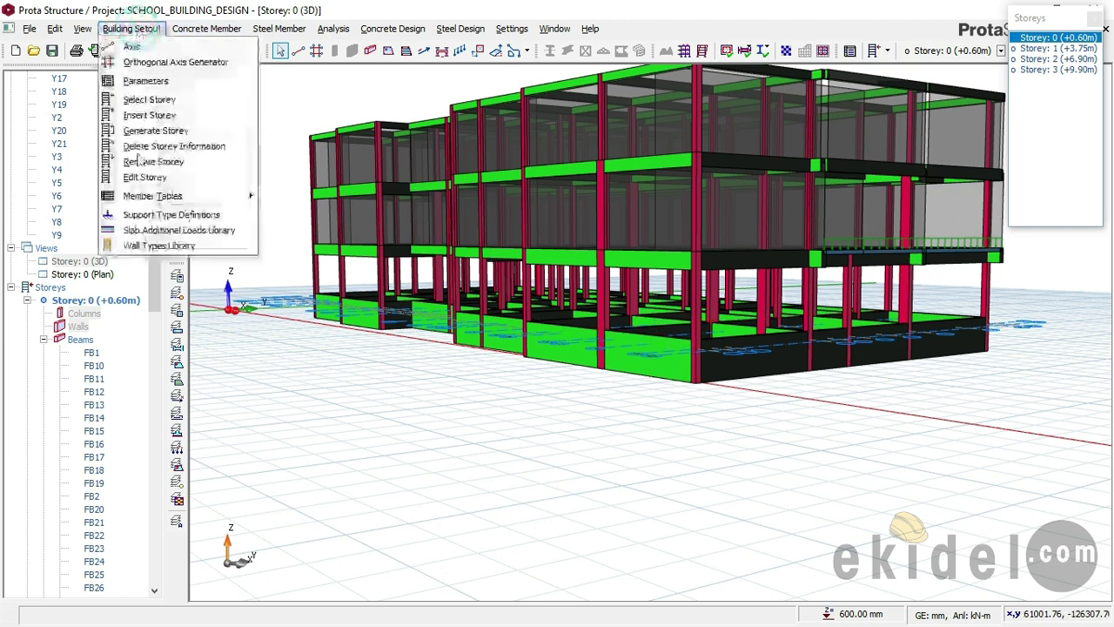
click(144, 178)
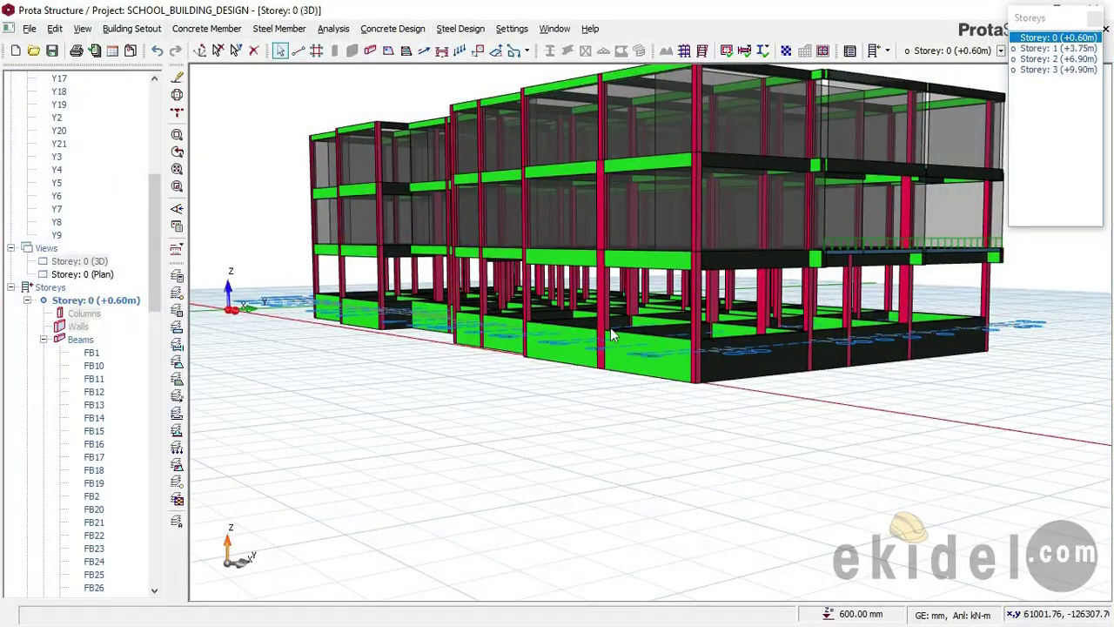
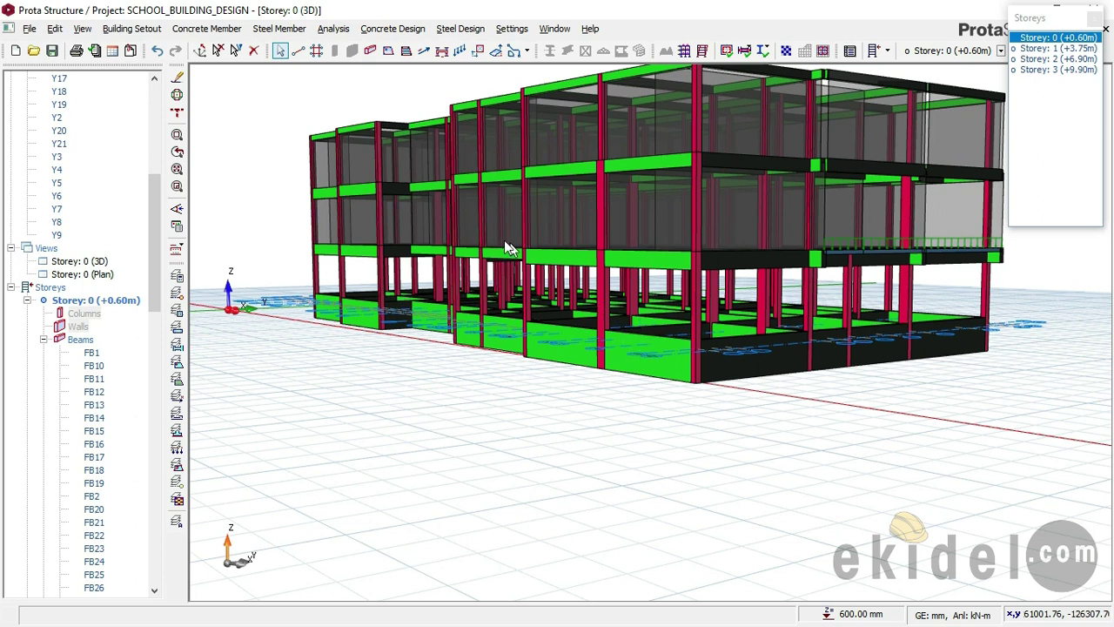
click(132, 29)
click(162, 46)
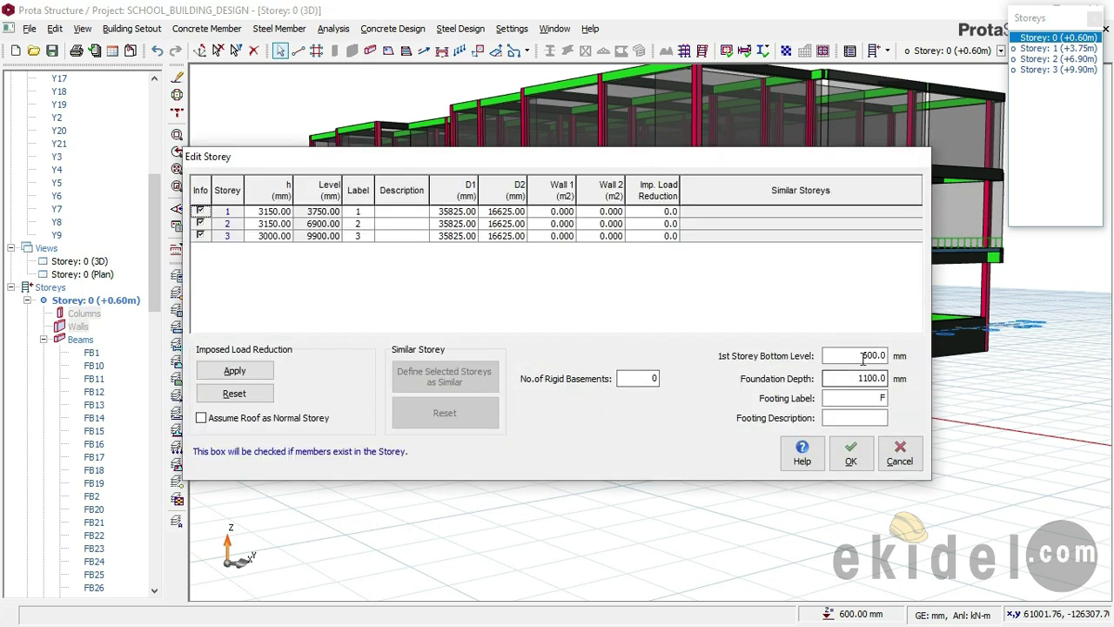
click(864, 356)
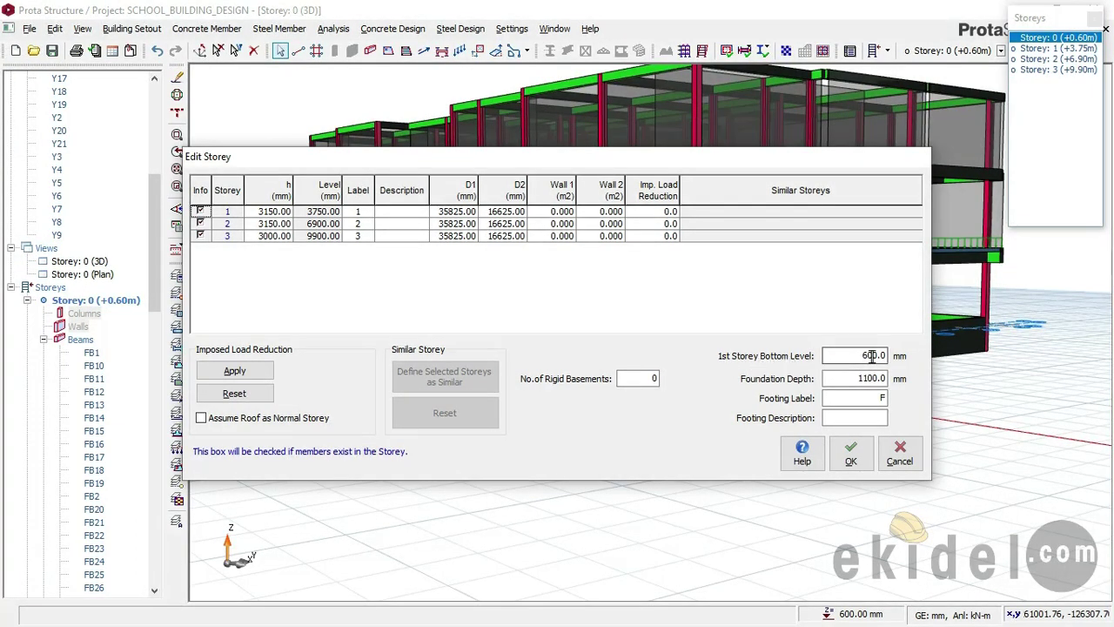
click(273, 212)
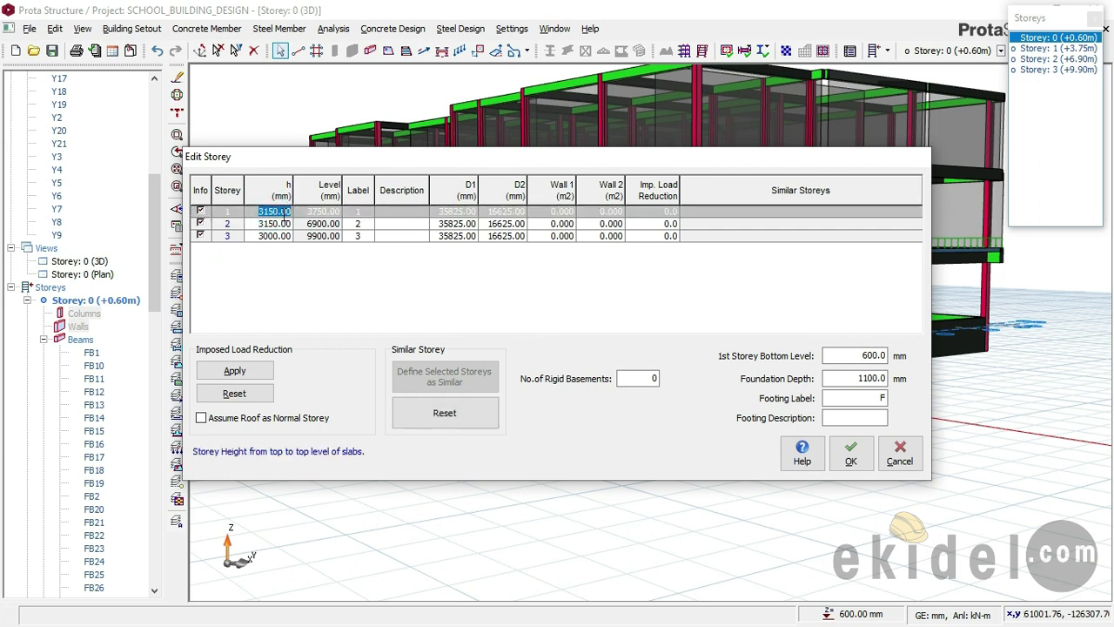
text(3)
text(200)
text(3)
click(855, 456)
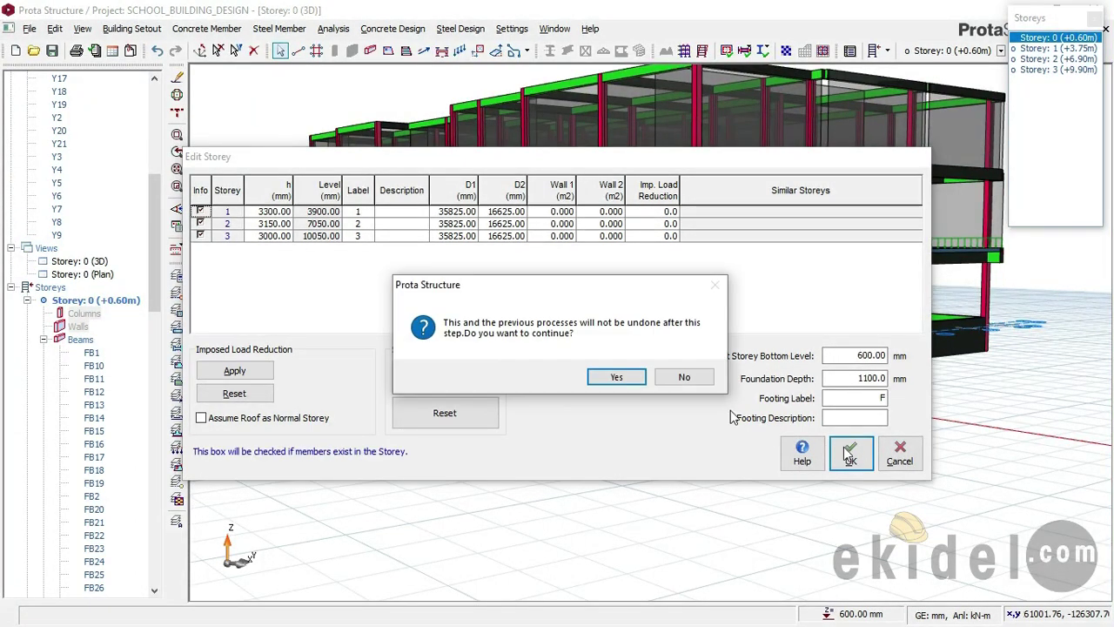
click(609, 377)
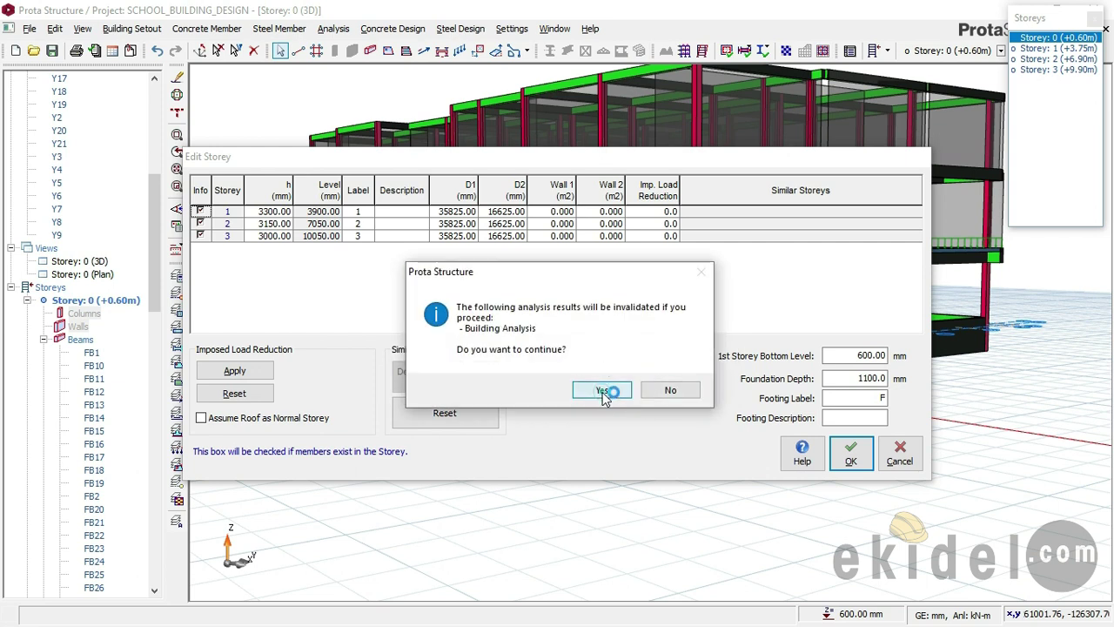
click(603, 392)
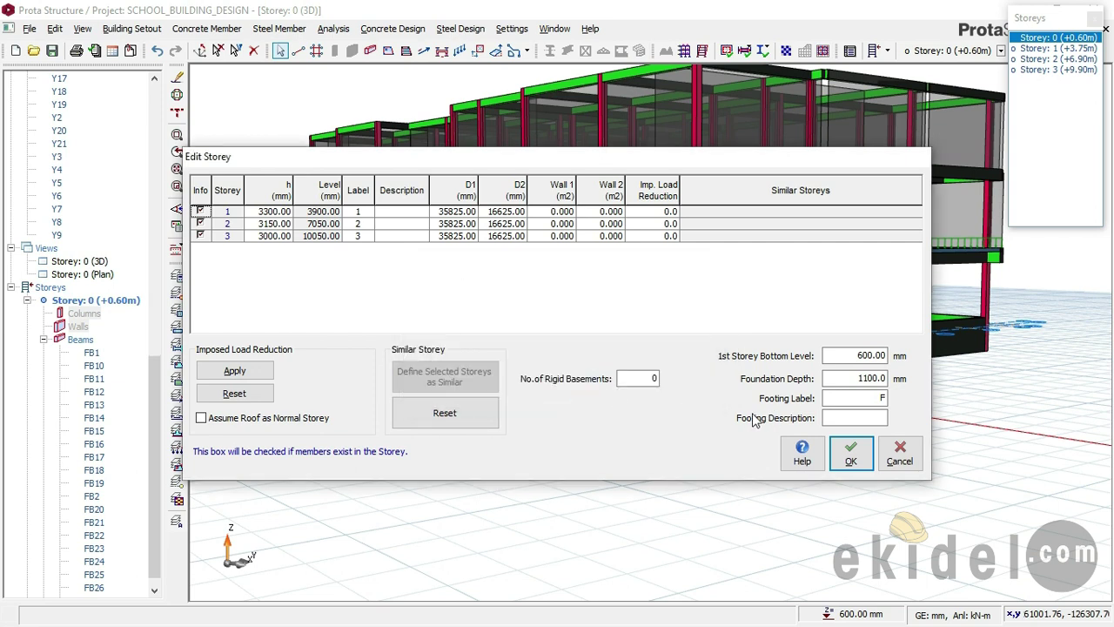
click(902, 453)
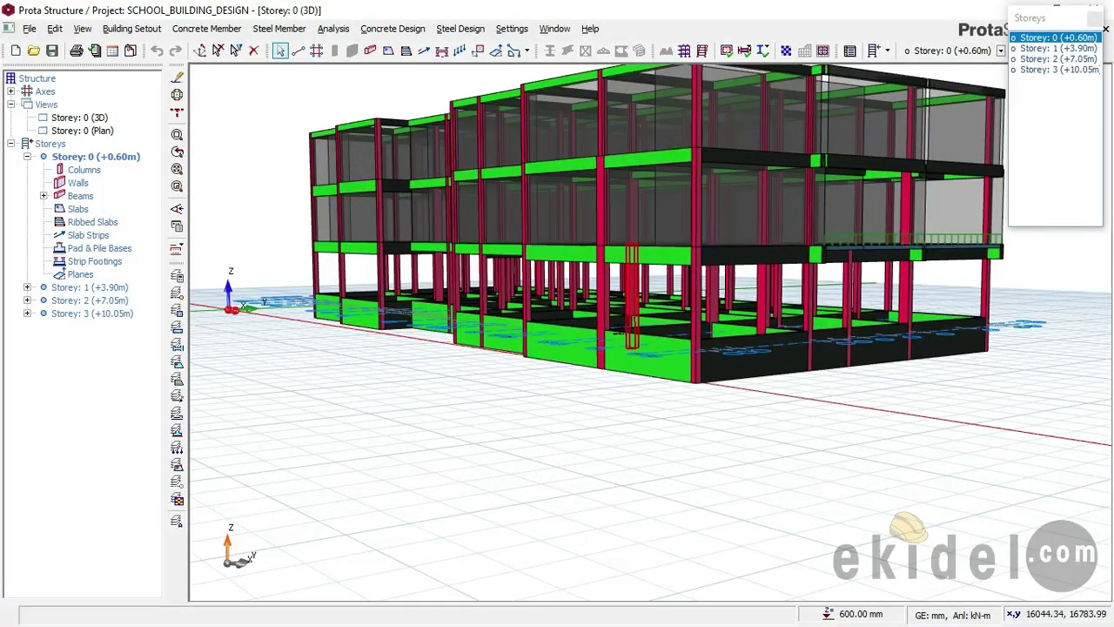
Start inserting a slab on the Storey 0 plan with a depth of 200 mm and a concrete cover of 50 mm
mouse_move(615, 398)
middle_down()
mouse_move(600, 363)
mouse_move(589, 373)
mouse_move(604, 385)
mouse_move(637, 368)
middle_up()
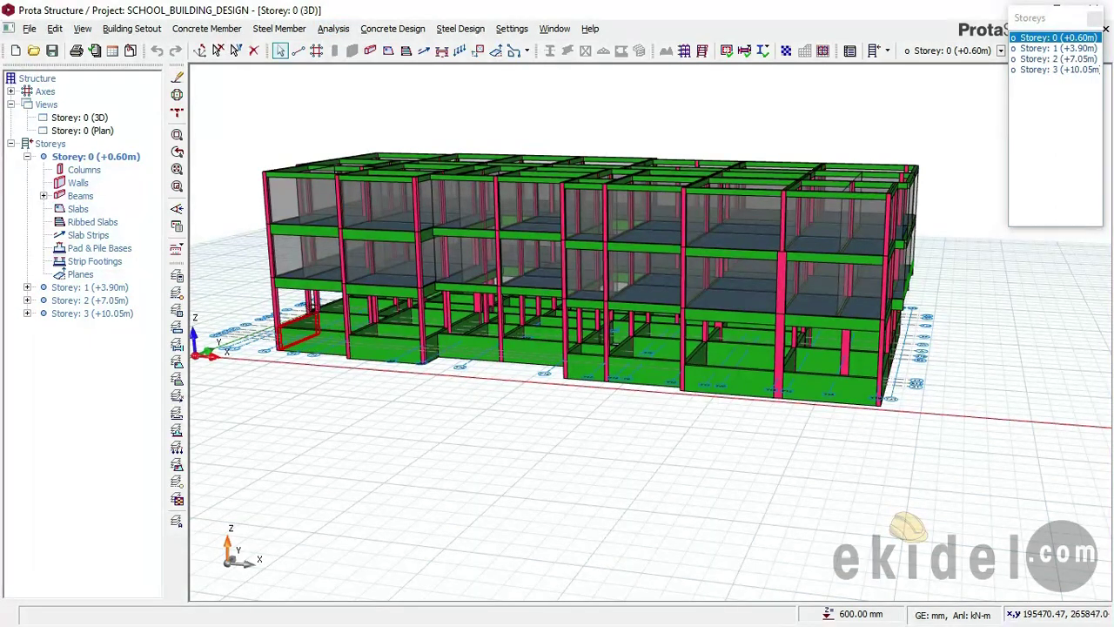
scroll(305, 304, up, 2)
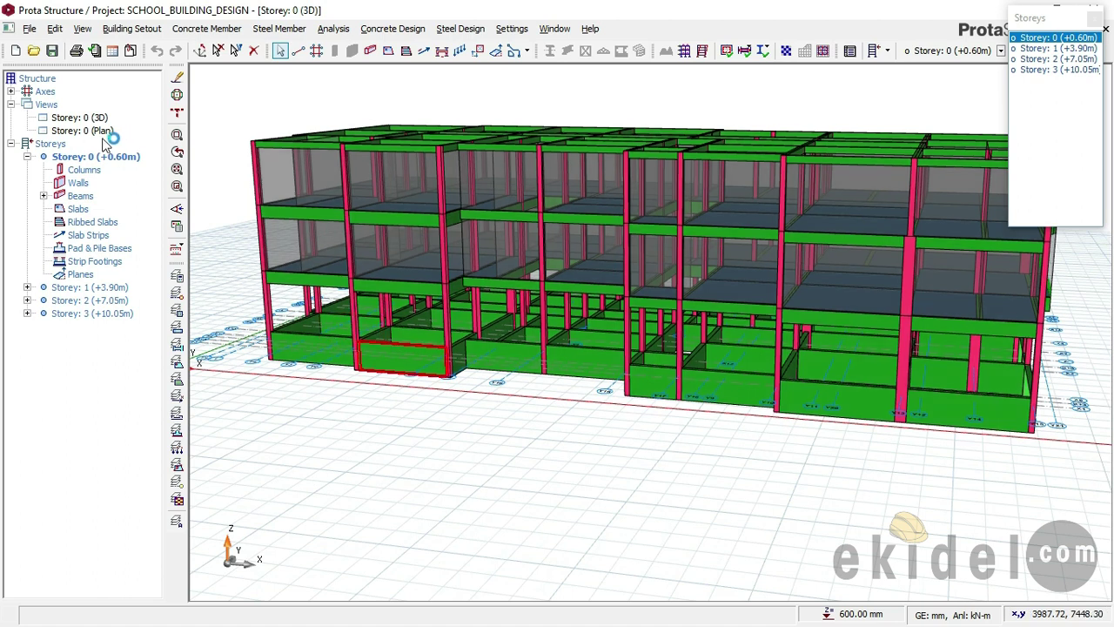
double_click(82, 130)
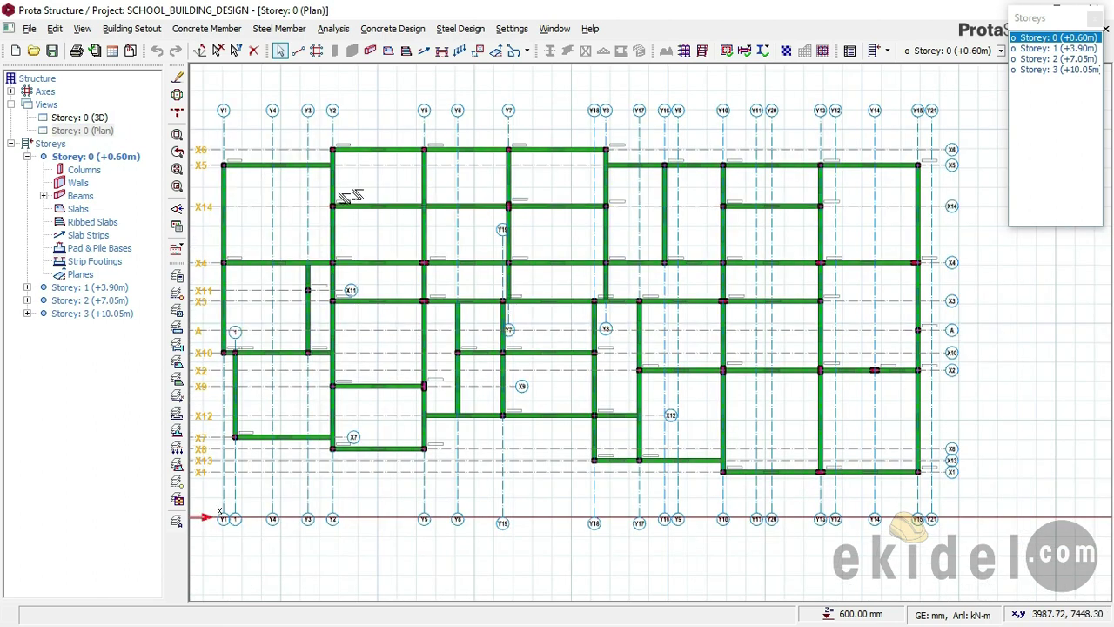
click(209, 28)
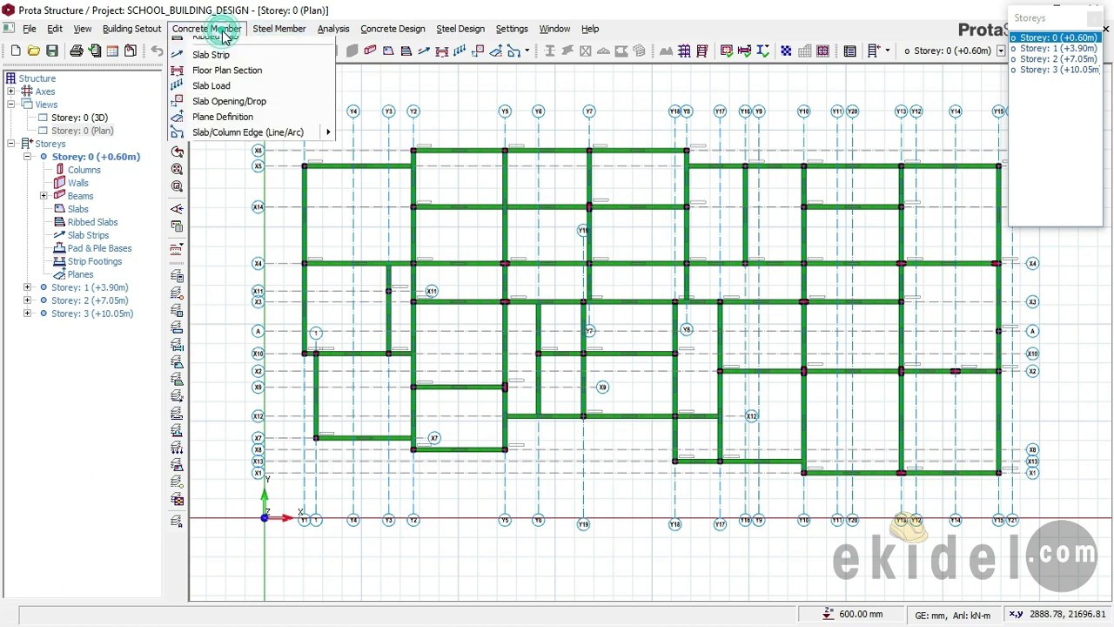
click(208, 93)
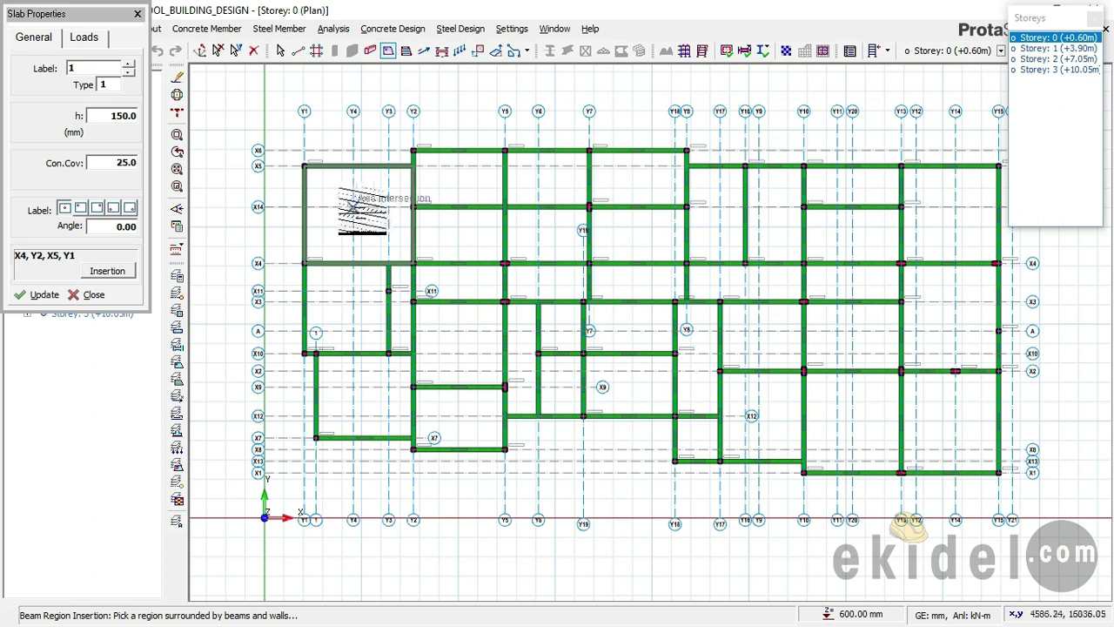
double_click(108, 117)
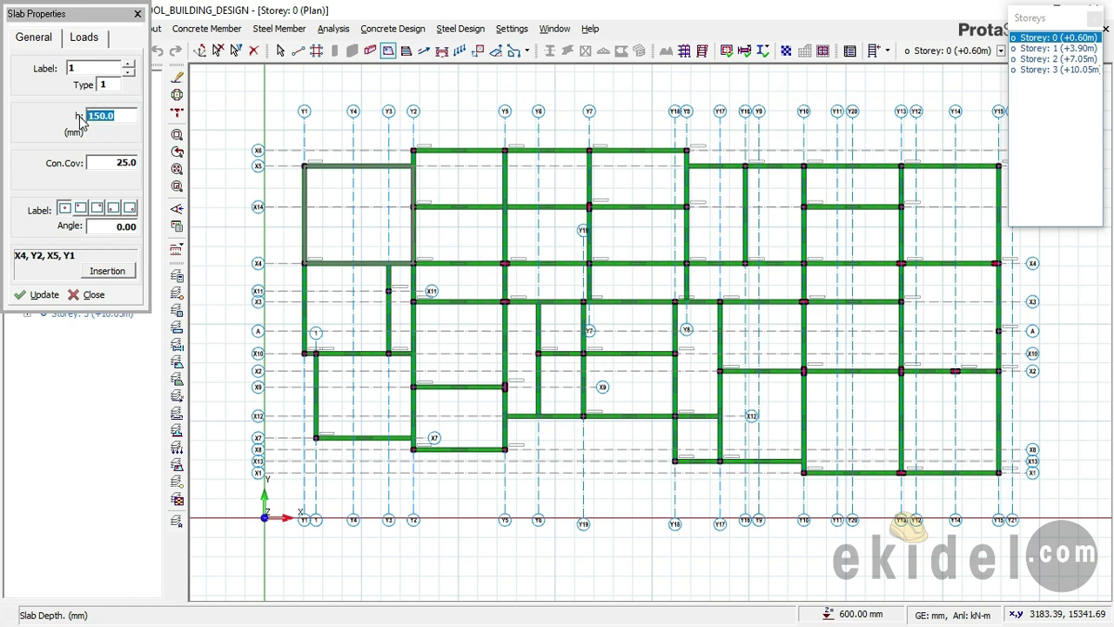
text(200)
double_click(115, 163)
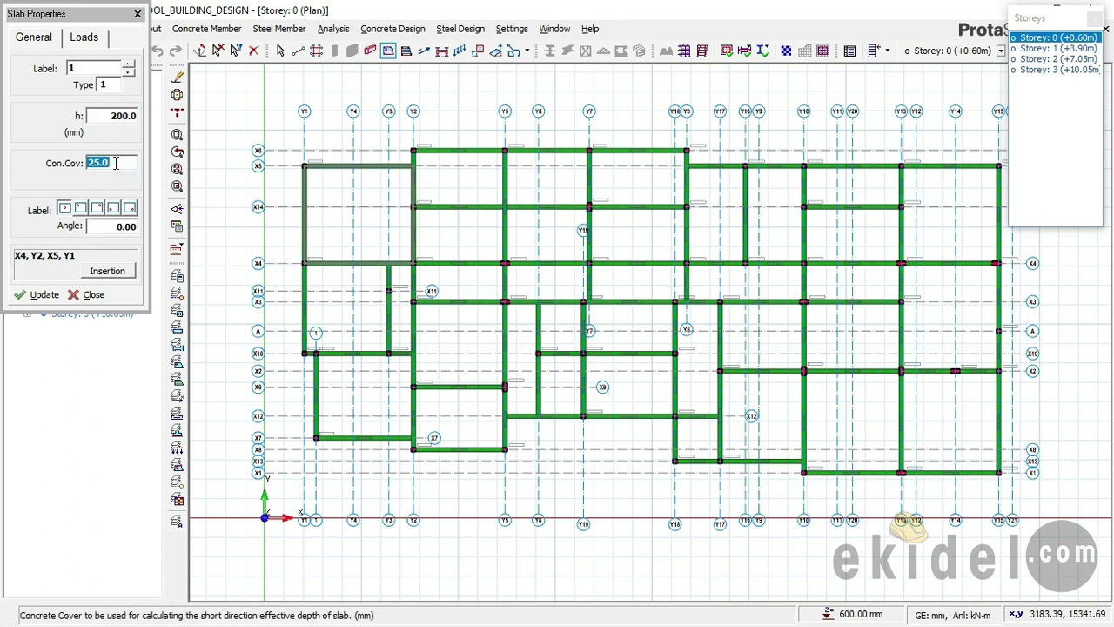
text(5)
Insert the slab in the bay bounded by axes X7, Y2, X10 and 1, and end slab insertion
click(90, 42)
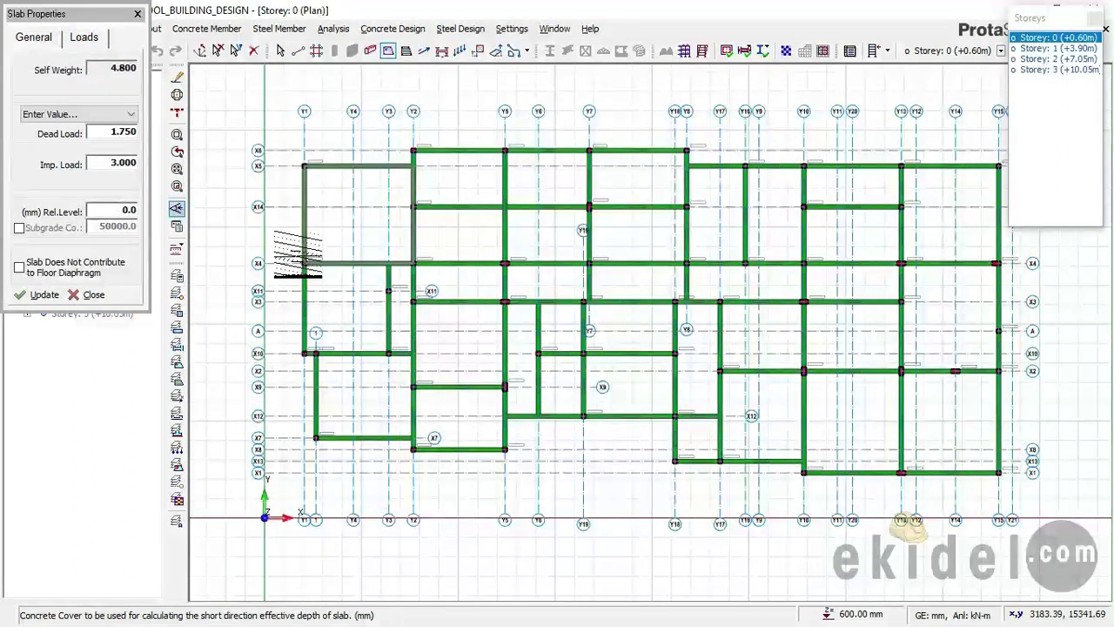
click(176, 209)
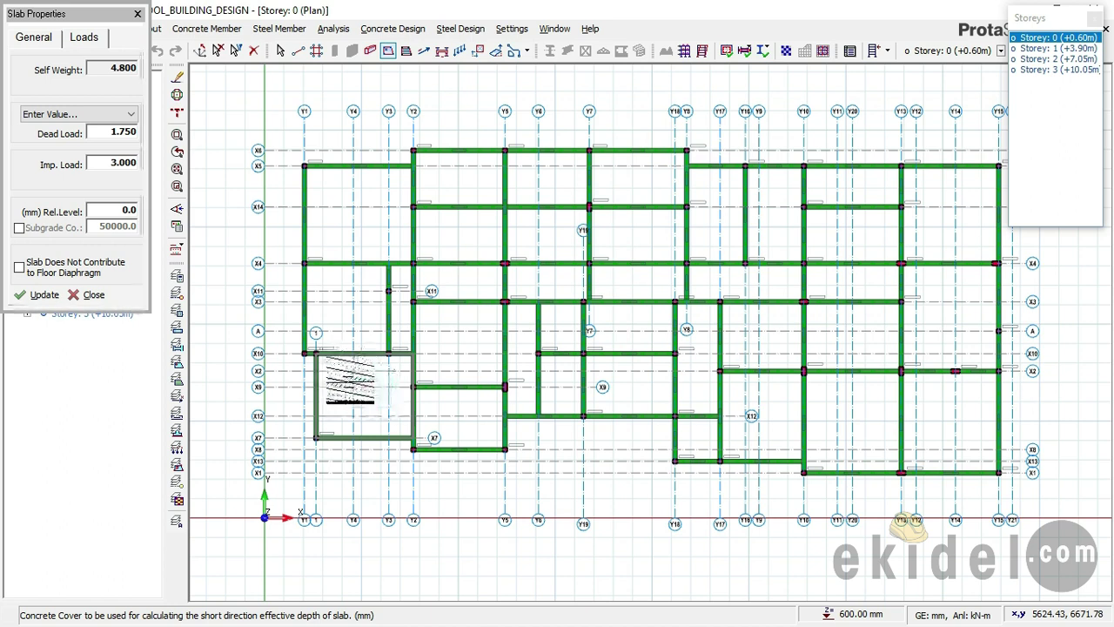
click(357, 373)
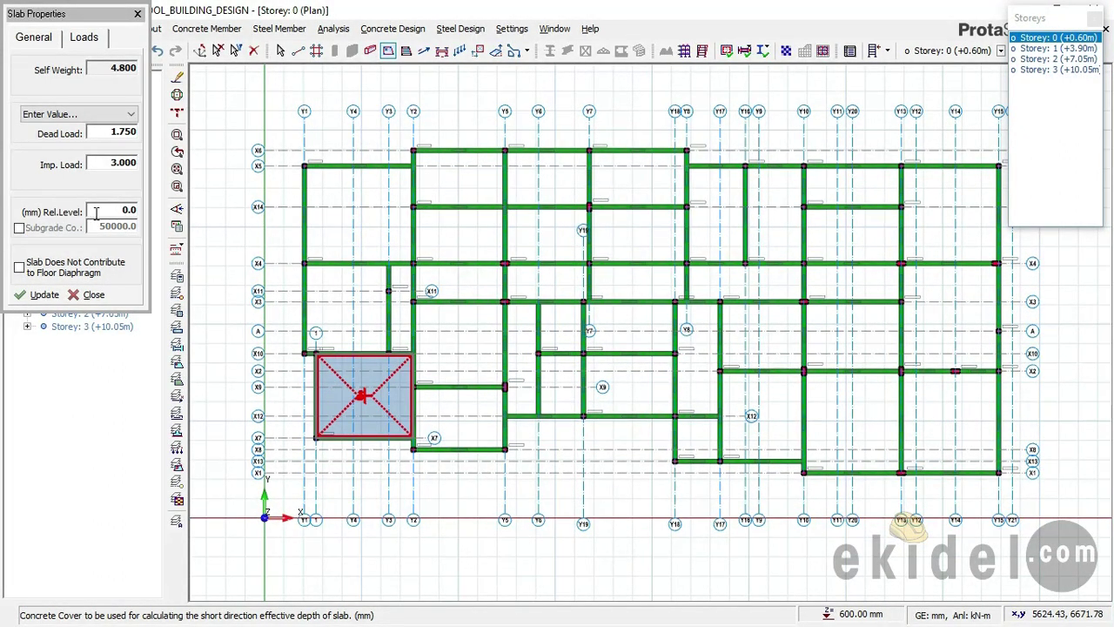
click(138, 15)
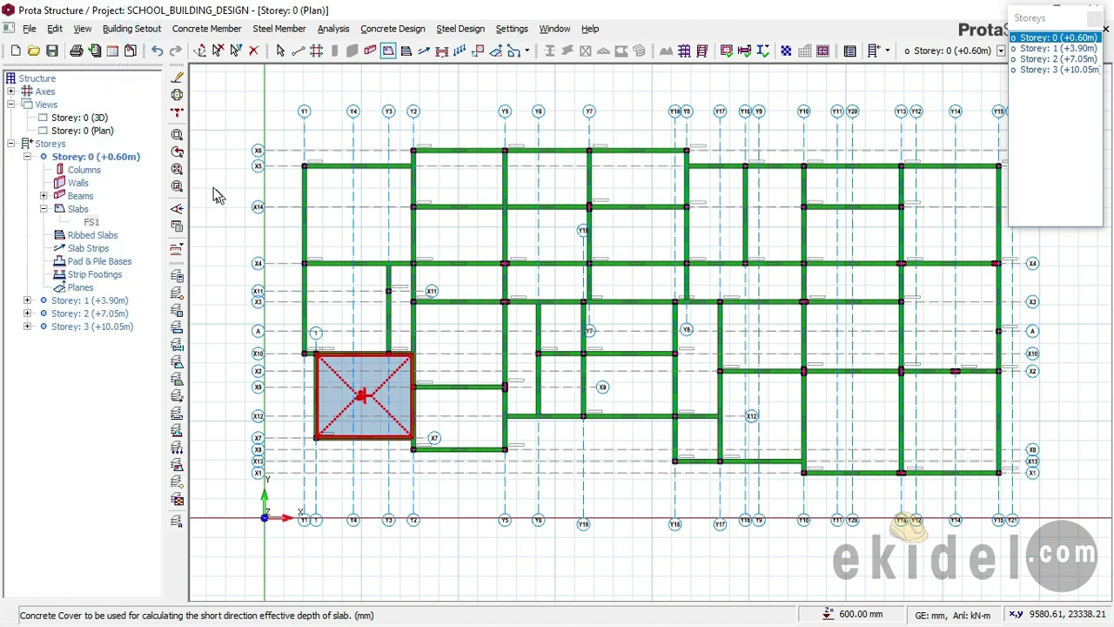
key(Escape)
Inspect the position of the new slab relative to the surrounding foundation beams in 3D, from below and above
key(ctrl+Tab)
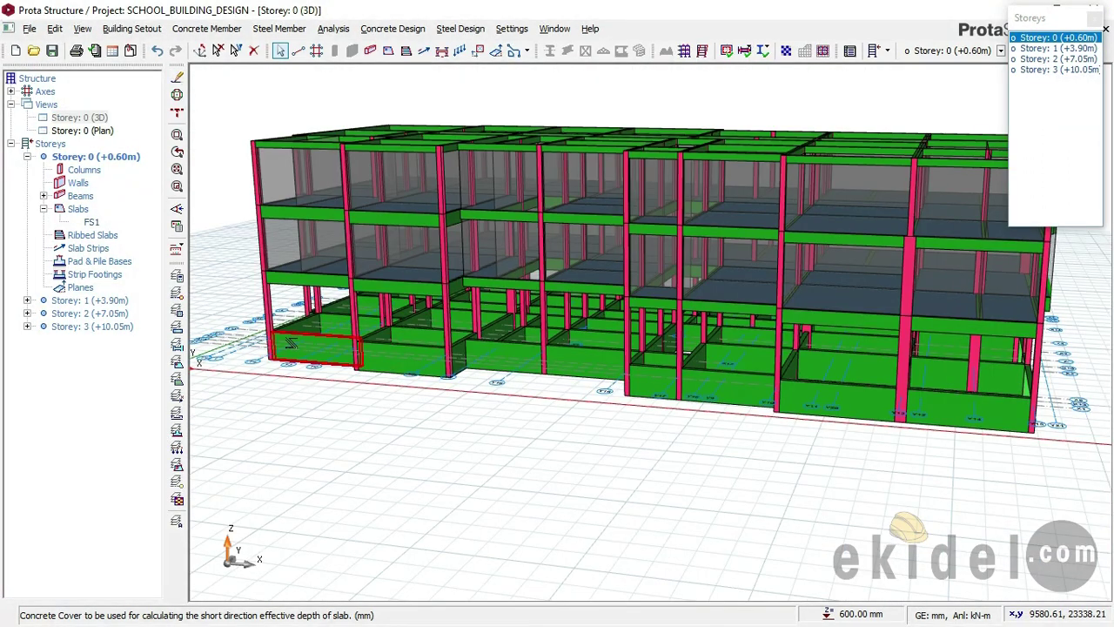
mouse_move(296, 356)
middle_down()
mouse_move(319, 311)
mouse_move(326, 374)
middle_up()
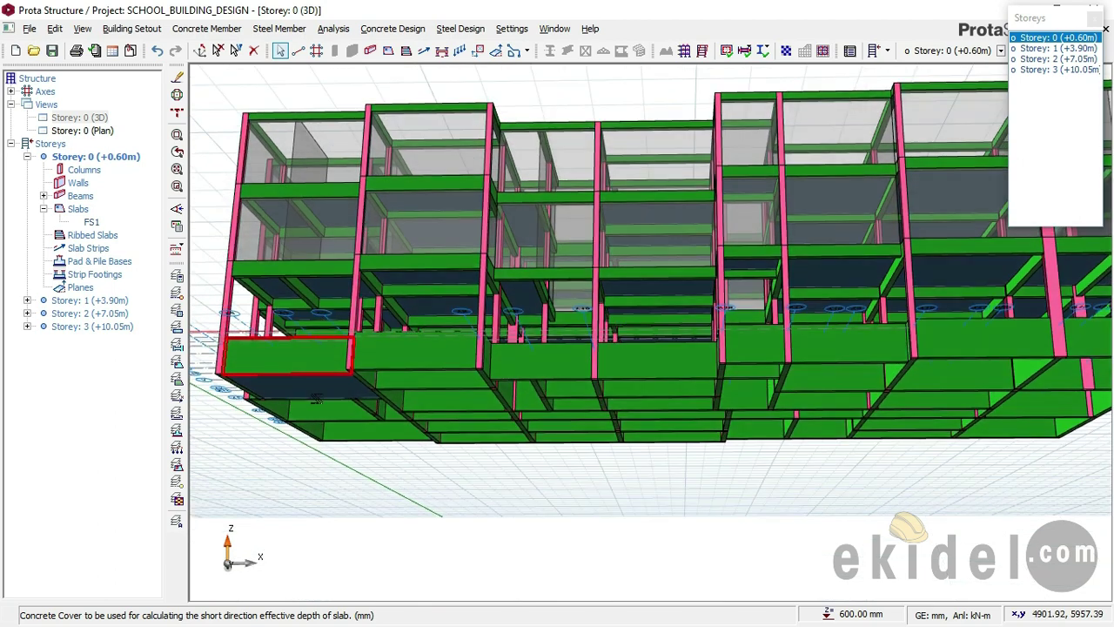
scroll(300, 377, up, 4)
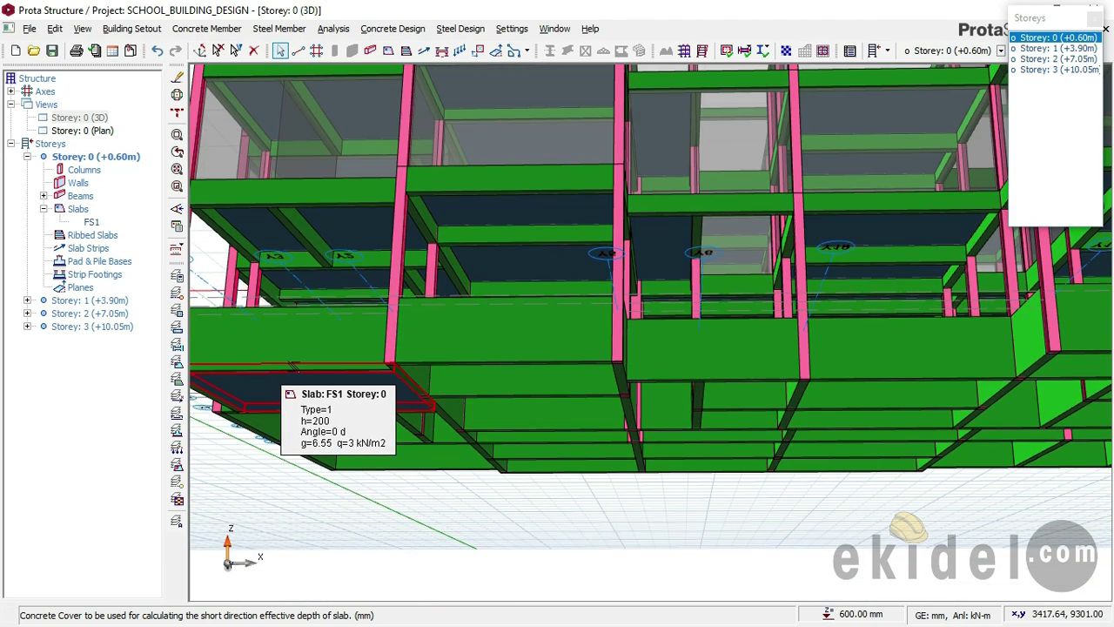
mouse_move(292, 366)
middle_down()
mouse_move(362, 381)
mouse_move(369, 426)
middle_up()
right_click(372, 301)
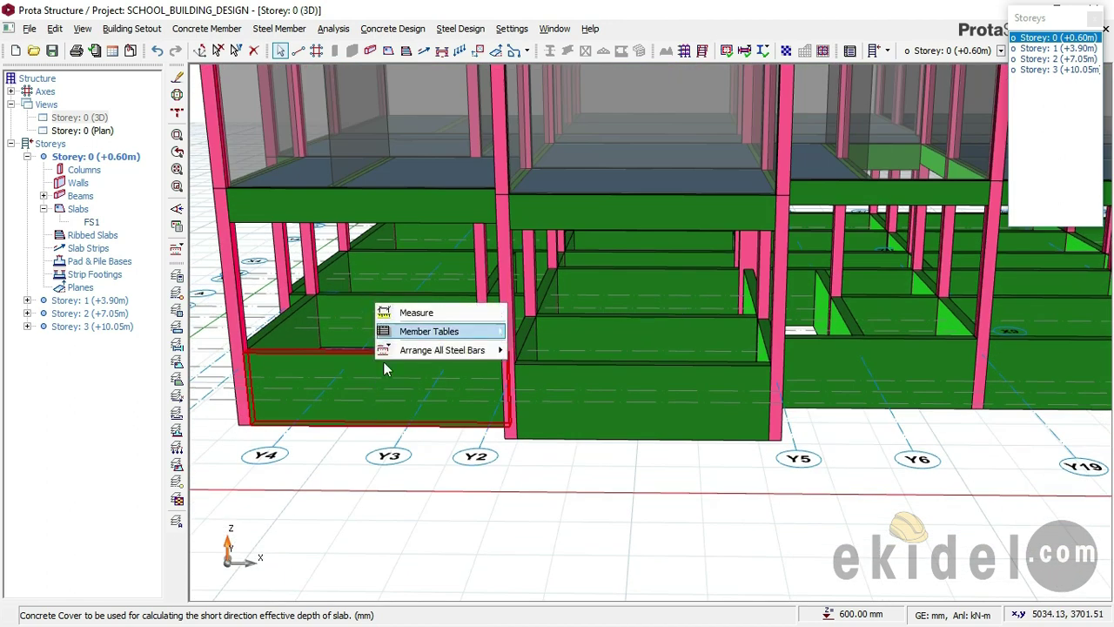
click(319, 345)
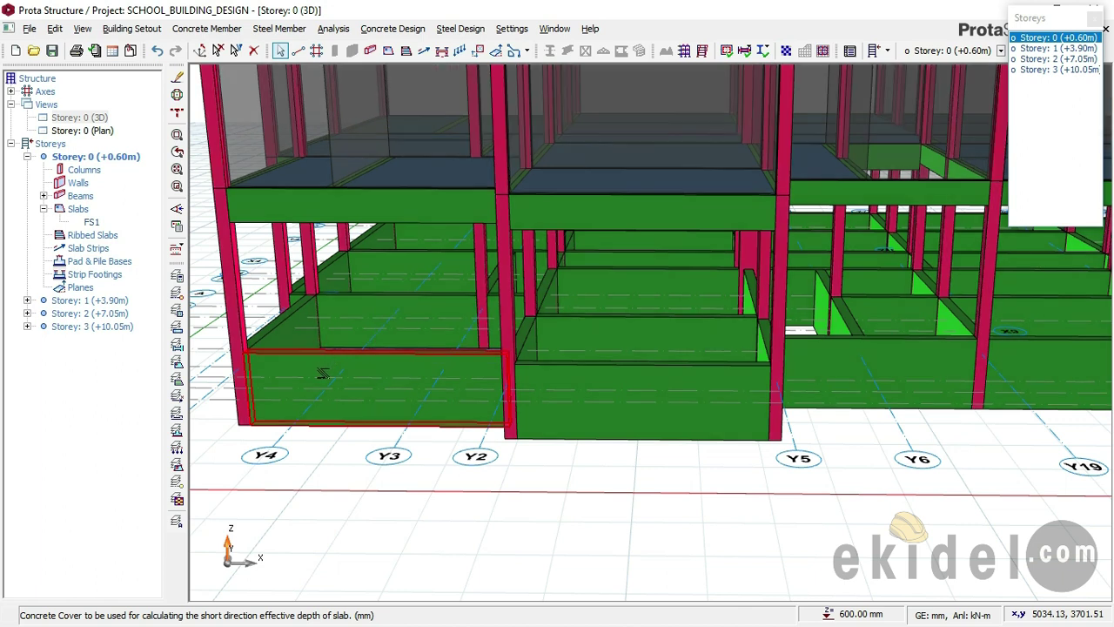
mouse_move(319, 373)
middle_down()
mouse_move(352, 423)
mouse_move(384, 424)
mouse_move(413, 326)
middle_up()
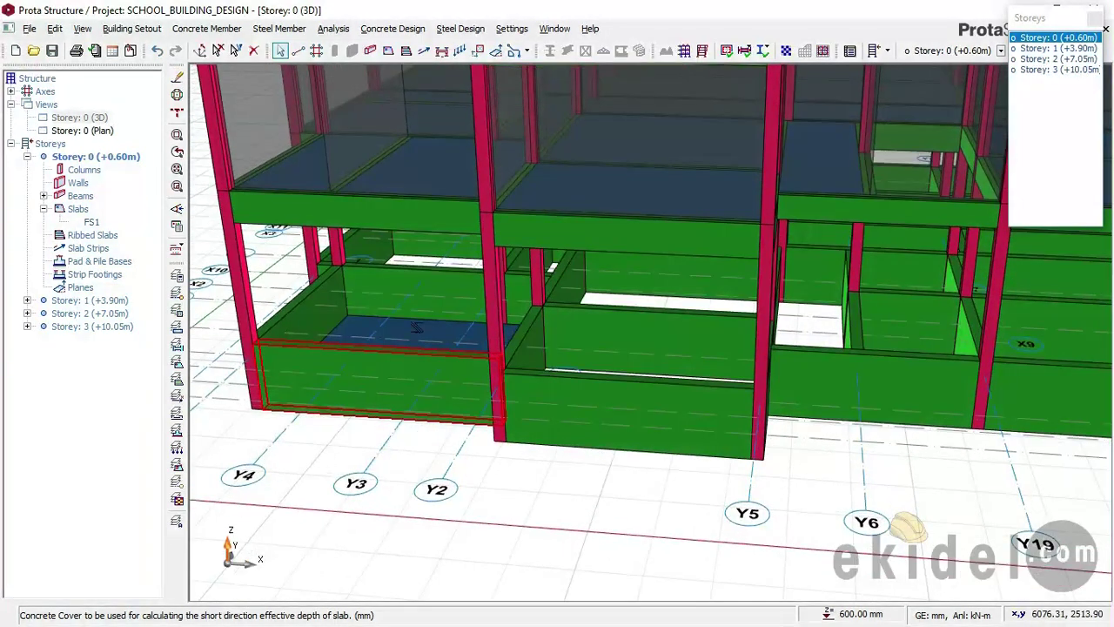
Set the relative level of the slab between axes X7, Y2, X10 and 1 to 1200 mm, update it and deselect
click(413, 328)
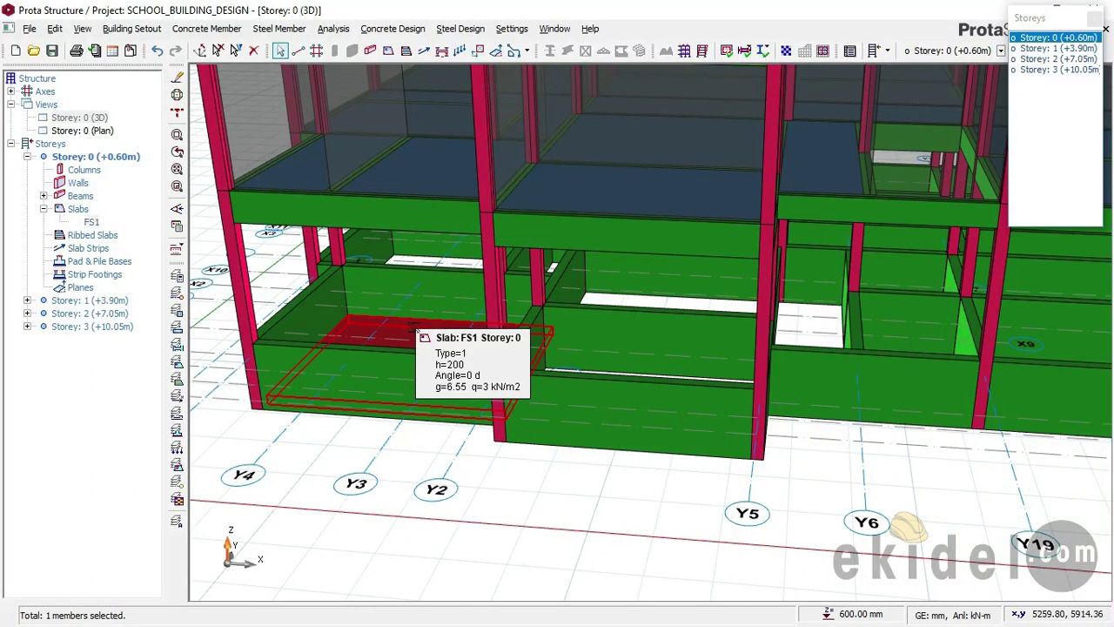
right_click(366, 328)
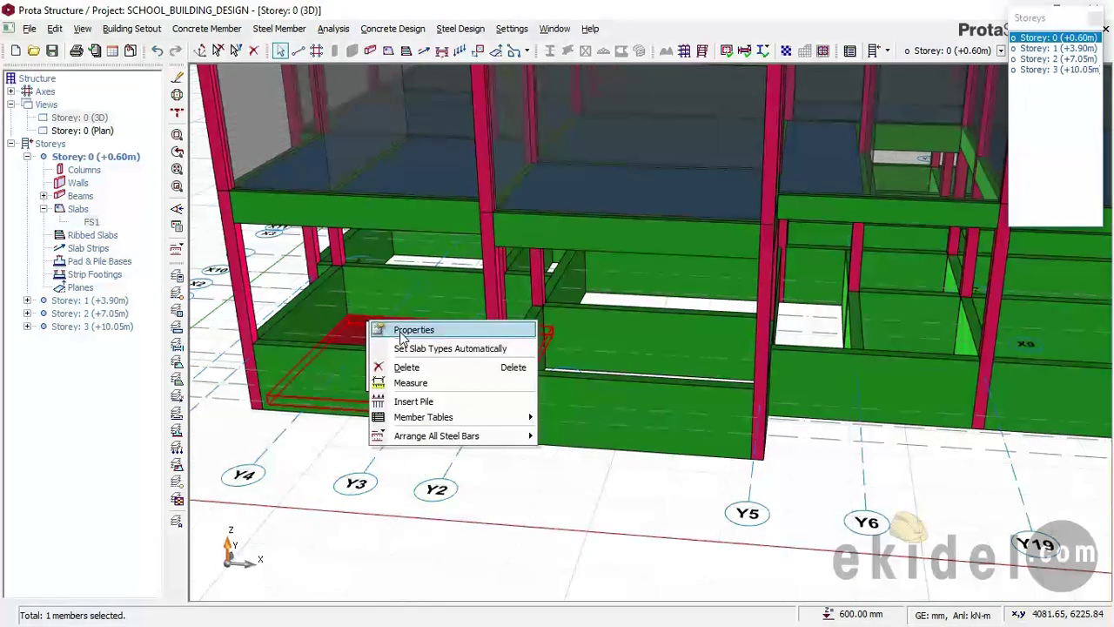
click(400, 332)
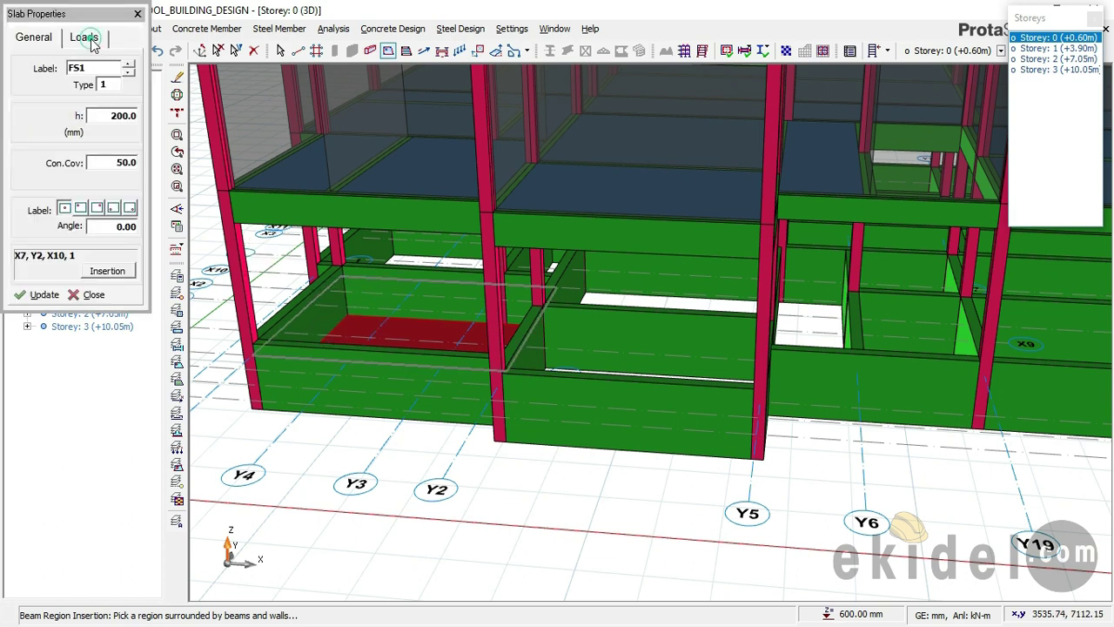
click(85, 38)
drag(129, 209, 91, 210)
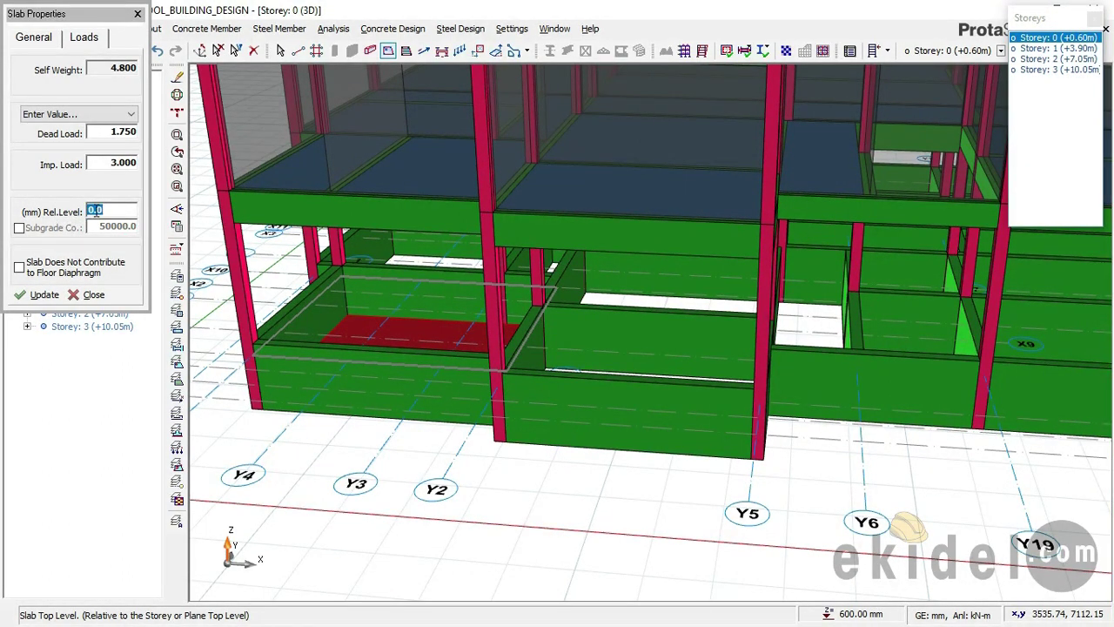
click(176, 209)
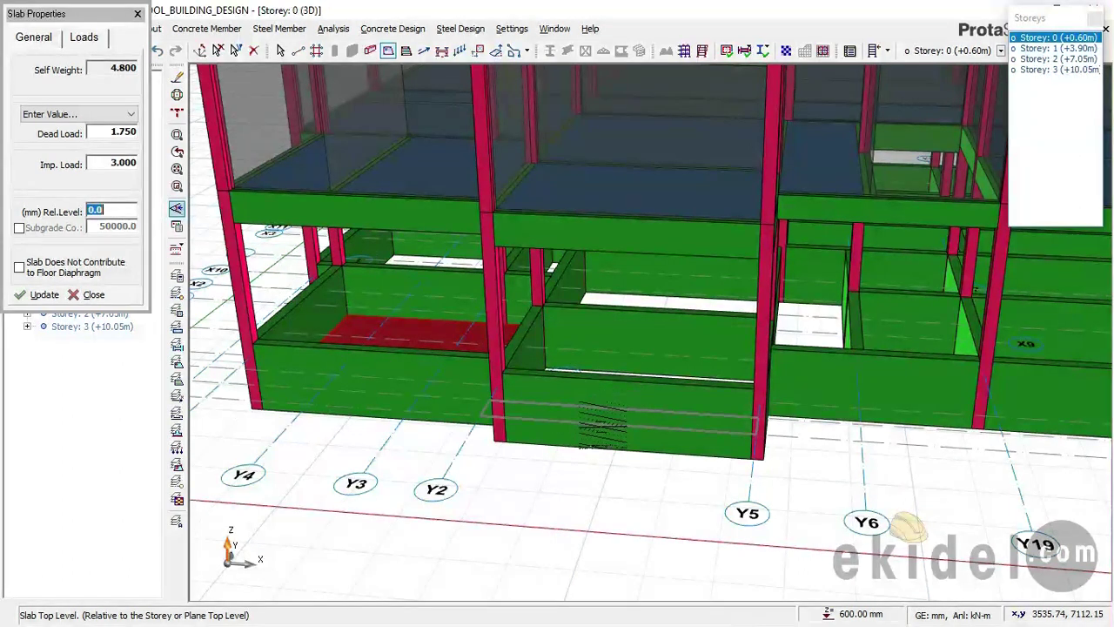
click(38, 38)
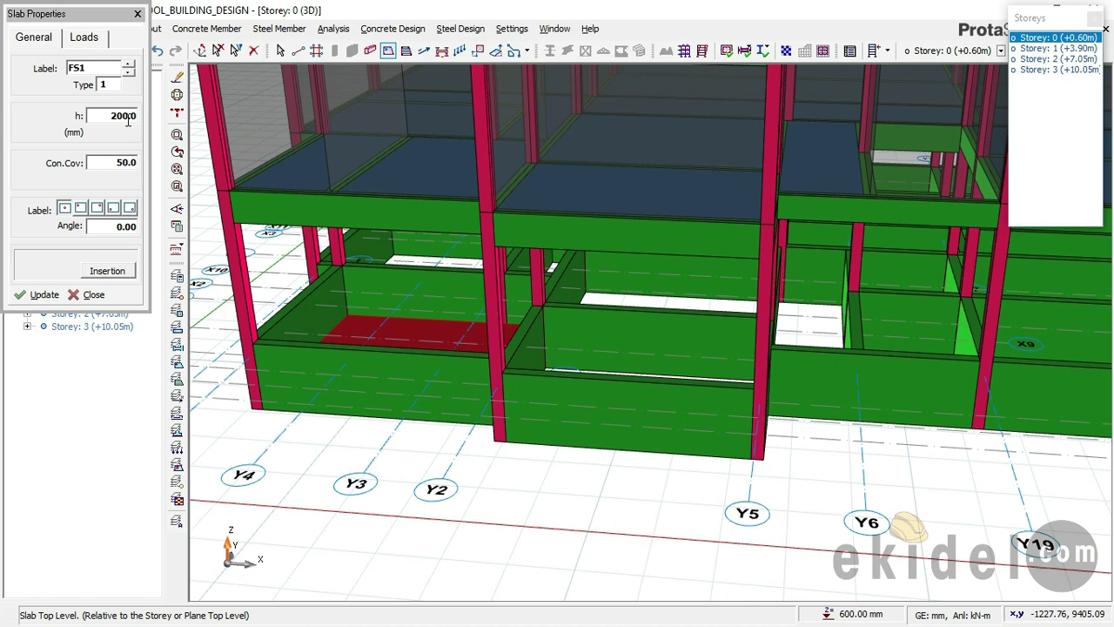
click(86, 40)
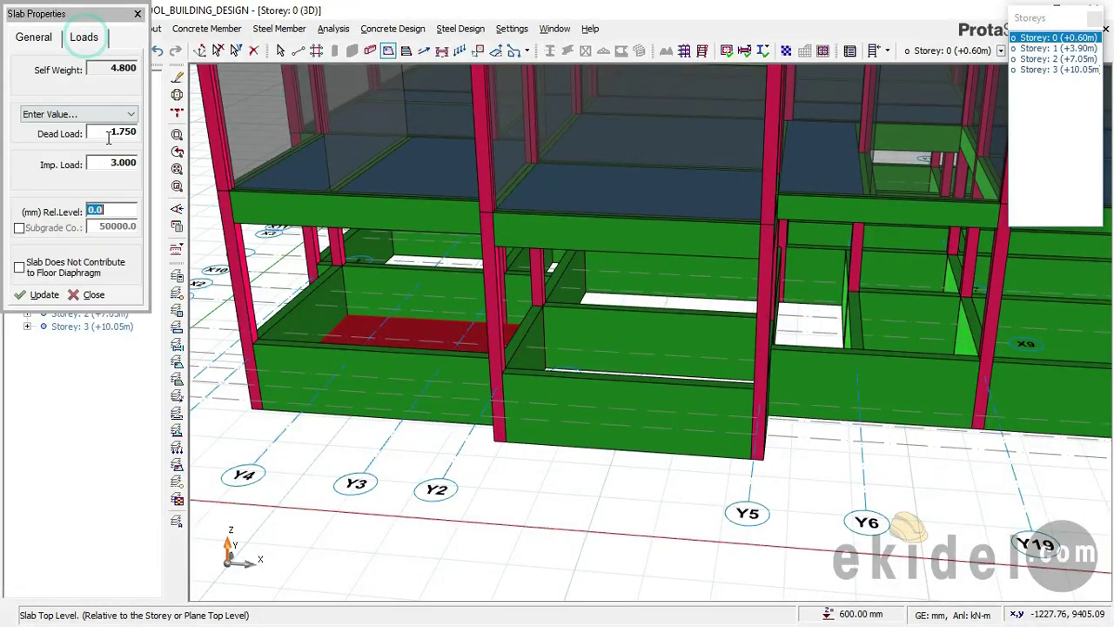
click(35, 296)
click(350, 303)
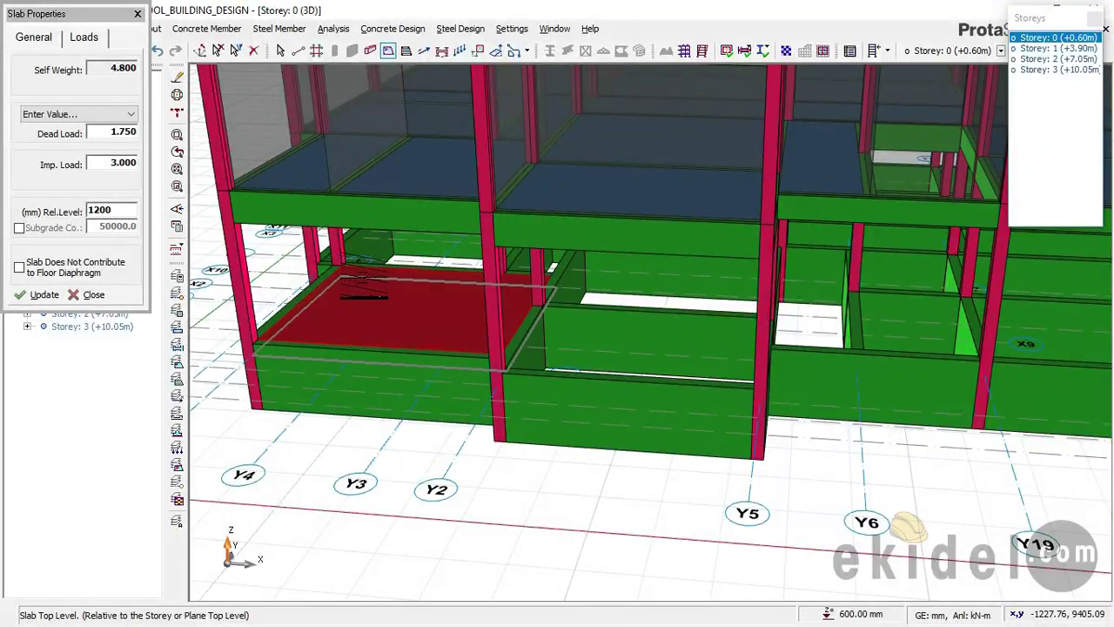
click(217, 49)
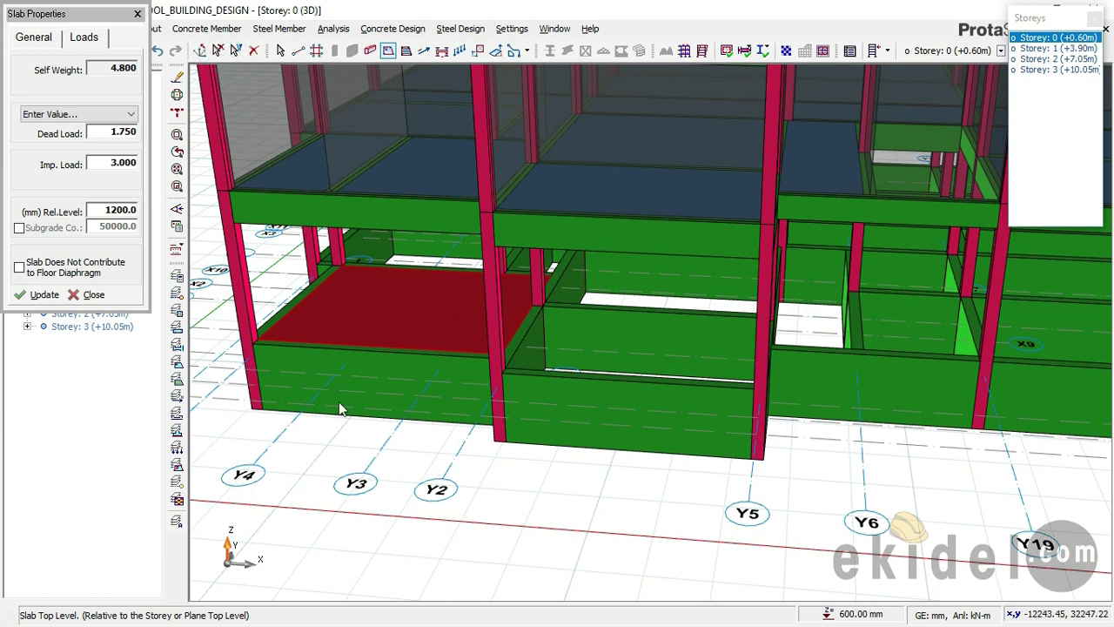
key(Escape)
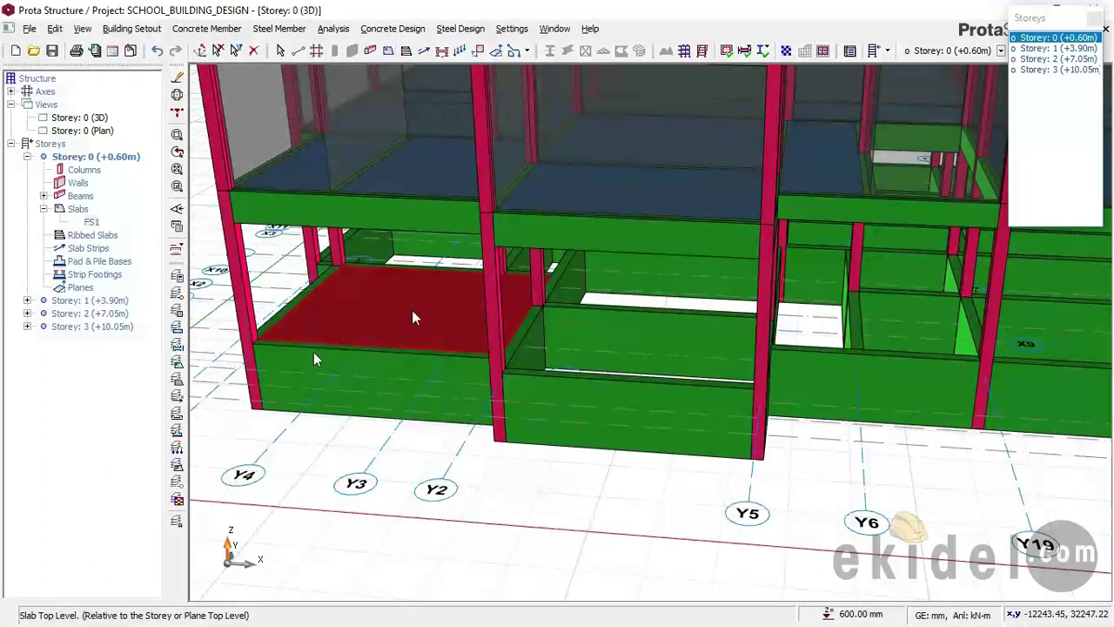
key(Escape)
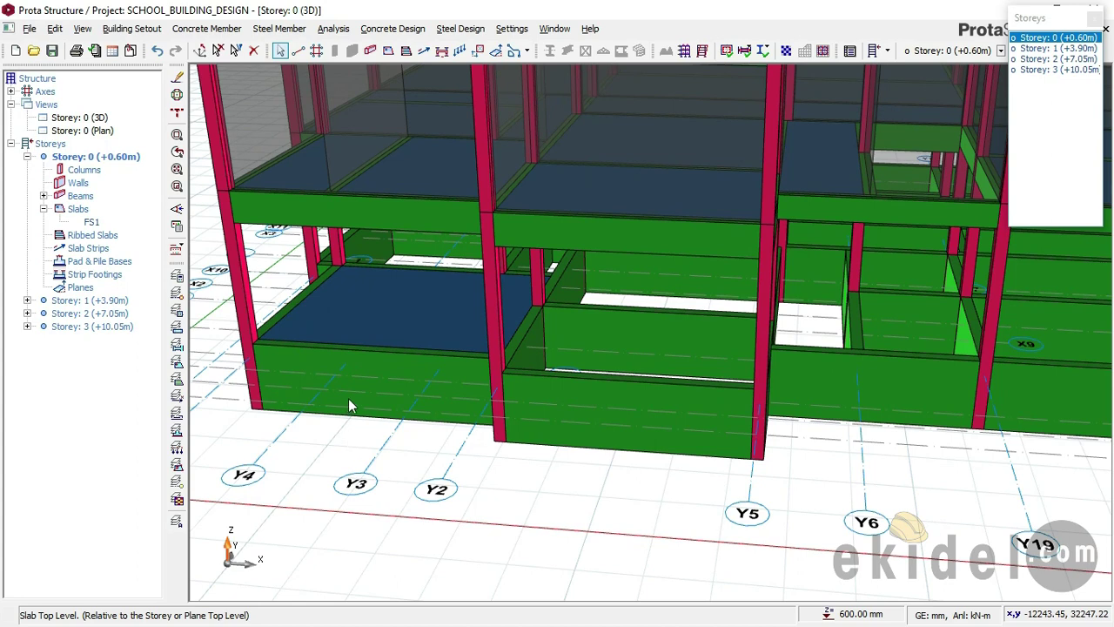
Inspect the raised slab's position against the tops and undersides of the surrounding foundation beams in 3D
mouse_move(348, 406)
middle_down()
mouse_move(361, 383)
mouse_move(449, 385)
mouse_move(409, 404)
mouse_move(365, 400)
middle_up()
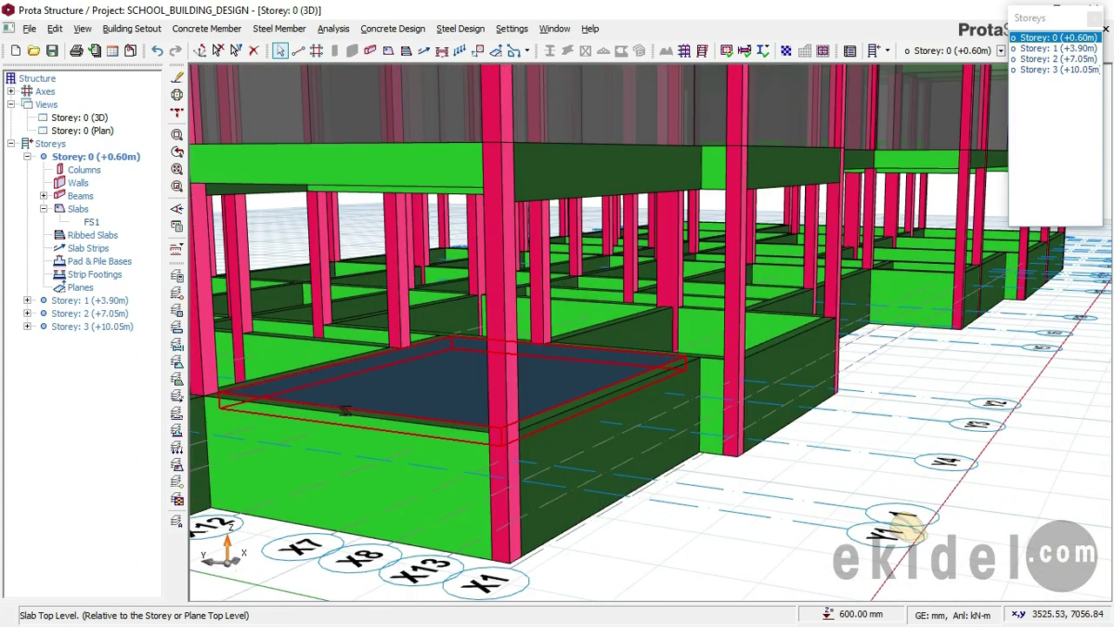
middle_drag(447, 390, 541, 385)
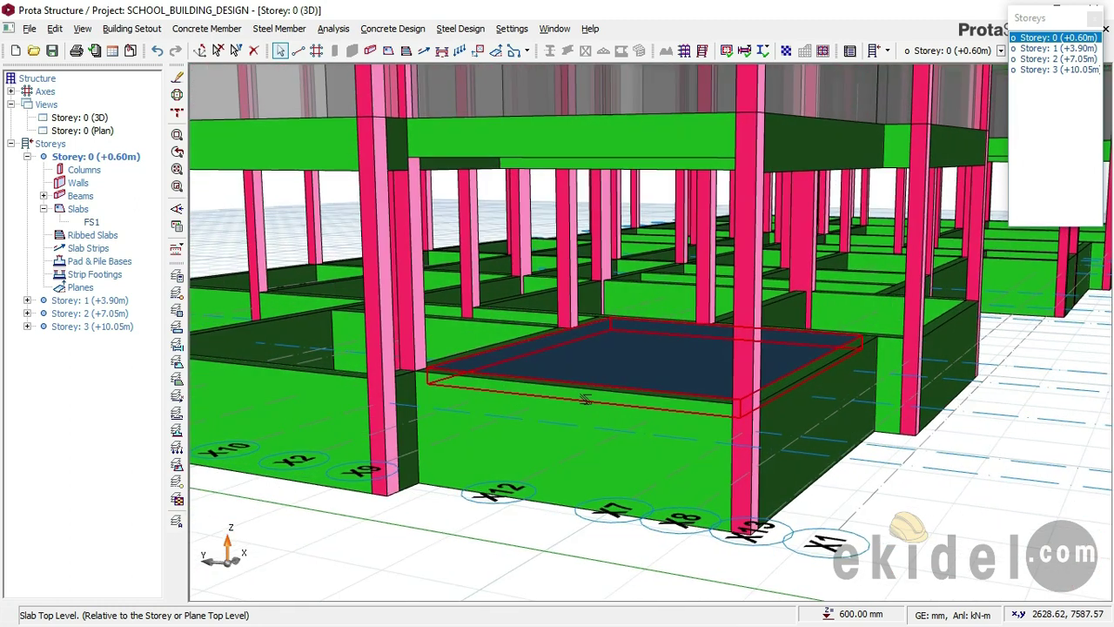
mouse_move(611, 430)
middle_down()
mouse_move(600, 378)
mouse_move(605, 398)
middle_up()
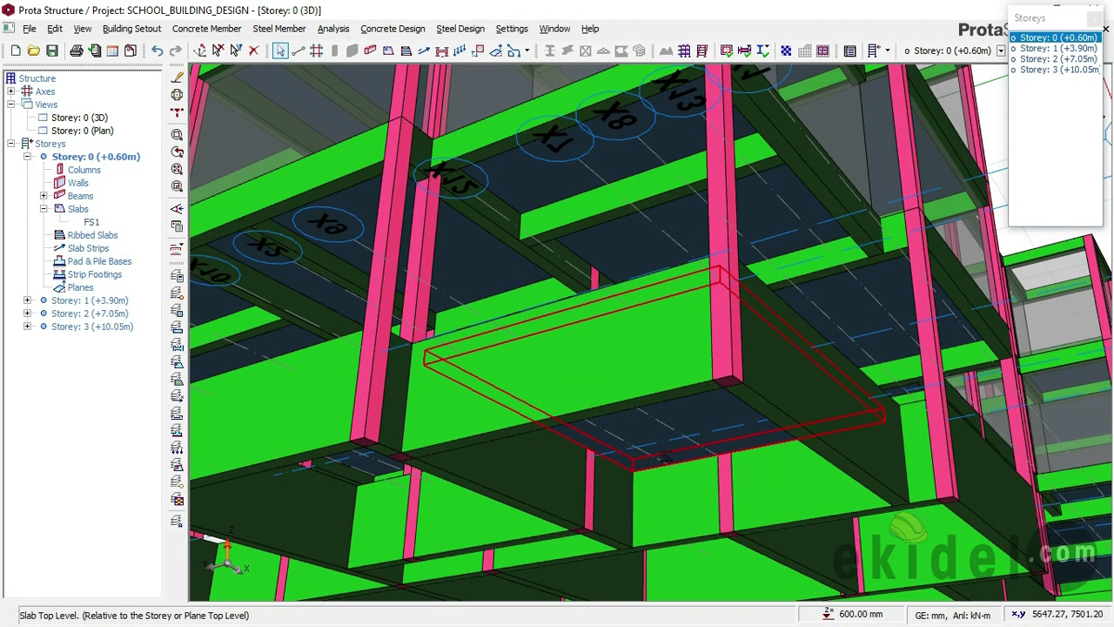
mouse_move(661, 454)
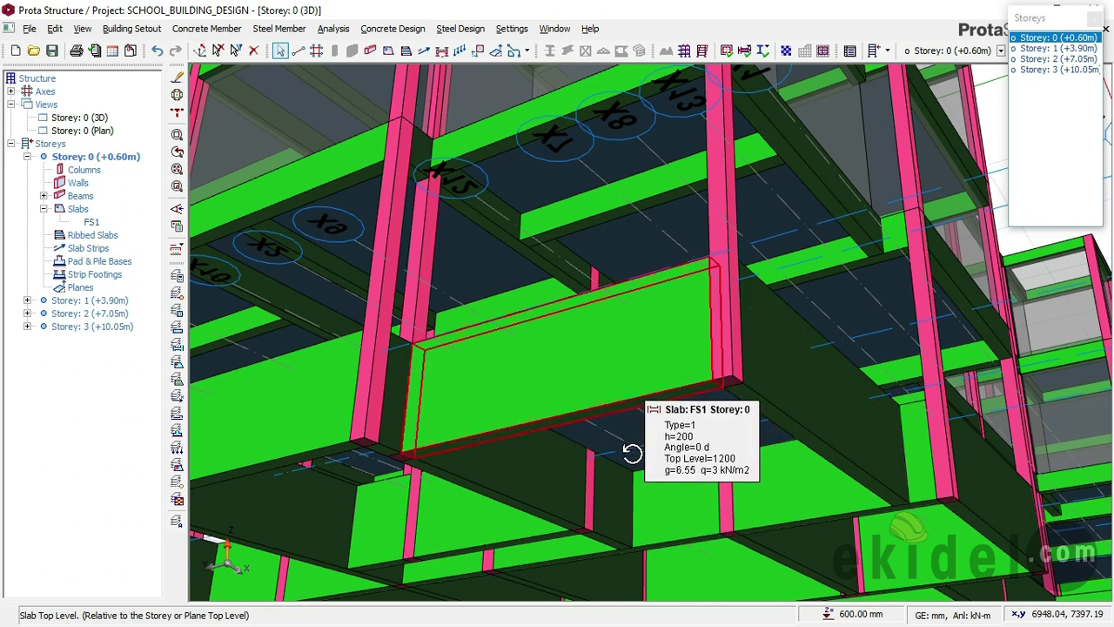
Open the Storey: 0 plan view and bring up the properties of the existing slab FS1
mouse_move(634, 451)
middle_down()
mouse_move(561, 455)
mouse_move(571, 403)
mouse_move(614, 367)
middle_up()
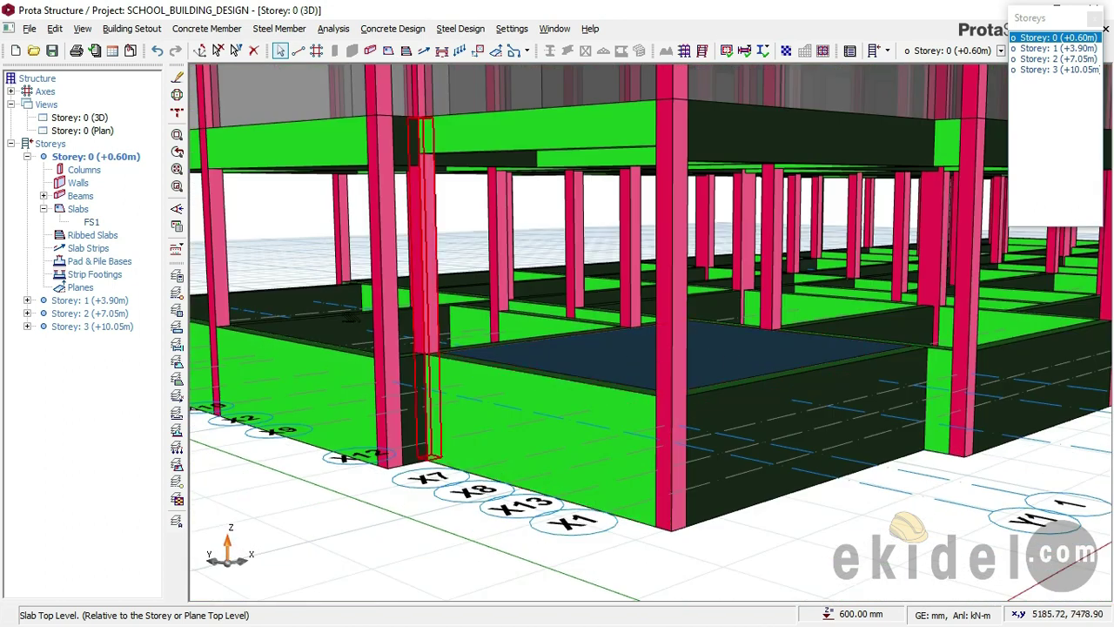
middle_drag(532, 358, 533, 366)
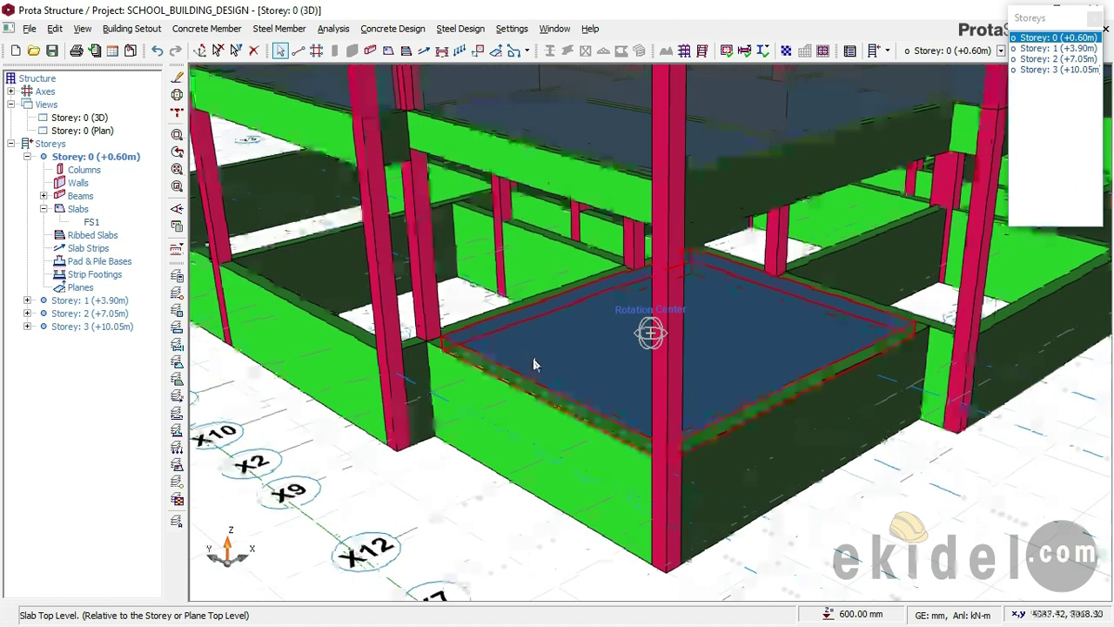
double_click(91, 132)
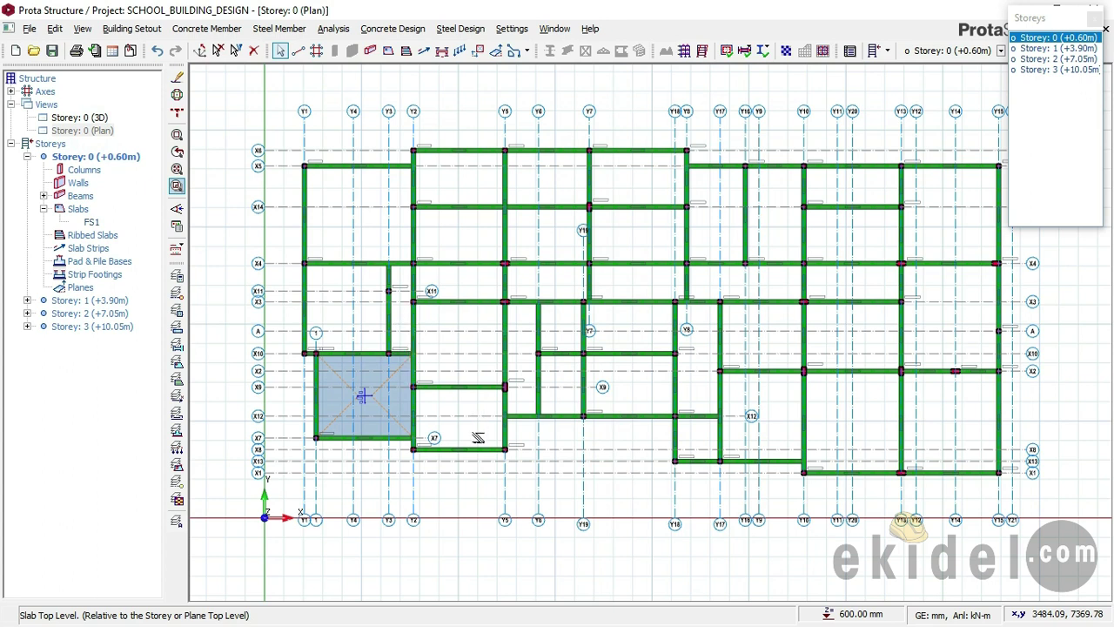
click(363, 396)
scroll(361, 393, up, 1)
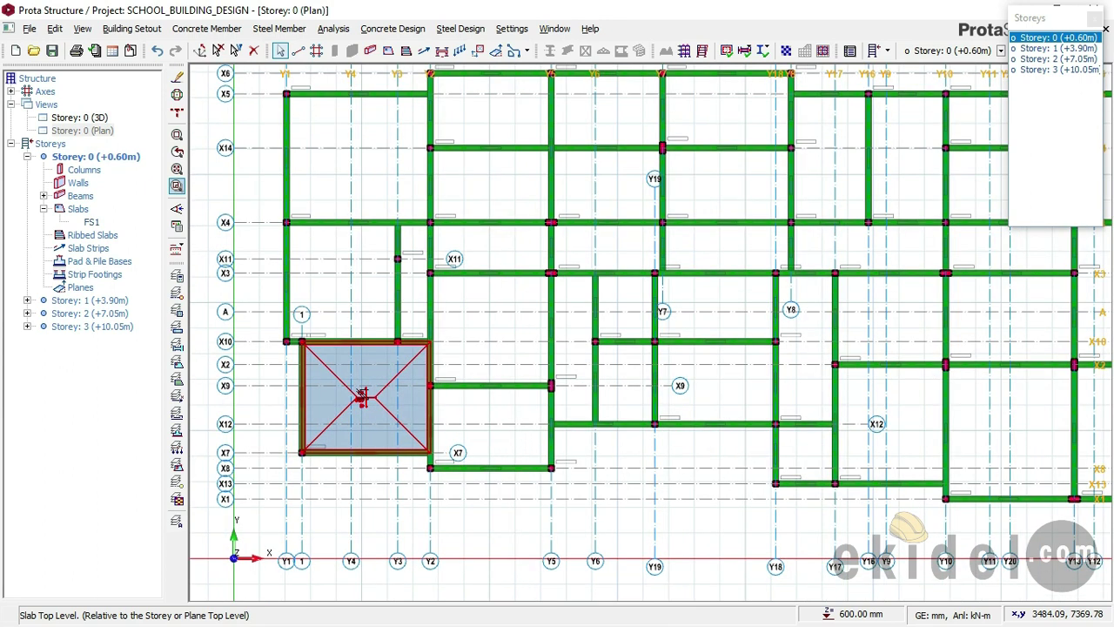
click(361, 394)
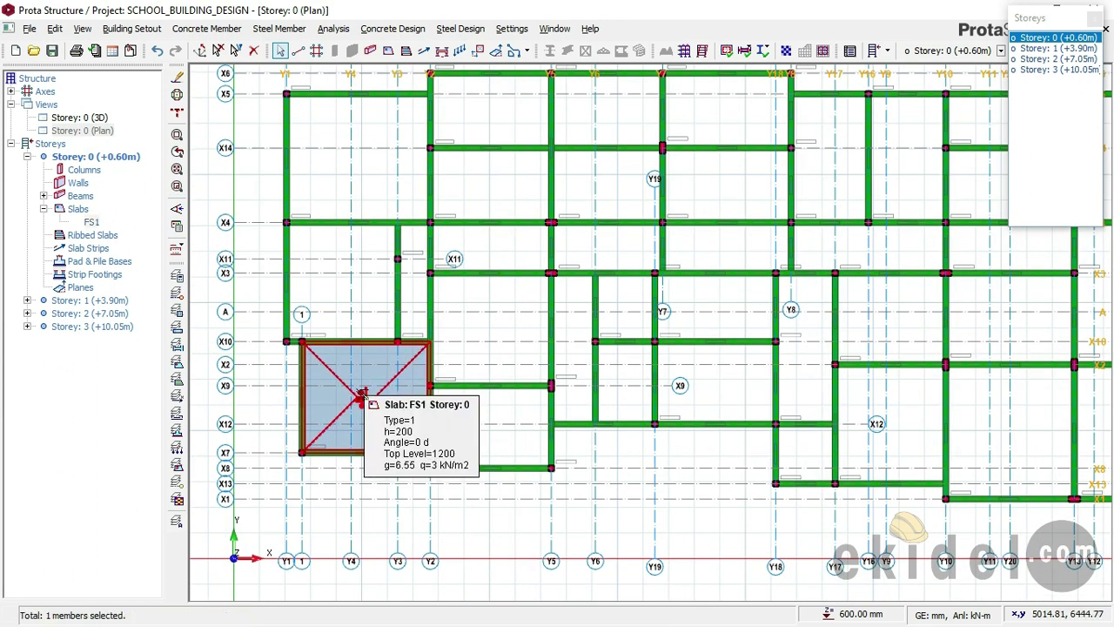
right_click(361, 396)
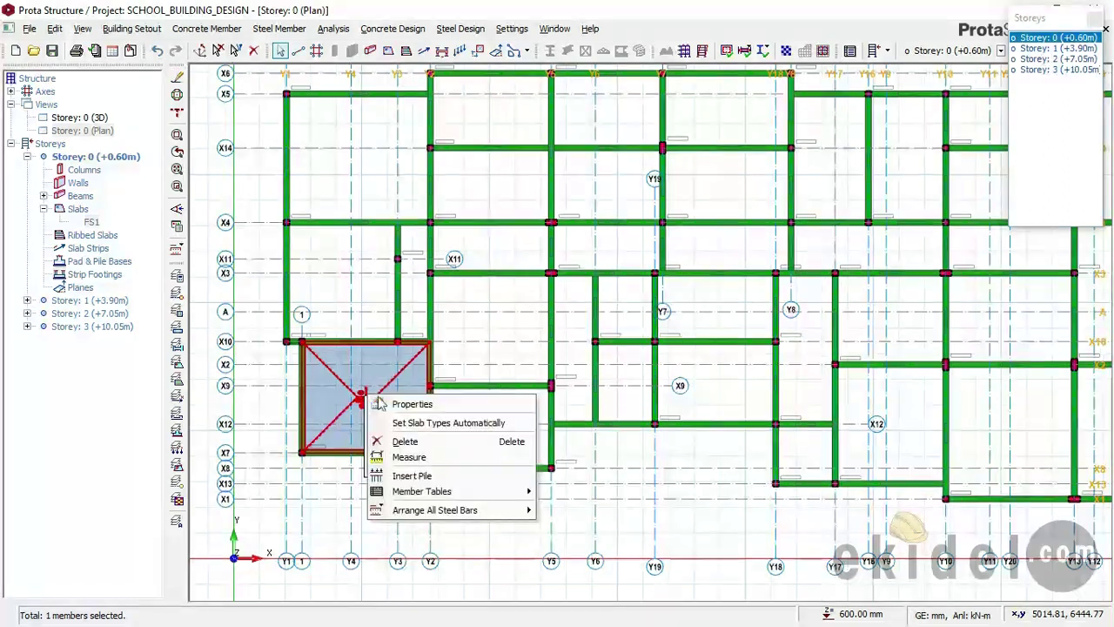
click(412, 405)
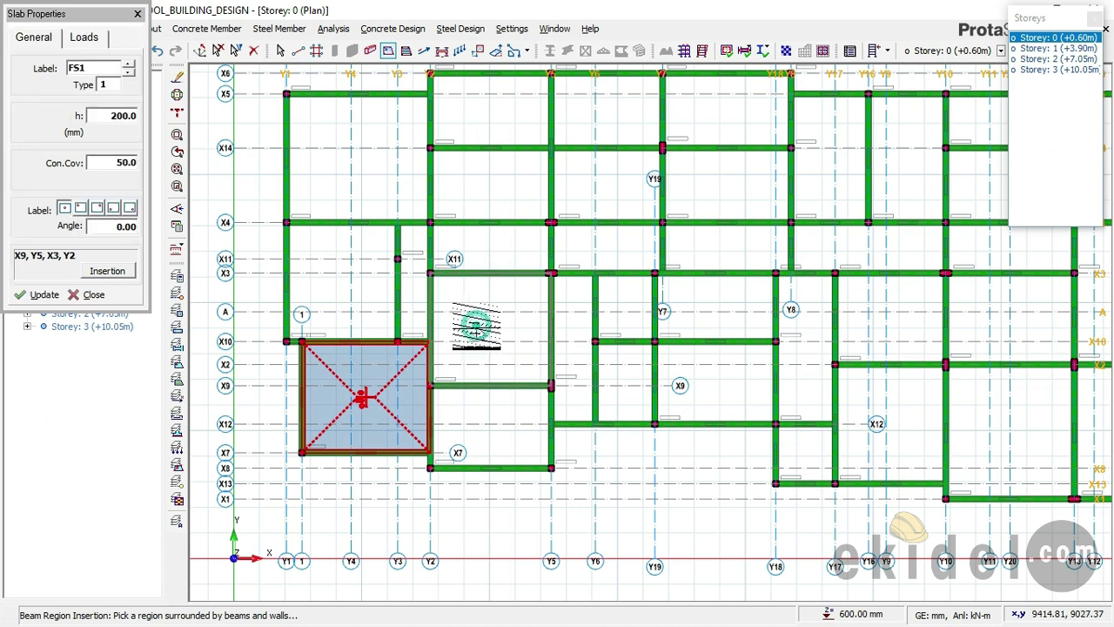
Insert 200 mm slabs in the six beam panels from Y1 to Y5: X9–X3, both X10–X4, X4–X5, X4–X14 and X14–X6
click(475, 328)
click(410, 288)
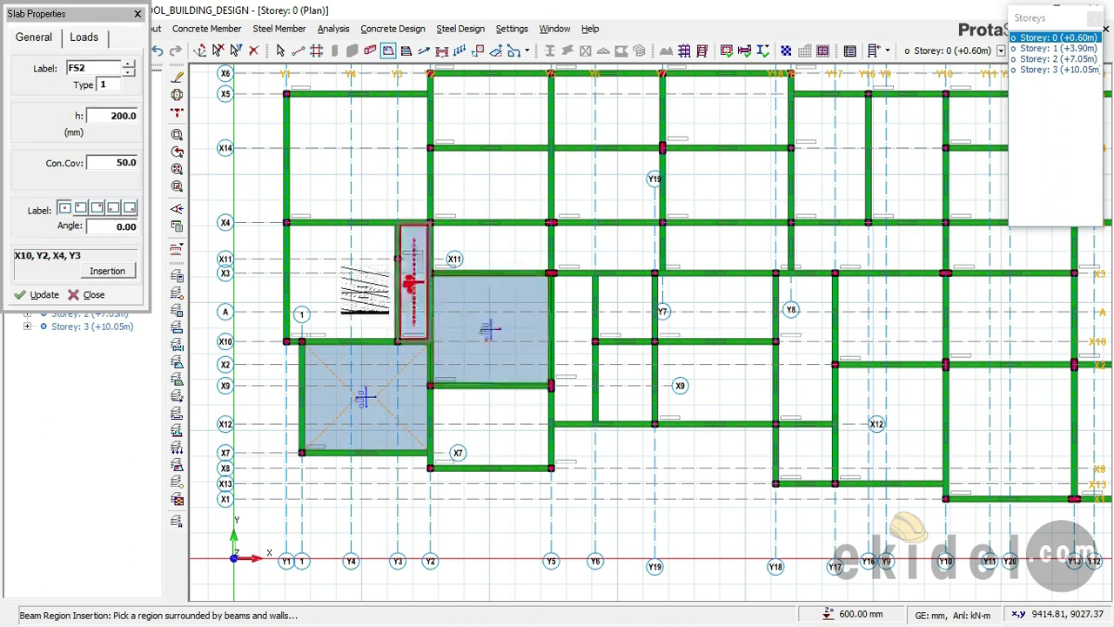
click(361, 261)
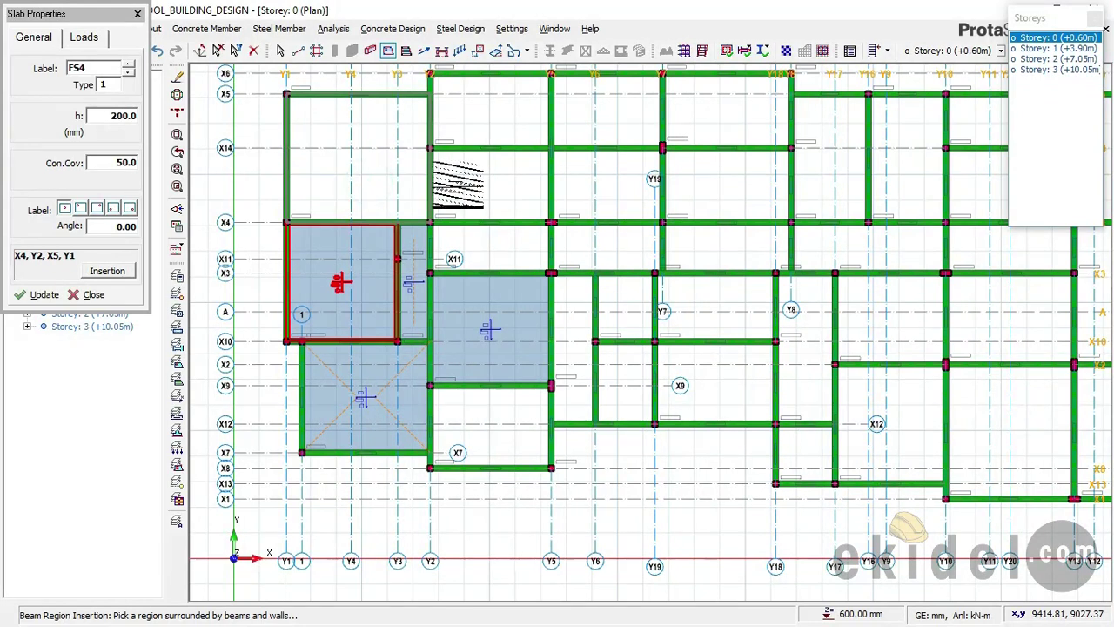
click(422, 178)
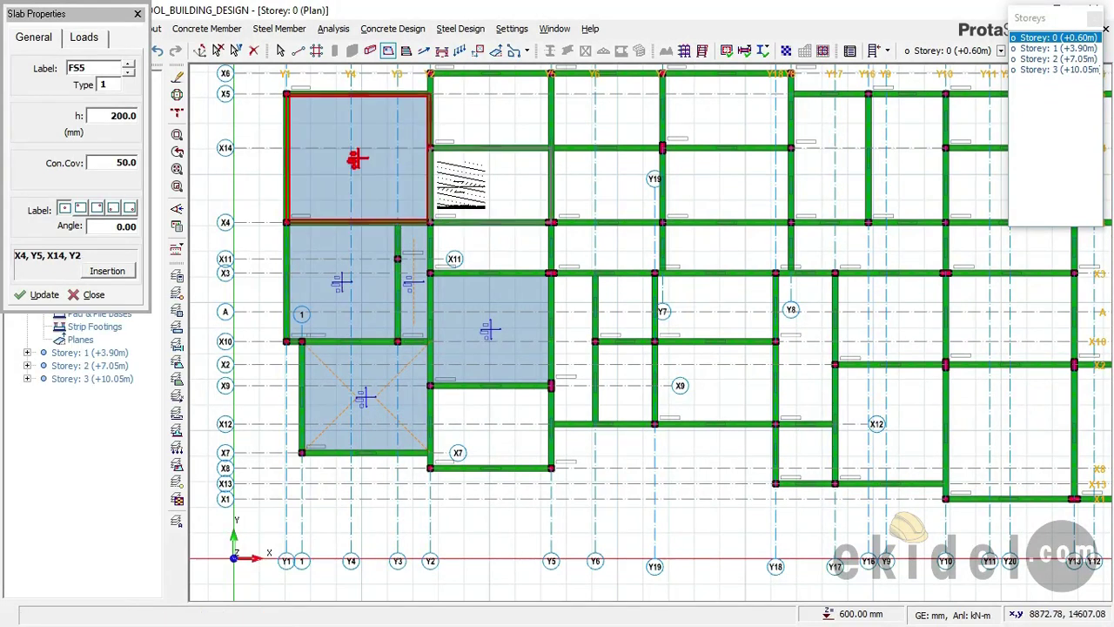
click(448, 174)
click(457, 108)
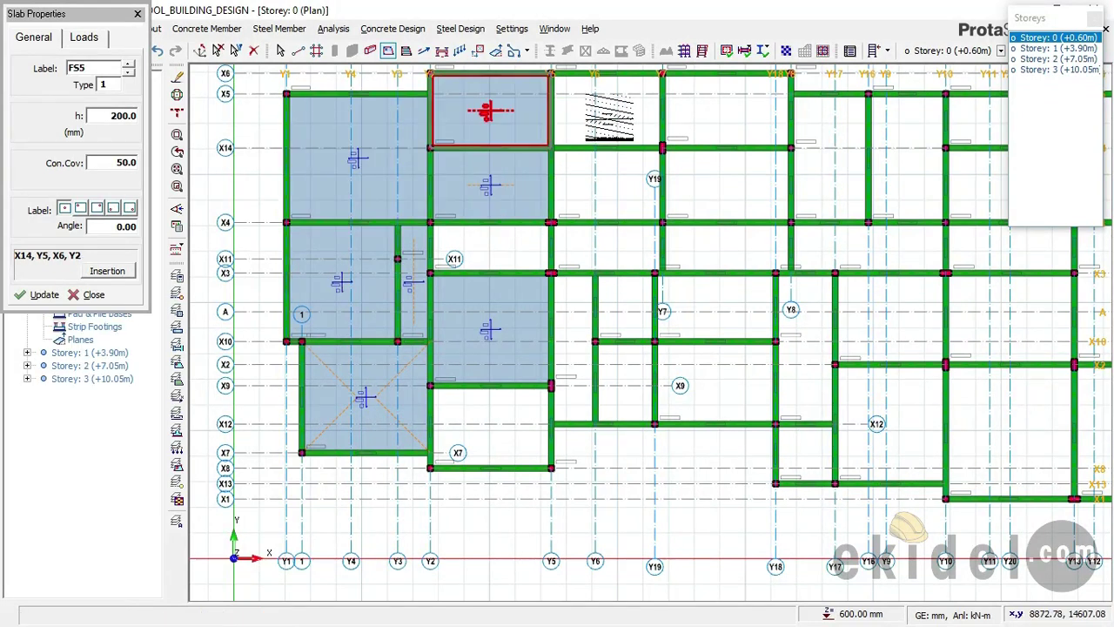
Insert 200 mm slabs in the four panels between Y5 and Y8 from X4 to X6, and in panel X4–X5, Y8–Y16
click(607, 113)
click(605, 185)
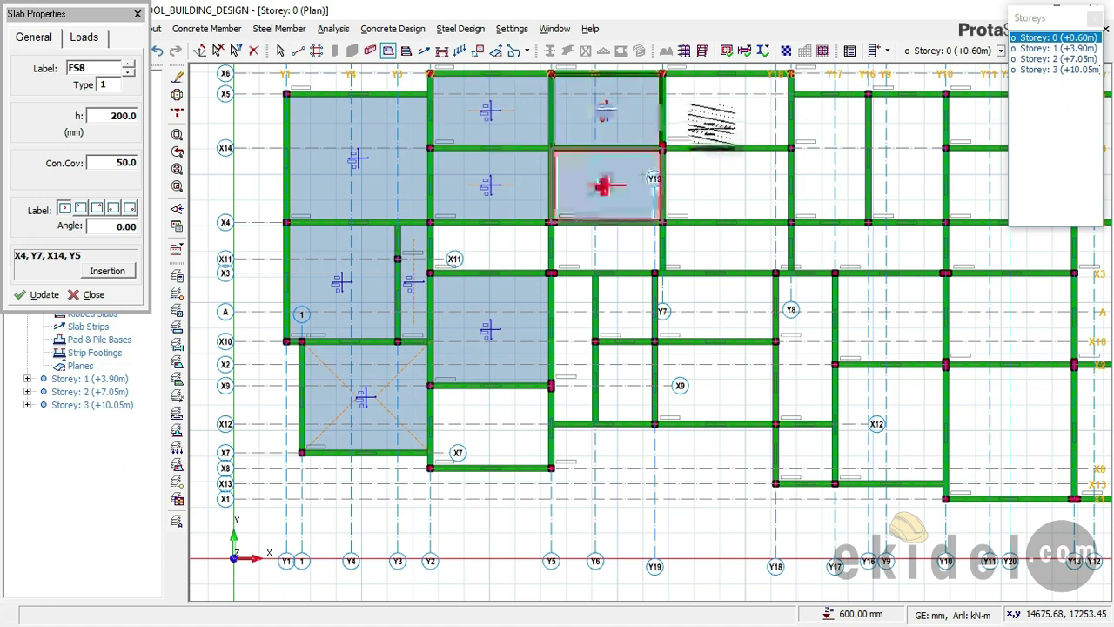
click(683, 122)
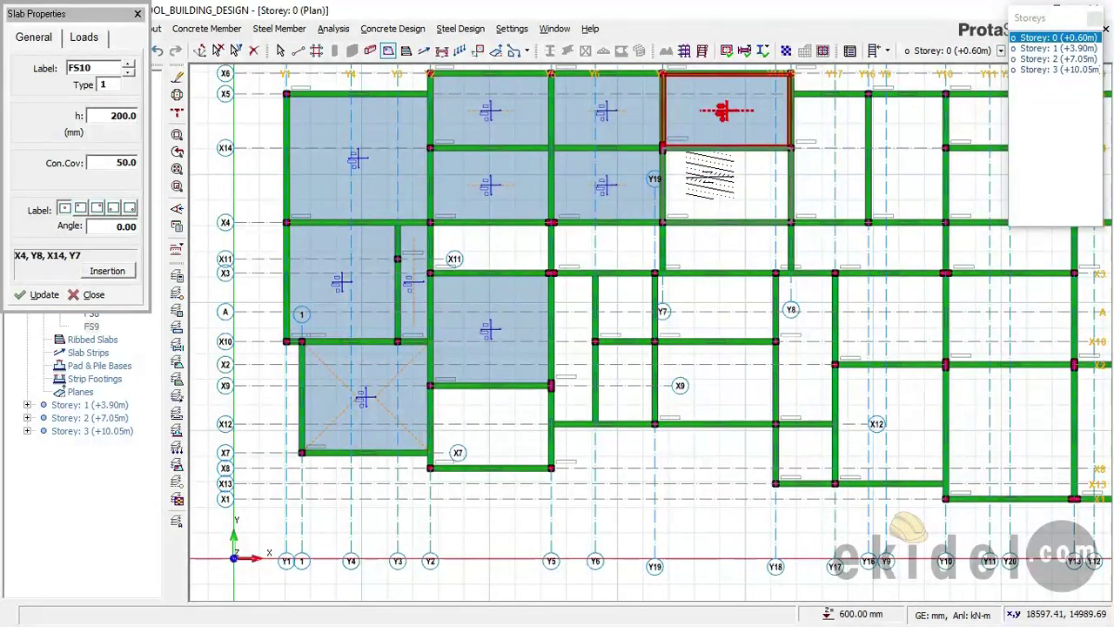
click(709, 174)
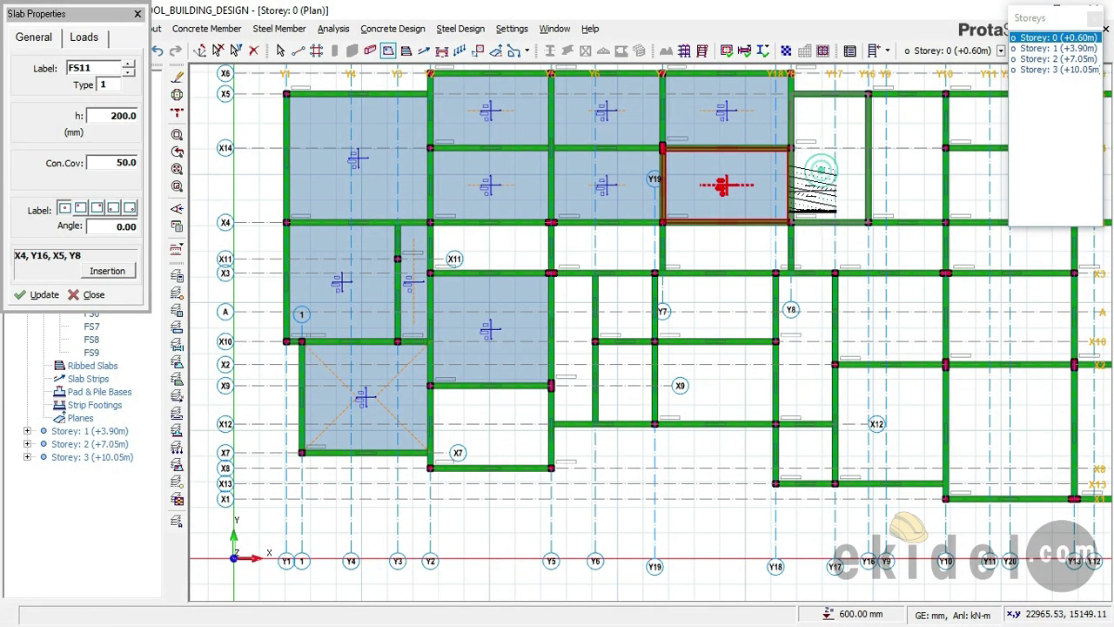
click(827, 174)
Insert slabs in the three narrow panels between axes X3 and X4, from Y8 back to Y2
click(731, 247)
click(600, 246)
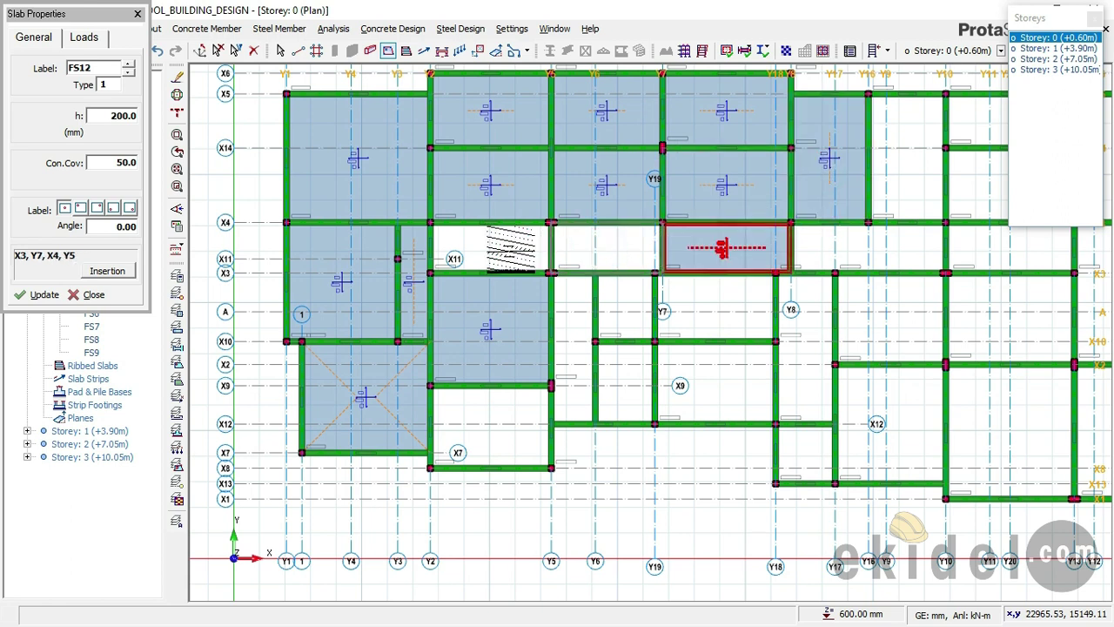
click(508, 248)
Insert slabs in the five panels between X12 and X3 from Y5 to Y18, and in panel X8–X9, Y2–Y5
click(573, 348)
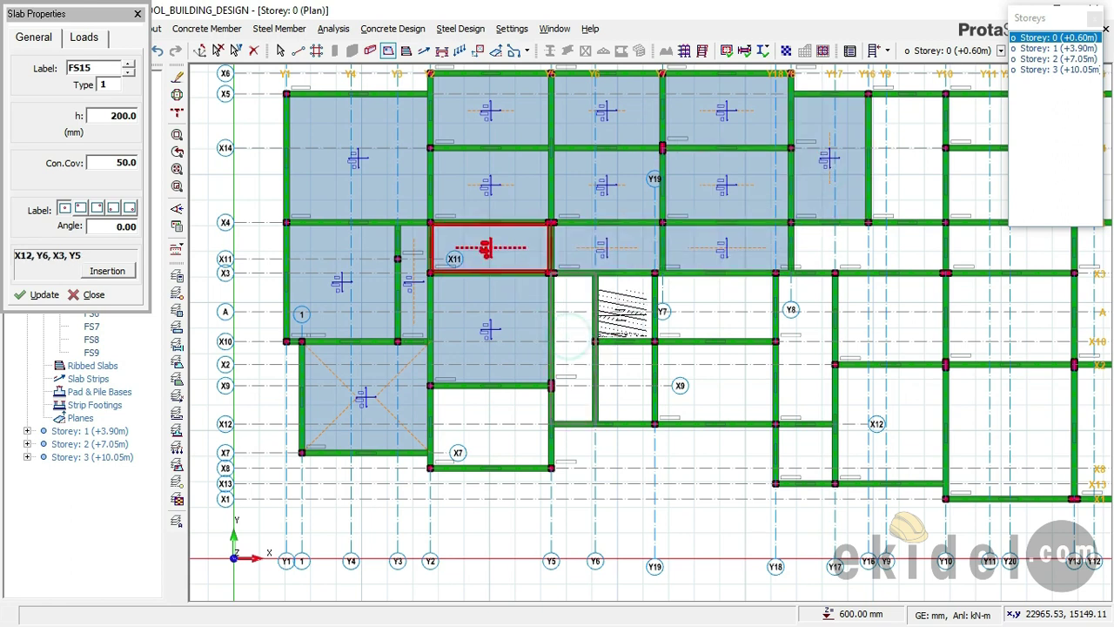
click(623, 309)
click(627, 380)
click(709, 307)
click(702, 380)
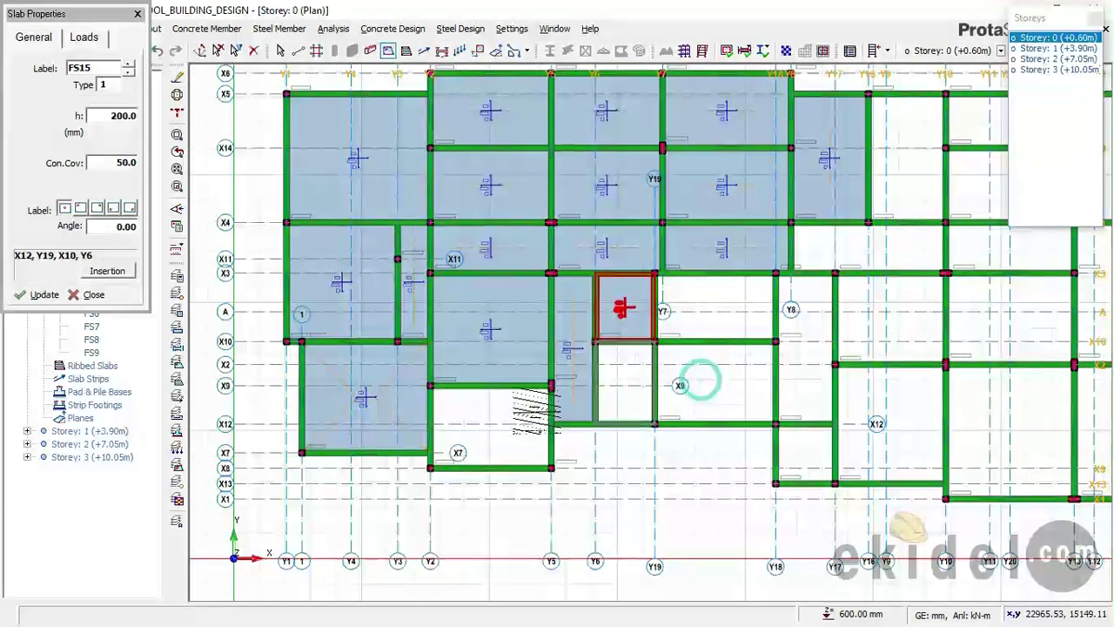
click(514, 418)
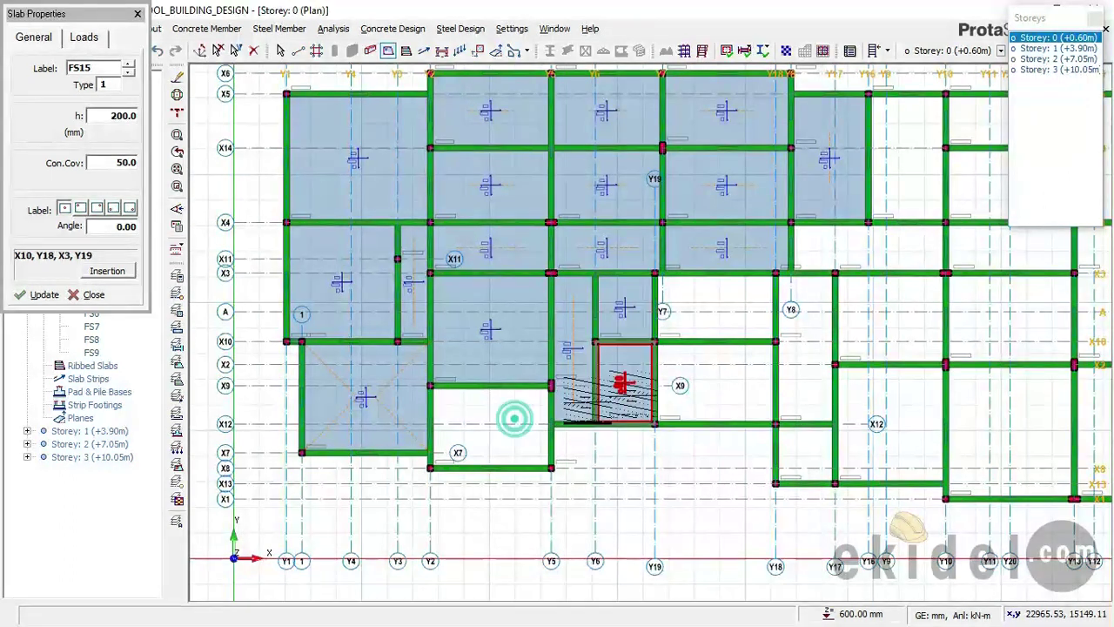
Show the slab load settings and insert slabs in the remaining beam panels between axes Y18 and Y13
click(85, 38)
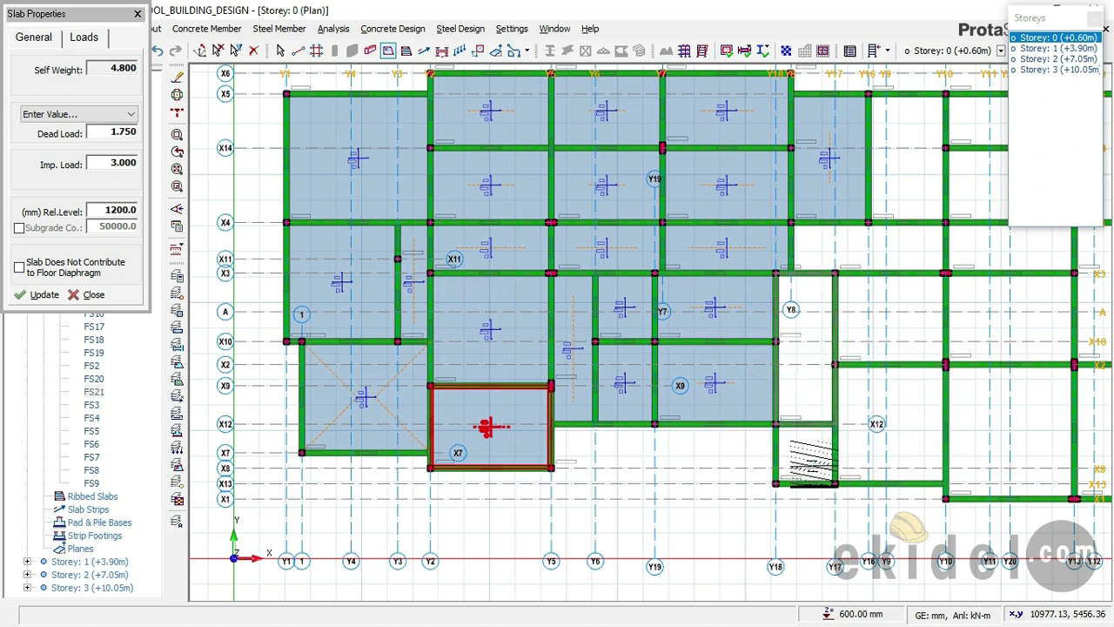
click(809, 461)
click(900, 426)
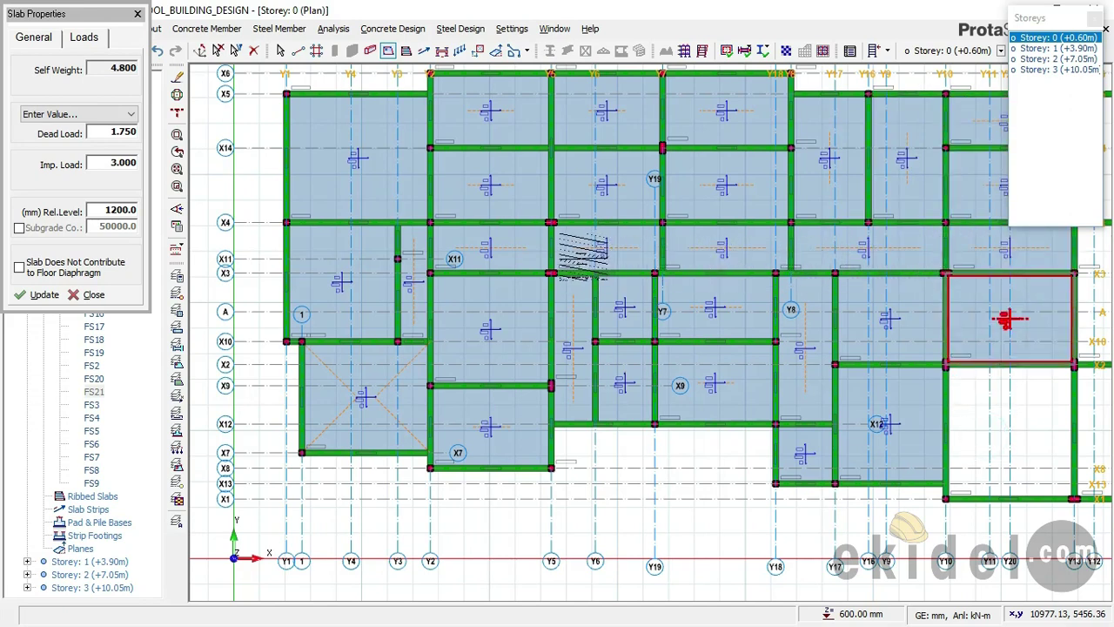
click(1009, 426)
Insert slabs in the three end panels between Y13 and Y15 (X4–X5, X2–X4 and X1–X2) and finish slab insertion
middle_drag(969, 256, 594, 251)
middle_drag(825, 220, 553, 213)
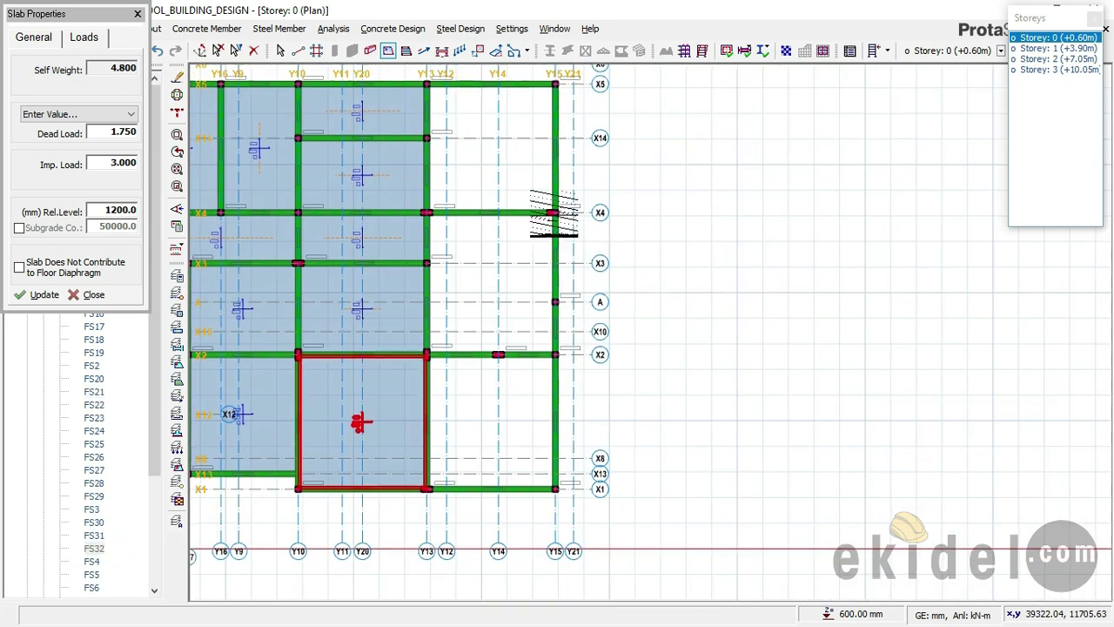
click(513, 178)
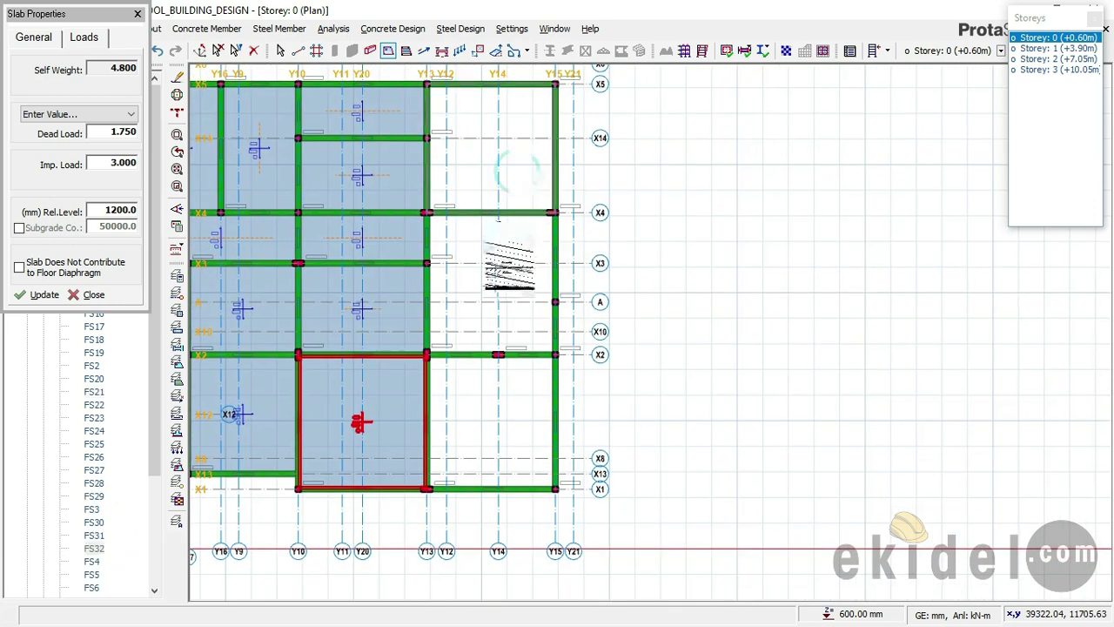
click(498, 261)
click(492, 418)
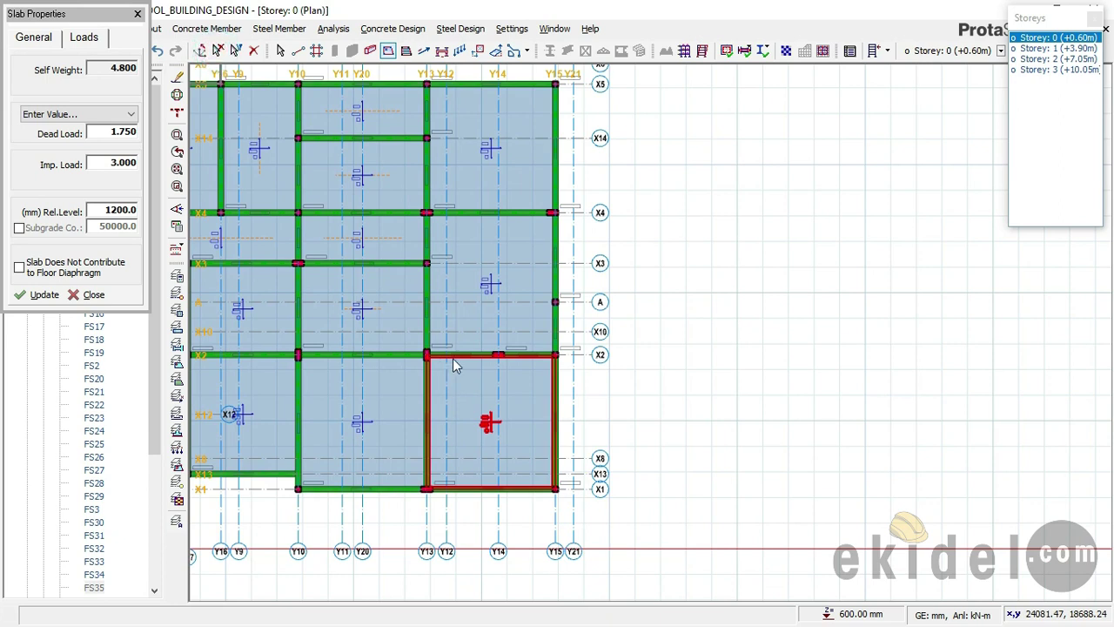
key(Escape)
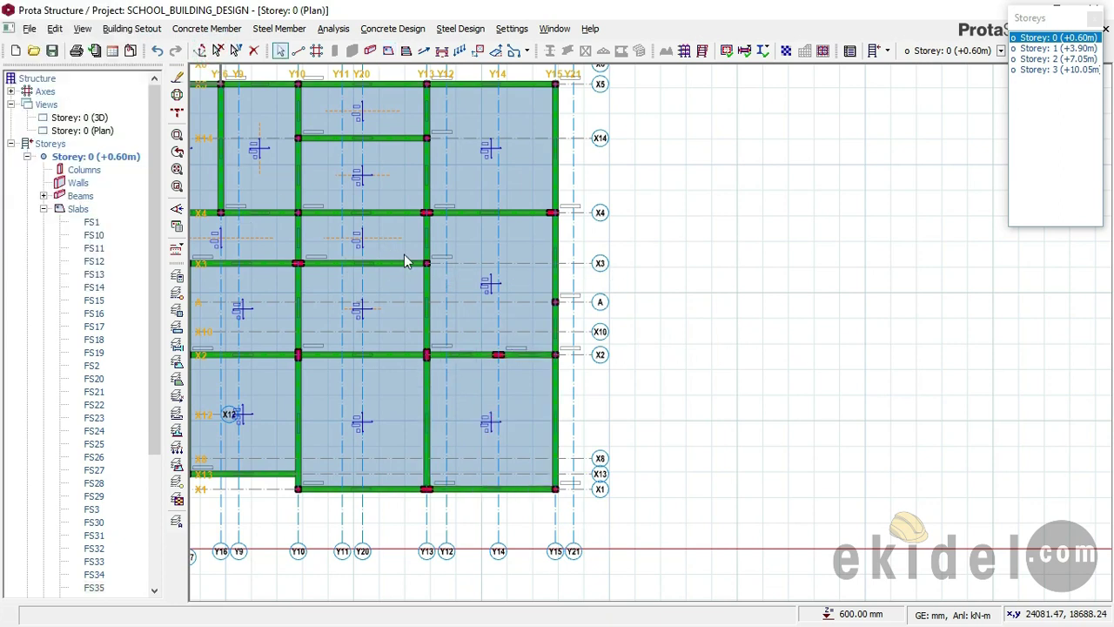
Open the Storey: 0 3D view and inspect the inserted slabs from several sides of the building
scroll(307, 246, down, 2)
middle_drag(306, 245, 697, 294)
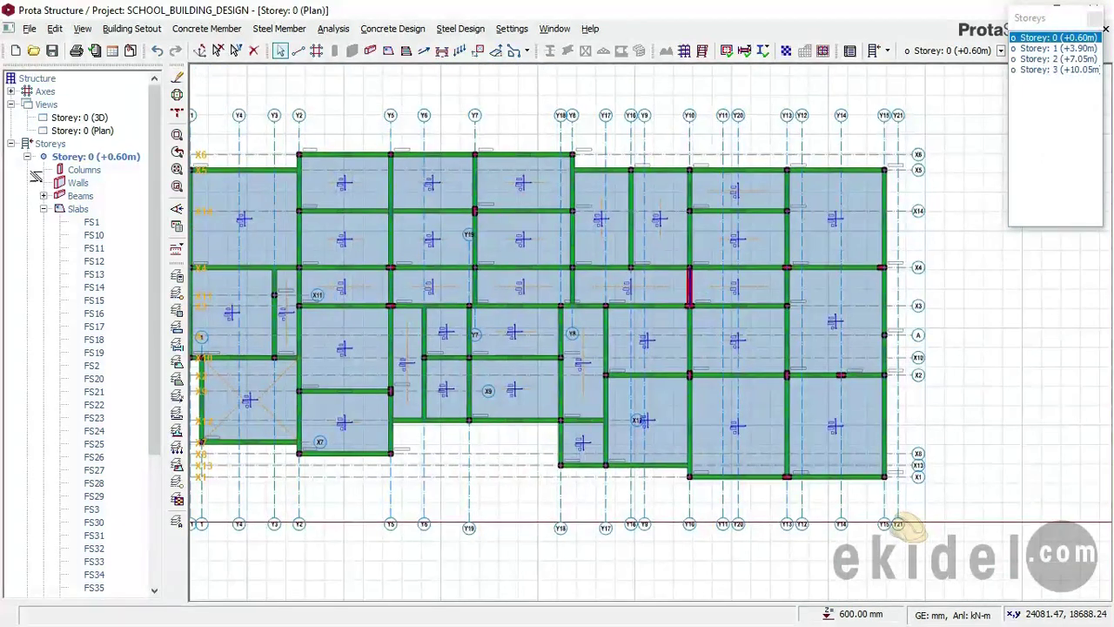
double_click(77, 119)
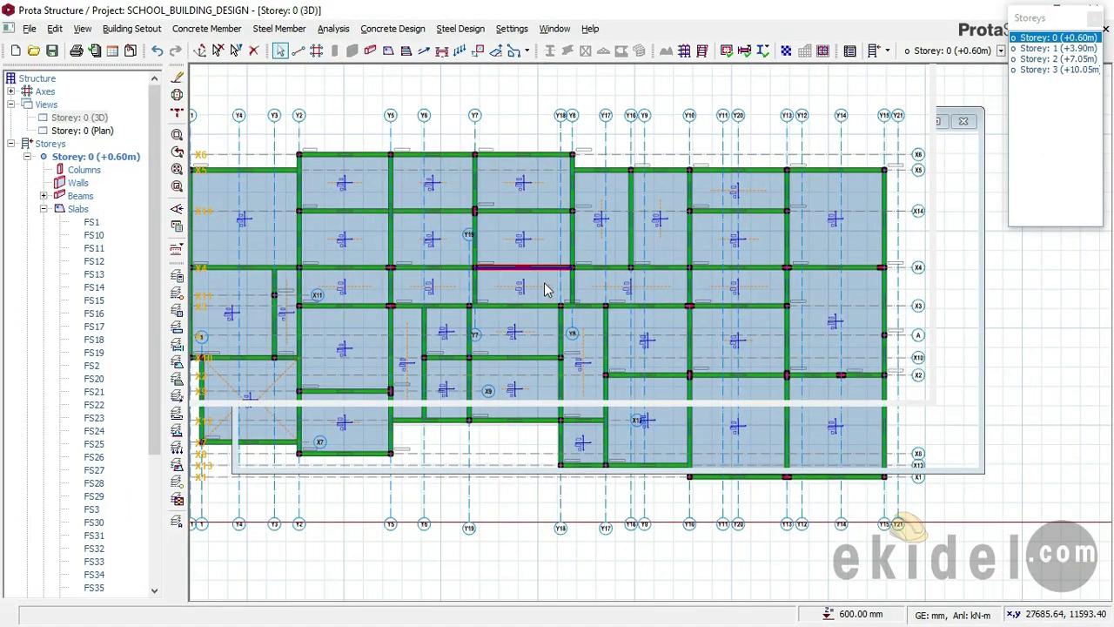
scroll(590, 304, down, 3)
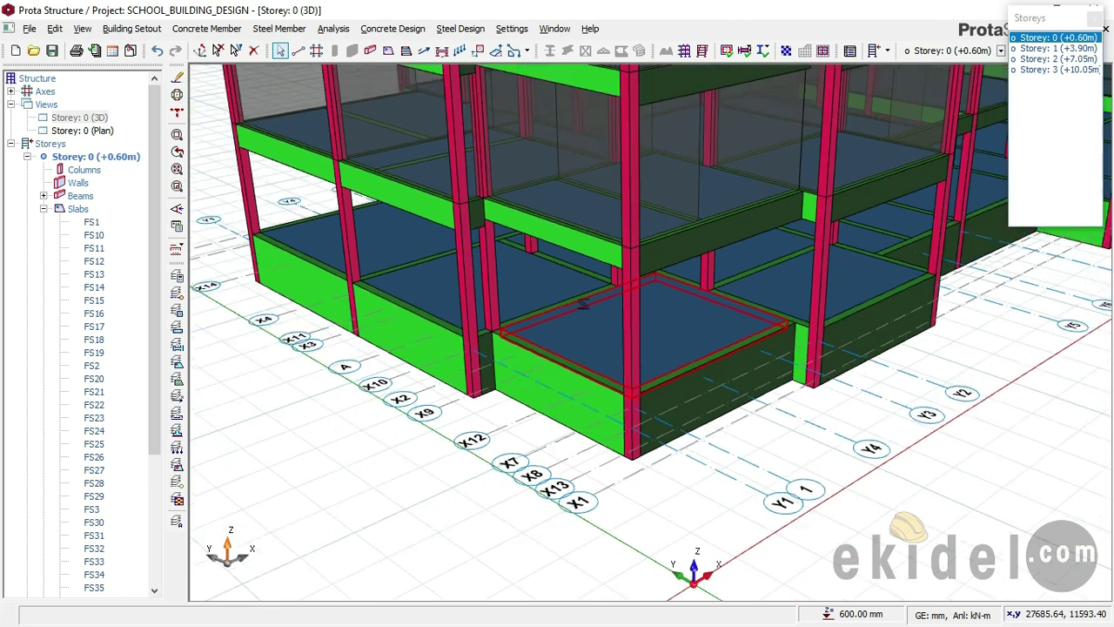
mouse_move(497, 360)
middle_down()
mouse_move(522, 342)
mouse_move(544, 348)
mouse_move(409, 348)
middle_up()
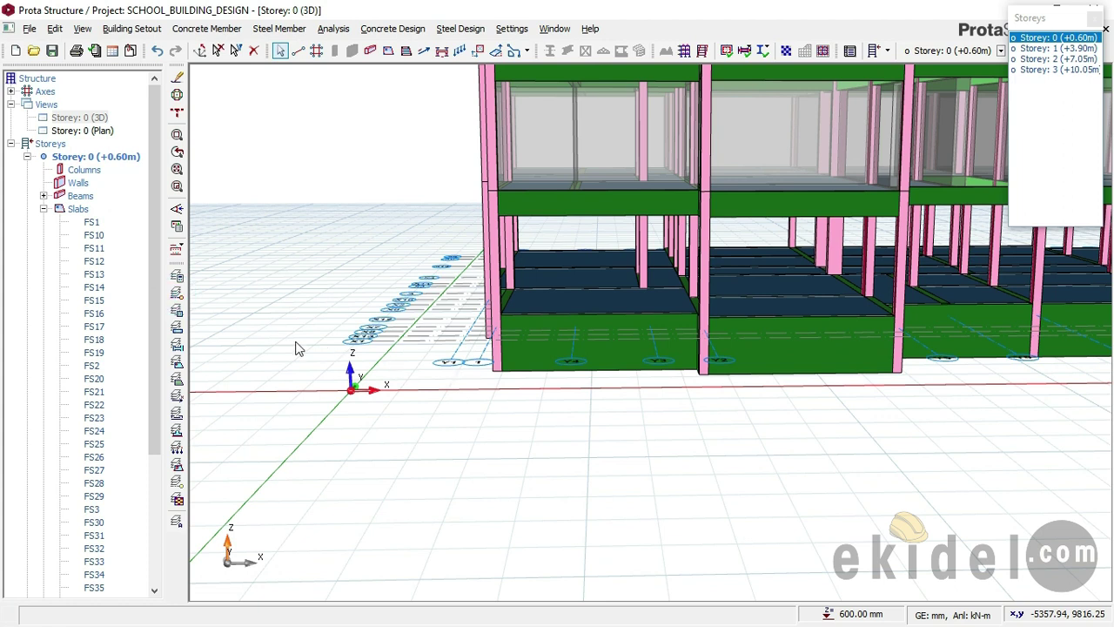
mouse_move(484, 361)
middle_down()
mouse_move(841, 455)
mouse_move(746, 313)
mouse_move(646, 311)
mouse_move(562, 383)
mouse_move(651, 378)
mouse_move(562, 371)
mouse_move(587, 376)
middle_up()
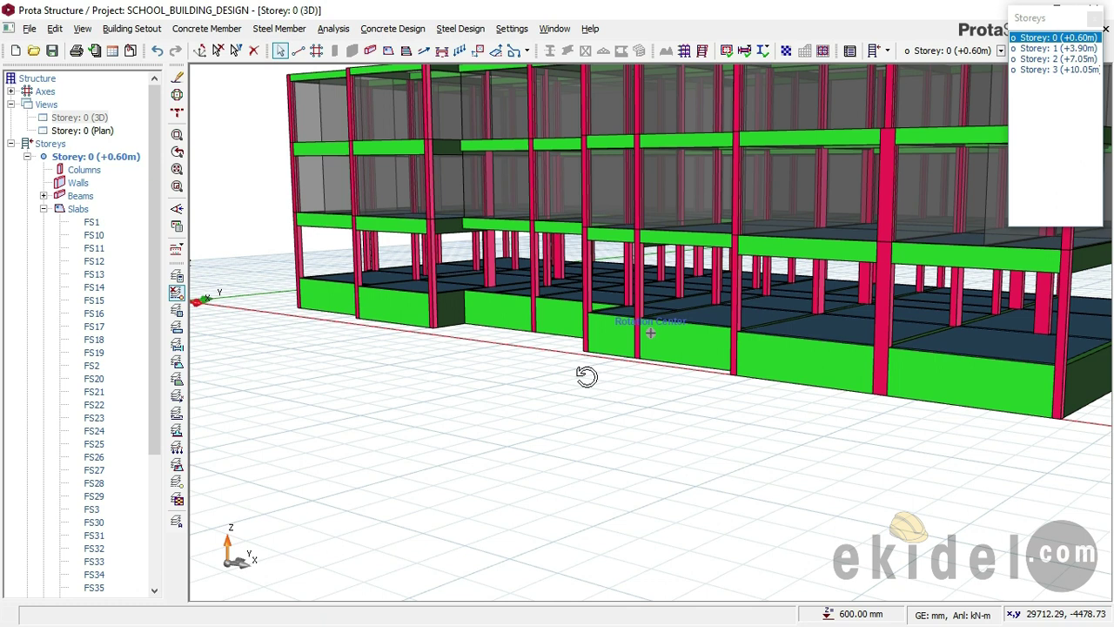
Display the axes in the 3D view and examine the storey 0 beams and columns along the building's long facade
click(179, 295)
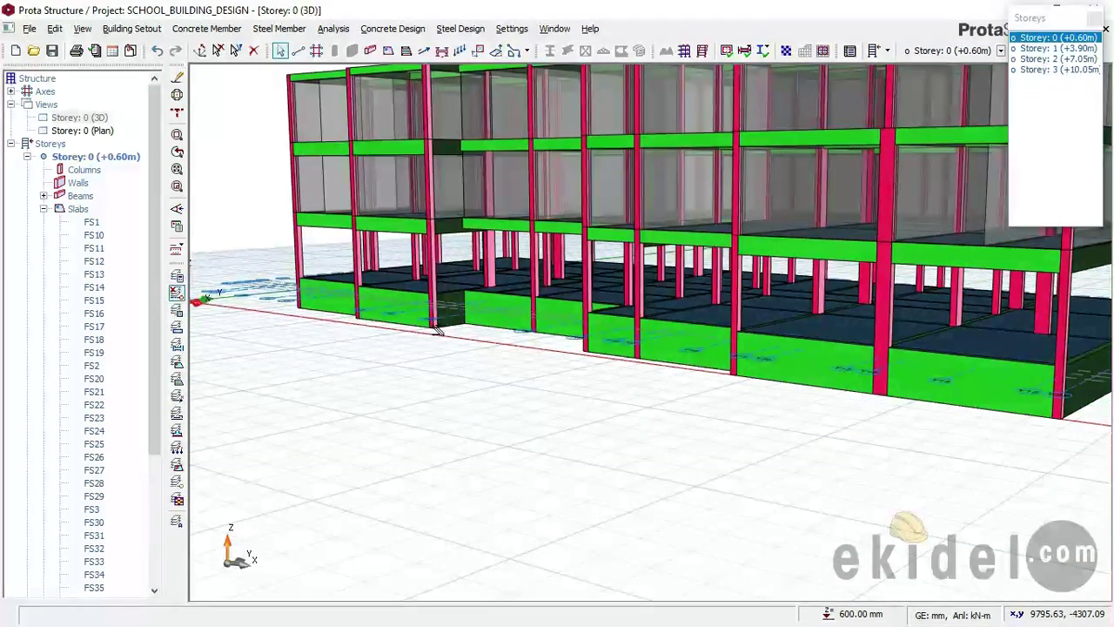
mouse_move(438, 328)
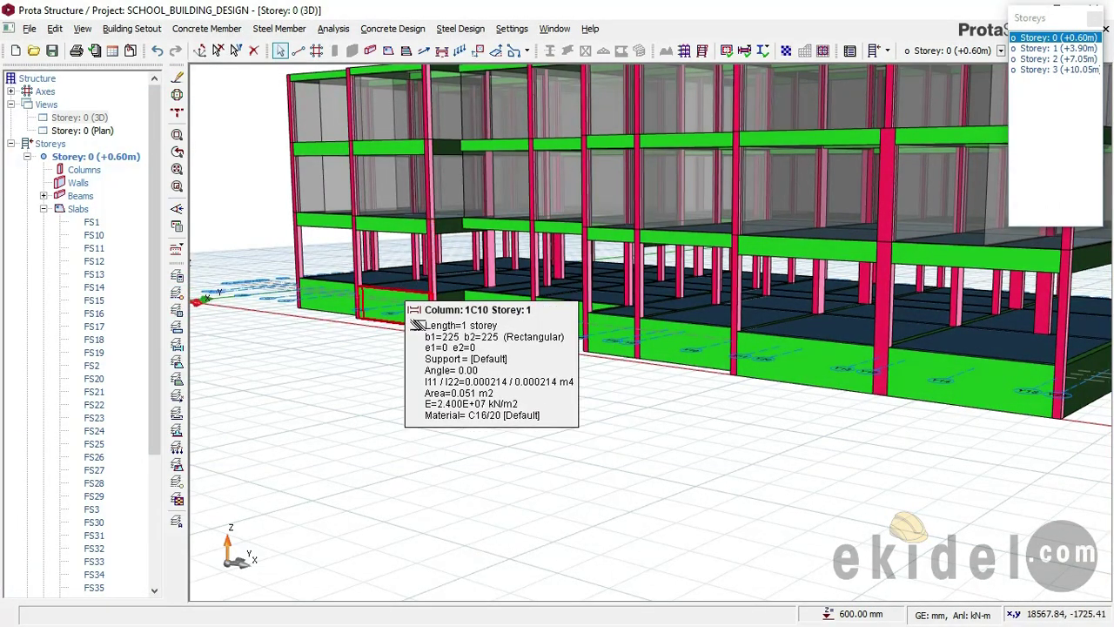
mouse_move(406, 311)
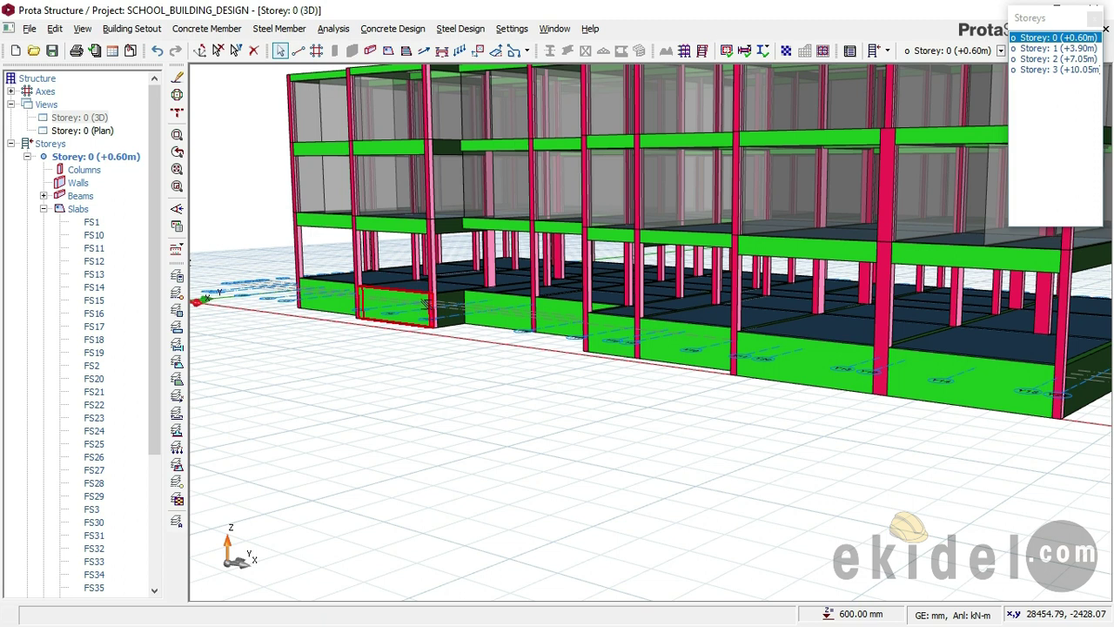
mouse_move(424, 305)
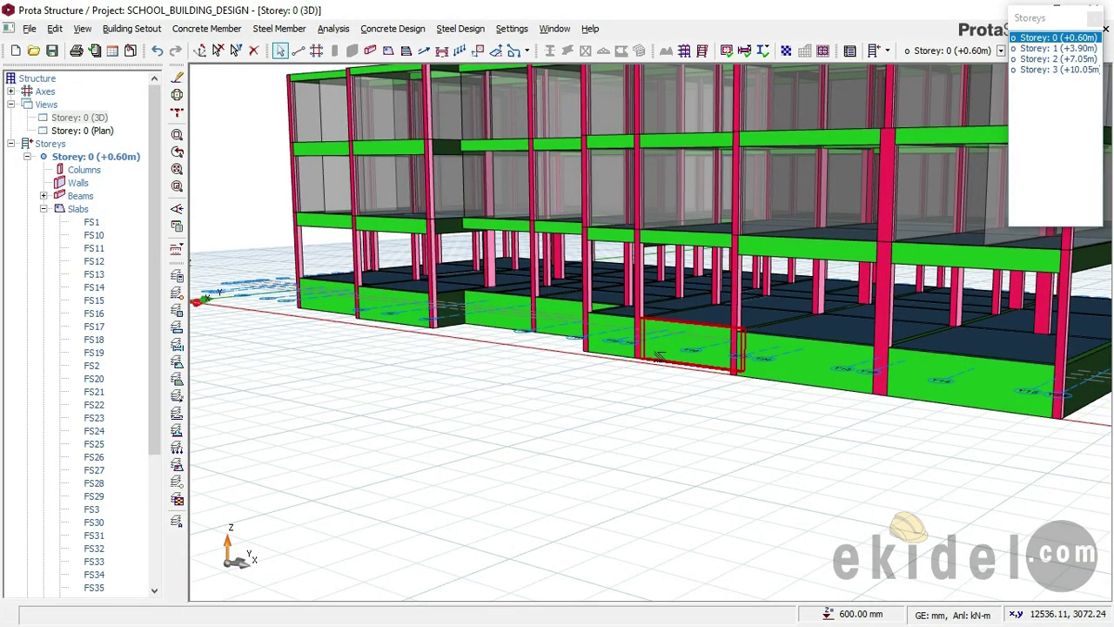
mouse_move(658, 357)
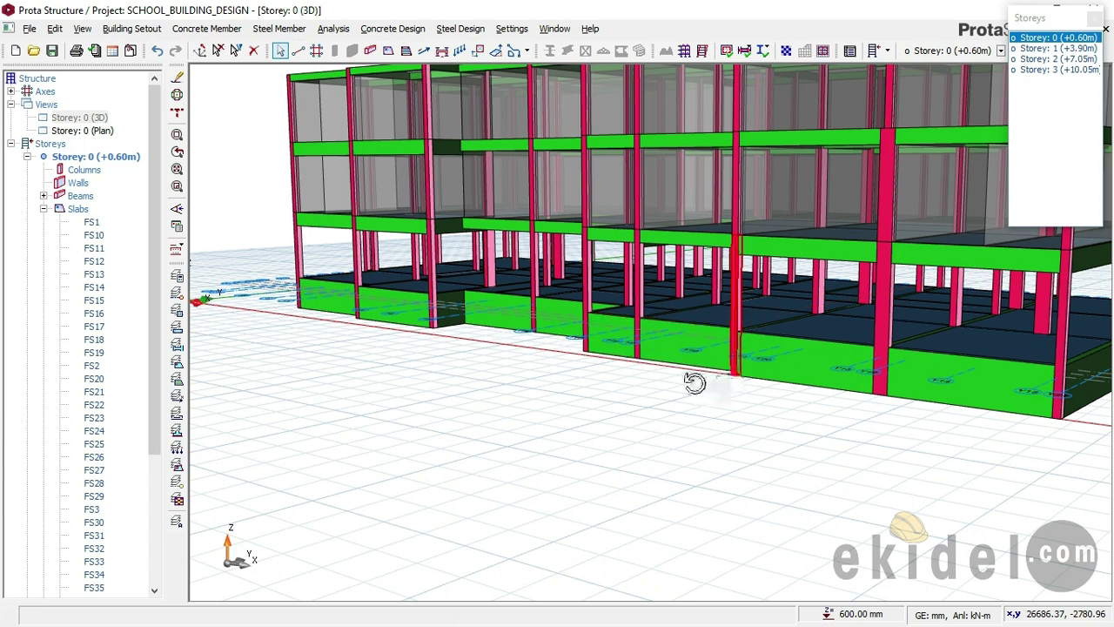
middle_drag(693, 381, 671, 375)
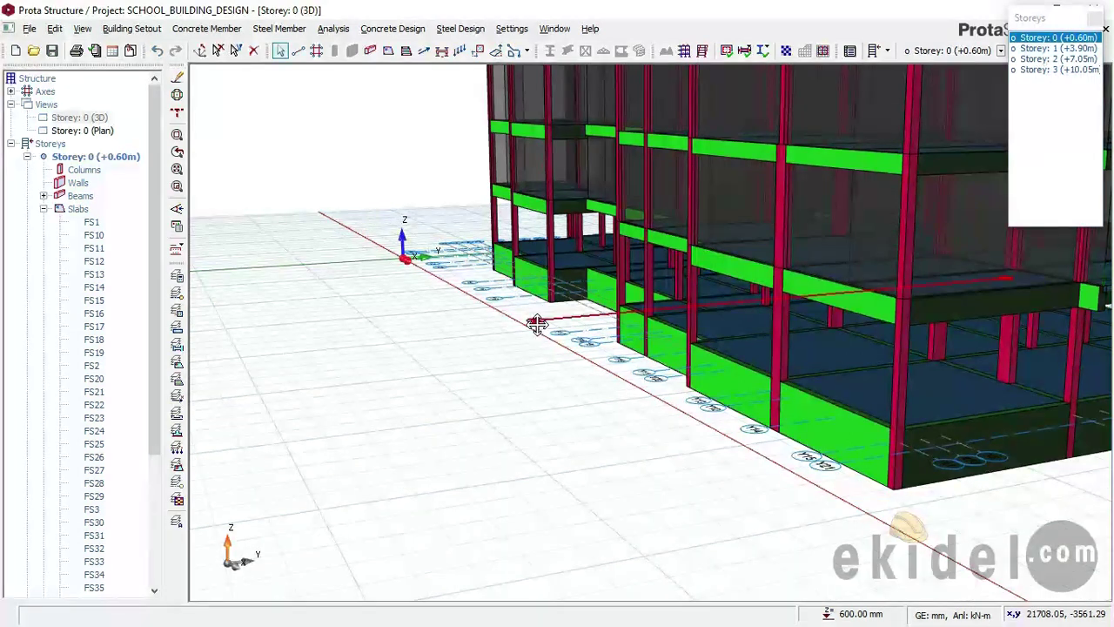
Return from the 3D view to the Storey: 0 plan at the panels bordering axis X6
scroll(474, 339, up, 3)
middle_drag(461, 346, 420, 323)
scroll(420, 323, down, 2)
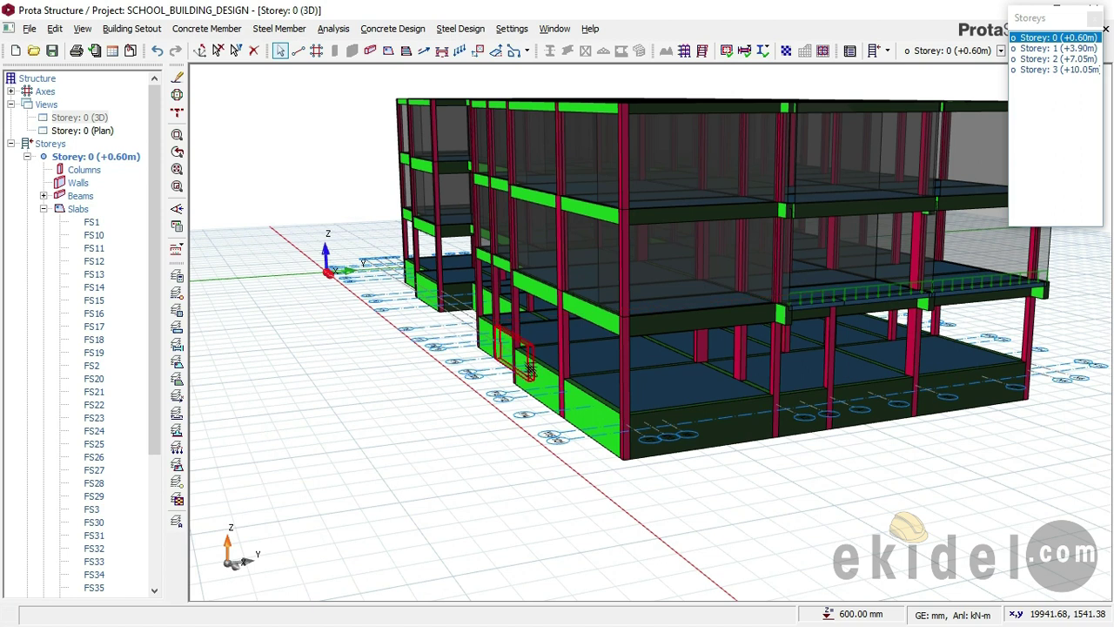
scroll(529, 368, down, 1)
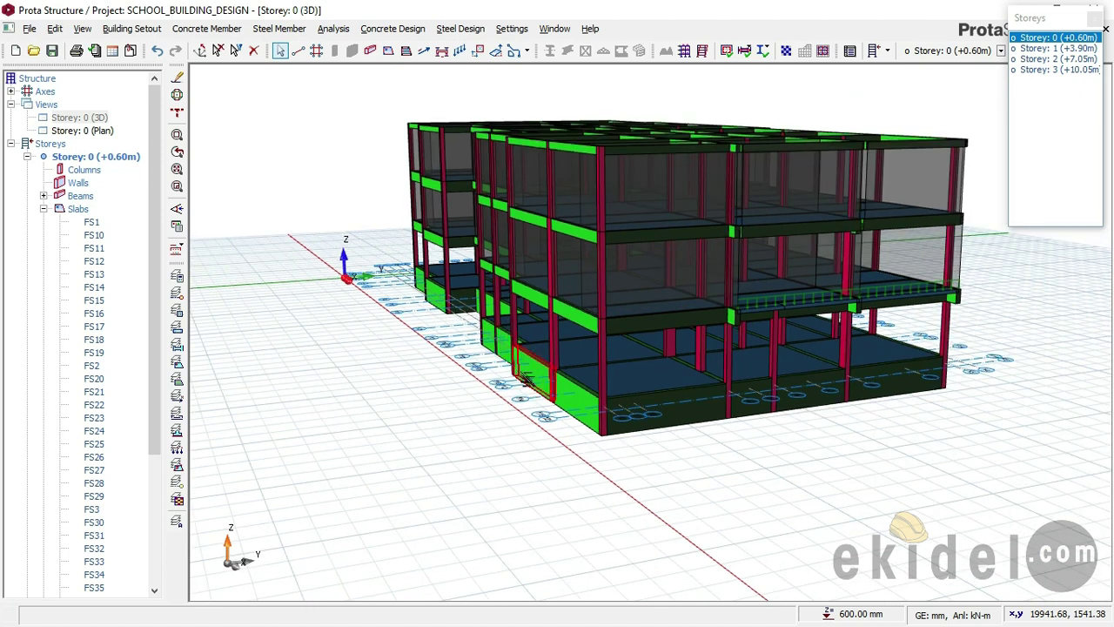
double_click(82, 130)
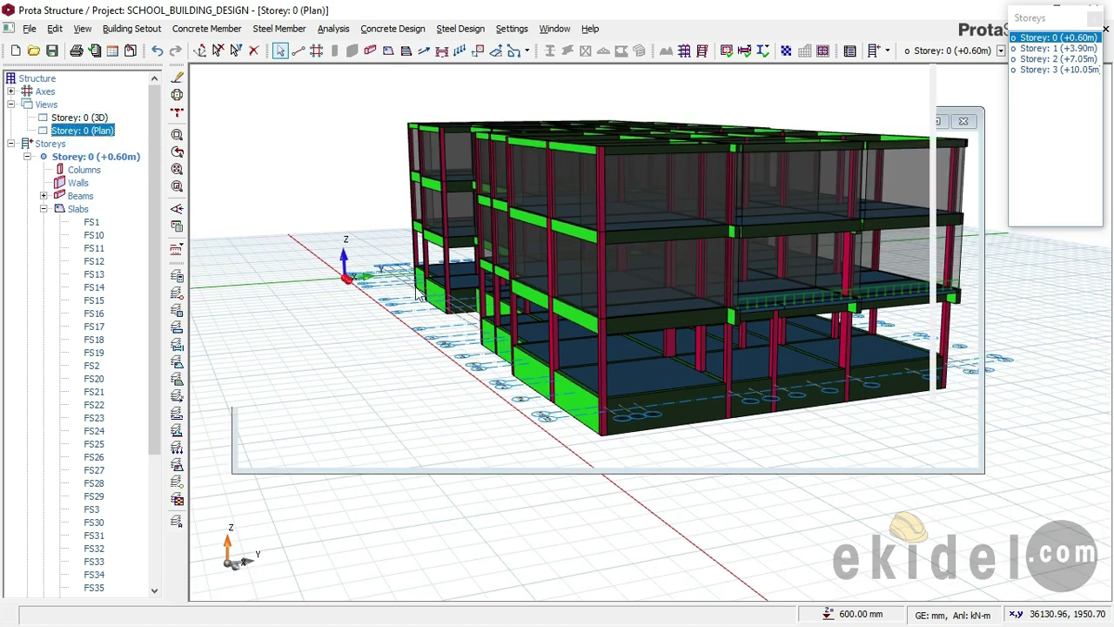
scroll(538, 355, down, 3)
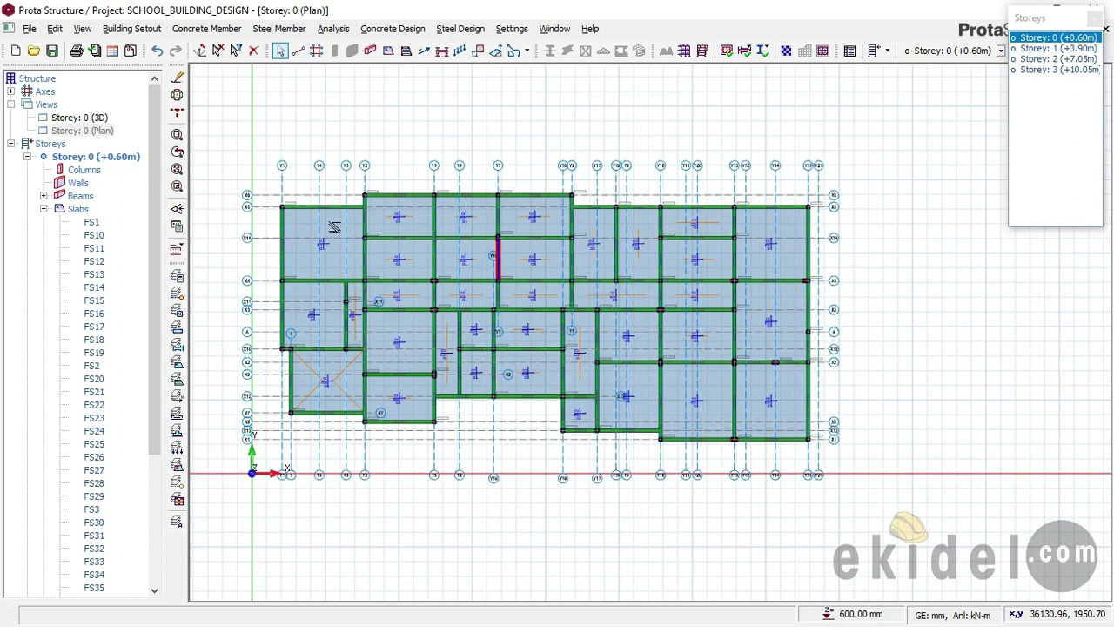
scroll(378, 215, up, 3)
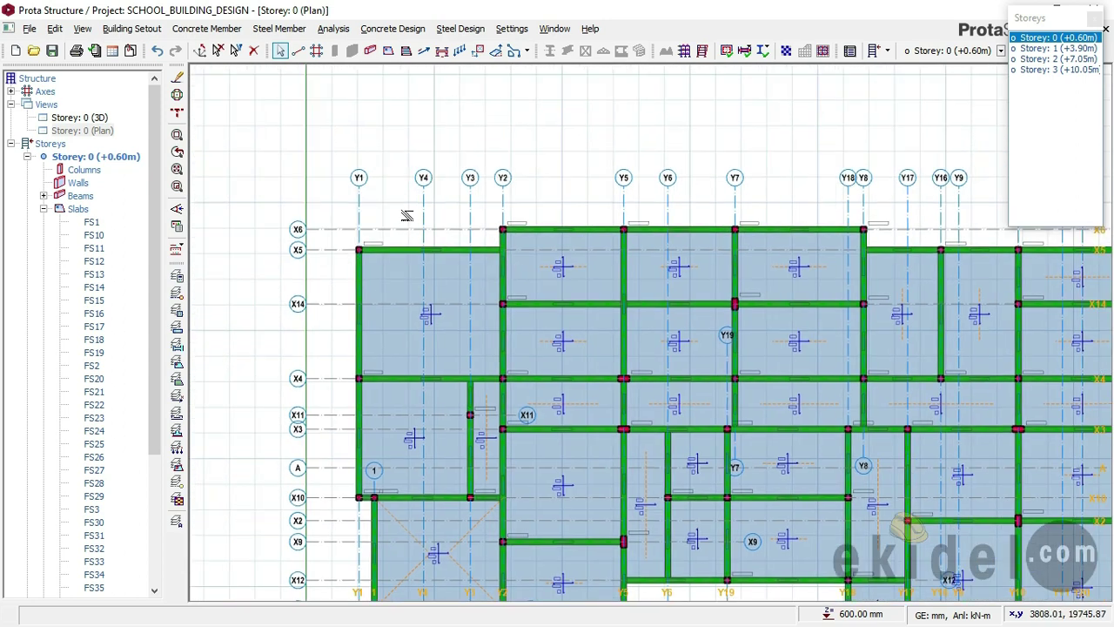
scroll(392, 215, up, 2)
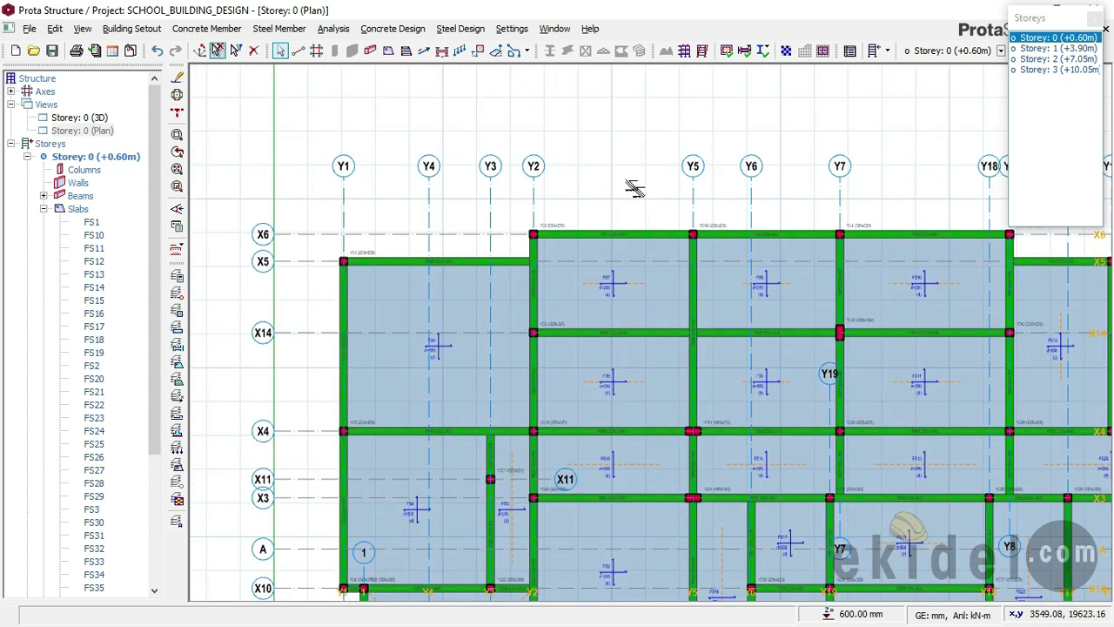
drag(516, 167, 429, 183)
Start inserting a concrete slab and set its thickness to 200 mm
click(206, 29)
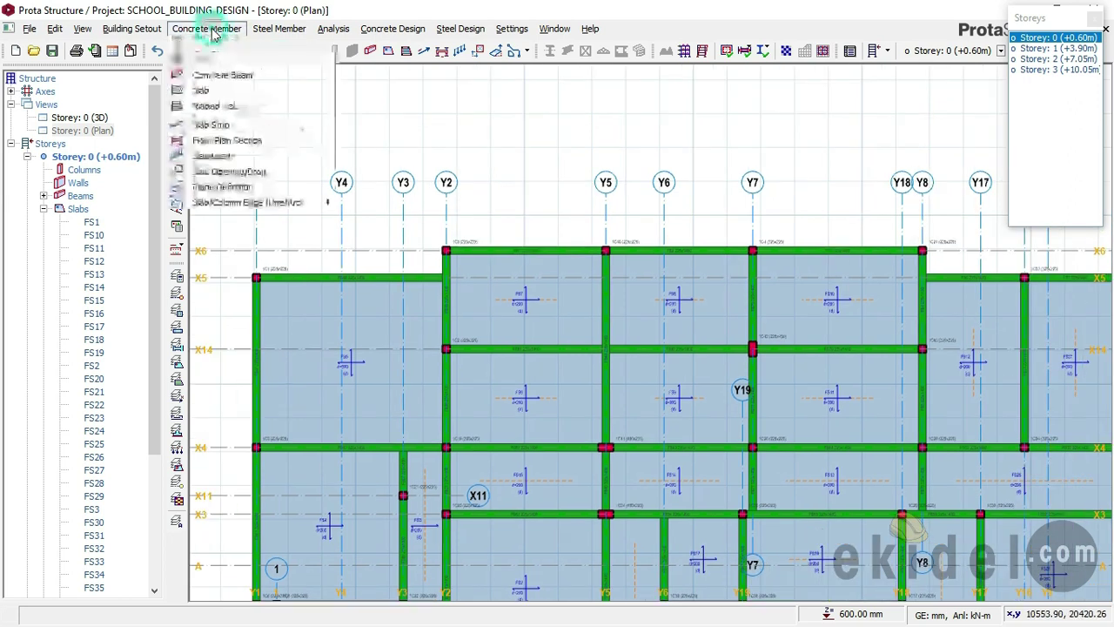
click(209, 93)
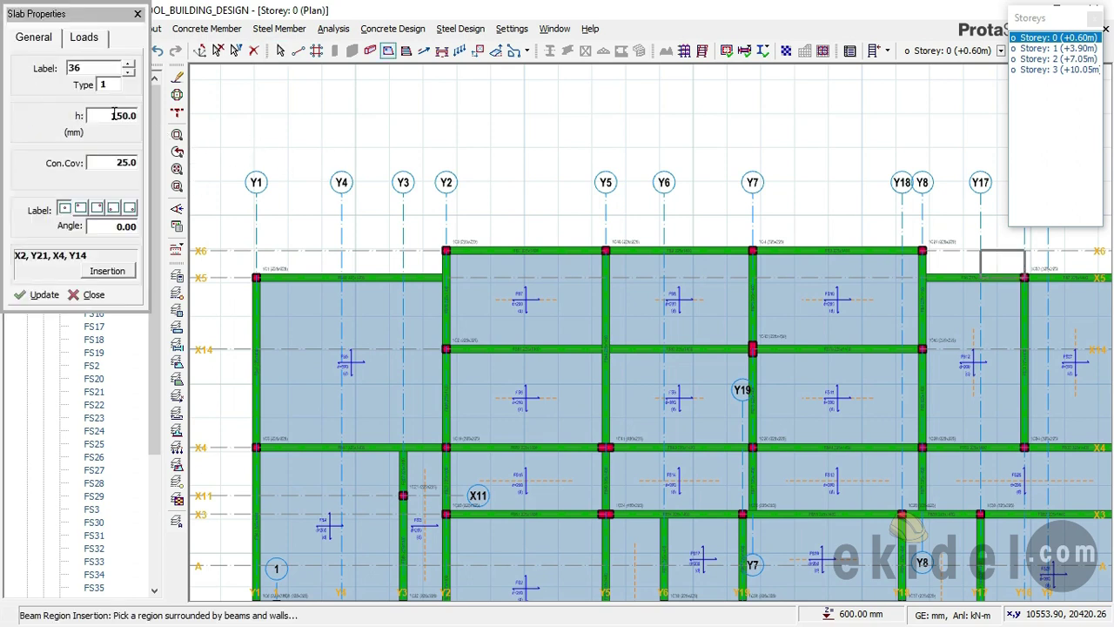
click(125, 115)
text(2)
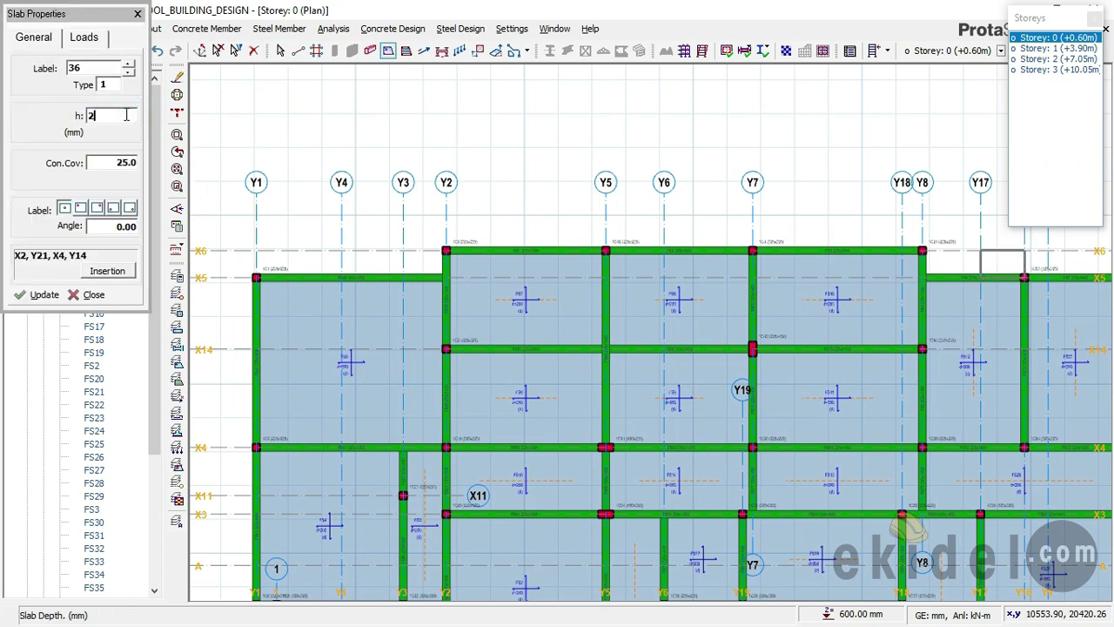
text(00)
scroll(521, 301, up, 1)
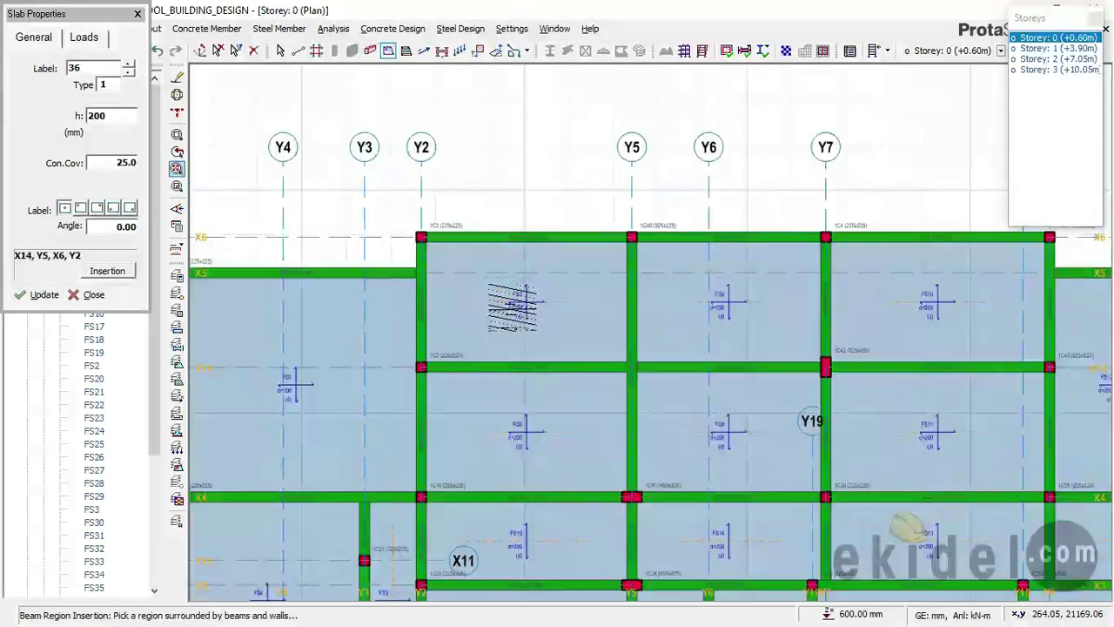
scroll(520, 301, up, 3)
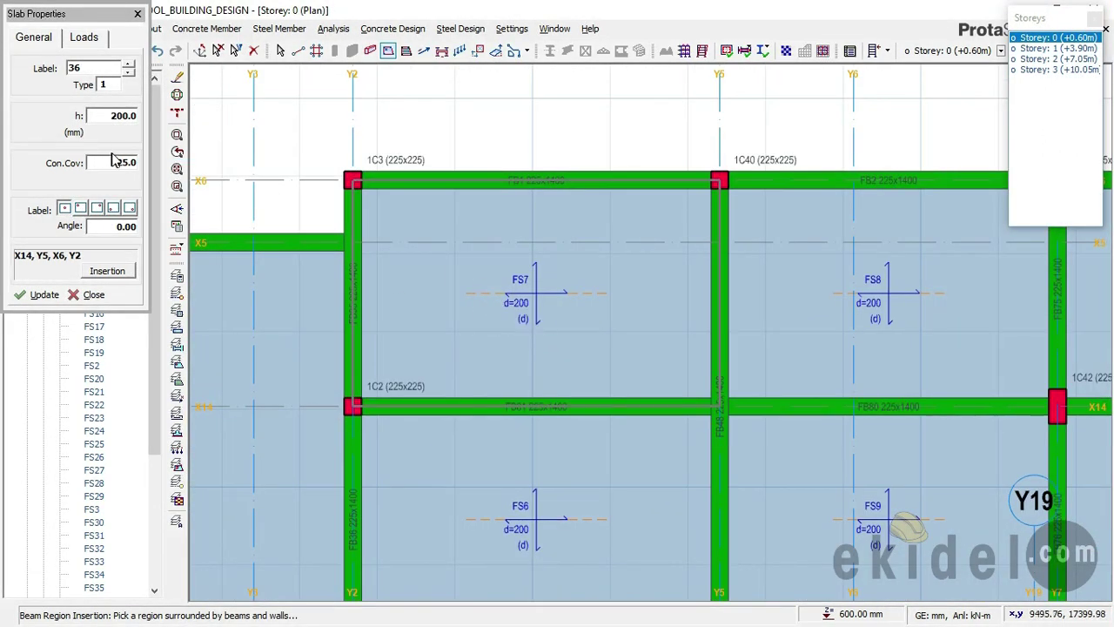
Set the slab's concrete cover to 50 mm and check its load settings
click(128, 162)
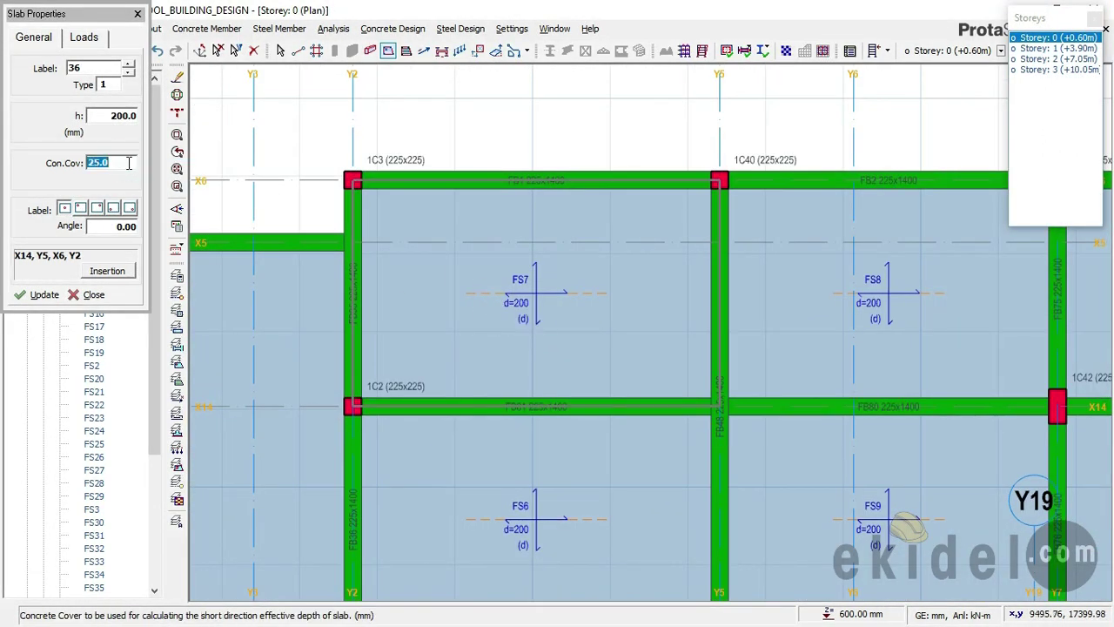
click(85, 39)
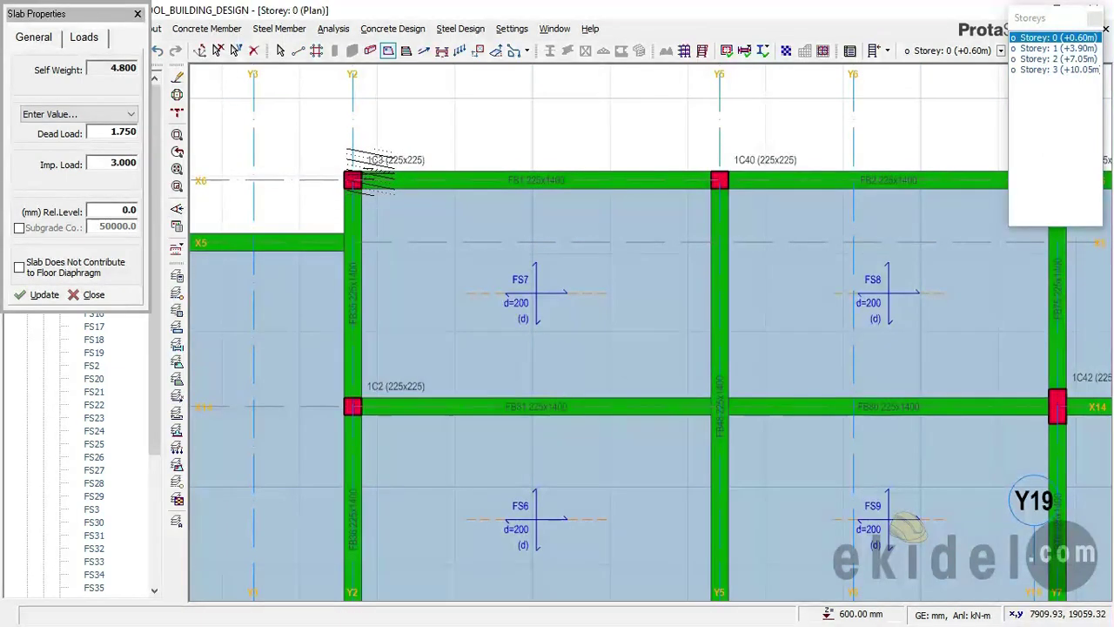
click(33, 37)
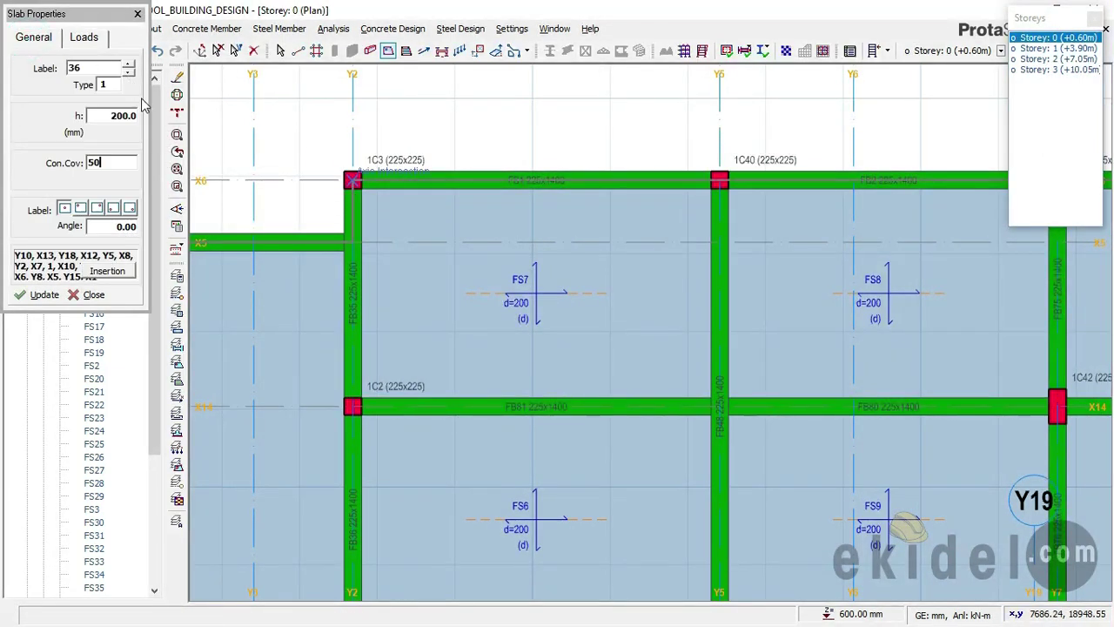
Change the slab to cantilever type 12 with a cantilever length of 1000 mm
click(112, 85)
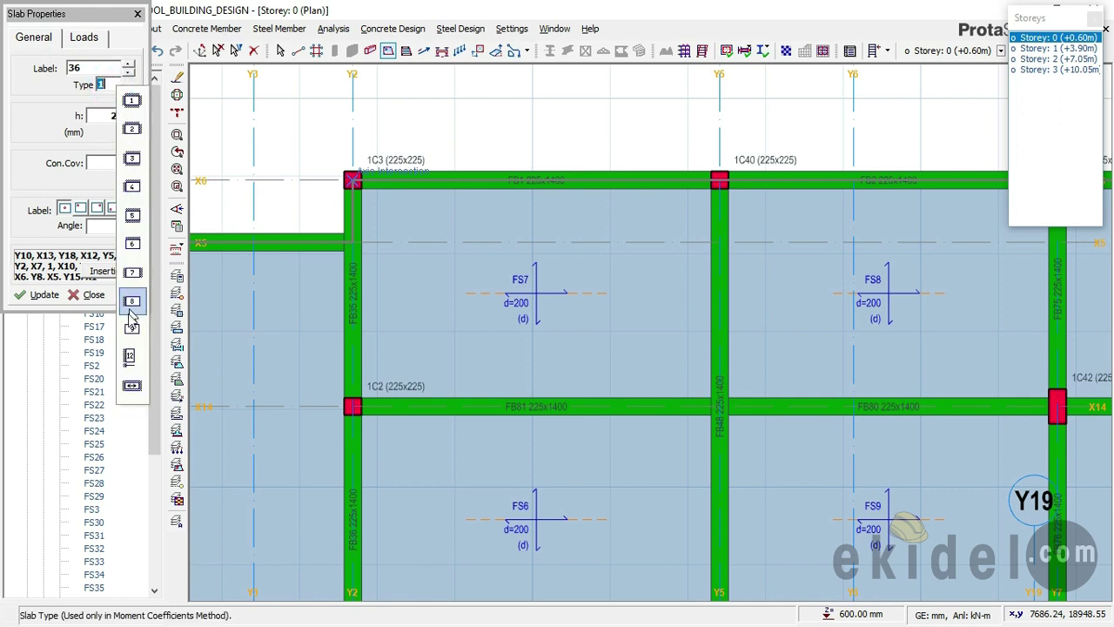
click(132, 357)
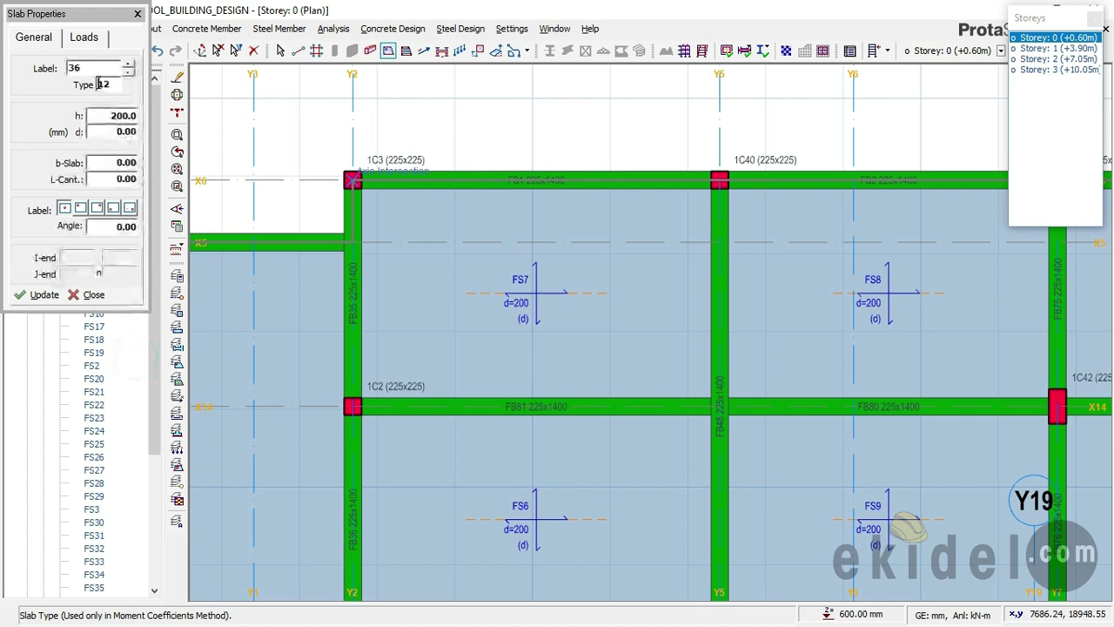
click(96, 180)
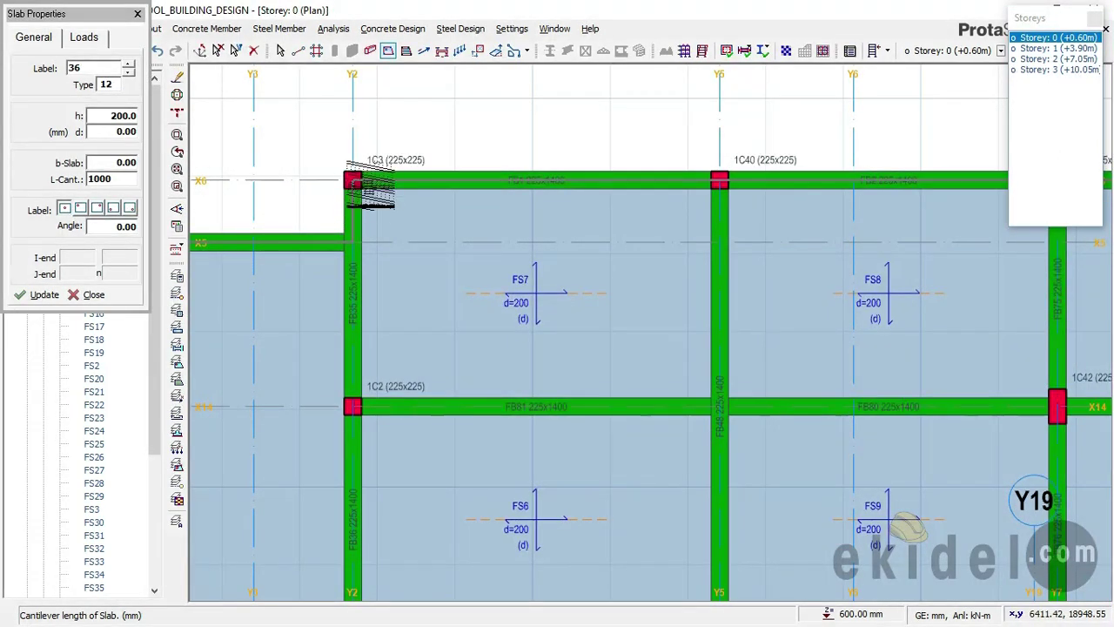
Insert the cantilever slab on the outer side of axis X6 between axes Y2 and Y5
click(352, 180)
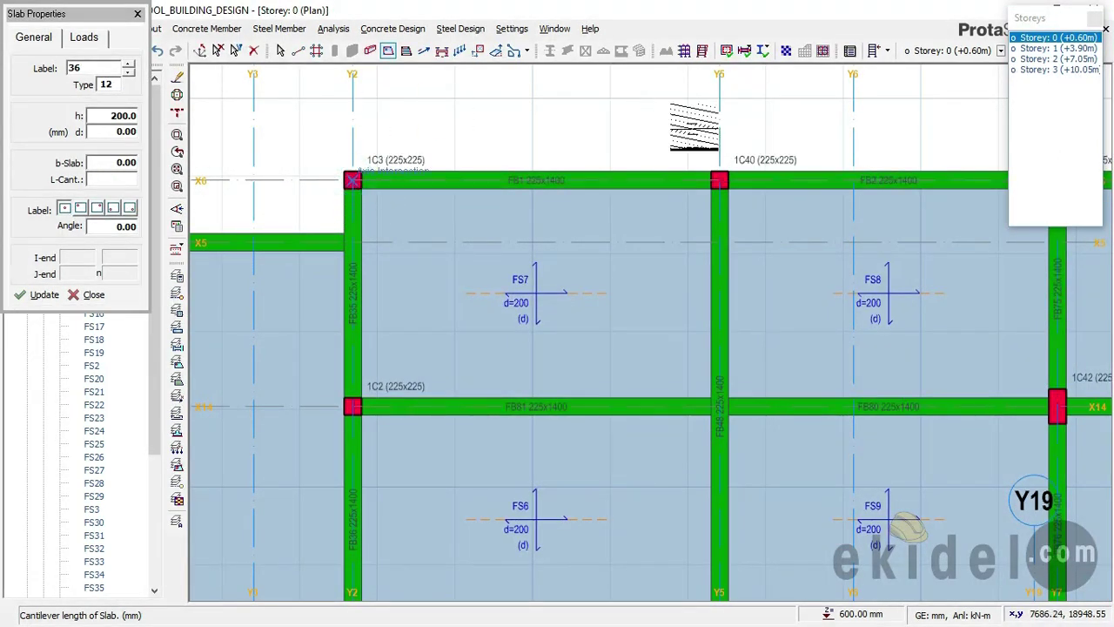
click(720, 180)
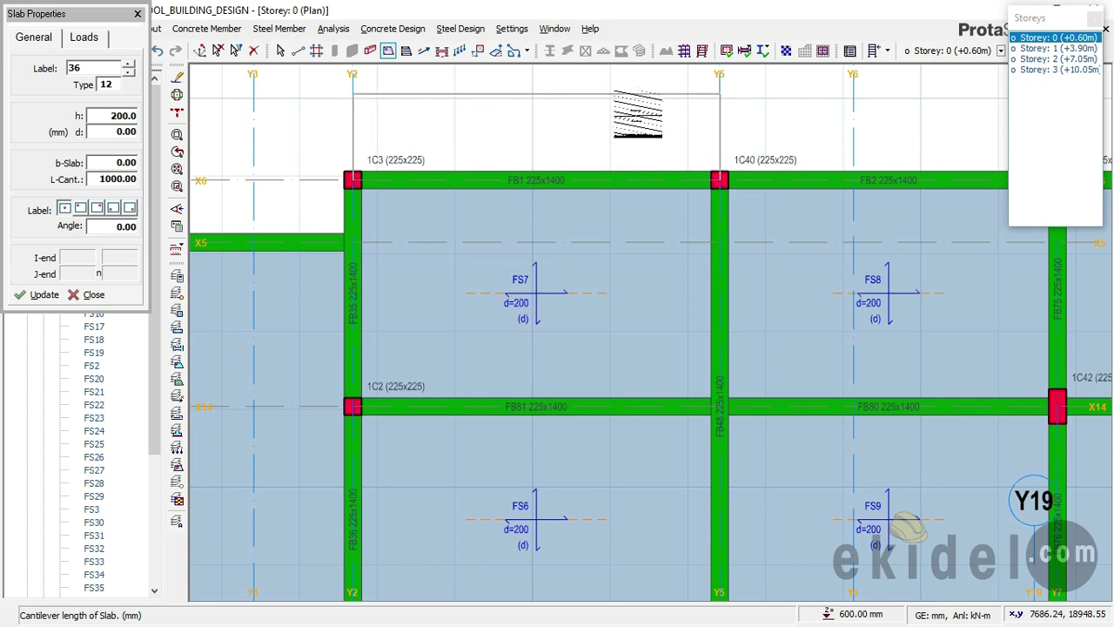
click(637, 115)
scroll(352, 180, down, 2)
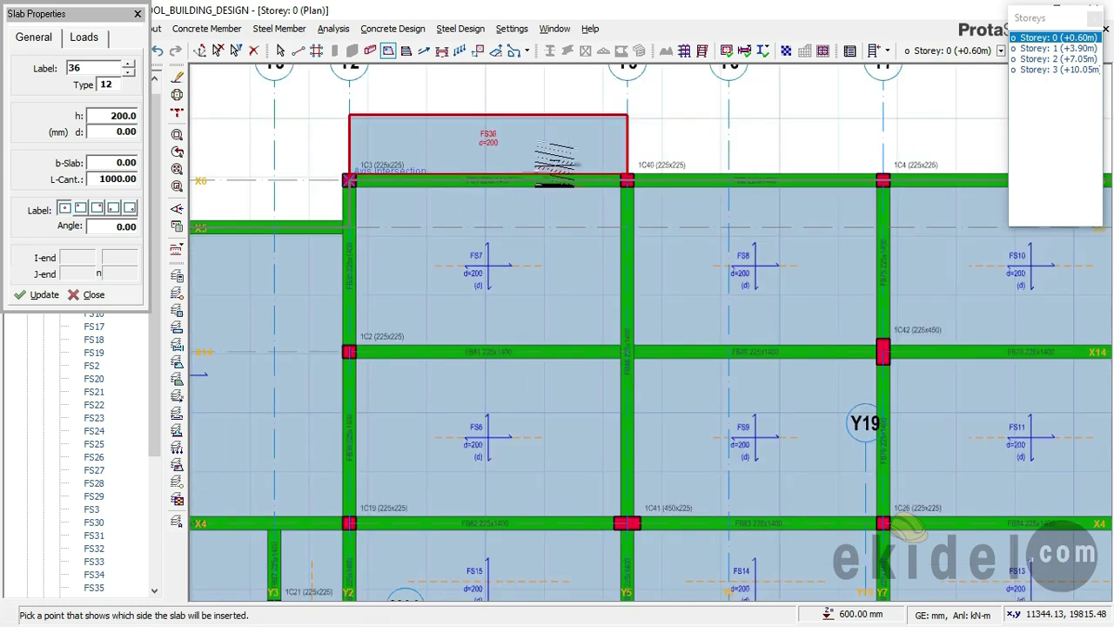
middle_drag(632, 144, 511, 186)
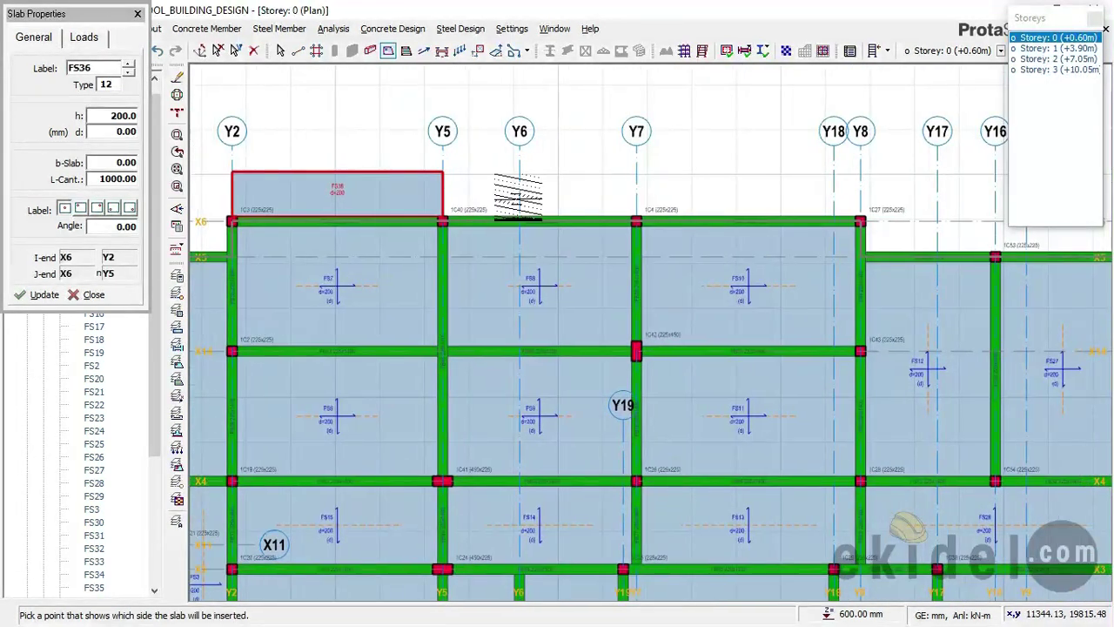
Insert cantilever slabs outside axis X6 between Y5–Y7 and Y7–Y8, and finish slab insertion
click(440, 221)
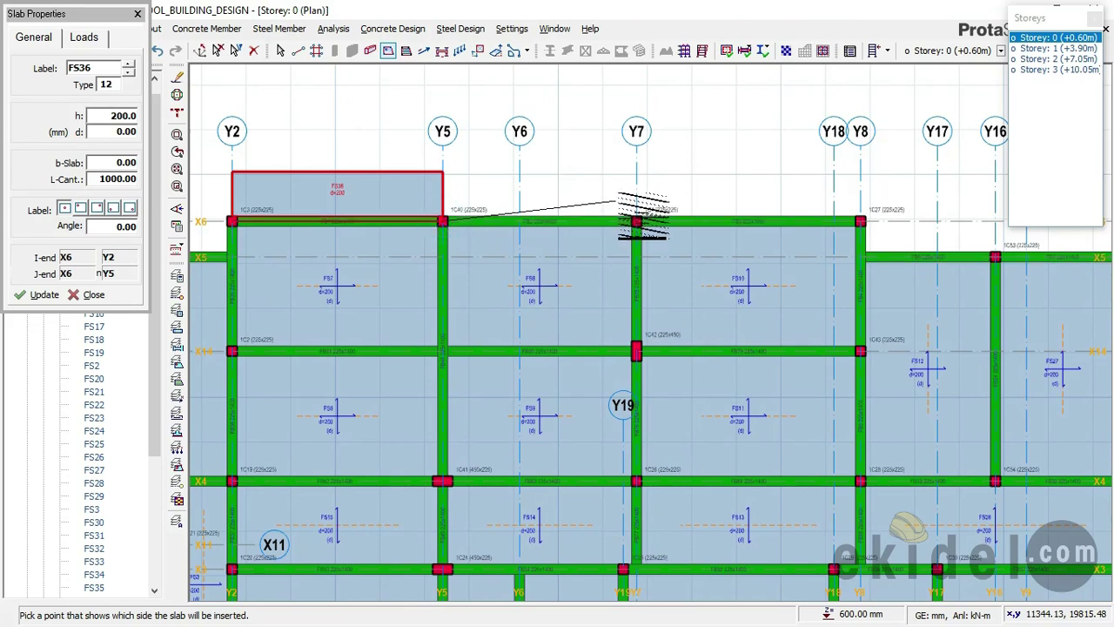
click(636, 221)
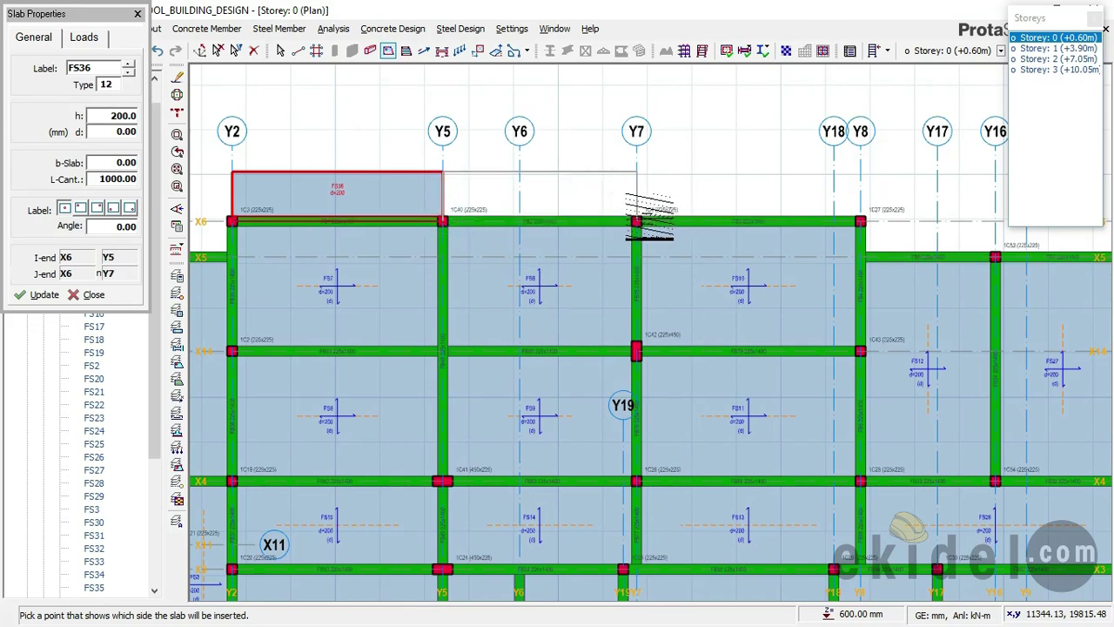
click(637, 212)
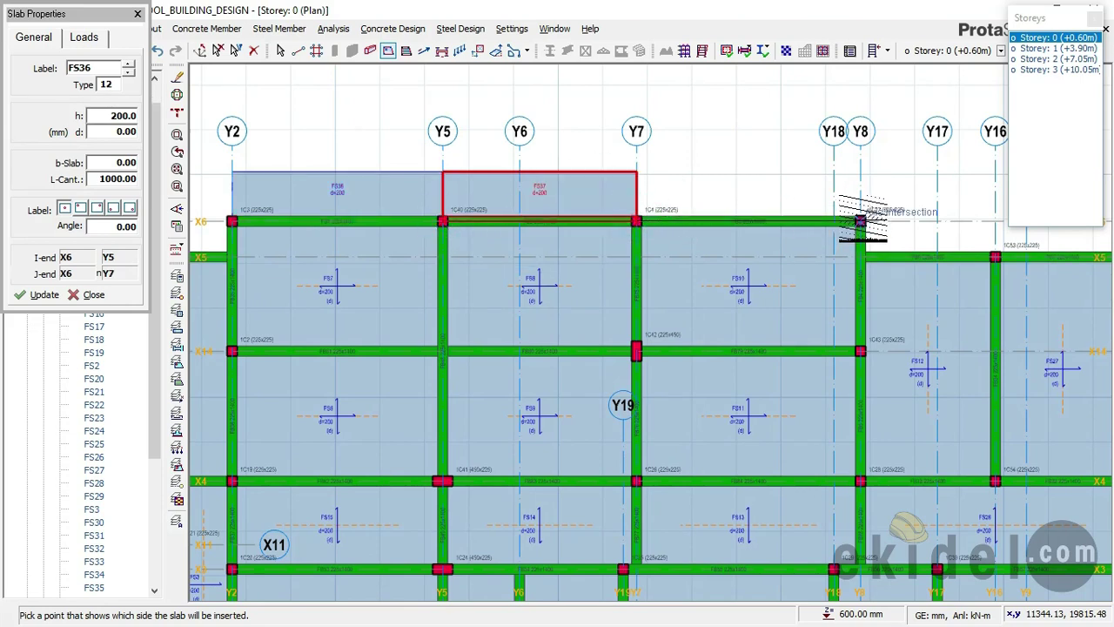
click(714, 165)
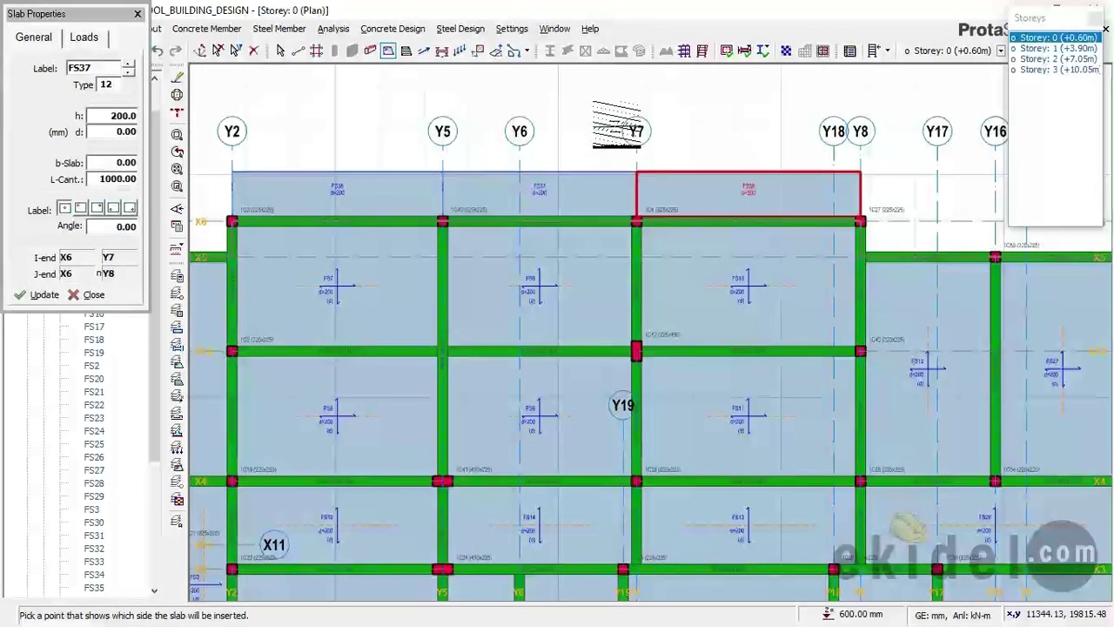
click(222, 53)
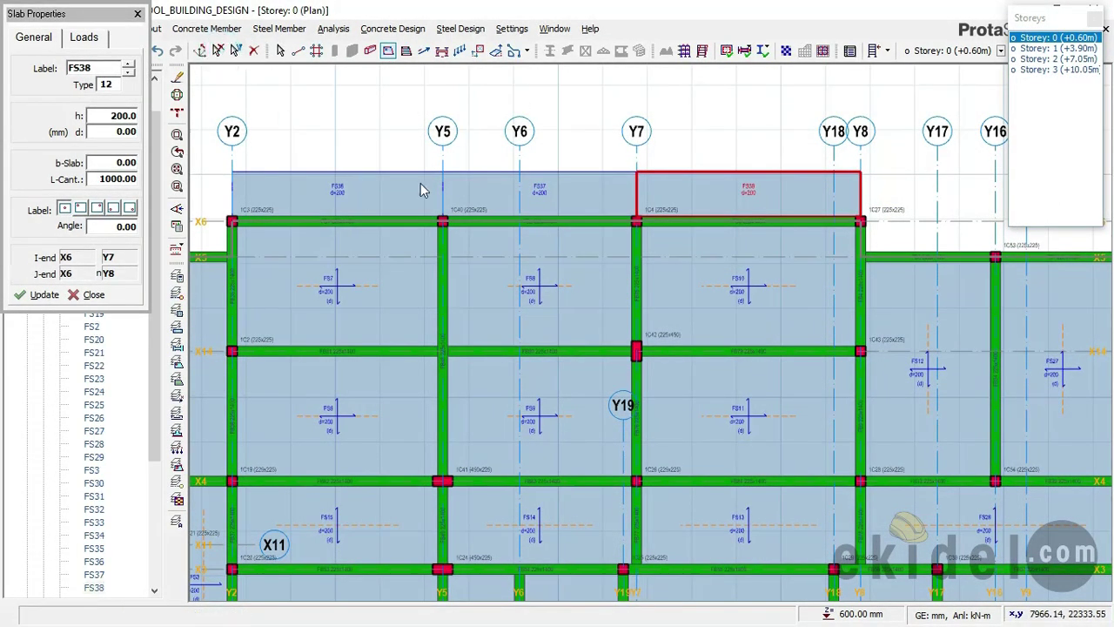
key(Escape)
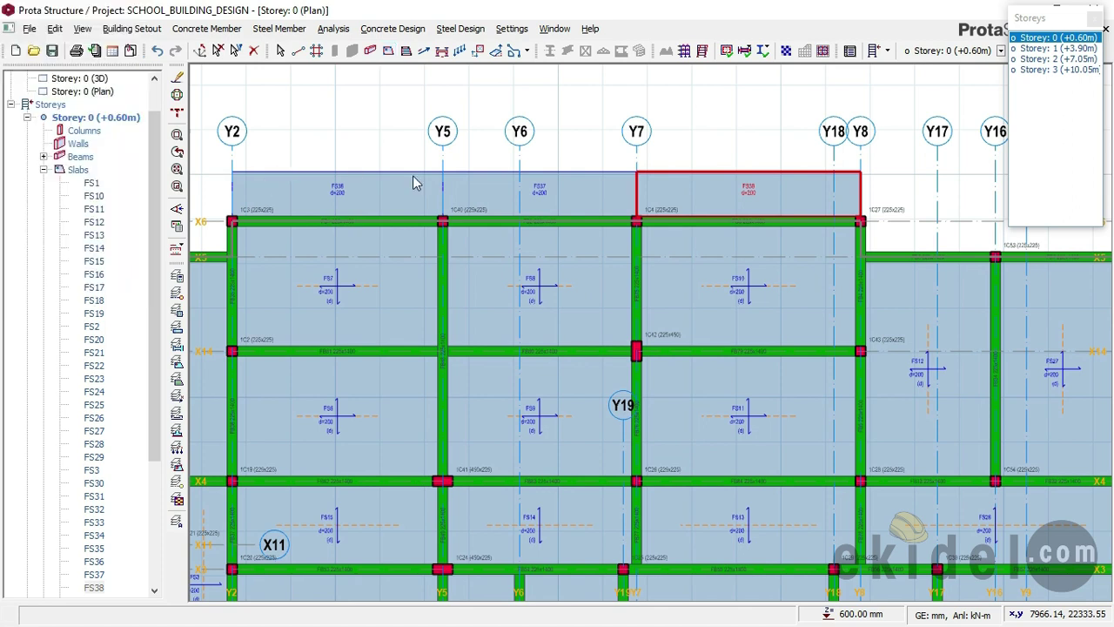
Open the Storey: 0 3D view and bring the cantilever slabs along axis X6 into close view
double_click(80, 79)
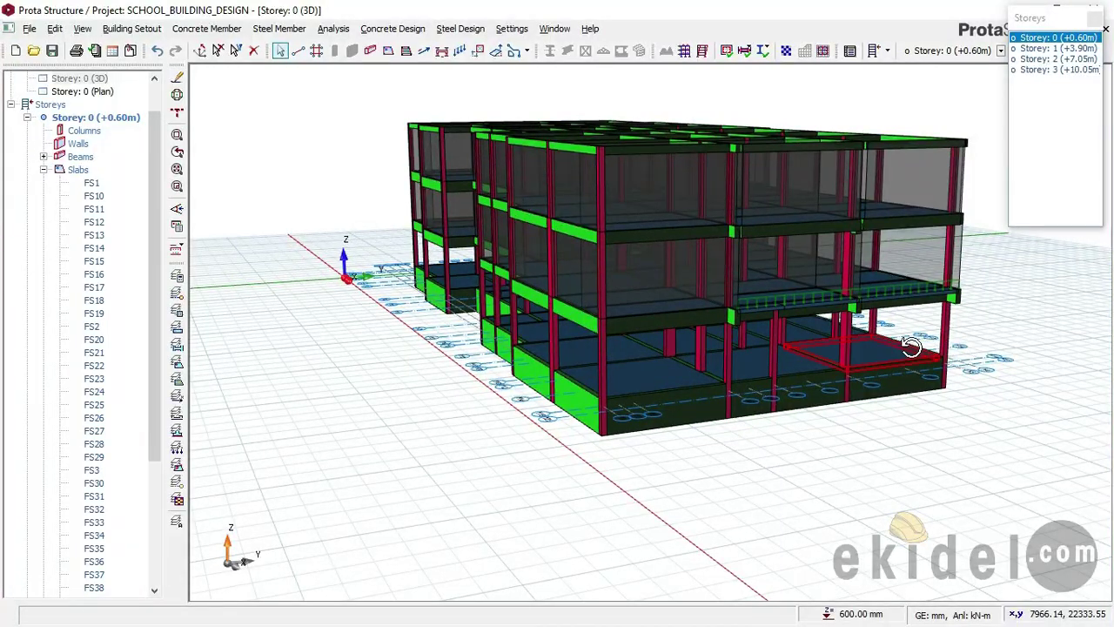
middle_drag(907, 340, 673, 365)
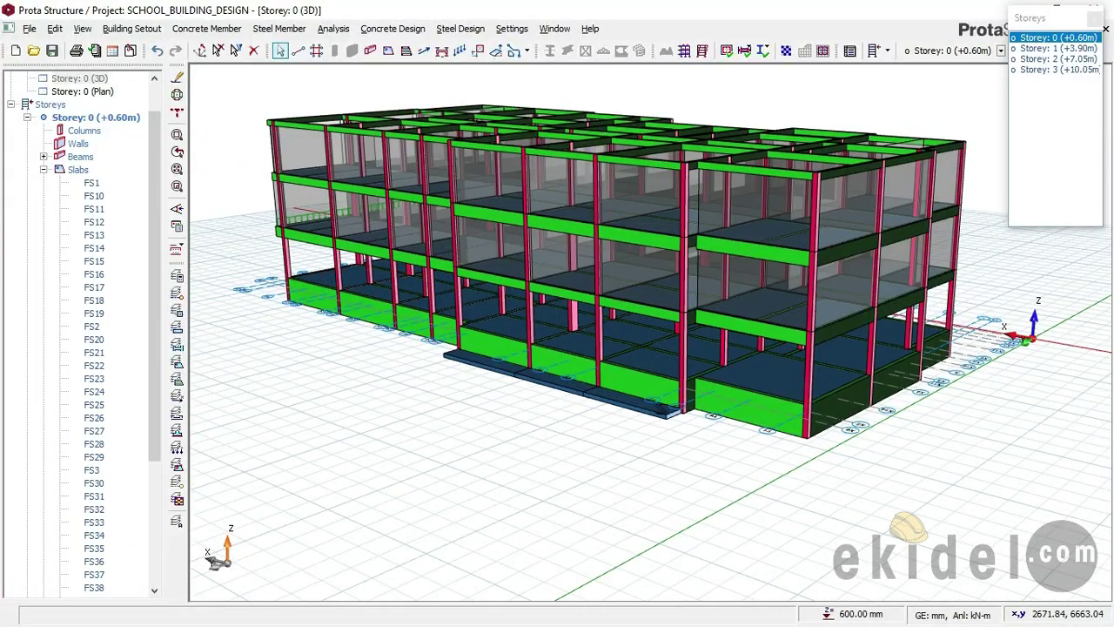
scroll(699, 410, up, 3)
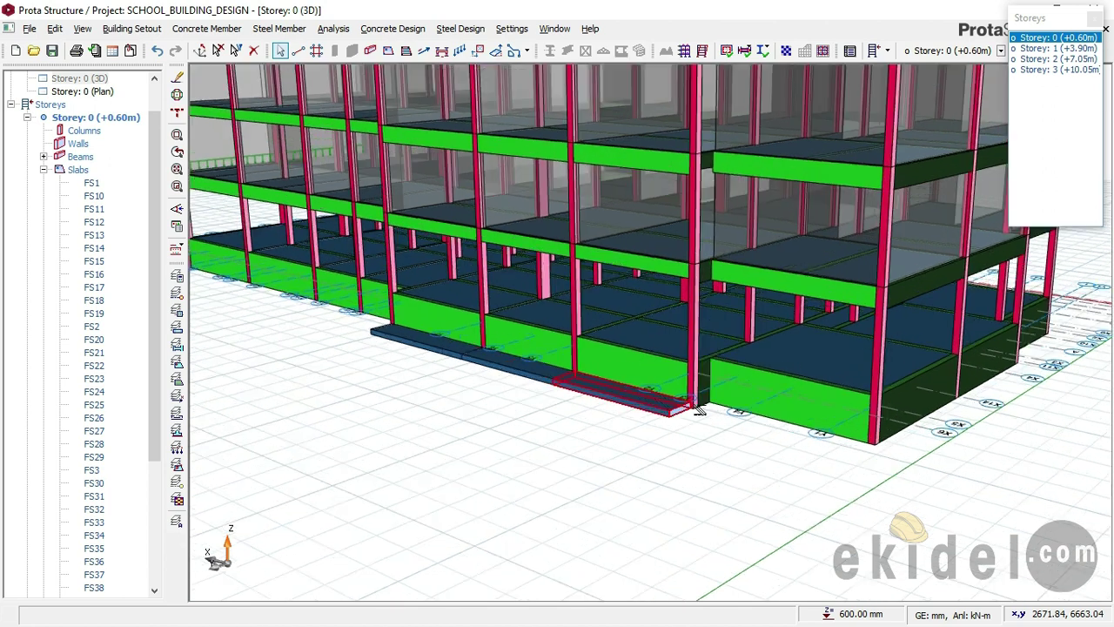
Hide the axes in the 3D view and examine how the cantilever slabs sit against the beams
click(177, 293)
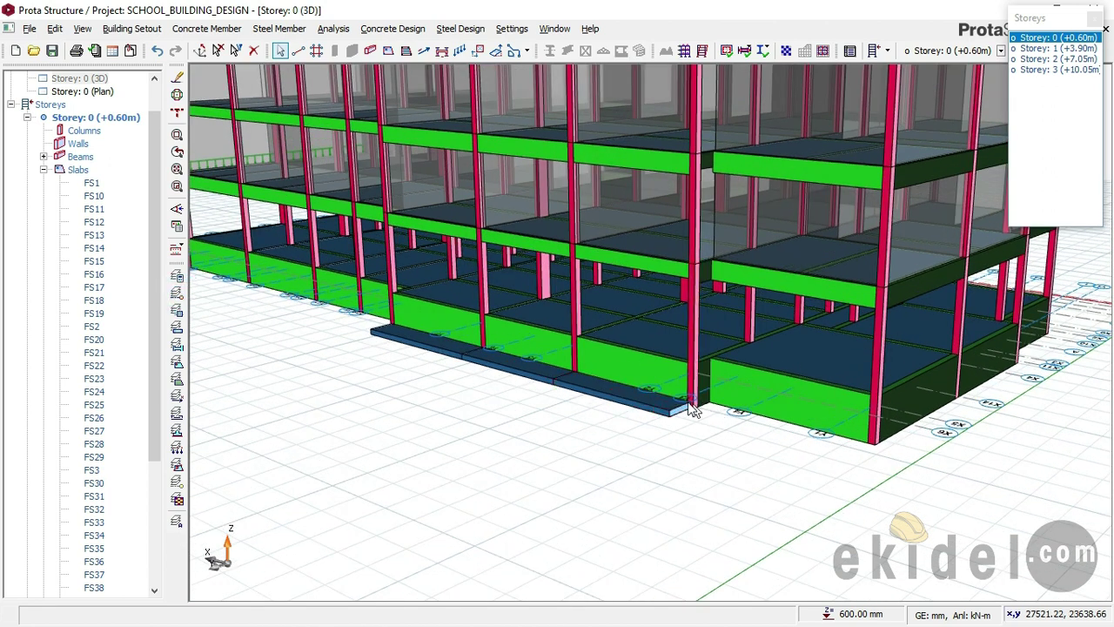
drag(341, 354, 487, 370)
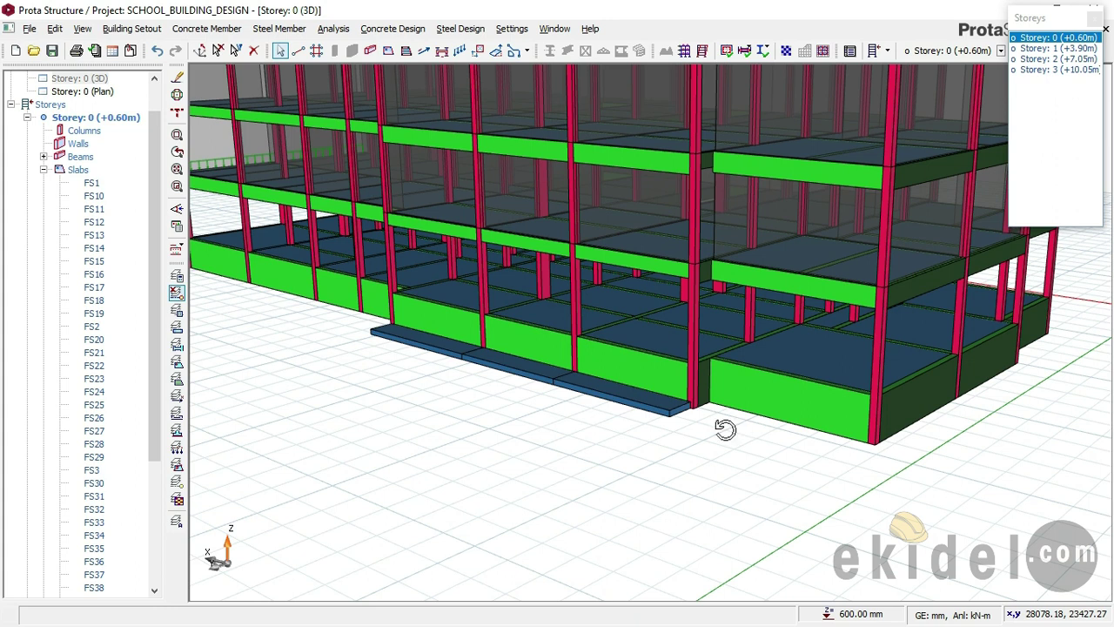
drag(721, 427, 698, 426)
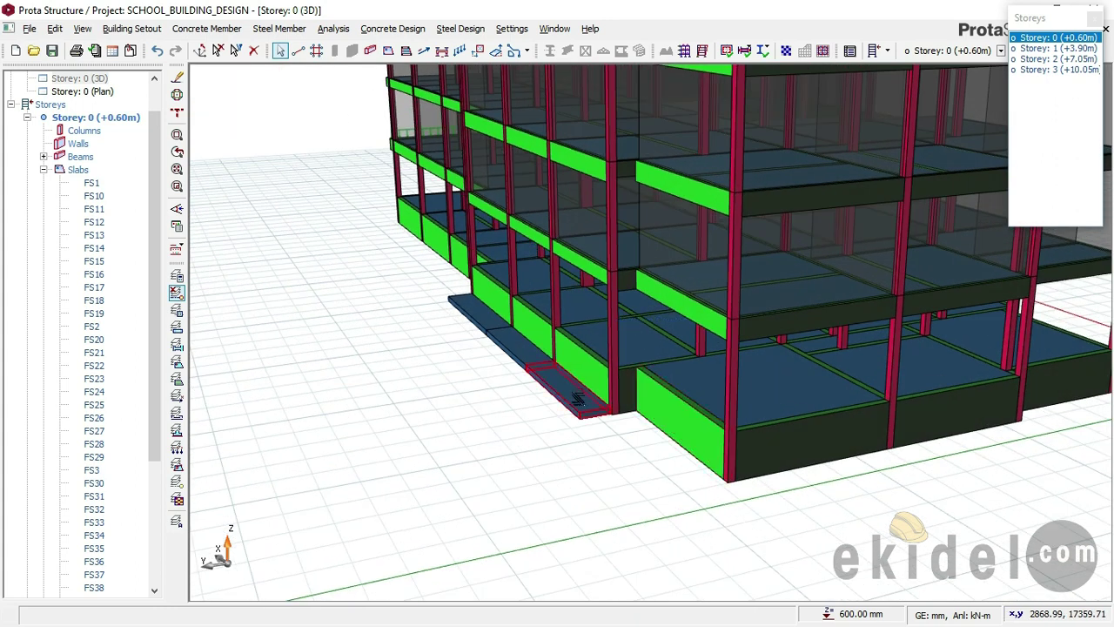
scroll(575, 397, up, 3)
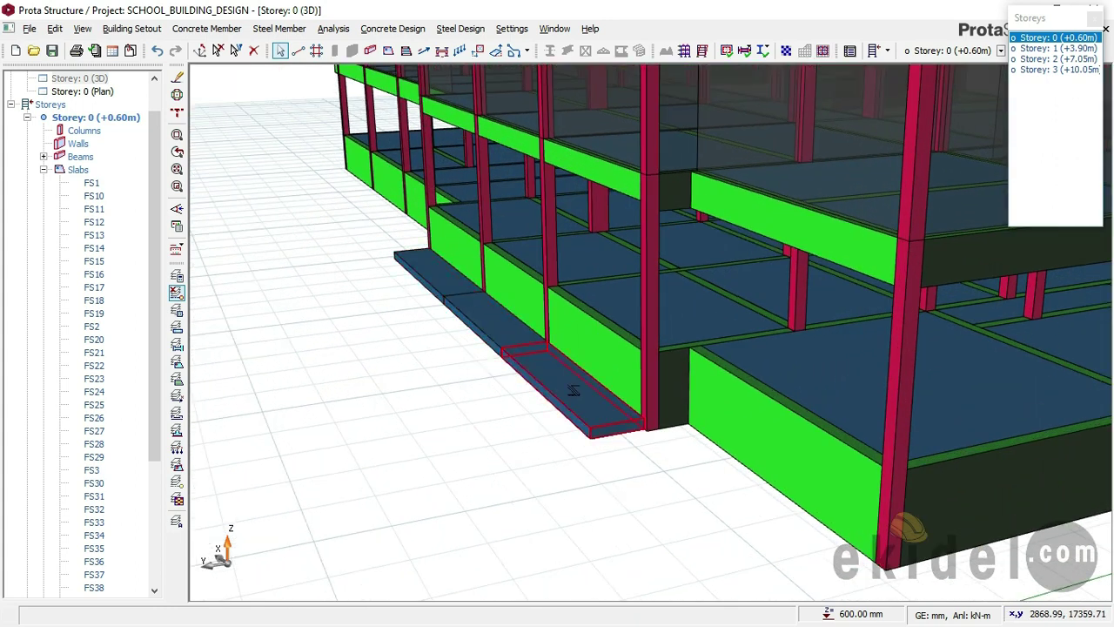
mouse_move(572, 390)
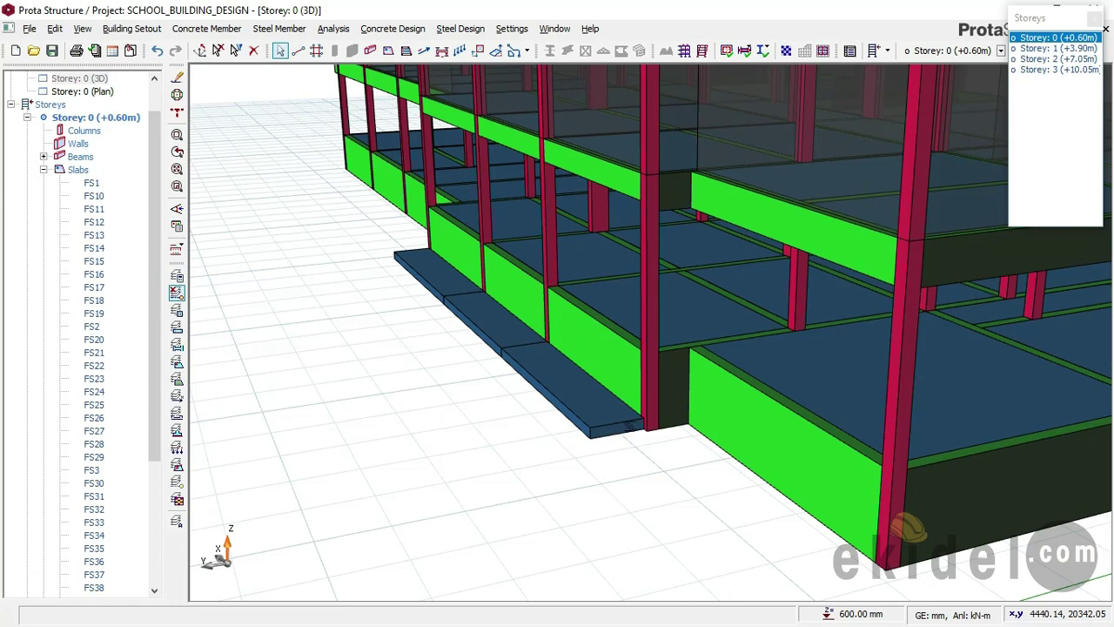
Examine the cantilever slabs along axis X6 against the beams and columns in 3D, and show the axes again
mouse_move(645, 429)
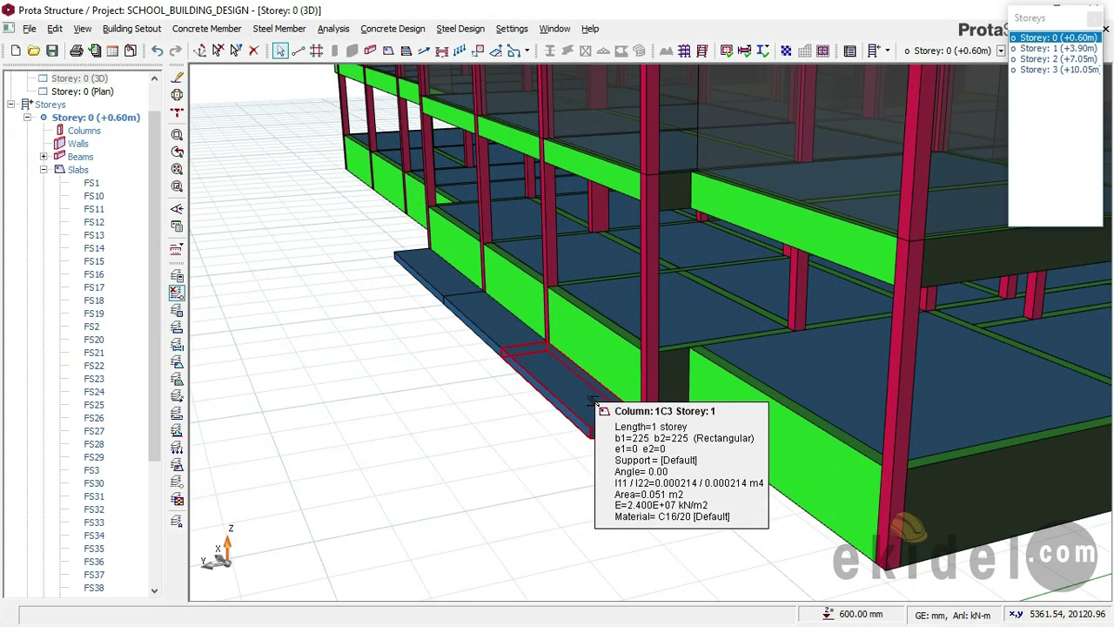
scroll(592, 404, up, 1)
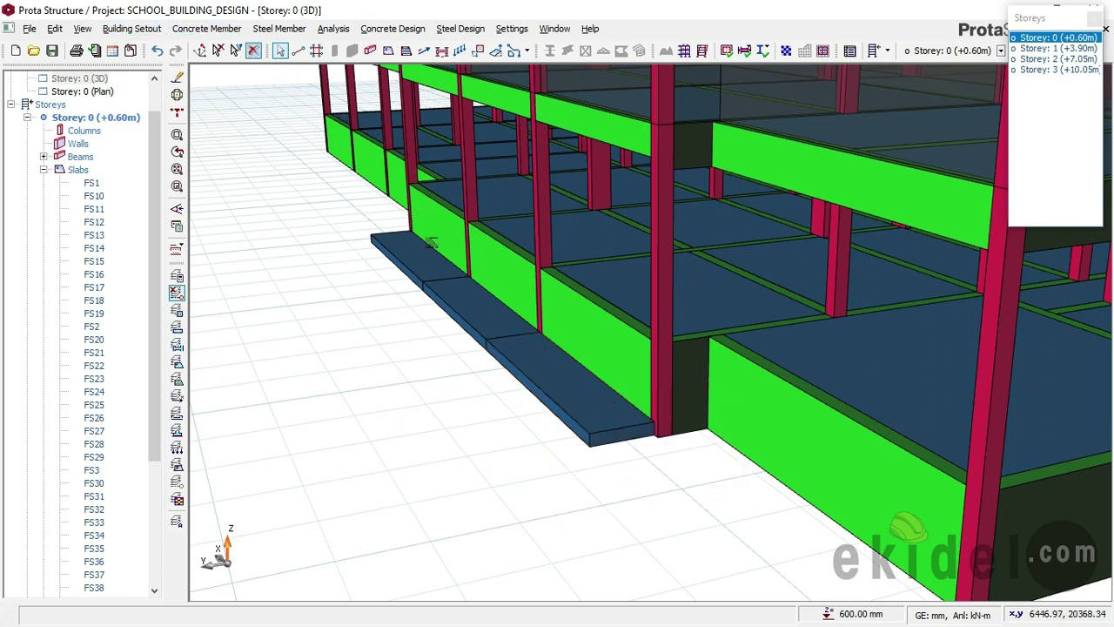
scroll(461, 303, down, 1)
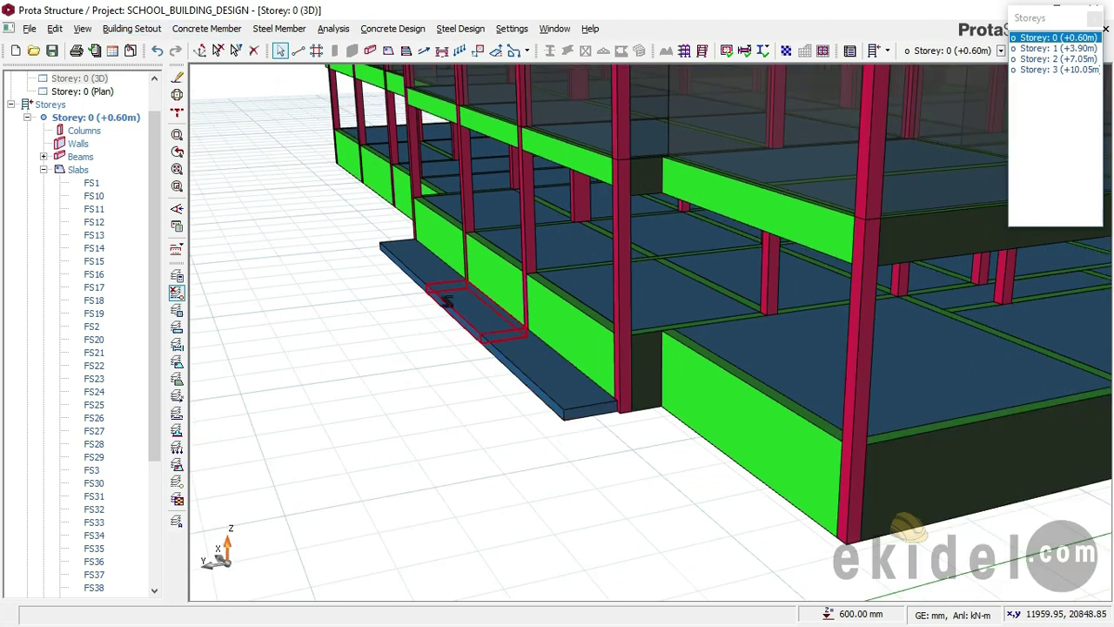
mouse_move(447, 302)
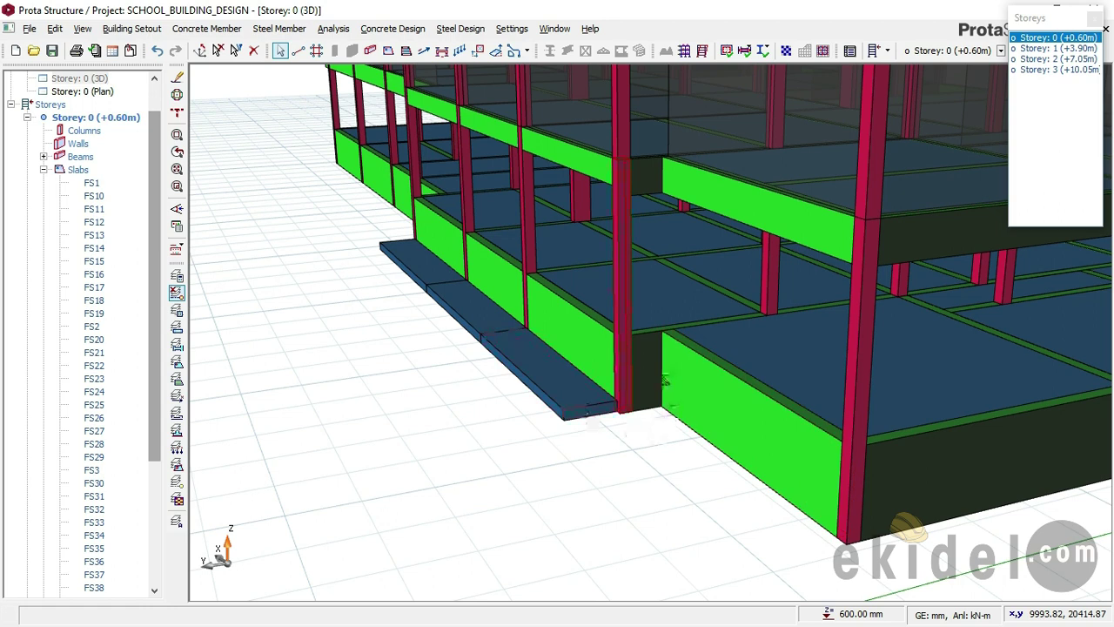
click(176, 292)
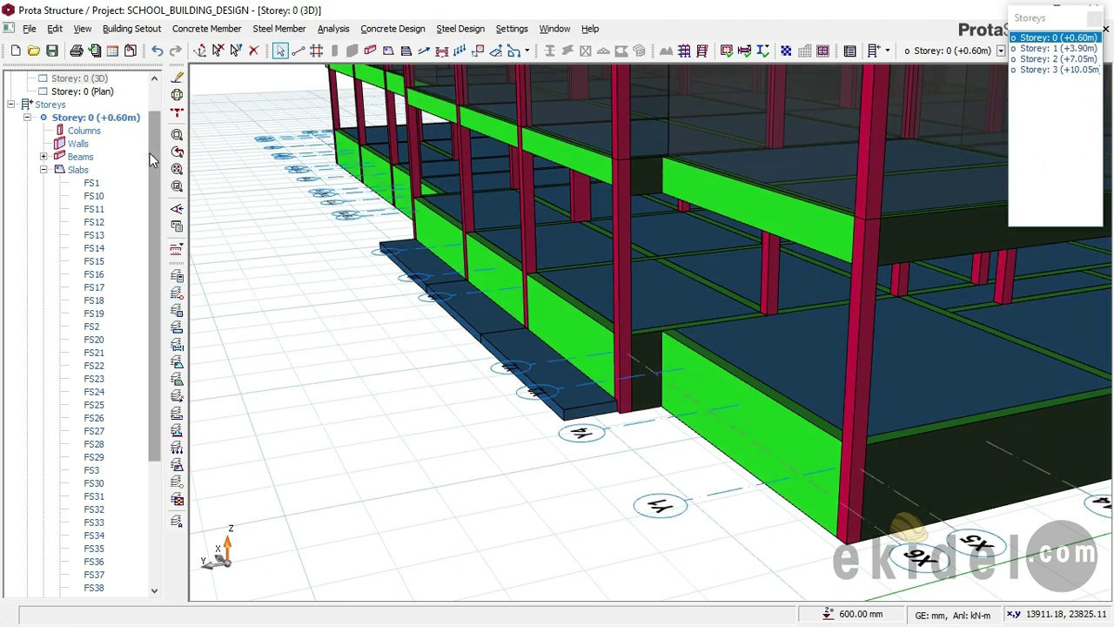
Return to the Storey: 0 plan view and open the properties of the cantilever slab outside X6 between Y7 and Y8
scroll(154, 122, up, 1)
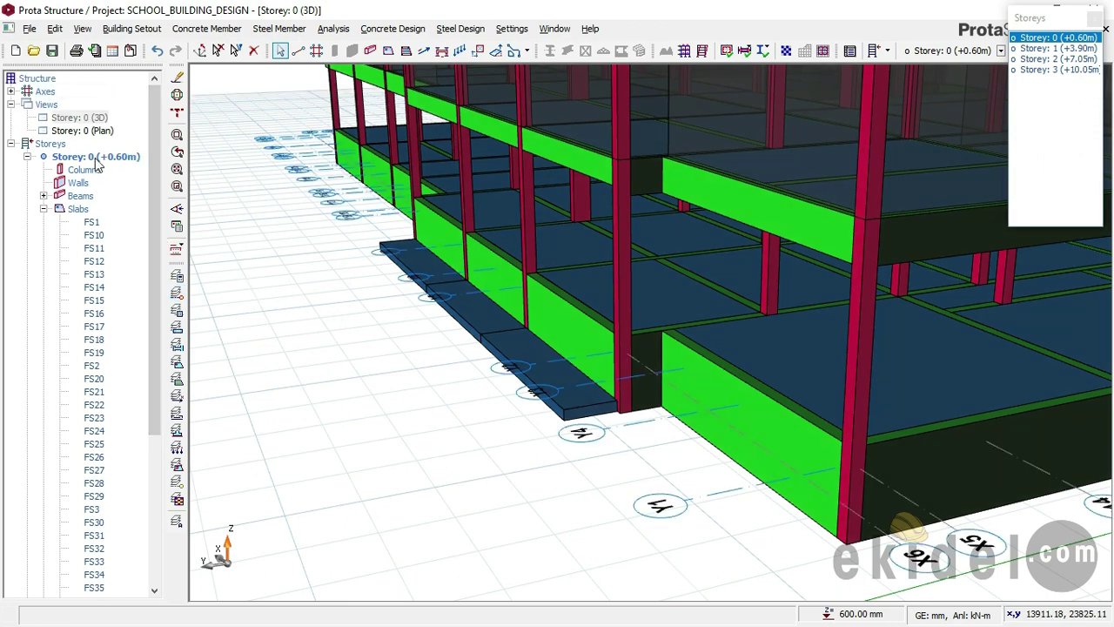
double_click(111, 131)
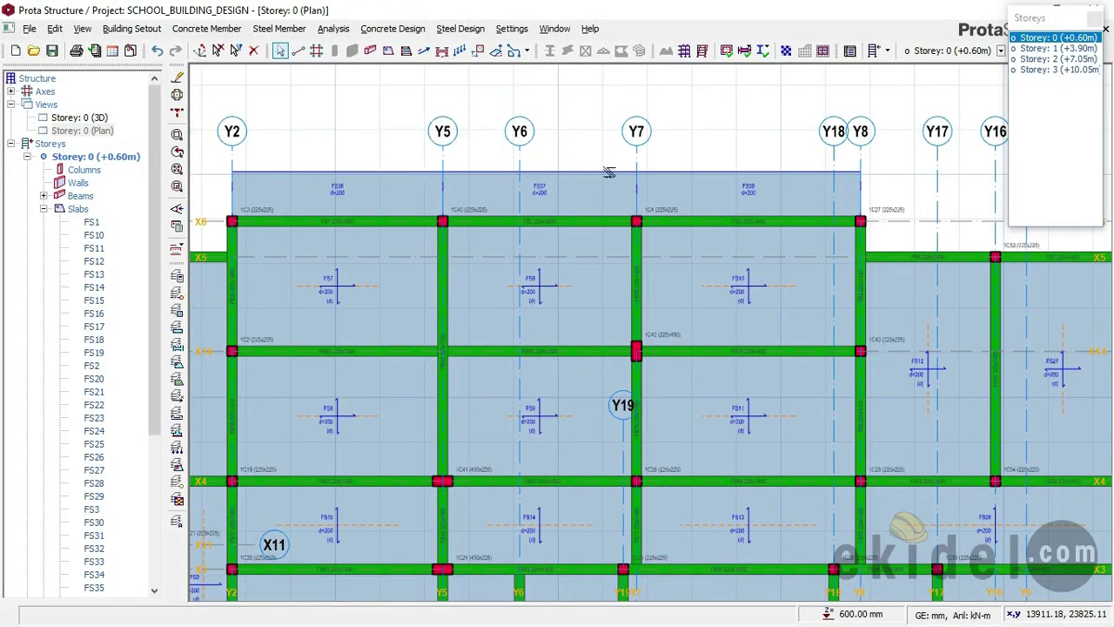
scroll(609, 173, down, 1)
click(660, 185)
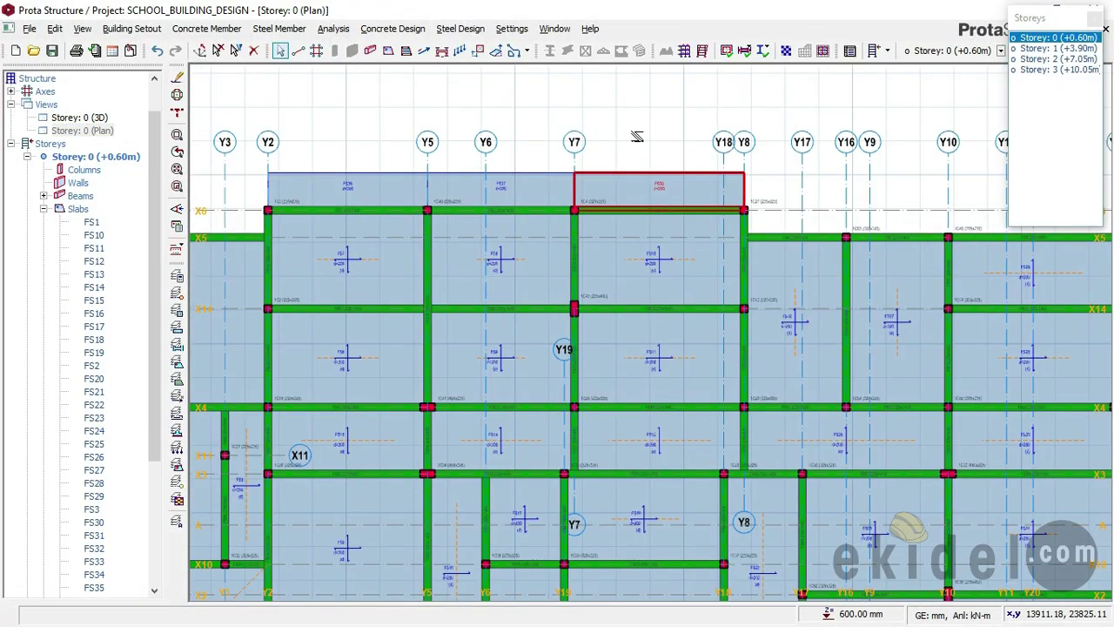
right_click(661, 144)
click(691, 154)
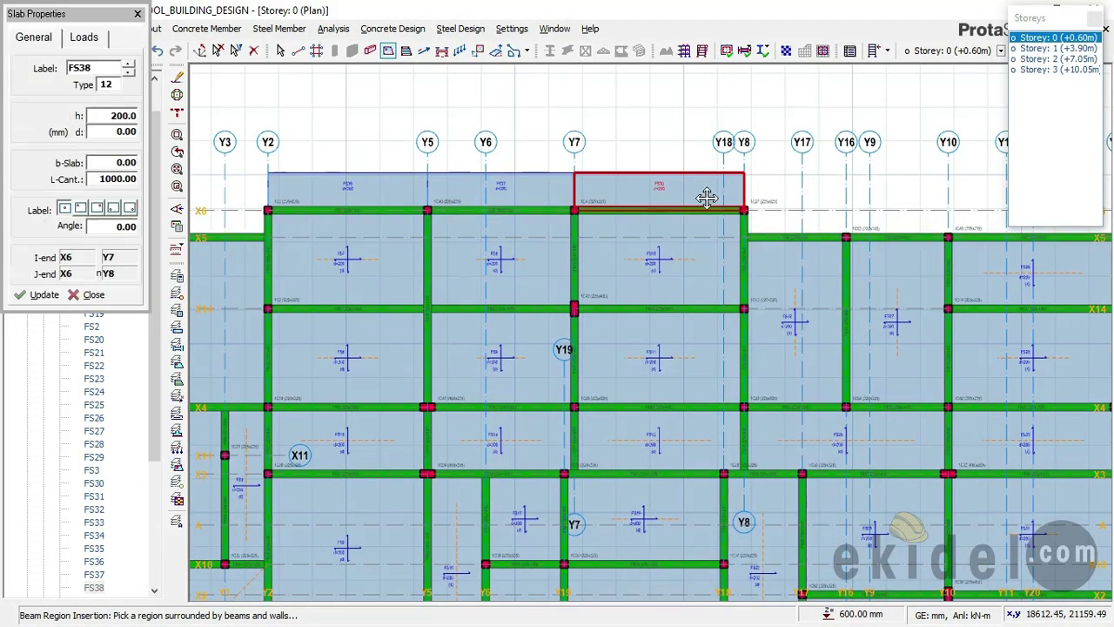
Insert cantilever slabs outside axis Y8 between X6 and X5, and outside axis X5 between Y8 and Y16
middle_drag(706, 198, 553, 227)
scroll(490, 250, up, 3)
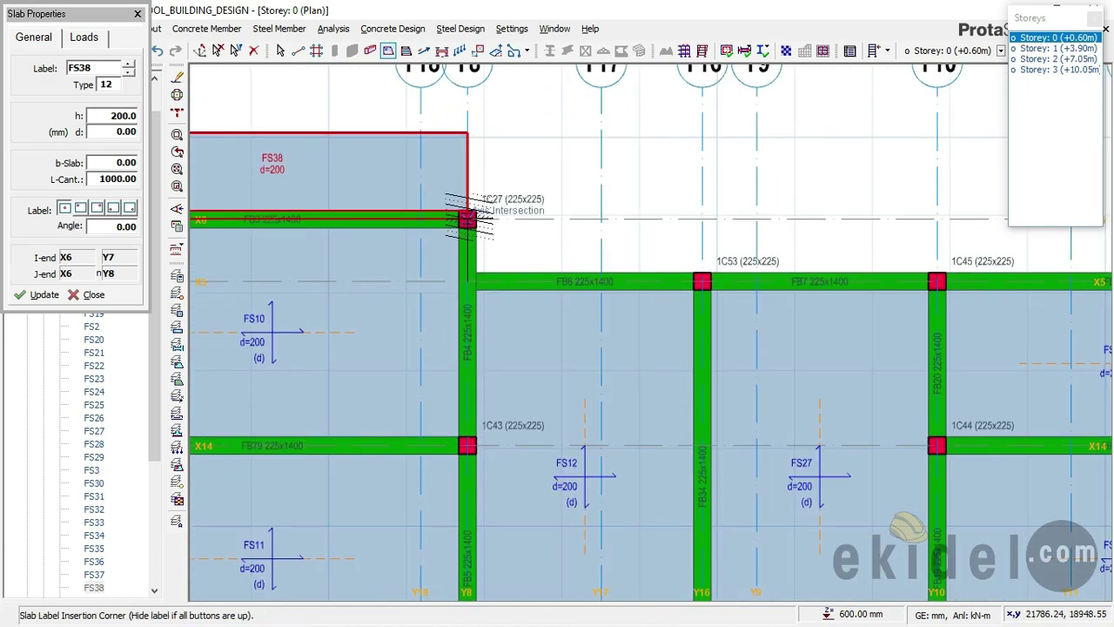
click(468, 217)
click(631, 270)
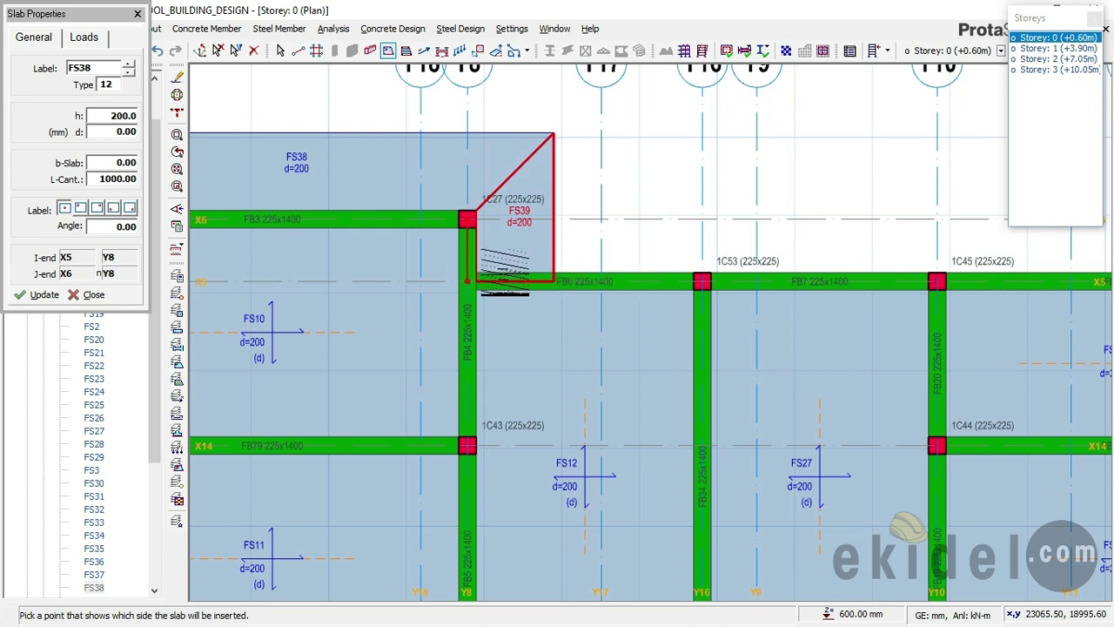
click(701, 248)
scroll(370, 226, down, 2)
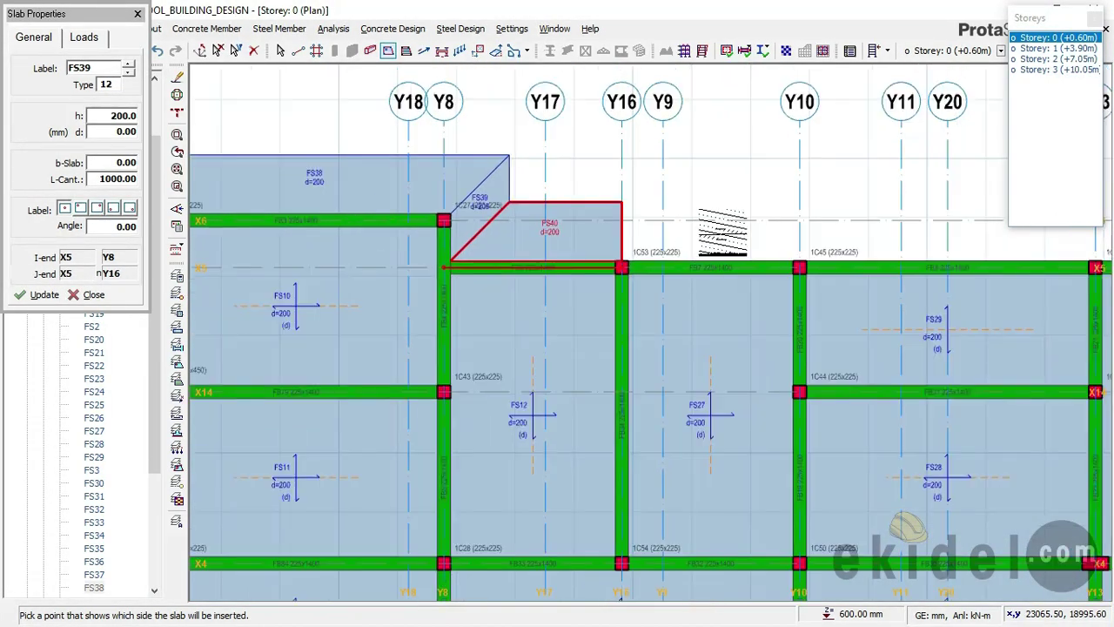
Insert cantilever slabs outside axis X5 between Y16–Y10, Y10–Y13 and Y13–Y15
middle_drag(580, 224, 333, 237)
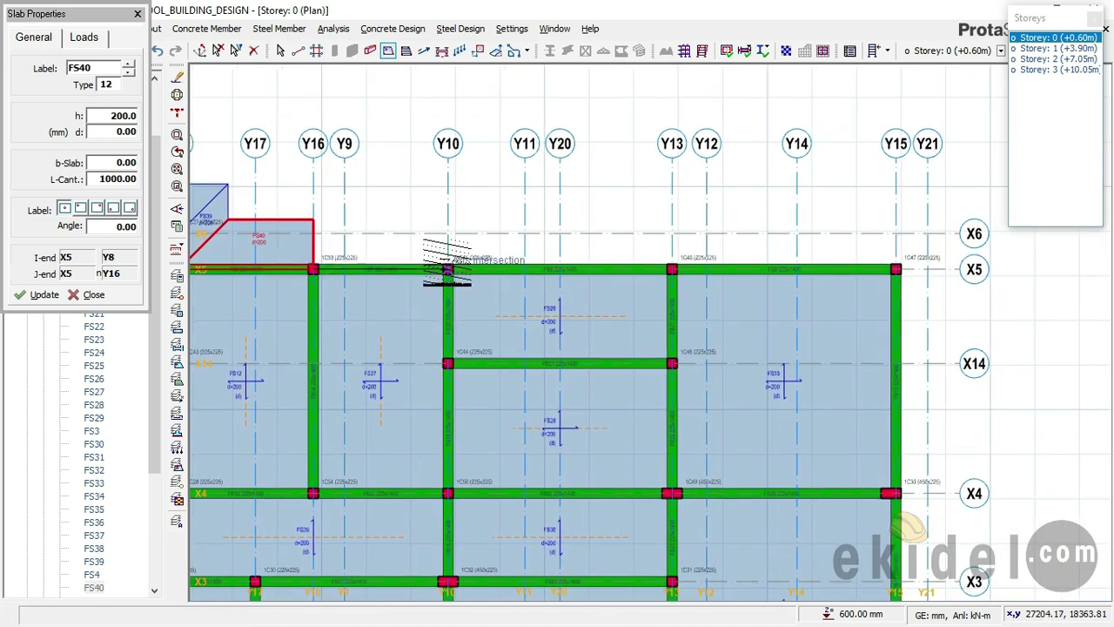
click(448, 268)
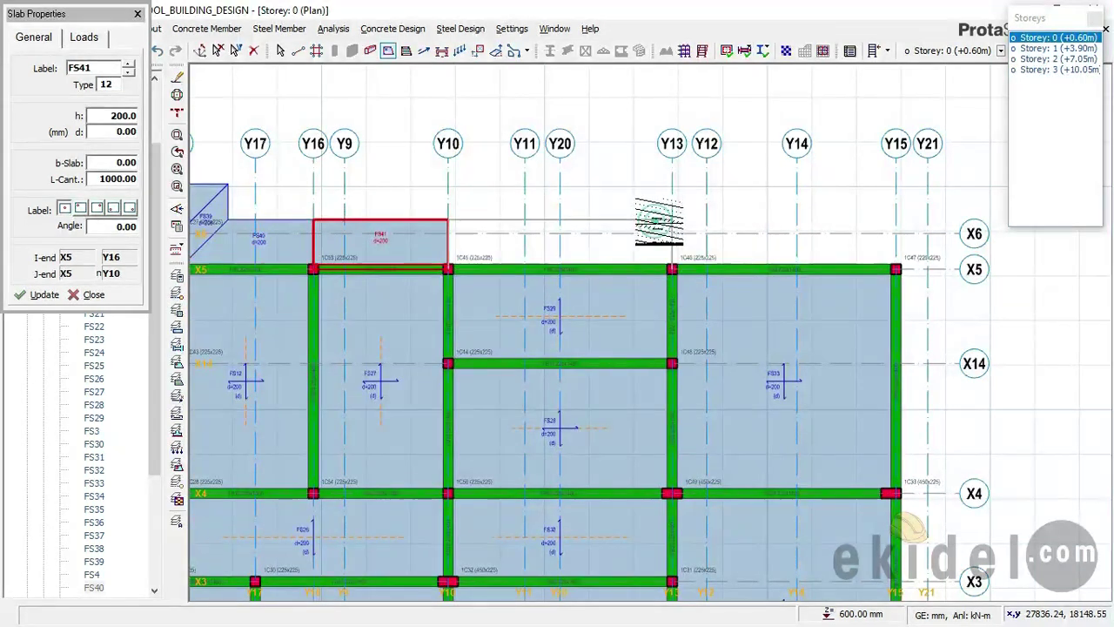
click(671, 269)
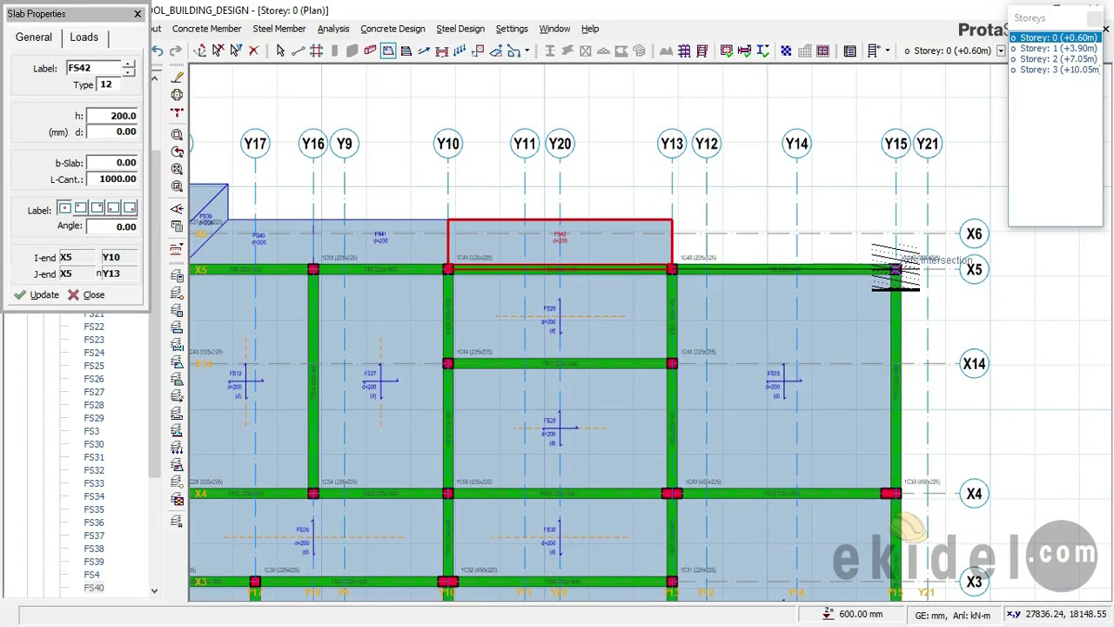
click(895, 269)
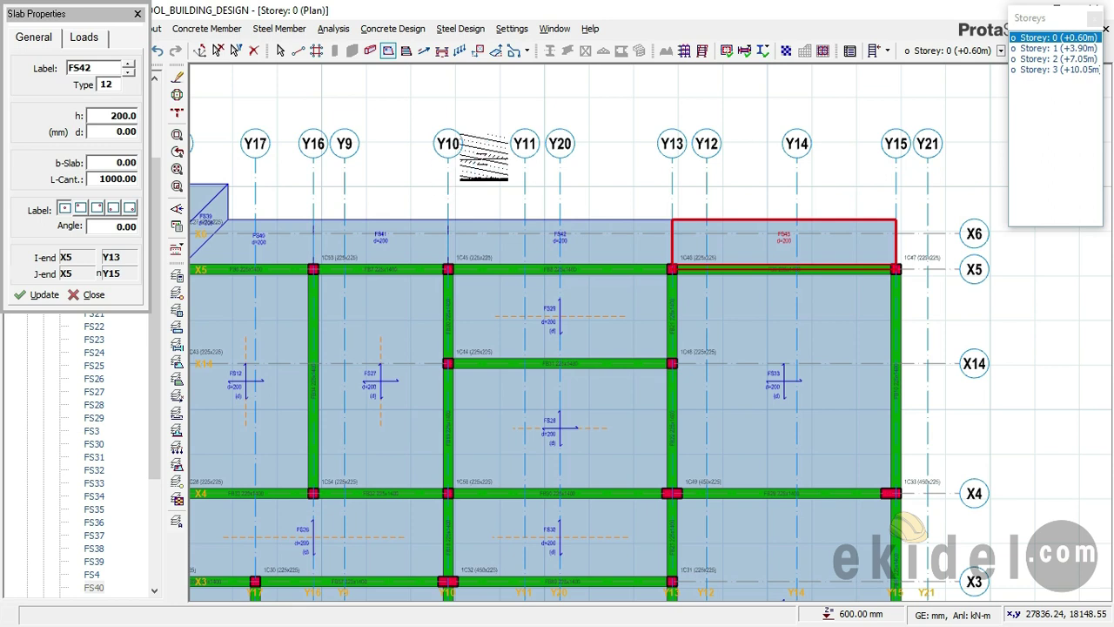
Insert cantilever slabs on the outer side of axis Y15 between X5–X4 and X4–A
scroll(483, 156, down, 2)
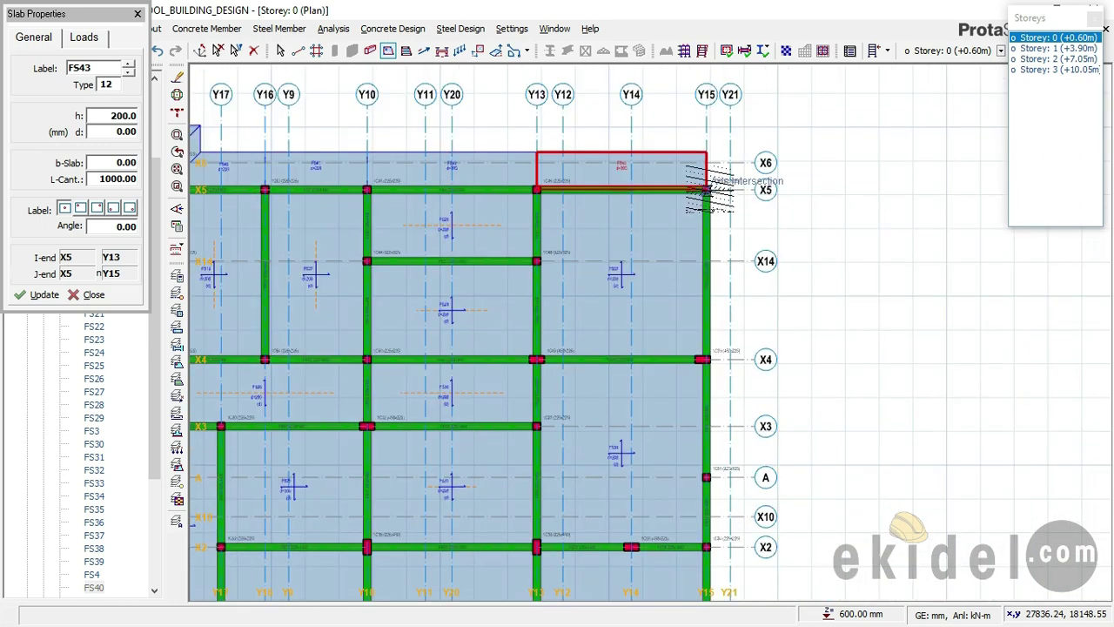
scroll(709, 187, up, 1)
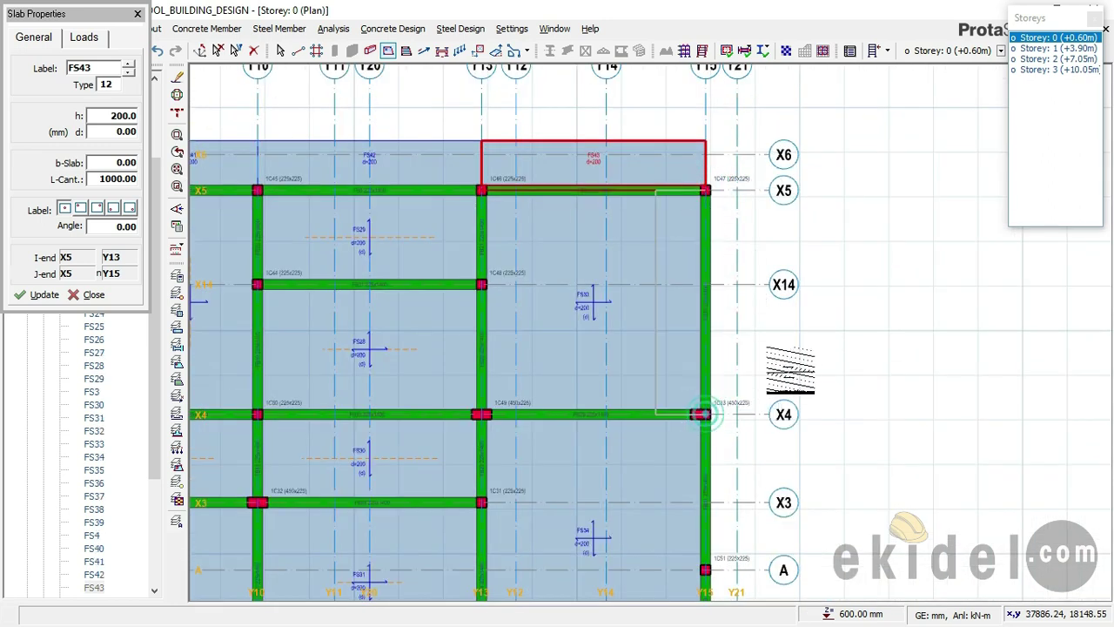
click(703, 414)
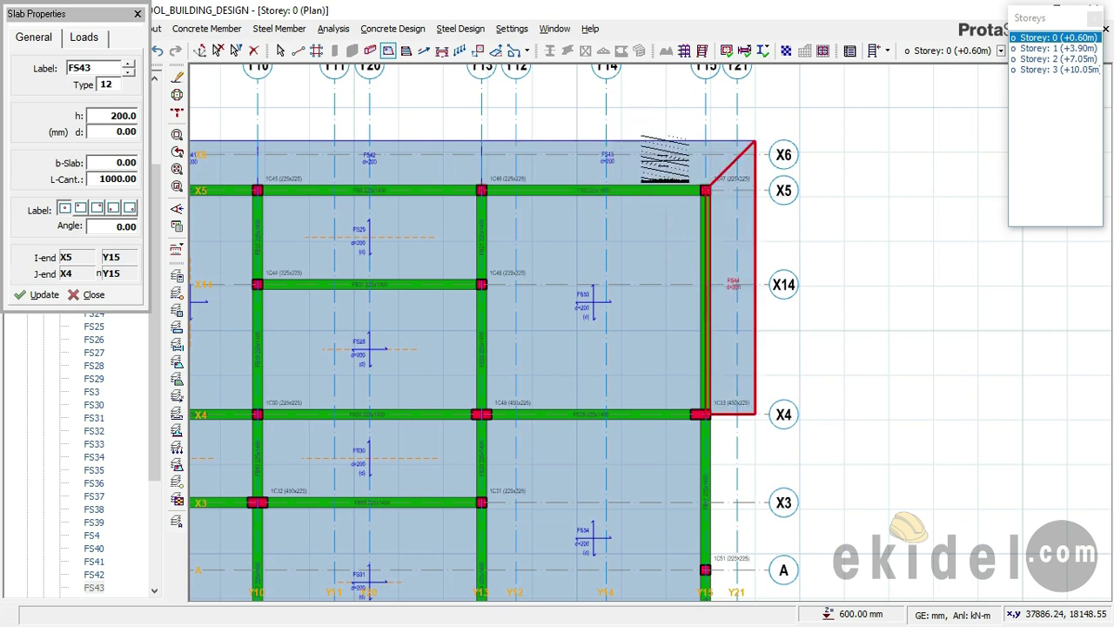
scroll(704, 413, down, 2)
scroll(684, 348, up, 1)
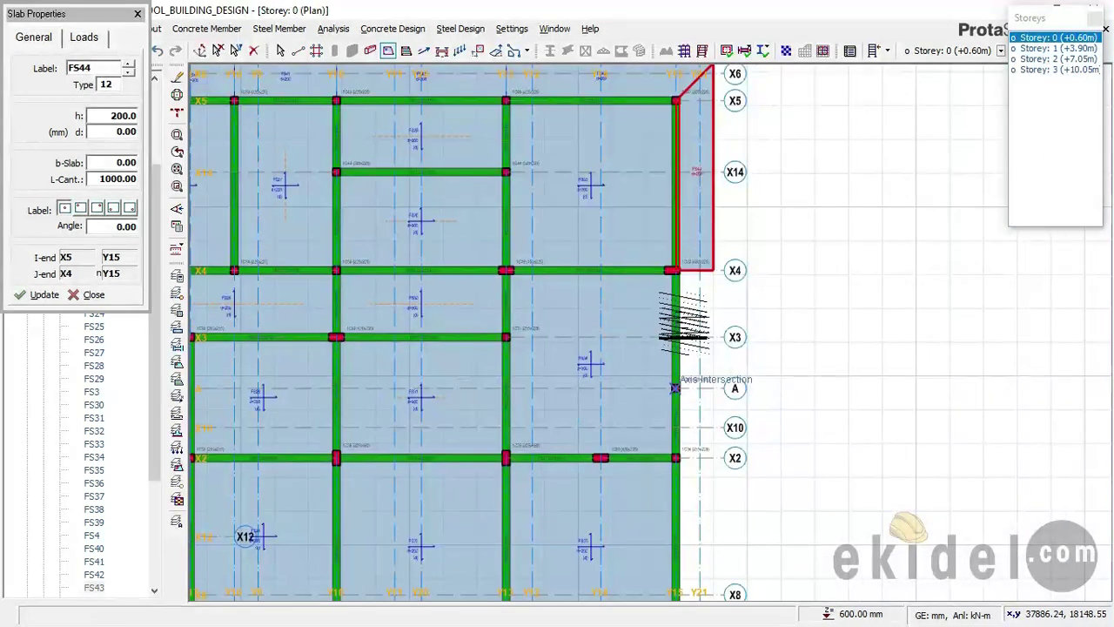
click(676, 272)
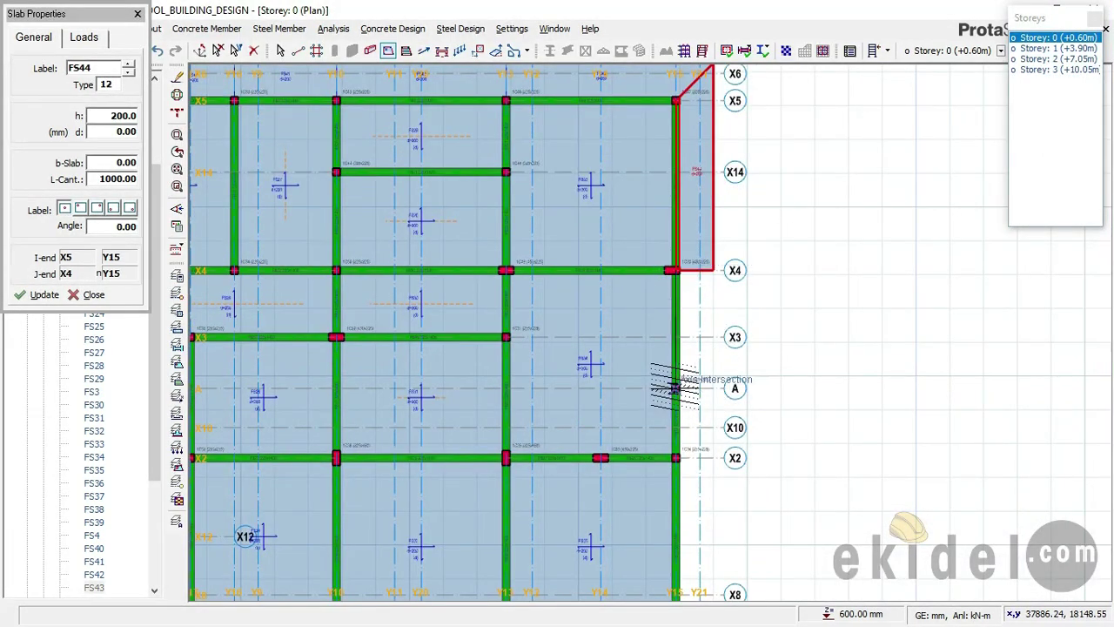
click(675, 388)
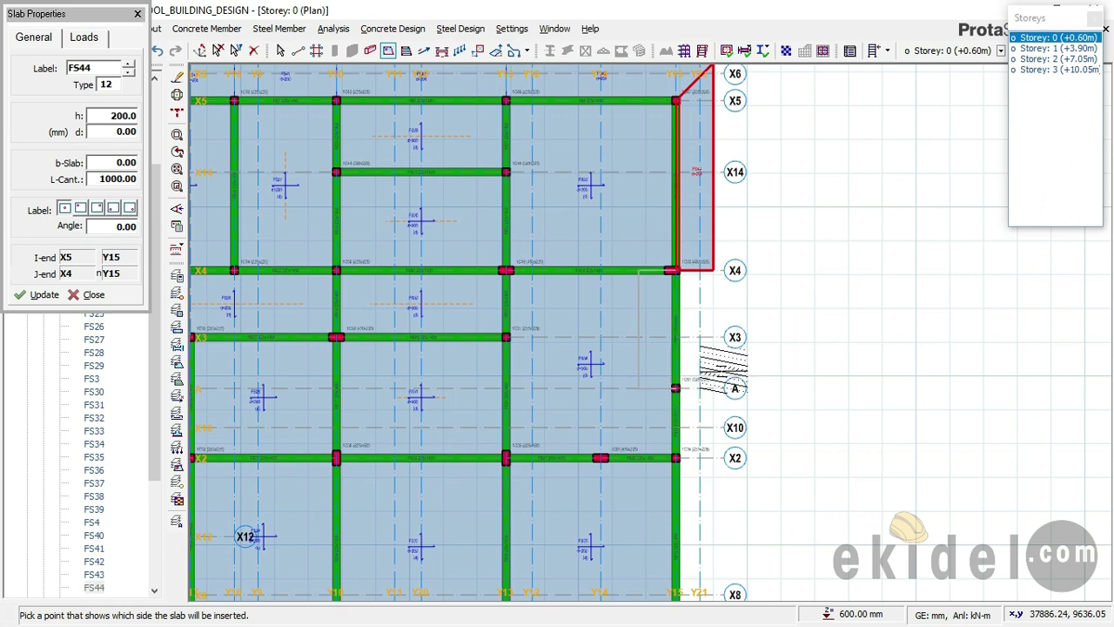
click(707, 431)
Insert cantilever slabs on the outer side of axis Y15 between A–X2 and X2–X1
click(675, 388)
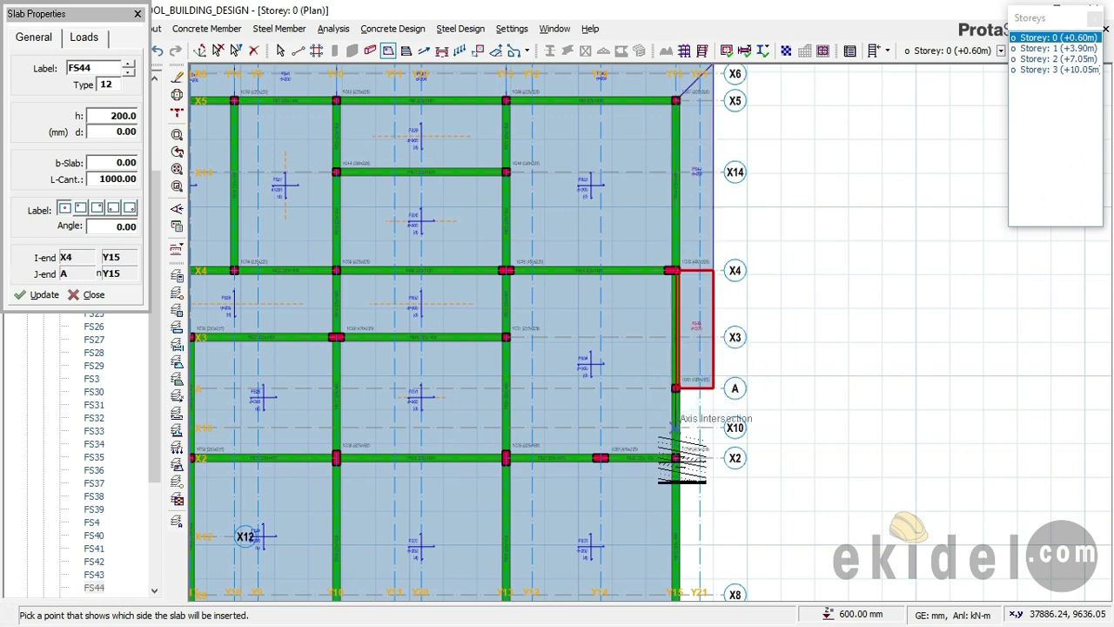
click(677, 459)
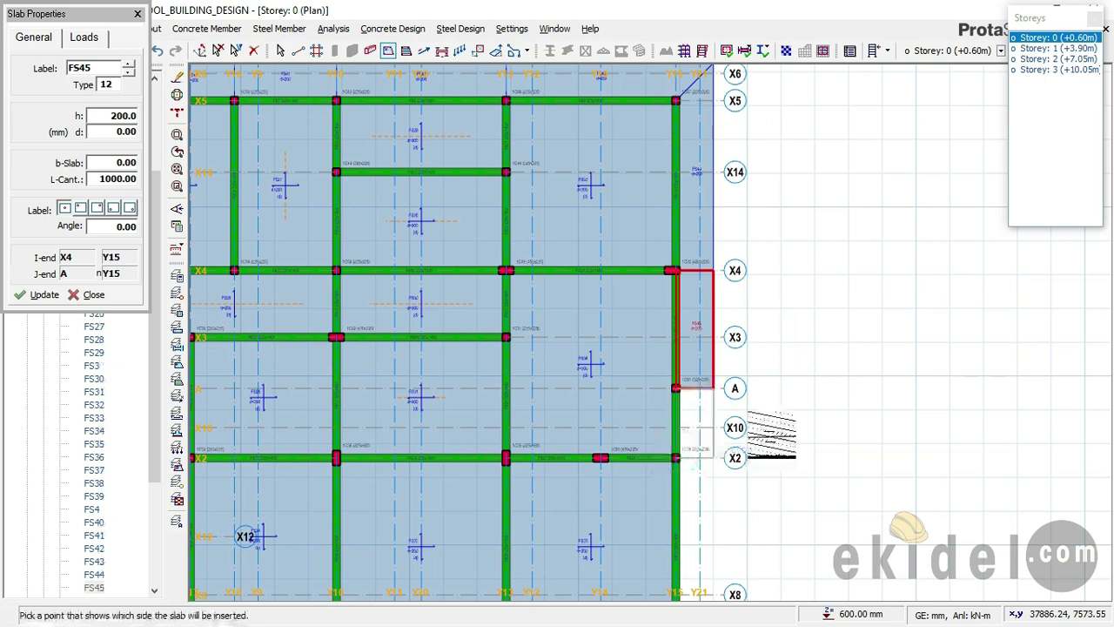
scroll(722, 426, down, 2)
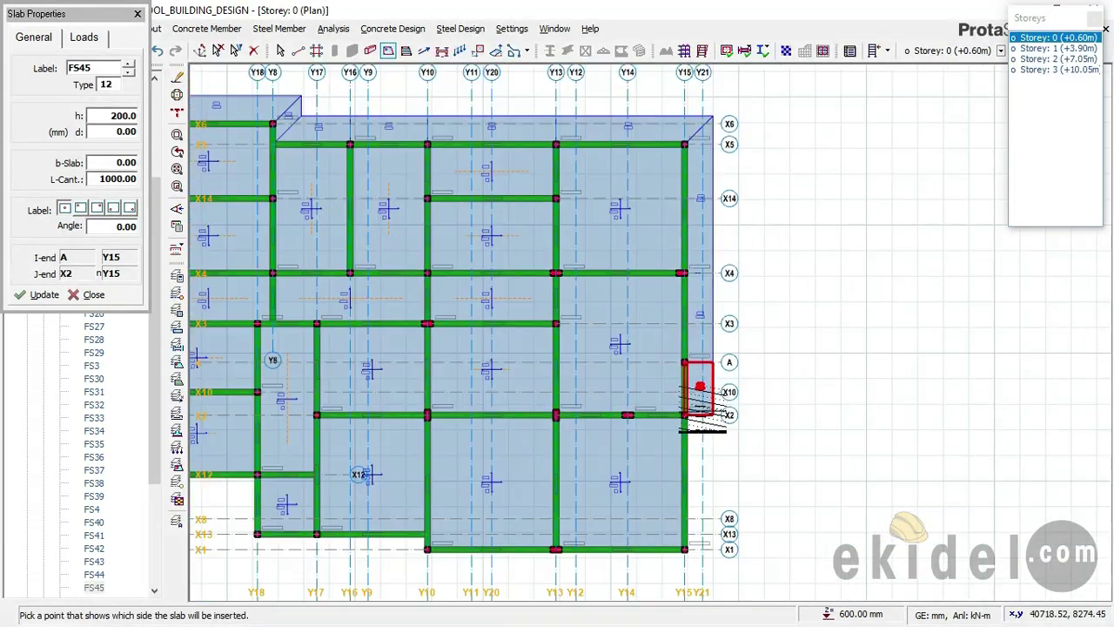
middle_drag(681, 368, 644, 260)
click(665, 357)
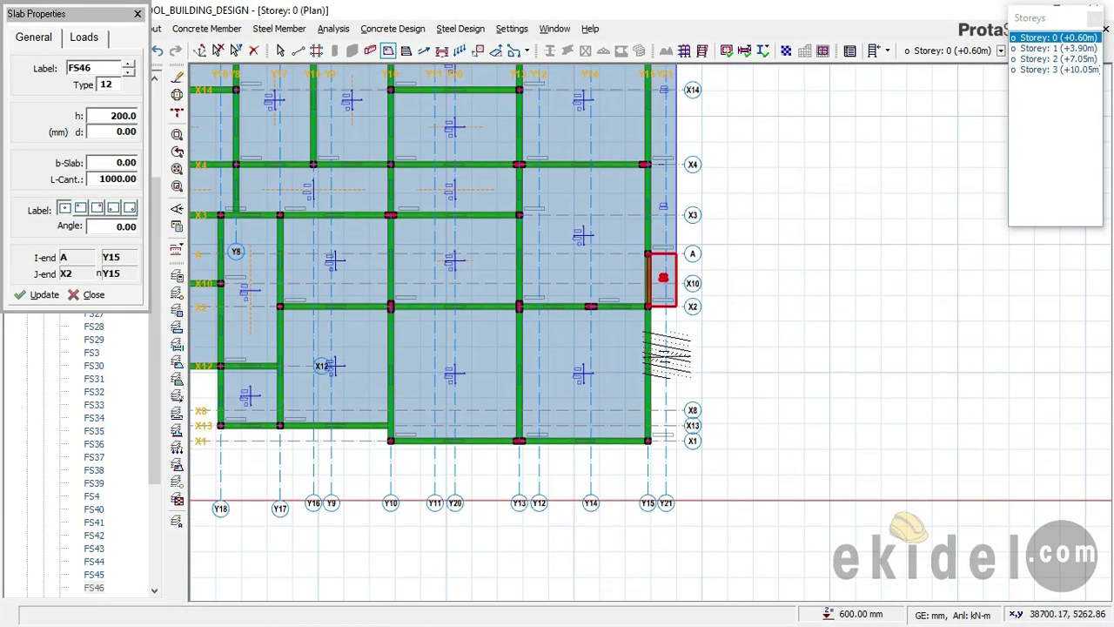
scroll(648, 309, up, 2)
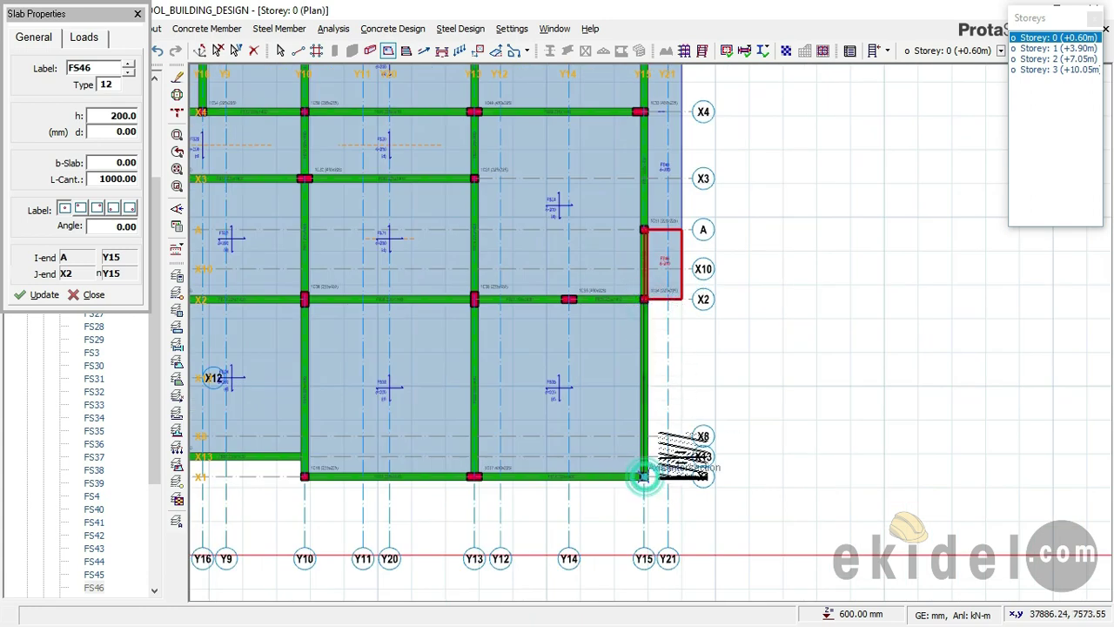
click(665, 475)
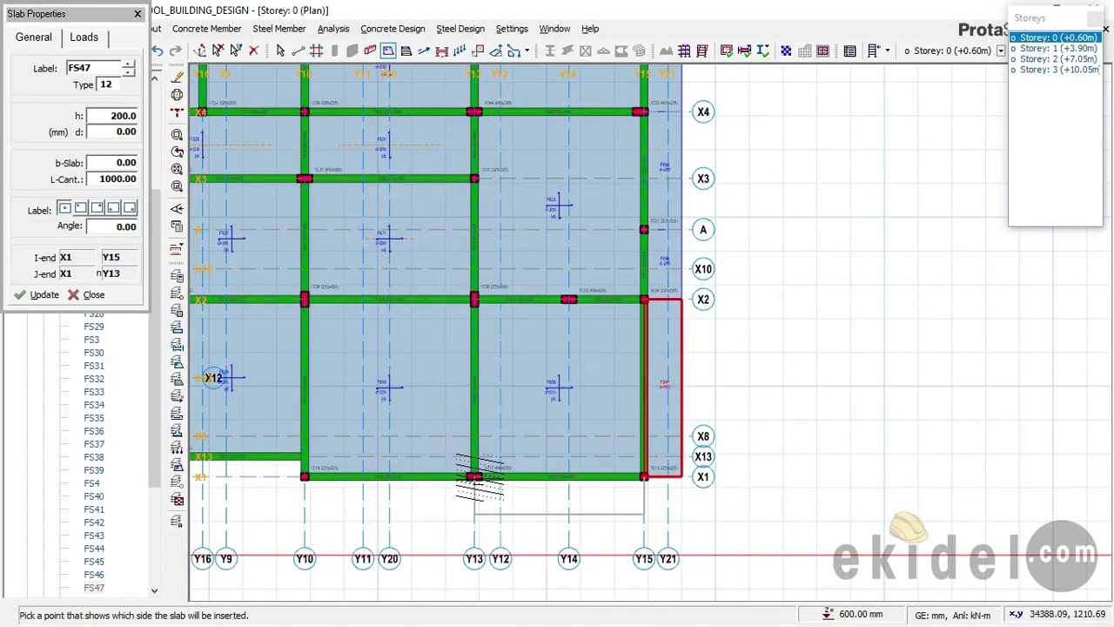
Insert cantilever slabs on the outer side of axis X1 between Y15–Y13 and Y13–Y10
click(474, 478)
scroll(627, 457, up, 3)
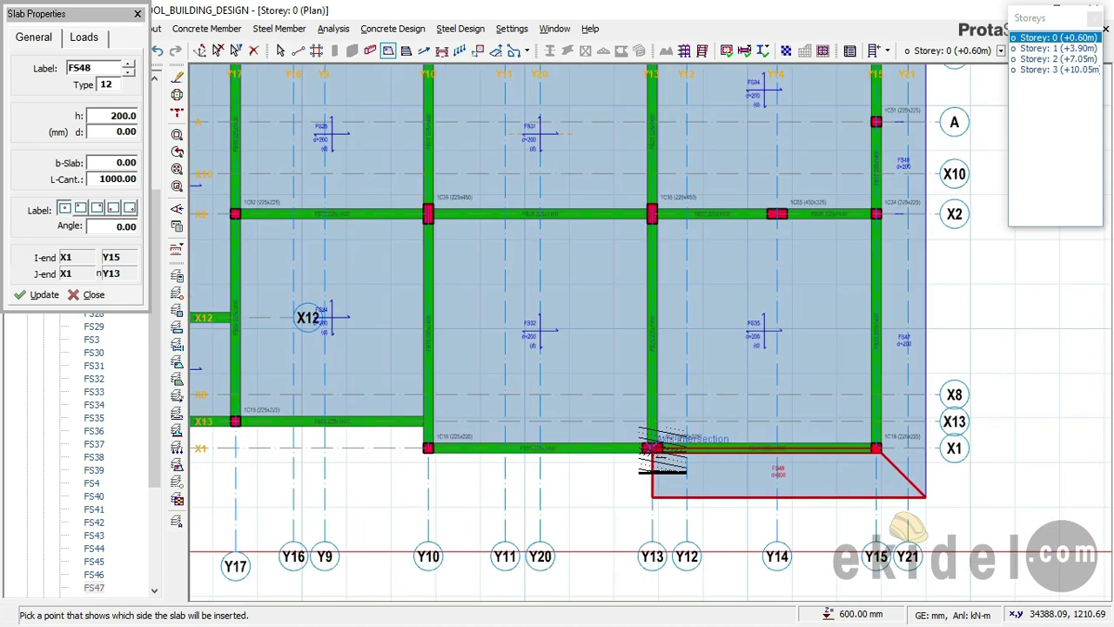
click(651, 462)
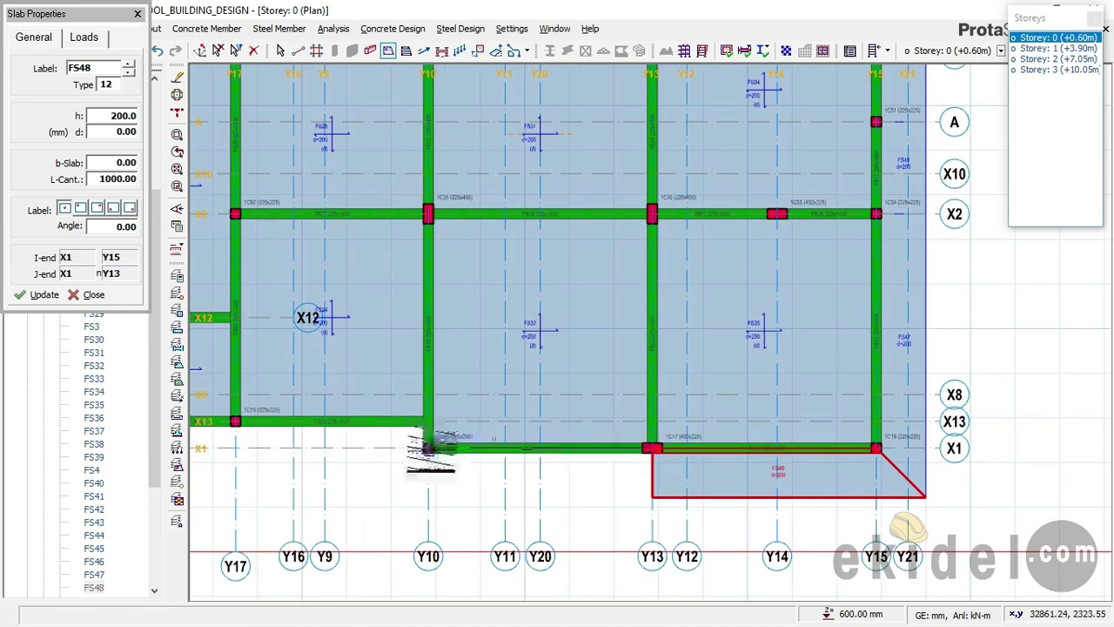
click(510, 472)
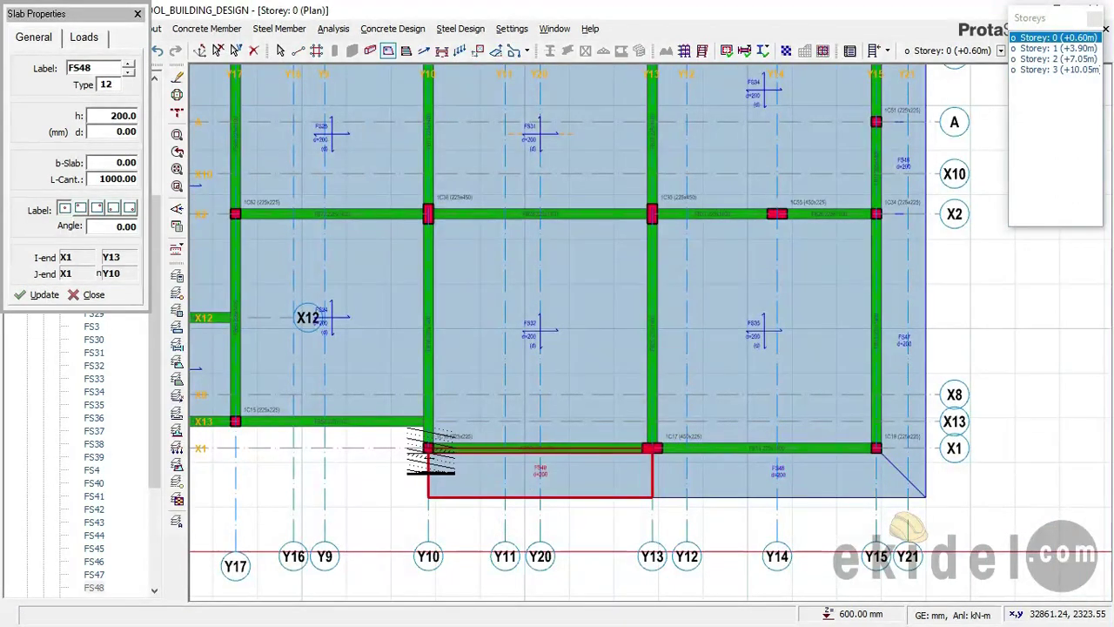
Insert the short cantilever slab on the outer side of axis Y10 between X1 and X13
click(428, 447)
click(429, 421)
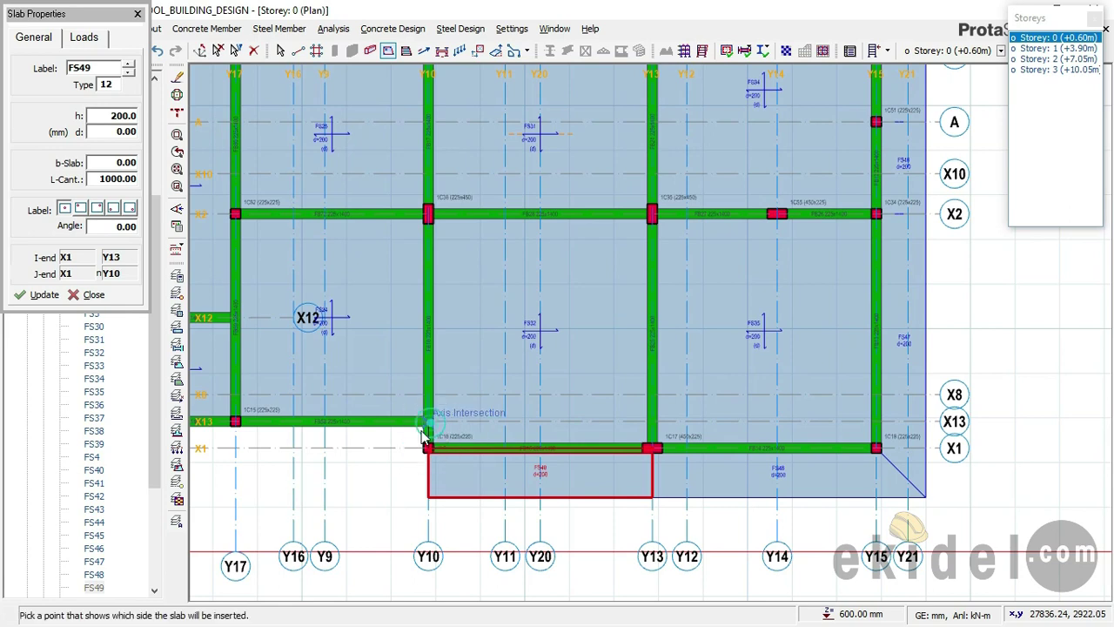
click(383, 448)
Insert cantilever slabs on the outer side of axis X13 between Y10–Y17 and Y17–Y18
middle_drag(383, 447, 509, 435)
scroll(478, 433, up, 1)
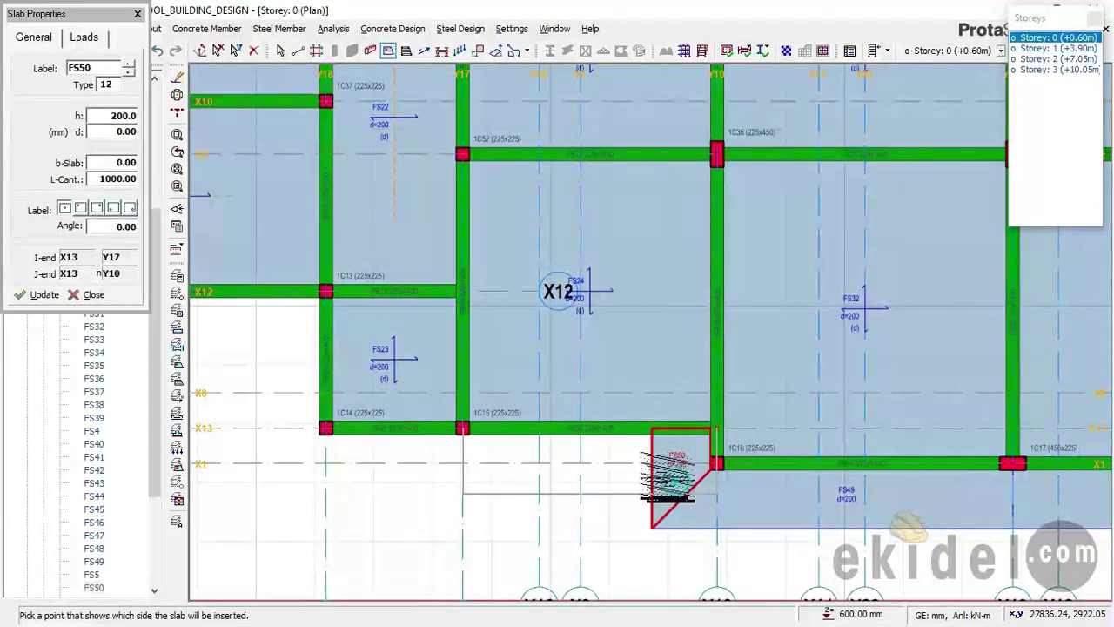
click(439, 446)
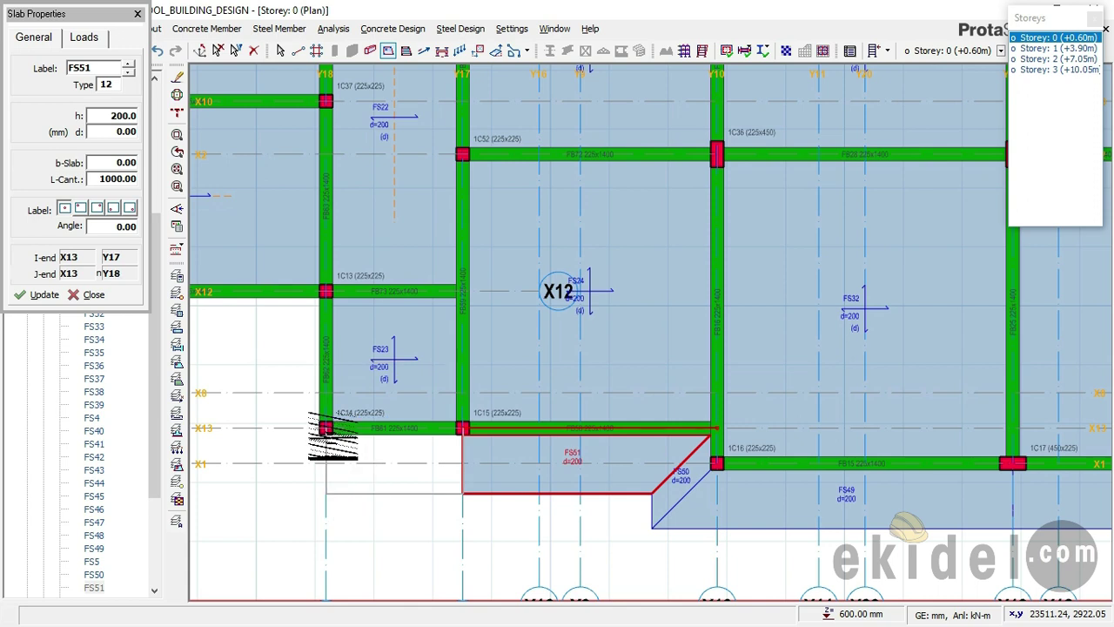
click(325, 427)
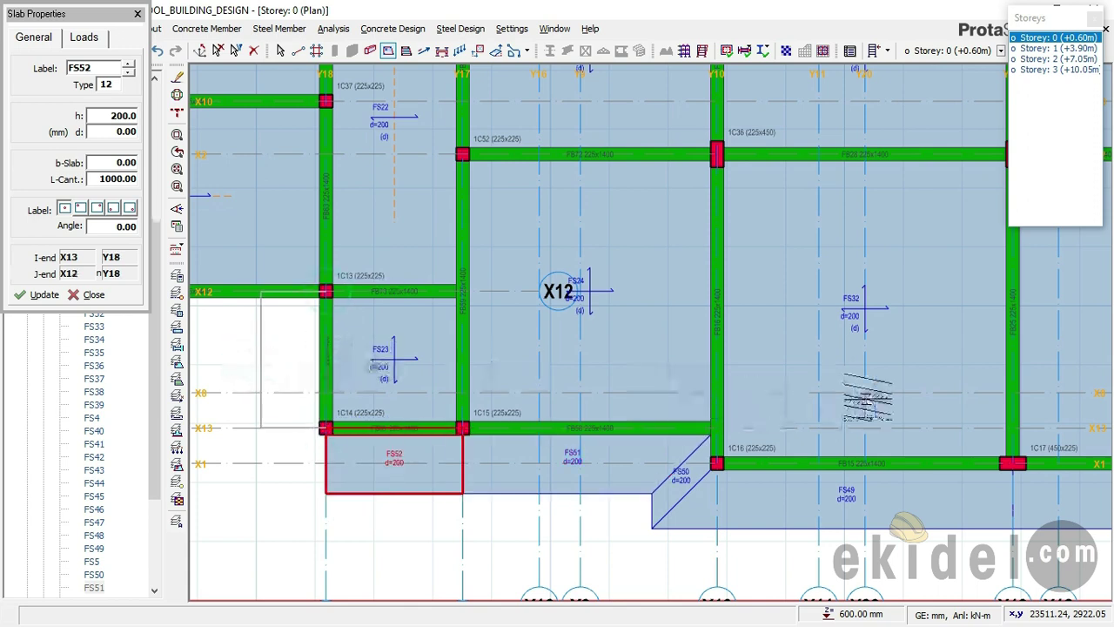
Insert cantilever slabs on the outer side of axis Y18 between X13–X12 and of axis X12 between Y18–Y19
click(865, 397)
scroll(443, 324, down, 3)
scroll(594, 358, up, 2)
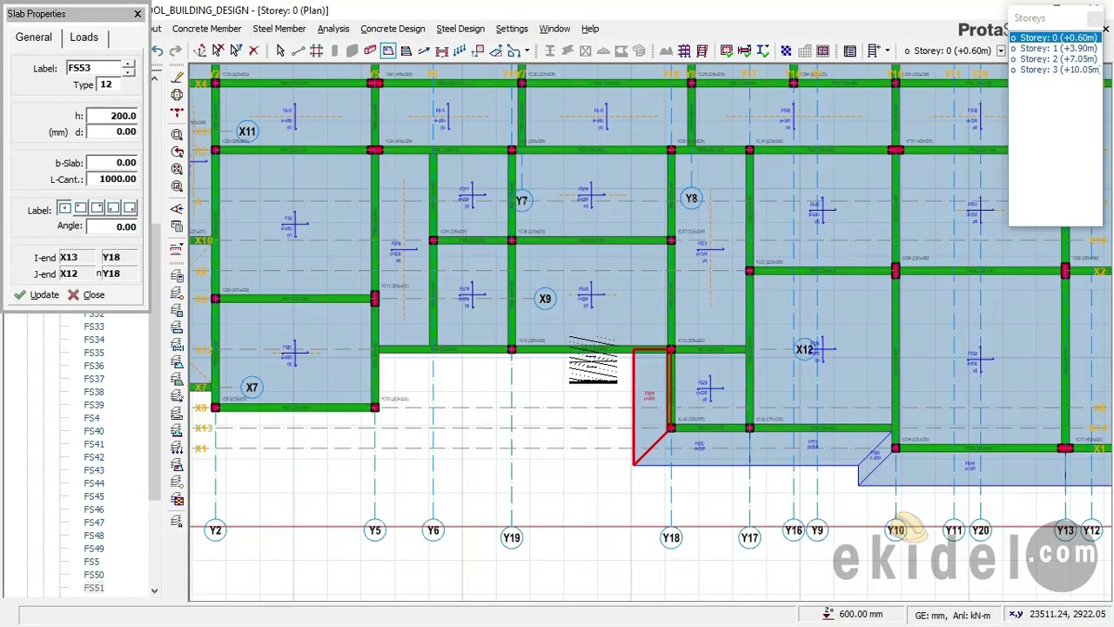
scroll(594, 359, up, 1)
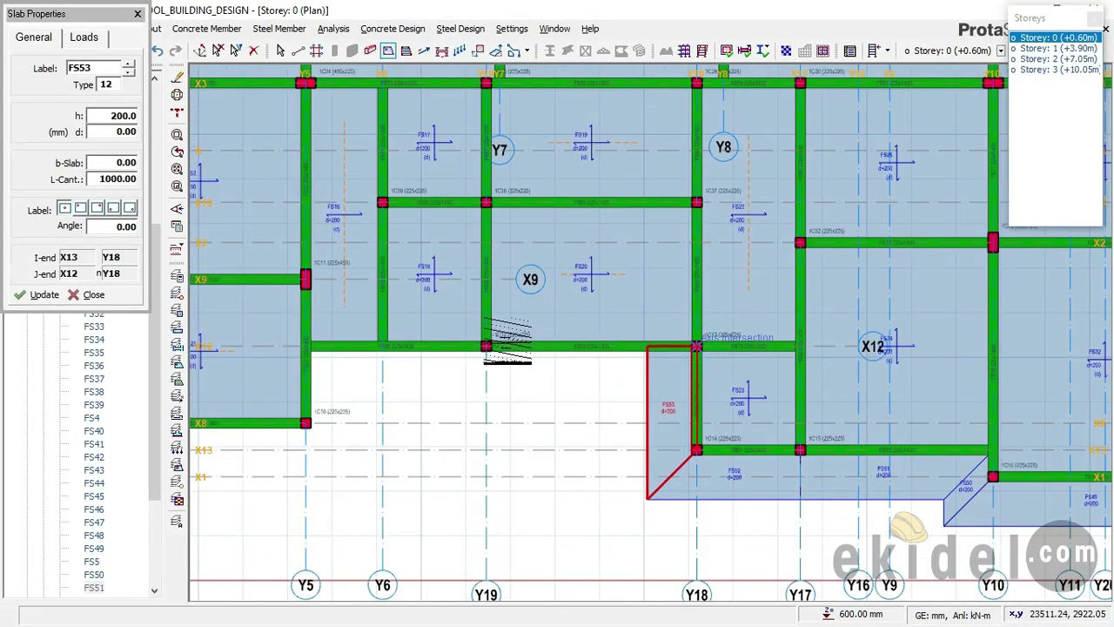
click(484, 344)
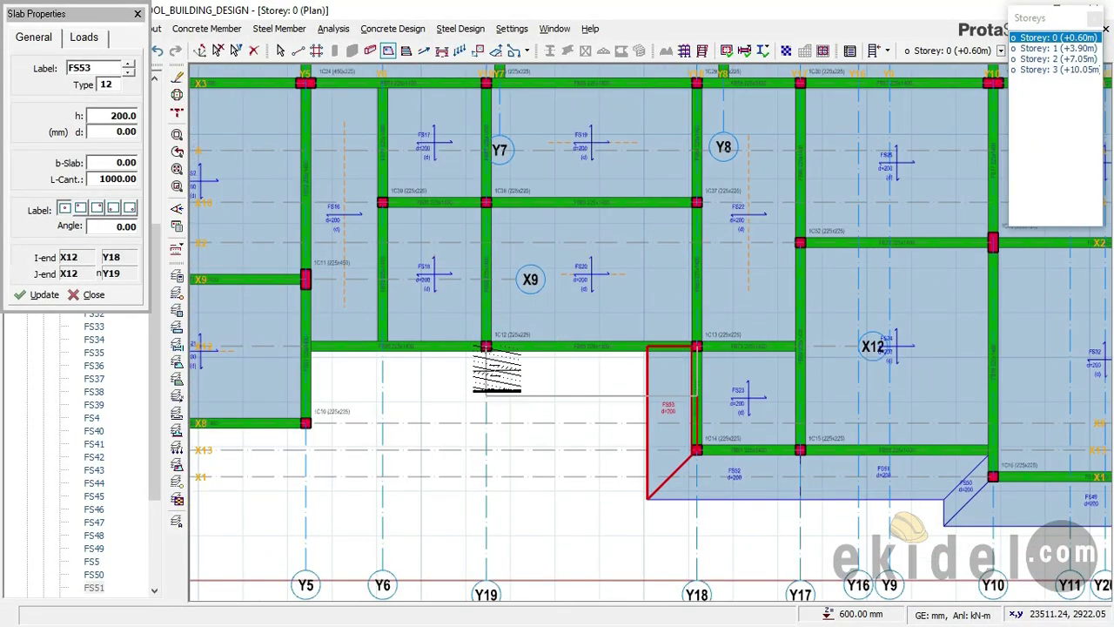
click(487, 355)
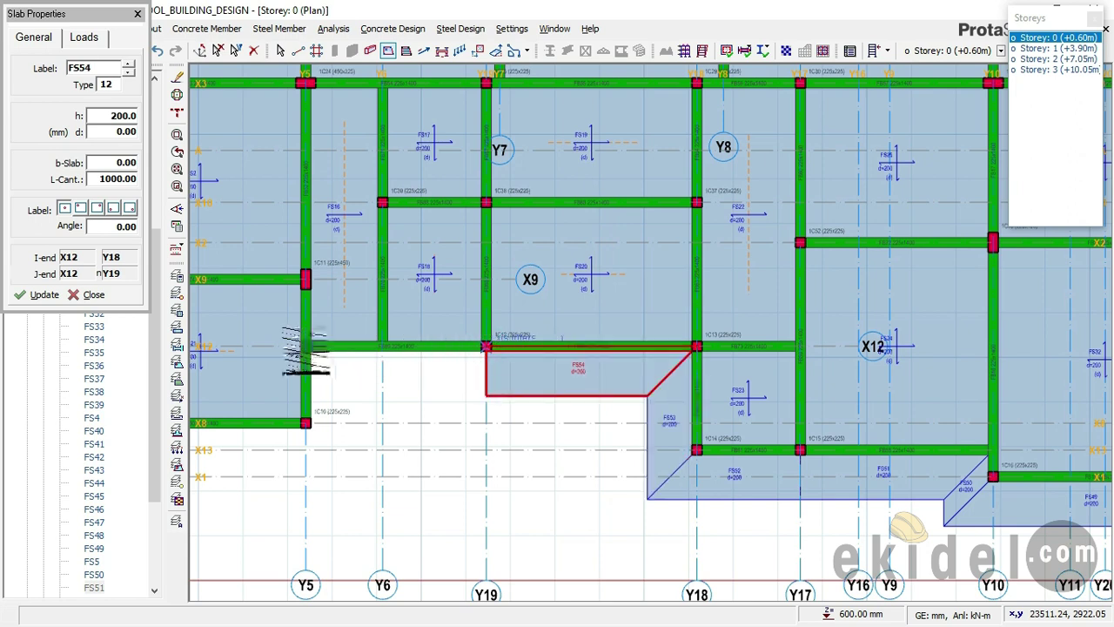
Insert cantilever slabs on the outer side of axis X12 between Y19–Y5 and of axis Y5 between X12–X8
click(306, 345)
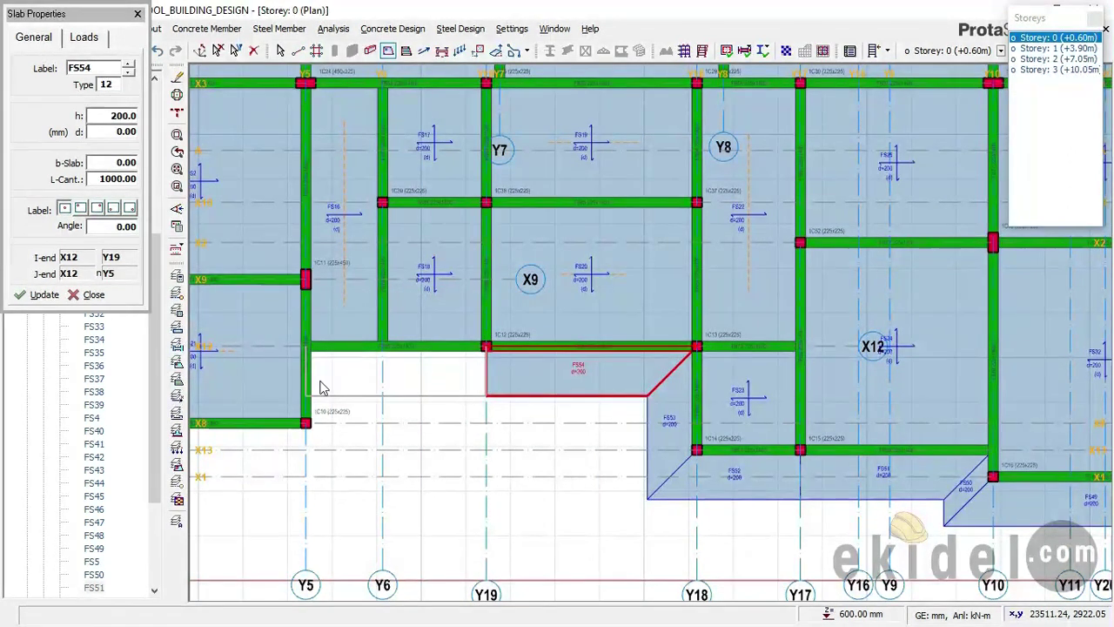
click(310, 379)
scroll(311, 378, up, 1)
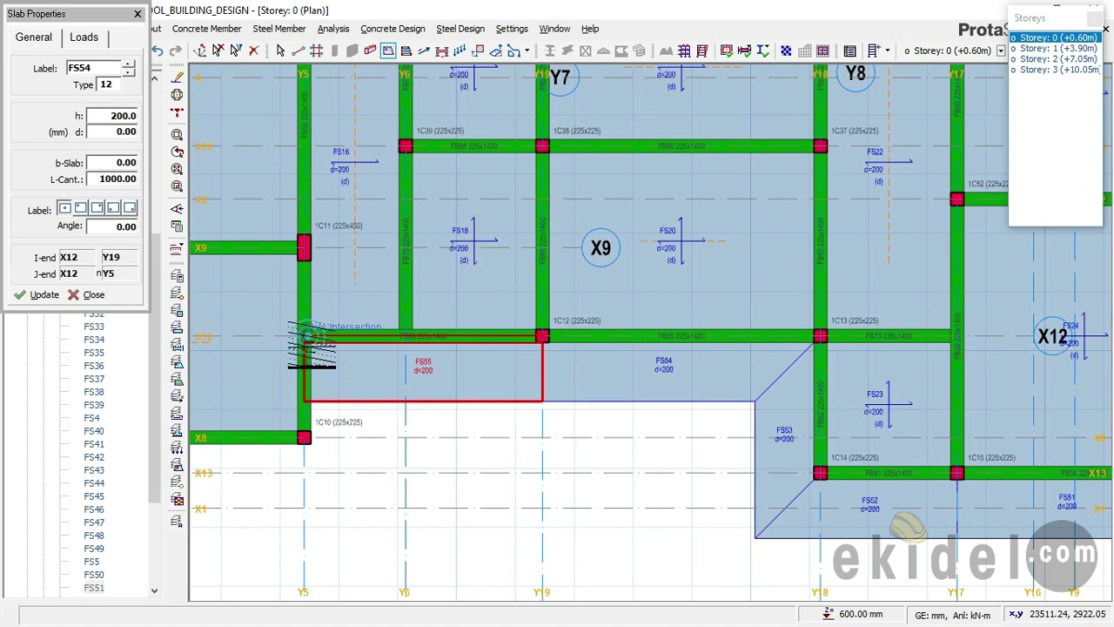
click(306, 336)
click(304, 437)
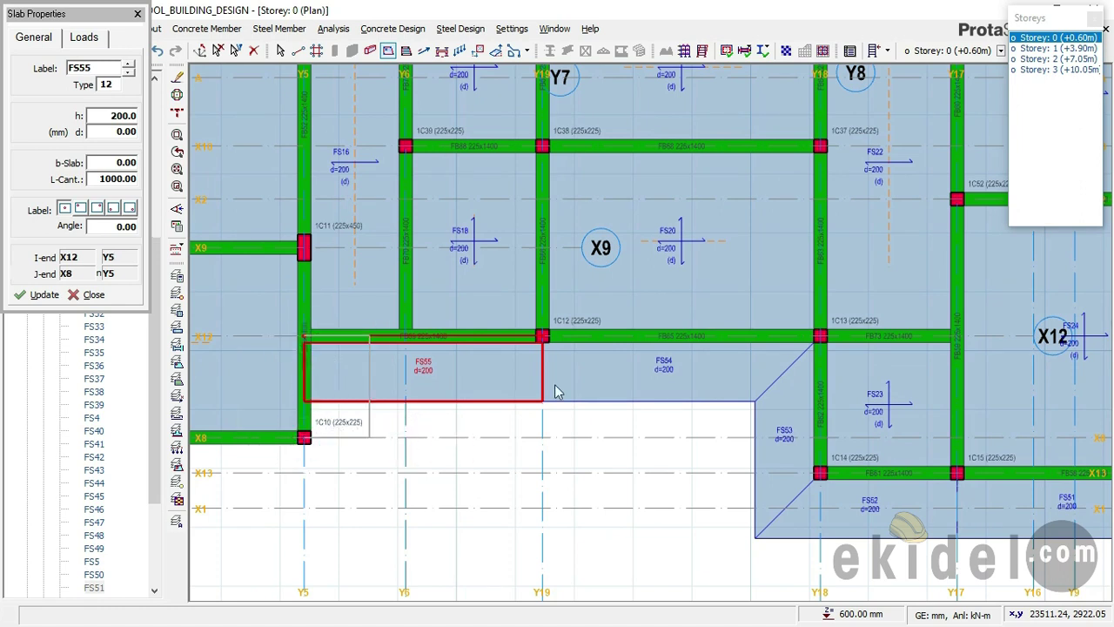
scroll(388, 427, down, 1)
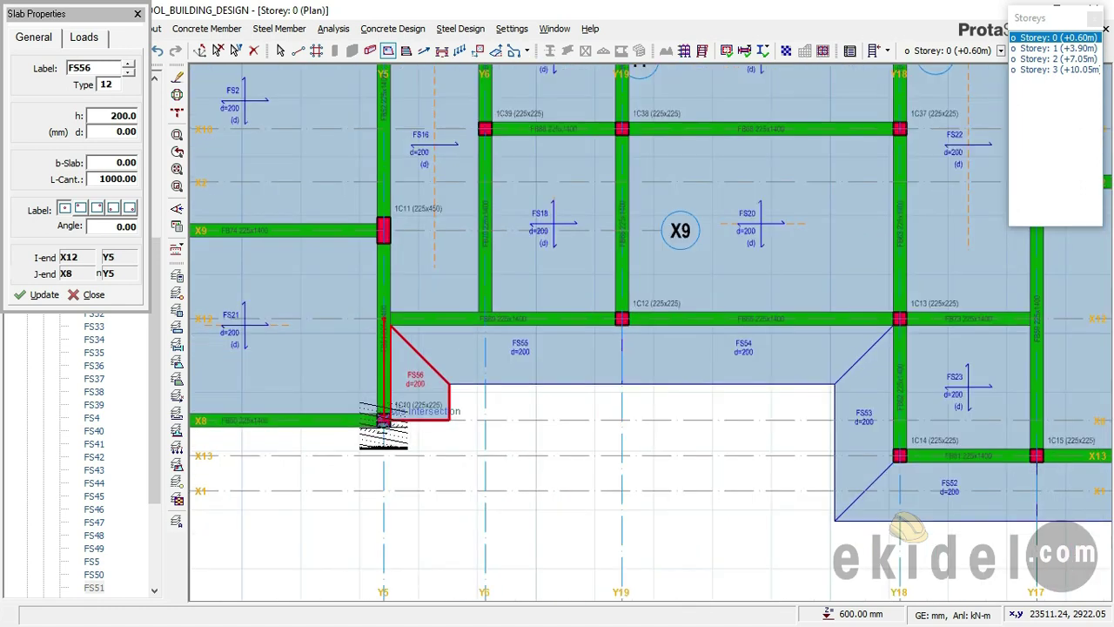
Insert a cantilever slab on the outer side of axis X8 between Y5 and Y2
click(383, 424)
scroll(666, 378, down, 1)
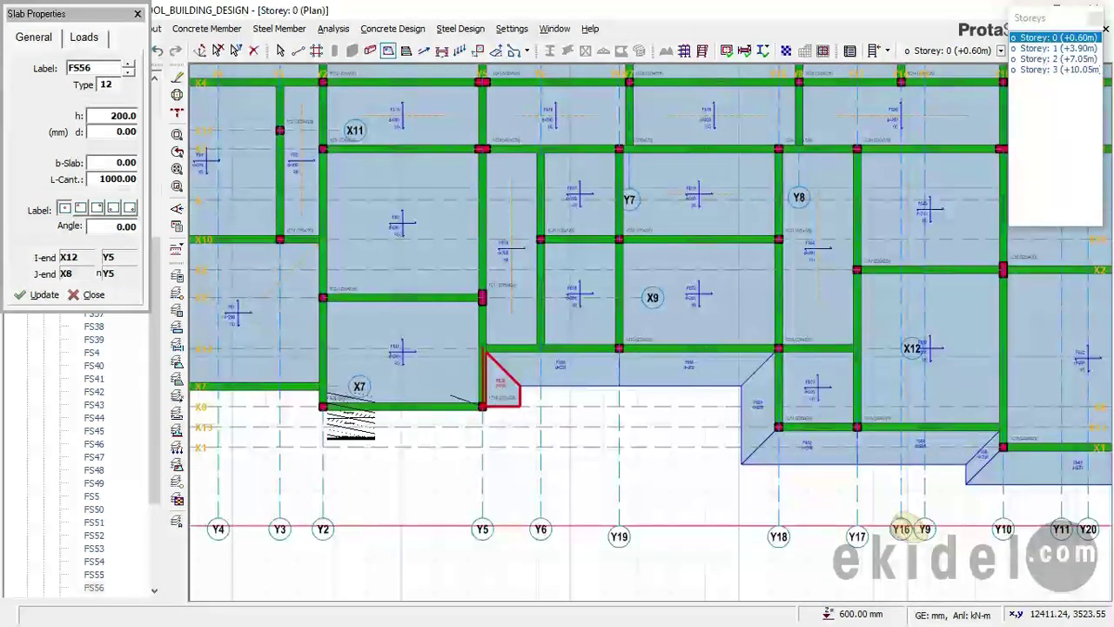
scroll(343, 414, up, 1)
click(319, 406)
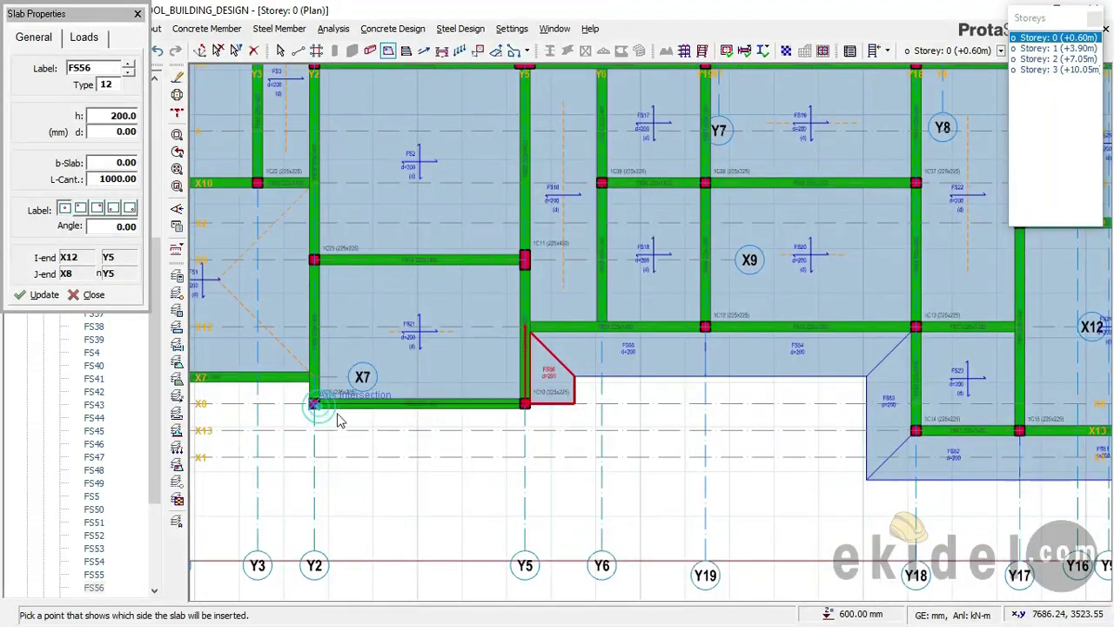
click(398, 465)
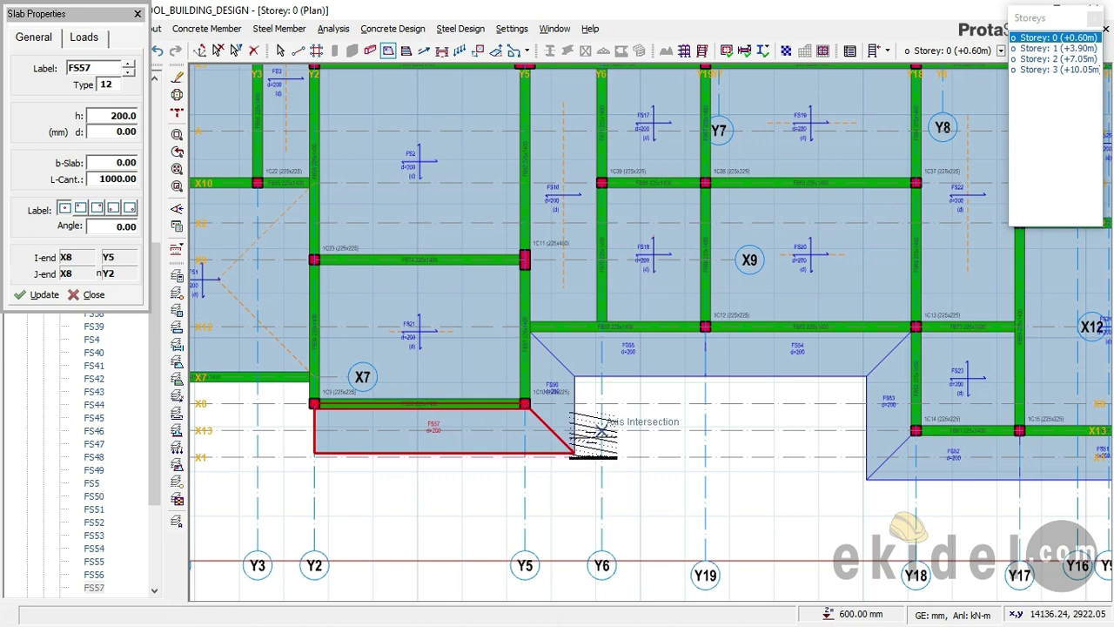
Insert the short cantilever slab on the outer side of axis Y2 between X8 and X7
scroll(374, 396, down, 1)
scroll(418, 400, up, 1)
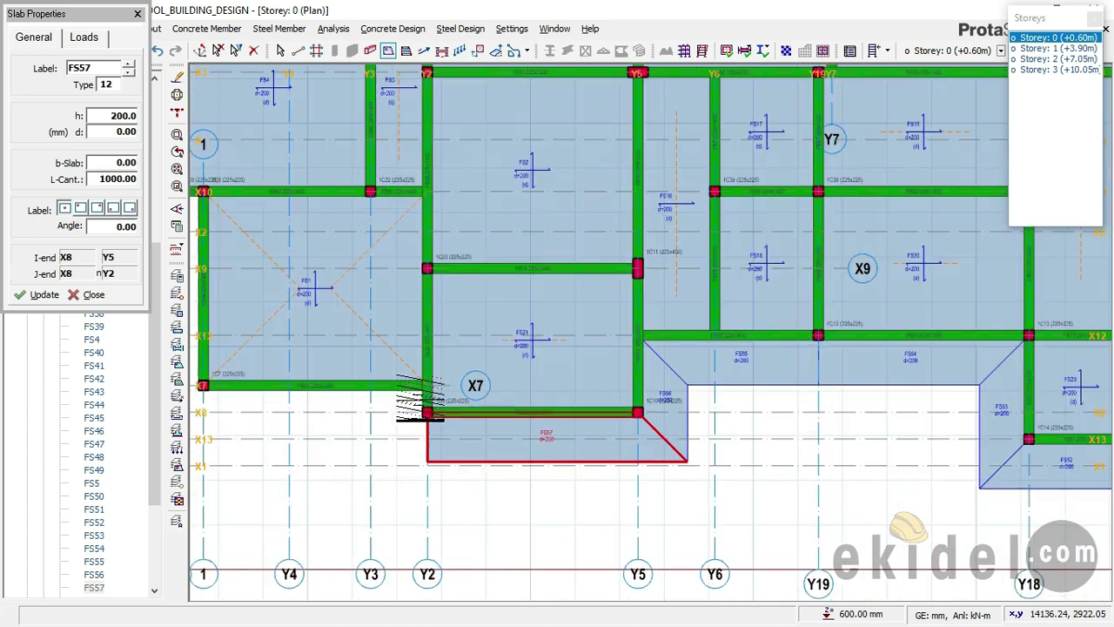
scroll(421, 400, up, 1)
scroll(427, 396, up, 1)
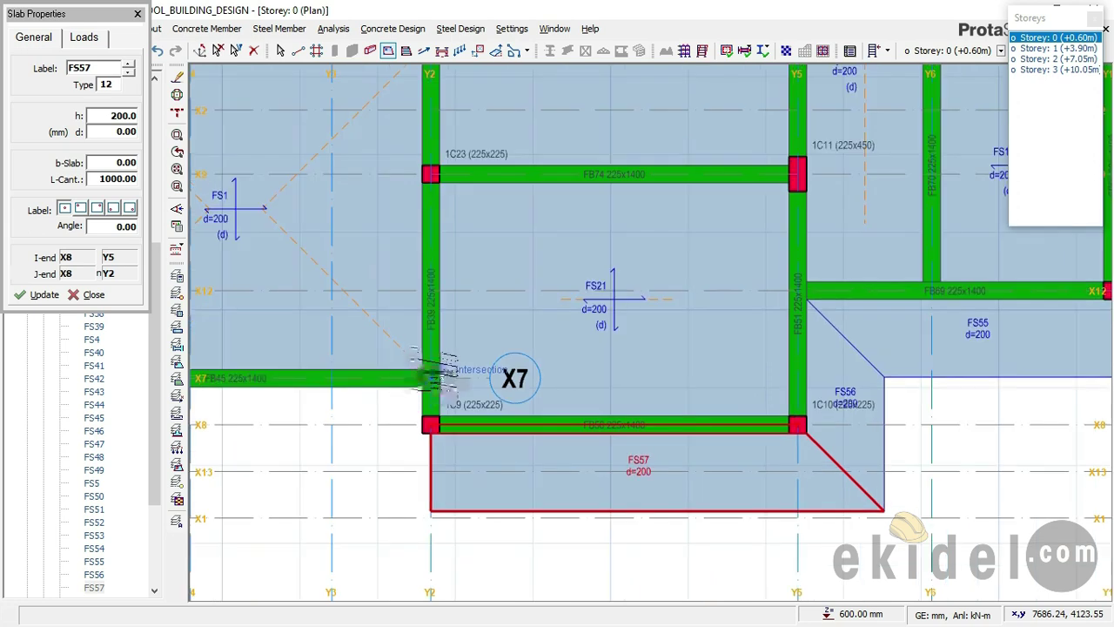
click(429, 425)
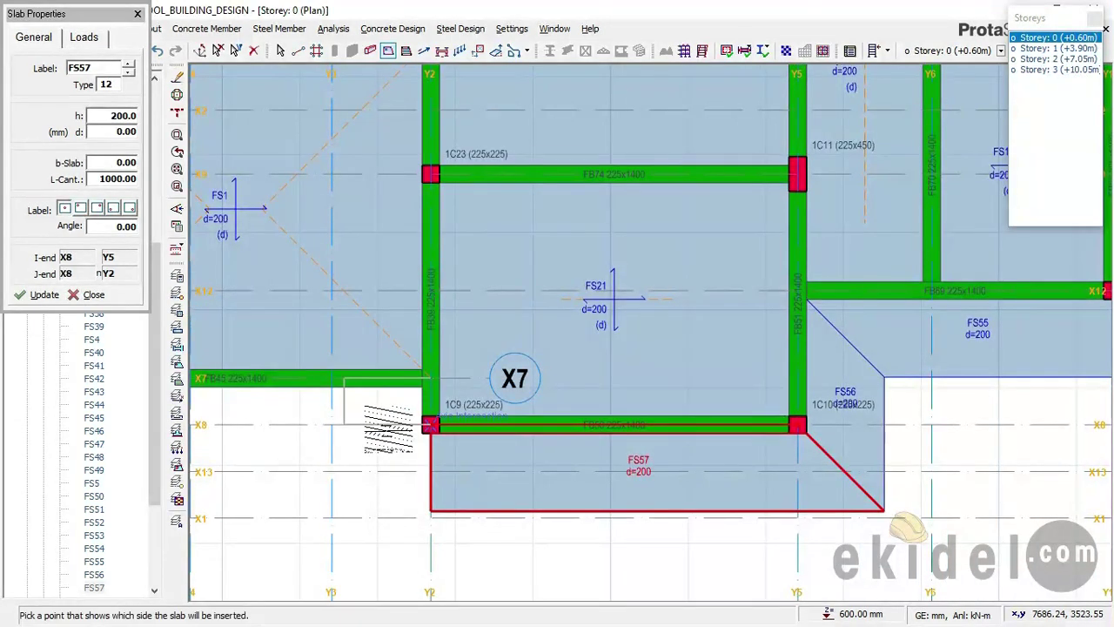
click(383, 435)
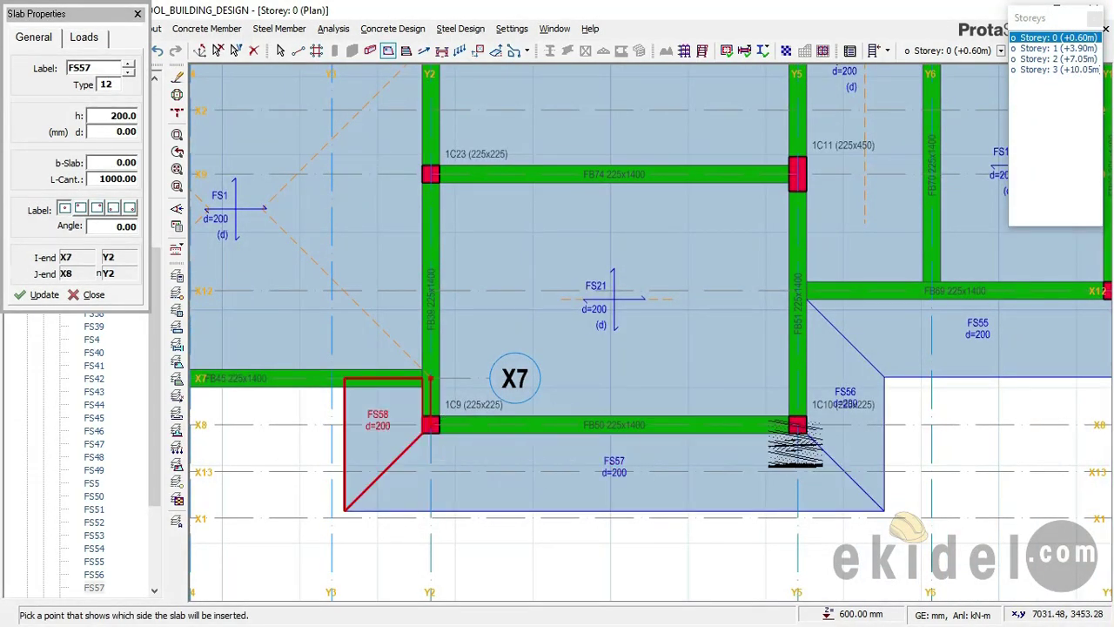
Insert cantilever slabs on the outer side of axis X7 between Y2–1 and of axis 1 between X7–X10
scroll(791, 435, down, 2)
scroll(409, 400, up, 2)
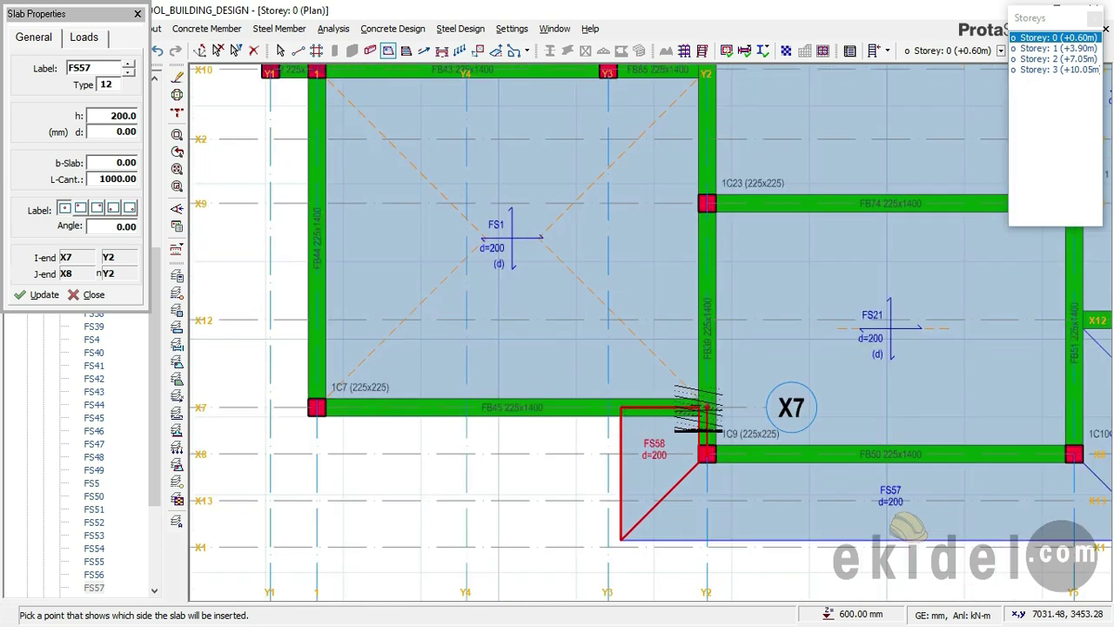
click(704, 407)
click(315, 407)
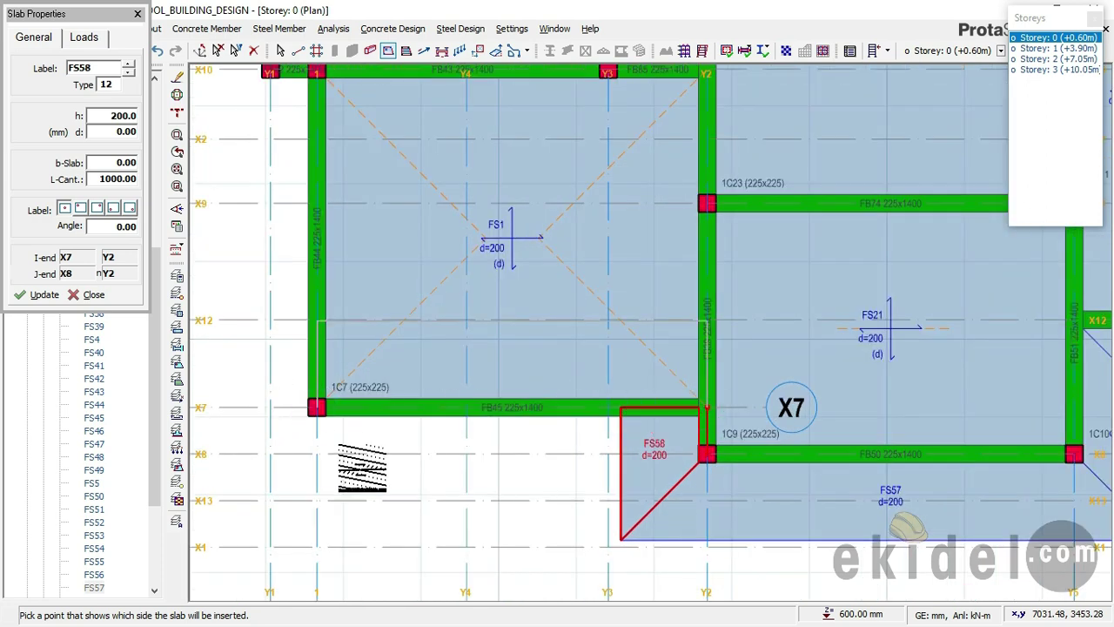
click(323, 428)
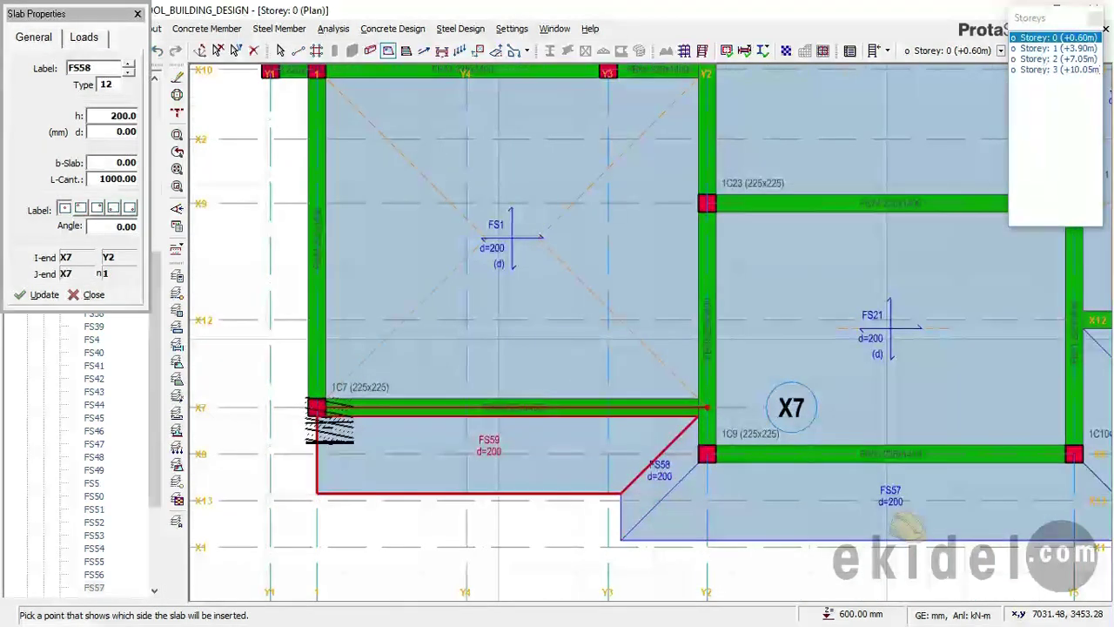
scroll(321, 262, down, 1)
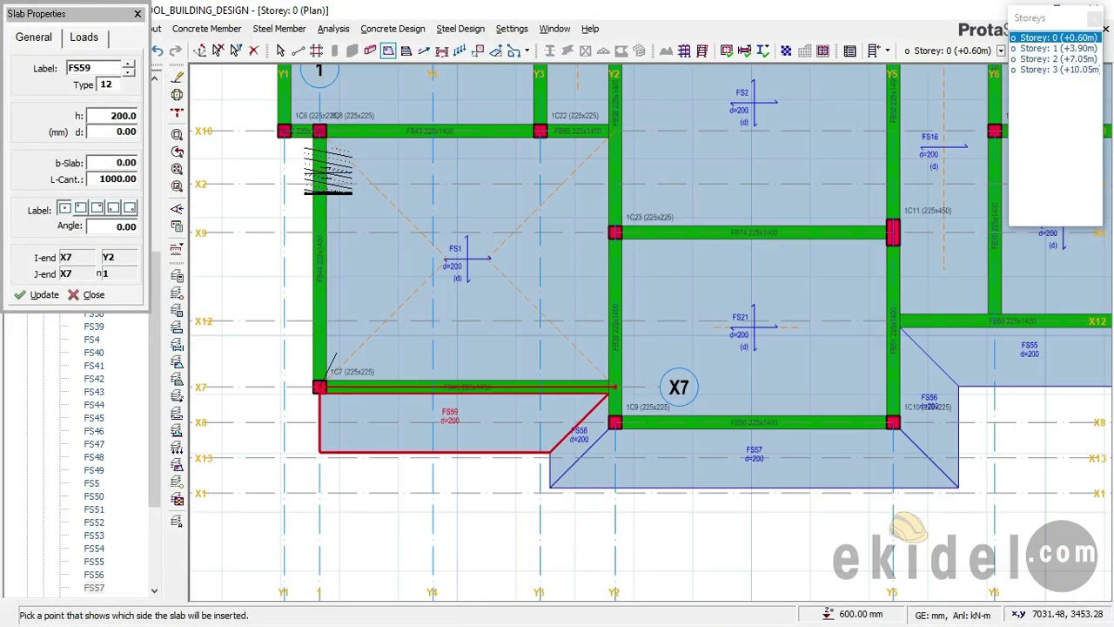
click(320, 130)
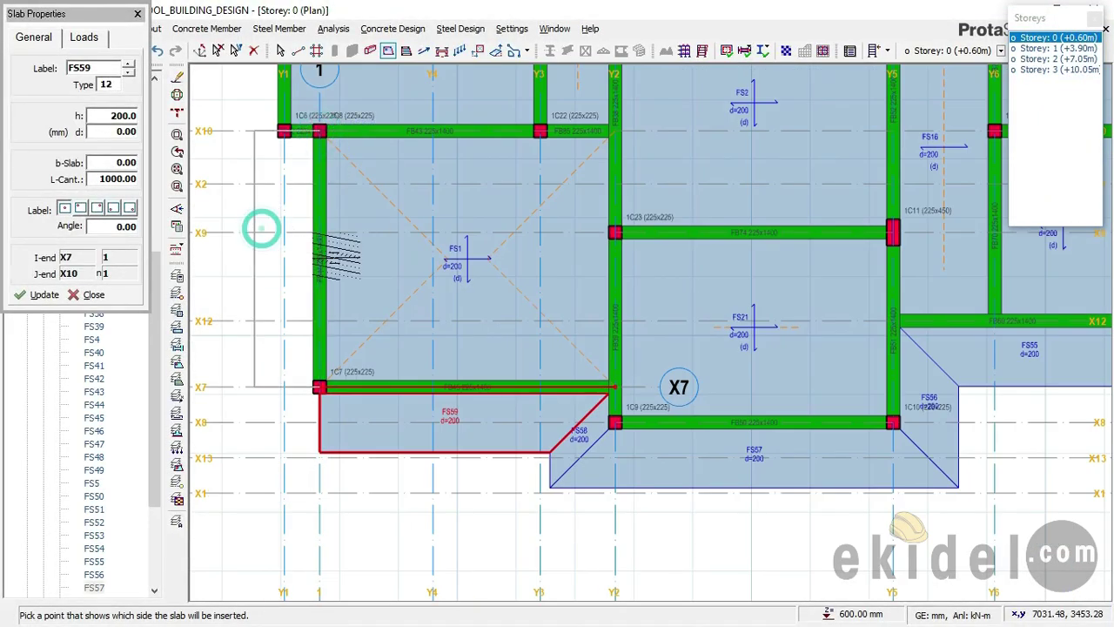
click(218, 152)
Try to insert a short cantilever slab on the outer side of axis X10 between axes 1 and Y1
scroll(261, 113, up, 1)
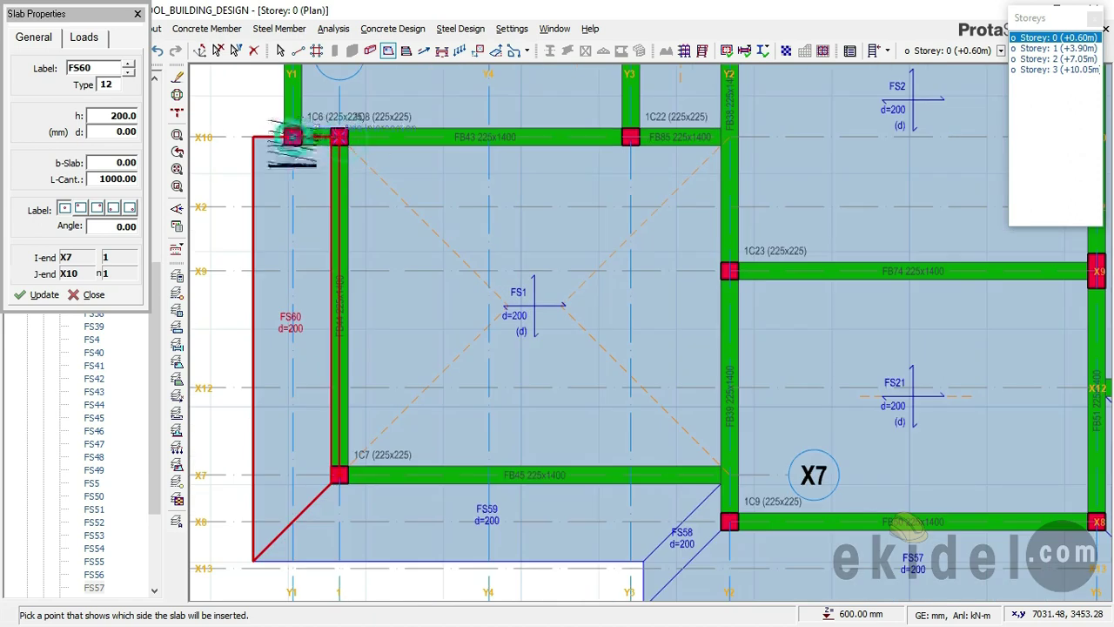
click(475, 260)
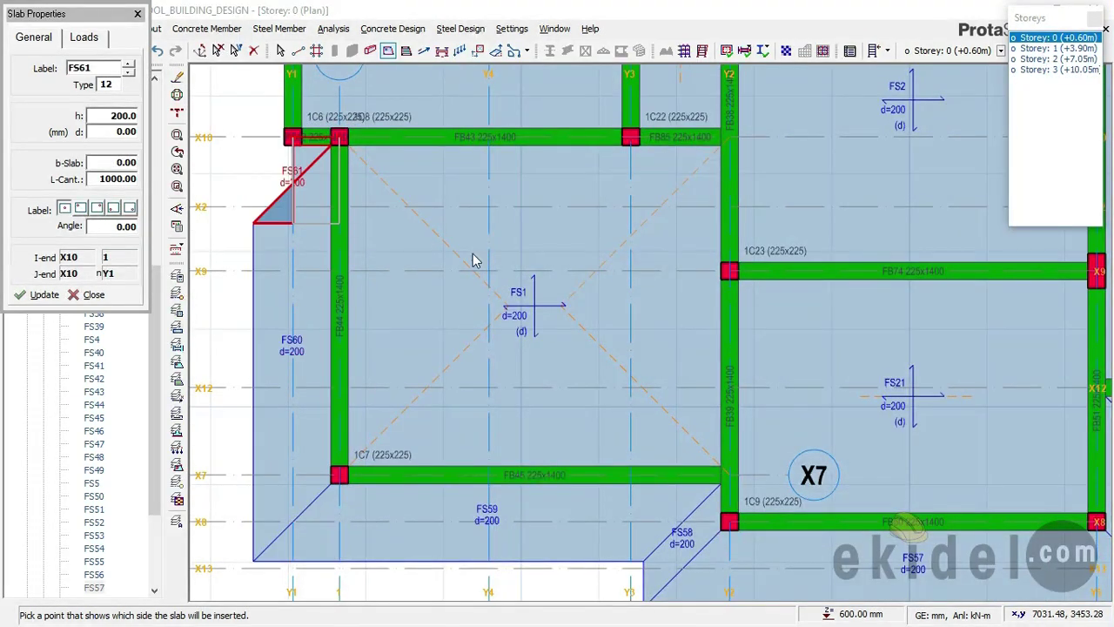
click(644, 377)
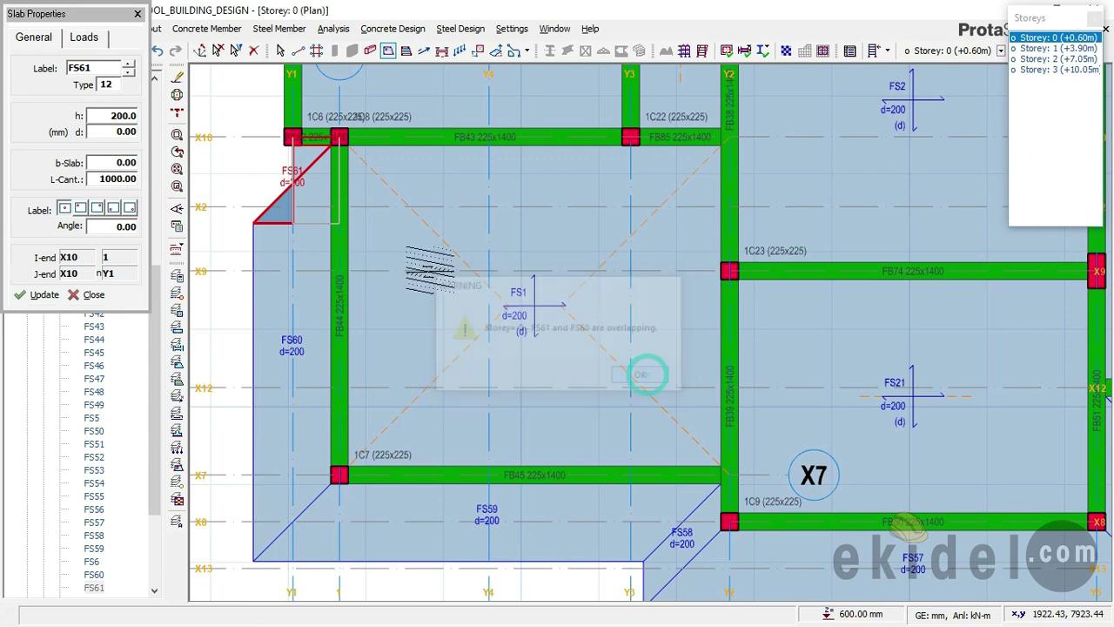
Insert cantilever slabs on the outer side of axis Y1 between X10–X4 and X4–X5
middle_drag(296, 165, 506, 322)
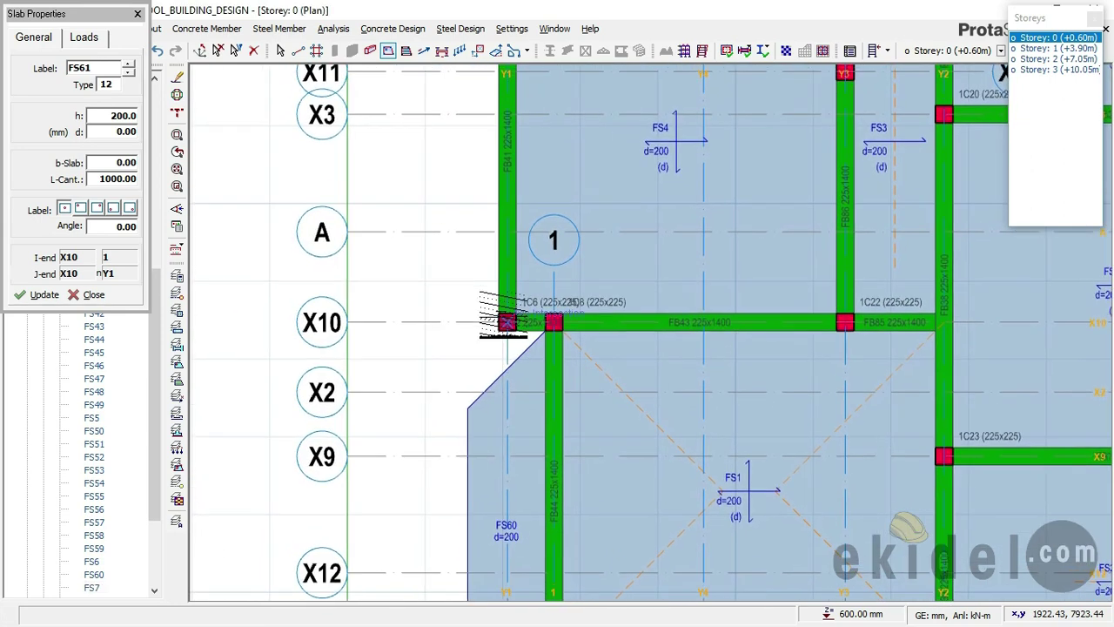
scroll(506, 323, down, 2)
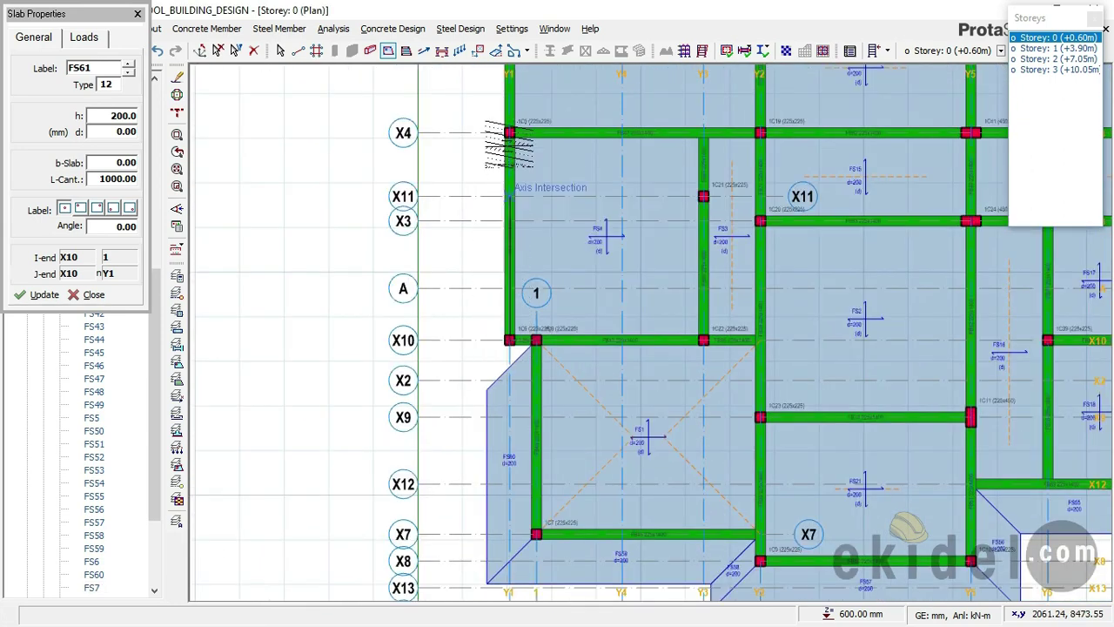
click(510, 132)
click(510, 339)
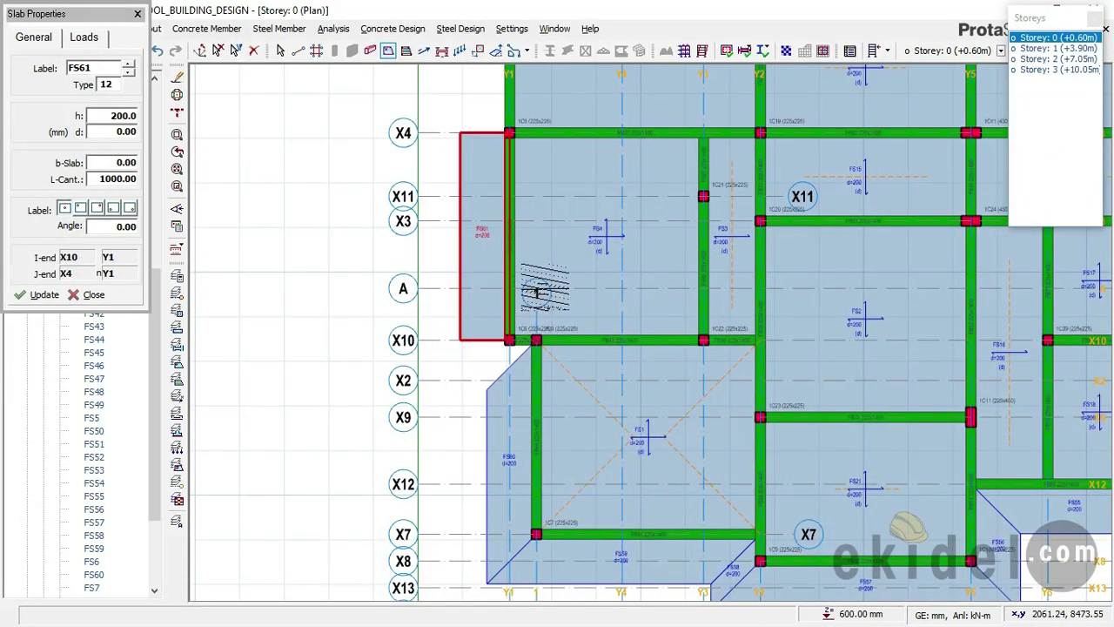
middle_drag(538, 294, 539, 391)
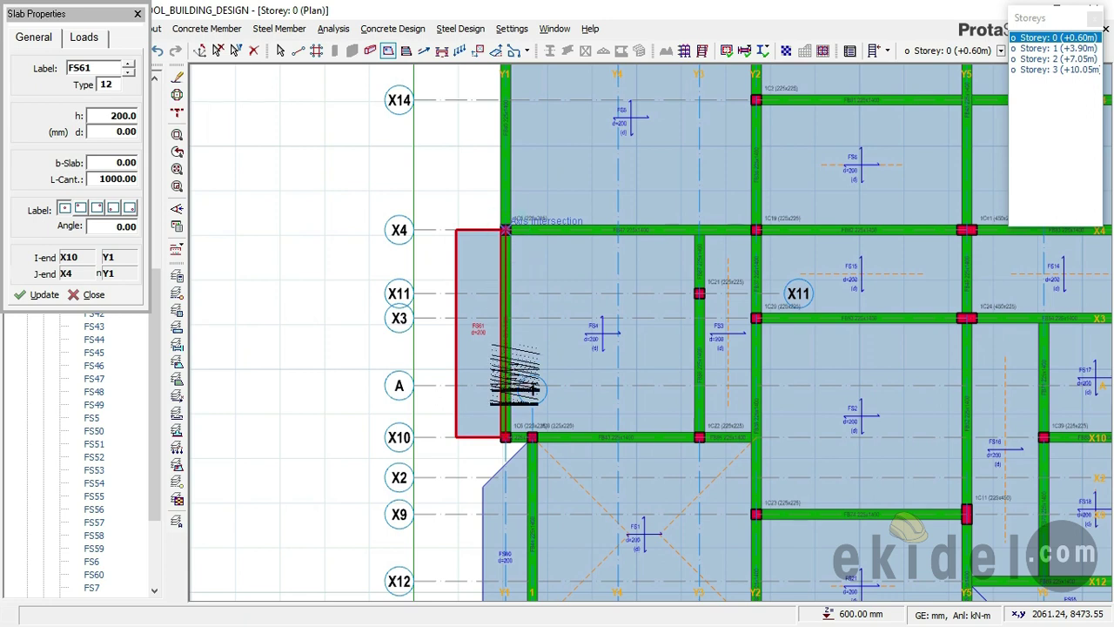
scroll(509, 196, down, 1)
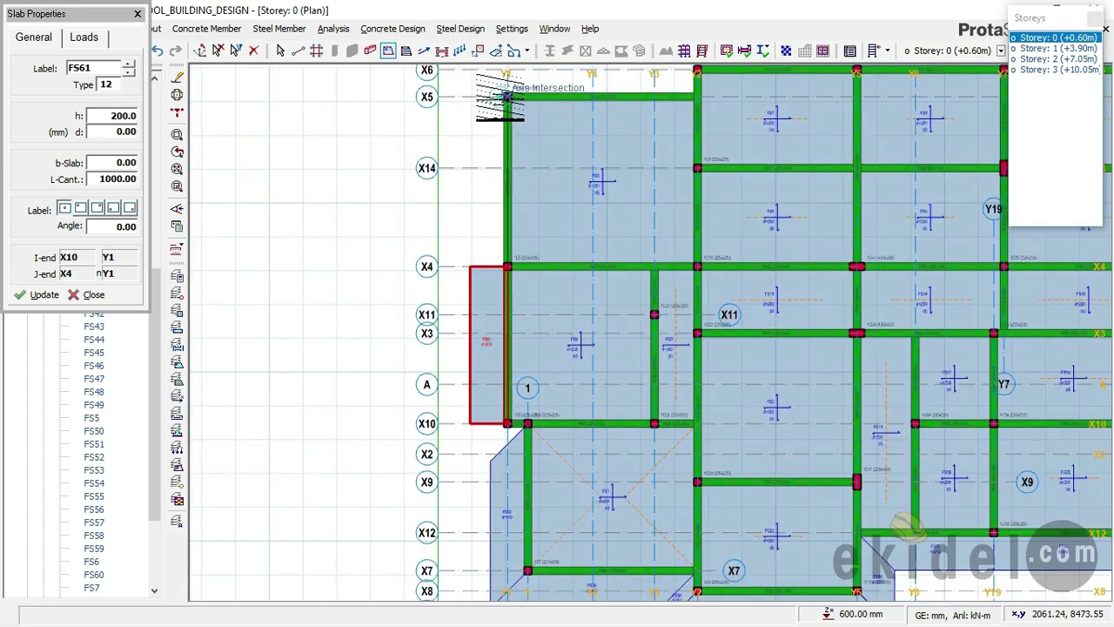
click(507, 96)
click(405, 341)
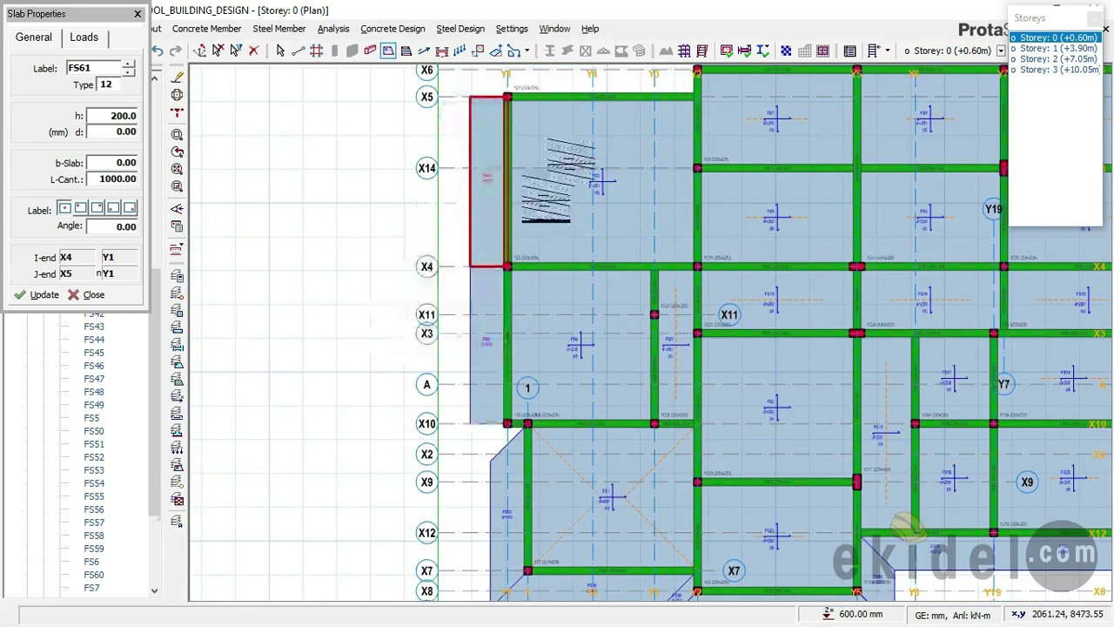
Insert cantilever slabs on the outer side of axis X5 between Y1–Y2 and of axis Y2 between X5–X6
scroll(556, 178, down, 3)
scroll(469, 183, up, 5)
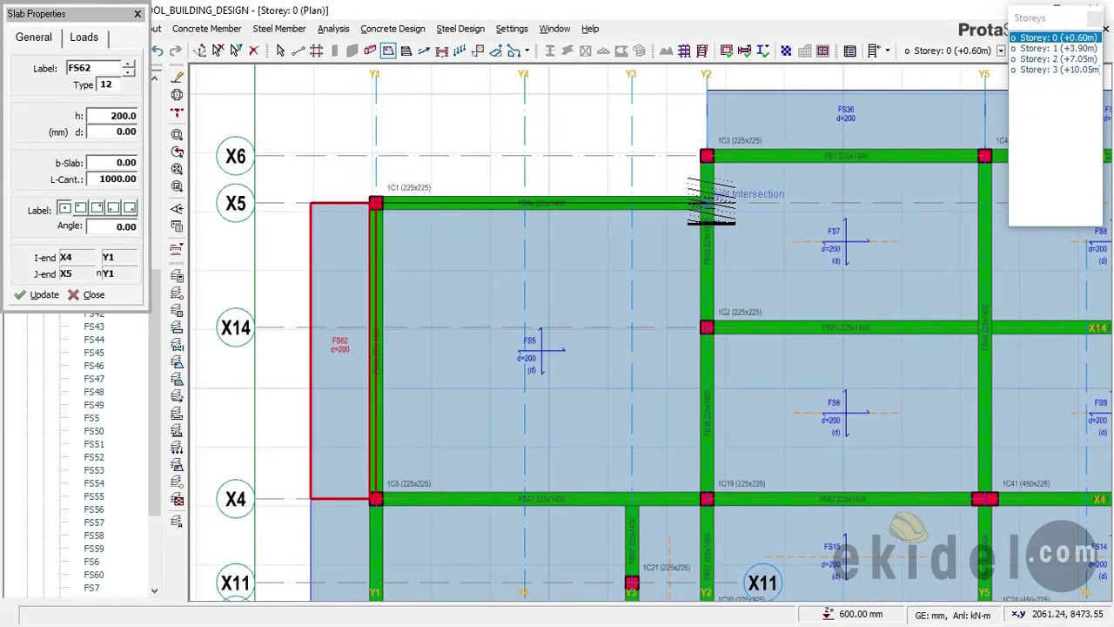
click(706, 203)
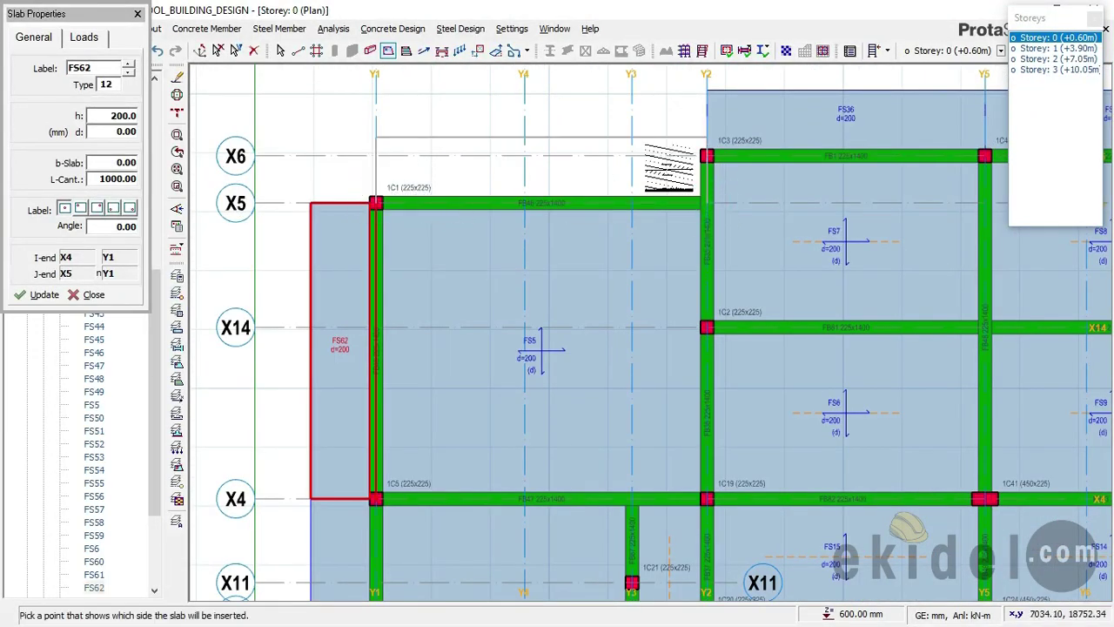
click(707, 179)
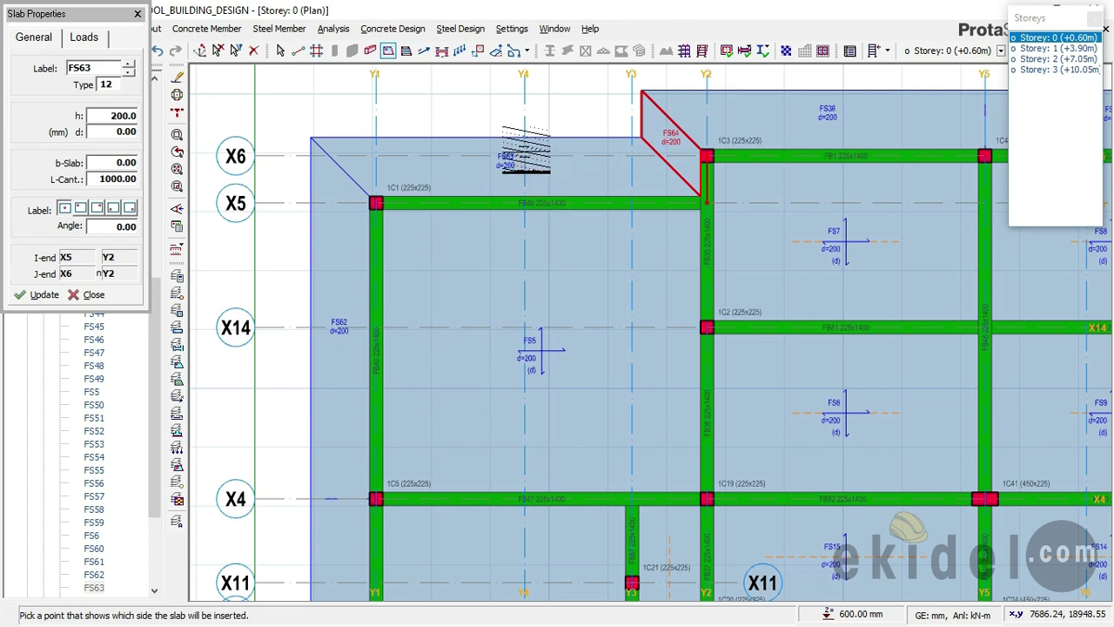
Delete the cantilever slab on the outer side of axis 1 between X7 and X10
scroll(455, 157, down, 3)
scroll(448, 468, up, 3)
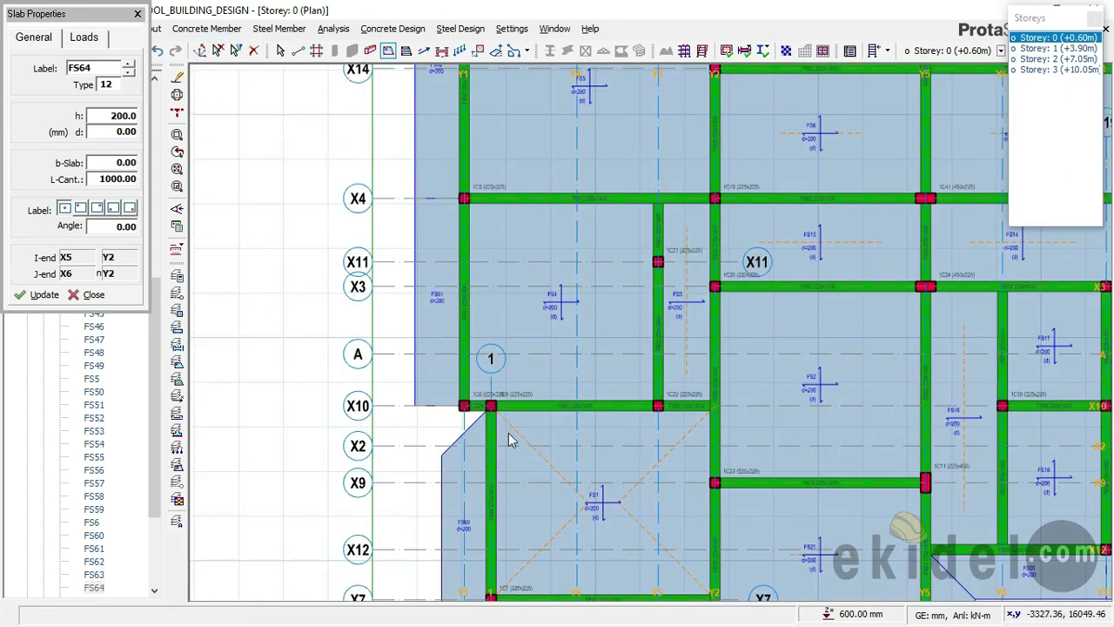
key(Escape)
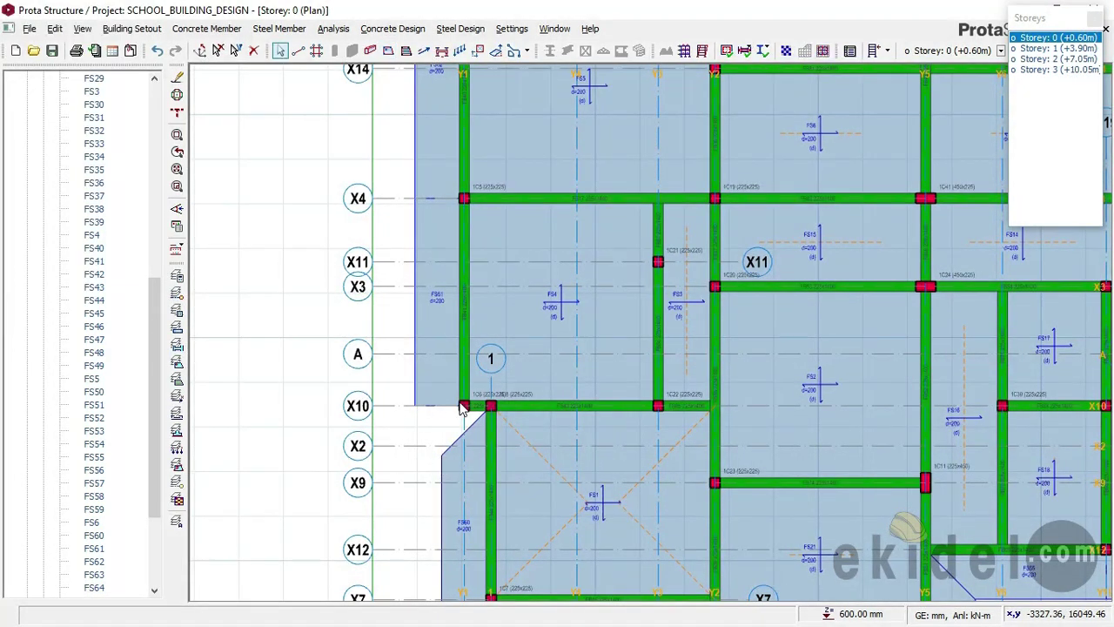
click(442, 461)
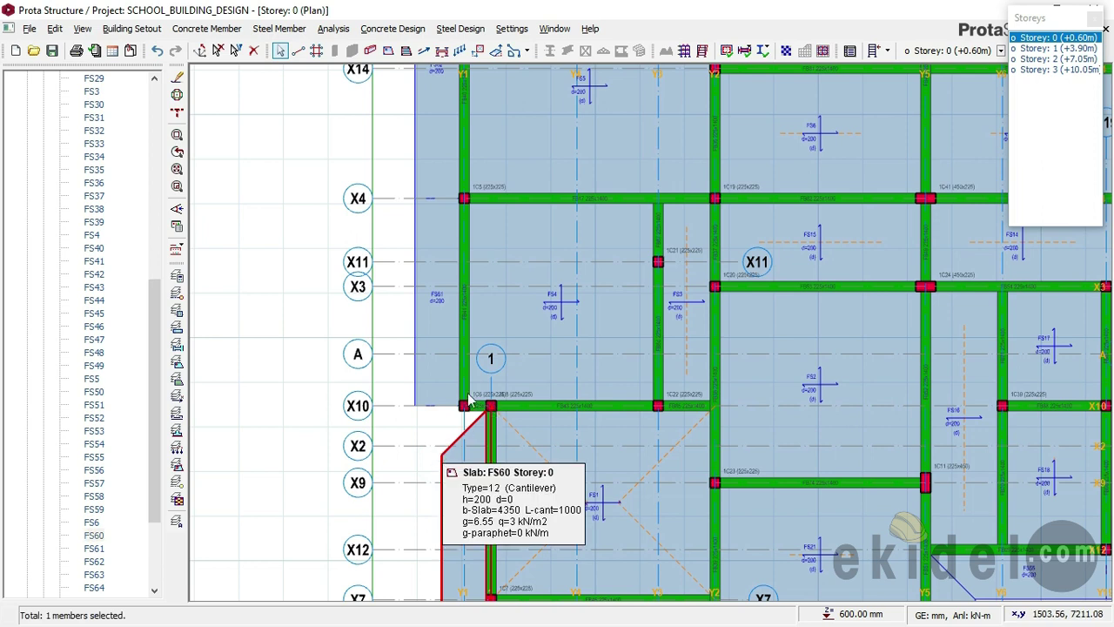
key(Delete)
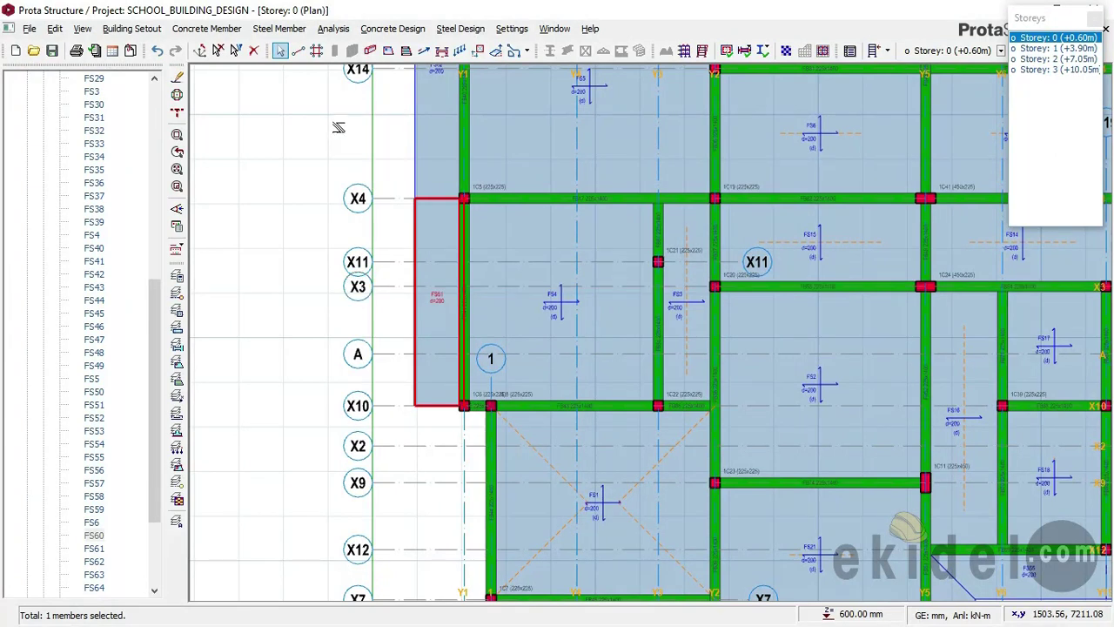
Insert a short Type 12 cantilever slab, 200 mm thick and 1000 mm long, on the outer side of axis X10 between Y1 and 1
right_click(379, 153)
click(405, 161)
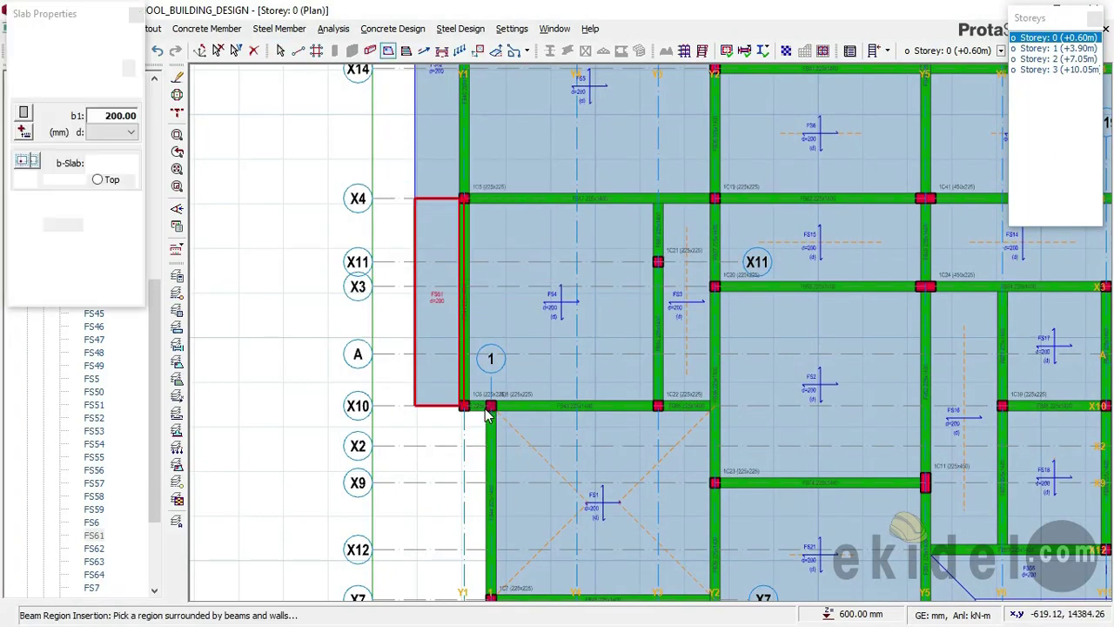
scroll(489, 407, up, 1)
scroll(477, 409, up, 1)
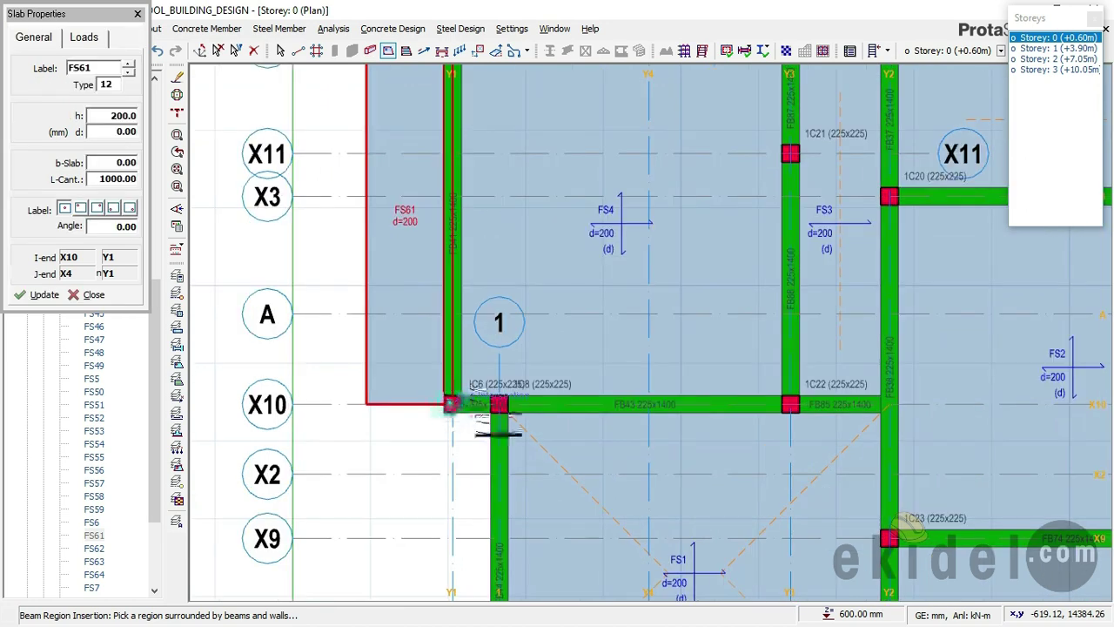
click(499, 406)
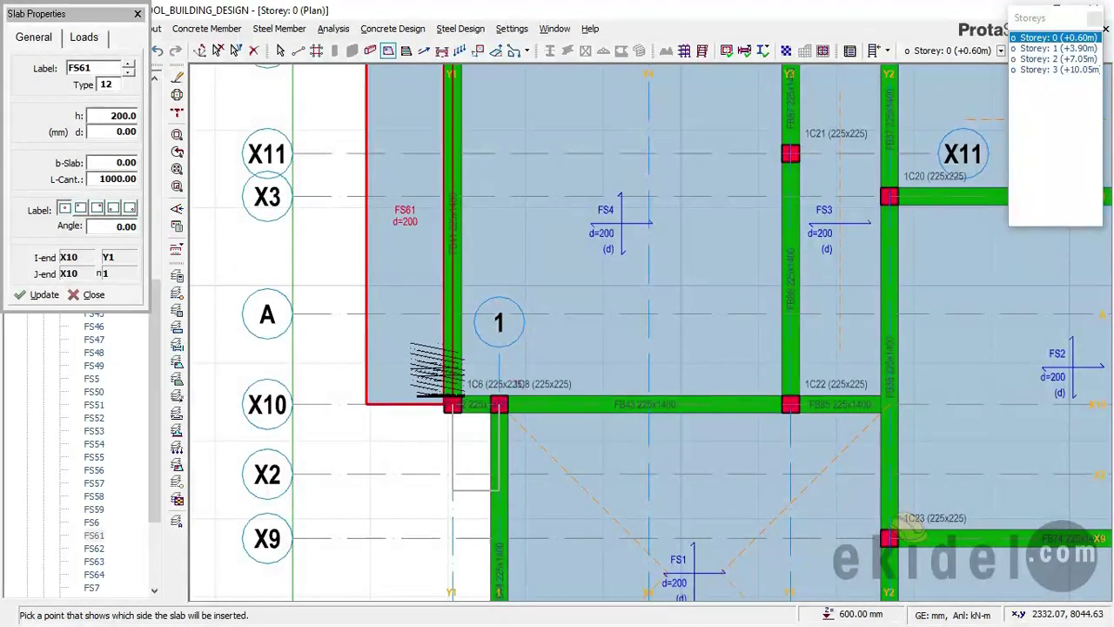
scroll(410, 310, down, 3)
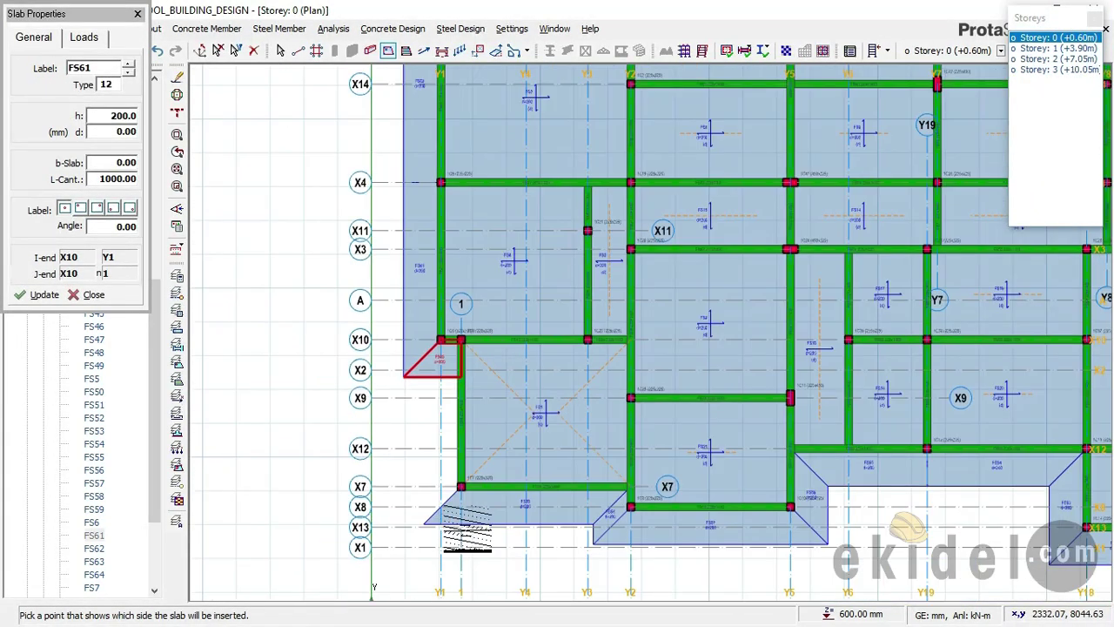
Reinsert the 1000 mm cantilever slab on the outer side of axis 1 between X7 and X10, and end slab insertion
scroll(459, 512, up, 1)
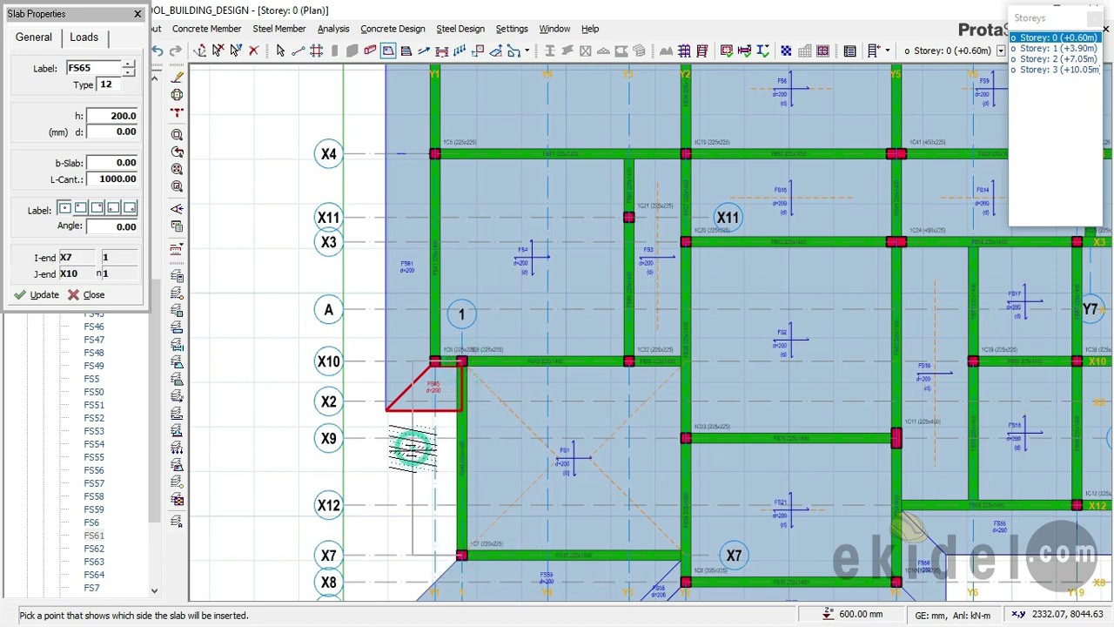
click(414, 456)
click(315, 237)
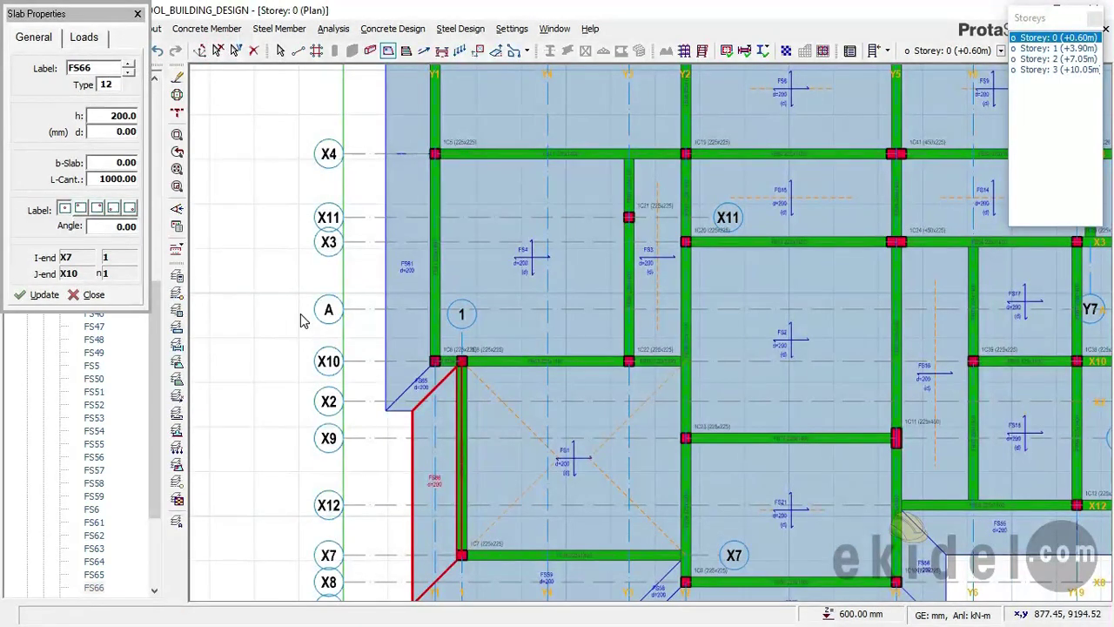
key(Escape)
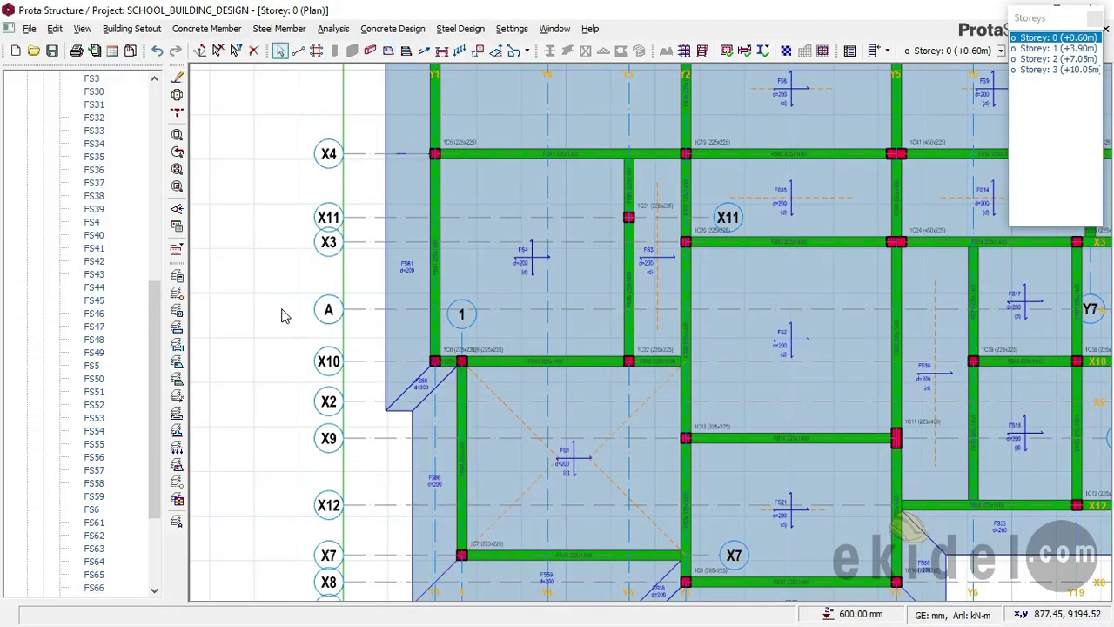
Open the Storey 0 3D view and examine the ground-floor cantilever slabs around the building's perimeter
scroll(224, 305, down, 4)
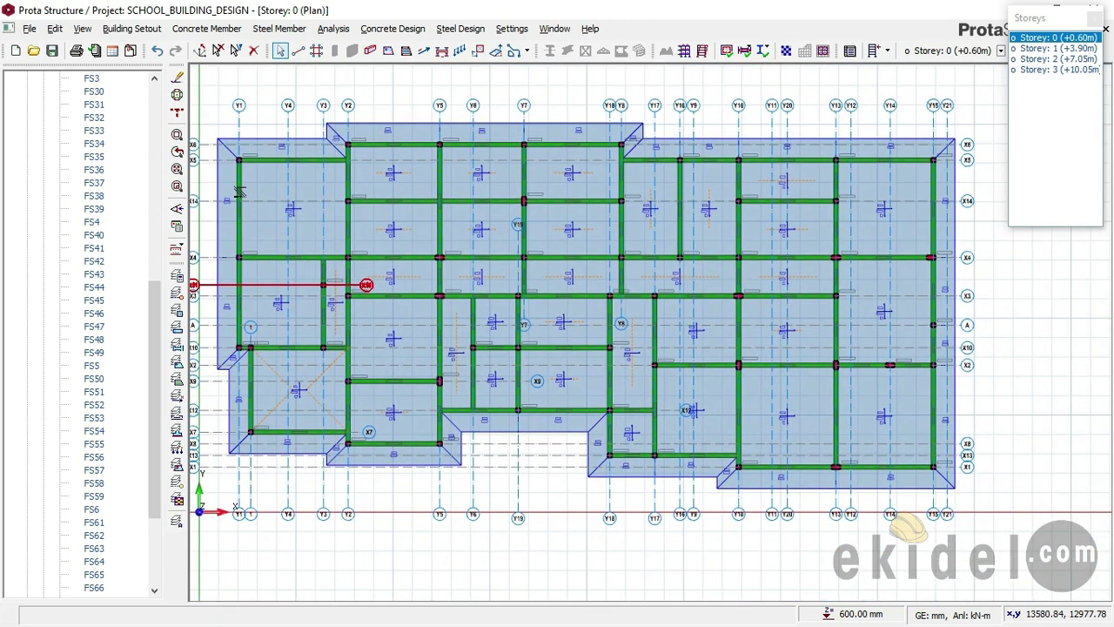
drag(156, 308, 150, 96)
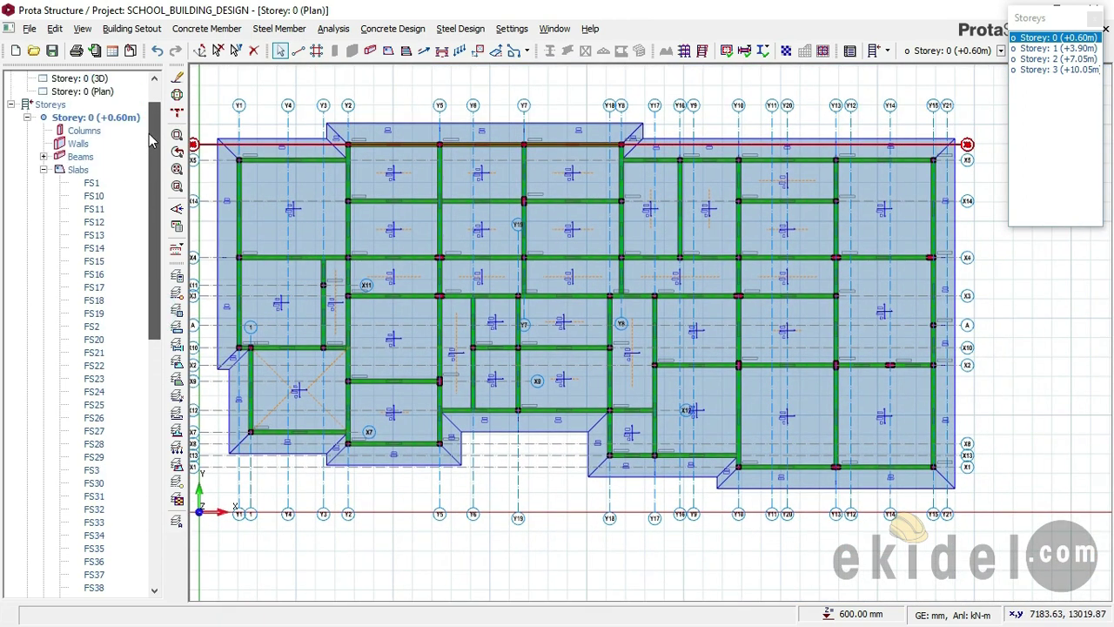
double_click(80, 78)
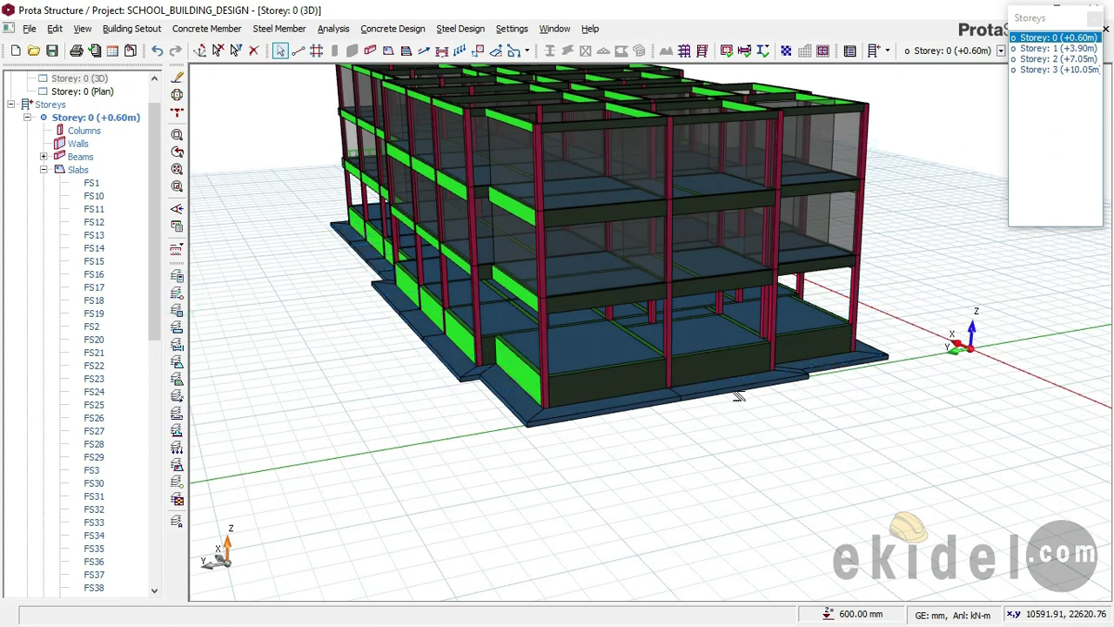
mouse_move(737, 395)
mouse_down()
mouse_move(684, 381)
mouse_move(742, 410)
mouse_move(612, 372)
mouse_move(509, 388)
mouse_up()
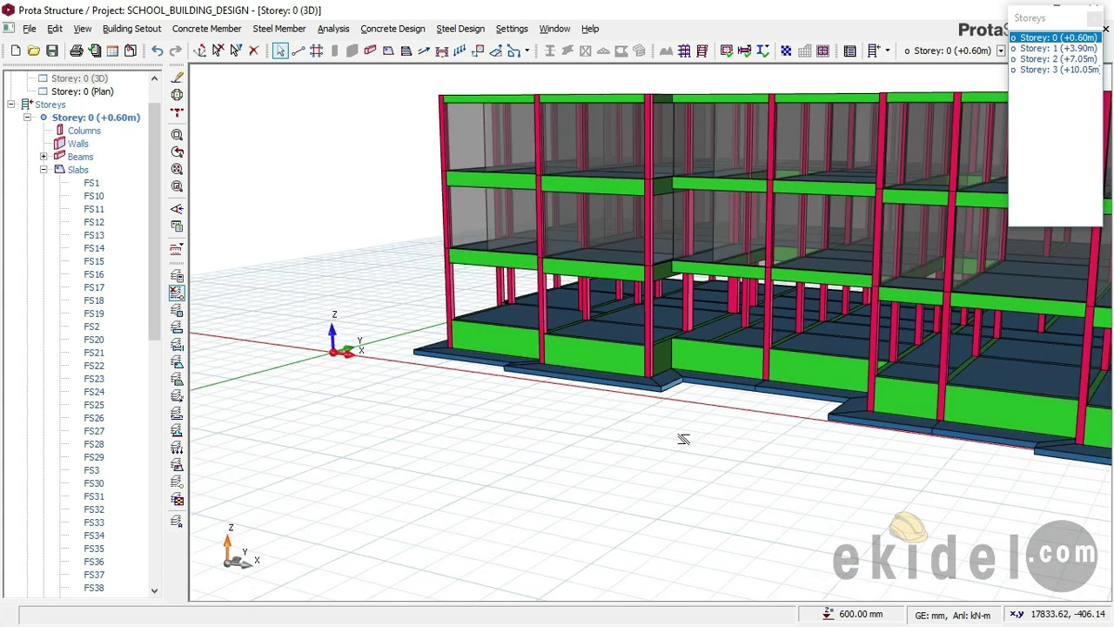
middle_drag(741, 423, 470, 391)
scroll(599, 411, down, 3)
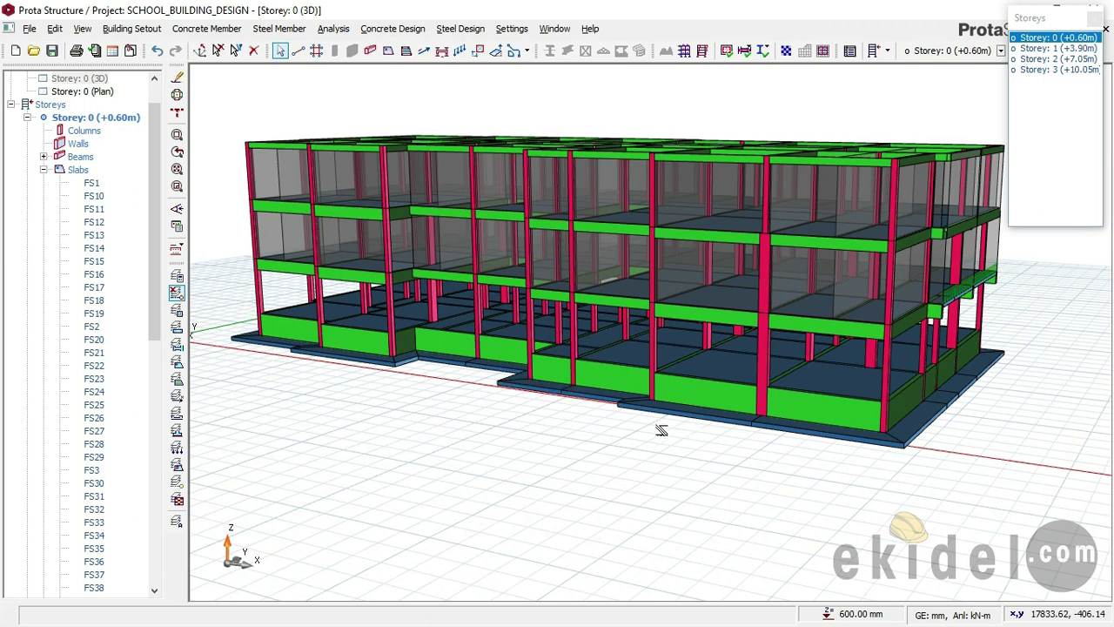
mouse_move(626, 419)
mouse_down()
mouse_move(609, 415)
mouse_move(630, 430)
mouse_up()
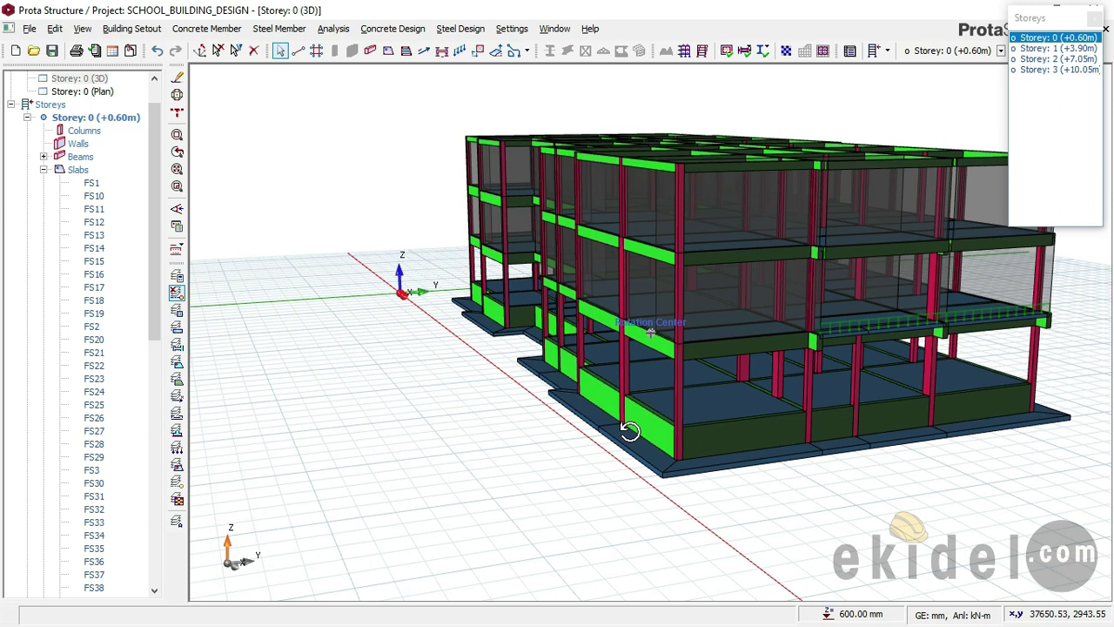
drag(631, 430, 635, 424)
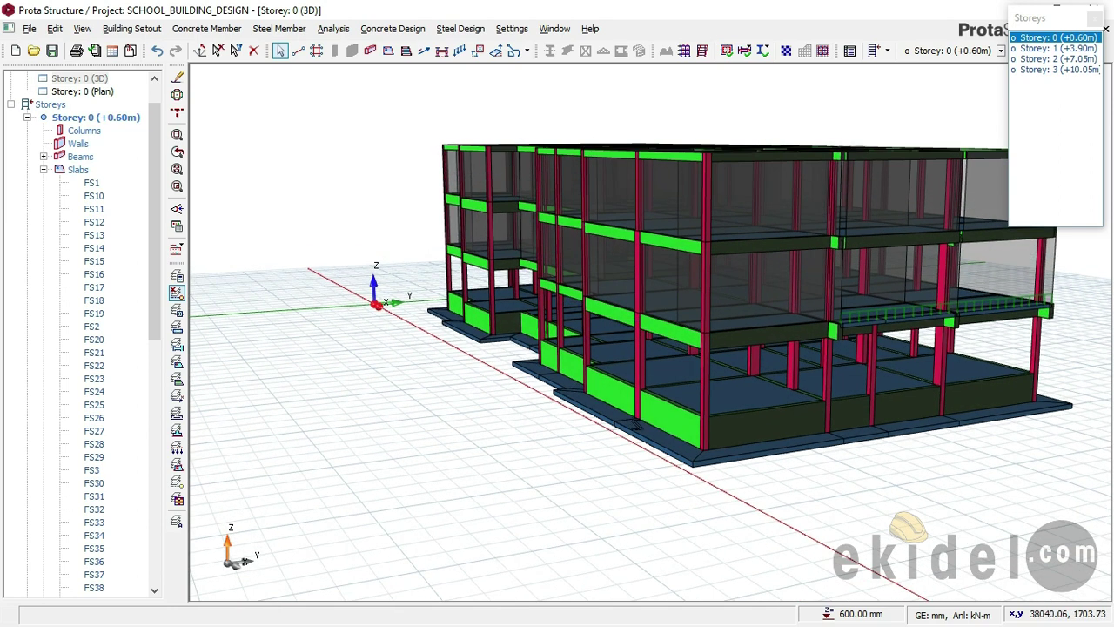
Examine up close the stepped front edge of the ground-floor cantilever slabs and the adjoining beams and columns
mouse_move(633, 411)
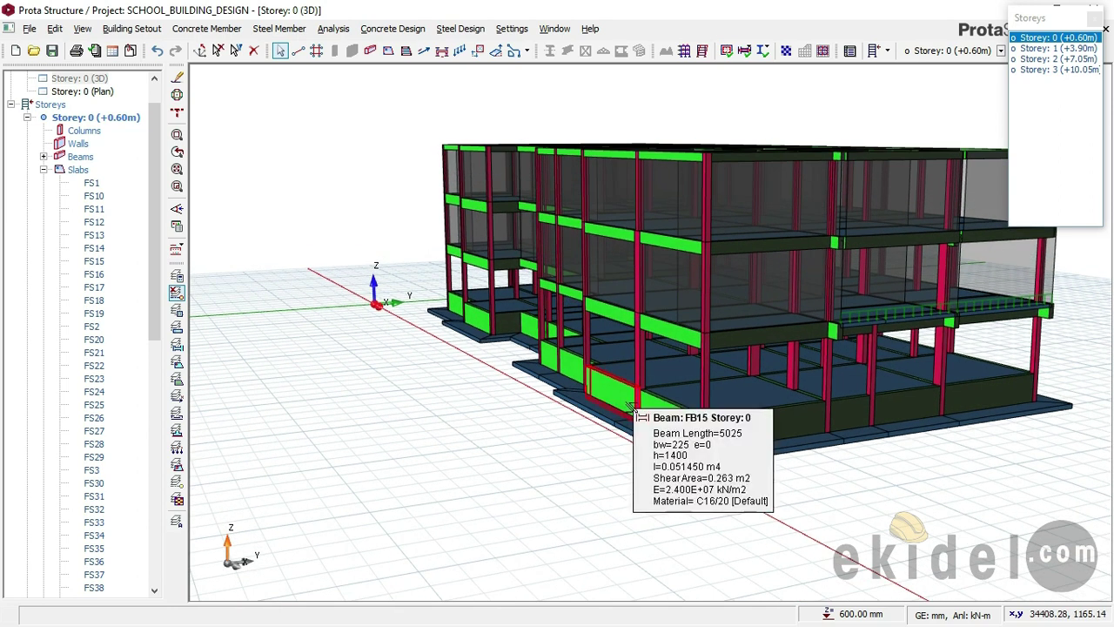
scroll(641, 375, up, 1)
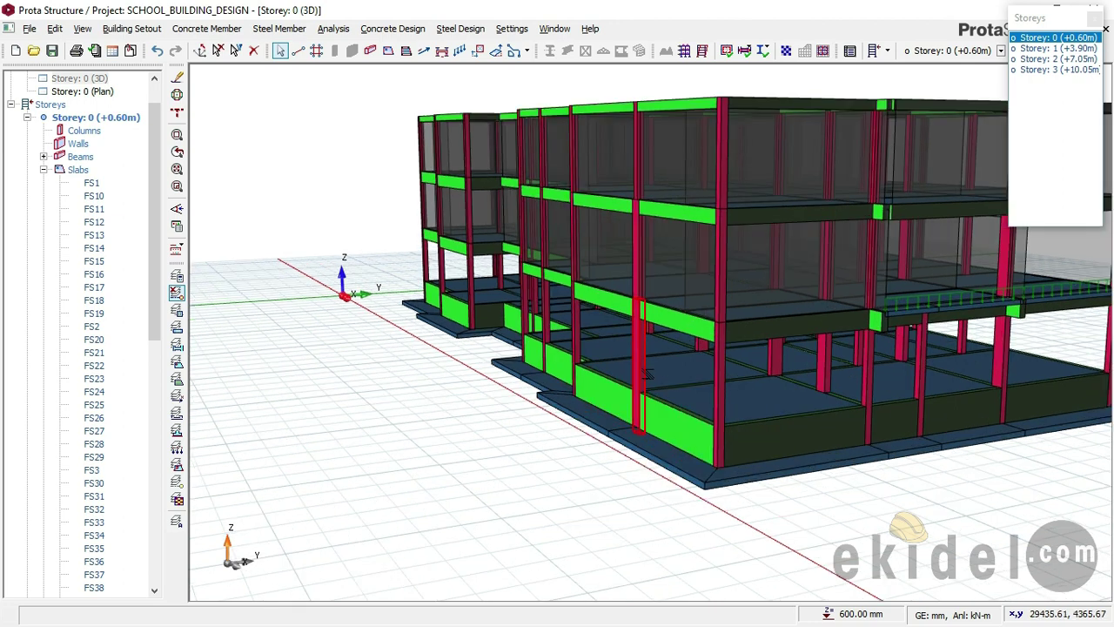
mouse_move(641, 375)
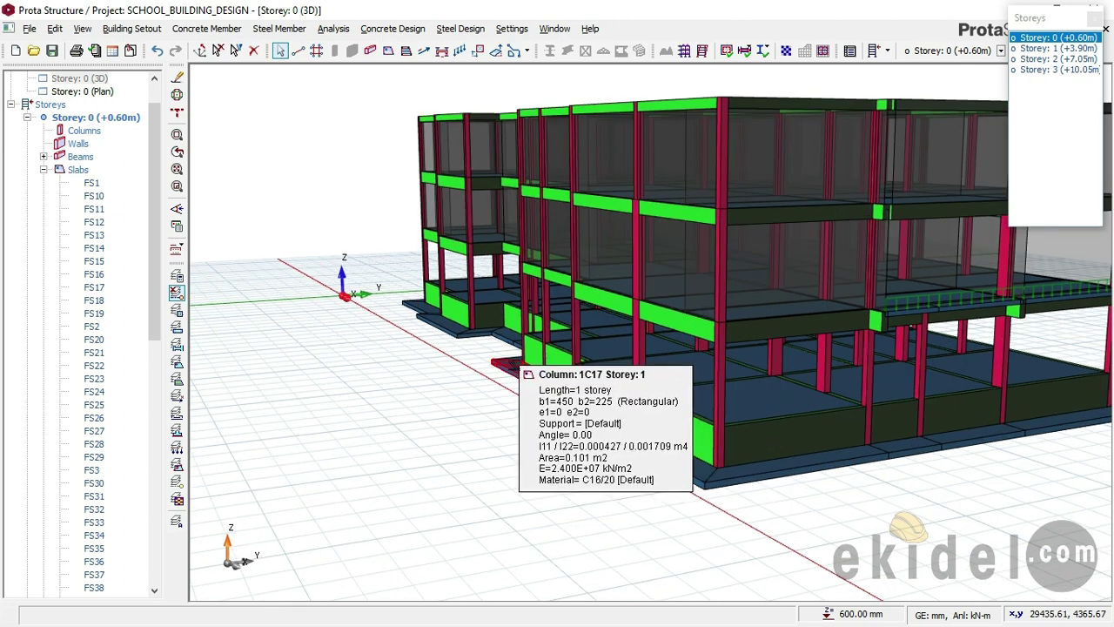
mouse_move(517, 370)
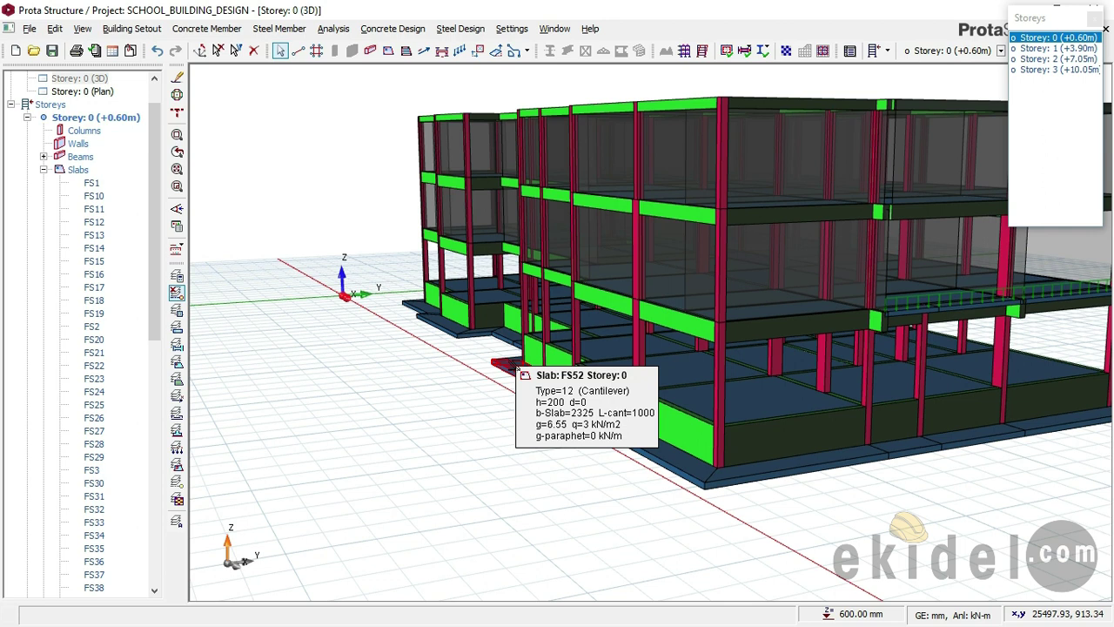
scroll(499, 399, down, 1)
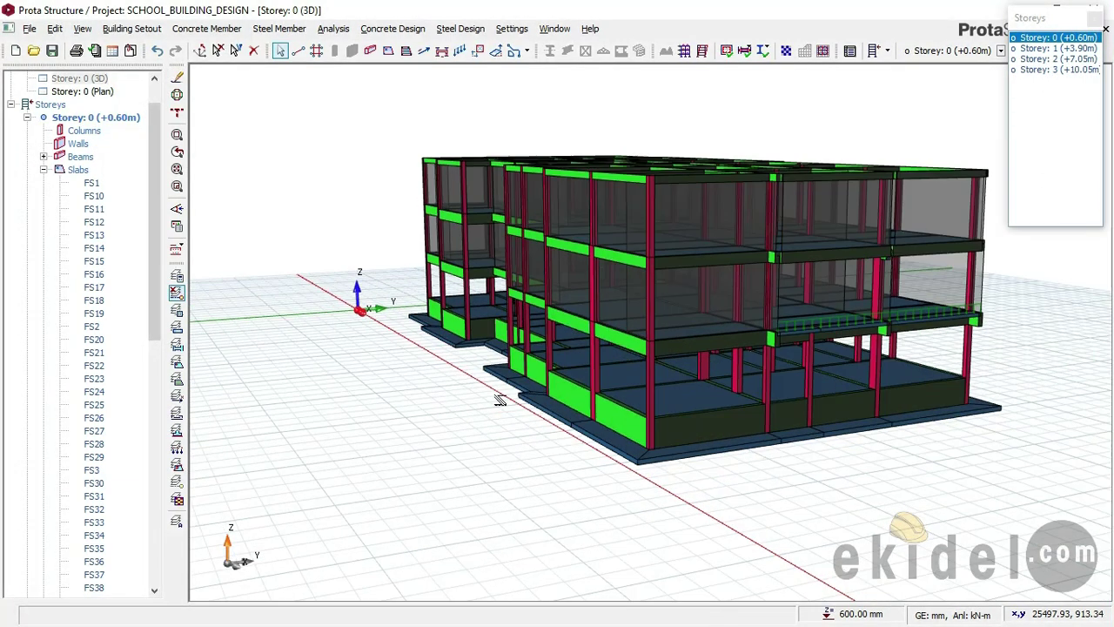
middle_drag(517, 403, 563, 385)
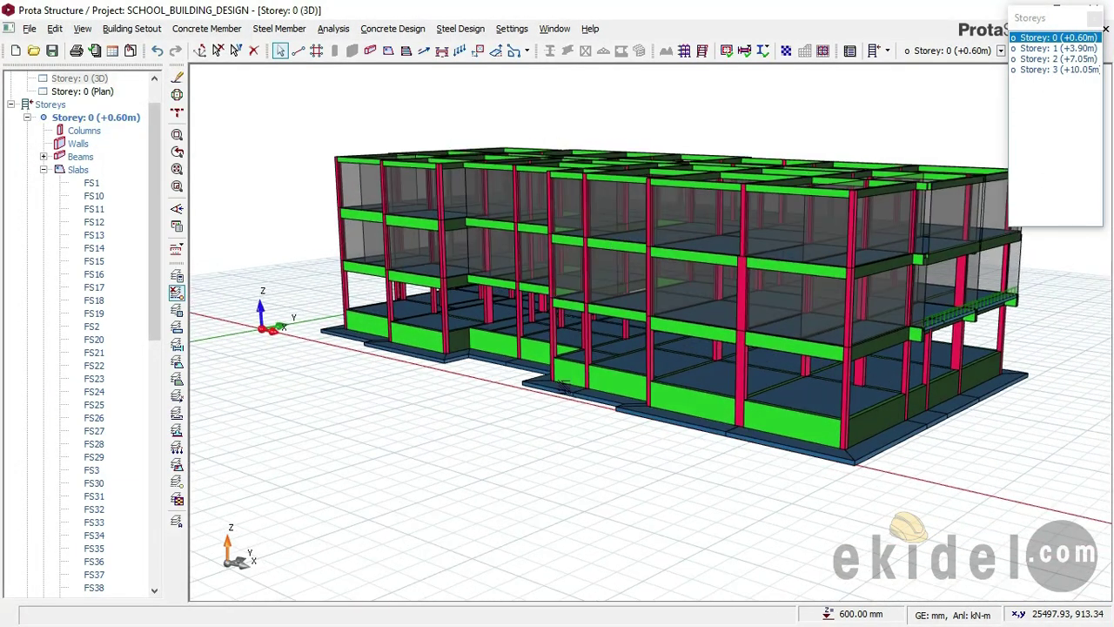
middle_drag(499, 375, 383, 375)
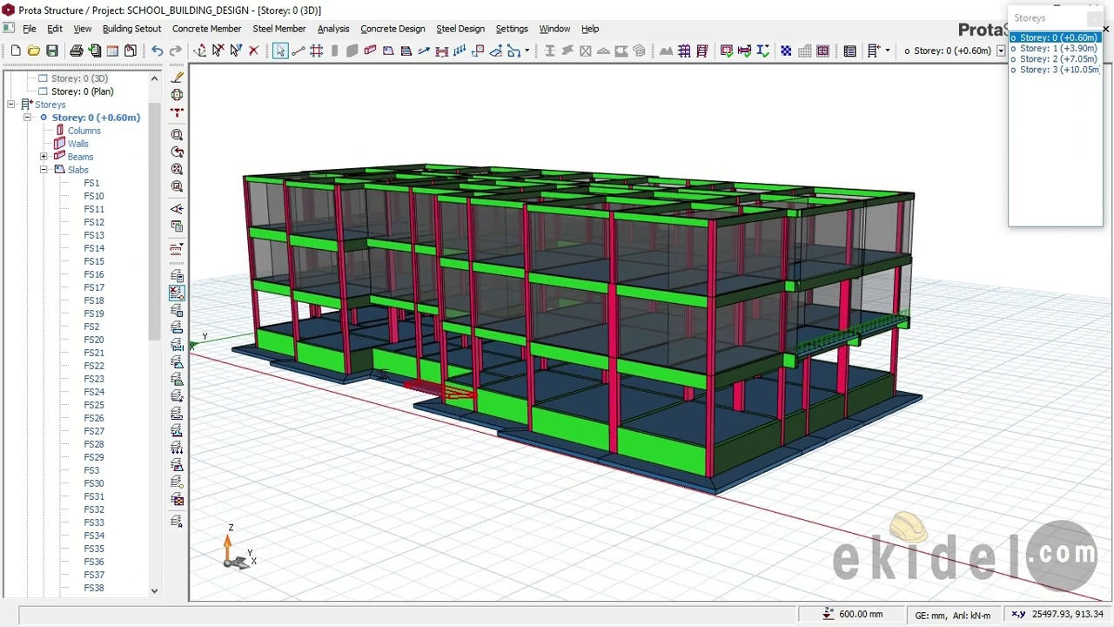
scroll(381, 376, up, 1)
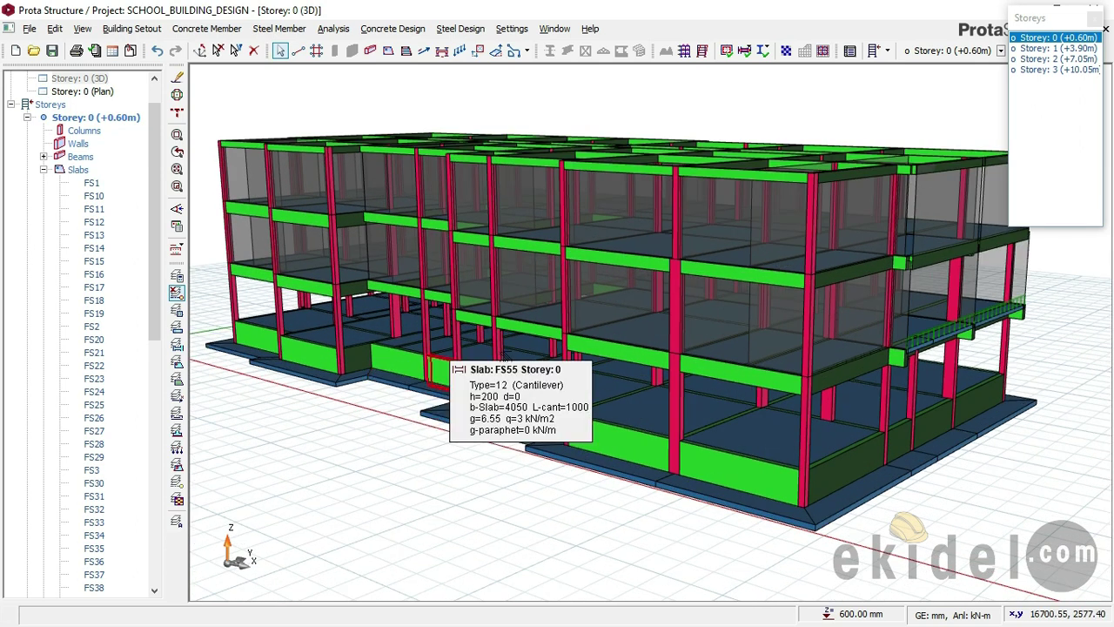
mouse_move(498, 359)
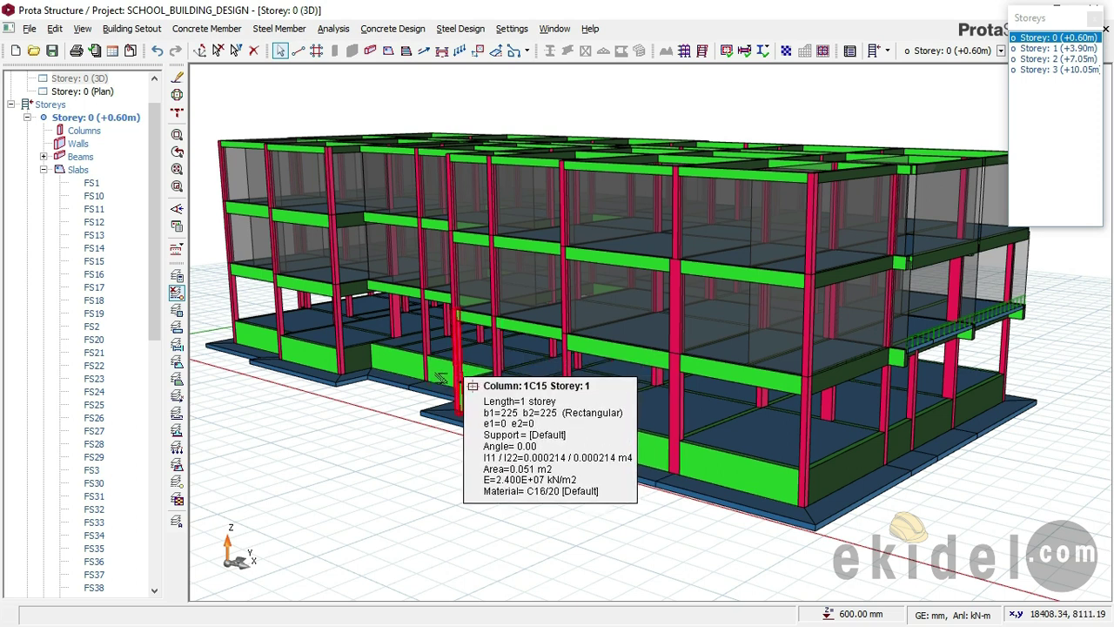
mouse_move(440, 380)
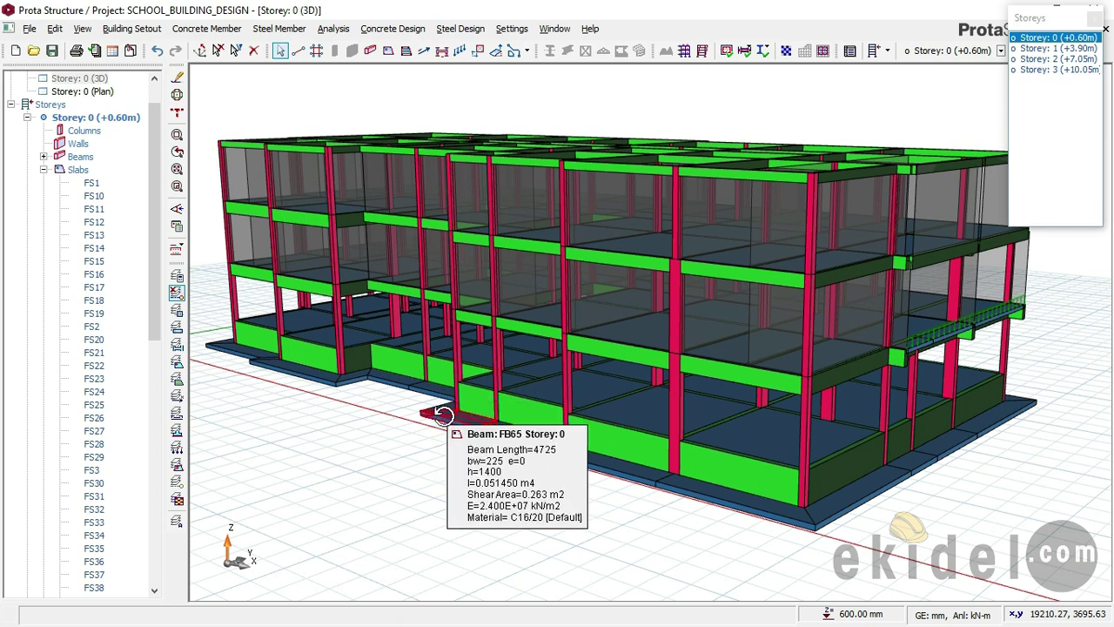
middle_drag(435, 409, 440, 411)
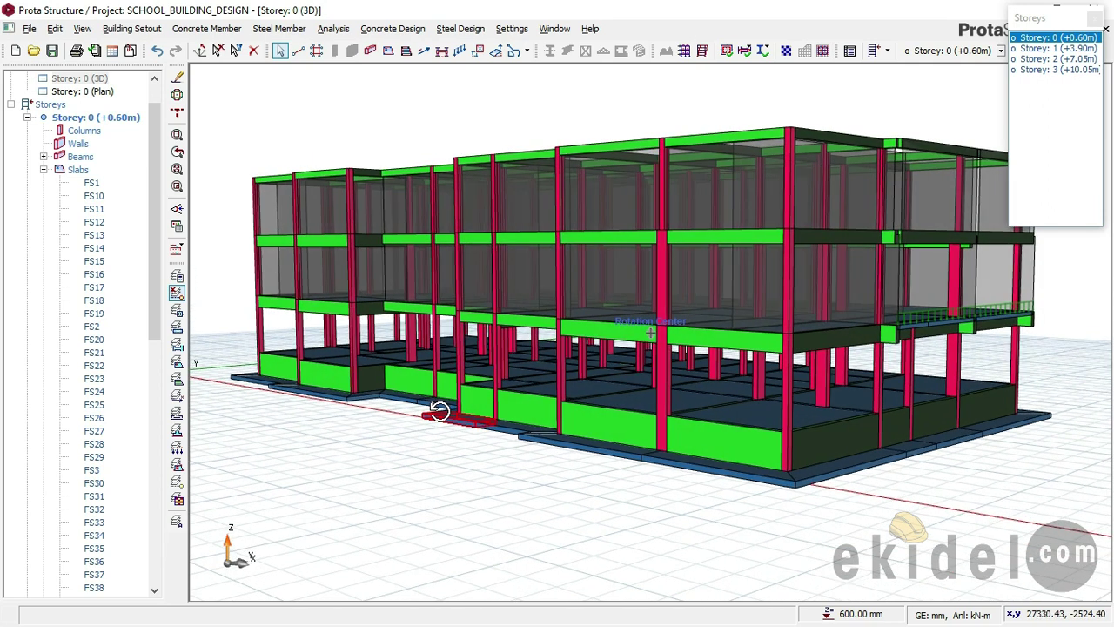
mouse_move(612, 439)
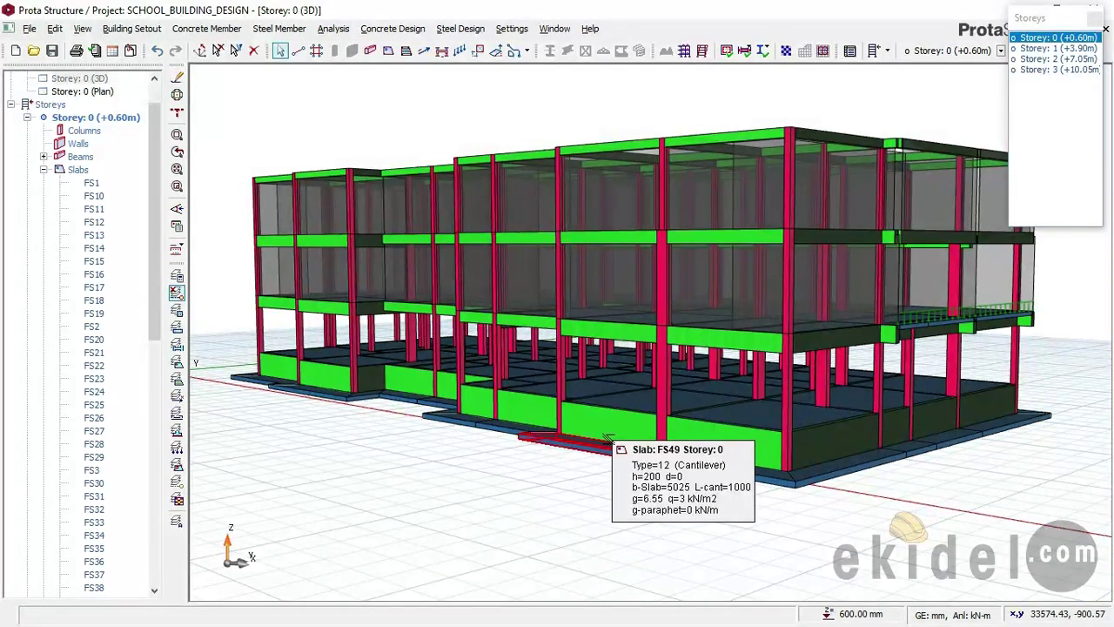
middle_drag(603, 403, 596, 409)
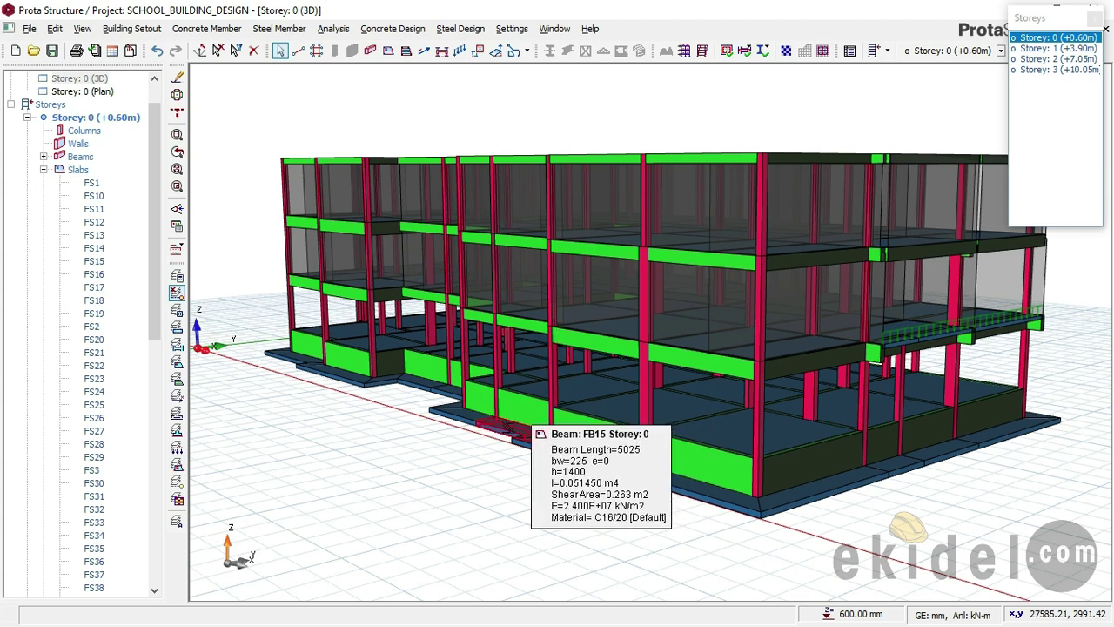
scroll(548, 414, up, 2)
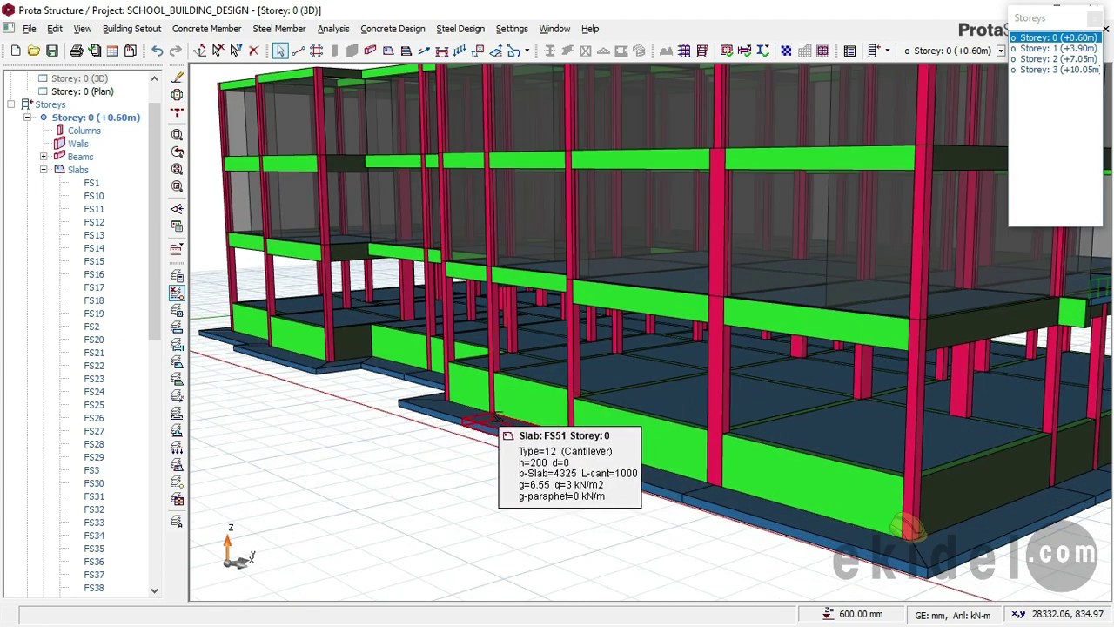
scroll(498, 418, up, 2)
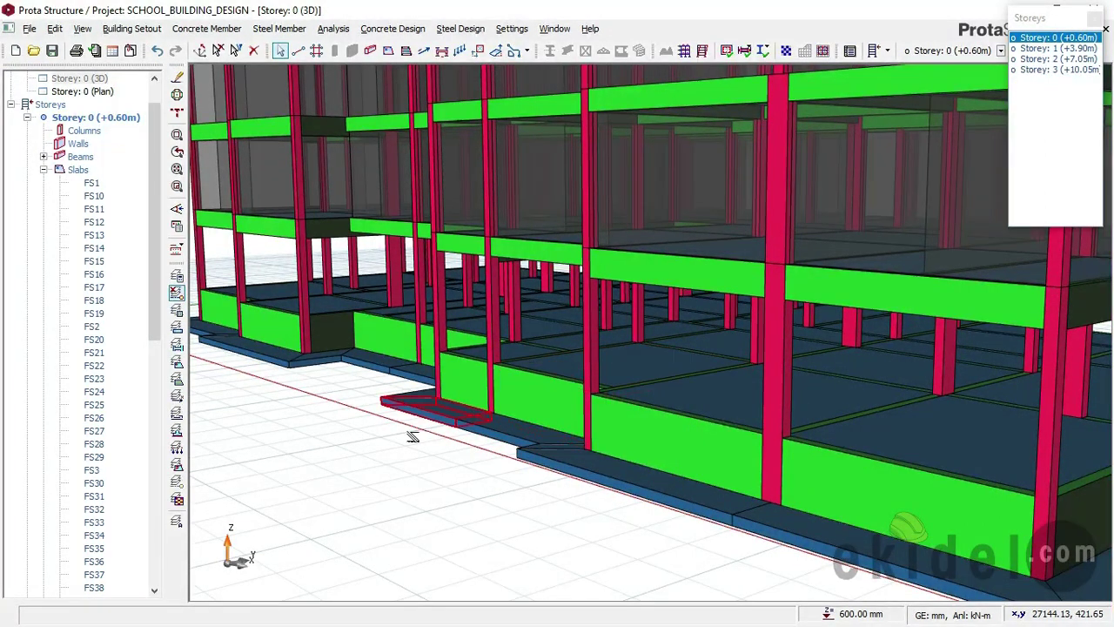
scroll(416, 434, down, 1)
scroll(422, 414, down, 1)
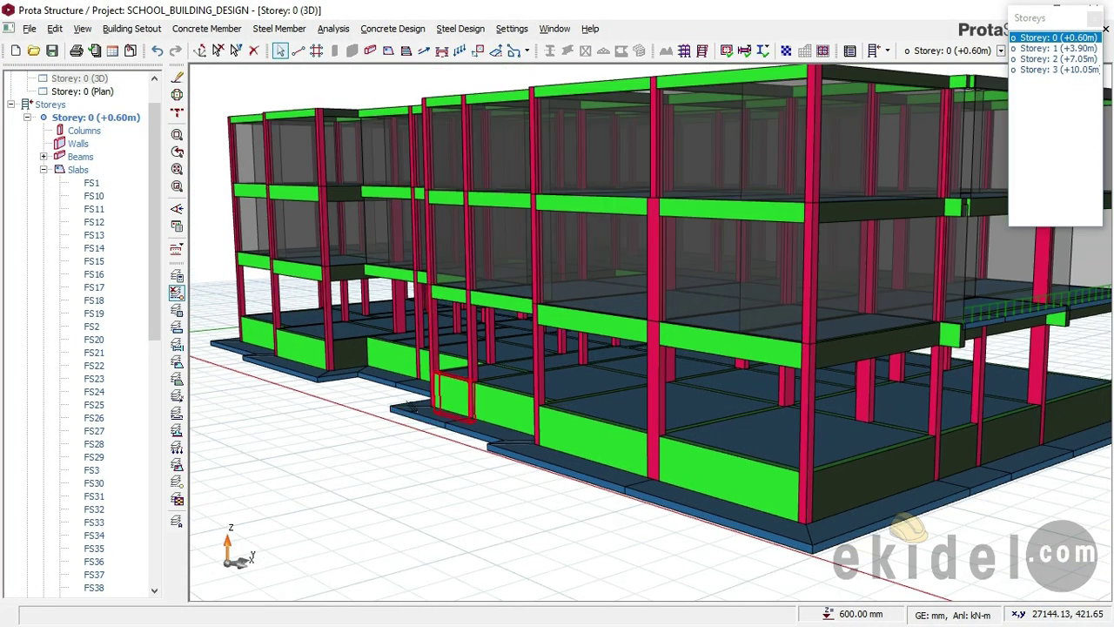
middle_drag(387, 424, 396, 427)
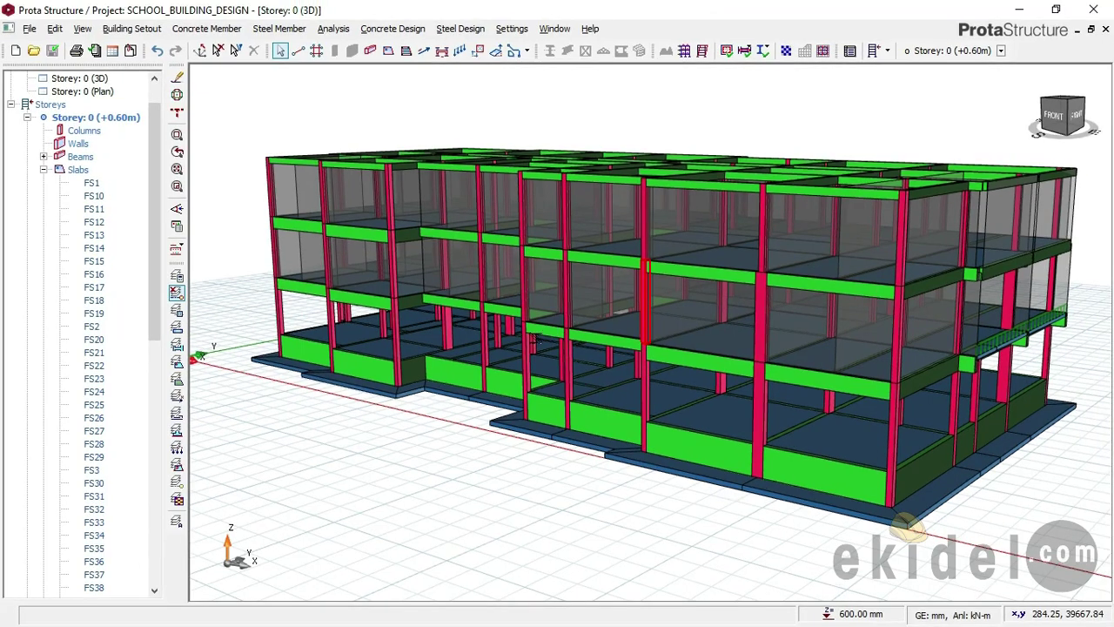
Examine the ground-floor cantilever slabs in 3D along the stepped front edge and around the building's right side
mouse_move(532, 340)
middle_down()
mouse_move(560, 249)
mouse_move(596, 315)
mouse_move(691, 313)
mouse_move(572, 313)
mouse_move(599, 311)
middle_up()
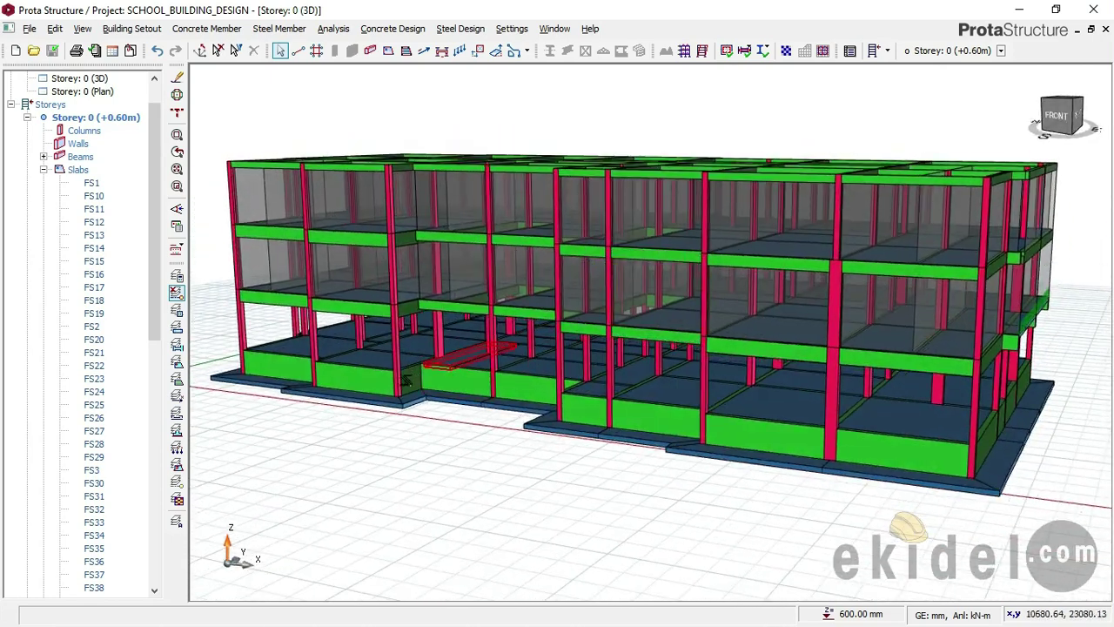
middle_drag(419, 384, 429, 380)
right_click(447, 384)
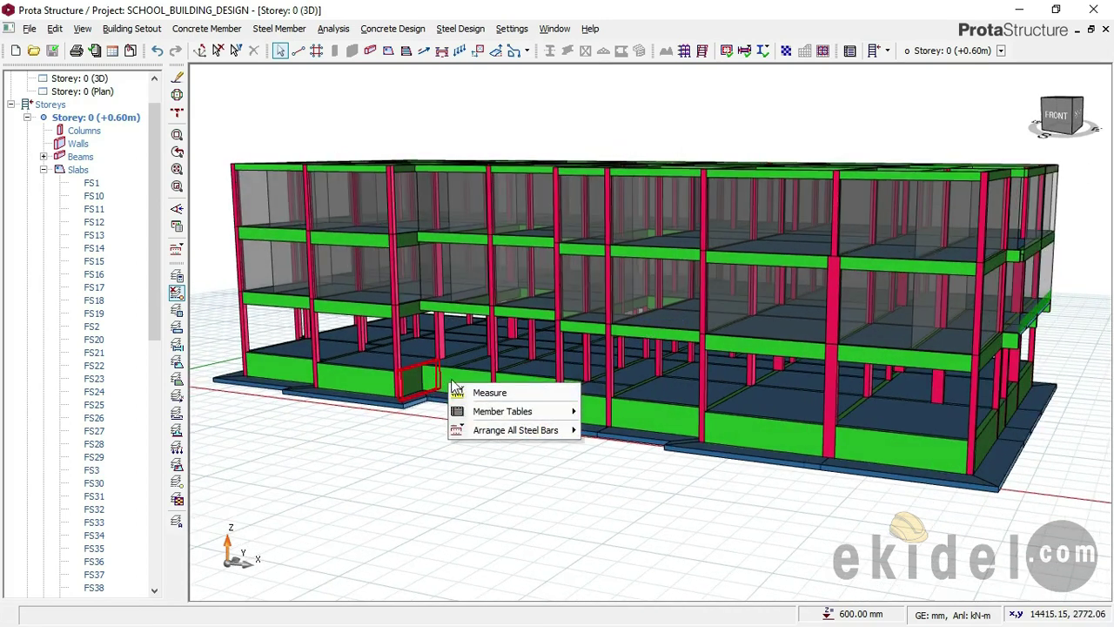
click(417, 448)
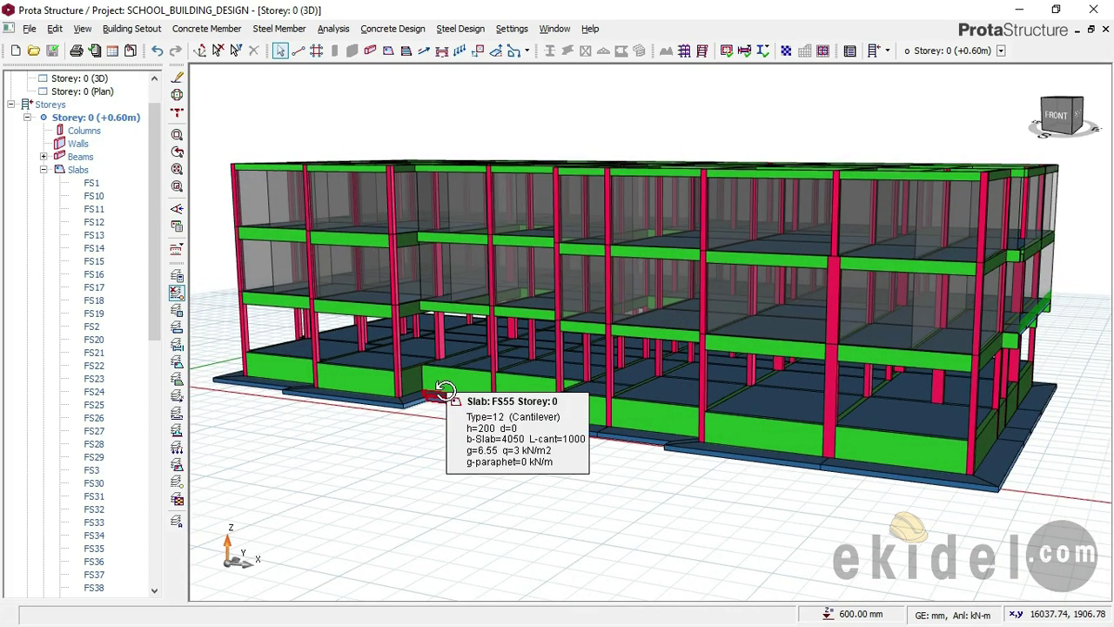
middle_drag(420, 383, 438, 387)
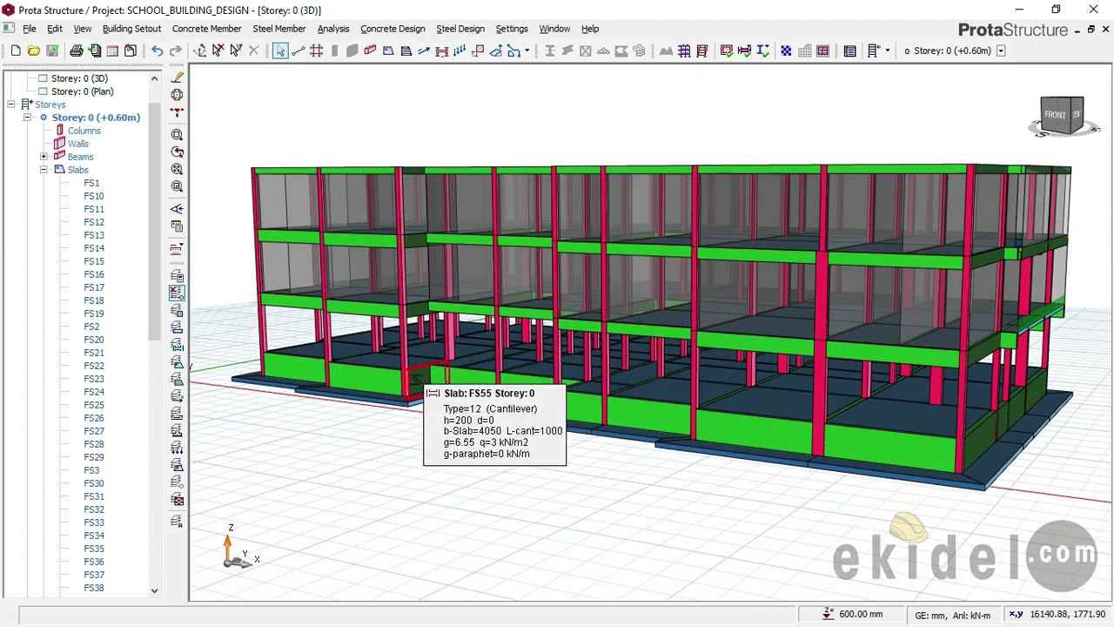
scroll(428, 383, up, 2)
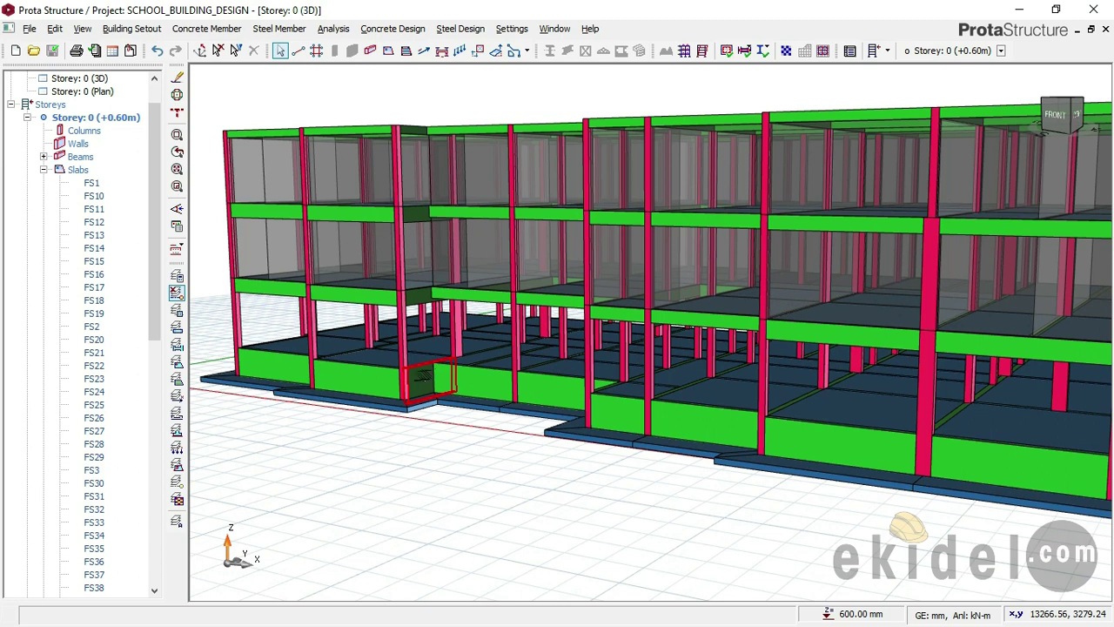
scroll(414, 383, up, 1)
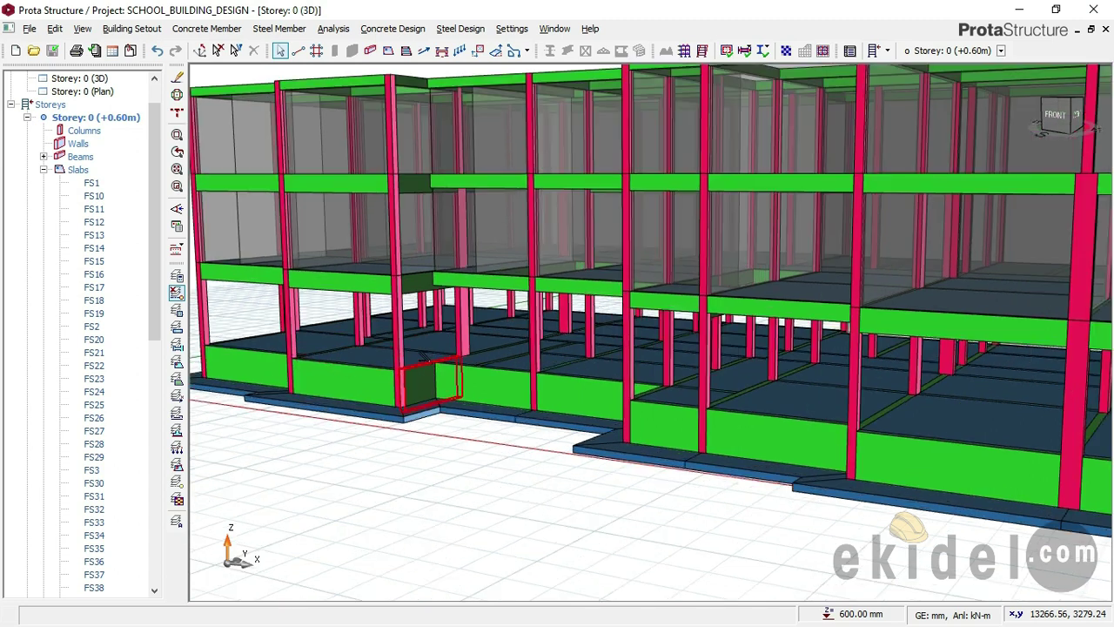
middle_drag(426, 345, 433, 340)
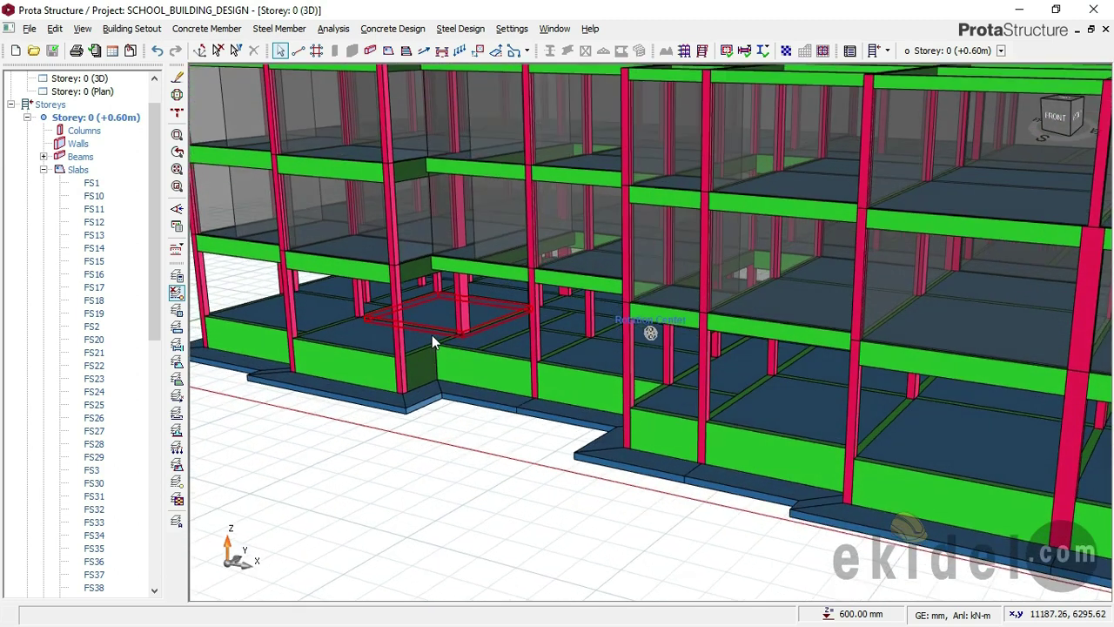
right_click(438, 326)
click(408, 405)
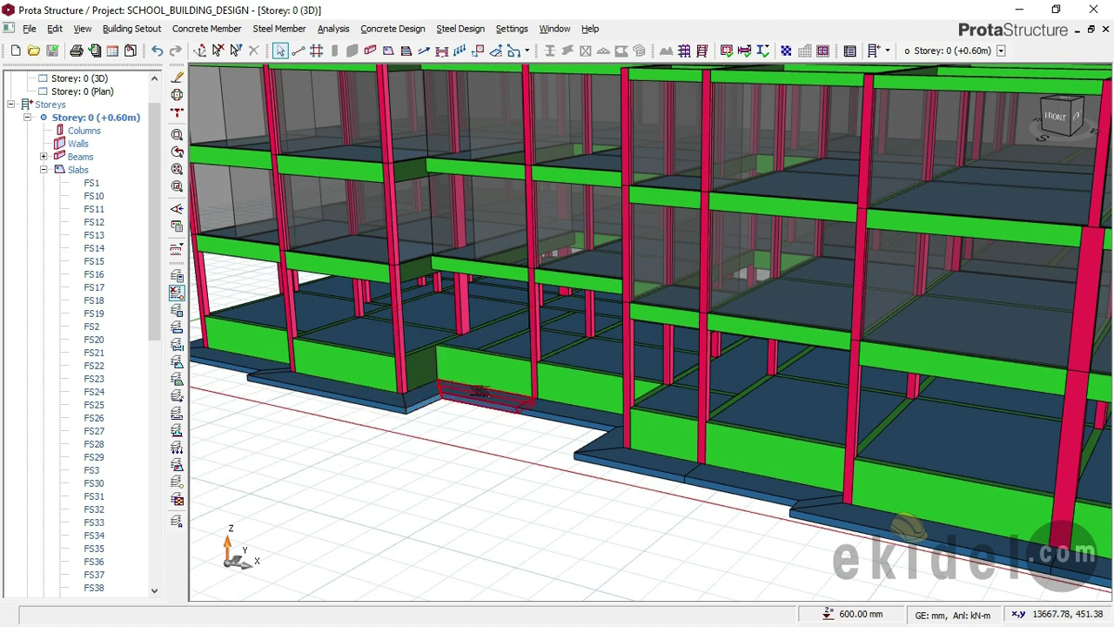
scroll(478, 397, down, 6)
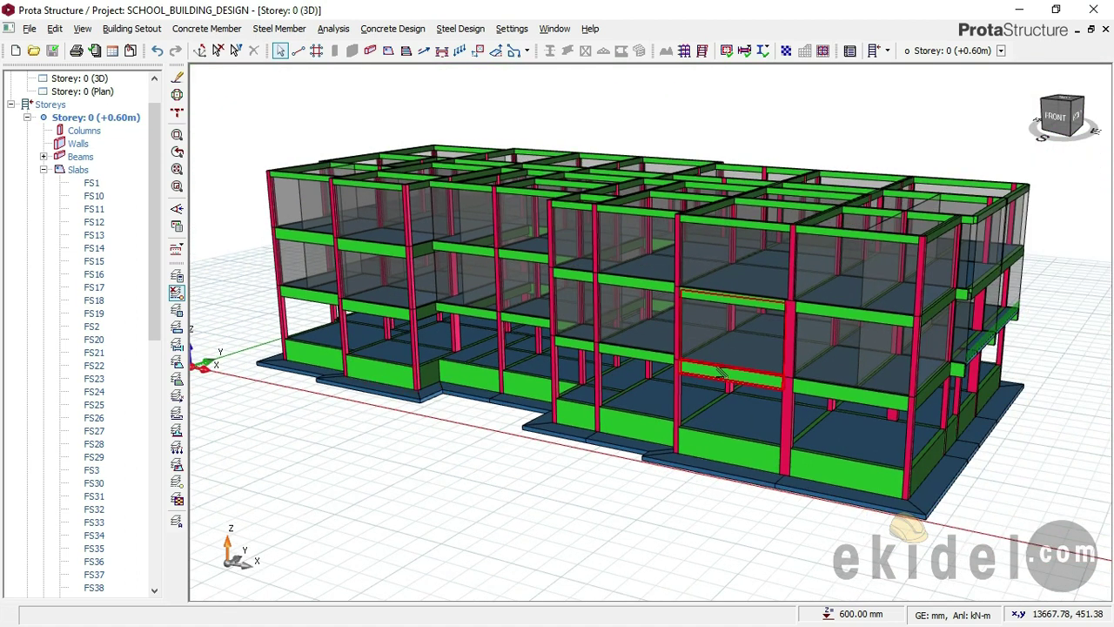
mouse_move(678, 370)
middle_down()
mouse_move(652, 355)
mouse_move(507, 365)
mouse_move(687, 362)
middle_up()
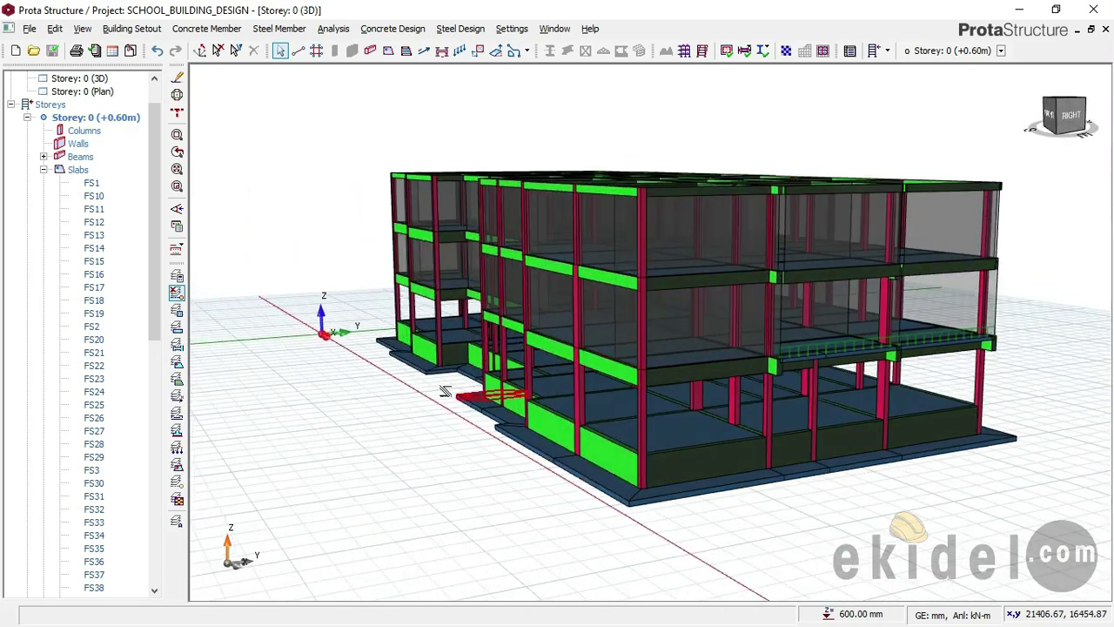
scroll(444, 388, up, 2)
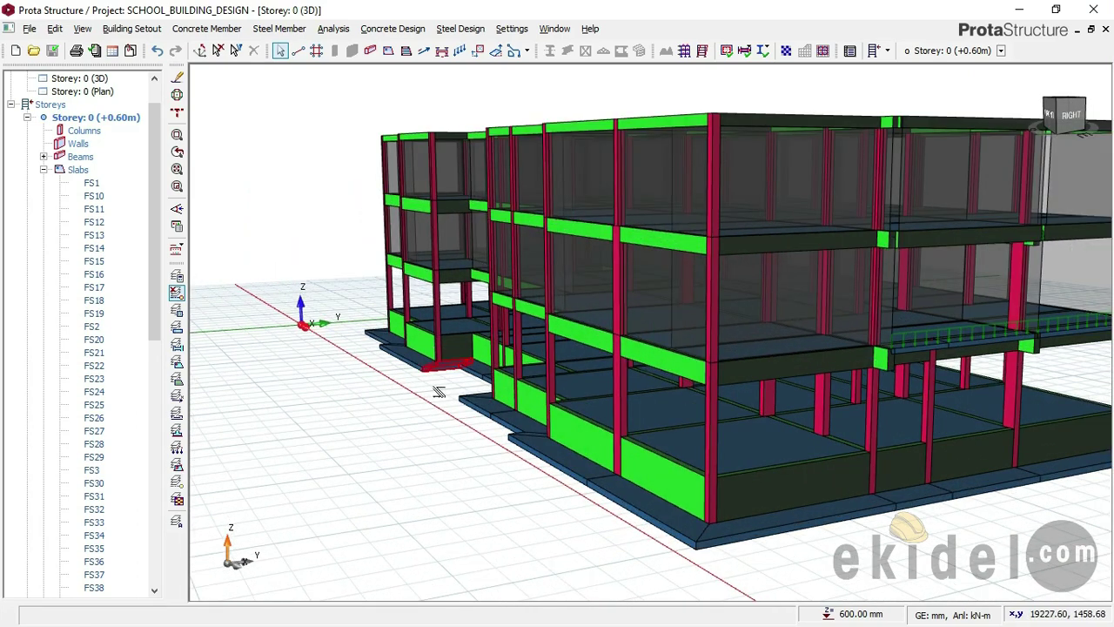
middle_drag(451, 393, 483, 393)
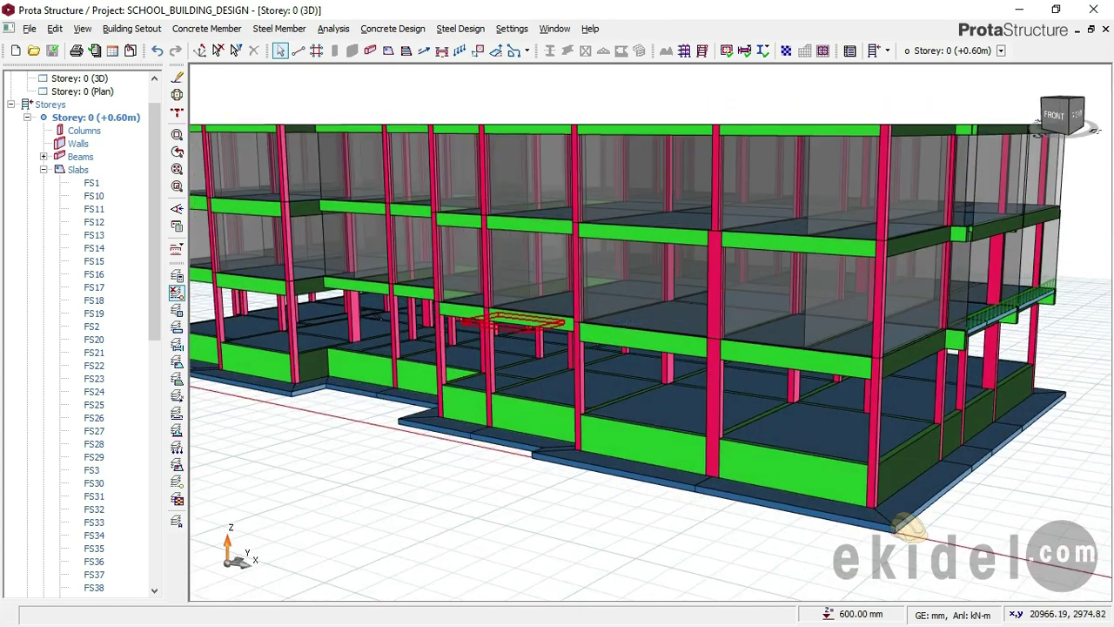
scroll(513, 322, down, 1)
Return to the Storey 0 plan view and turn on the display of the grid axes
click(177, 208)
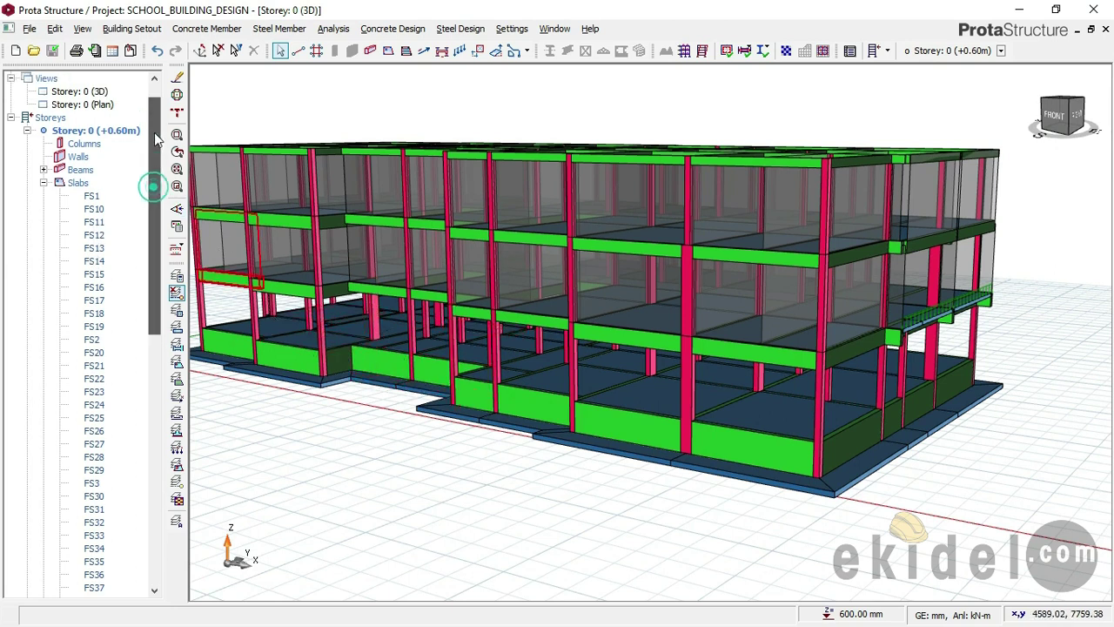
scroll(130, 157, up, 1)
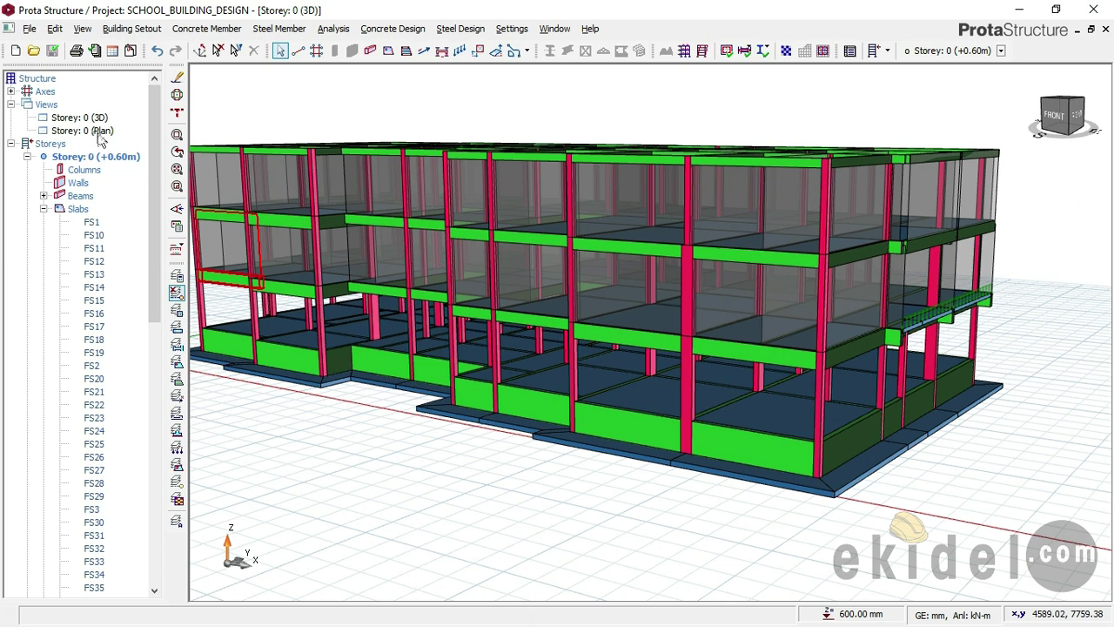
double_click(98, 132)
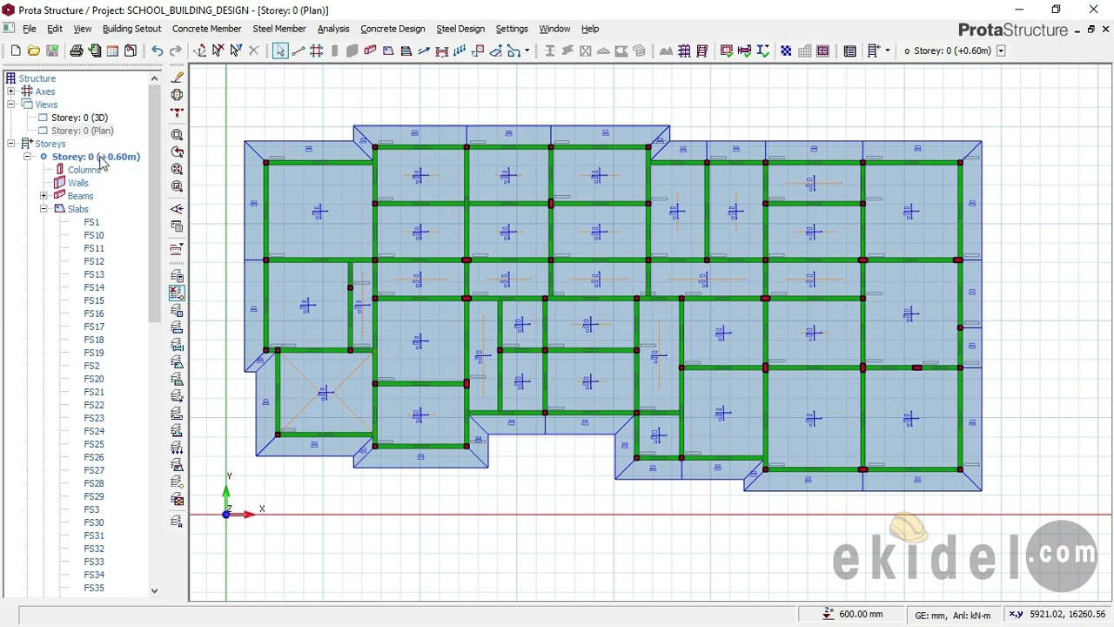
click(176, 295)
click(178, 298)
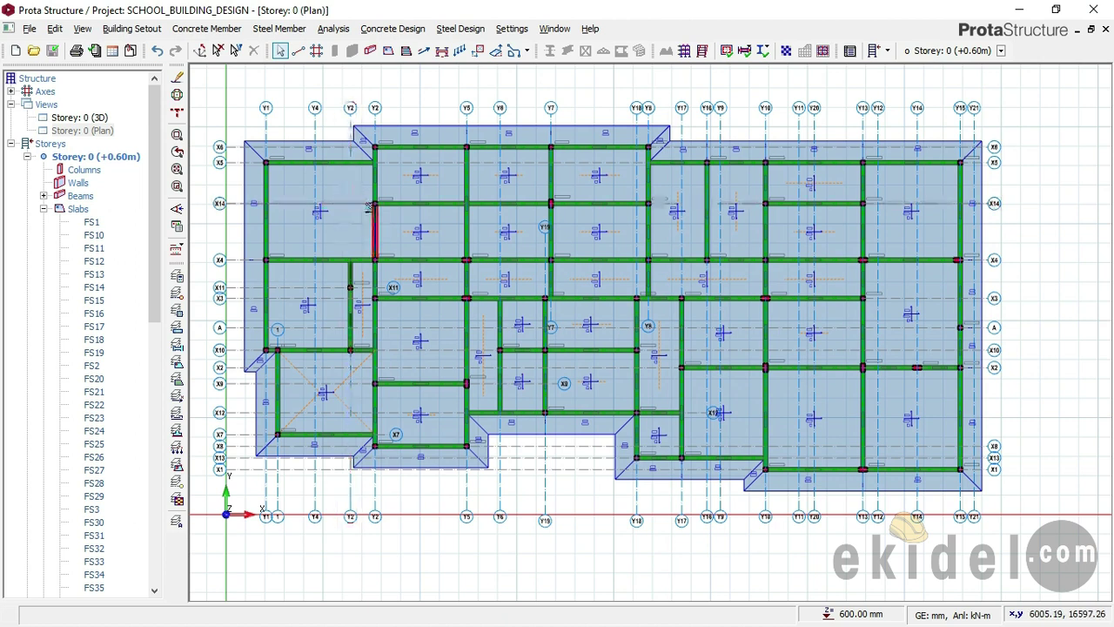
scroll(403, 235, up, 2)
scroll(369, 212, down, 2)
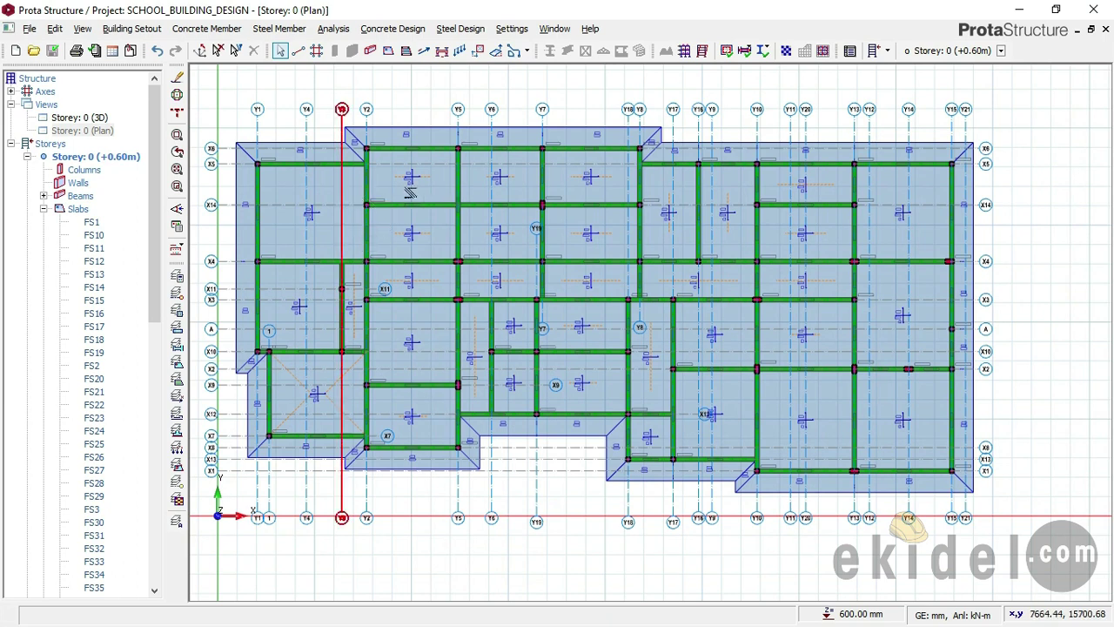
middle_drag(458, 219, 469, 224)
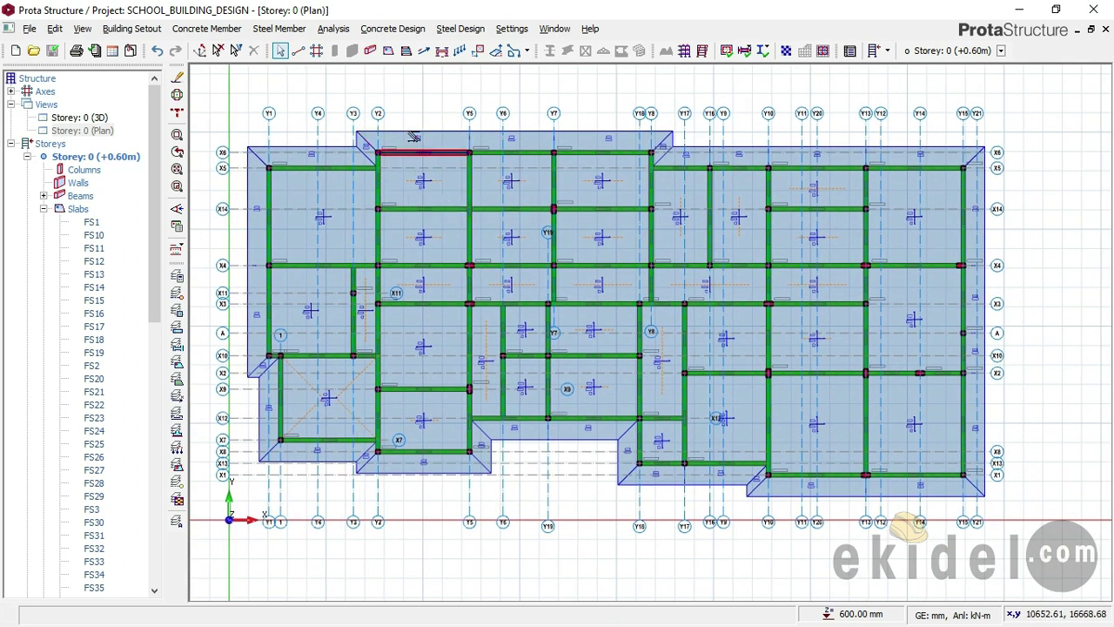
Start inserting a slab strip in the X direction and set its type to FE Strip
mouse_move(470, 130)
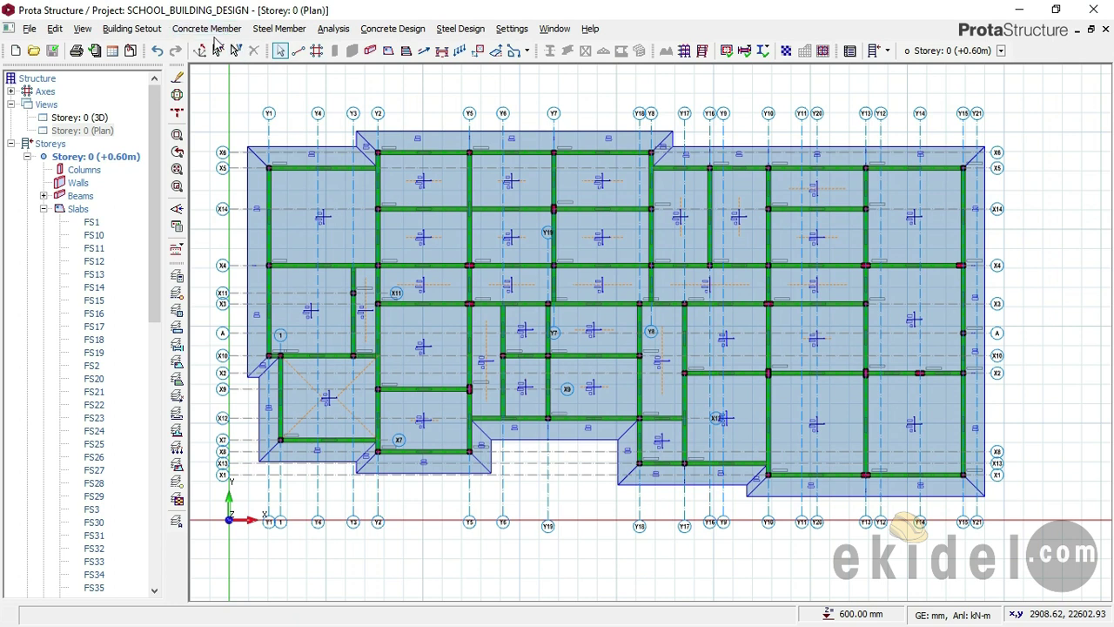
click(137, 32)
mouse_move(191, 31)
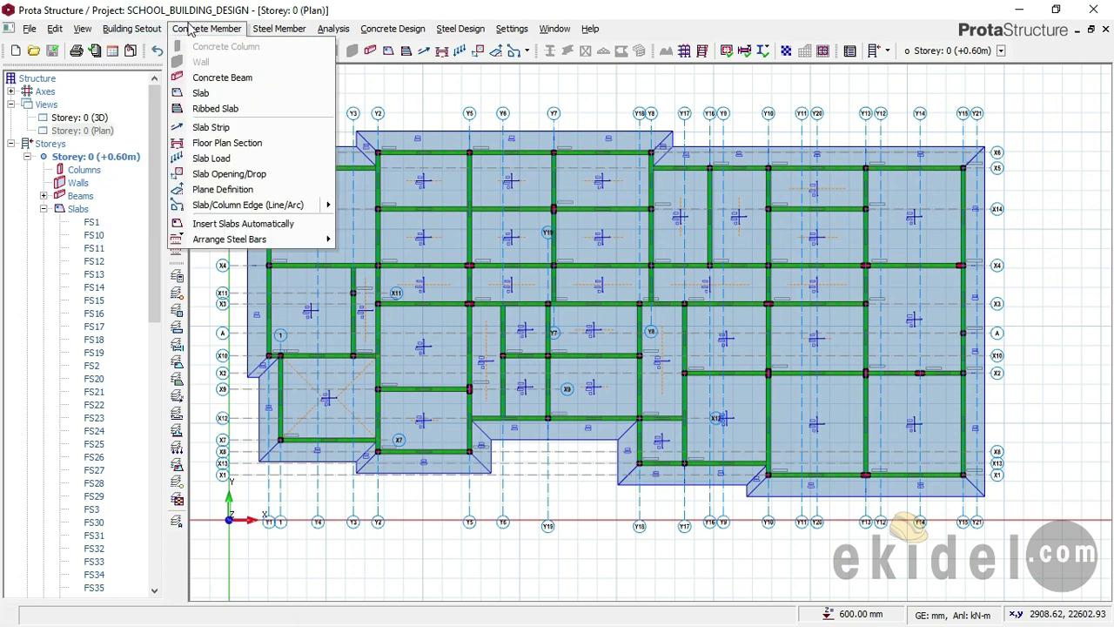
click(209, 128)
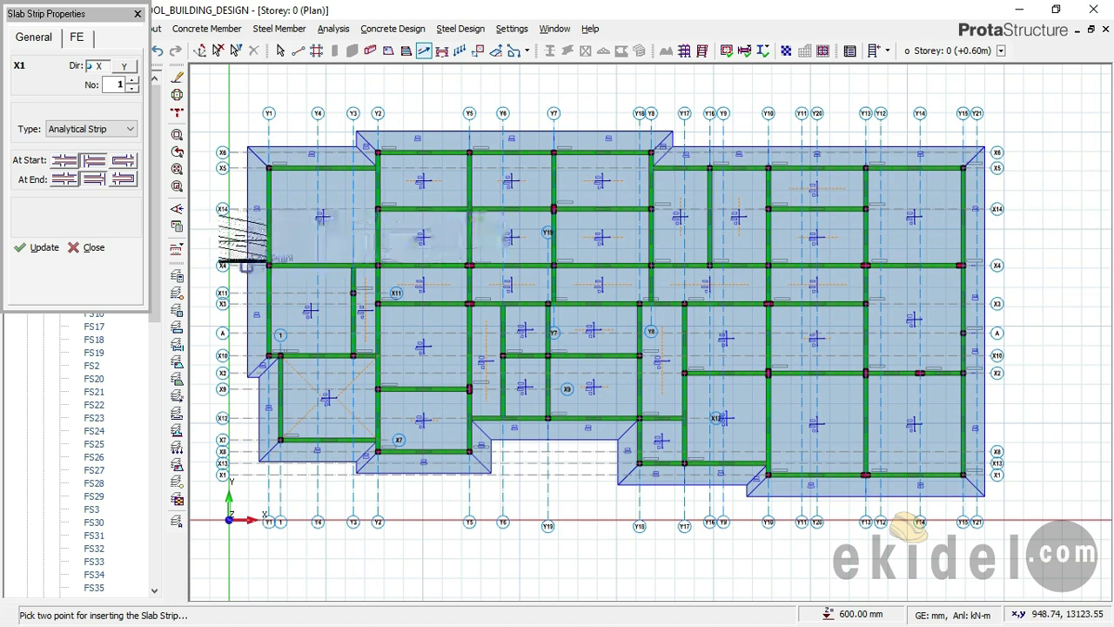
scroll(272, 228, up, 1)
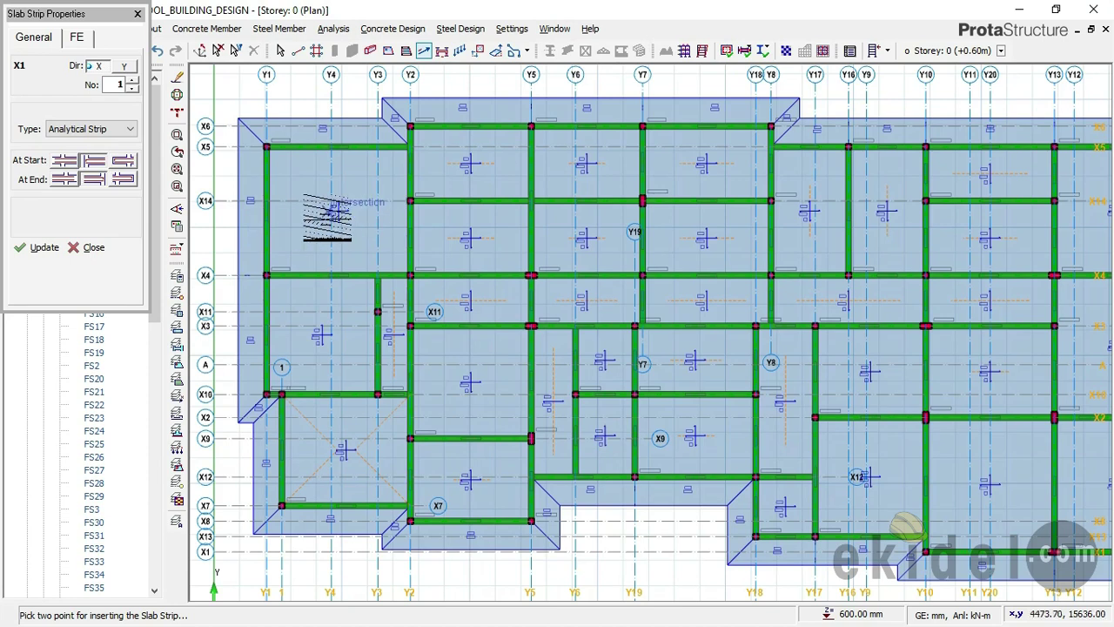
scroll(329, 213, down, 1)
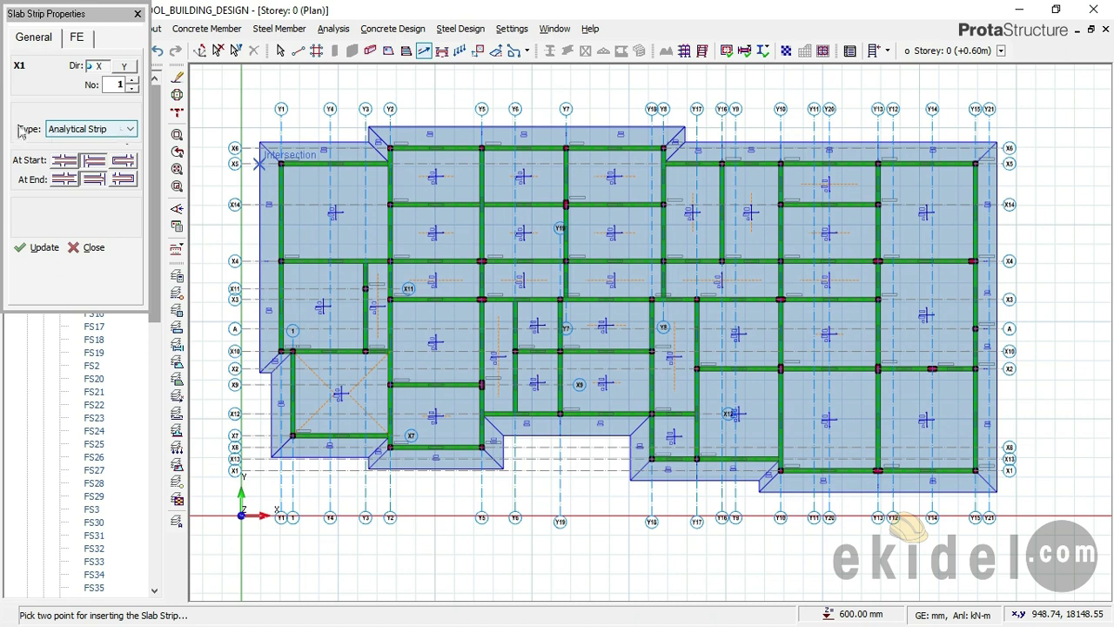
click(77, 129)
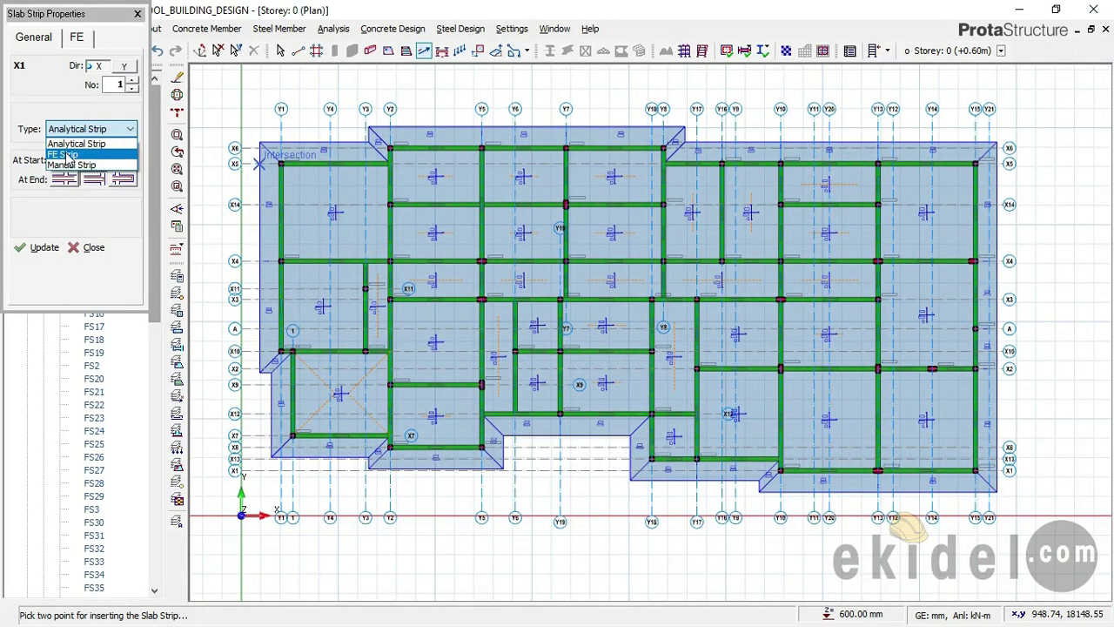
click(67, 154)
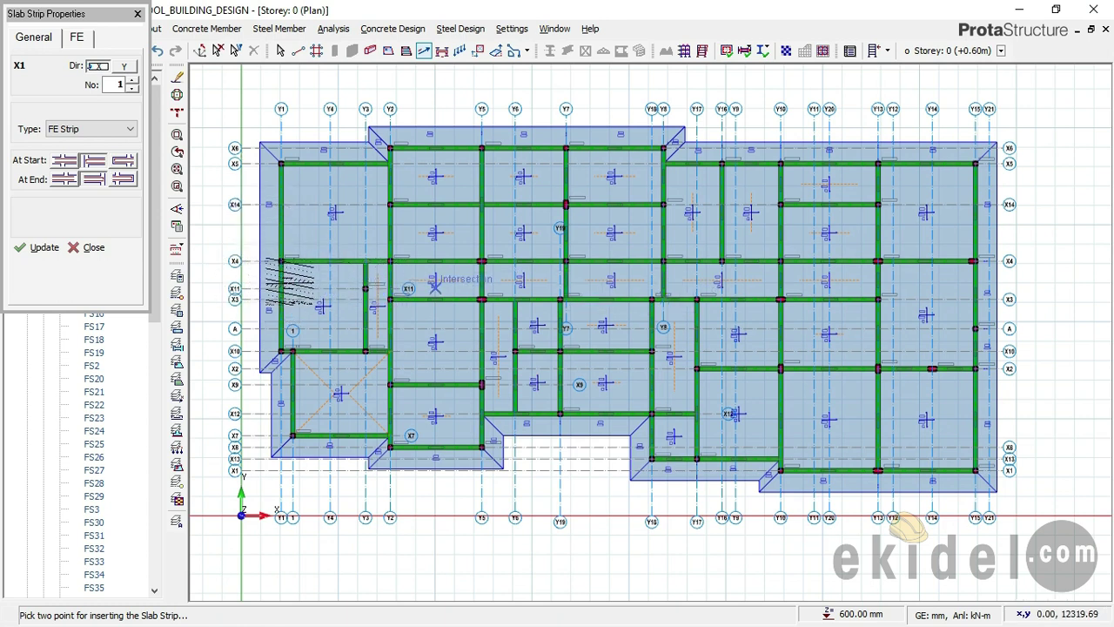
Insert the horizontal FE slab strip between axes X4 and X3, running about 36400 mm from the Y1 edge to the Y15 edge
scroll(277, 291, up, 5)
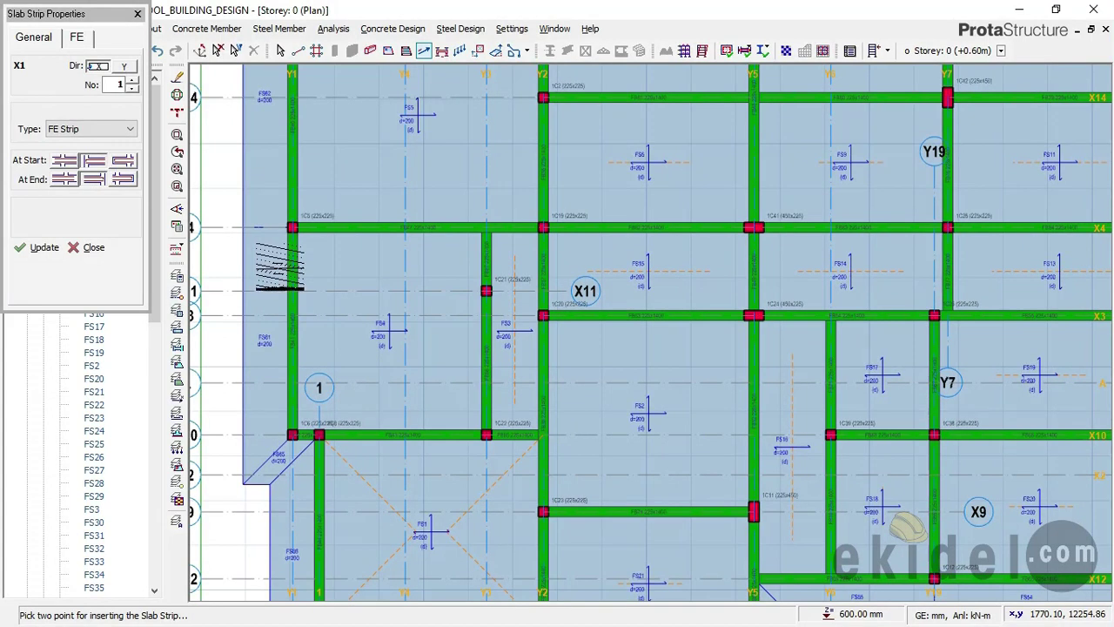
scroll(204, 277, down, 1)
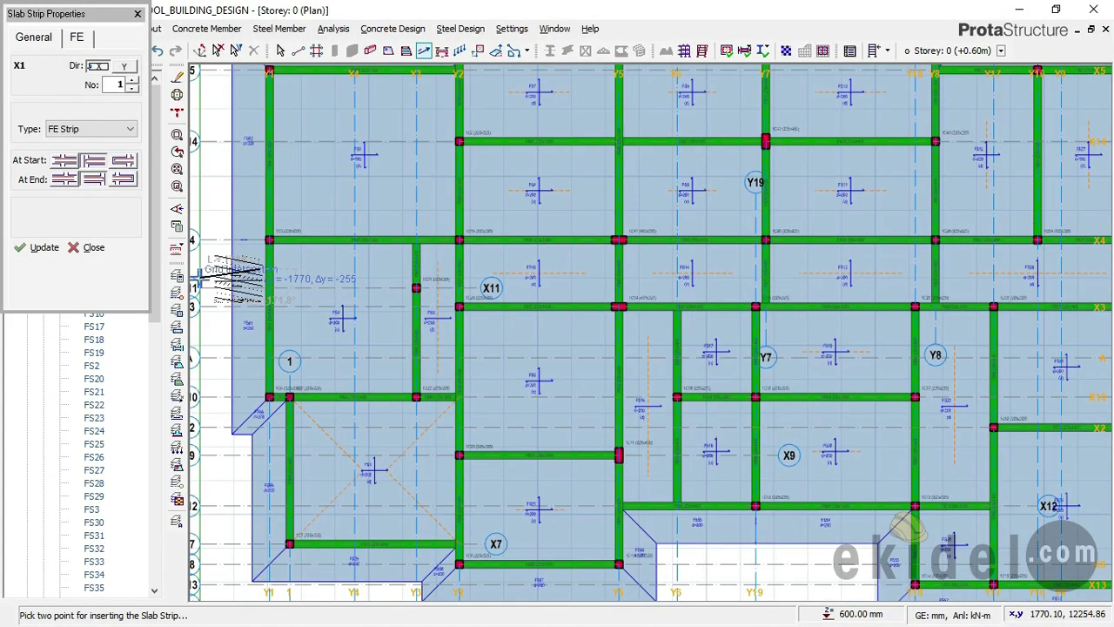
scroll(237, 277, down, 3)
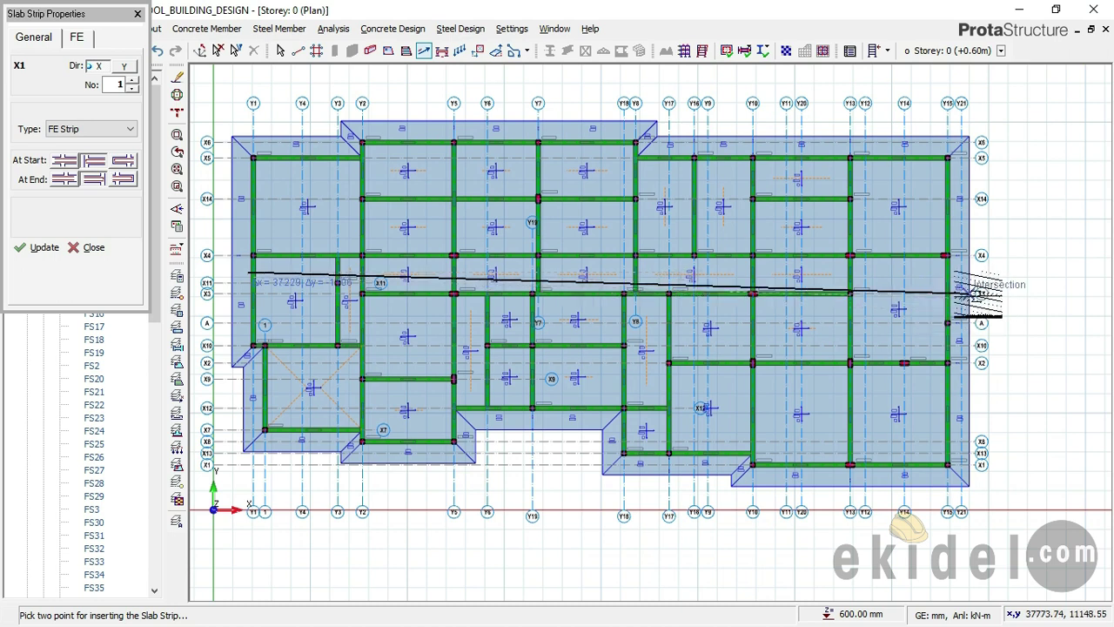
scroll(957, 293, up, 1)
scroll(953, 278, up, 1)
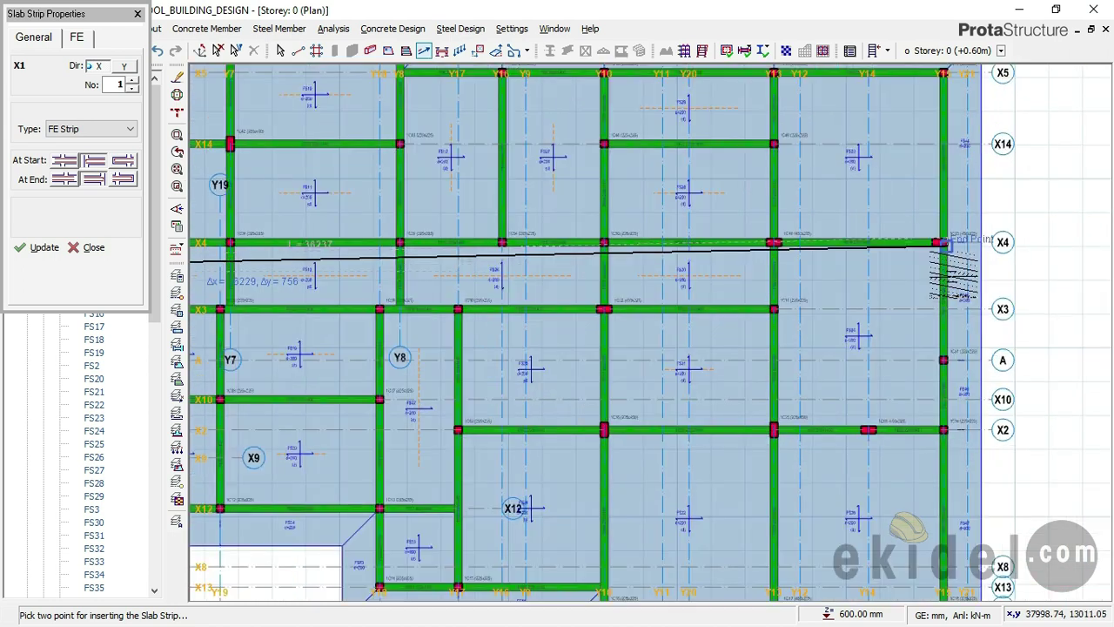
scroll(953, 277, up, 1)
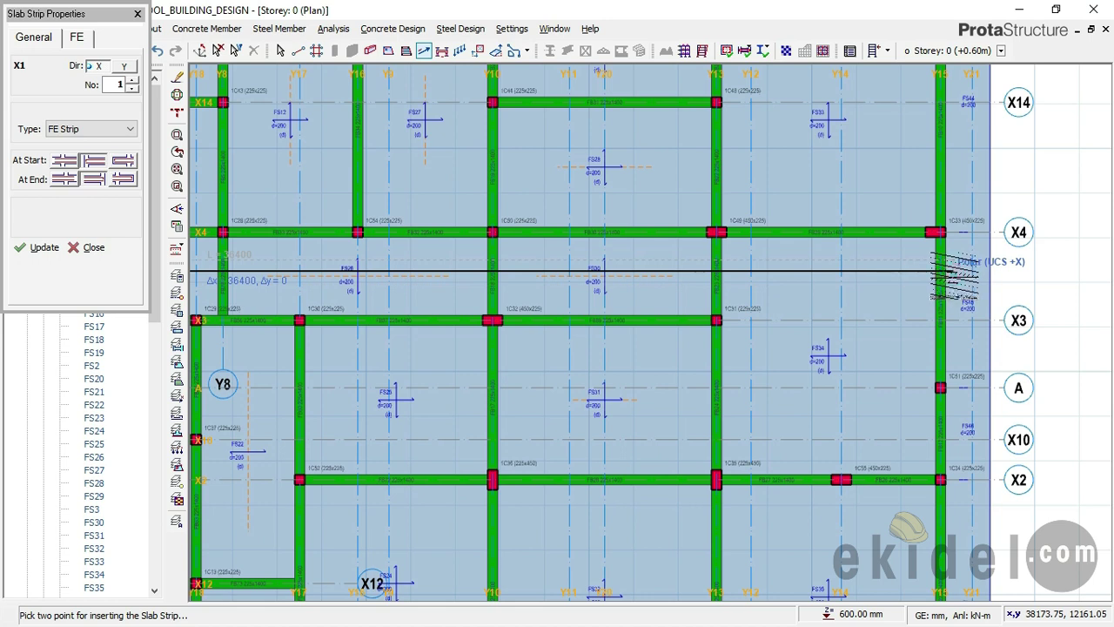
click(949, 272)
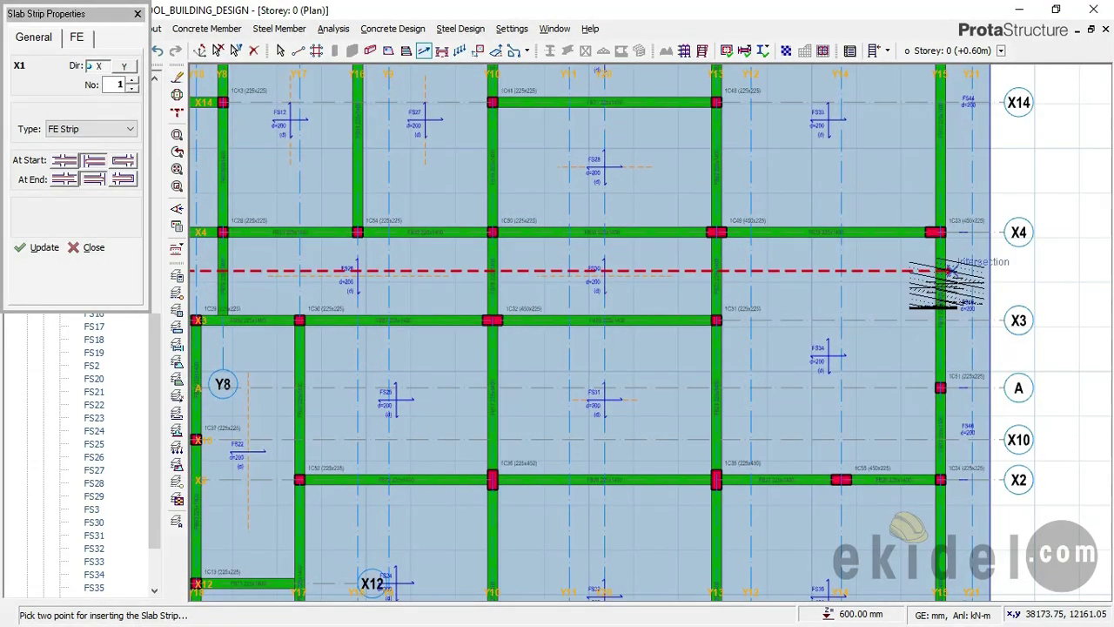
scroll(731, 274, down, 2)
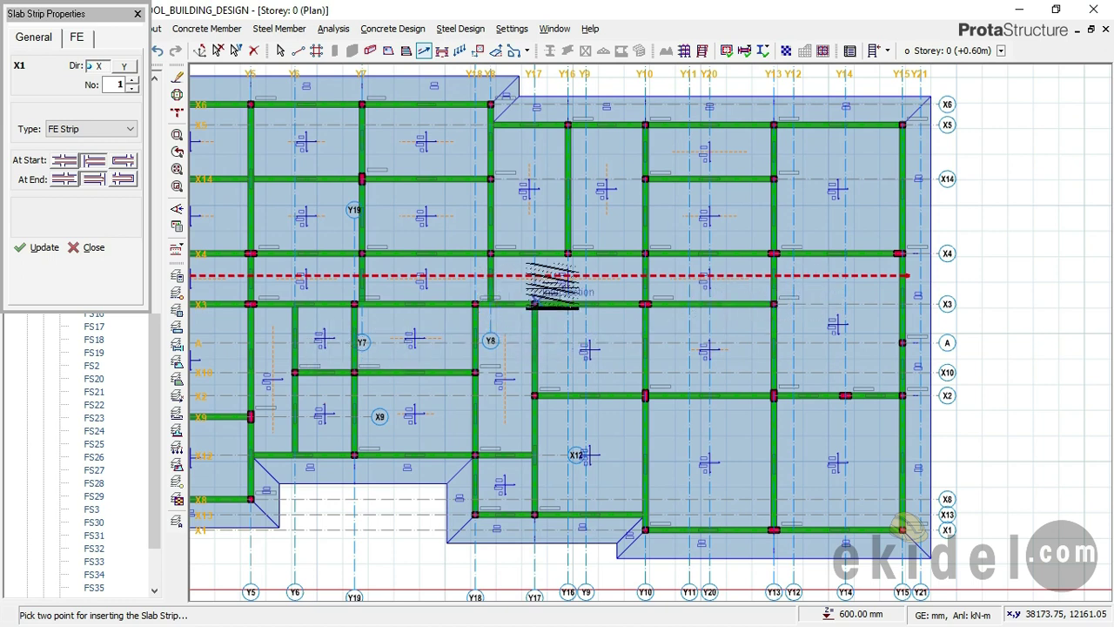
middle_drag(569, 288, 673, 305)
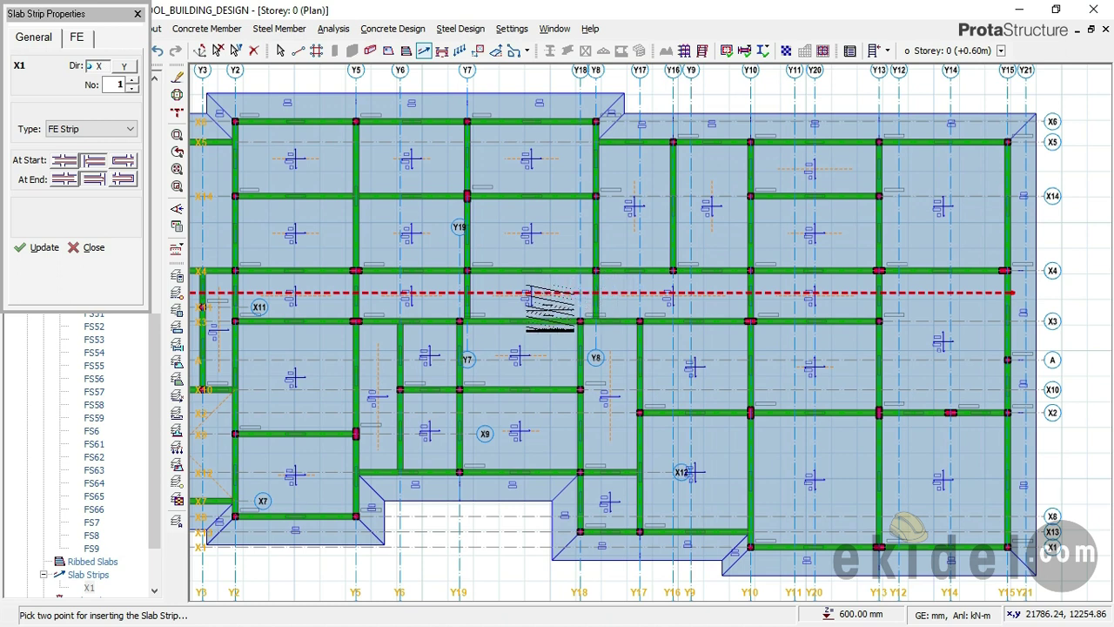
middle_drag(549, 309, 578, 313)
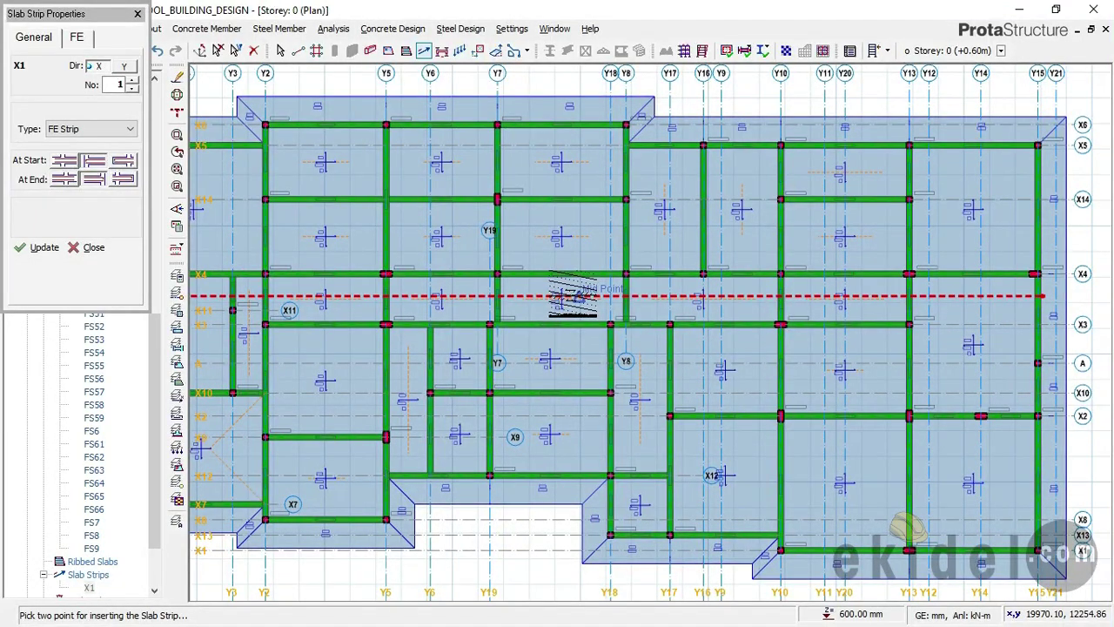
scroll(572, 297, down, 2)
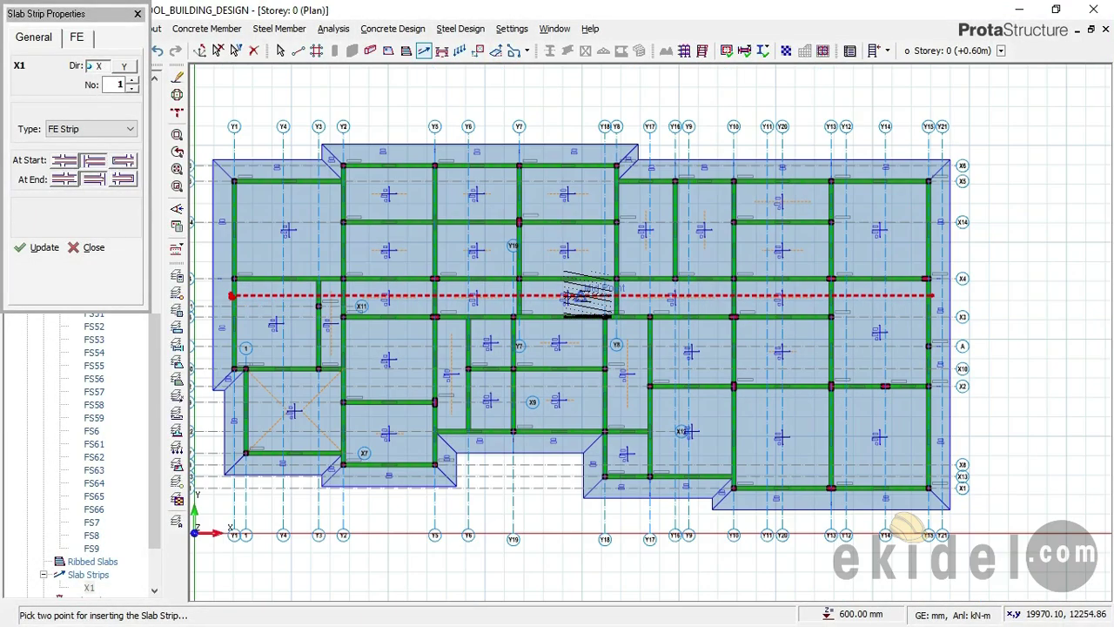
Insert a Y-direction FE slab strip between axes Y7 and Y18, running from just above axis X6 to just below axis X12
click(122, 68)
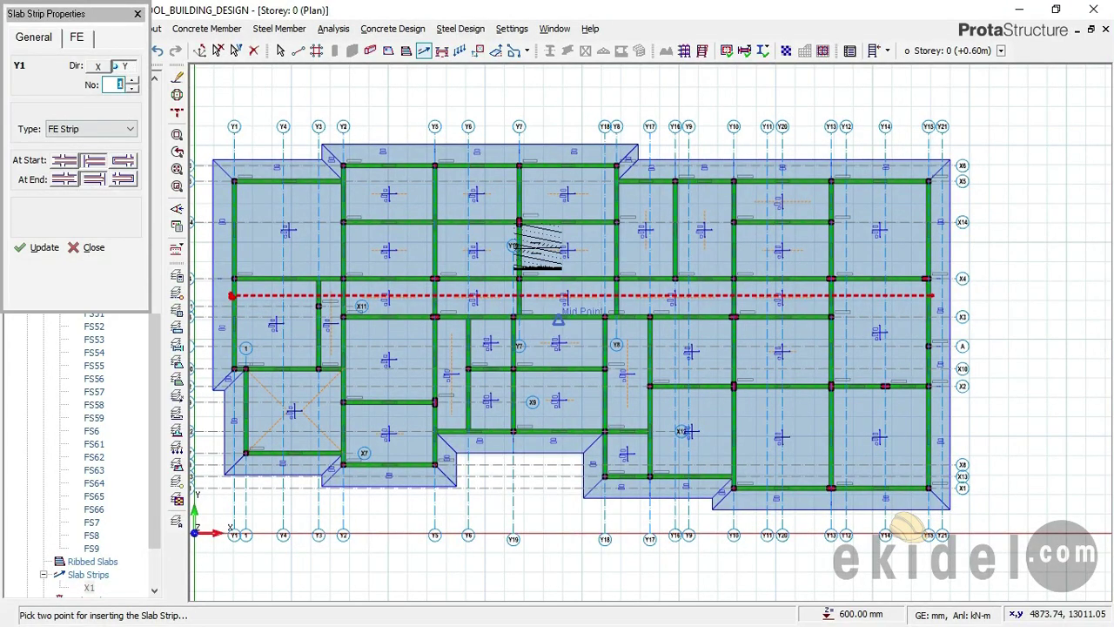
scroll(550, 173, up, 1)
scroll(555, 149, up, 2)
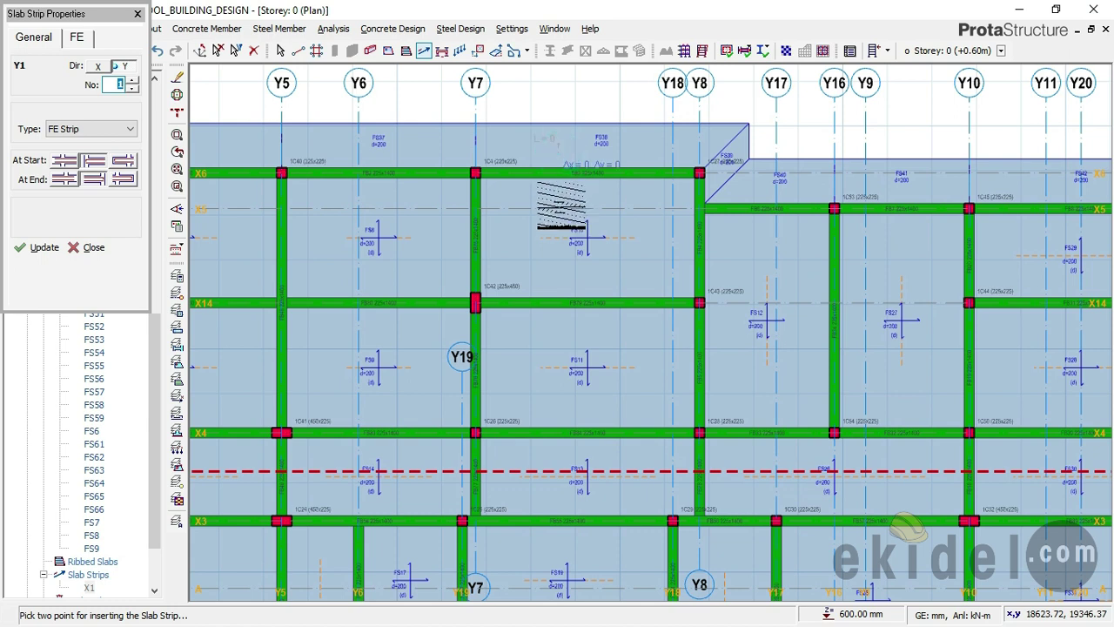
scroll(567, 174, down, 3)
scroll(566, 204, down, 2)
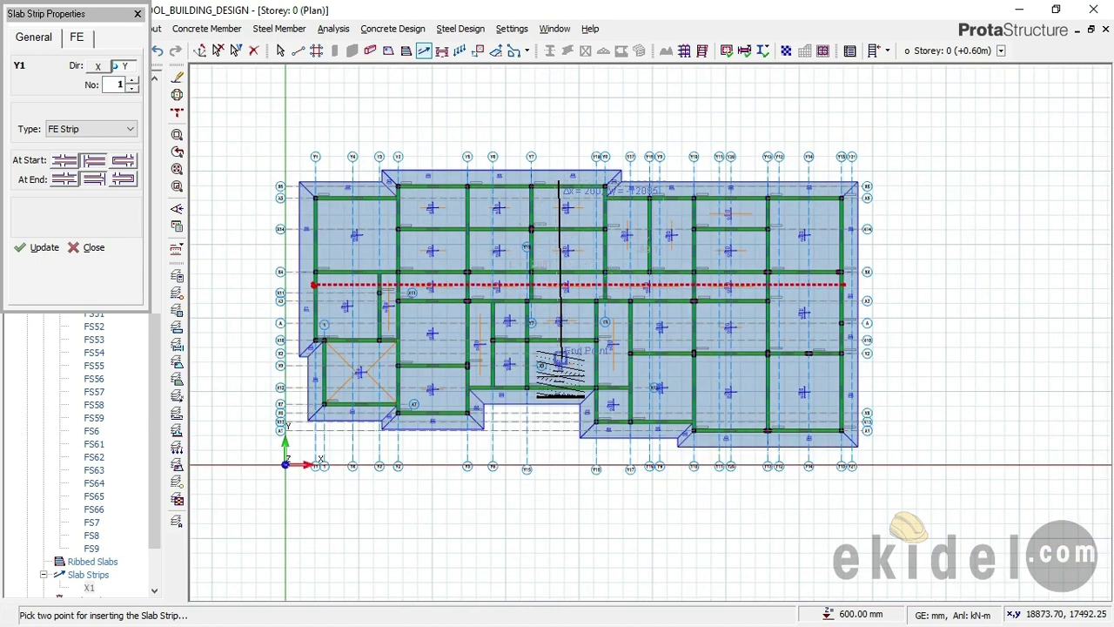
scroll(560, 387, up, 2)
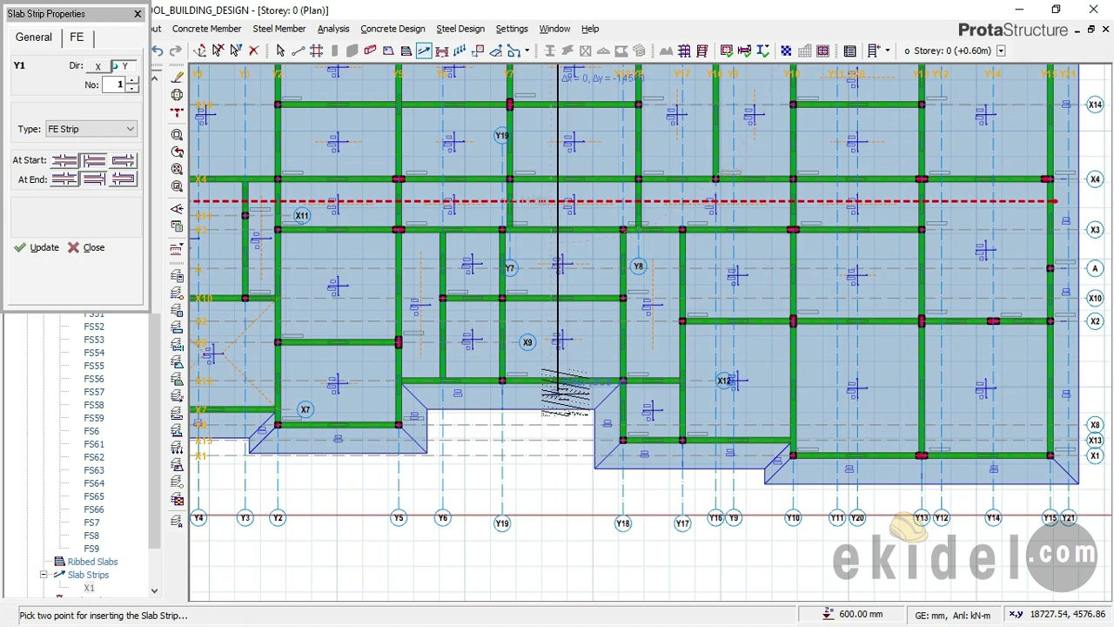
click(558, 389)
scroll(596, 395, down, 1)
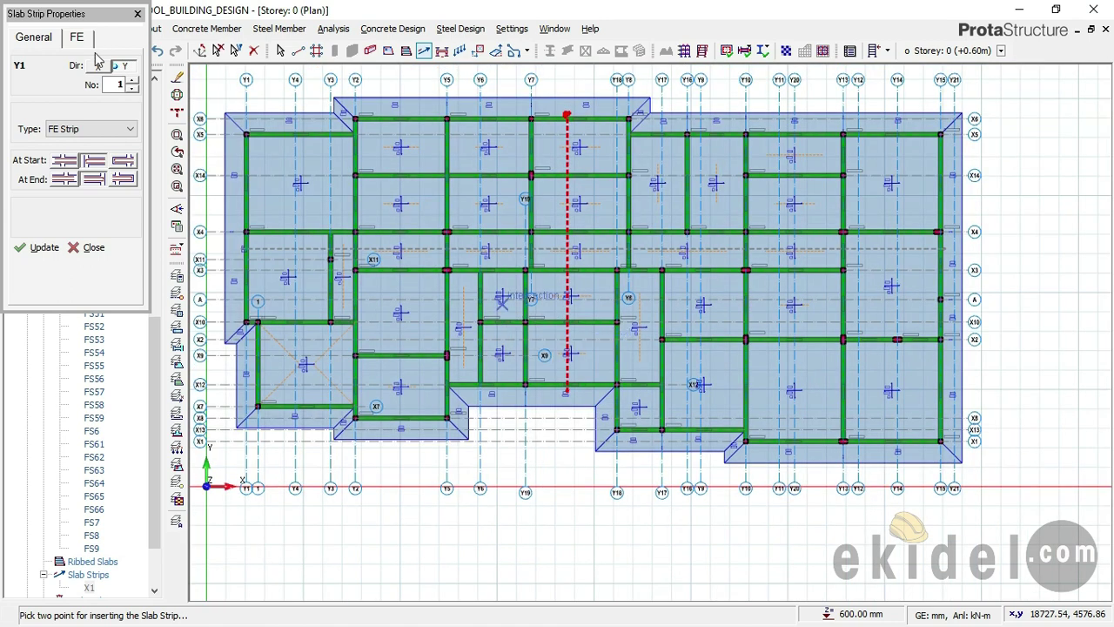
Insert an X-direction FE slab strip between axes X14 and X4, about 36600 mm long from the Y1 edge to the Y15 edge
click(100, 66)
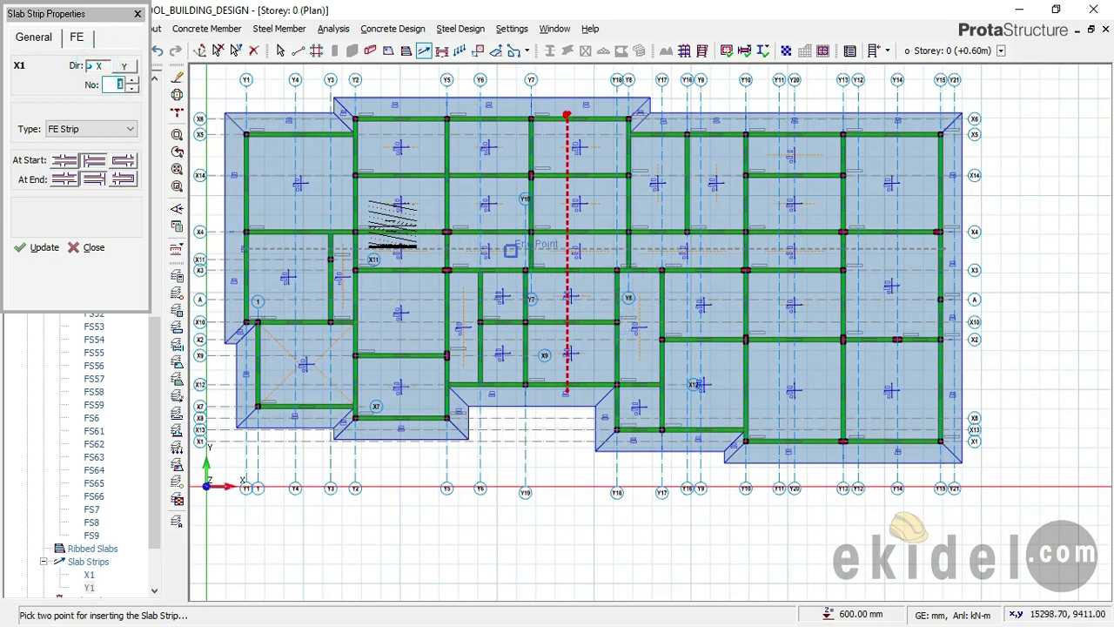
scroll(236, 193, up, 1)
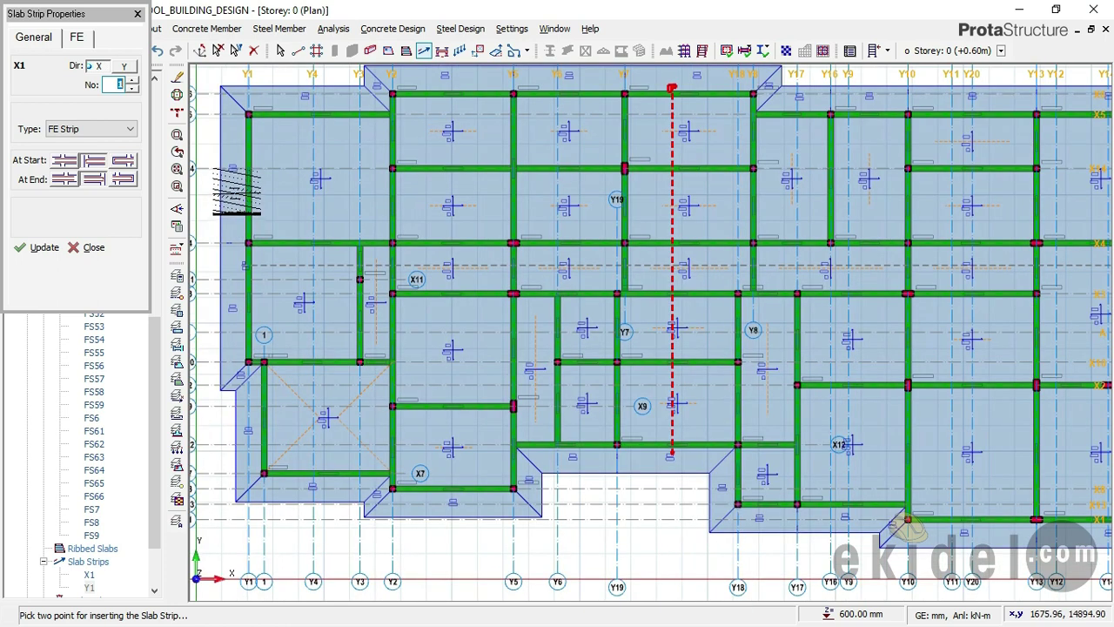
click(231, 186)
scroll(222, 211, down, 1)
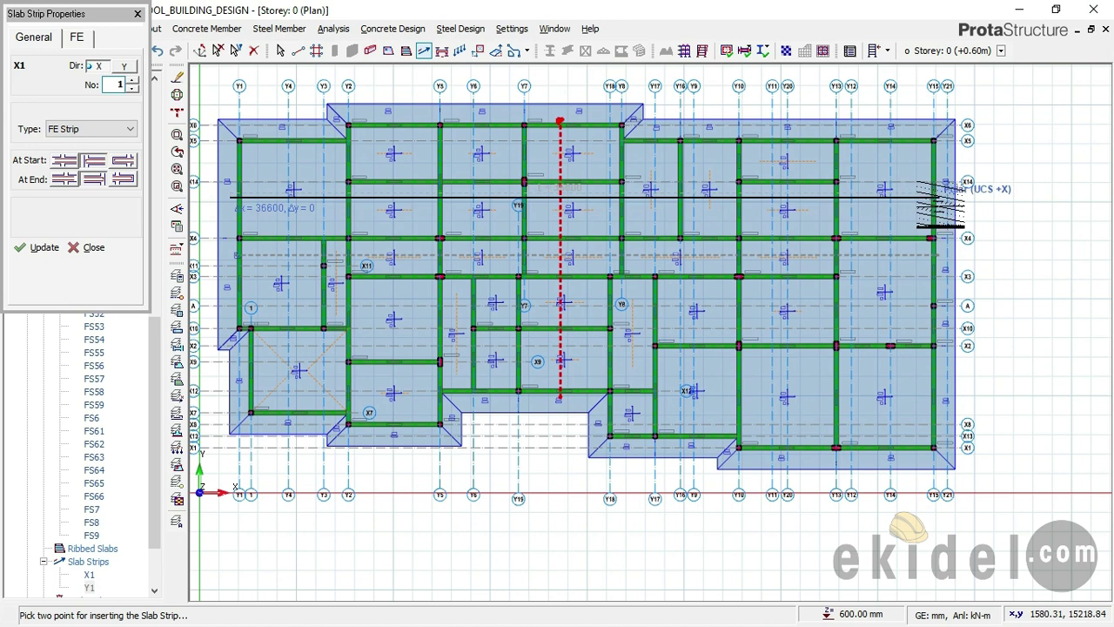
click(940, 198)
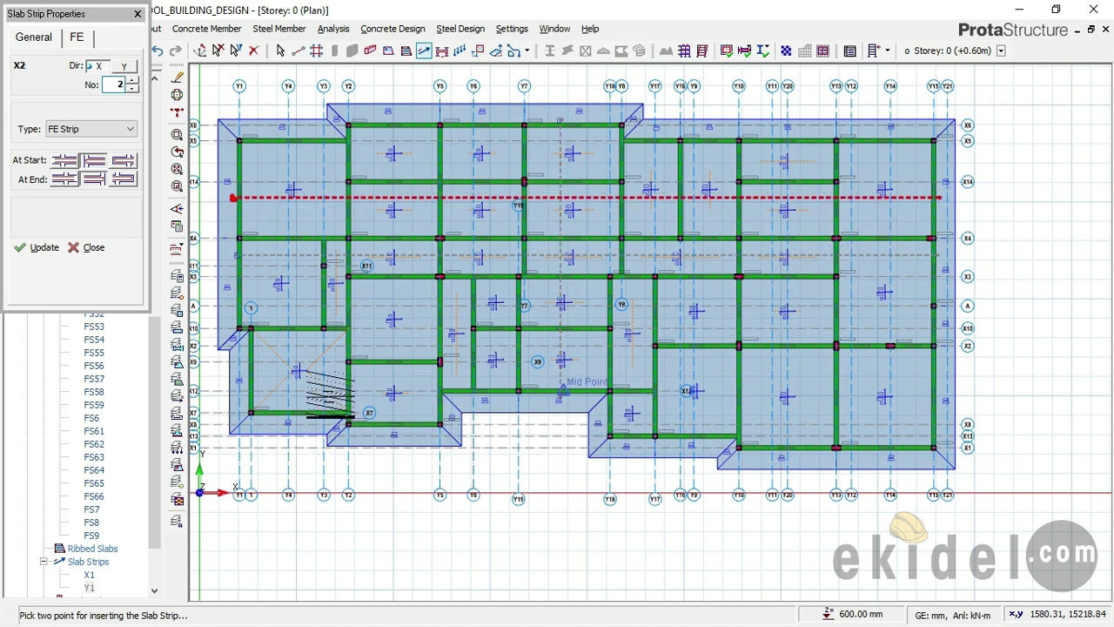
Insert another X-direction FE slab strip between axes X9 and X12, about 36100 mm long from axis 1 to Y15, and finish strip insertion
scroll(243, 364, up, 1)
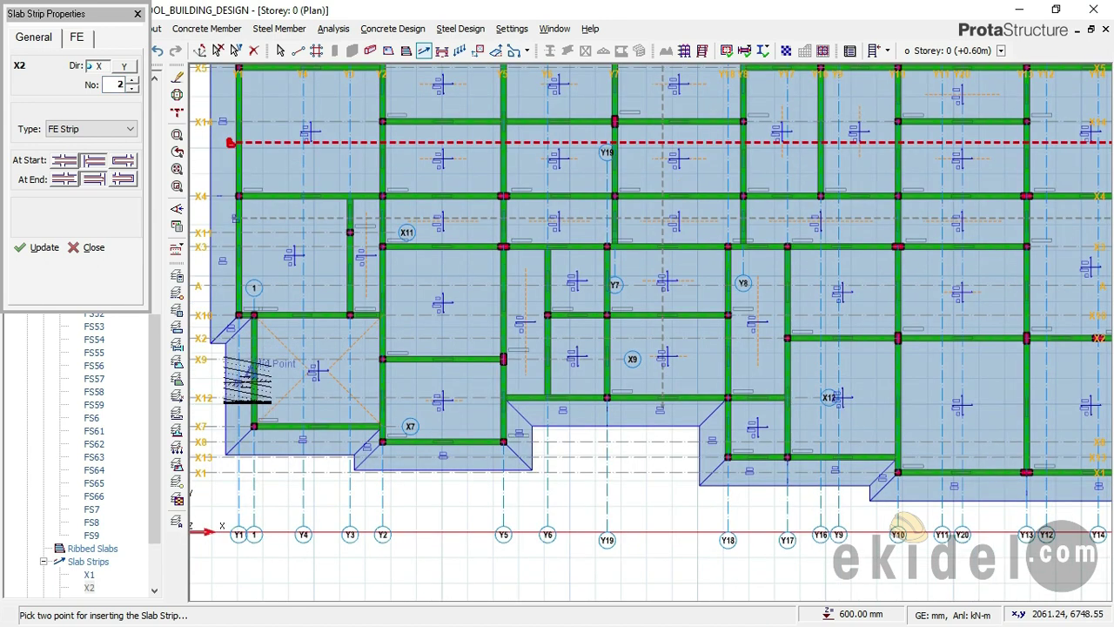
scroll(245, 370, up, 1)
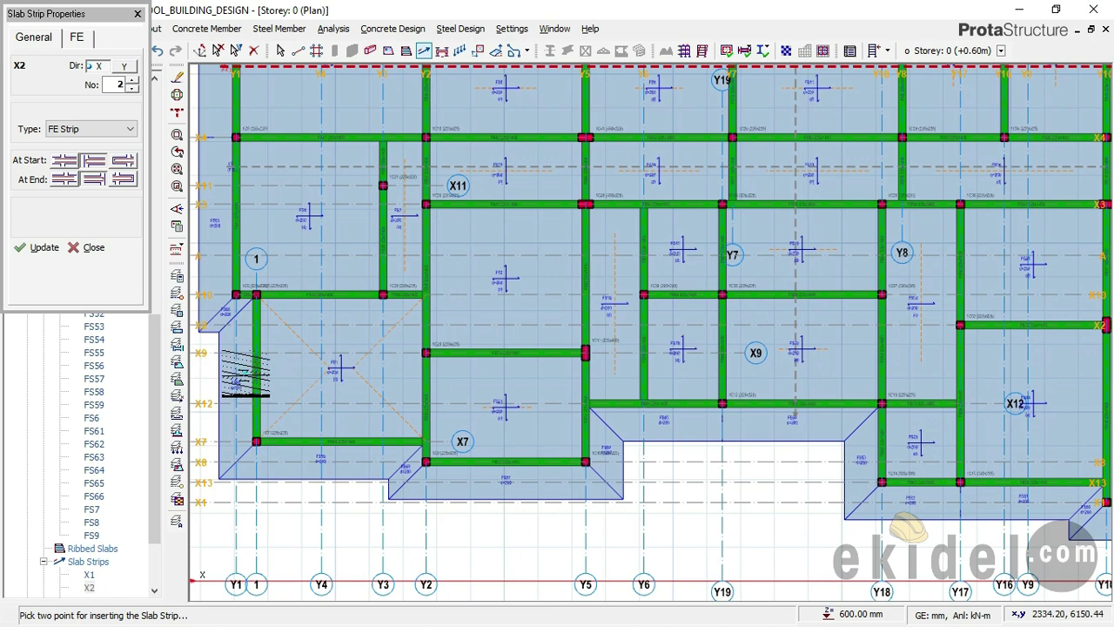
click(245, 372)
scroll(245, 373, down, 2)
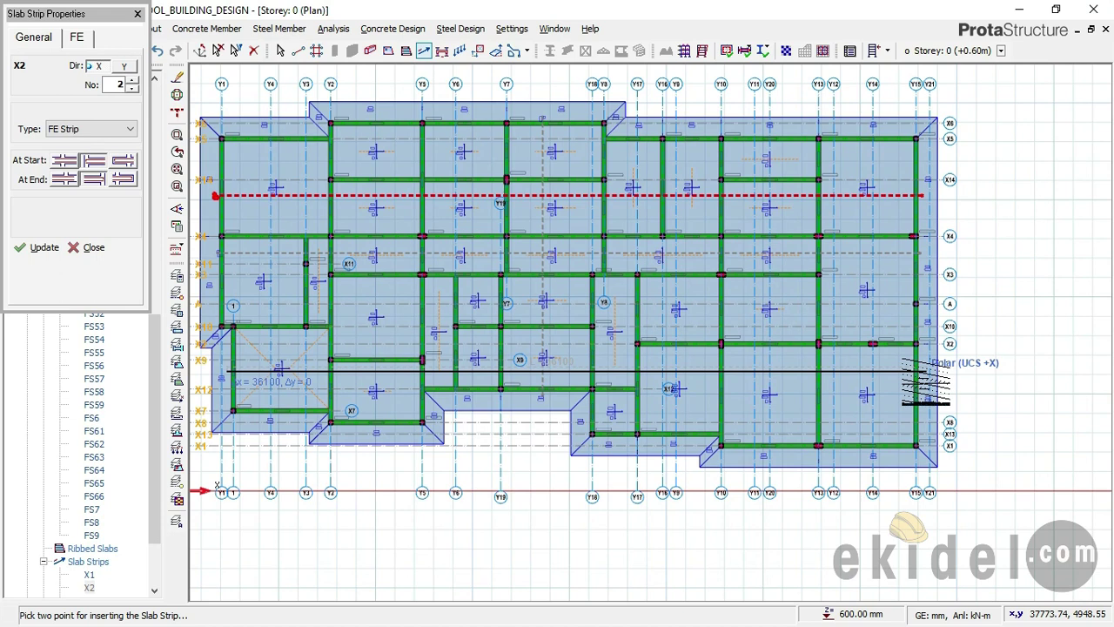
click(924, 373)
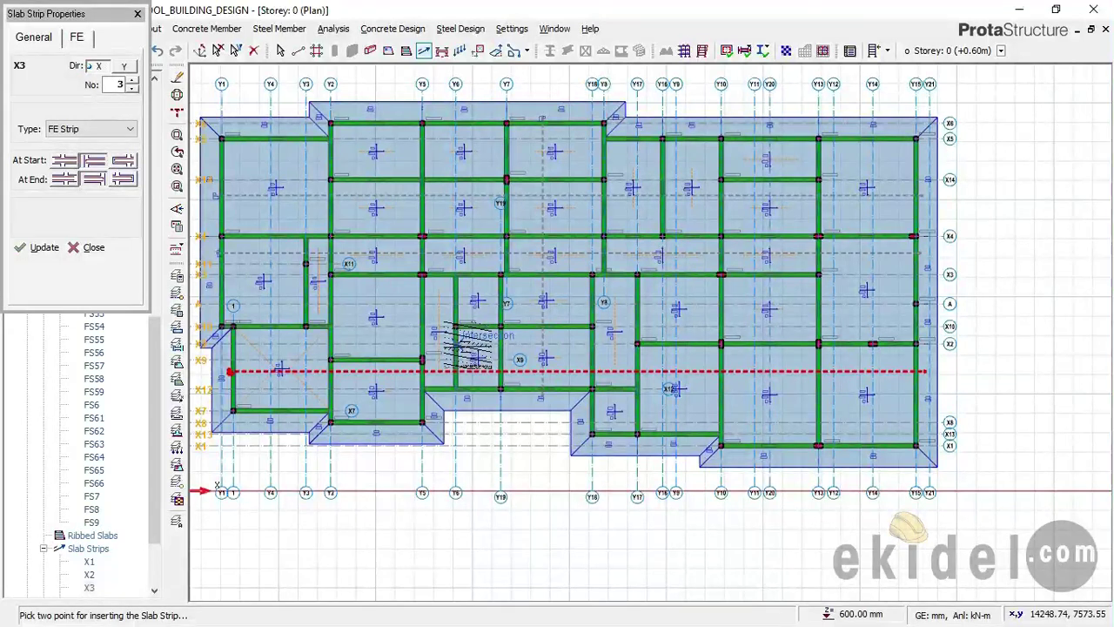
middle_drag(487, 225, 562, 287)
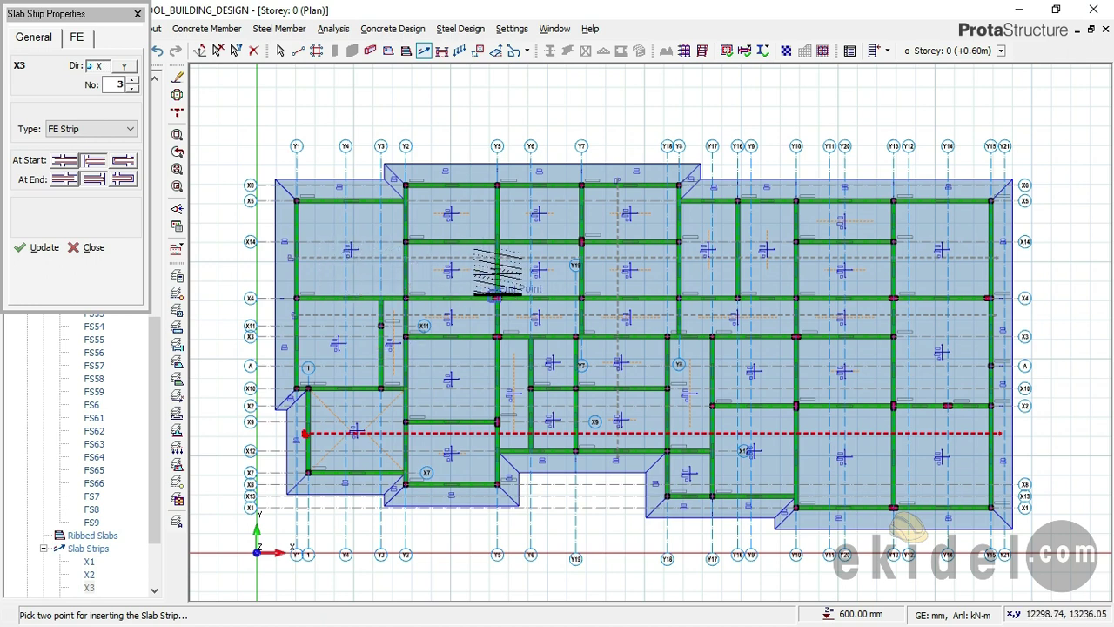
click(136, 15)
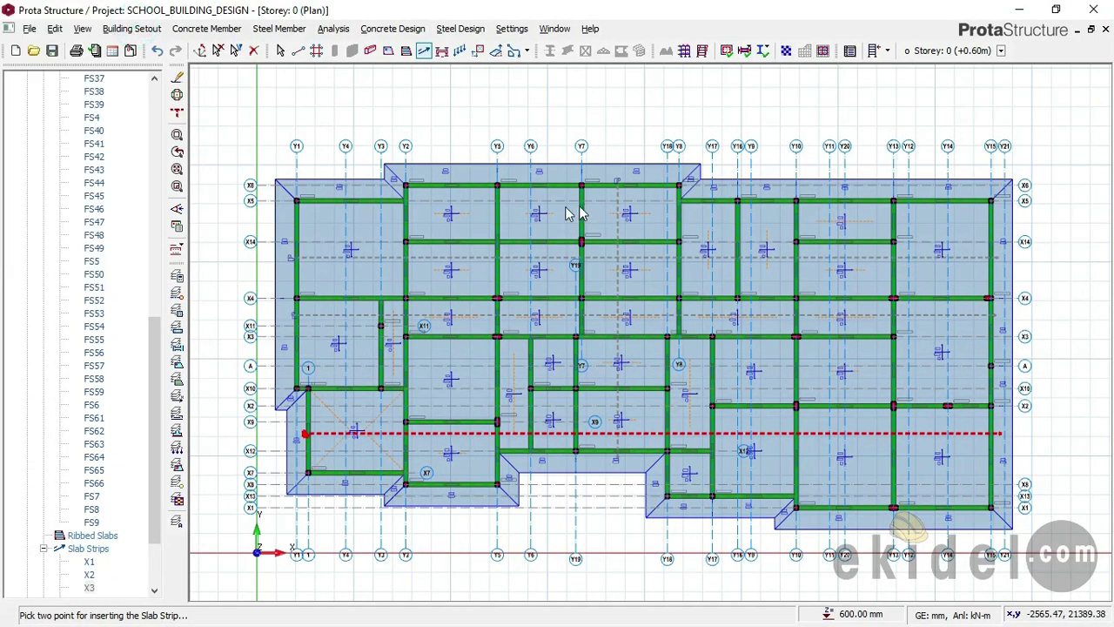
Save the project and clear the selection of the last slab strip in the plan
click(53, 50)
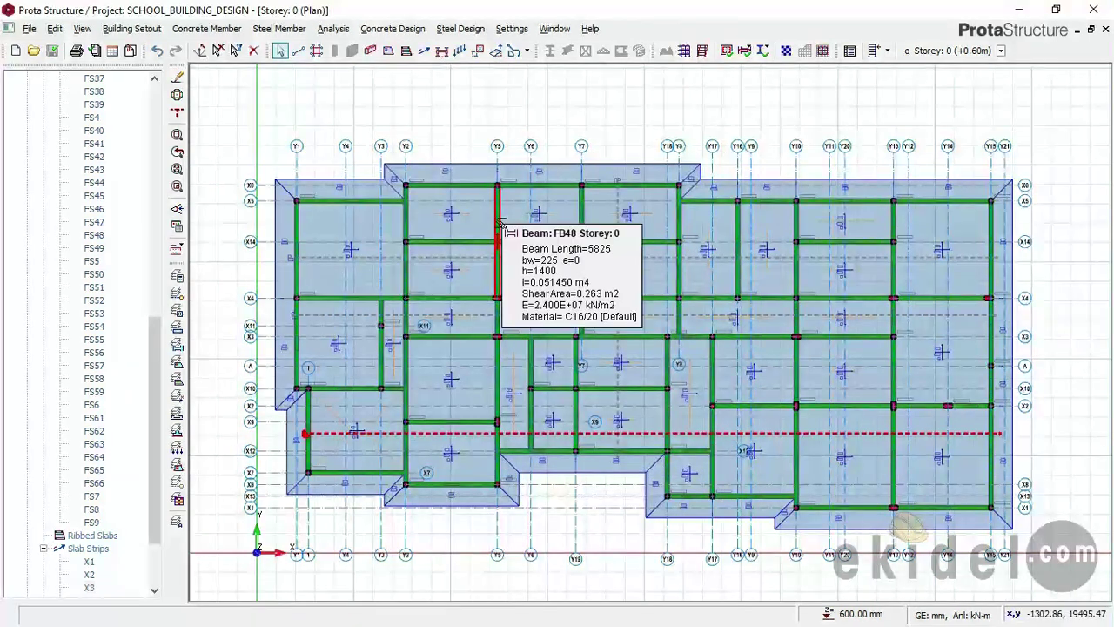
click(533, 357)
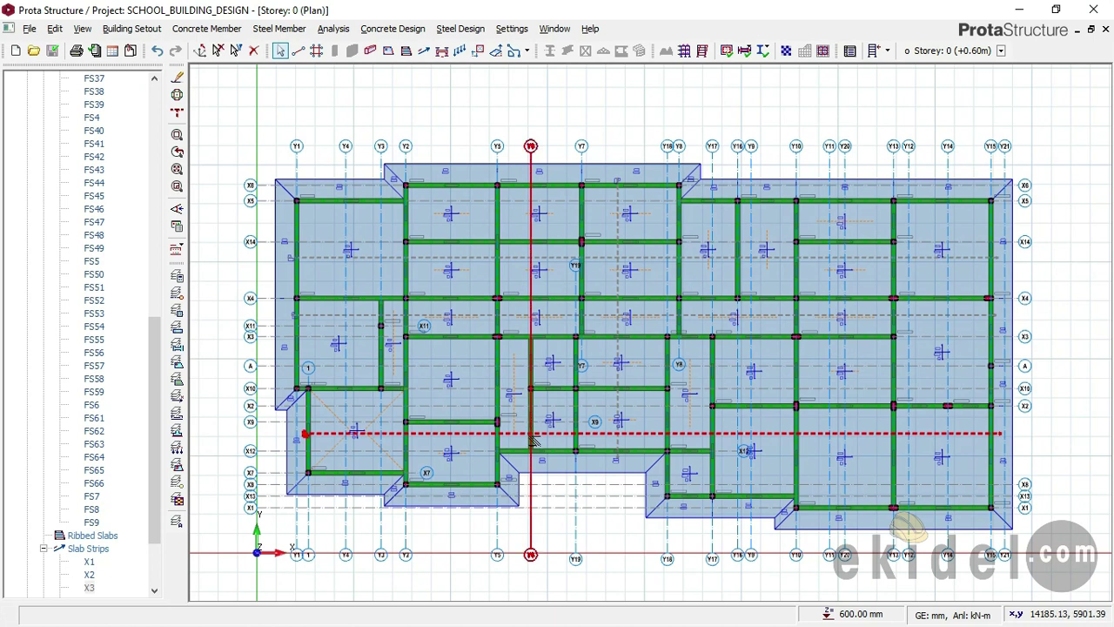
mouse_move(582, 450)
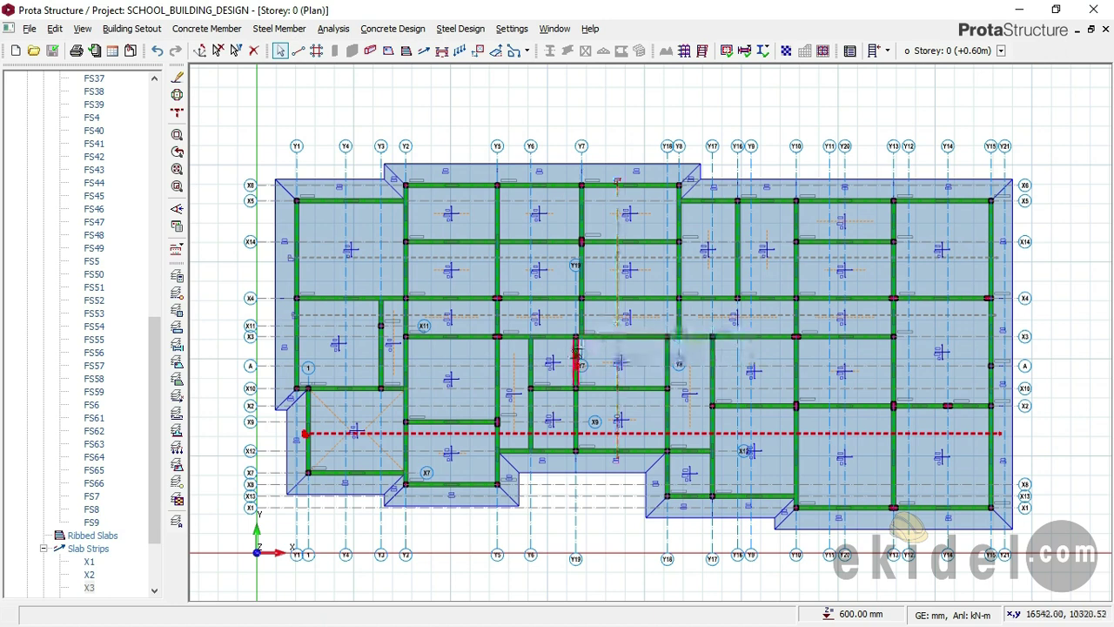
scroll(574, 350, up, 1)
scroll(547, 374, down, 1)
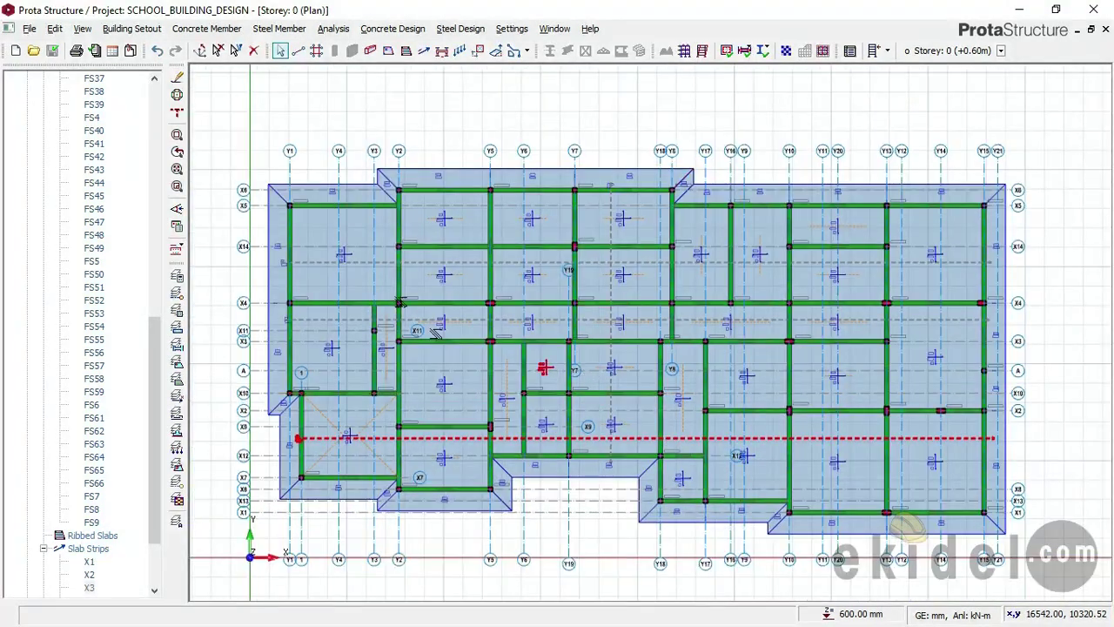
click(233, 86)
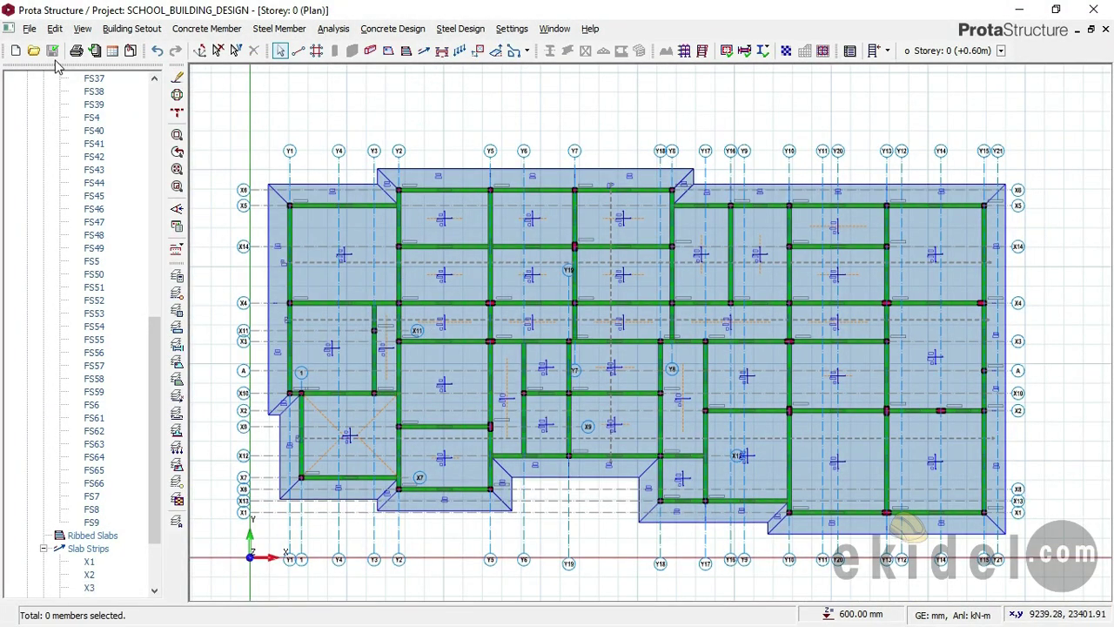
Start the FE raft foundation analysis and enable assigned subgrade reaction values, column sections in the FE model, beam torsional stiffnesses and live load reduction
click(326, 32)
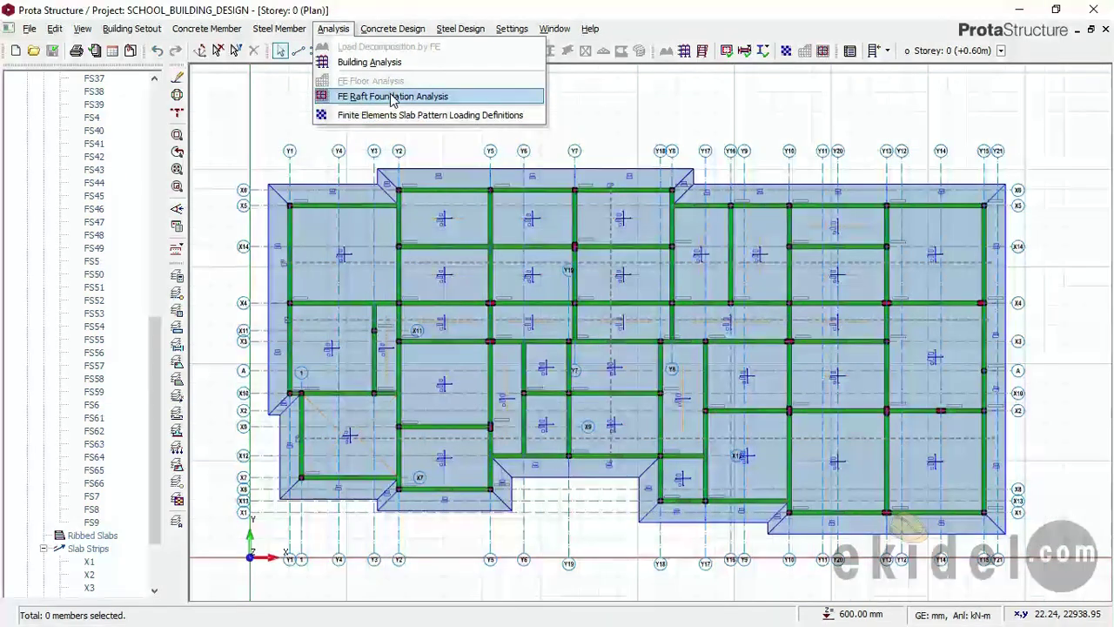
click(355, 190)
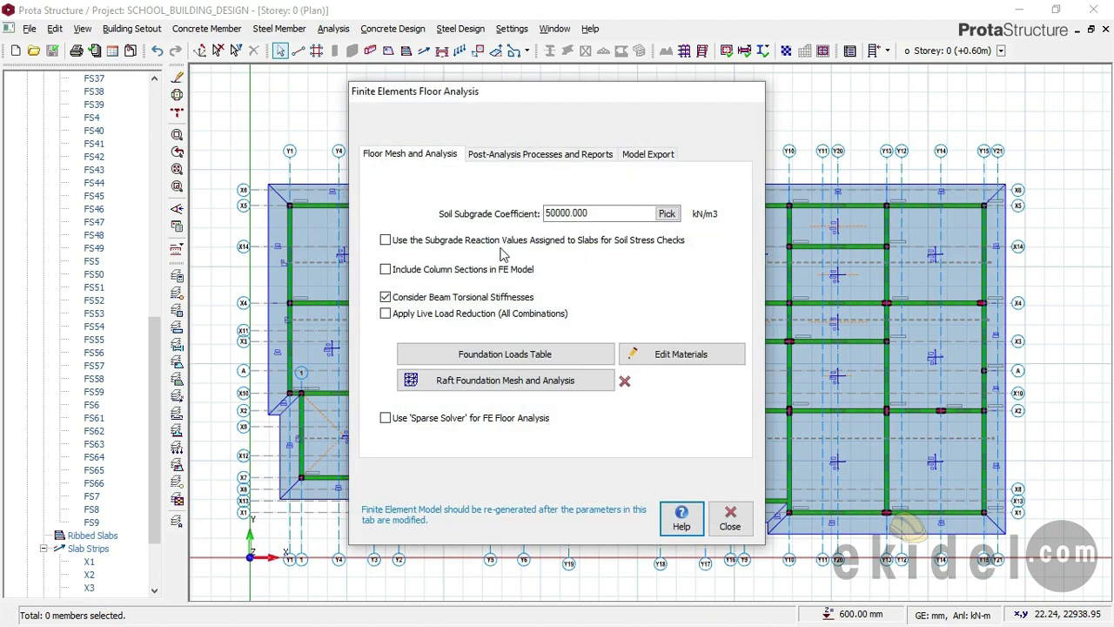
click(385, 239)
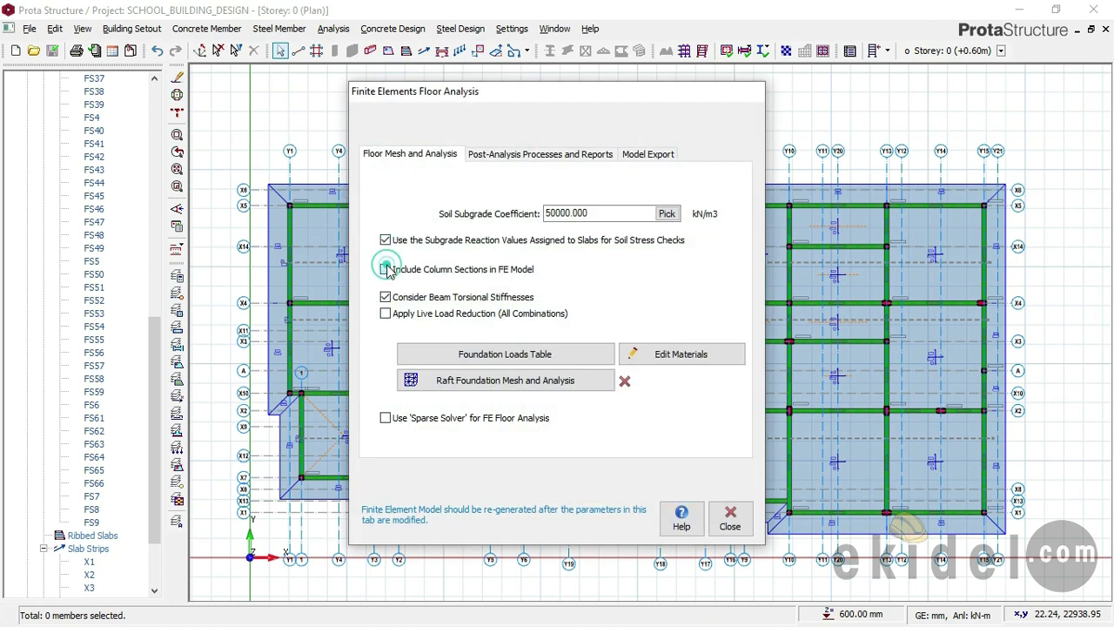
click(385, 269)
click(386, 313)
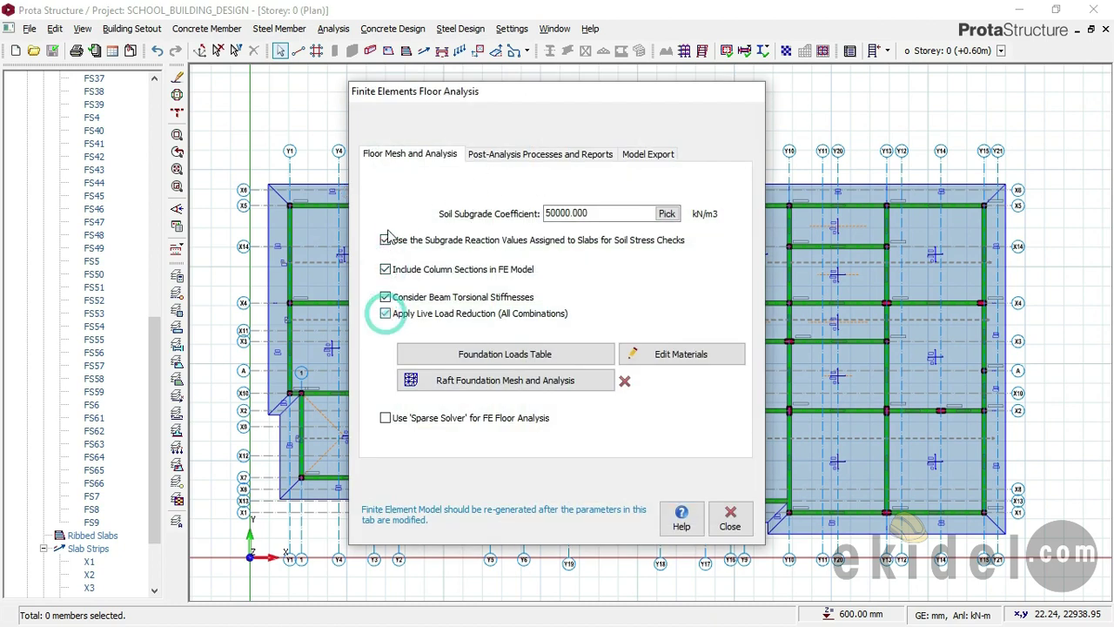
click(386, 297)
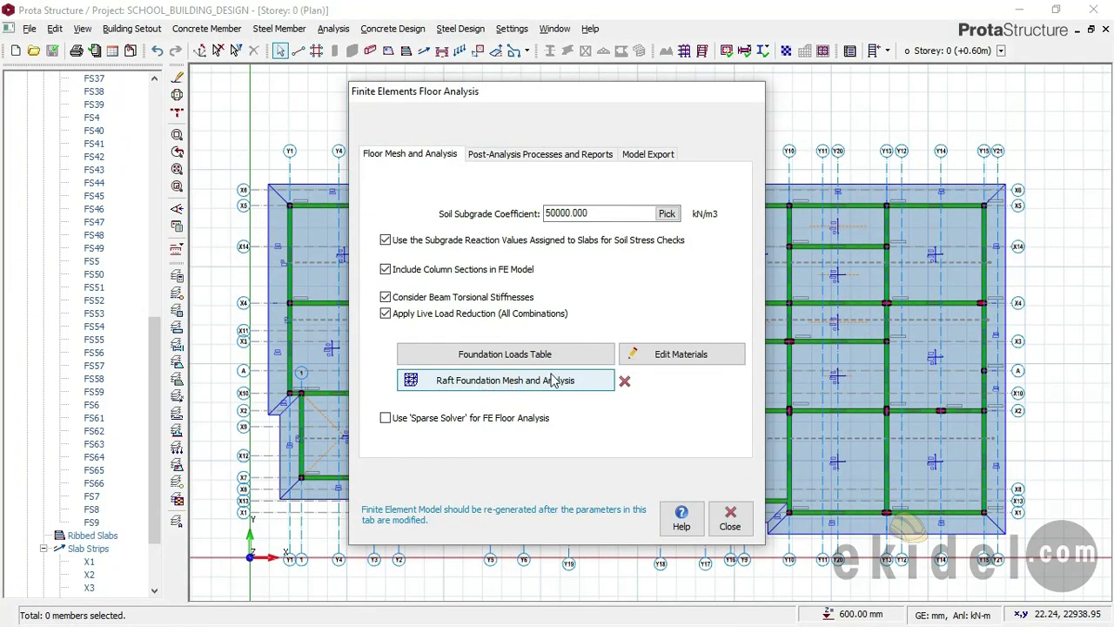
Generate the raft foundation mesh model and close the mesh window to run the FE slab analysis
click(502, 387)
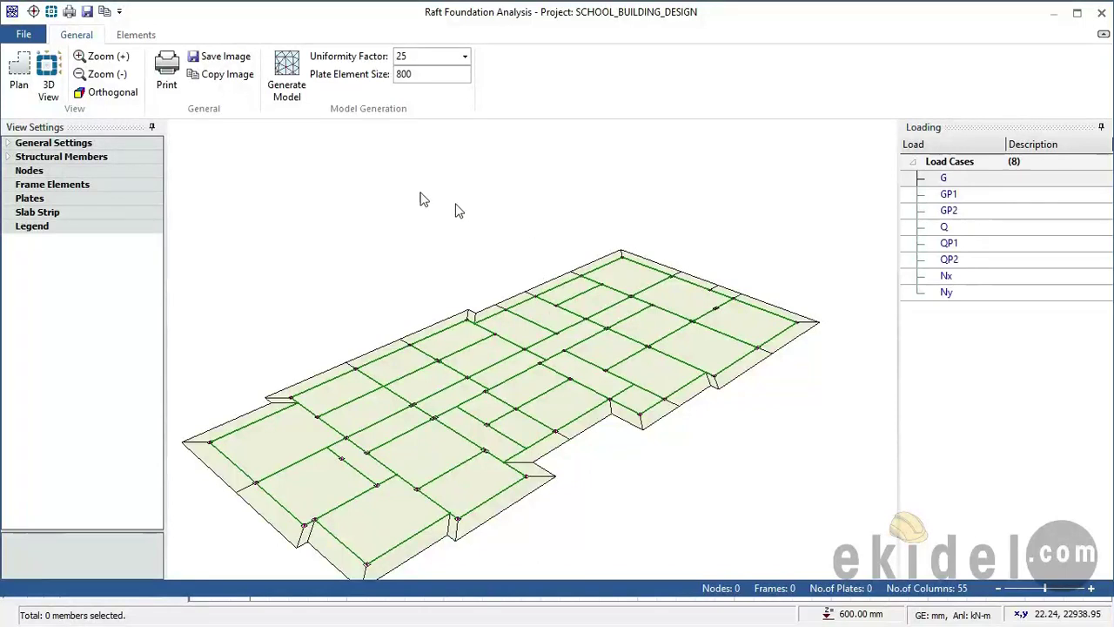
click(292, 77)
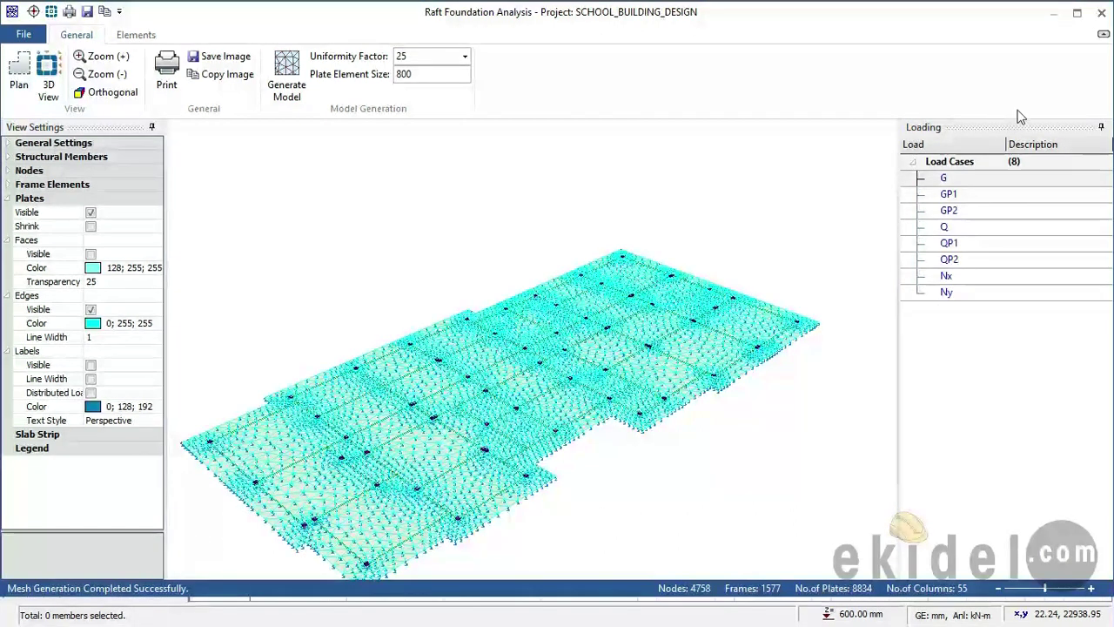
click(1101, 13)
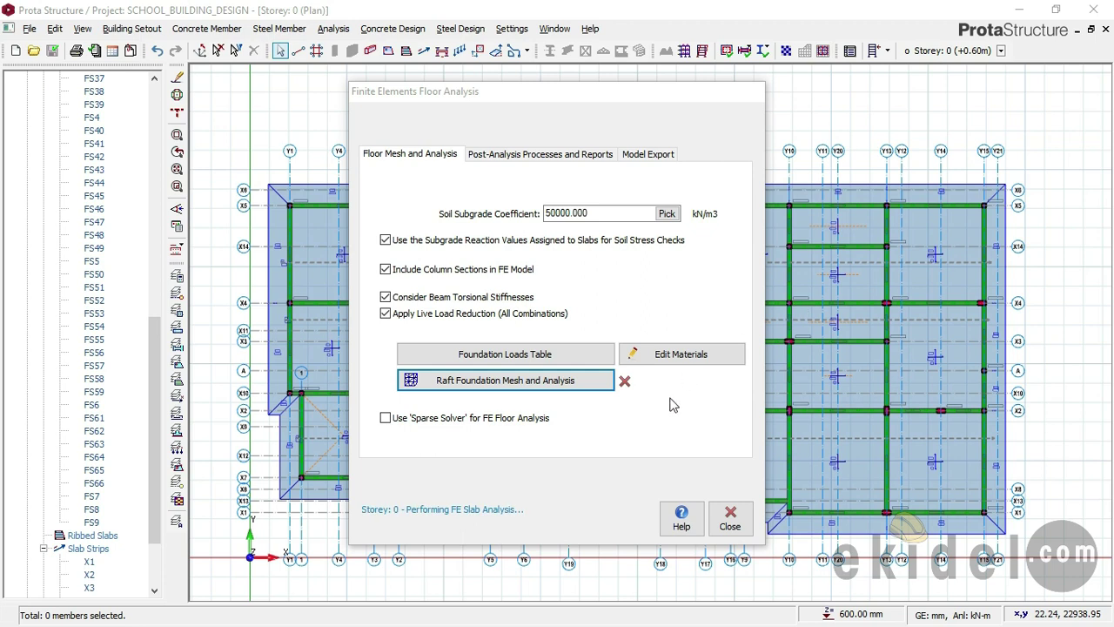
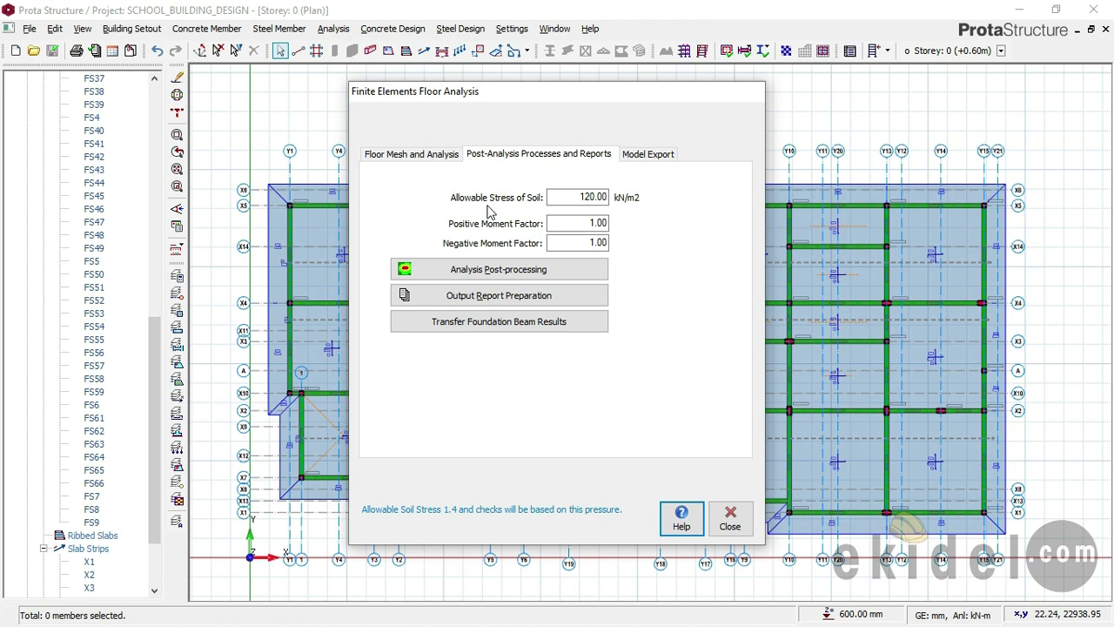
Set the allowable stress of soil to 55 kN/m2 and open the analysis post-processing
double_click(569, 193)
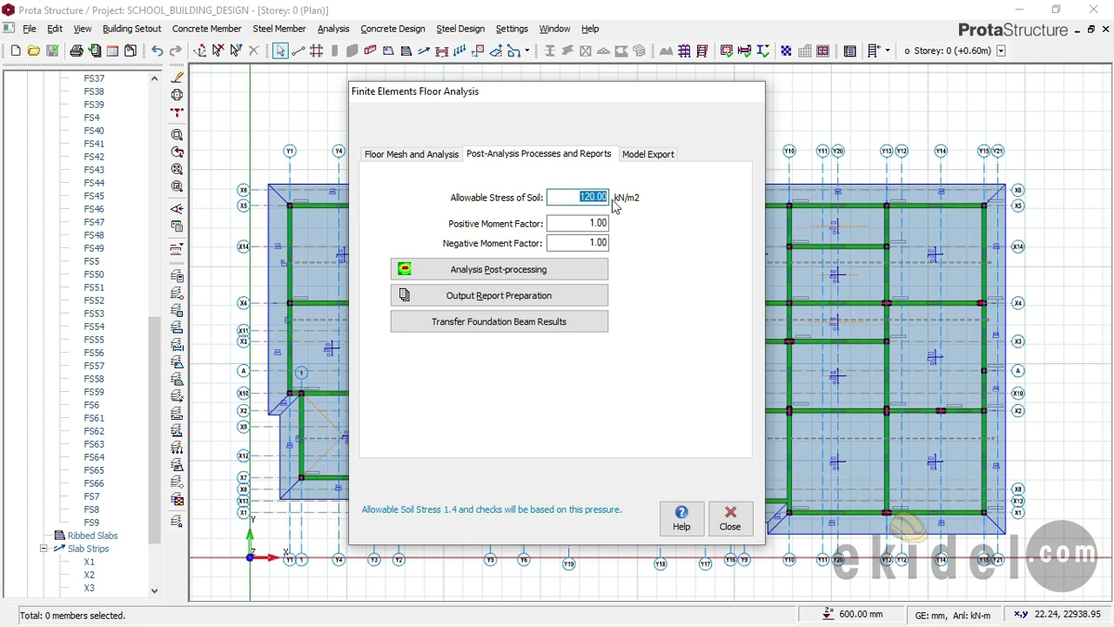
text(55)
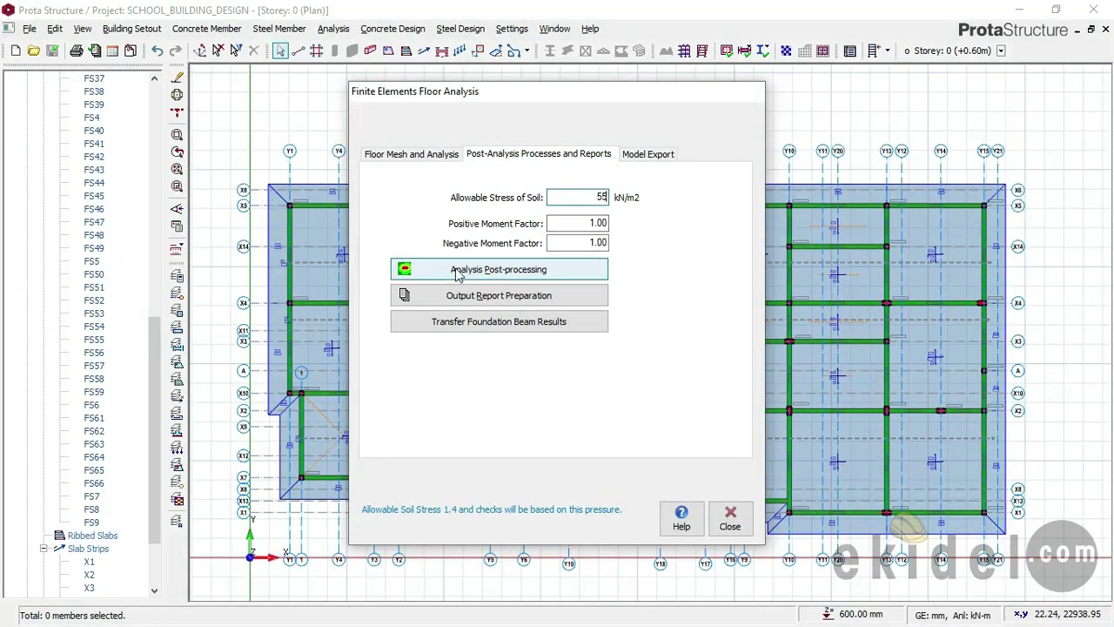
click(502, 275)
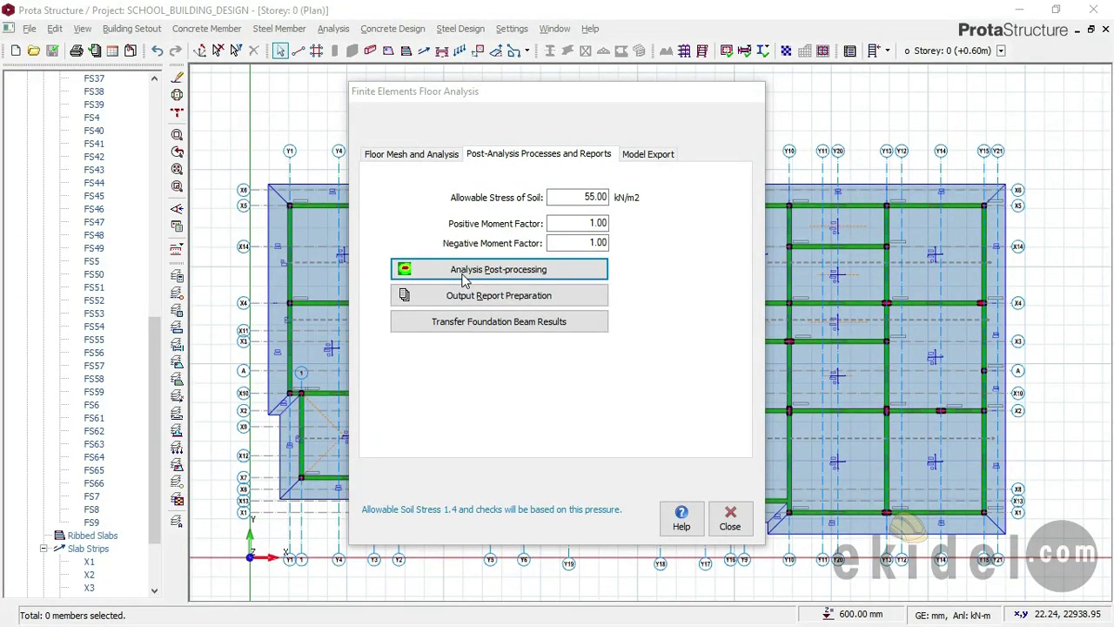
click(464, 277)
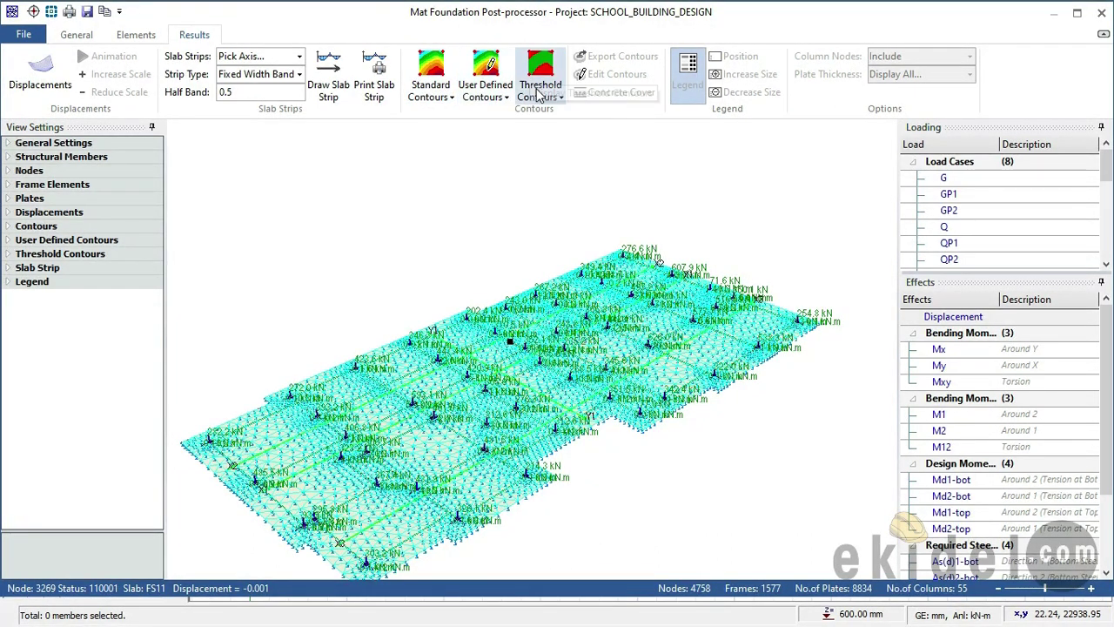
Display the standard contours on the mat foundation and switch the effect to bending moment Mx
click(426, 69)
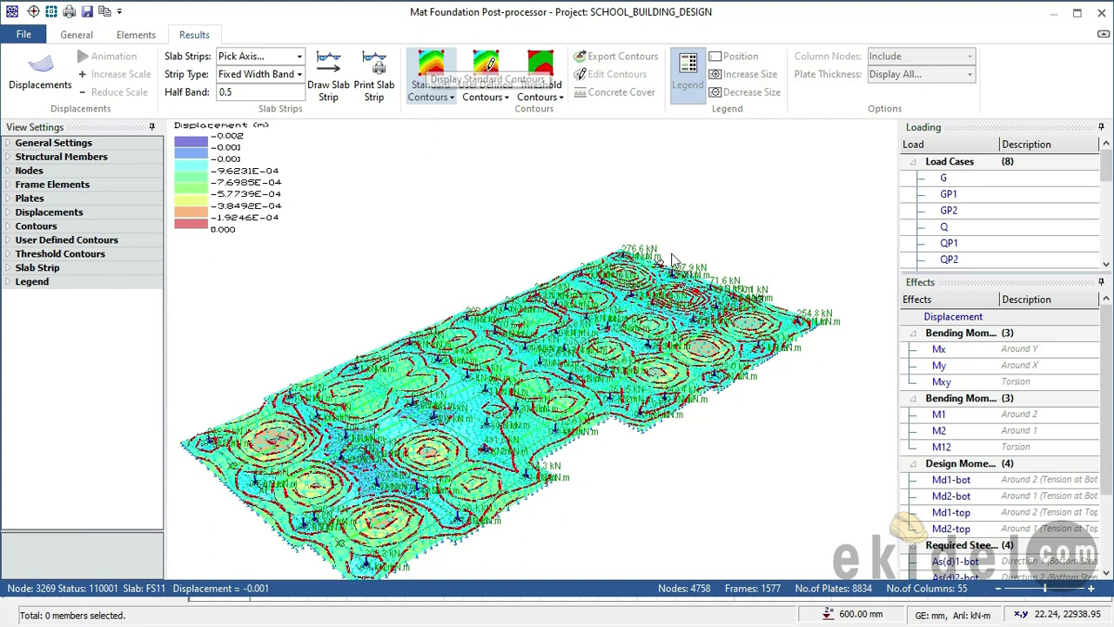
click(939, 350)
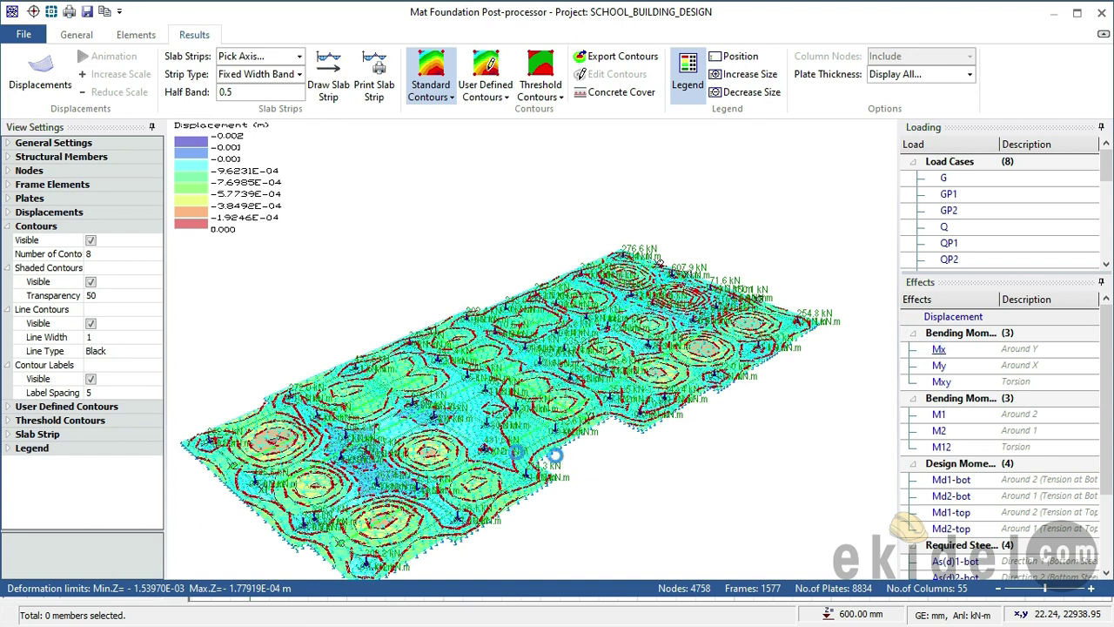
Review the mat foundation's bending moment contours for Mx, My, Mxy, M1, M2 and M12
click(938, 348)
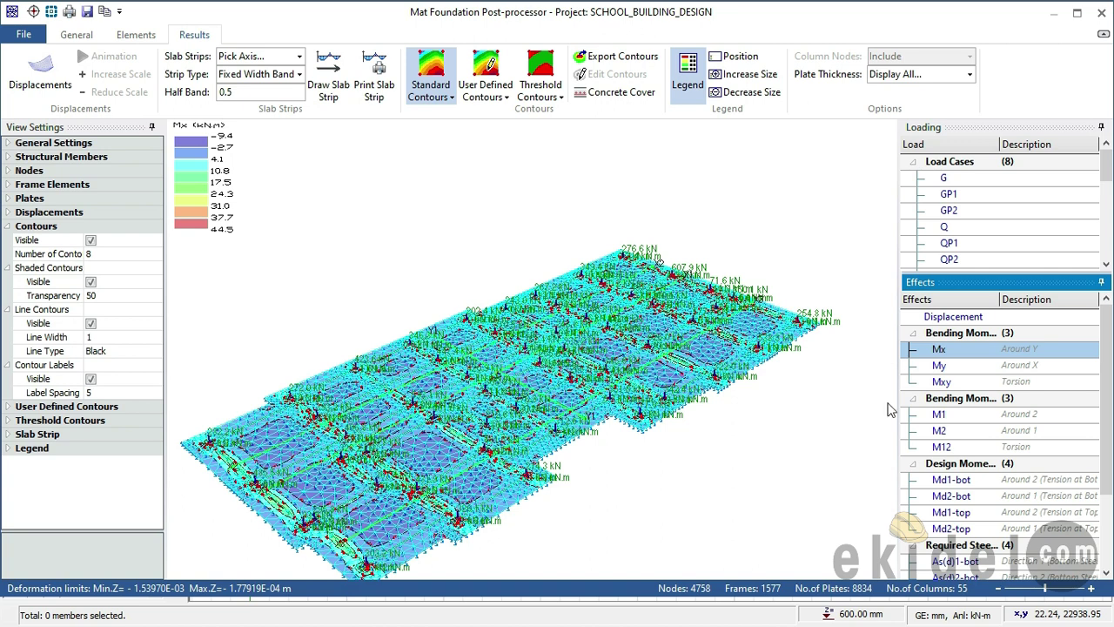
click(936, 365)
click(939, 366)
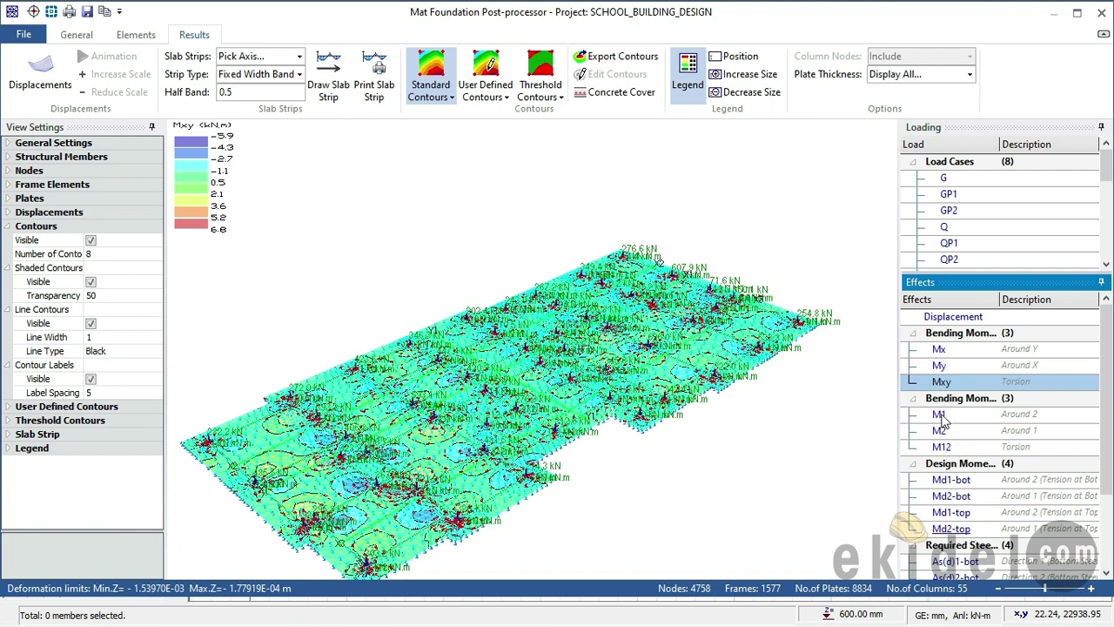
click(938, 417)
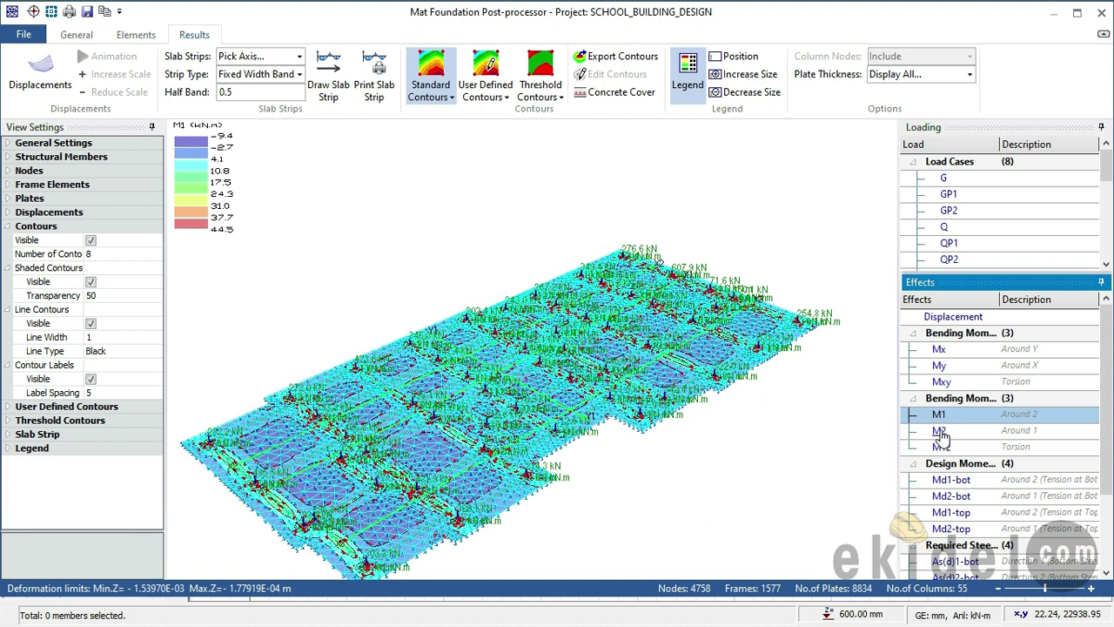
click(940, 430)
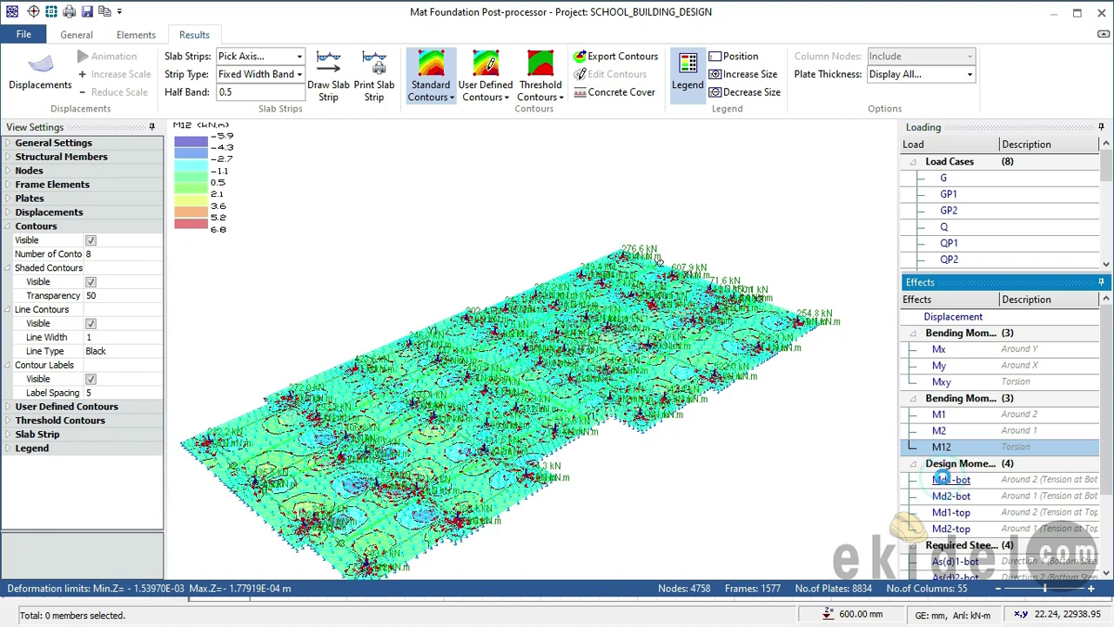
Review the design moment contours for Md1-bot, Md2-bot, Md1-top and Md2-top
click(926, 478)
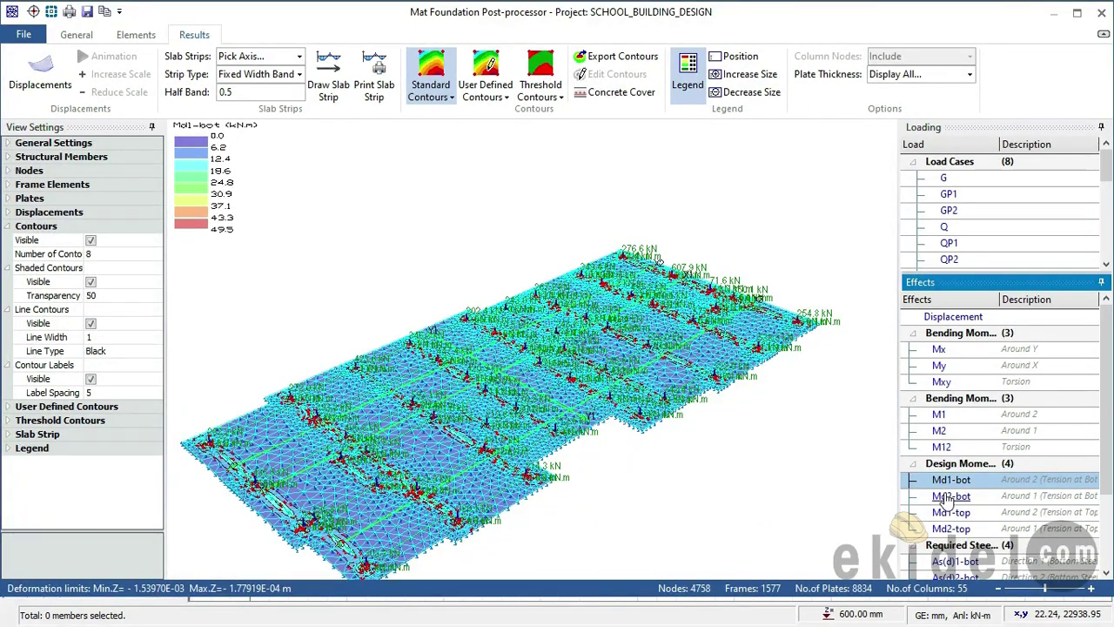
click(945, 494)
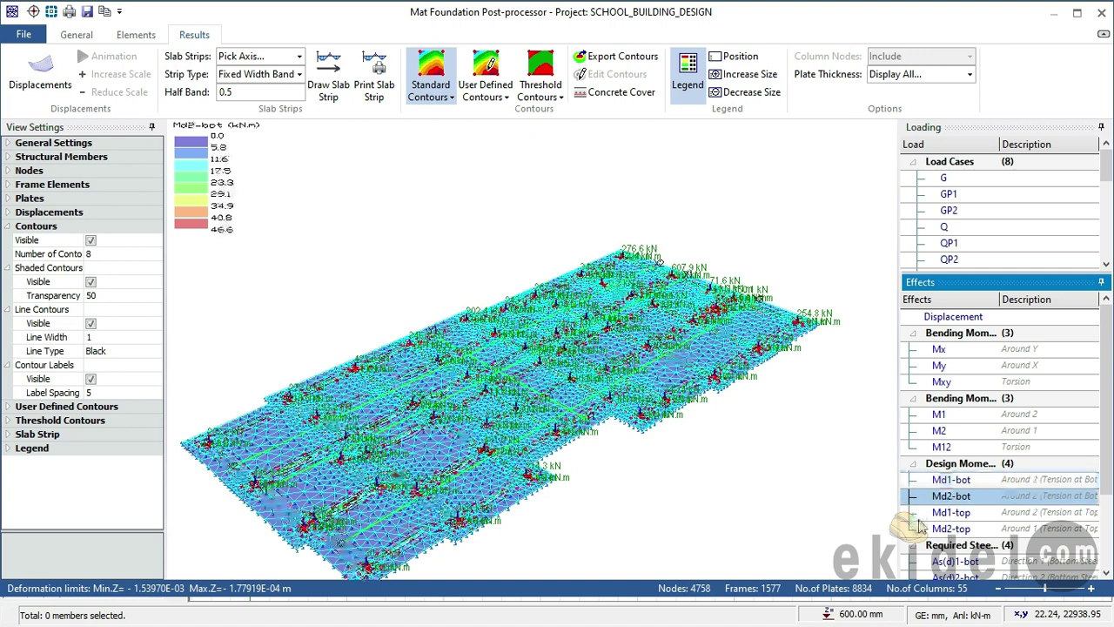
click(950, 512)
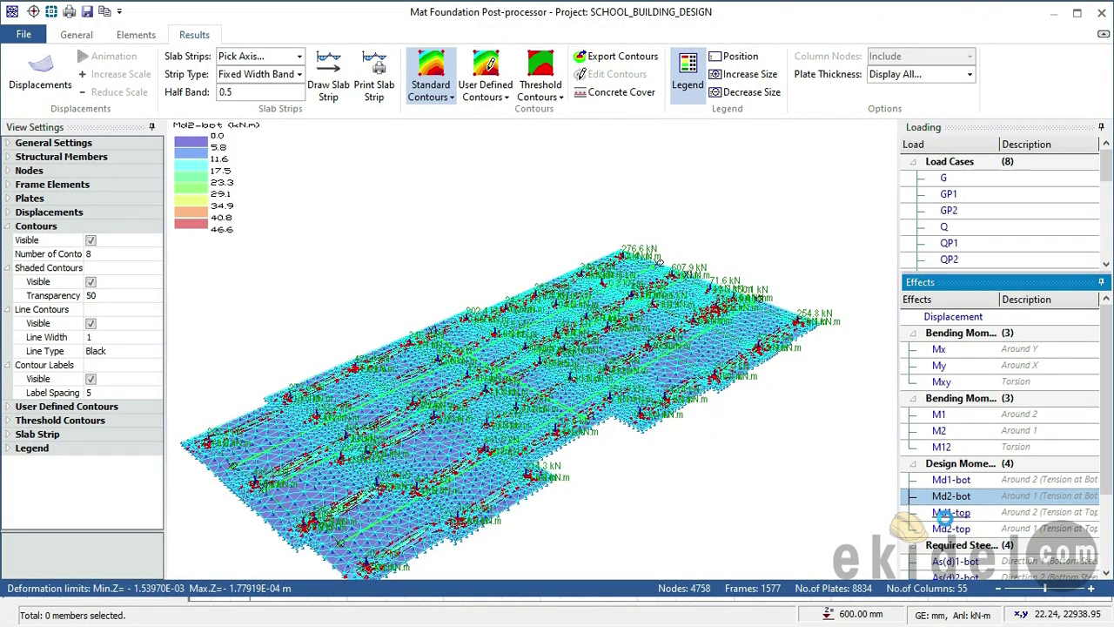
click(947, 514)
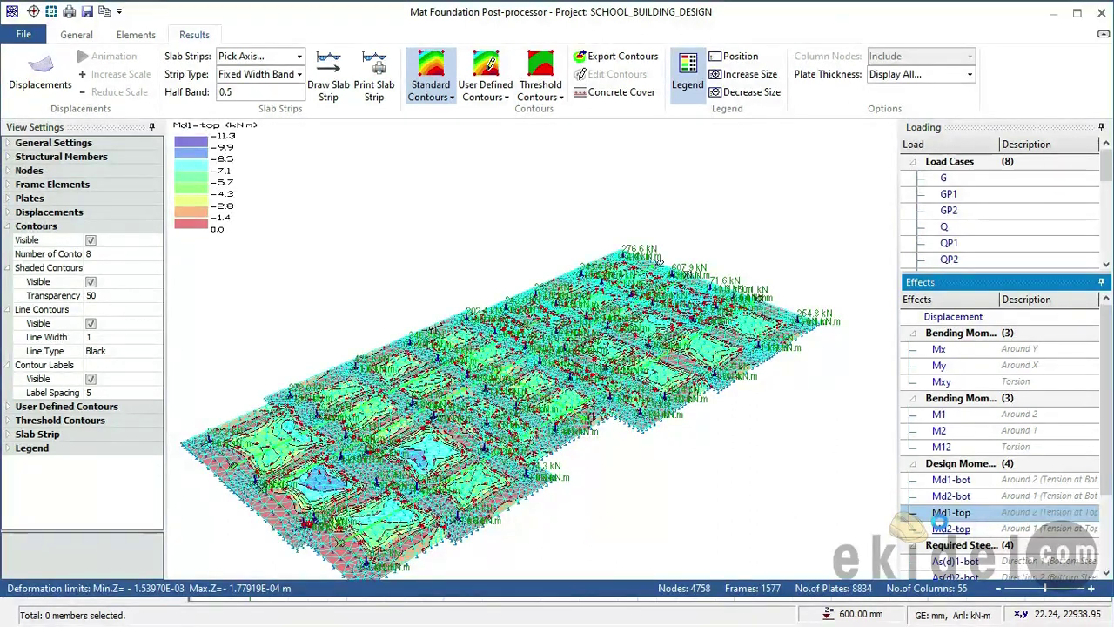
click(939, 529)
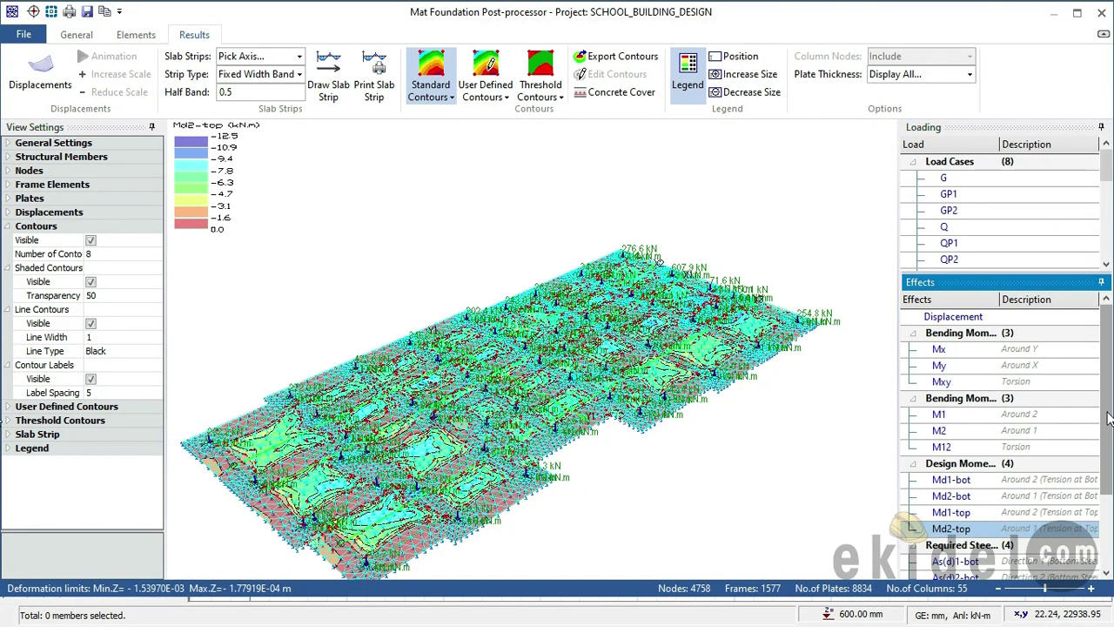
Review the required steel contours for the bottom and top steel in directions 1 and 2
drag(1103, 413, 1111, 461)
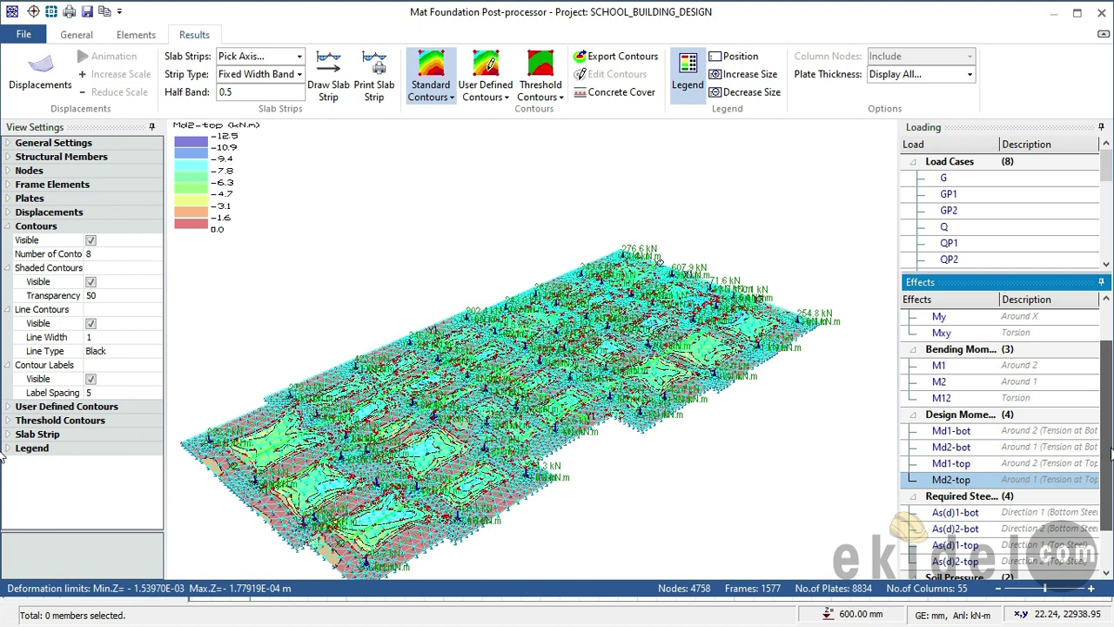
click(949, 513)
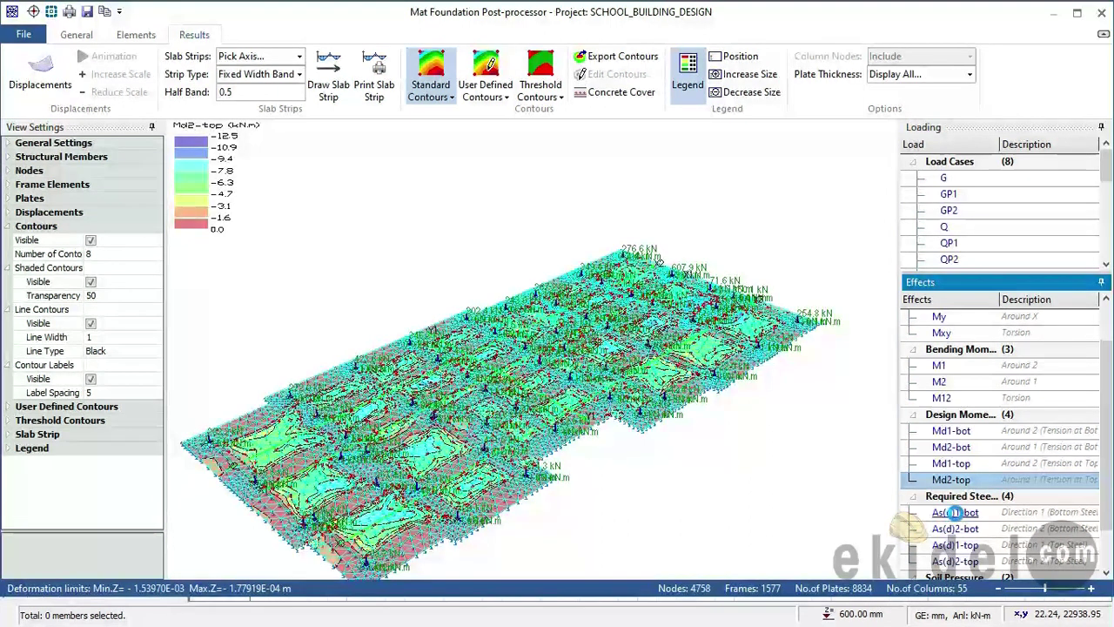
click(956, 513)
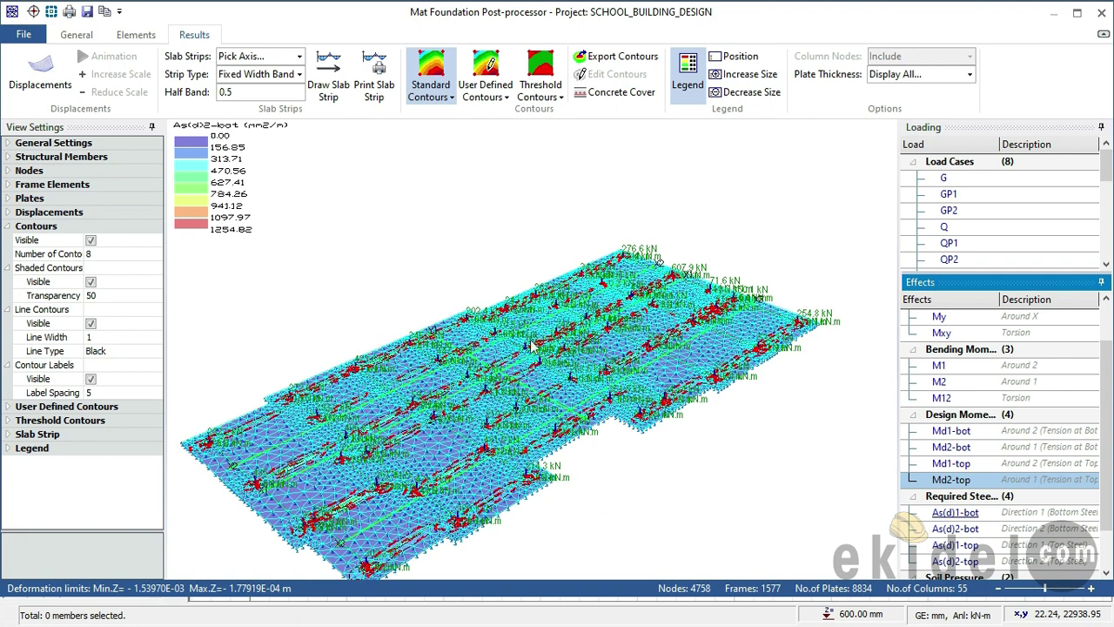
click(952, 546)
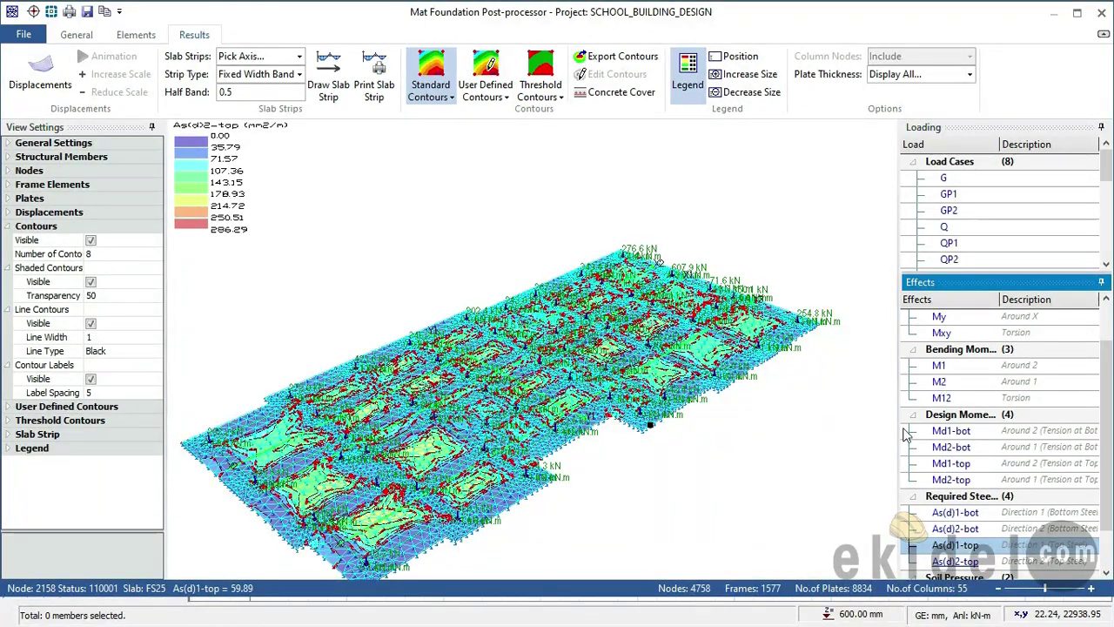
click(957, 562)
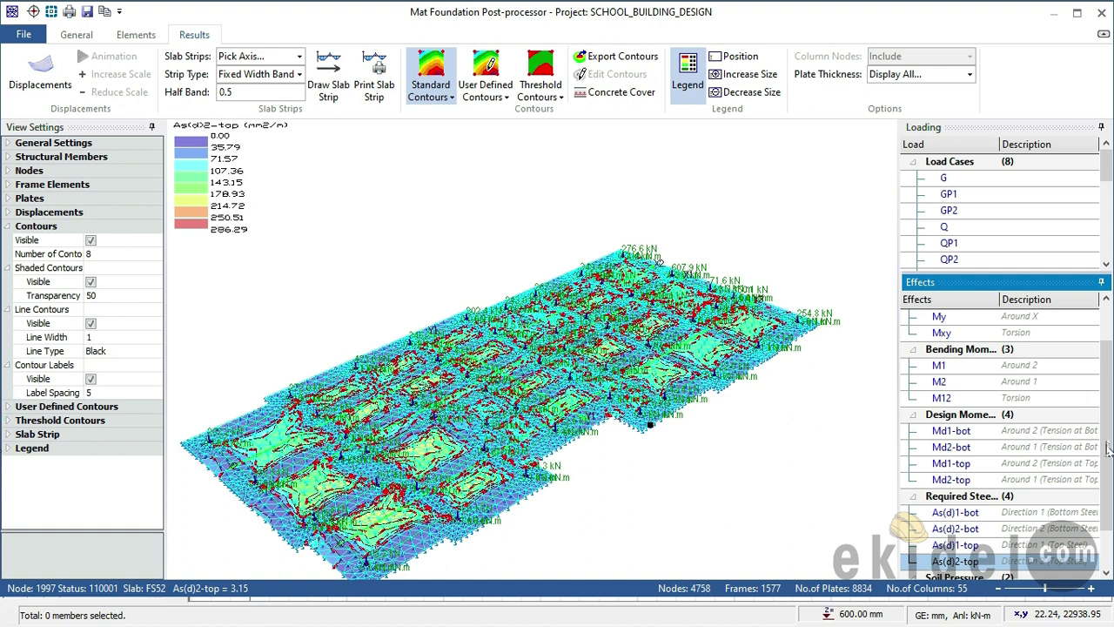
Display the calculated soil pressure contours and examine the pressures across the mat foundation
scroll(1001, 539, down, 1)
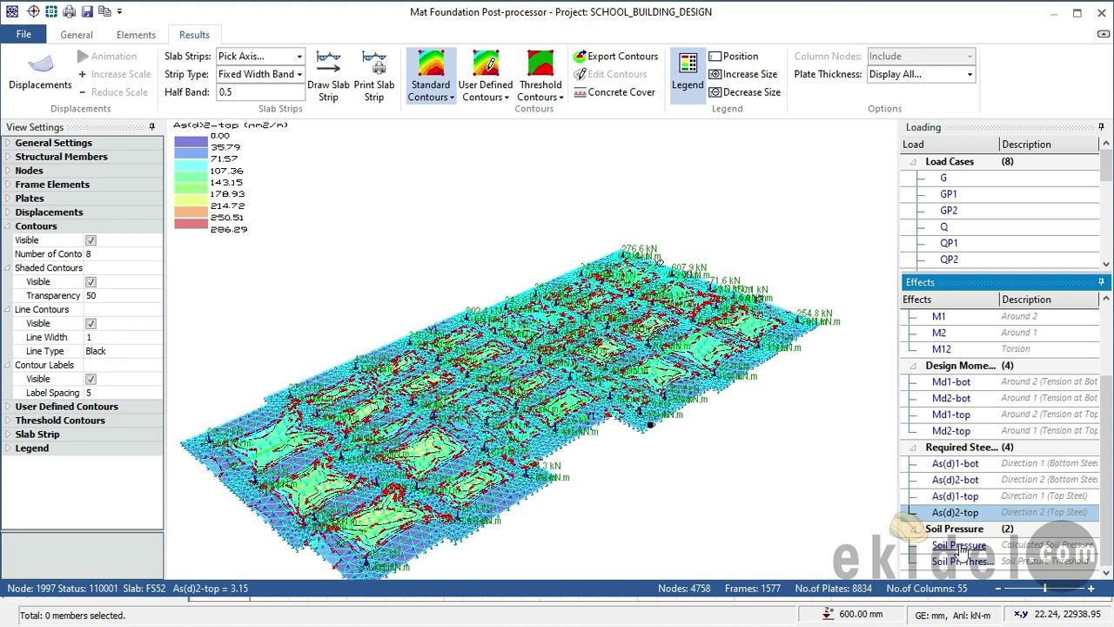
click(957, 545)
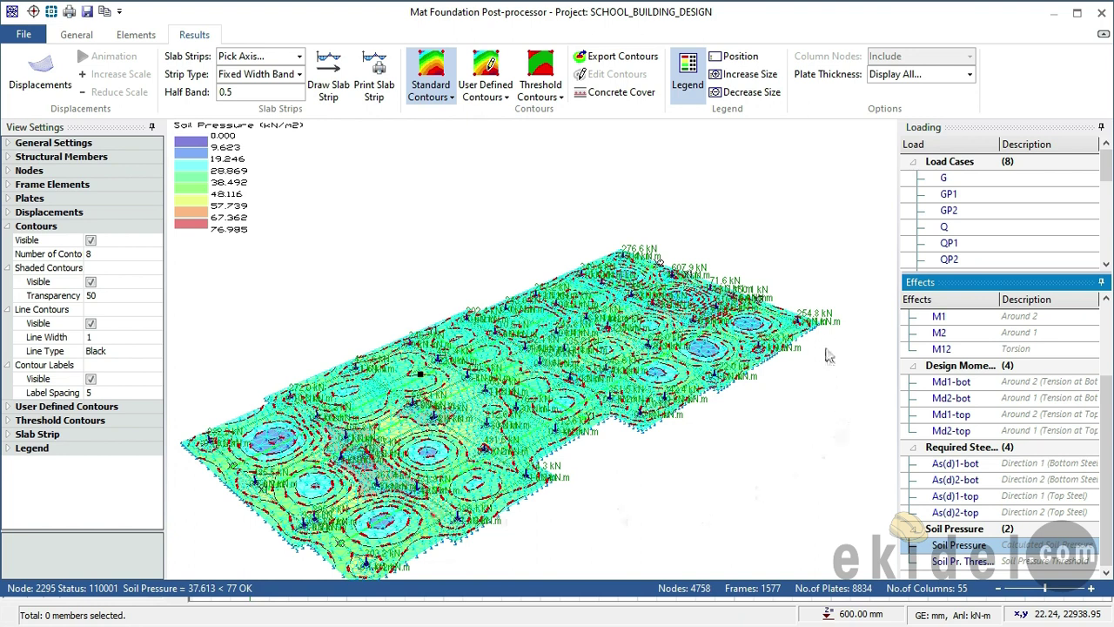
scroll(823, 331, up, 1)
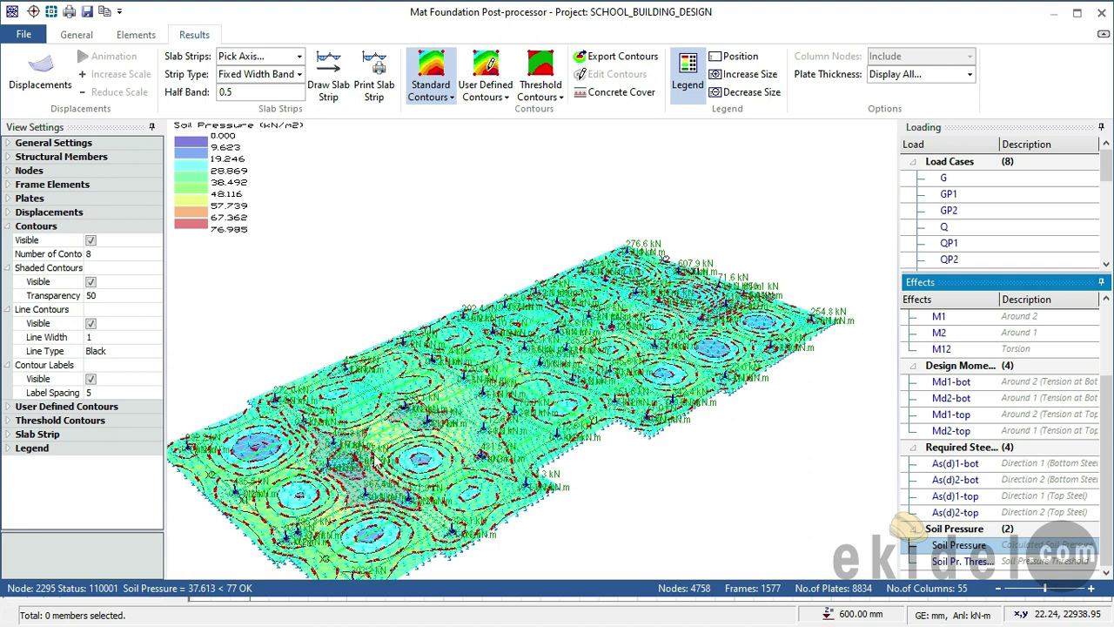
scroll(376, 428, up, 1)
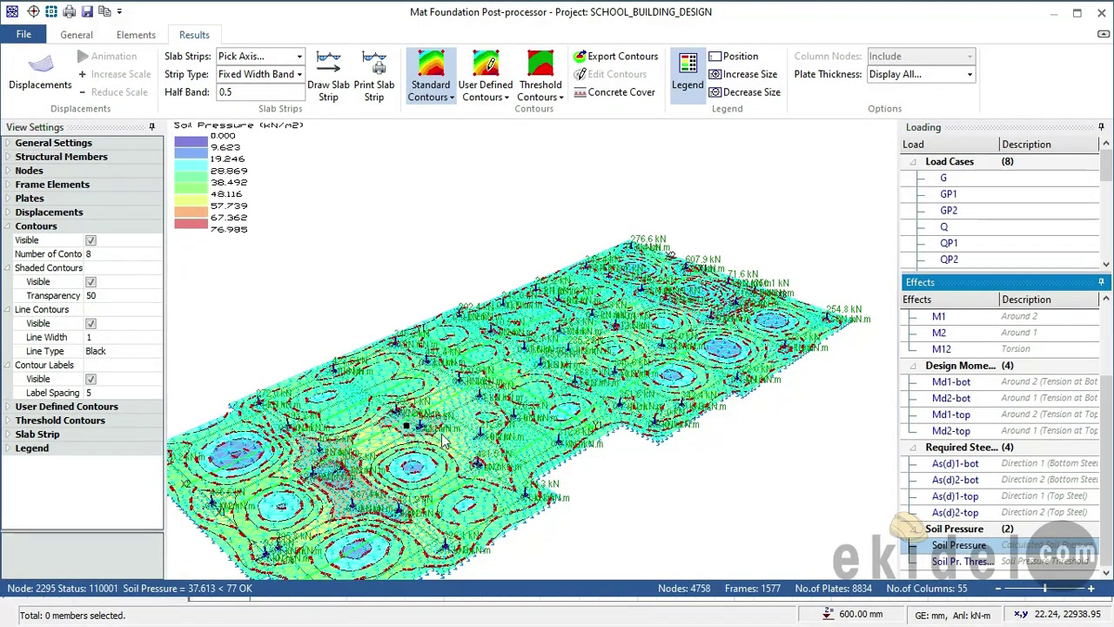
scroll(433, 437, up, 1)
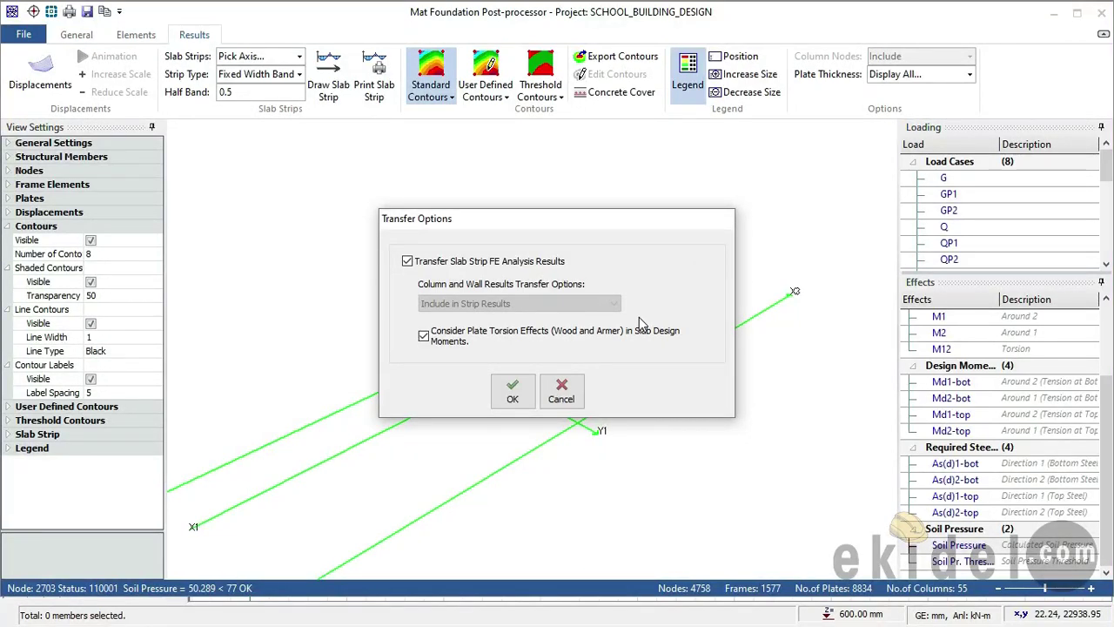
Transfer the slab strip FE results with plate torsion effects and the foundation beam results, and close the floor analysis
click(511, 393)
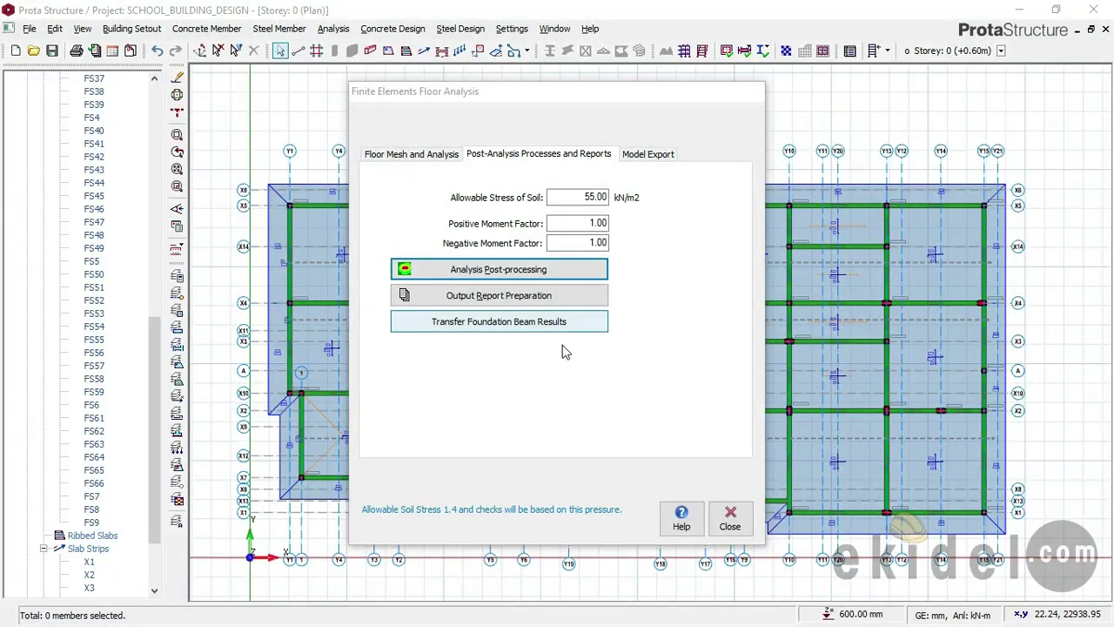
click(484, 329)
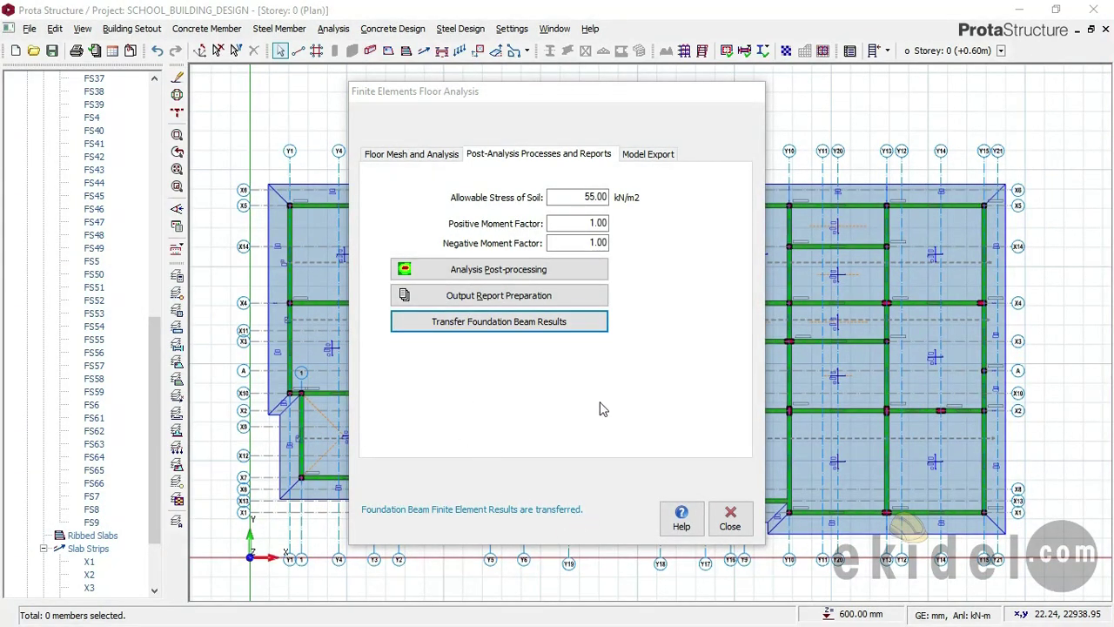
click(729, 520)
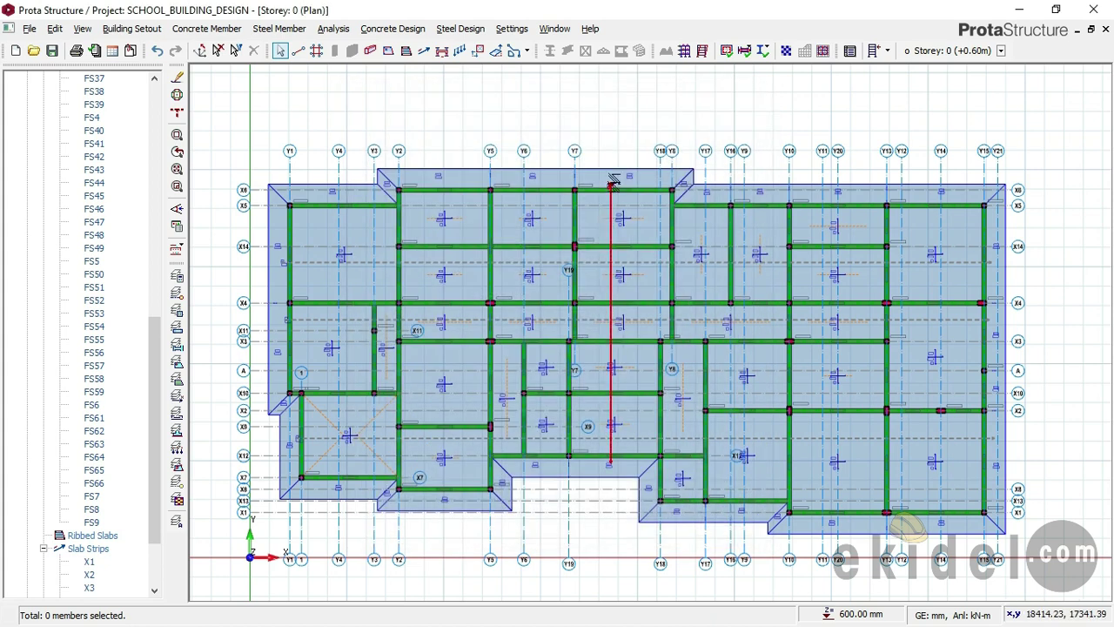
Update all steel bars along the slab strips on the Storey 0 plan
scroll(611, 187, up, 2)
scroll(611, 192, up, 1)
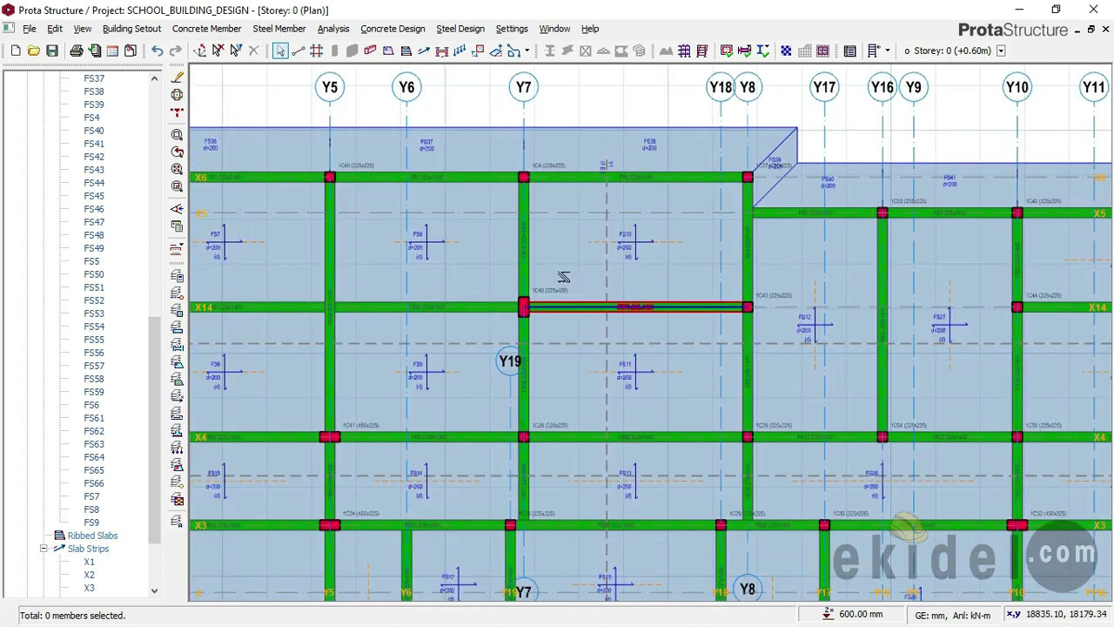
scroll(557, 265, down, 2)
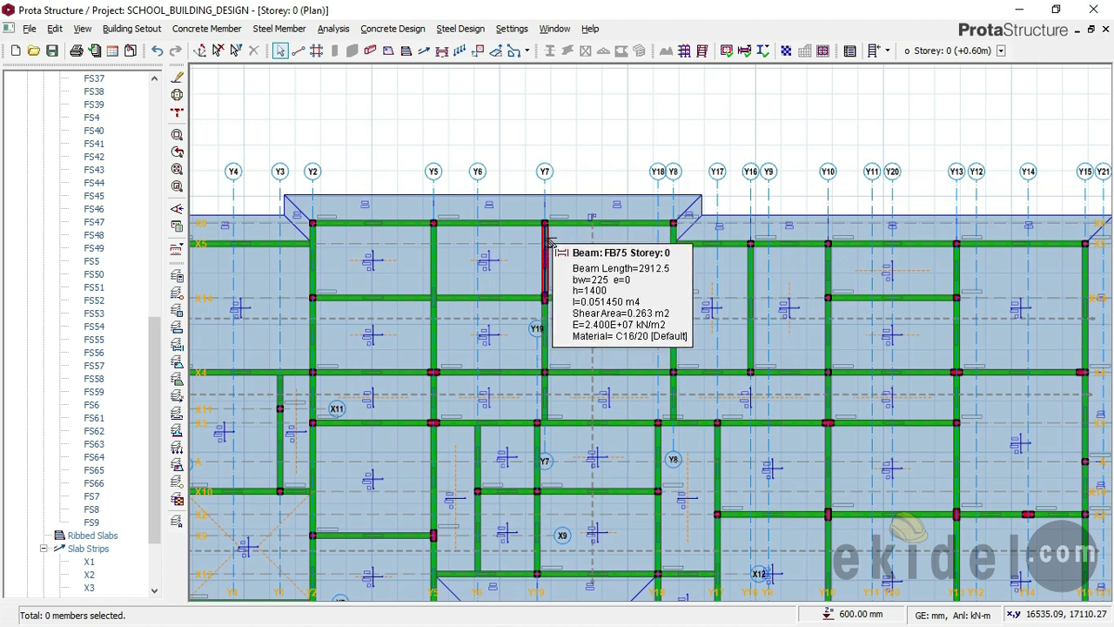
scroll(548, 242, down, 1)
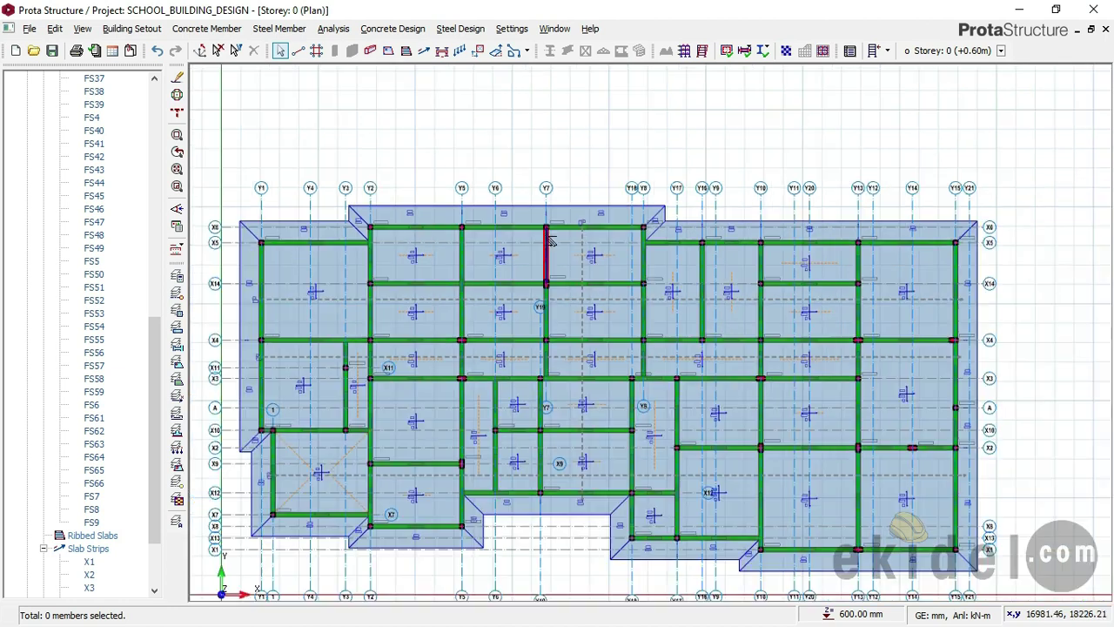
right_click(738, 128)
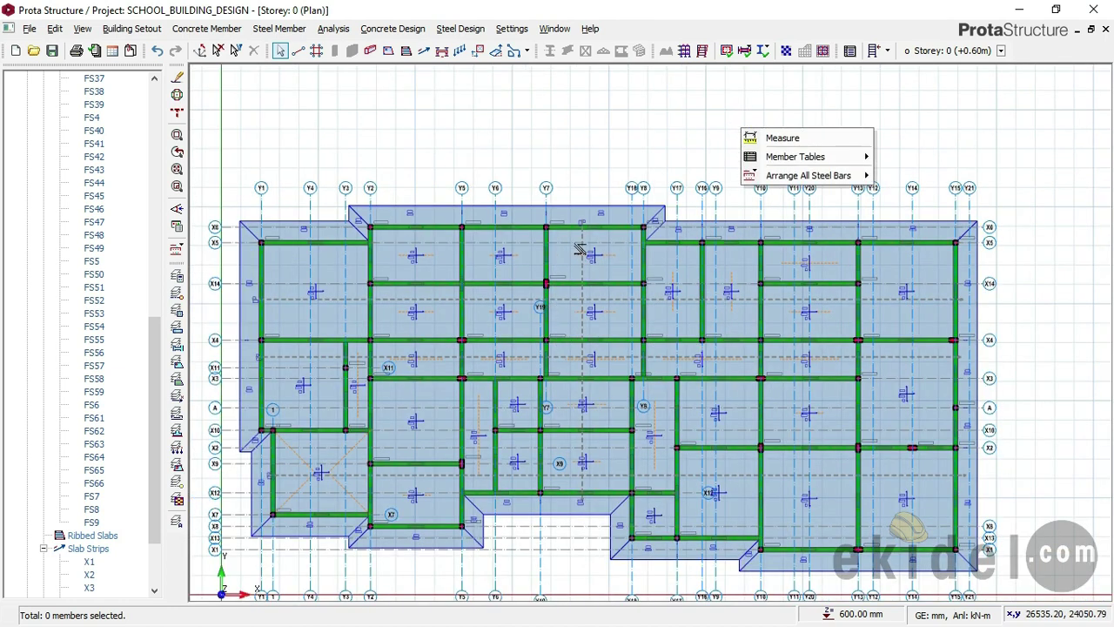
click(582, 365)
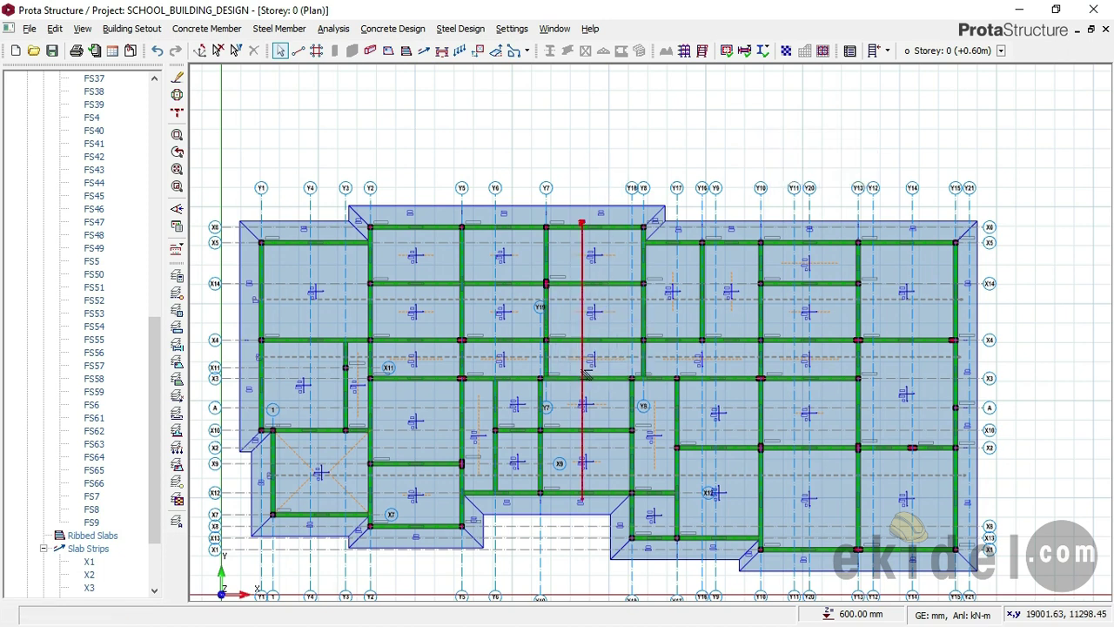
scroll(582, 366, up, 2)
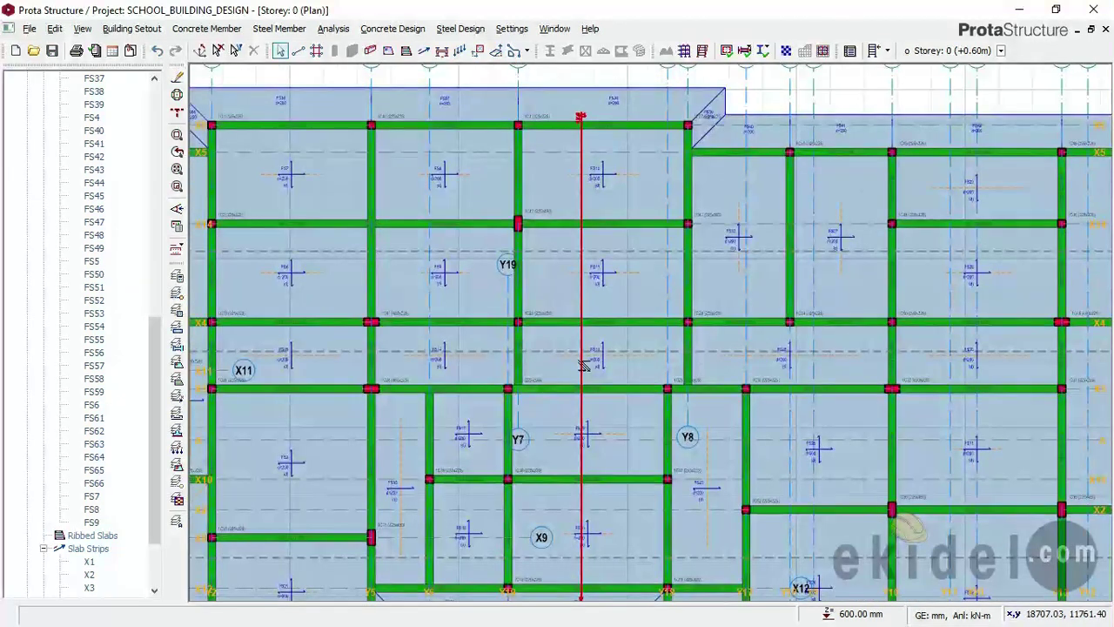
scroll(587, 361, down, 3)
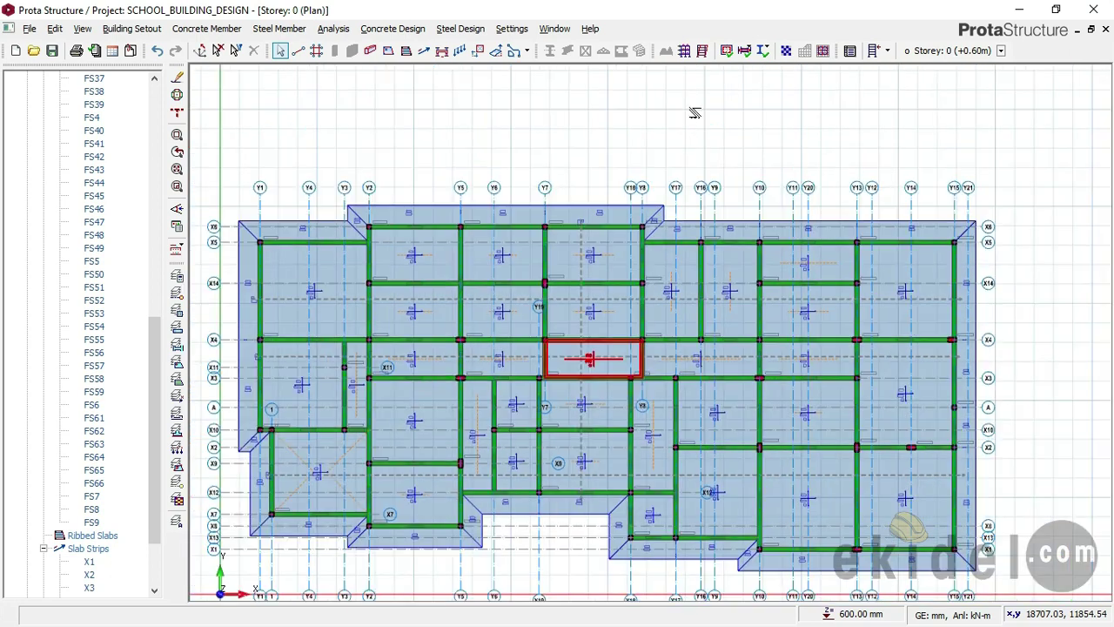
right_click(706, 114)
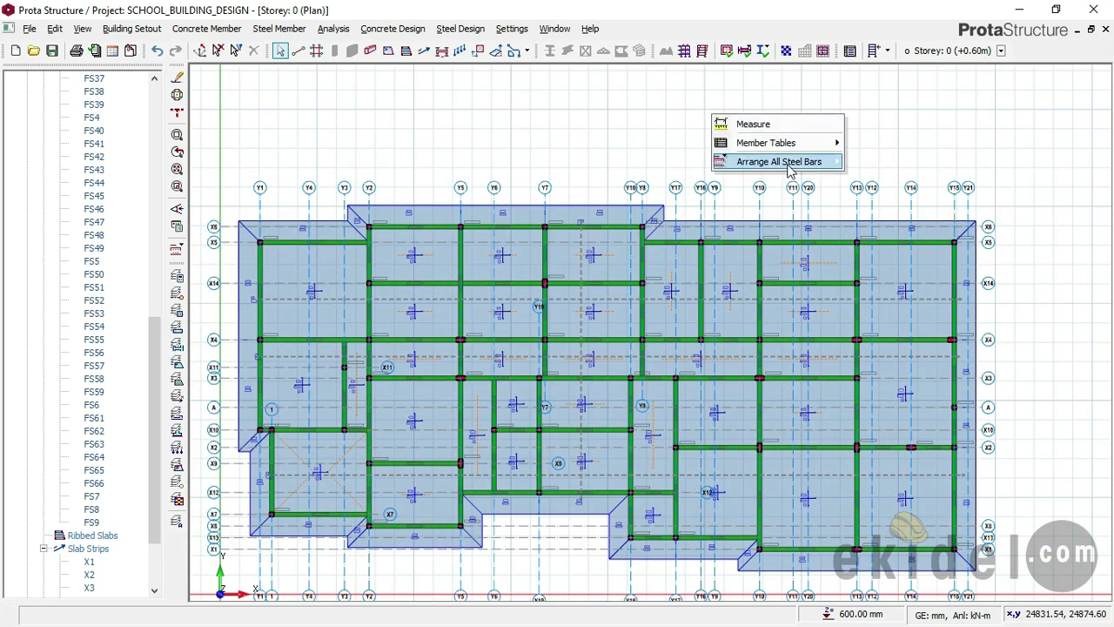
mouse_move(804, 168)
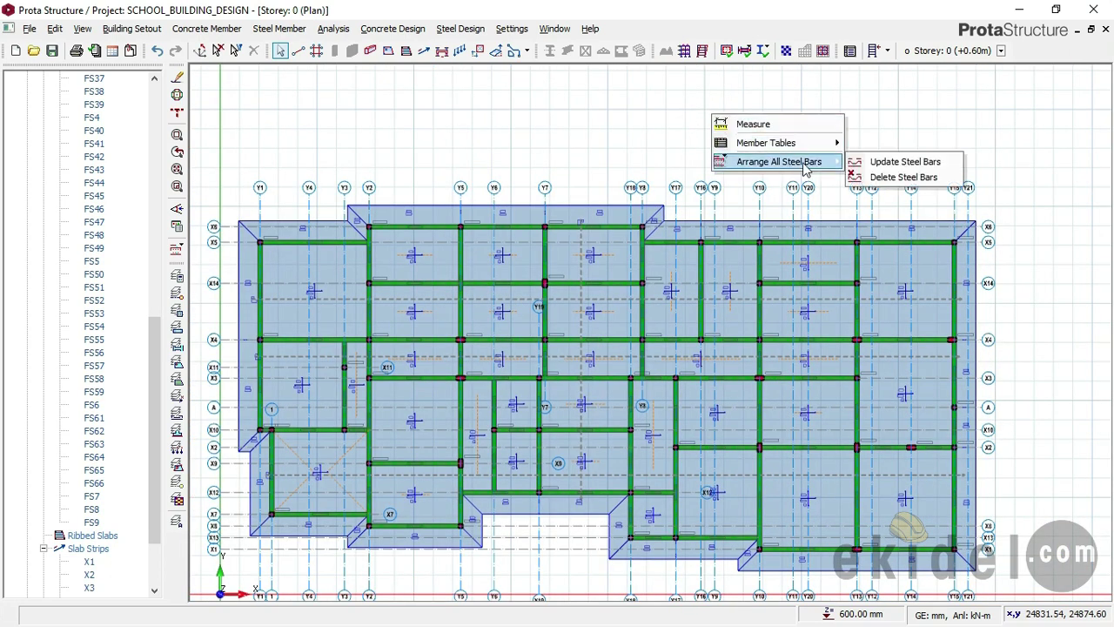
click(886, 163)
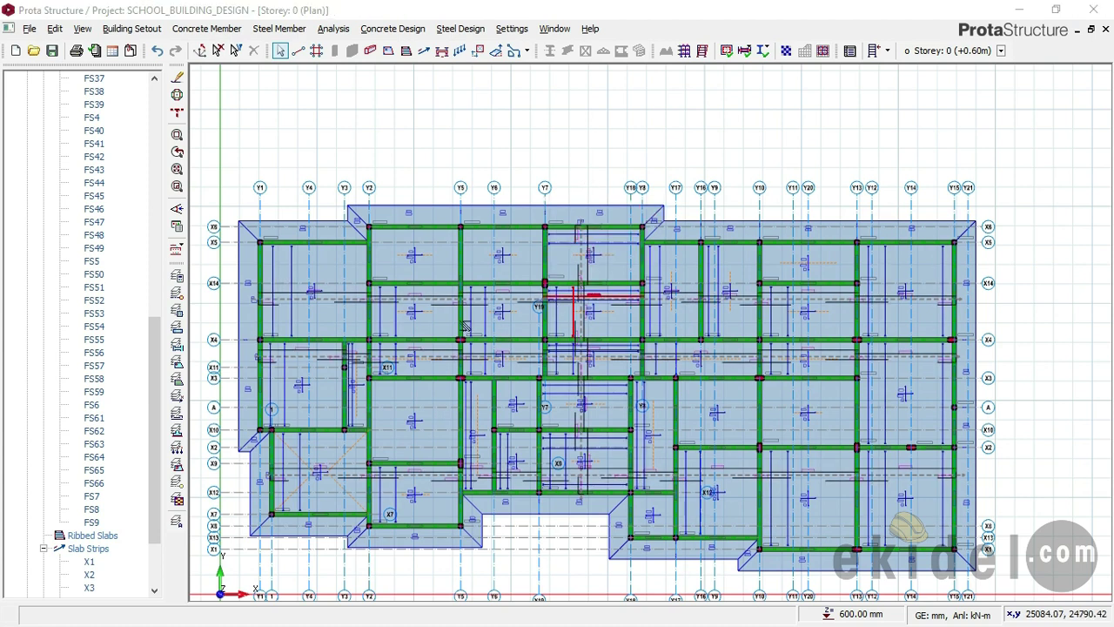
Examine the steel bar and its label in slab FS5
scroll(287, 305, up, 4)
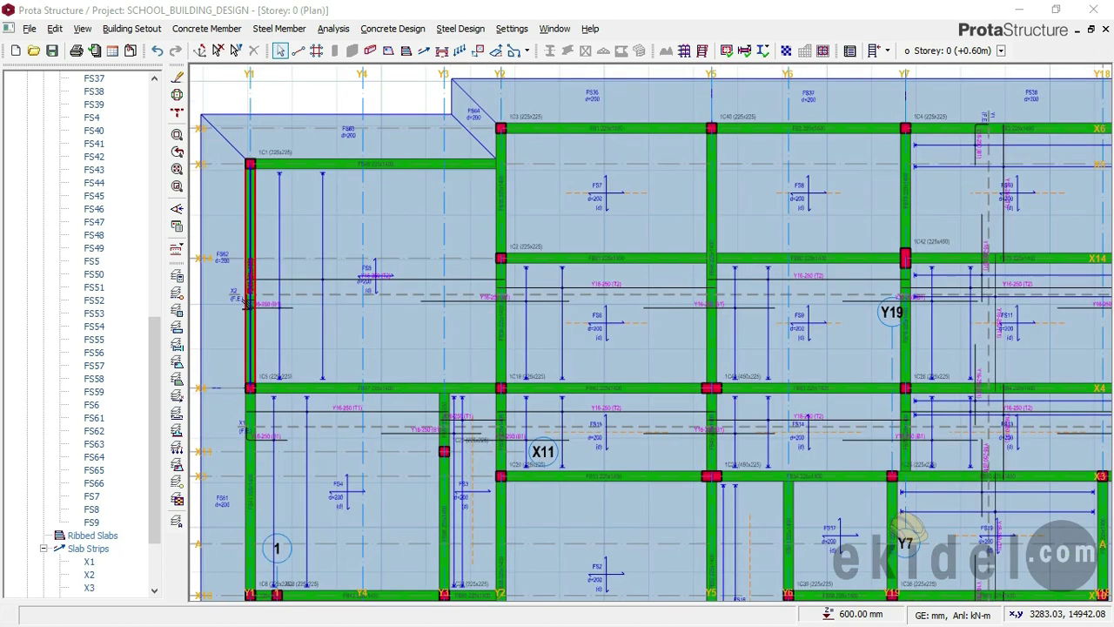
scroll(409, 266, up, 2)
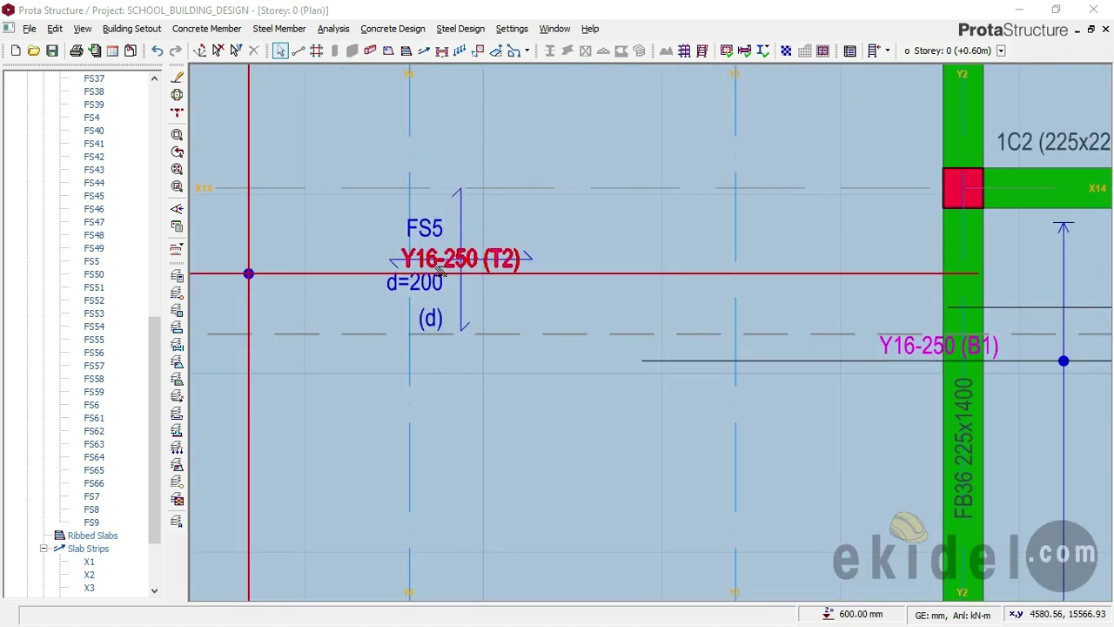
click(408, 267)
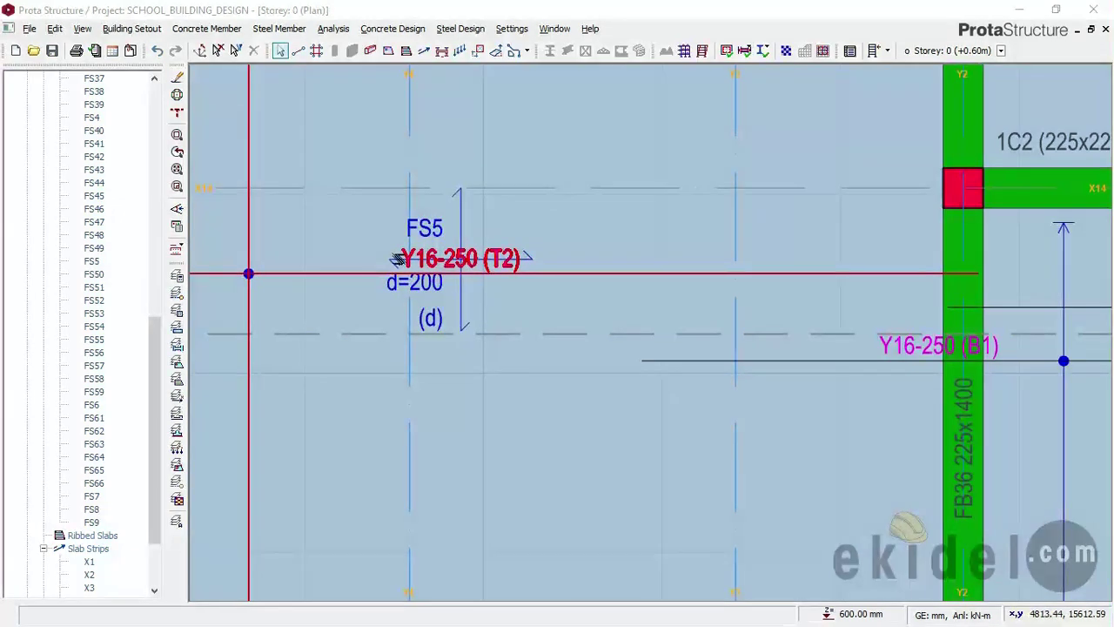
scroll(429, 254, down, 2)
scroll(432, 250, down, 2)
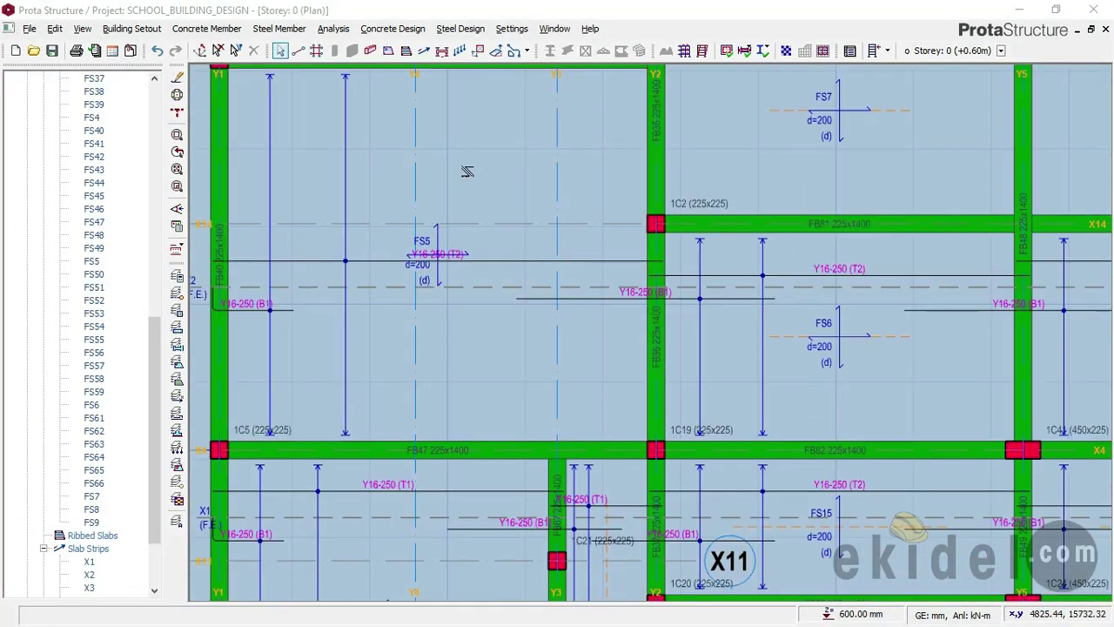
scroll(435, 398, down, 3)
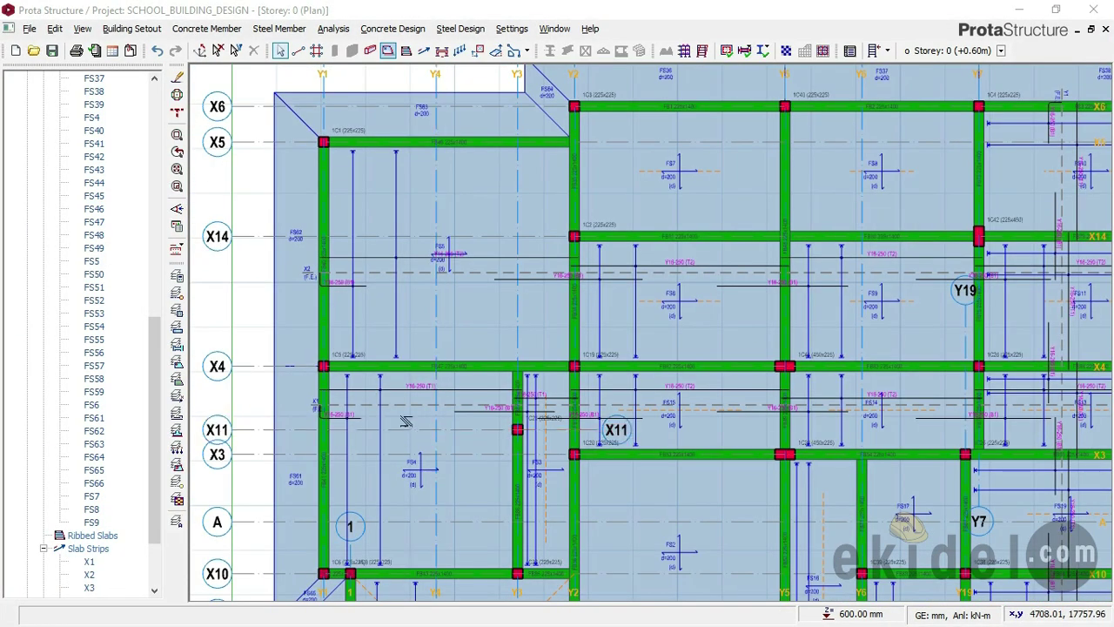
scroll(435, 419, up, 3)
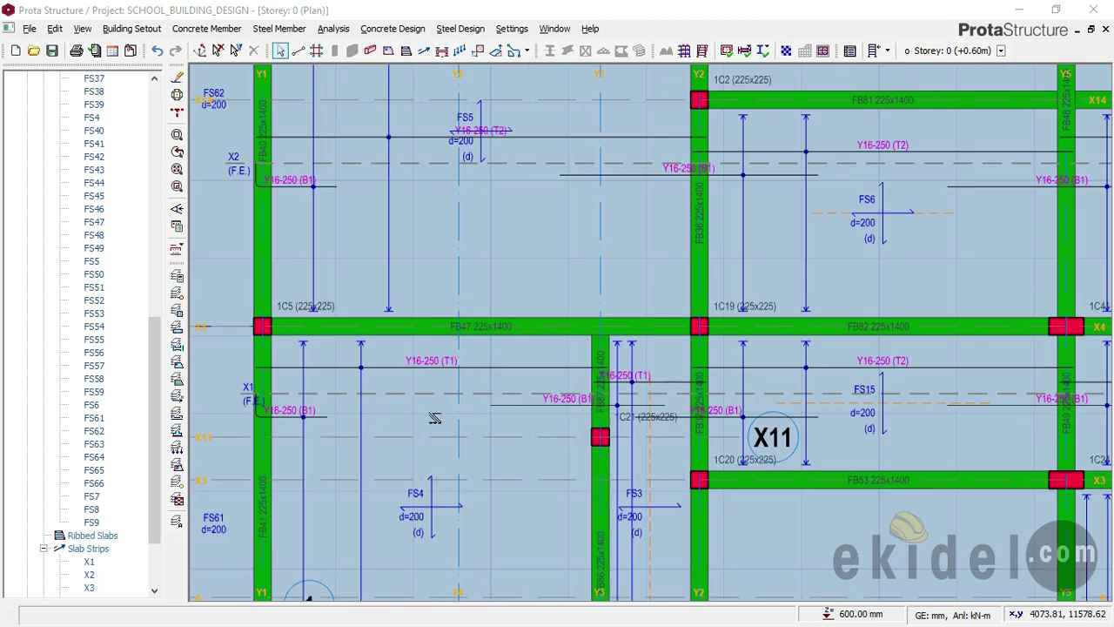
click(335, 29)
key(Escape)
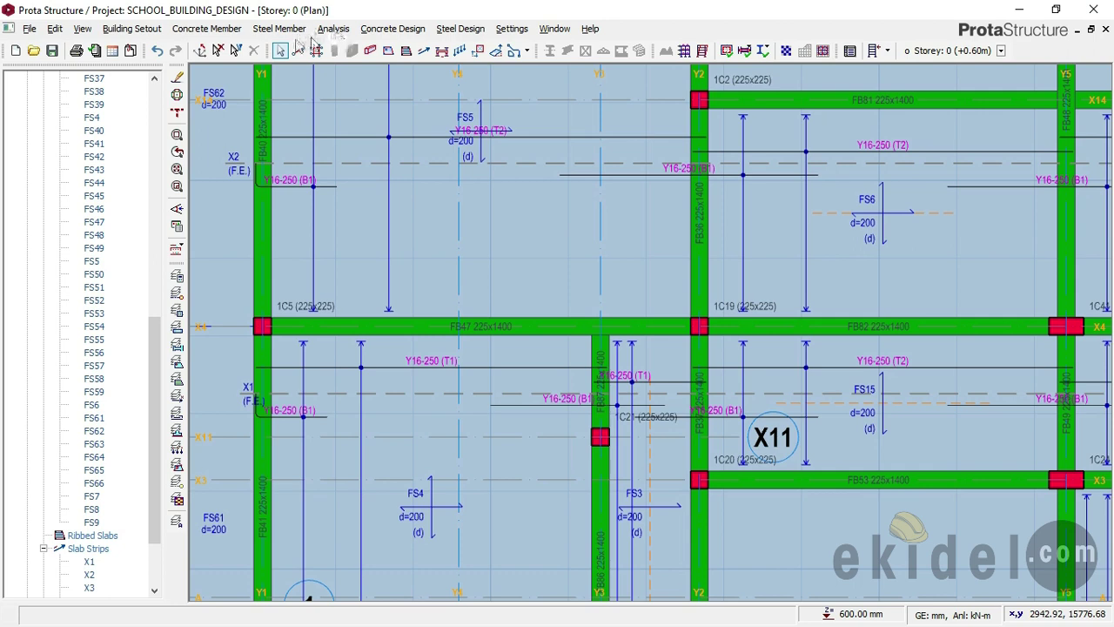
Open the foundation floor's material settings in Building Analysis and bring up the rebar diameter table for the foundations
click(334, 29)
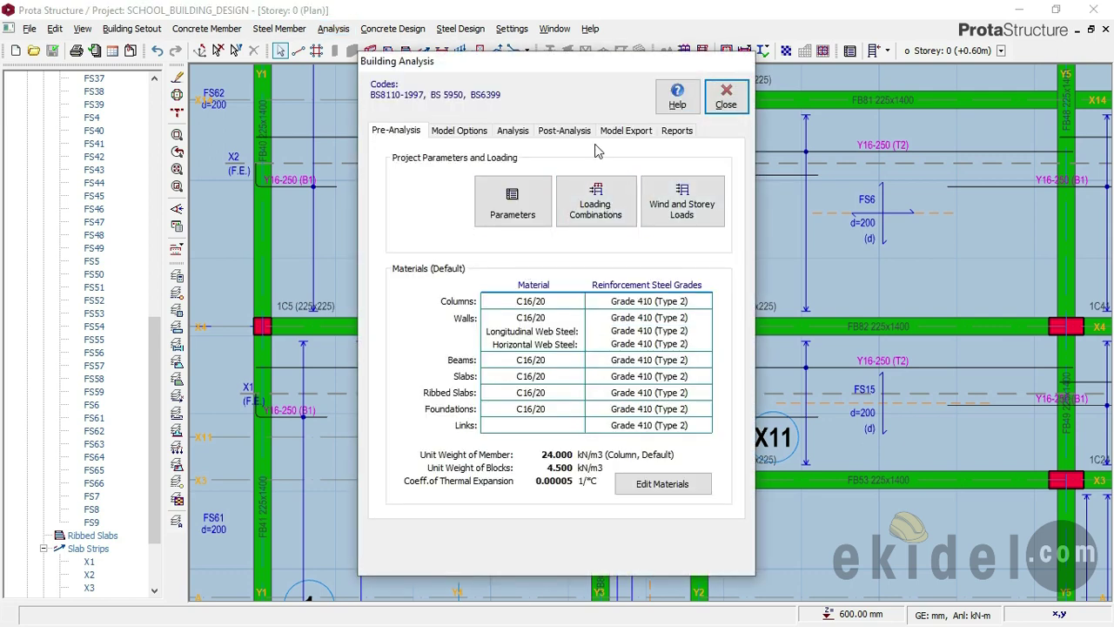
click(513, 132)
click(460, 131)
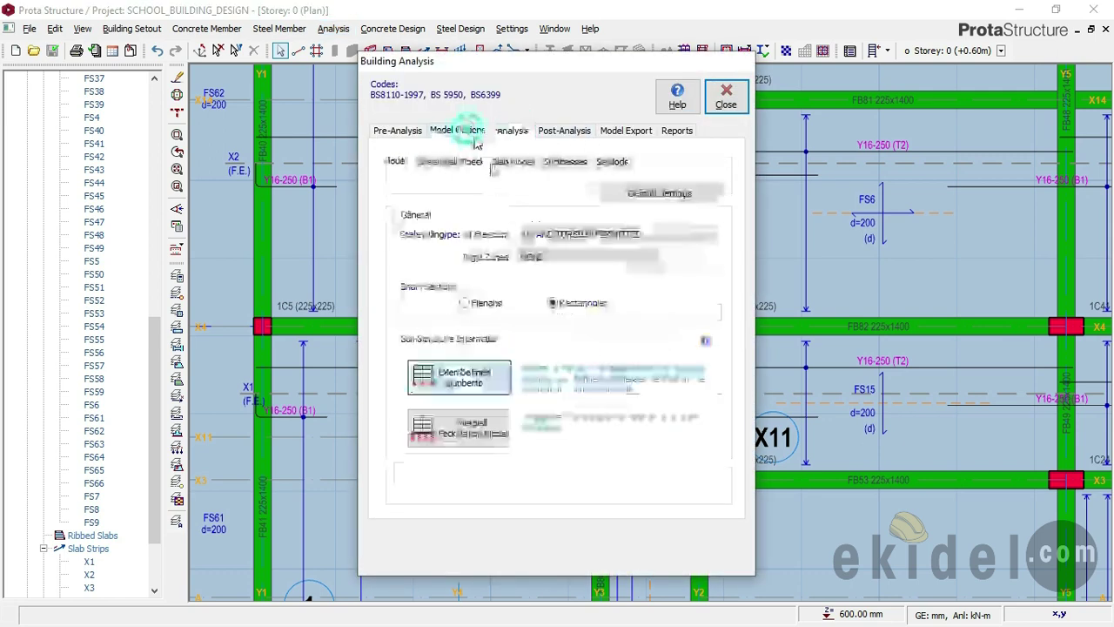
click(398, 133)
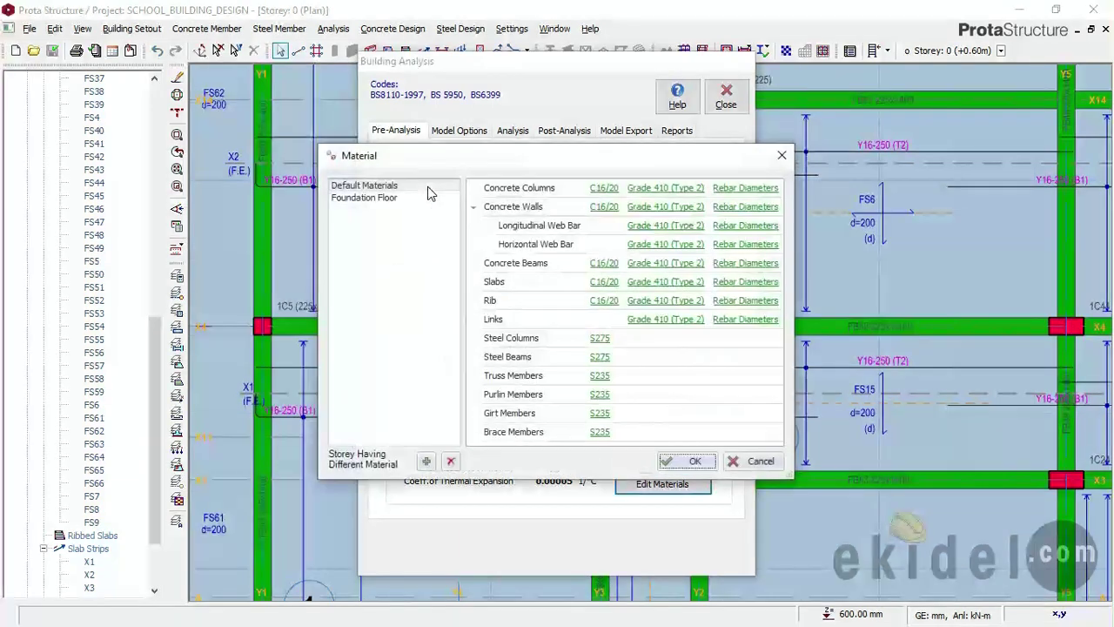
click(373, 198)
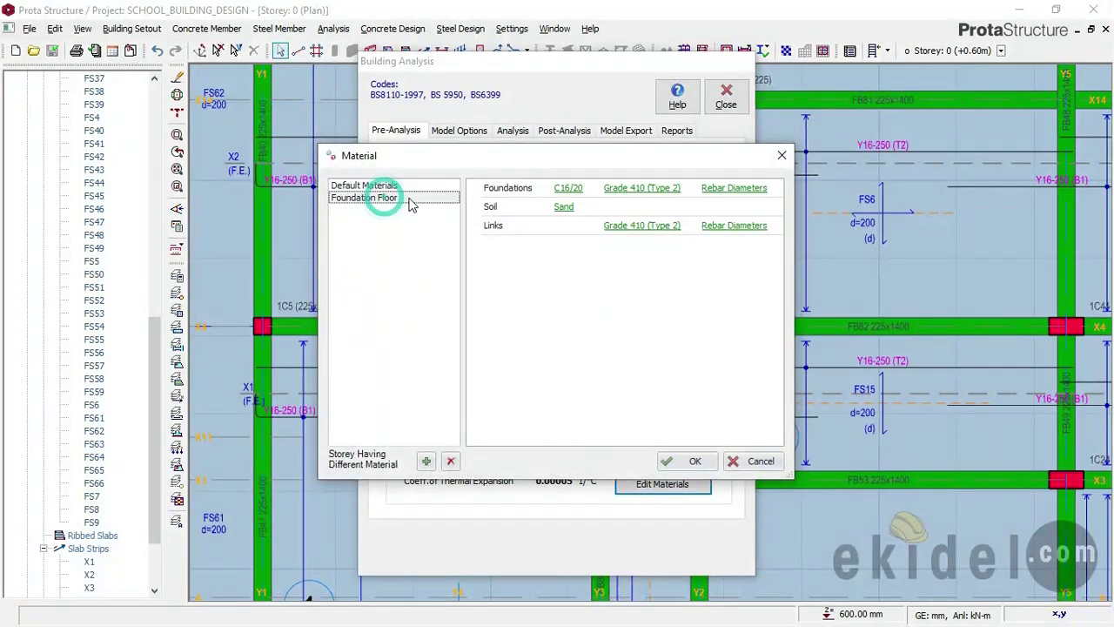
click(750, 190)
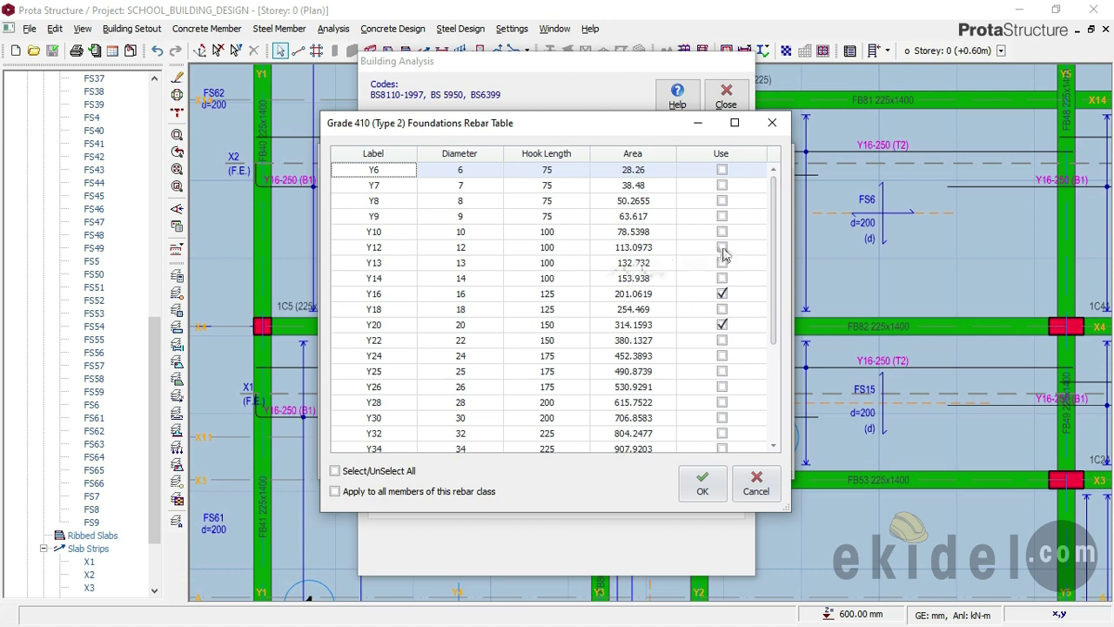
Enable the Y12 bar for Grade 410 (Type 2) foundation rebar, save the material settings and close the building analysis
click(721, 248)
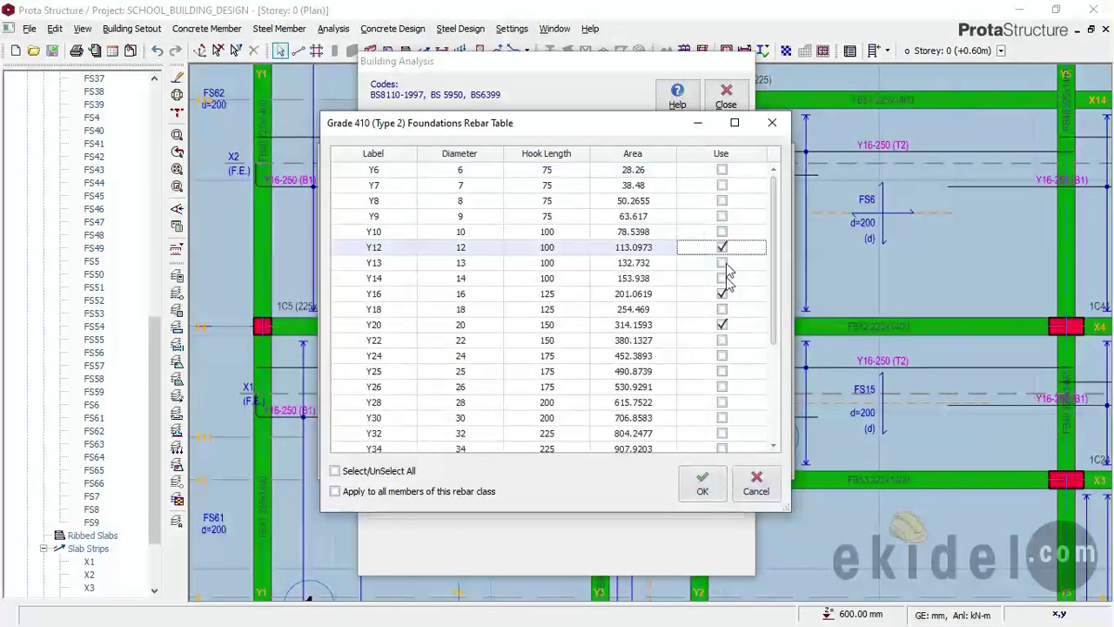
click(704, 484)
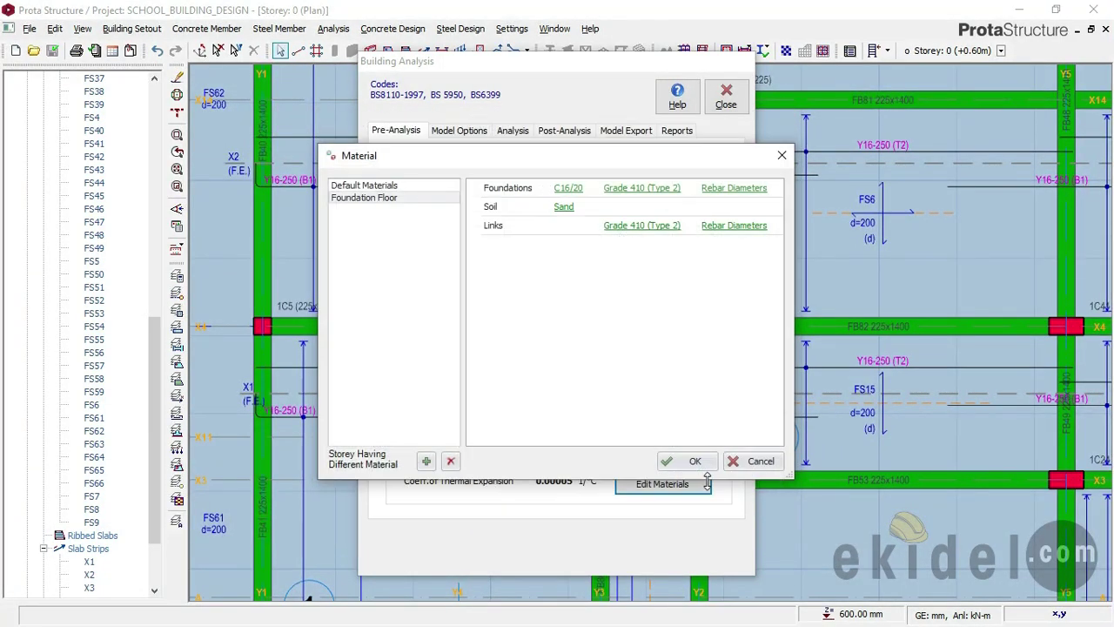
click(695, 464)
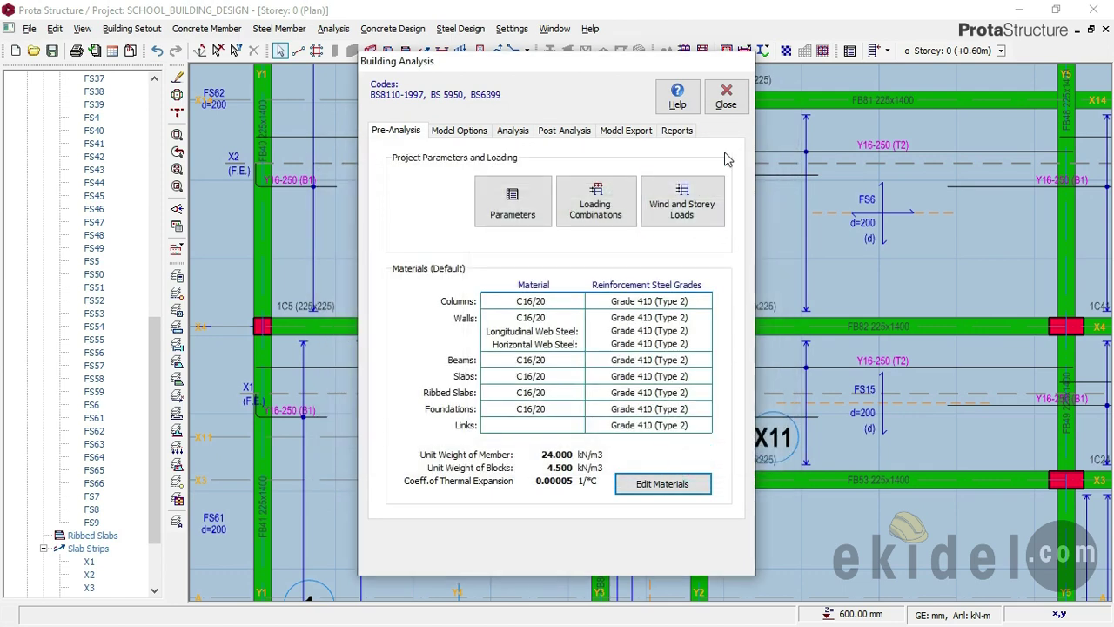
click(725, 98)
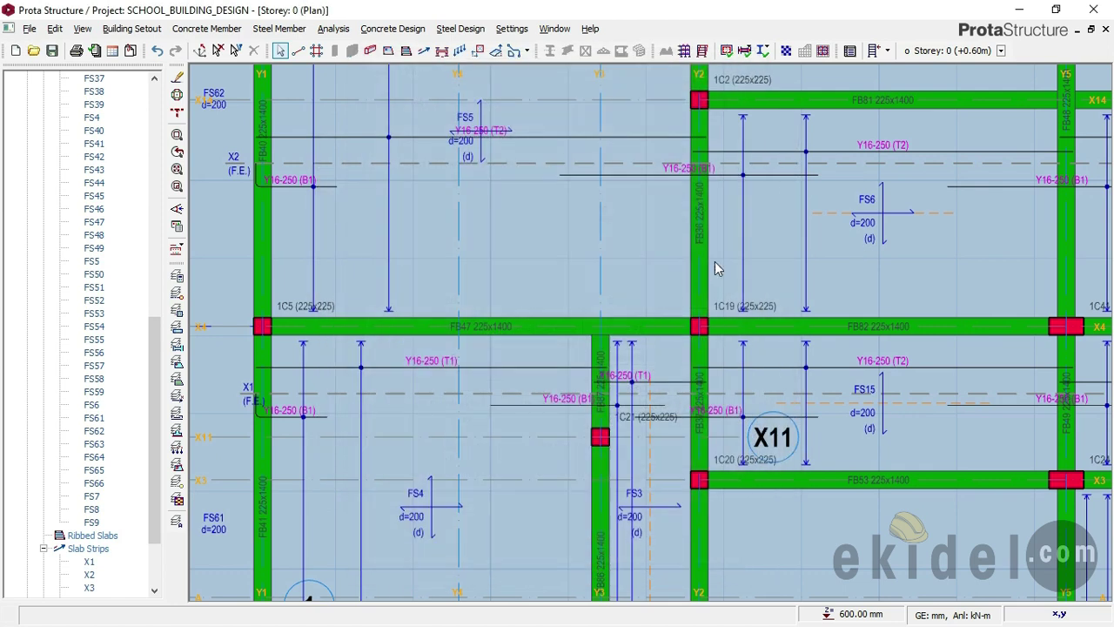
Update all slab steel bars on the Storey 0 foundation plan
scroll(716, 267, down, 4)
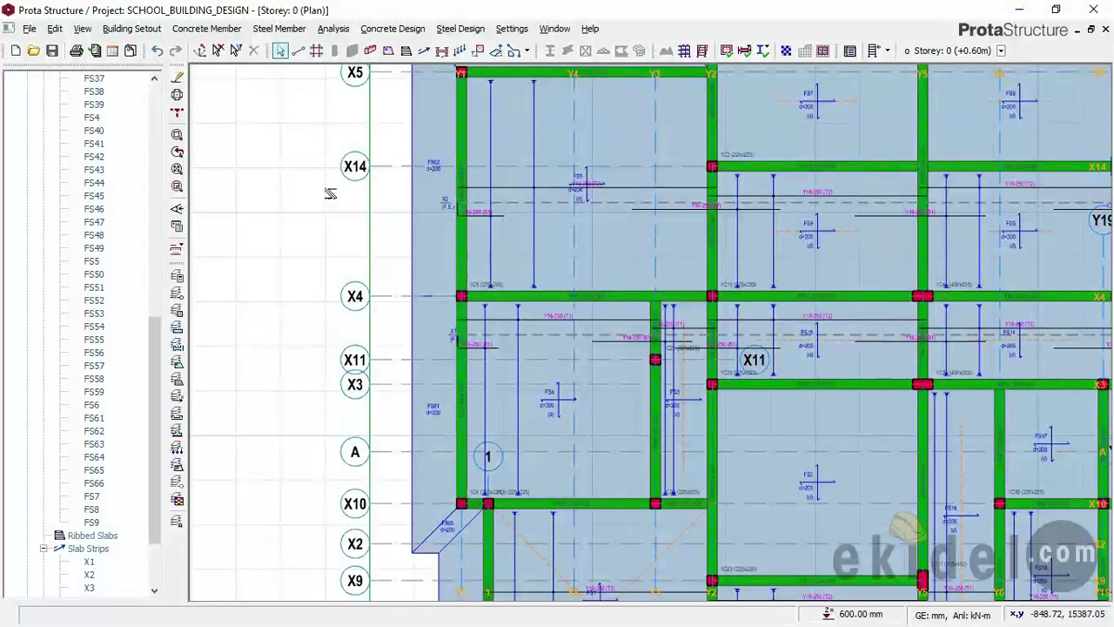
right_click(333, 194)
mouse_move(430, 241)
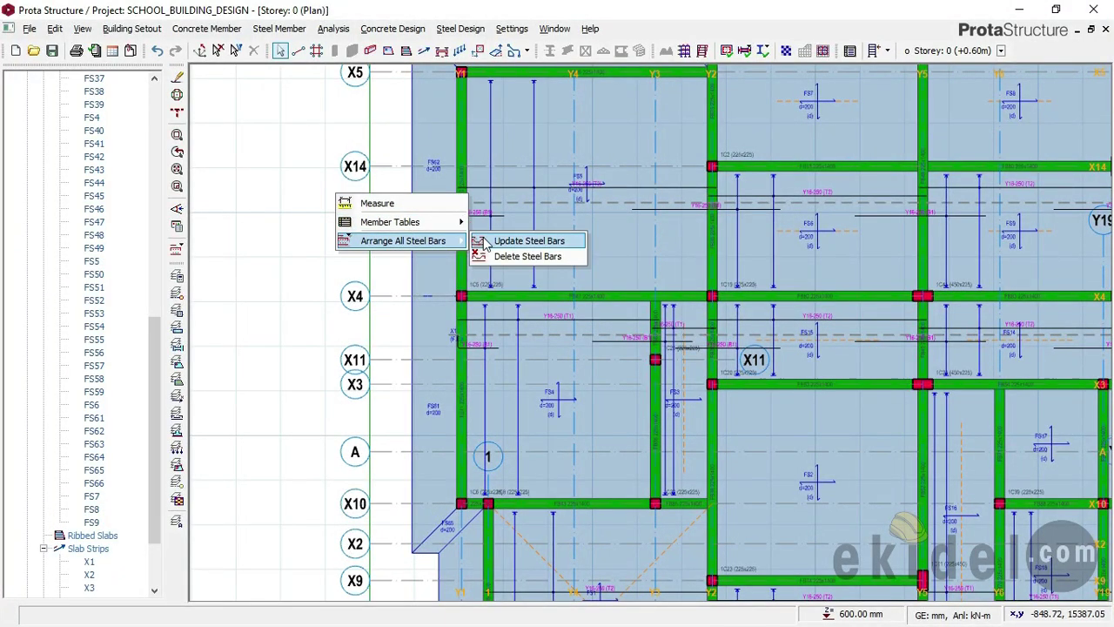
click(522, 241)
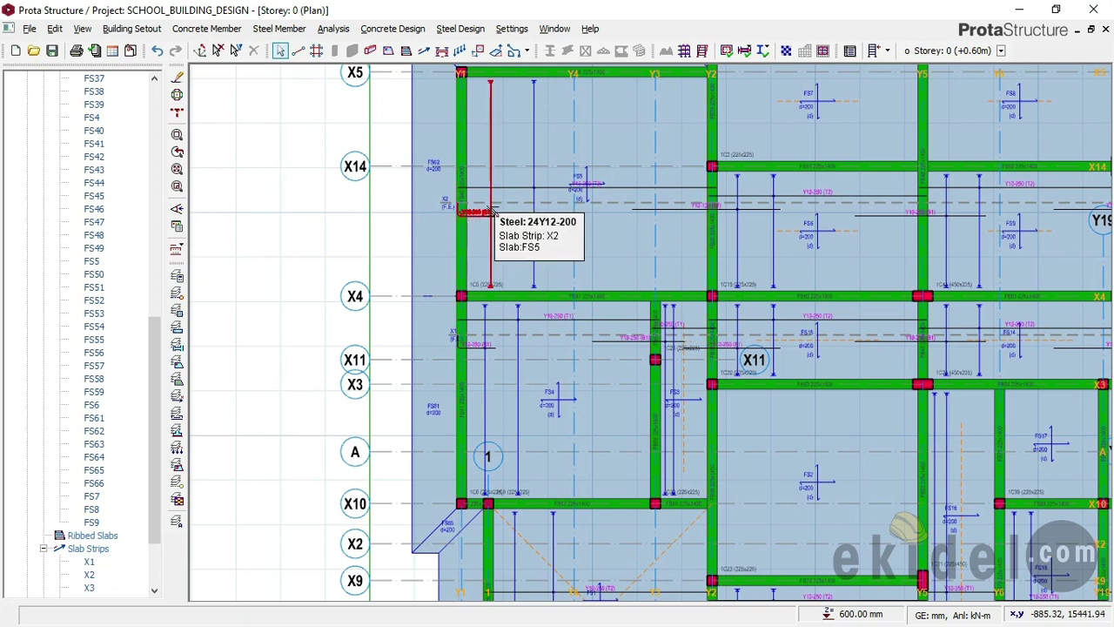
Examine the bar sizes and spacings in slab FS5 along slab strip X2, including the support bars at both edges
scroll(466, 209, up, 2)
scroll(463, 206, up, 1)
scroll(422, 250, up, 1)
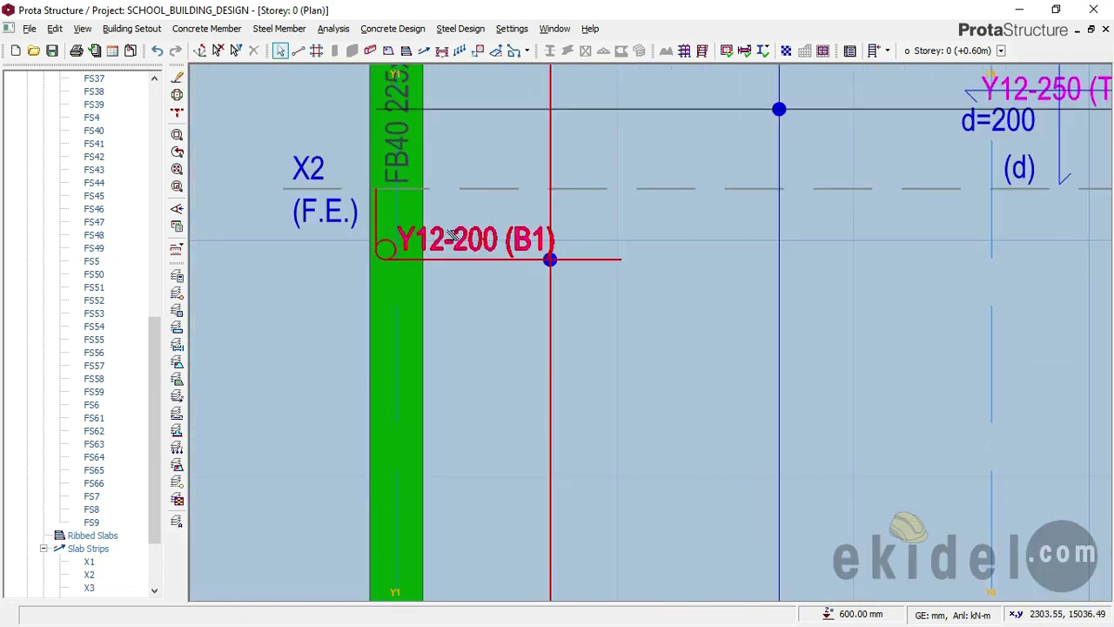
scroll(423, 253, up, 1)
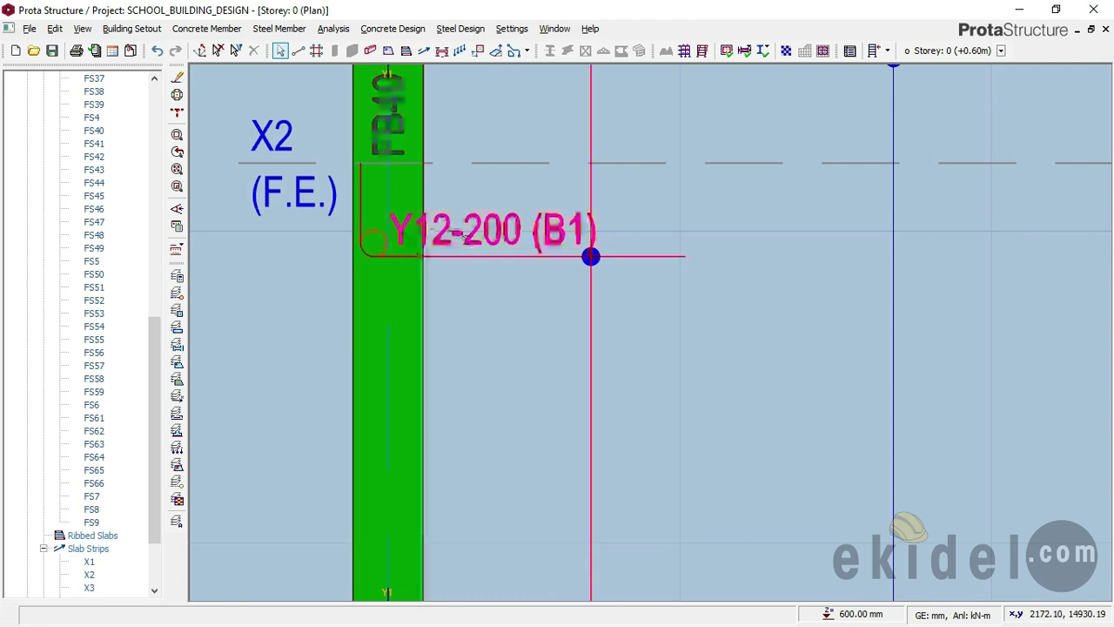
scroll(331, 253, down, 1)
scroll(478, 179, down, 3)
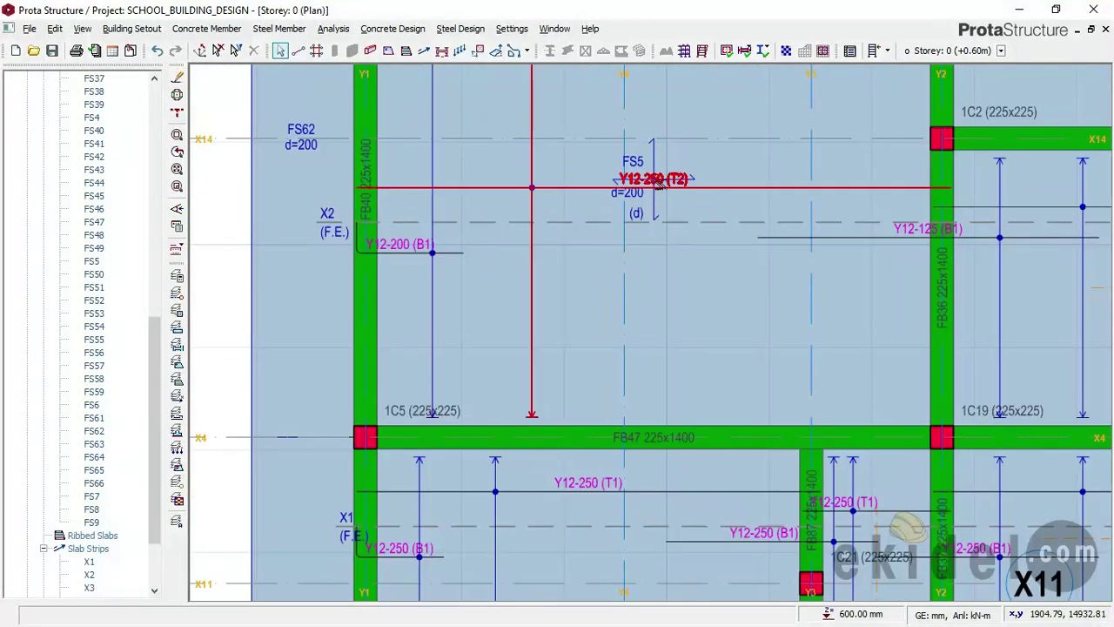
scroll(435, 187, up, 2)
scroll(361, 205, down, 1)
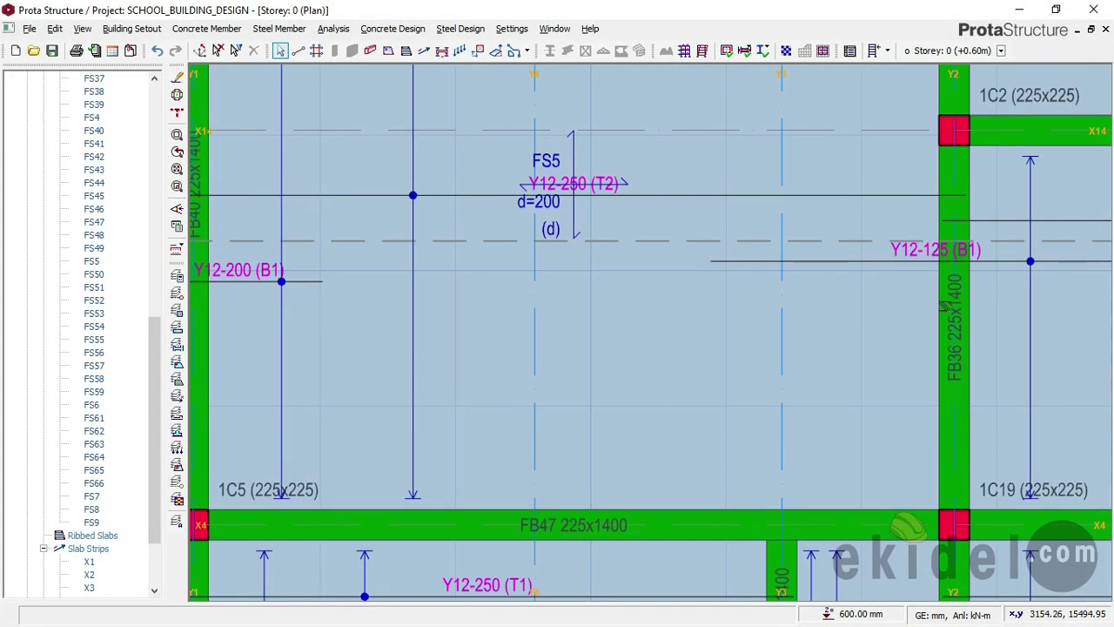
scroll(375, 218, down, 1)
scroll(792, 256, up, 1)
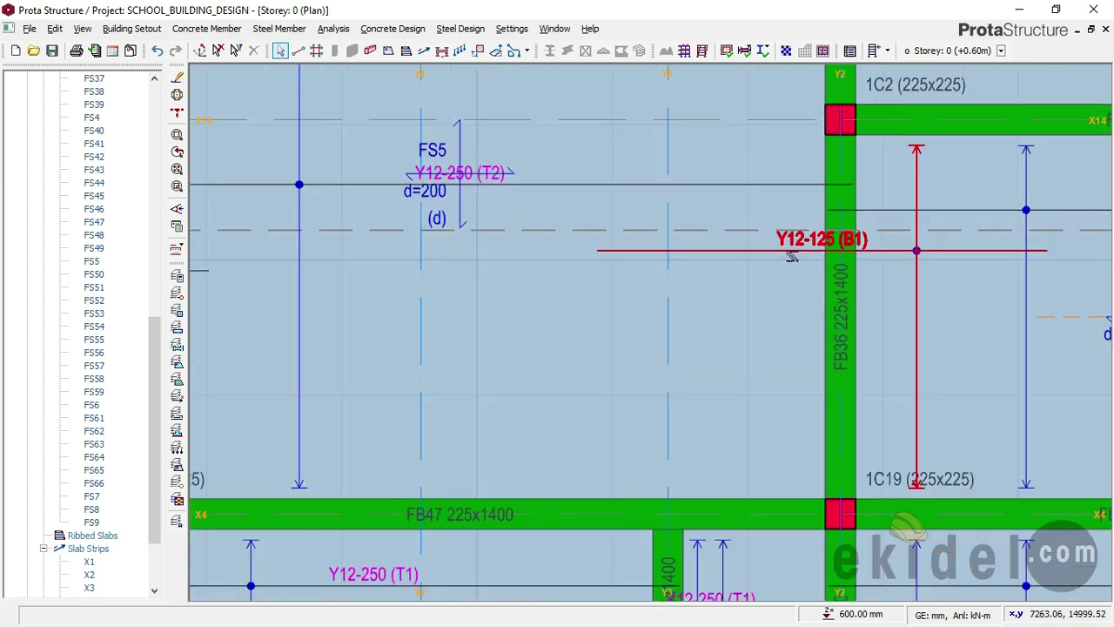
scroll(791, 255, up, 1)
scroll(833, 263, down, 1)
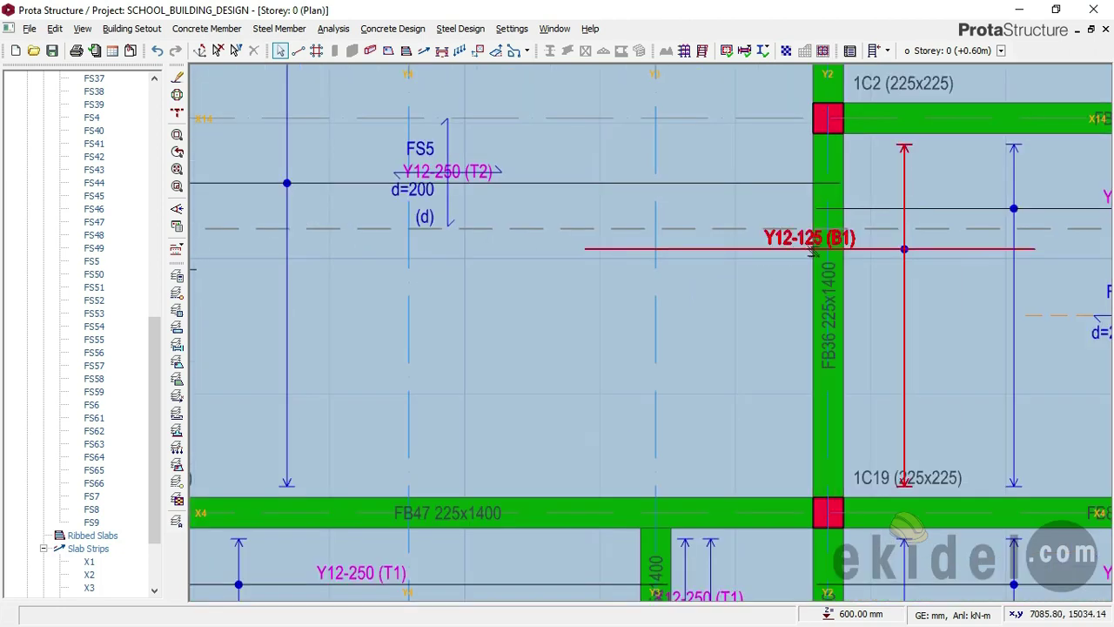
scroll(857, 268, up, 2)
scroll(719, 251, down, 2)
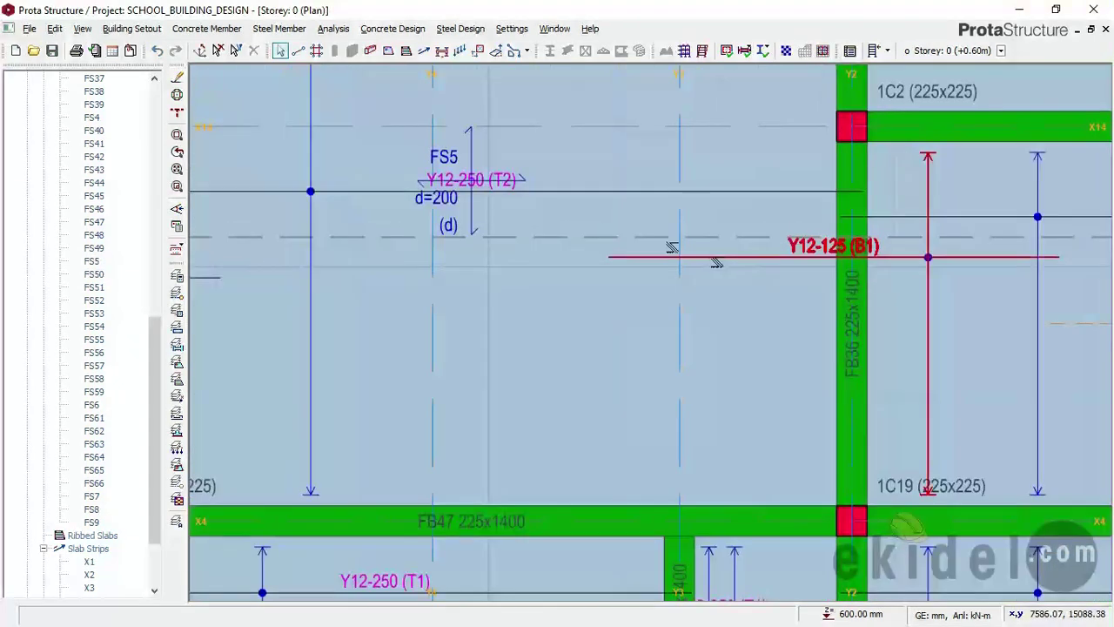
scroll(522, 213, up, 1)
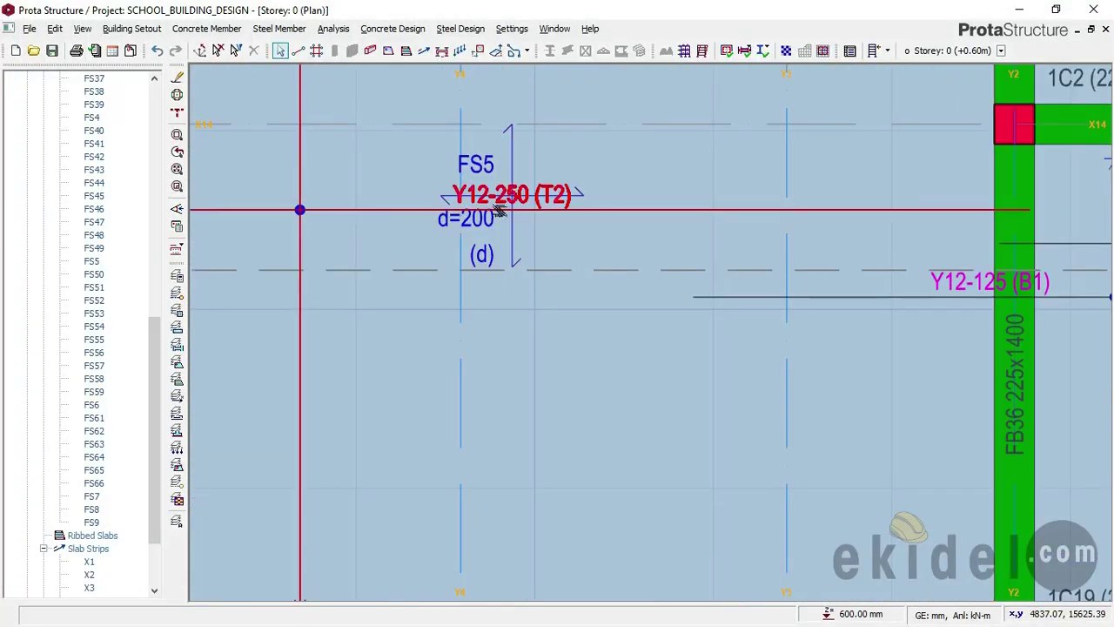
scroll(504, 204, down, 2)
scroll(525, 185, up, 1)
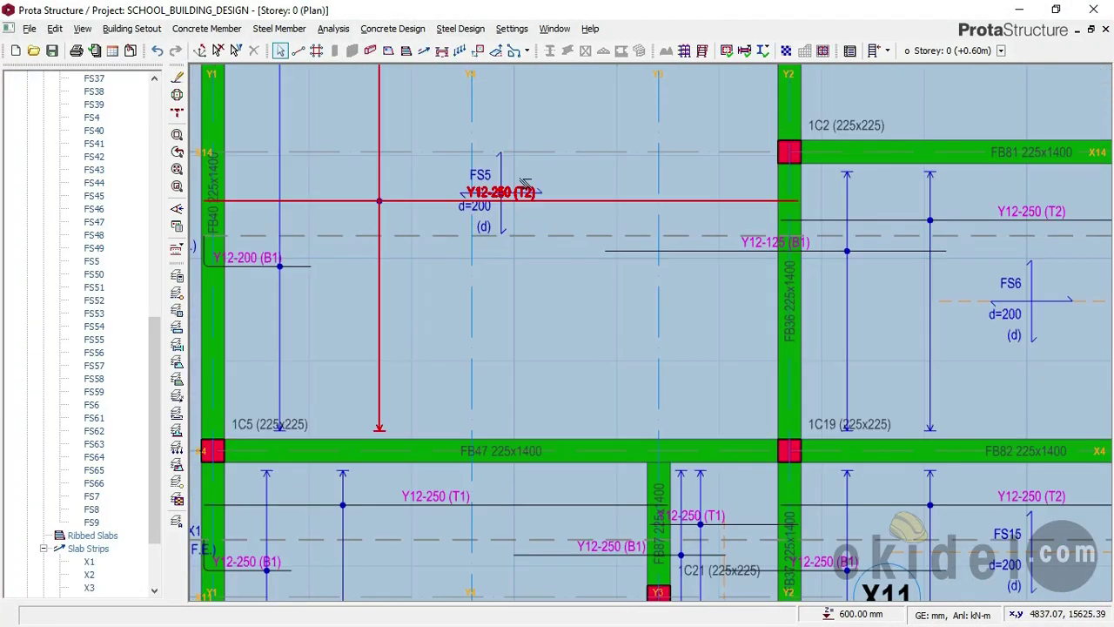
scroll(525, 187, down, 2)
scroll(611, 411, up, 1)
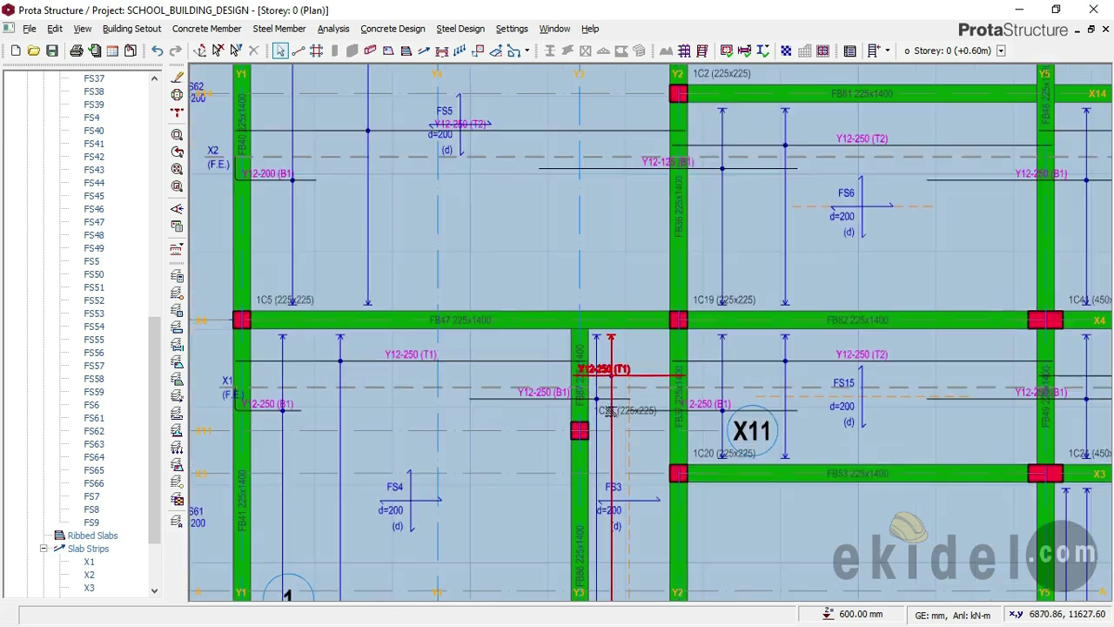
Examine the top and bottom bar labels in slabs FS3, FS15 and FS14 along slab strip X1
scroll(611, 410, up, 1)
scroll(640, 398, up, 1)
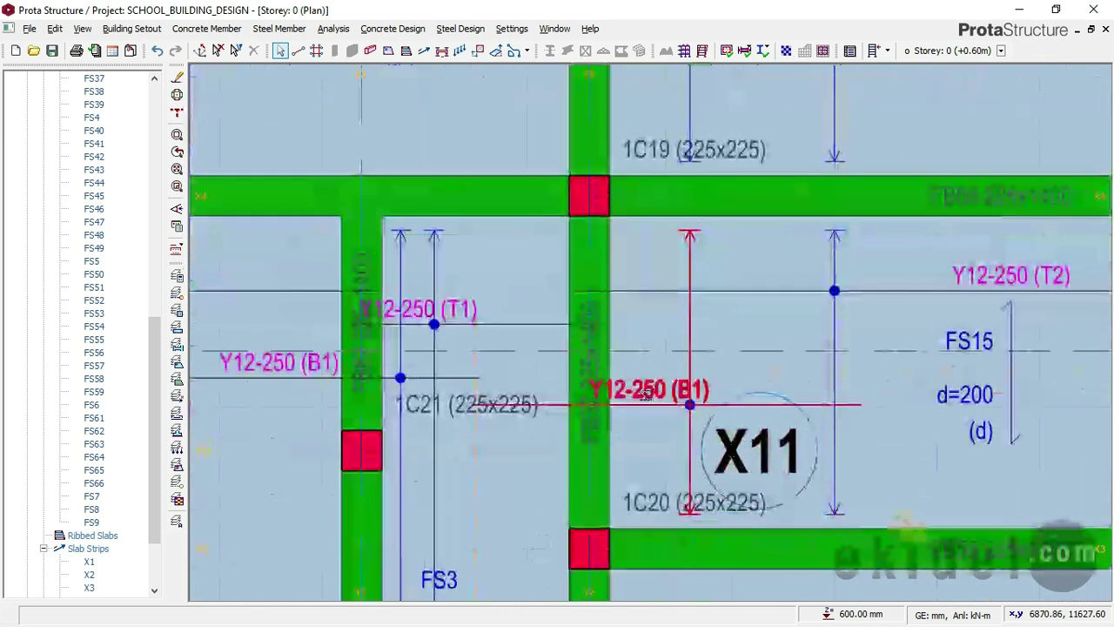
scroll(645, 393, down, 3)
scroll(829, 324, up, 1)
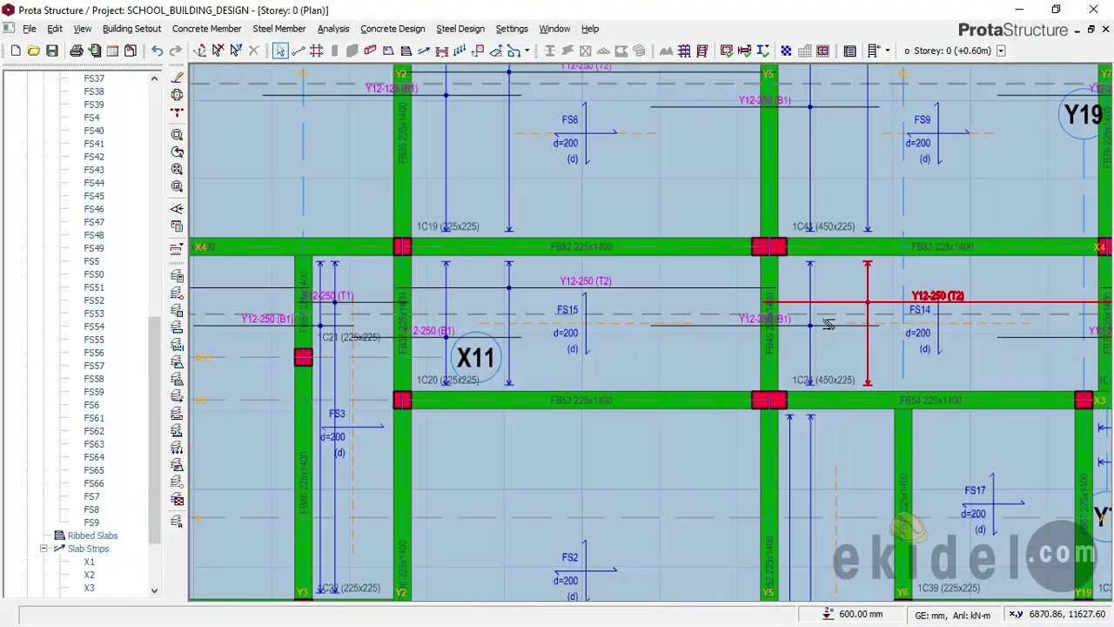
scroll(828, 324, up, 3)
scroll(539, 340, down, 4)
scroll(963, 335, up, 2)
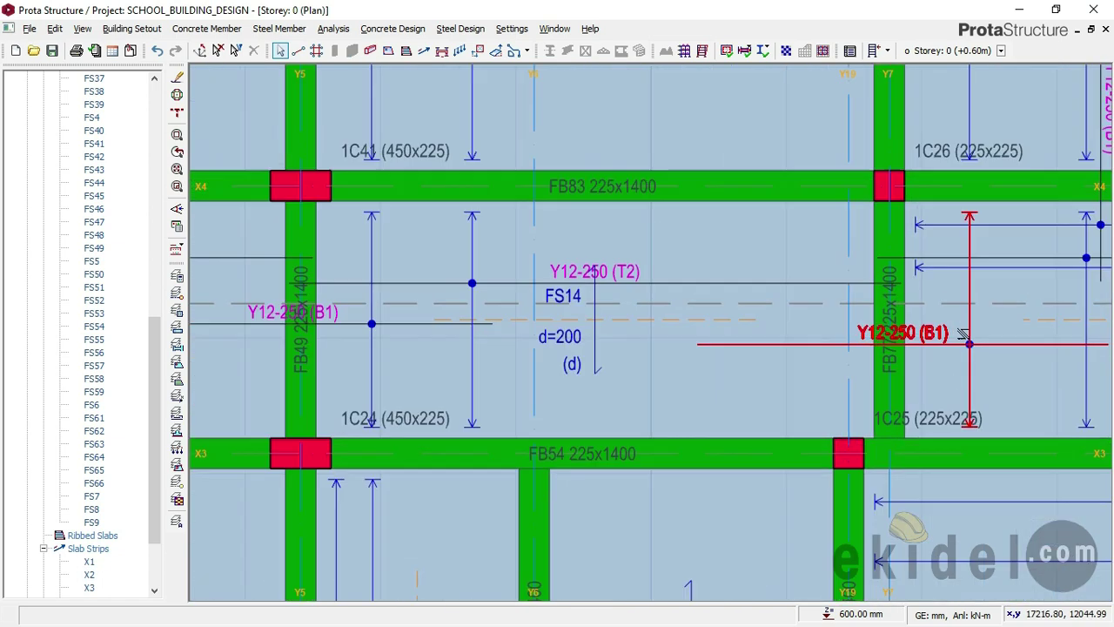
scroll(465, 160, down, 2)
scroll(525, 214, down, 1)
scroll(559, 231, up, 1)
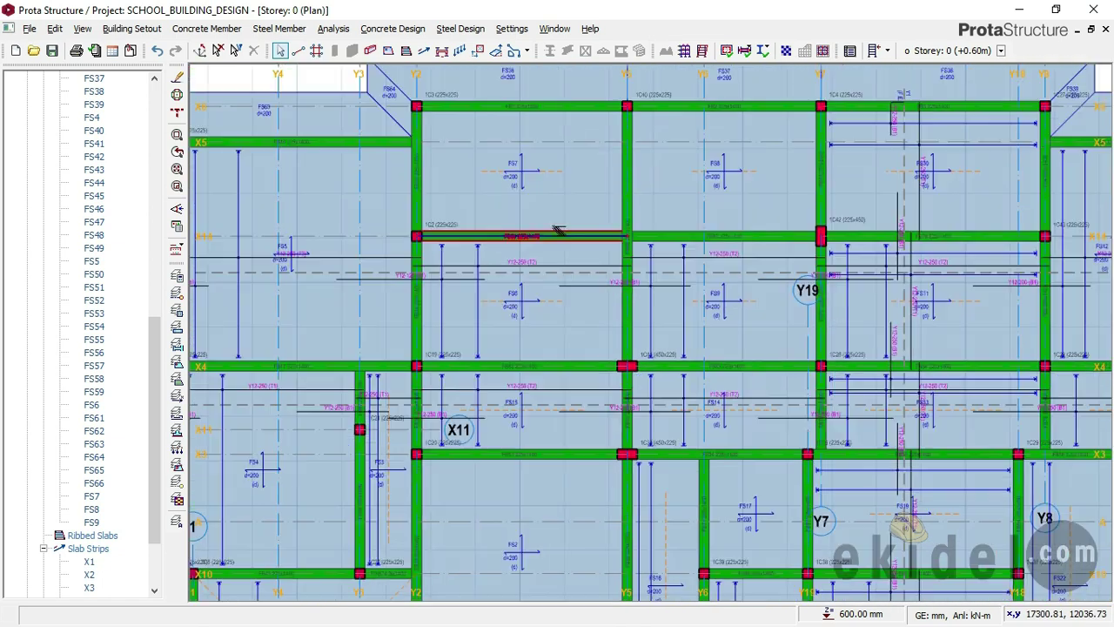
Examine the bar labels around slabs FS6, FS9 and FS11 along strip X2, and check the rebar layout across the whole plan
scroll(559, 231, up, 2)
scroll(646, 296, up, 1)
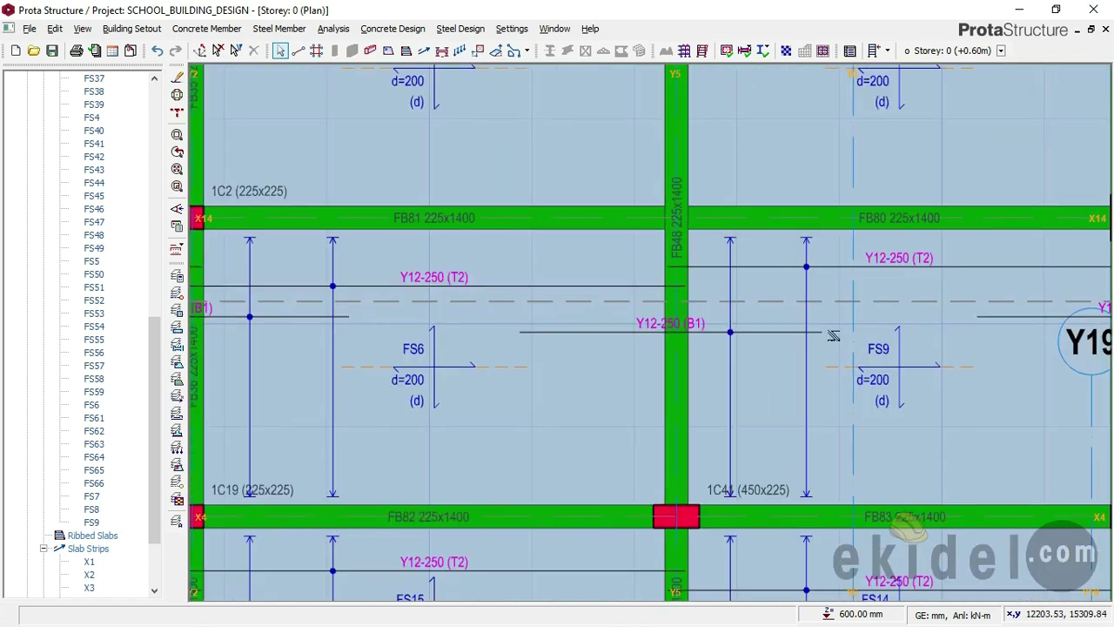
scroll(831, 335, down, 1)
scroll(291, 314, up, 3)
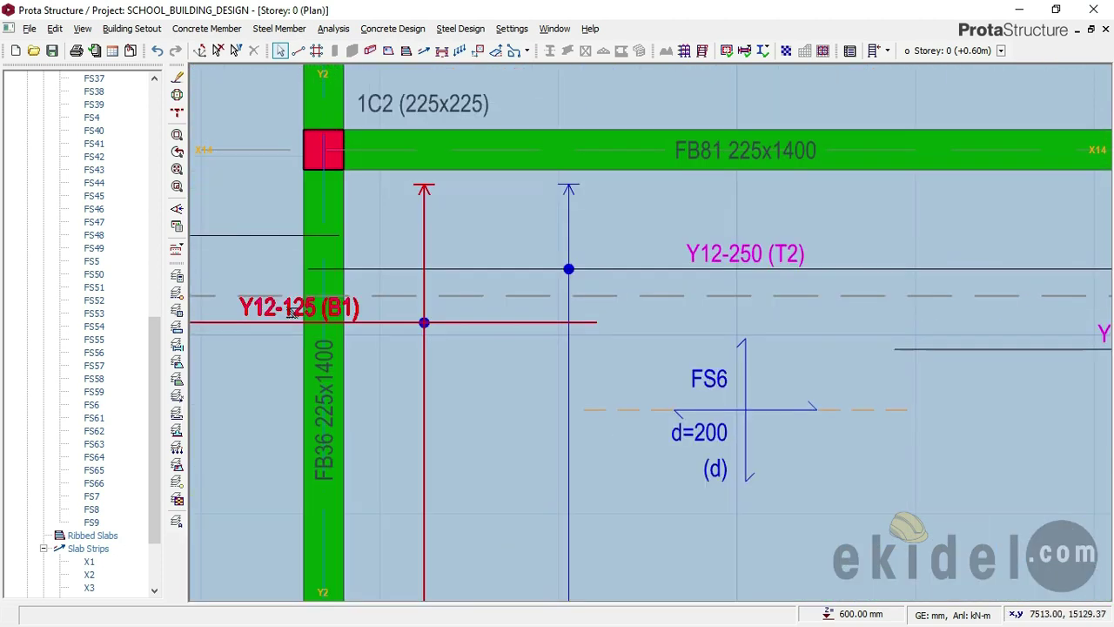
scroll(292, 314, down, 3)
scroll(339, 296, down, 1)
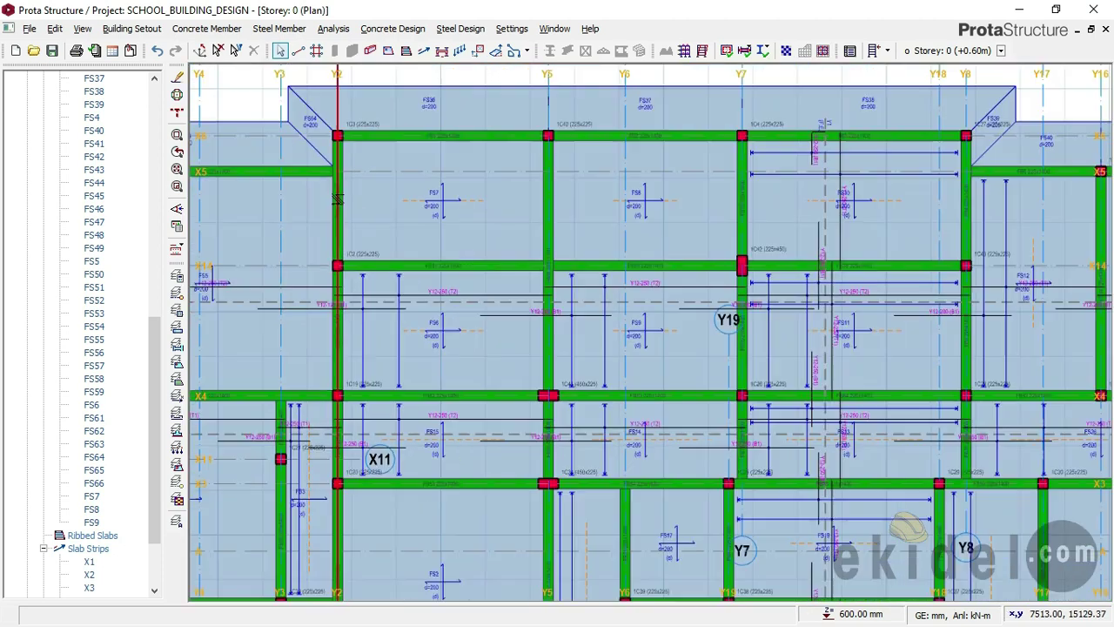
scroll(337, 200, up, 1)
scroll(340, 205, down, 1)
scroll(784, 315, up, 2)
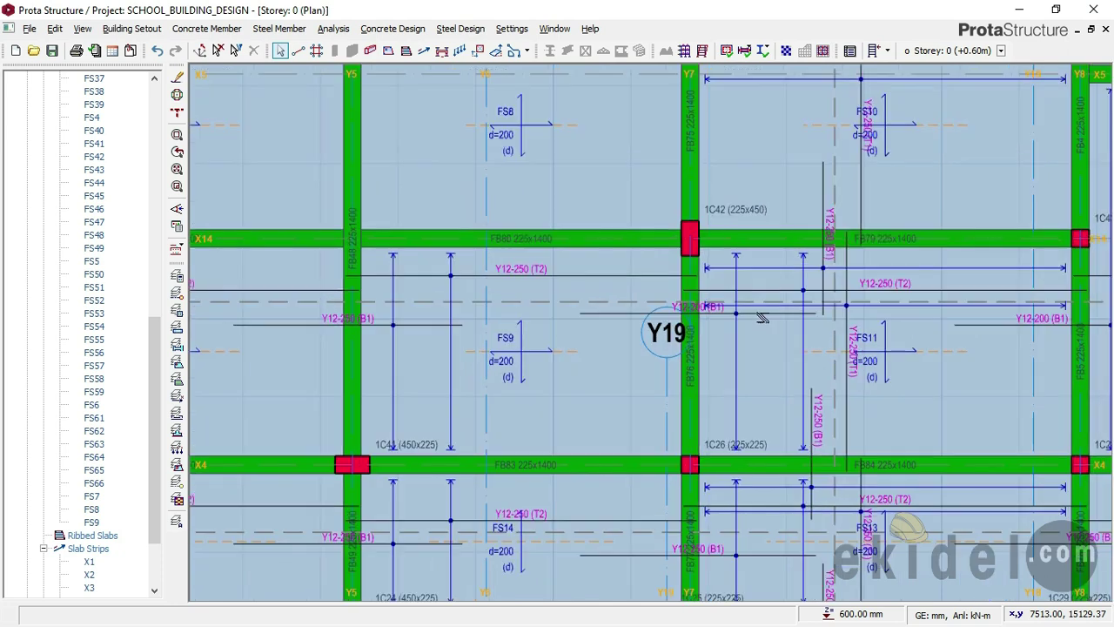
scroll(761, 318, up, 2)
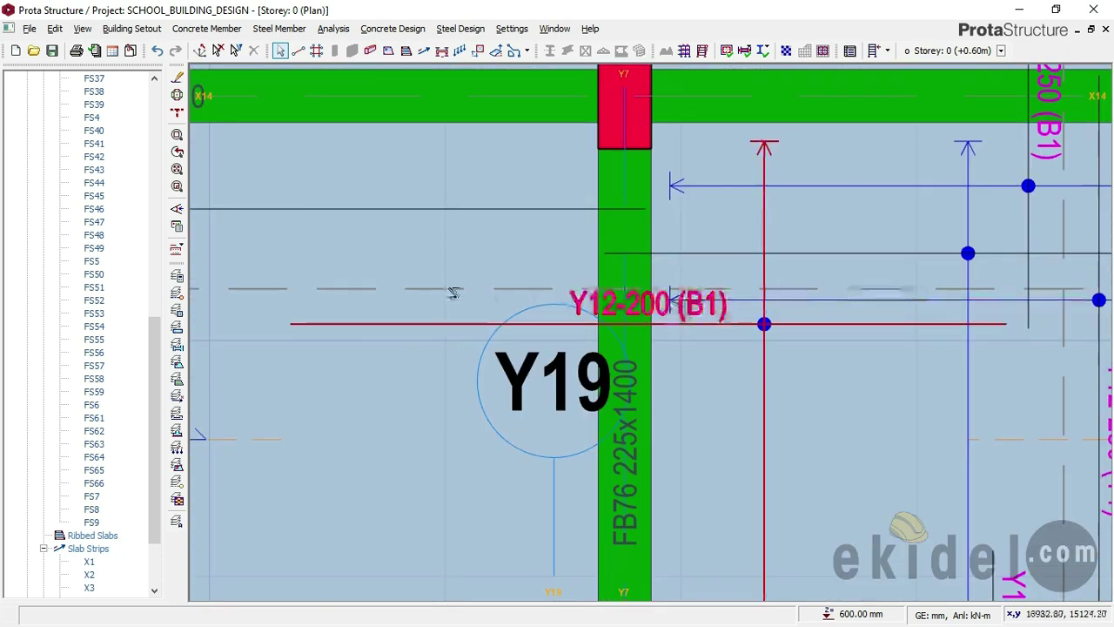
scroll(451, 291, down, 3)
scroll(420, 243, down, 1)
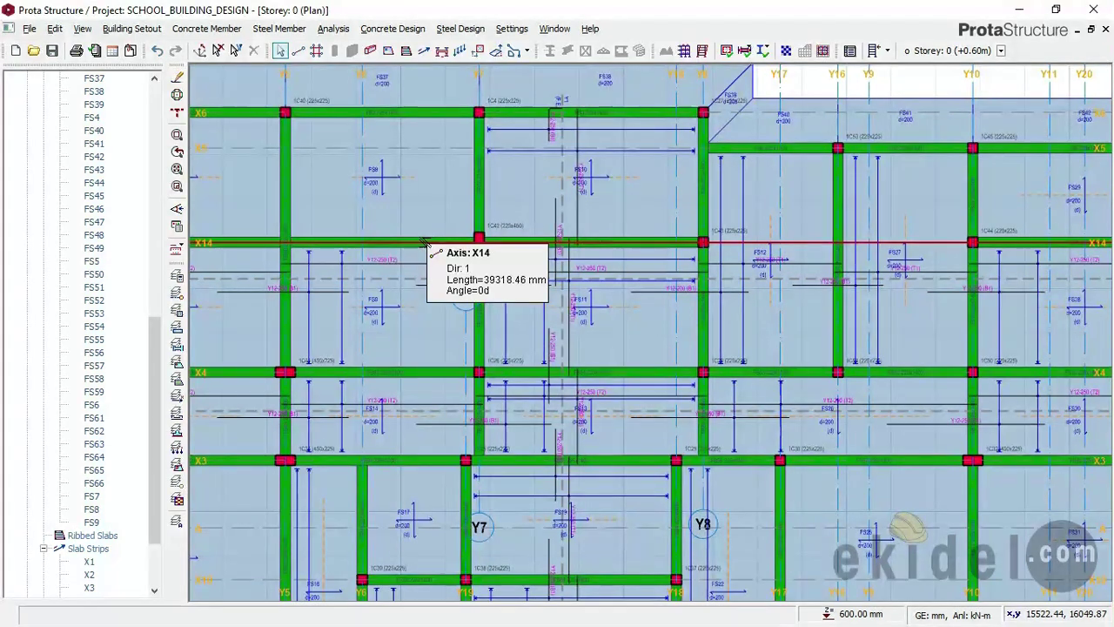
scroll(517, 276, down, 4)
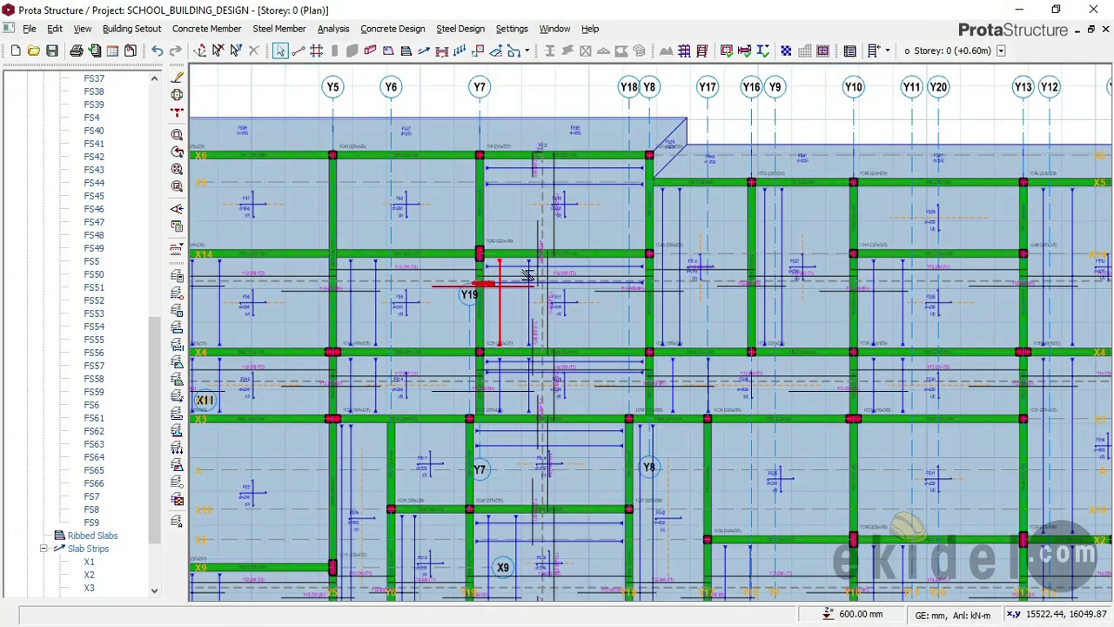
scroll(538, 271, down, 1)
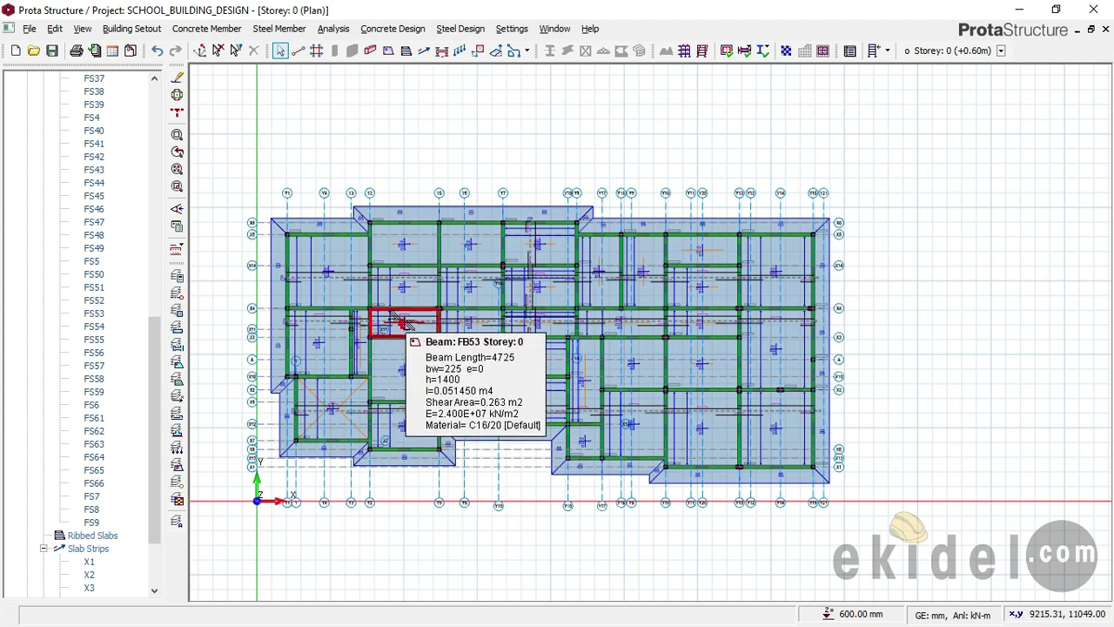
scroll(373, 247, up, 1)
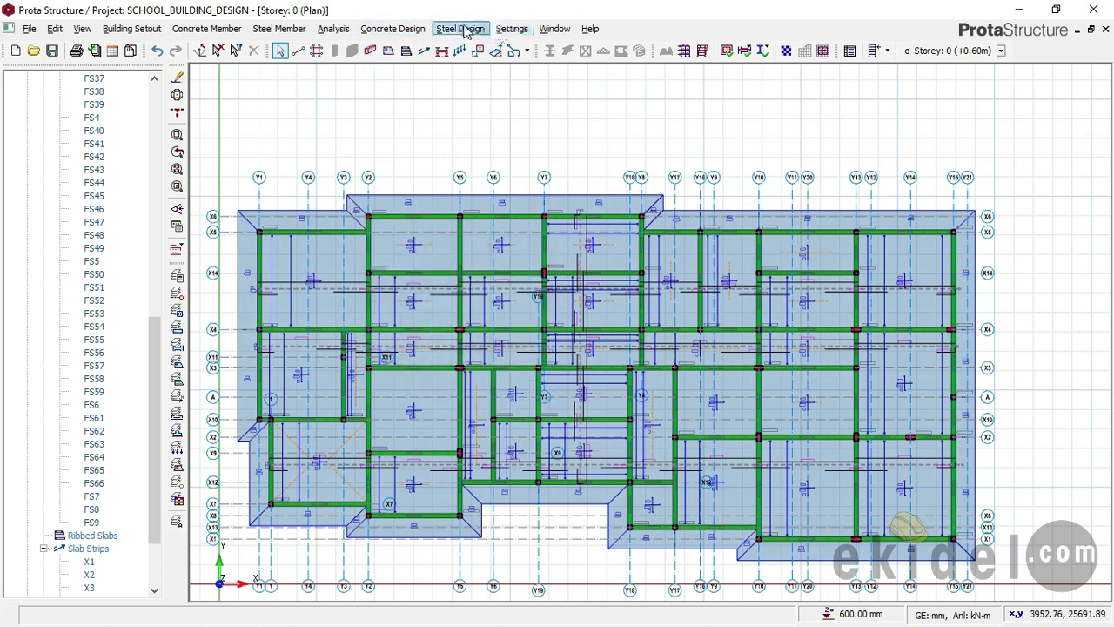
Review the bar diameters allowed for concrete beams in the default materials of the building analysis
click(331, 30)
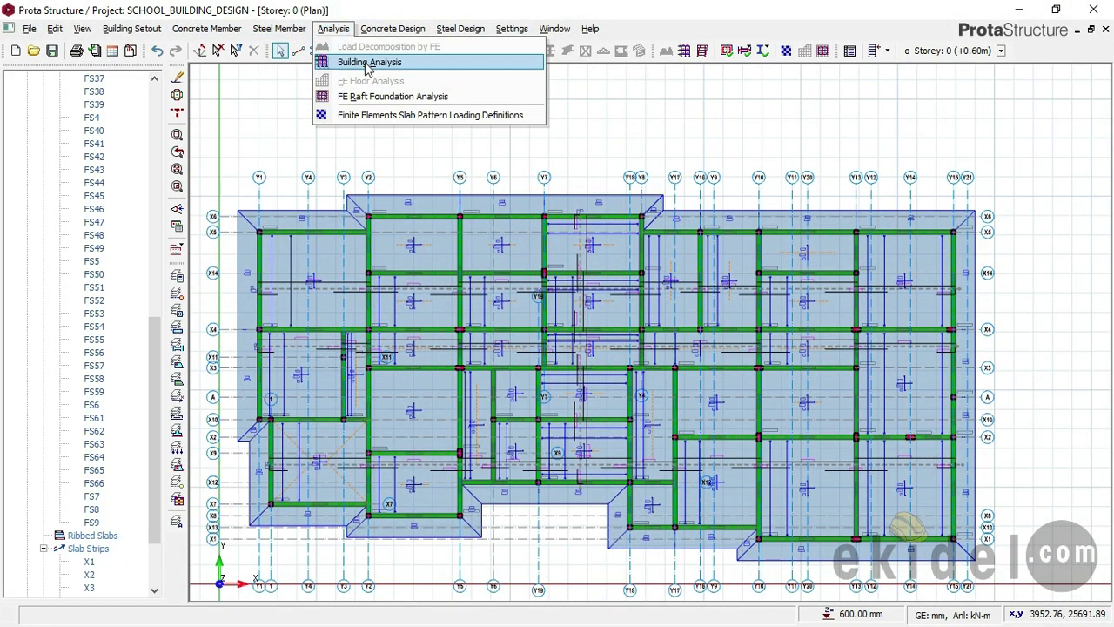
click(367, 66)
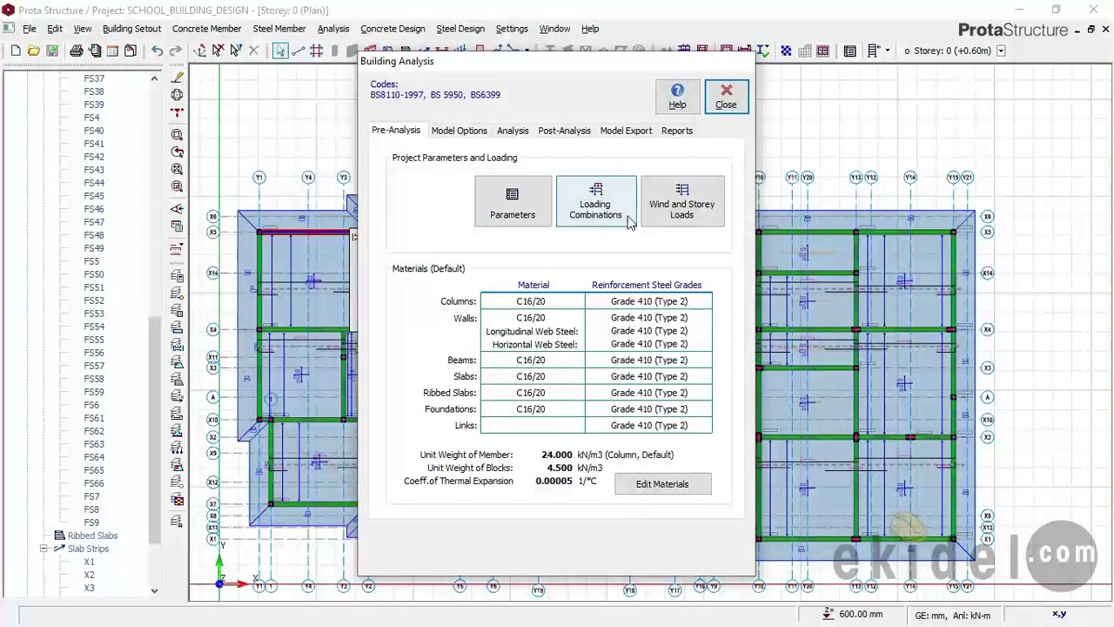
click(686, 482)
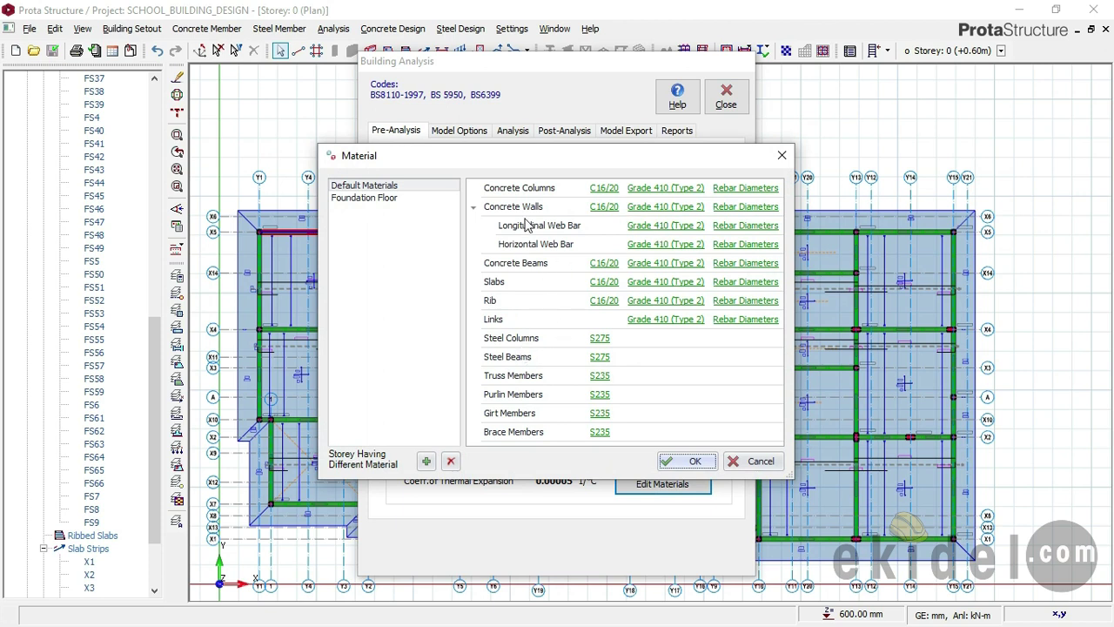
click(738, 264)
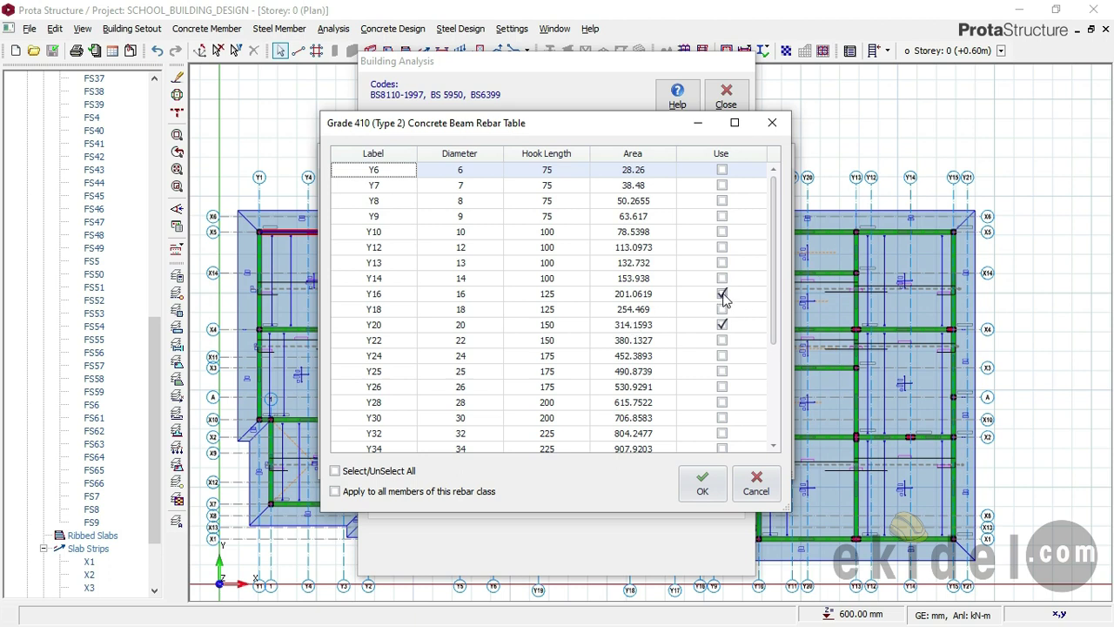
click(702, 488)
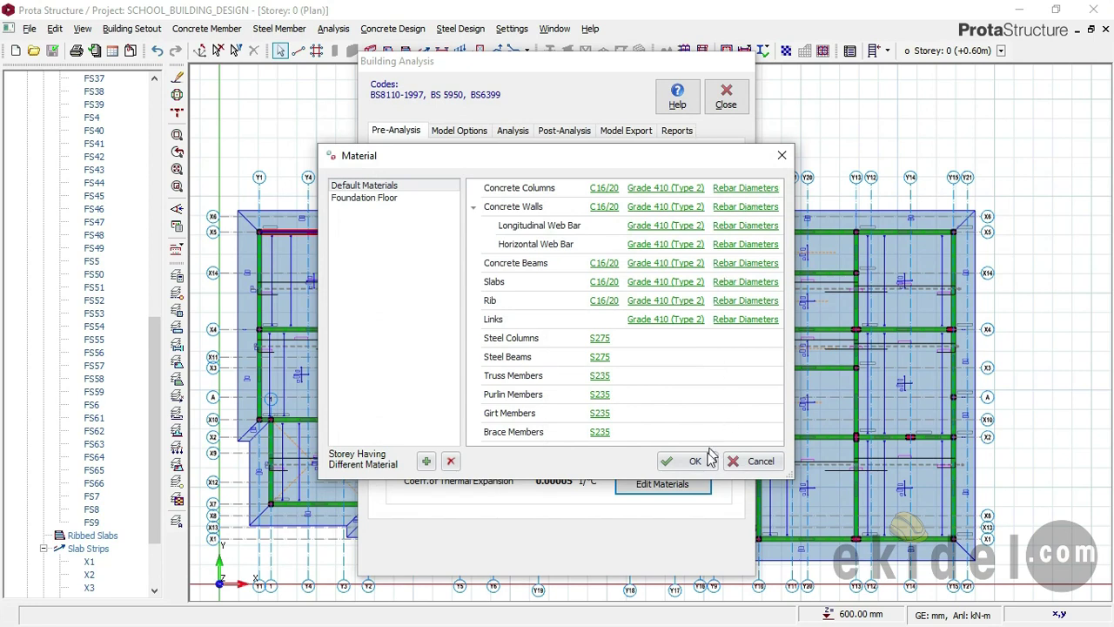
Accept the material settings and examine the bar labels in slabs FS9 and FS11 and the rebar layout across the plan
click(705, 459)
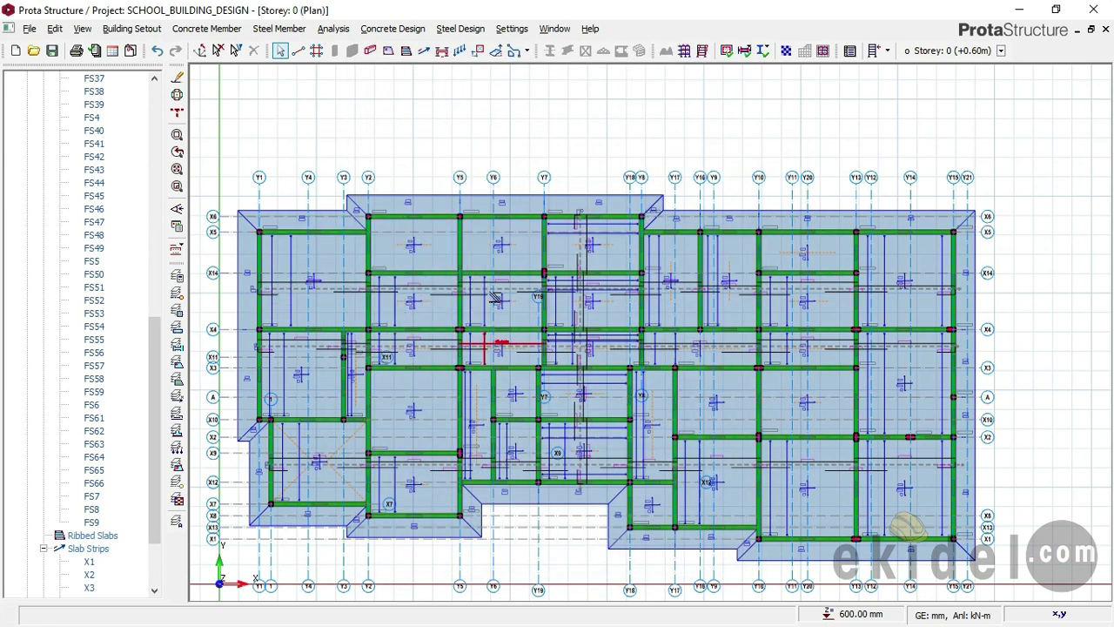
scroll(494, 294, up, 2)
scroll(502, 278, up, 3)
scroll(490, 261, up, 2)
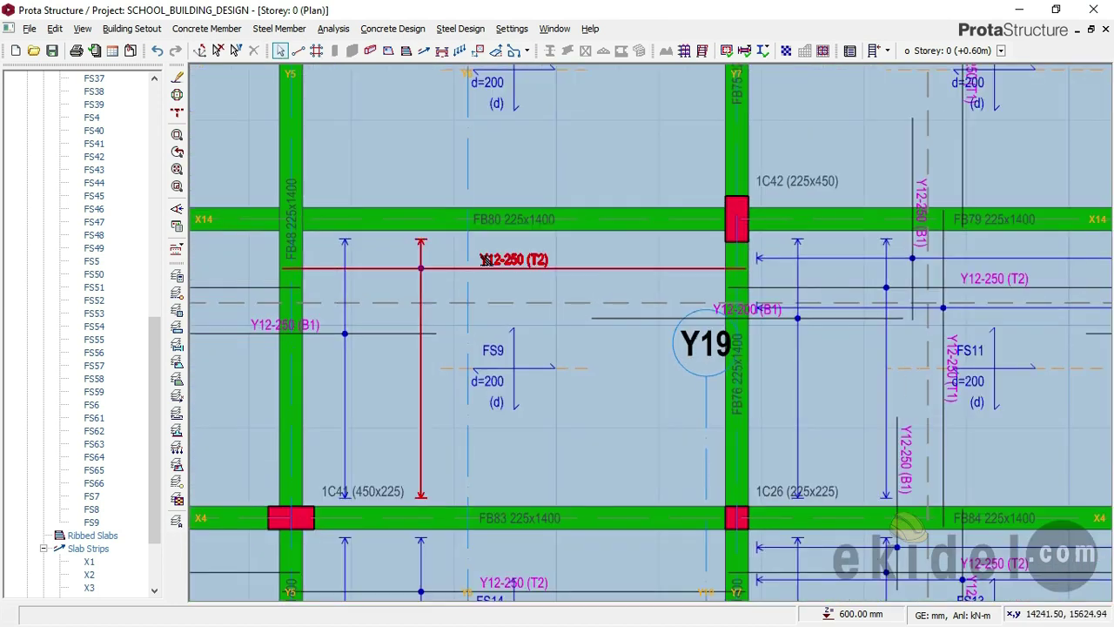
scroll(514, 266, down, 1)
scroll(496, 271, down, 1)
scroll(496, 275, down, 3)
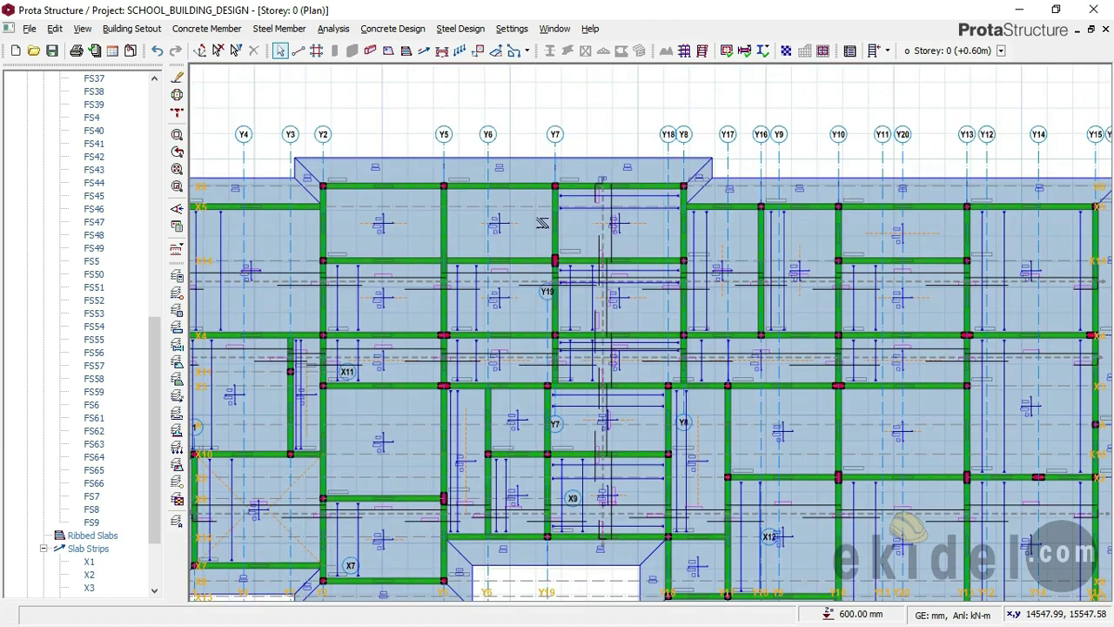
middle_drag(542, 223, 525, 313)
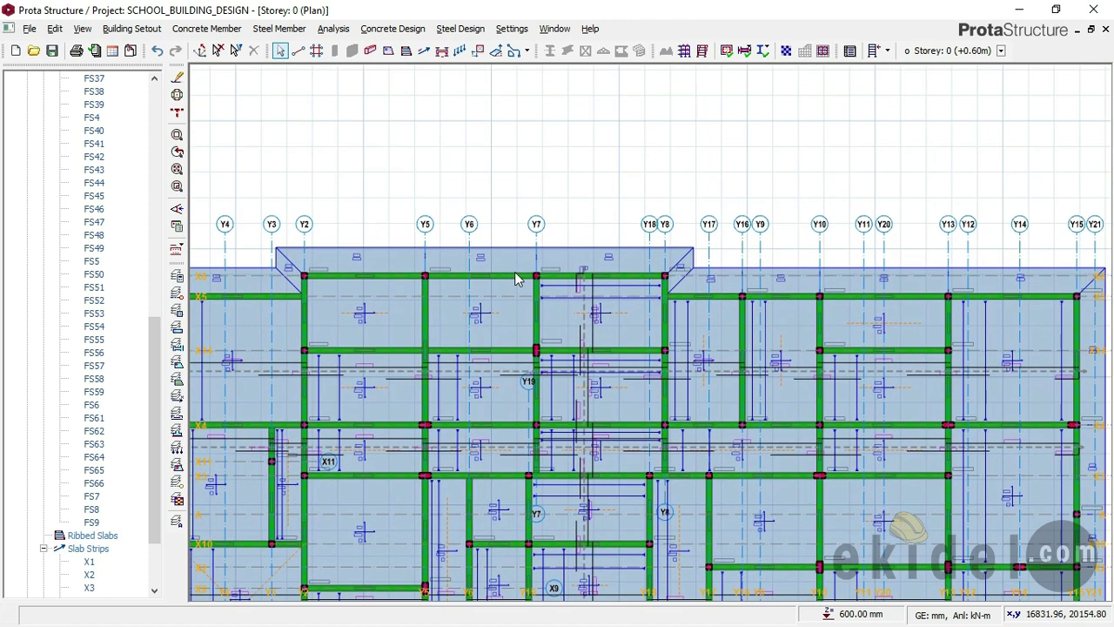
Open the reinforcement design for the foundation beams
click(521, 31)
mouse_move(479, 28)
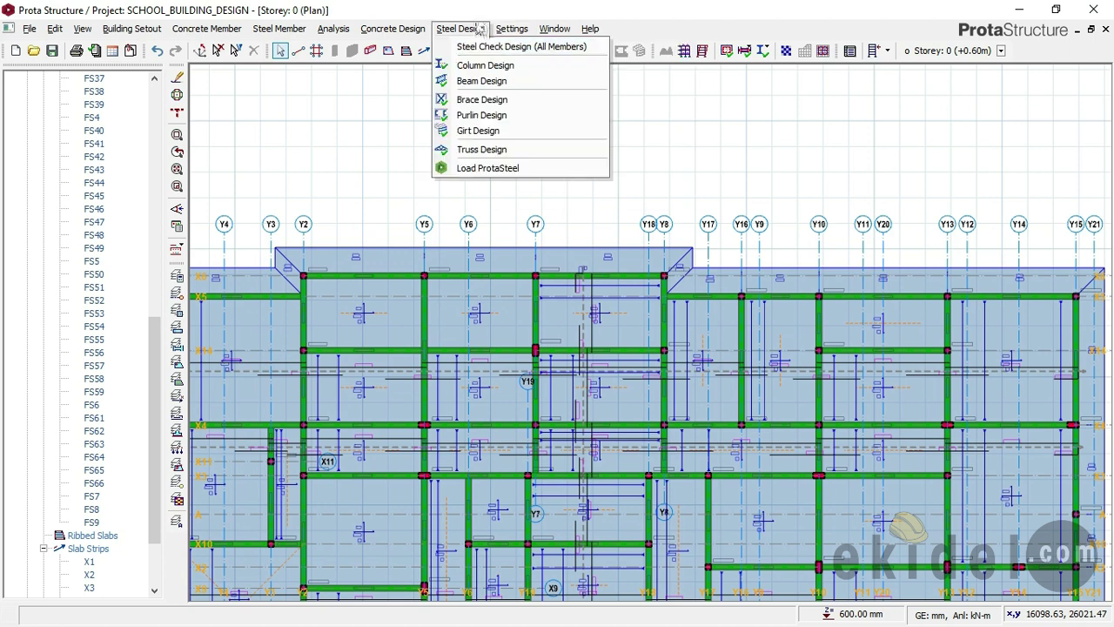
mouse_move(387, 29)
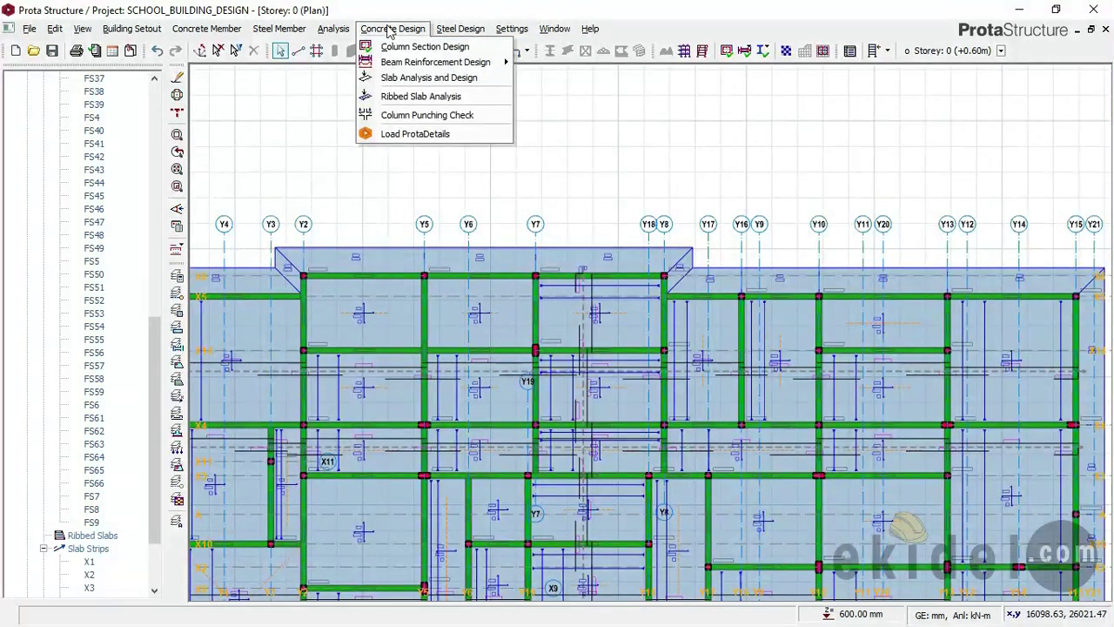
mouse_move(454, 63)
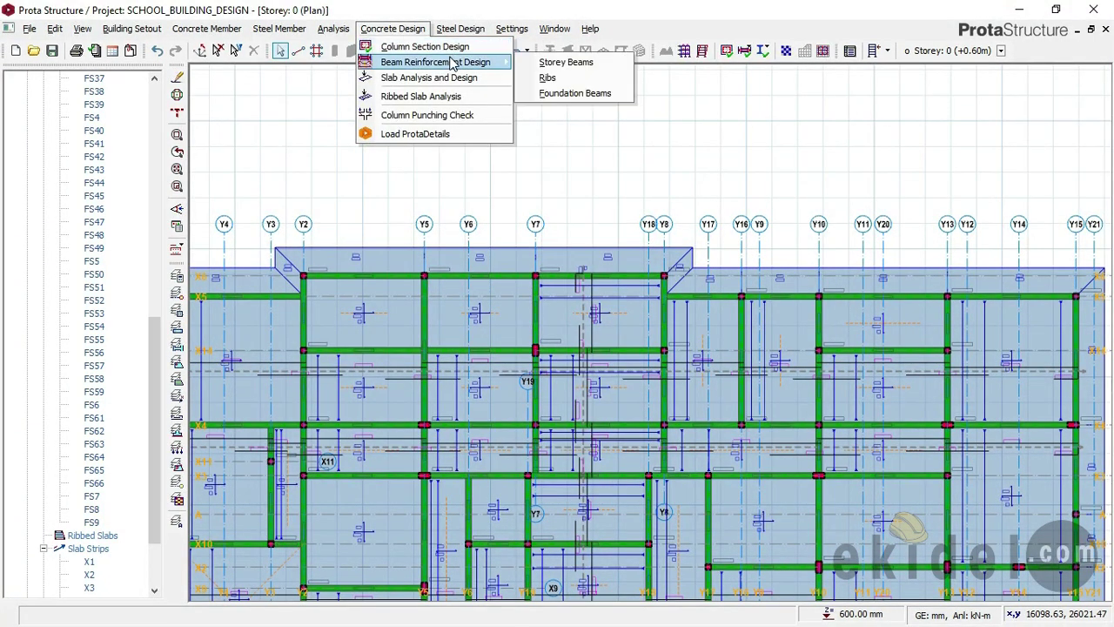
click(564, 94)
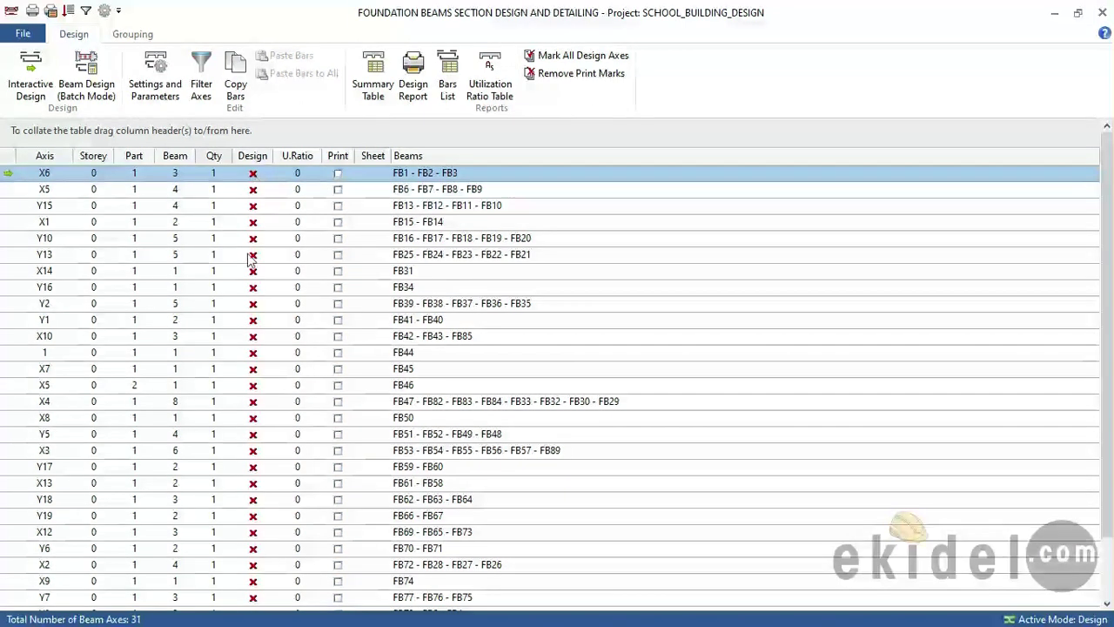
Set the foundation beam concrete covers to 35 mm at the top edge, 50 mm at the bottom edge and 35 mm at the section side
click(154, 70)
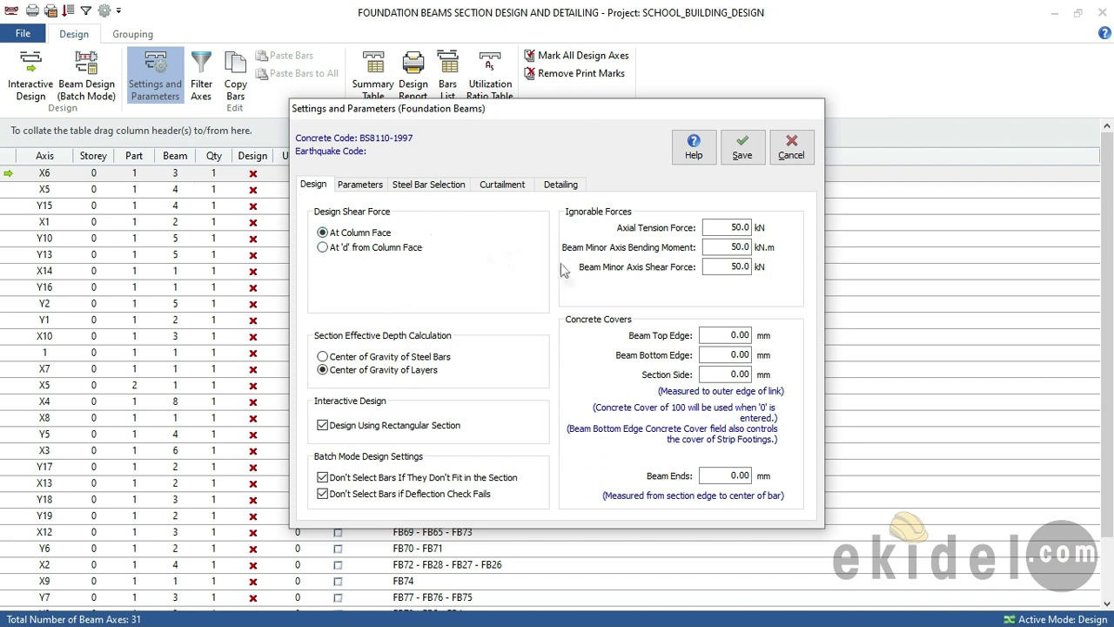
double_click(732, 336)
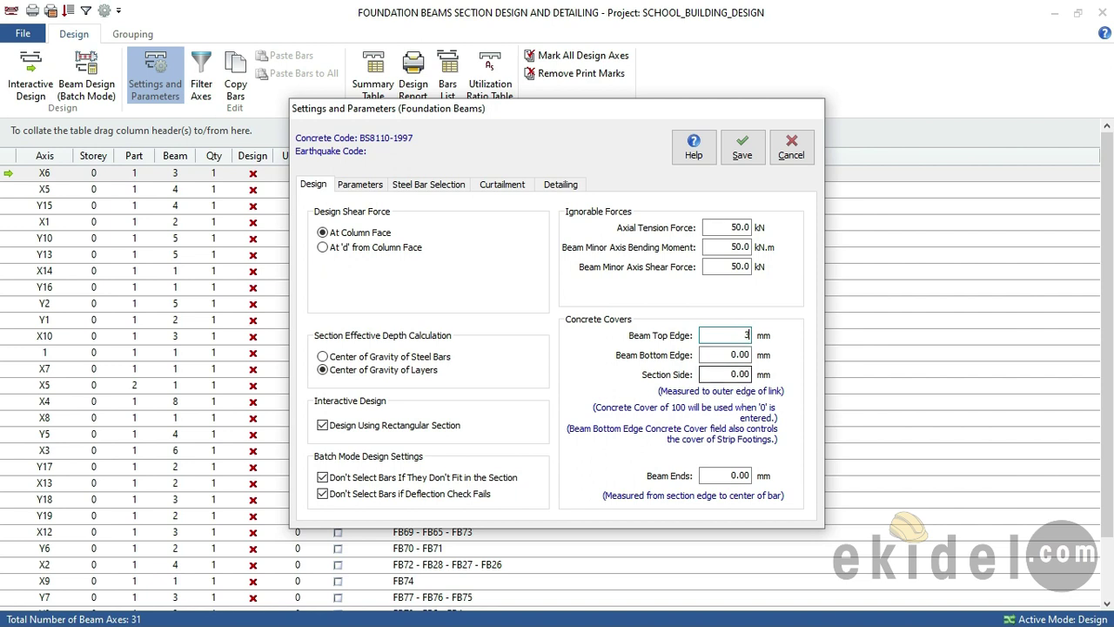
double_click(741, 355)
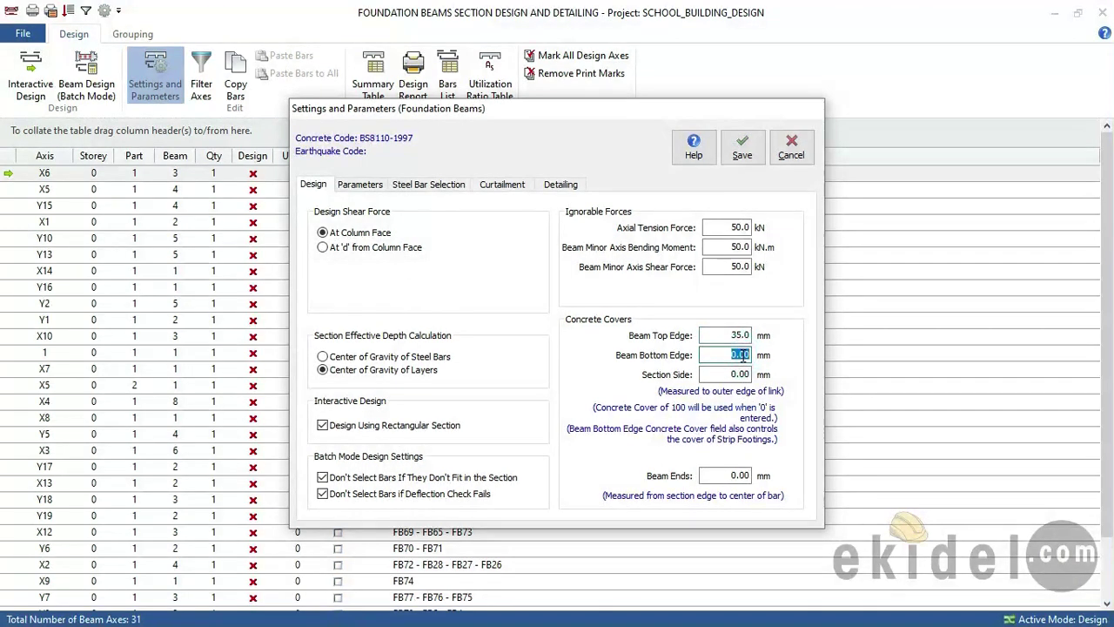
text(50)
double_click(742, 373)
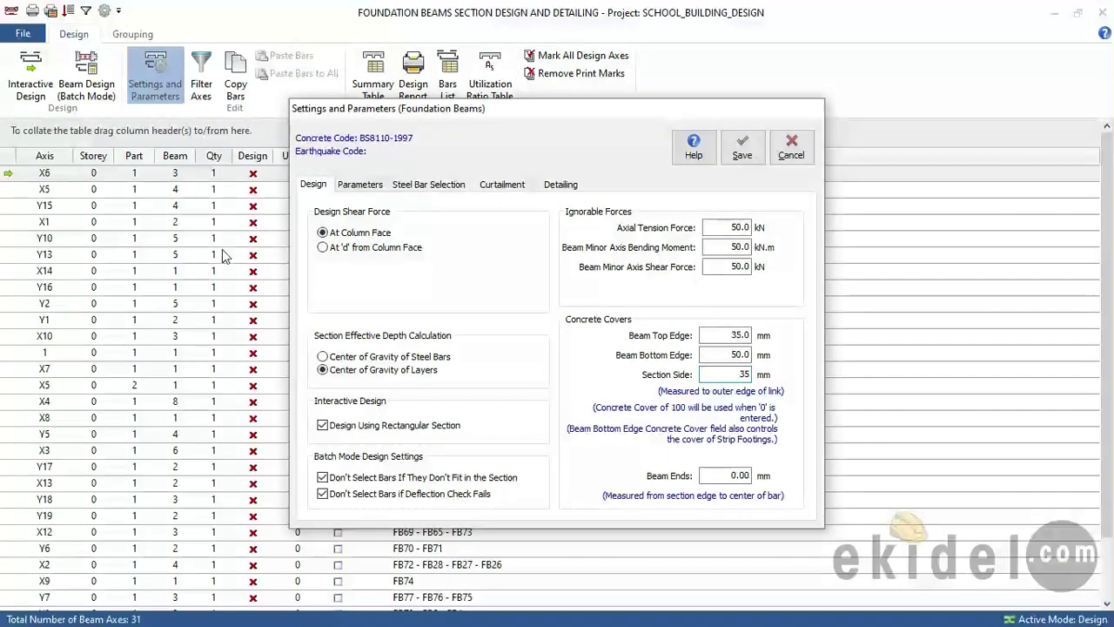
Set the foundation beams' minimum steel diameter to Y16 and maximum steel diameter to Y20
click(369, 191)
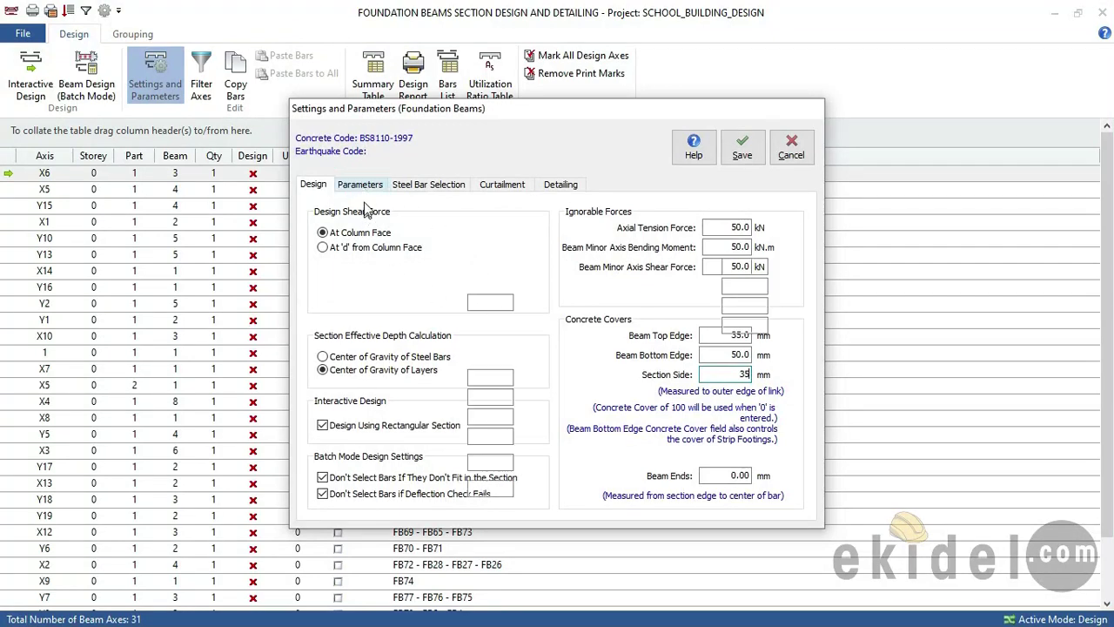
click(511, 232)
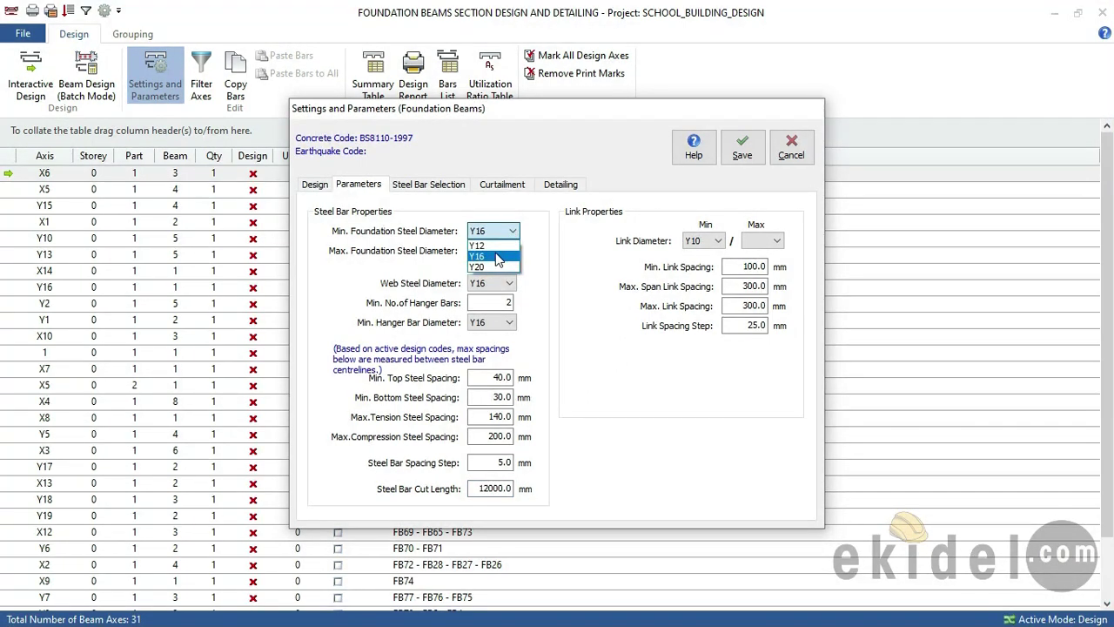
click(497, 257)
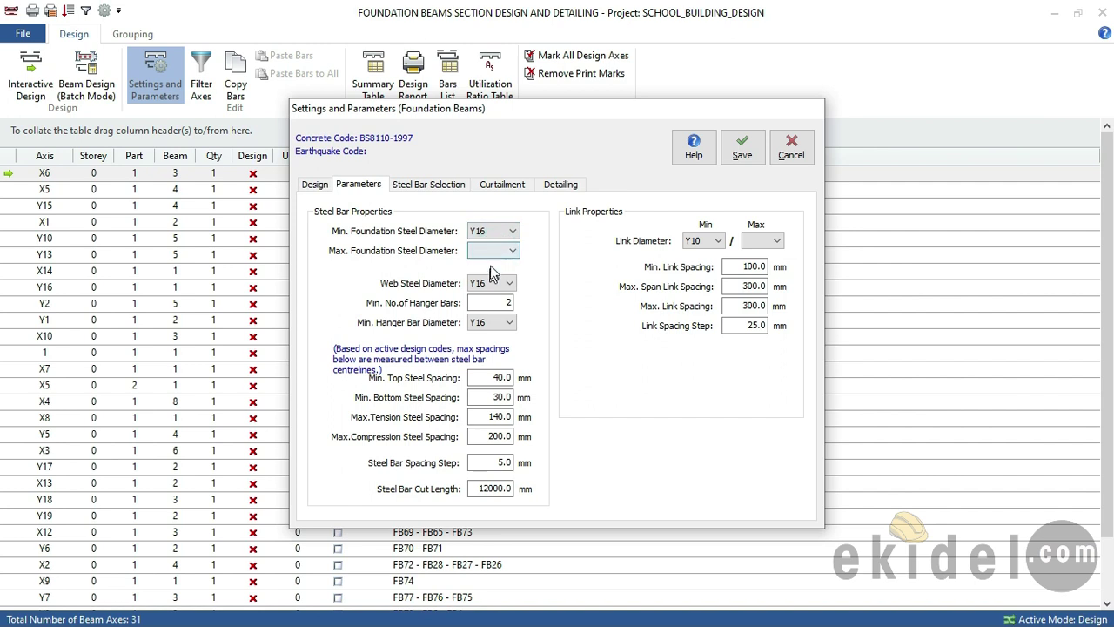
click(503, 252)
click(493, 279)
Set the maximum link diameter to Y12 and save the design settings, applying the concrete covers to all beams
click(776, 244)
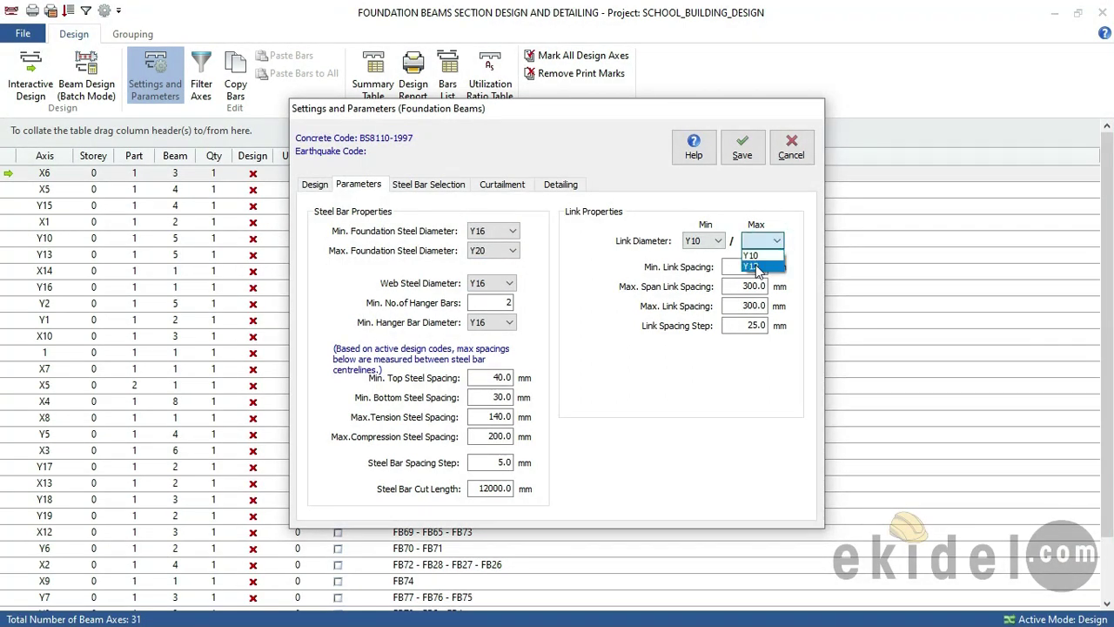
click(754, 266)
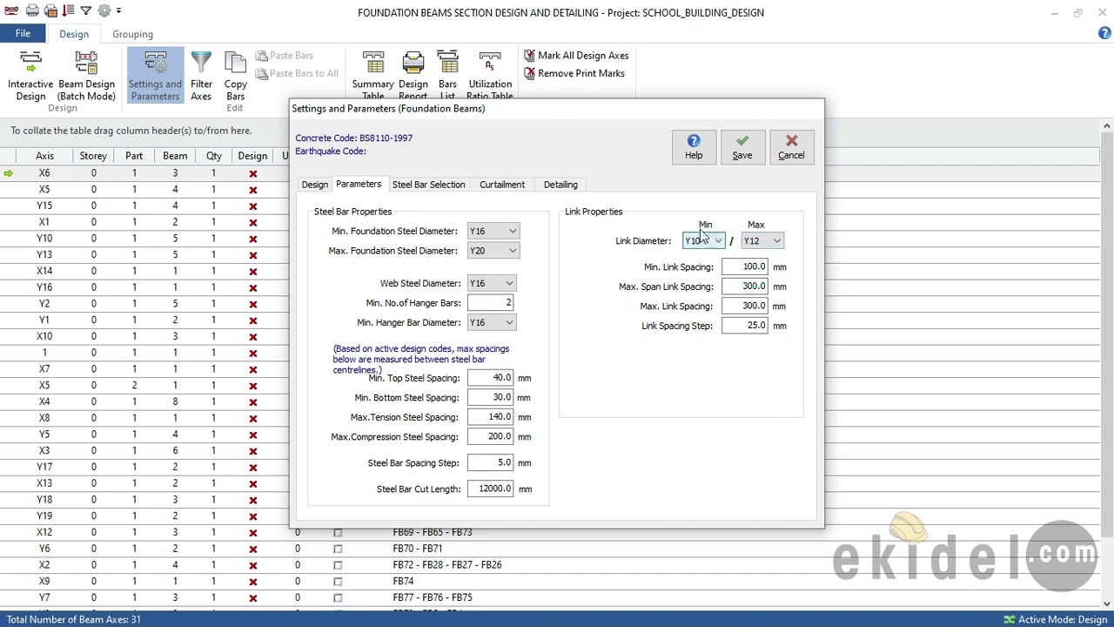
click(769, 243)
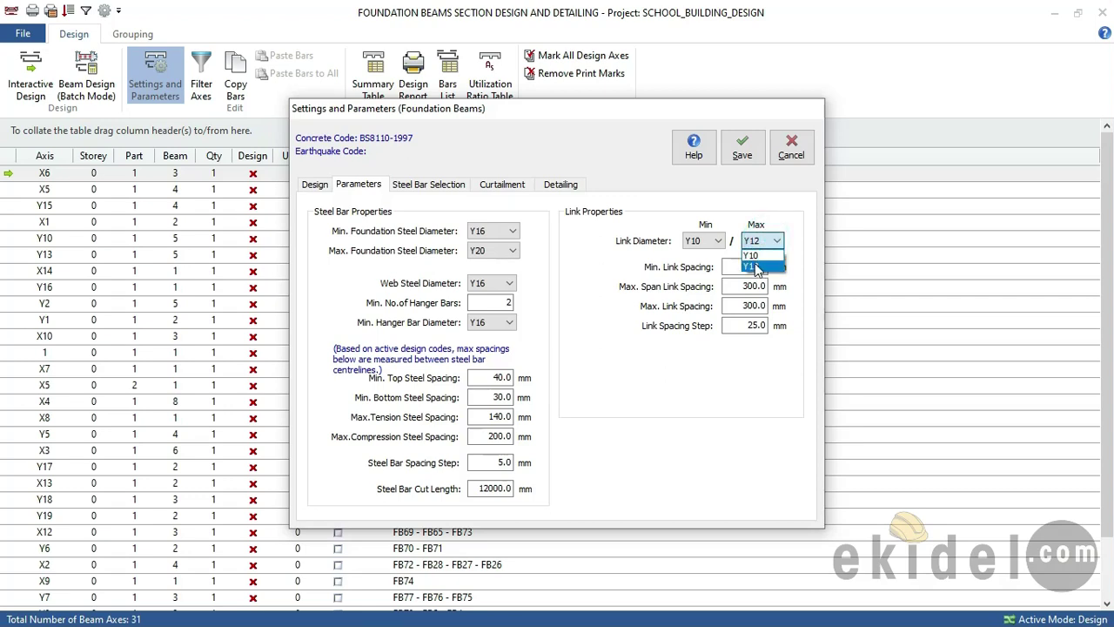
click(754, 266)
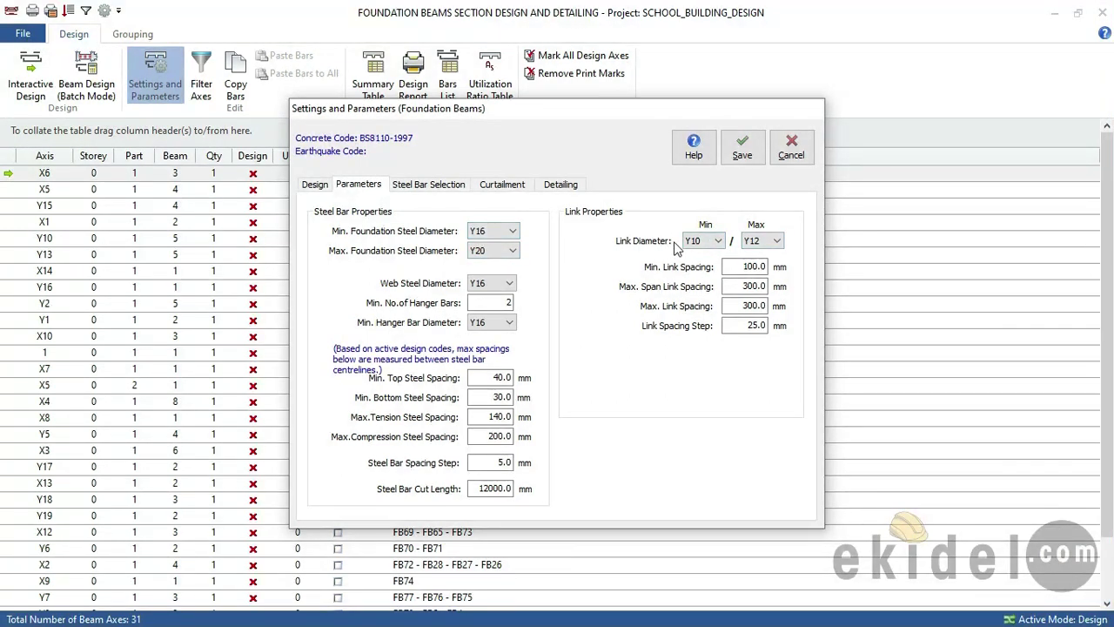
click(742, 154)
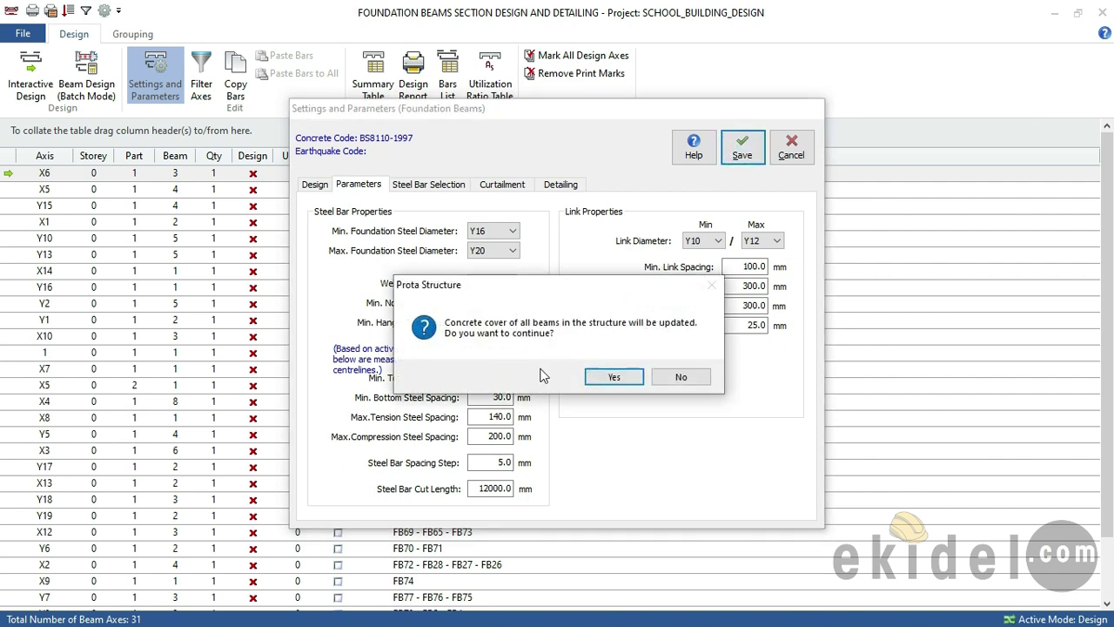
click(600, 377)
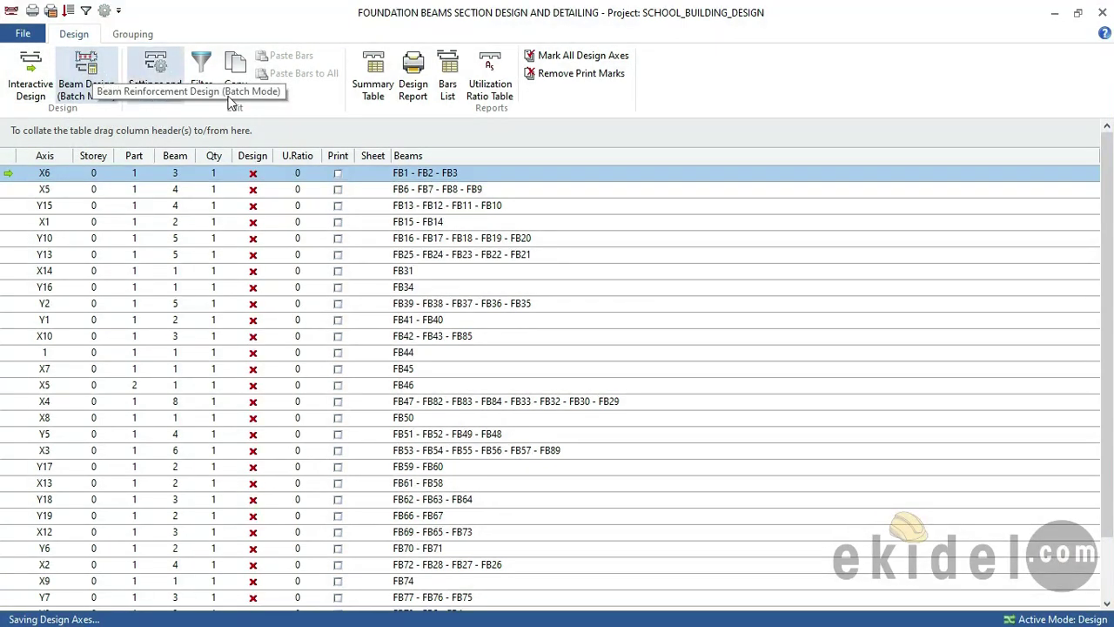
Run the batch reinforcement design for all foundation beam axes, selecting new steel when previous bars are insufficient
click(88, 73)
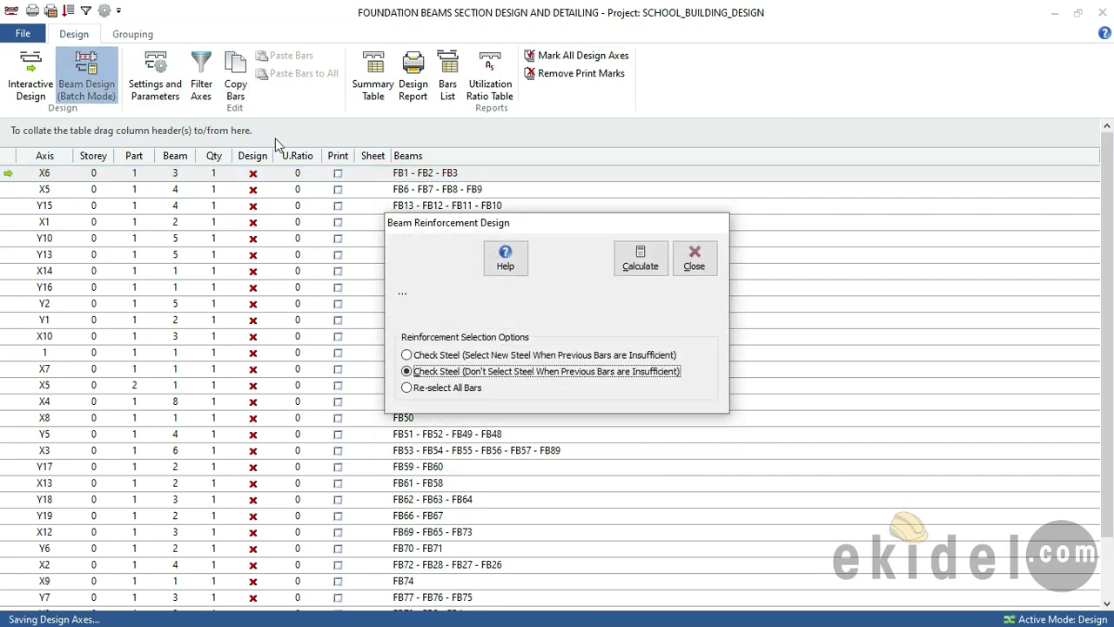
click(444, 356)
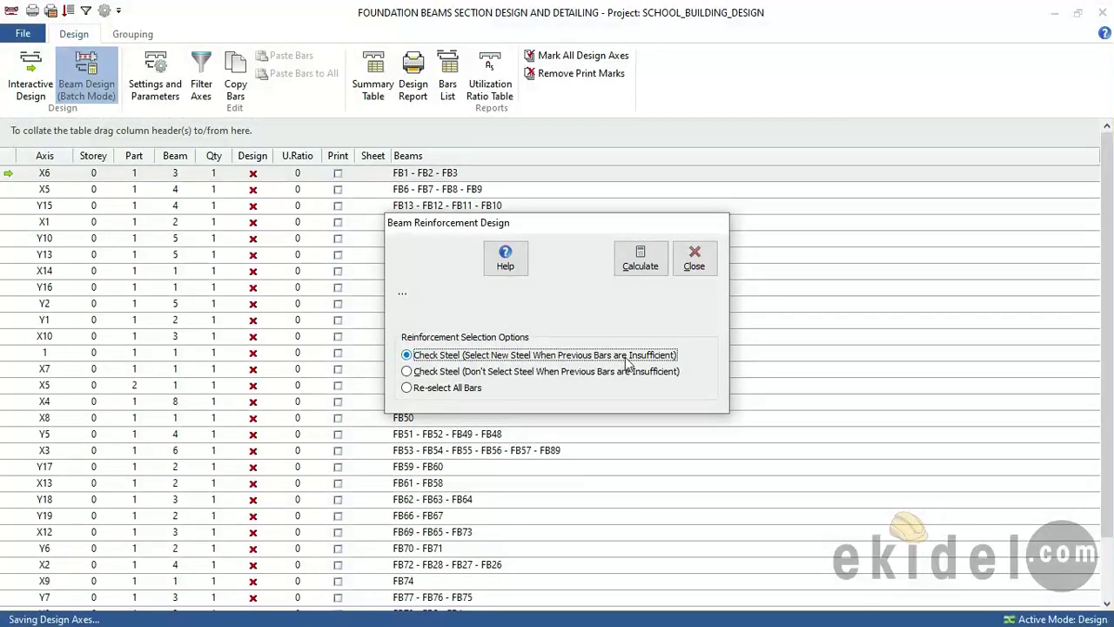
click(644, 266)
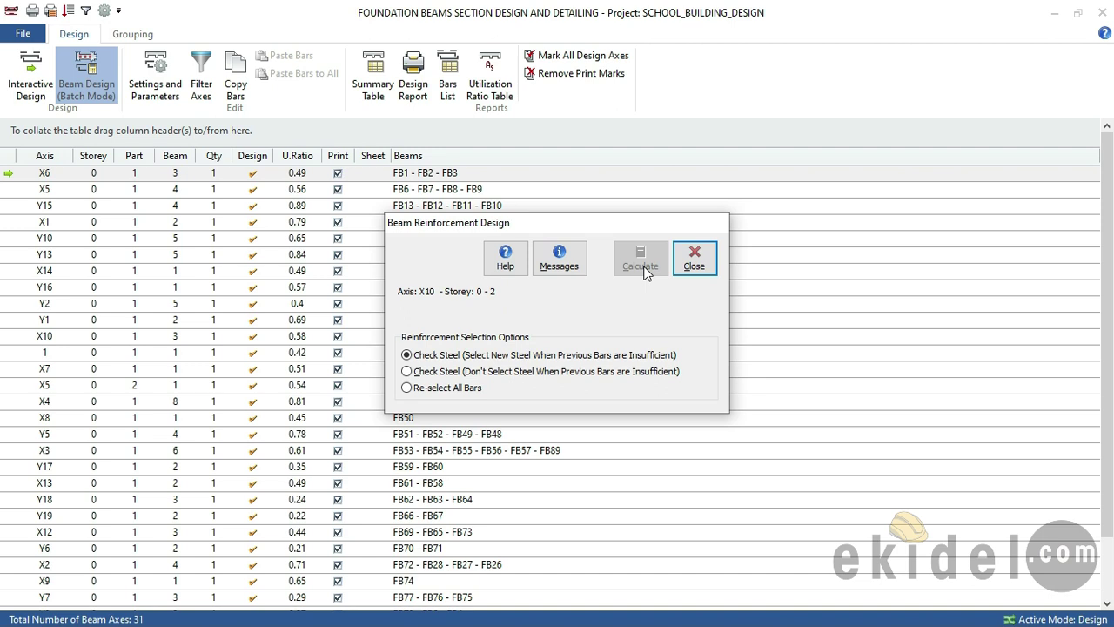
click(693, 261)
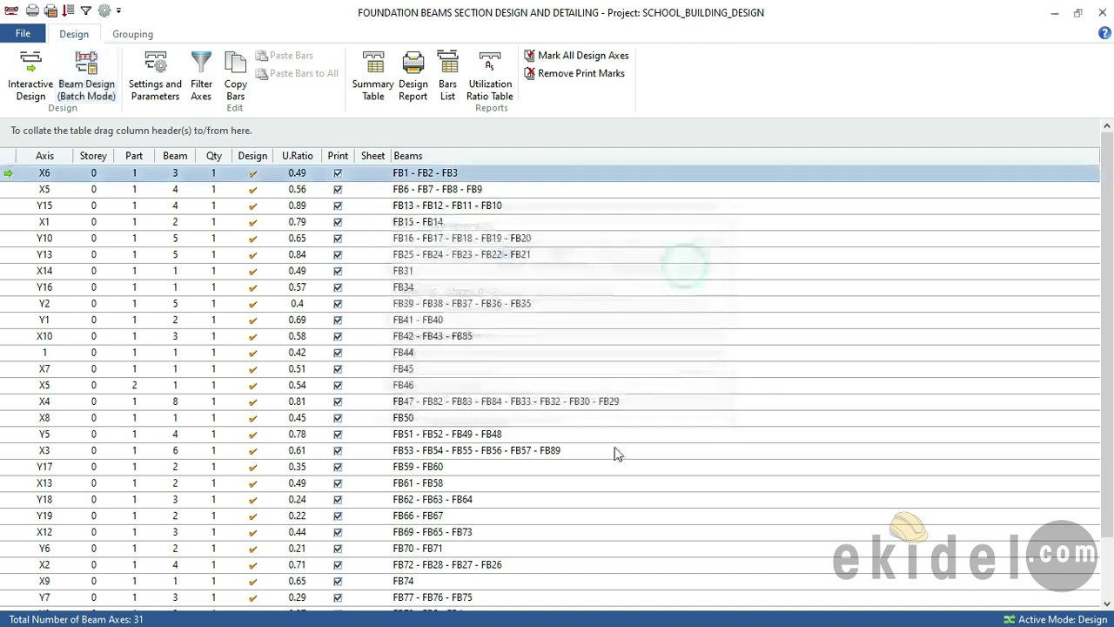
Open the reinforcement data of axis X6 and set the top bars of beam FB1 to 3Y16
click(252, 172)
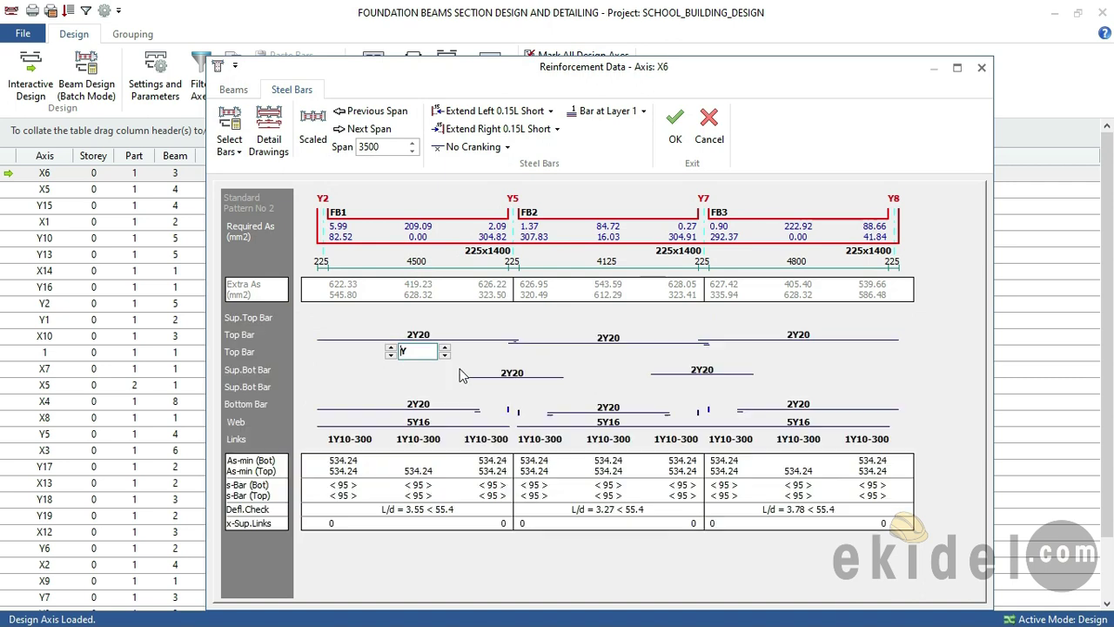
click(428, 336)
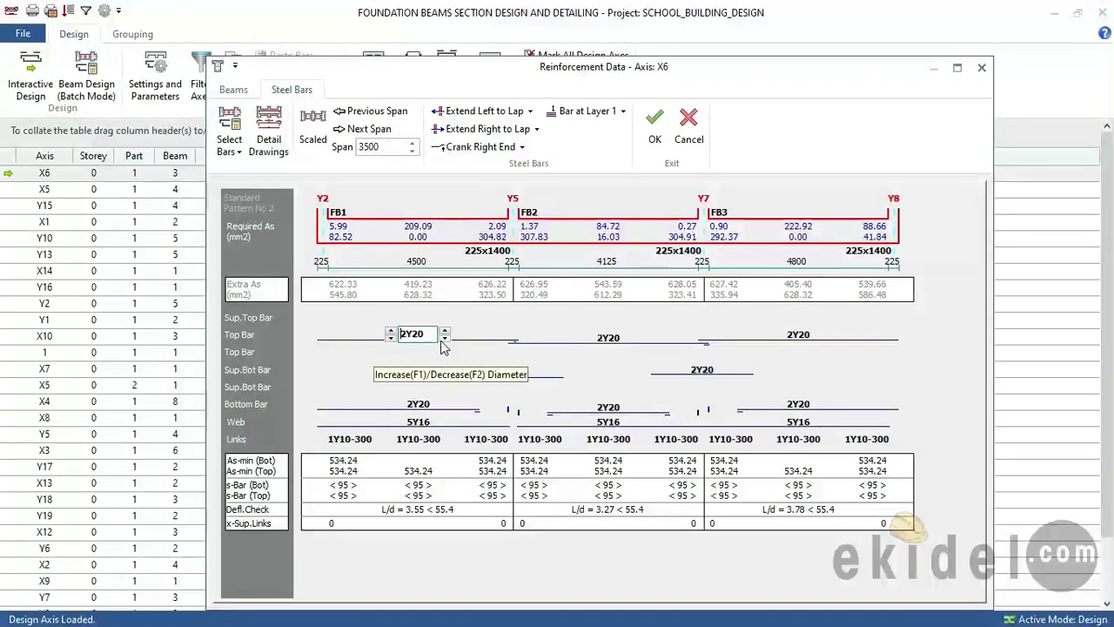
click(443, 339)
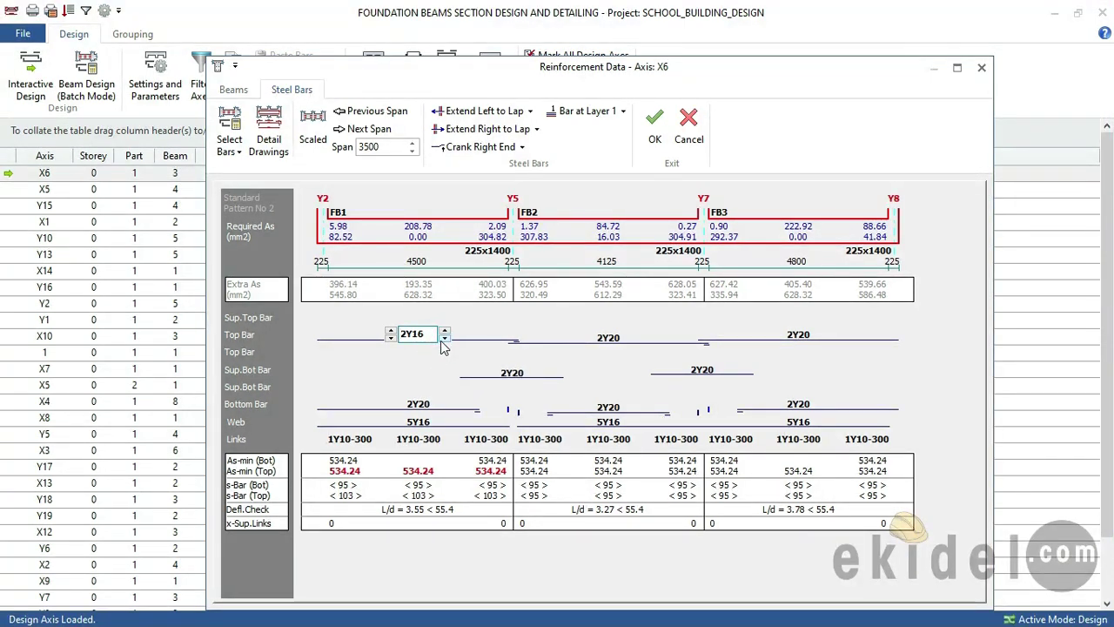
click(391, 333)
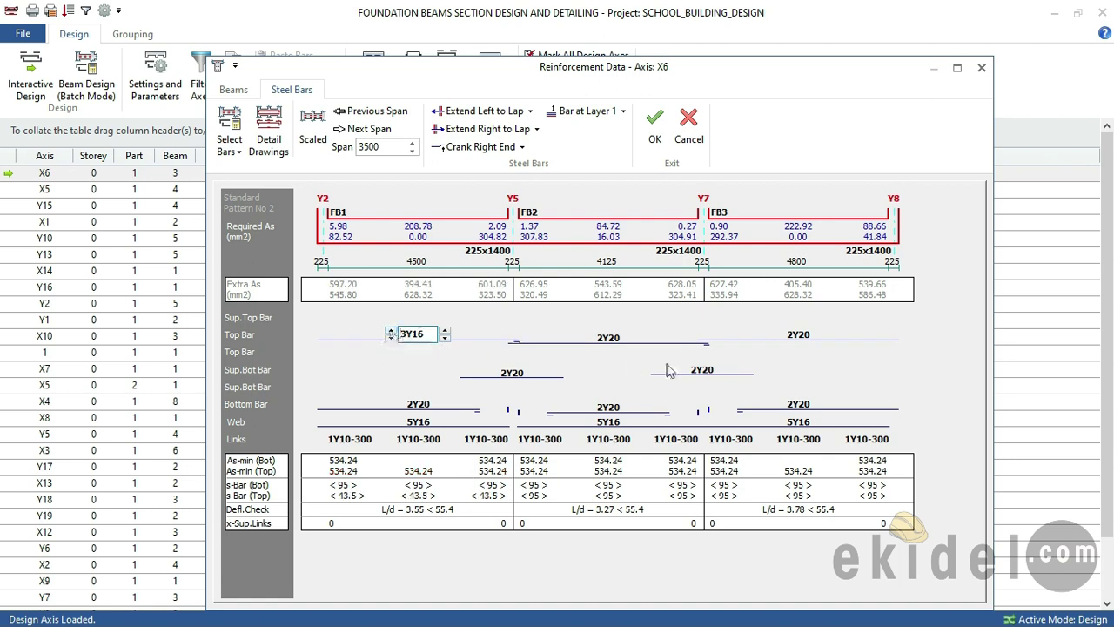
Set the top bars of beams FB2 and FB3 on axis X6 to 3Y16
click(608, 337)
click(635, 343)
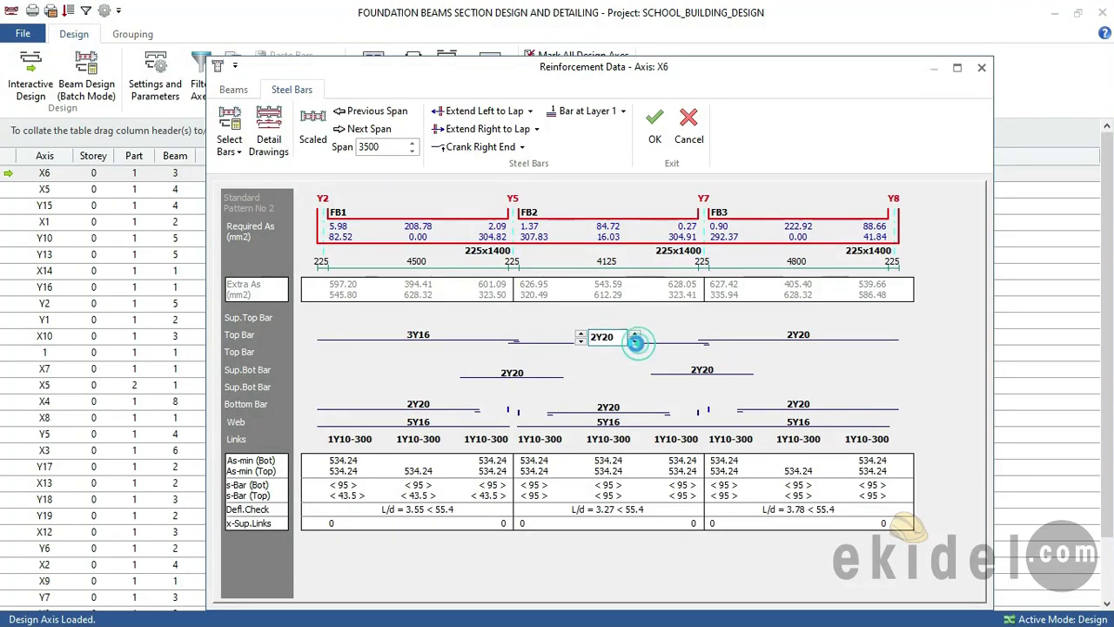
click(763, 335)
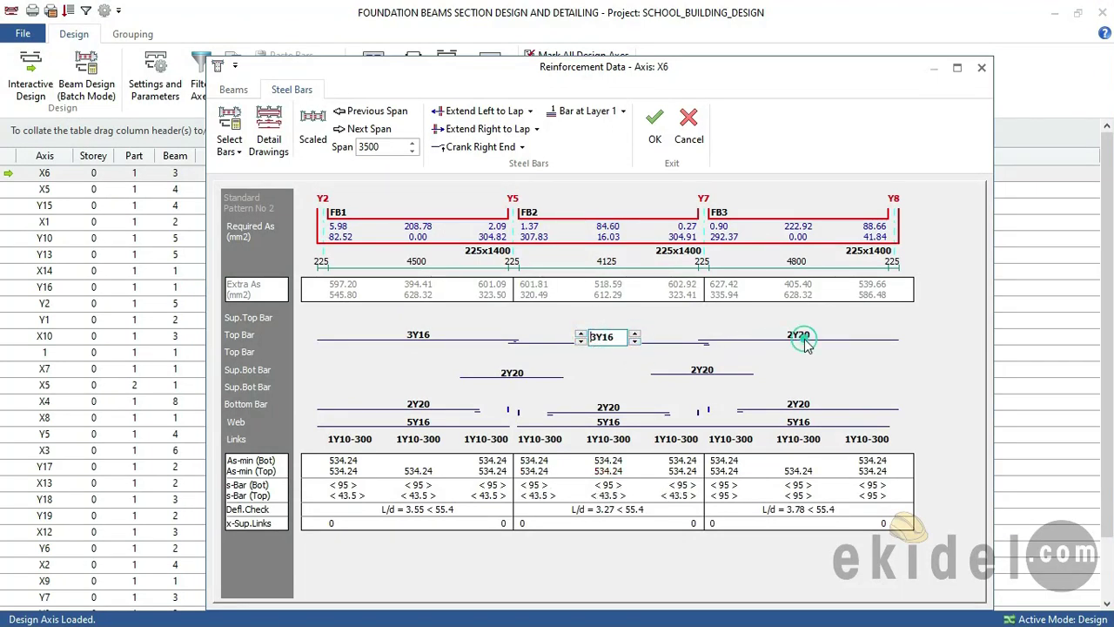
click(825, 339)
click(771, 331)
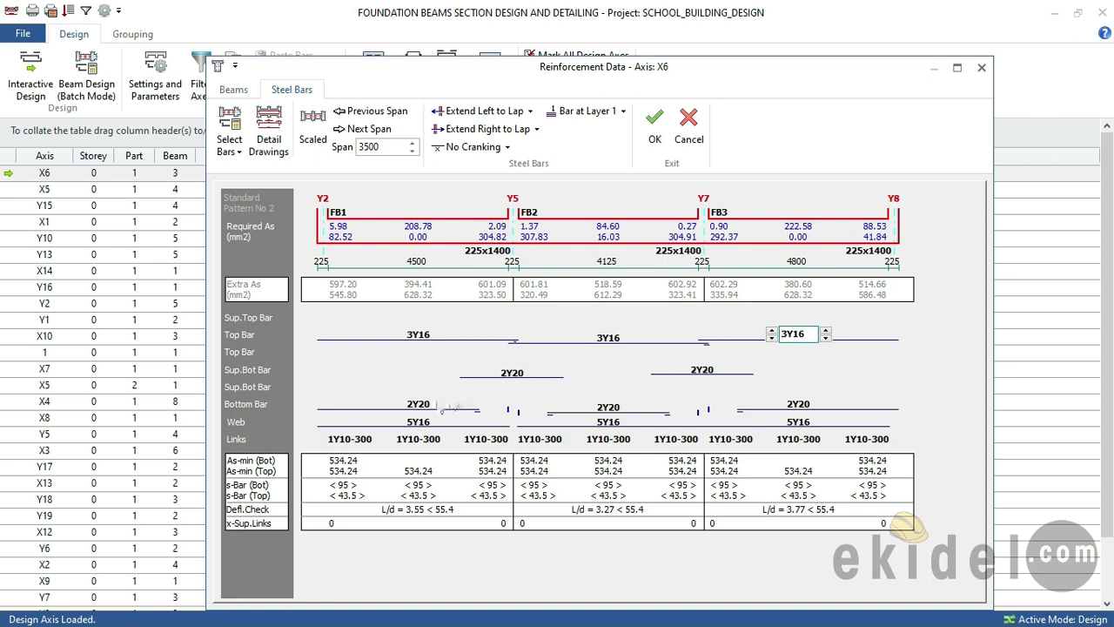
Remove the 2Y20 support bottom bars at columns Y5 and Y7 on axis X6
click(508, 377)
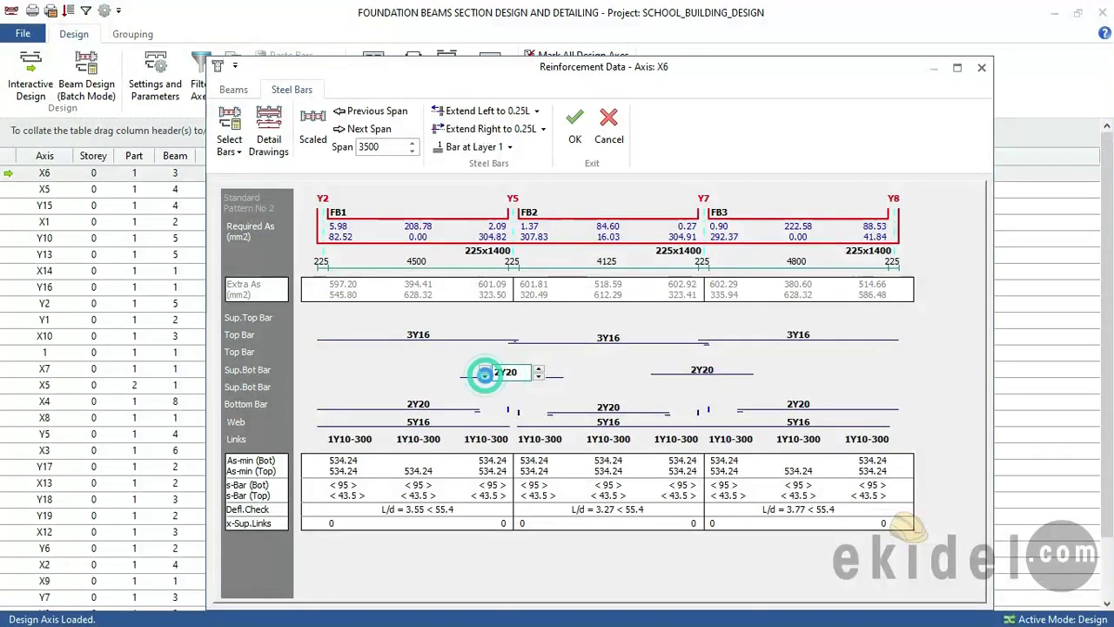
click(690, 372)
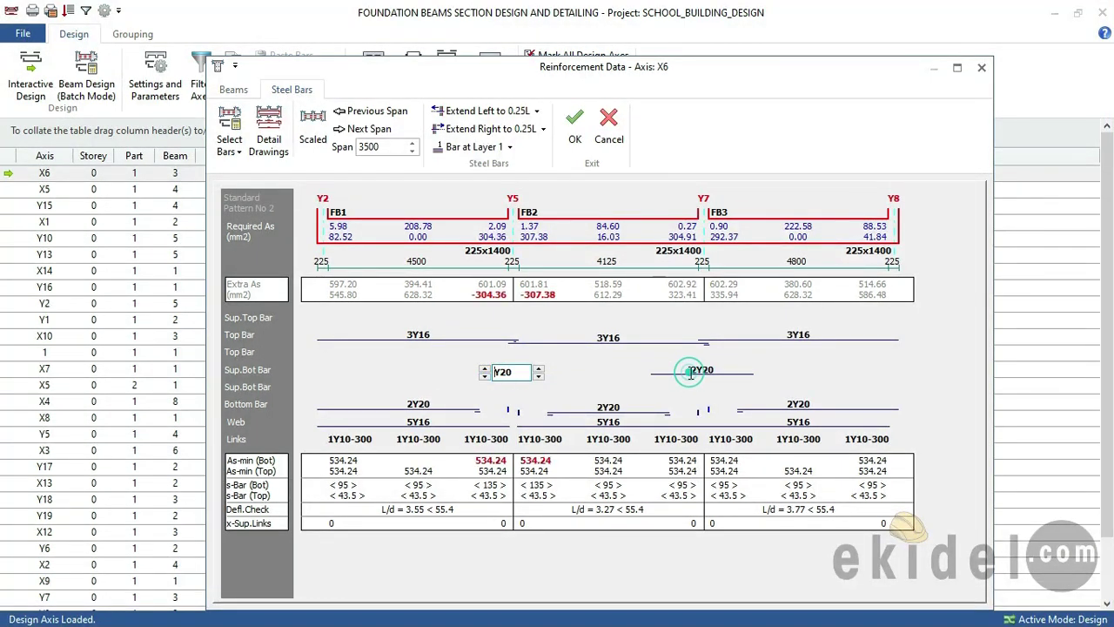
click(676, 373)
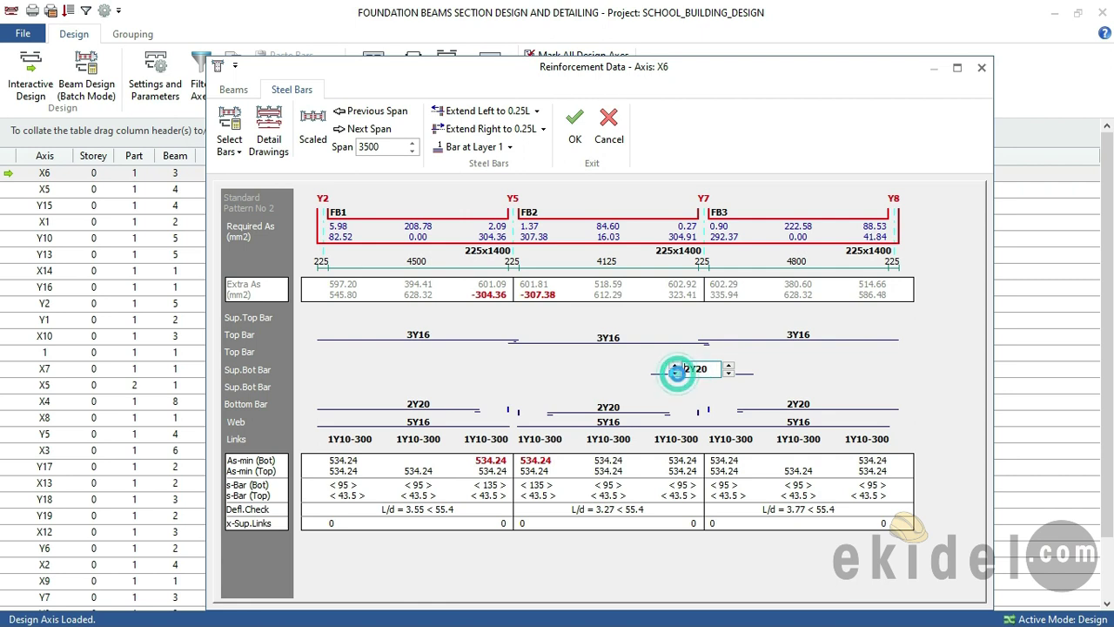
Extend the right end of beam FB1's bottom bars on axis X6 to lap and set them to 3Y16
click(403, 404)
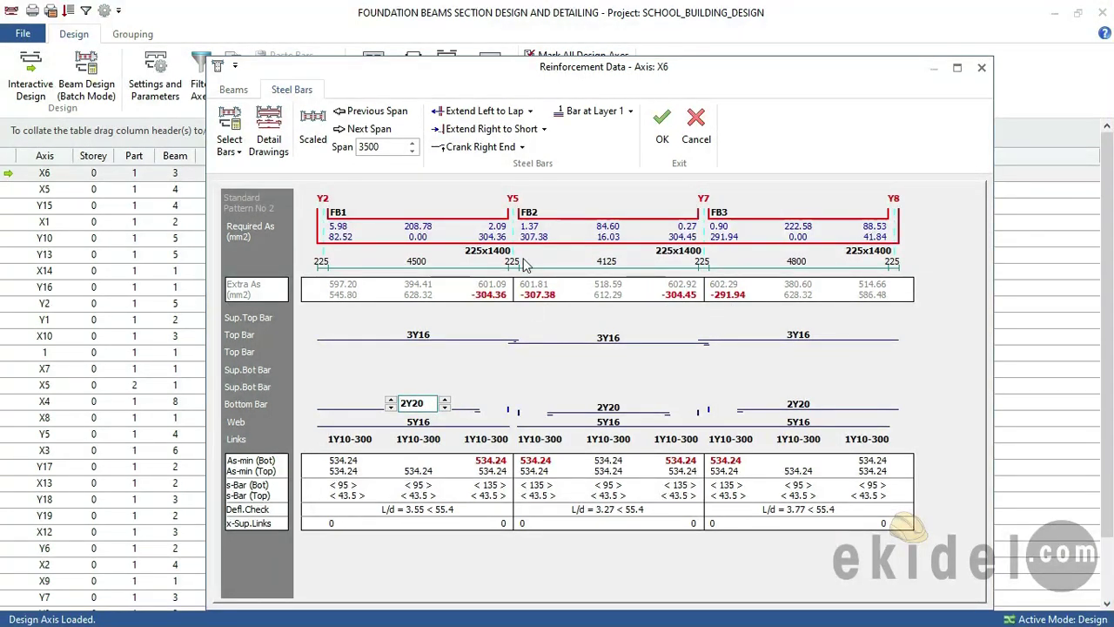
click(541, 129)
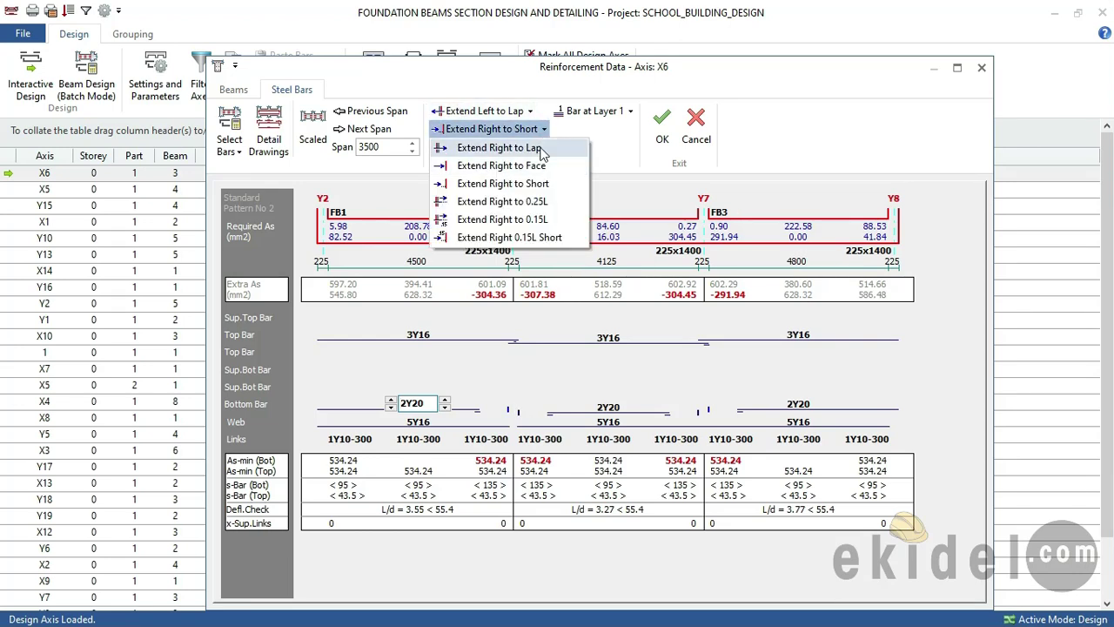
click(539, 148)
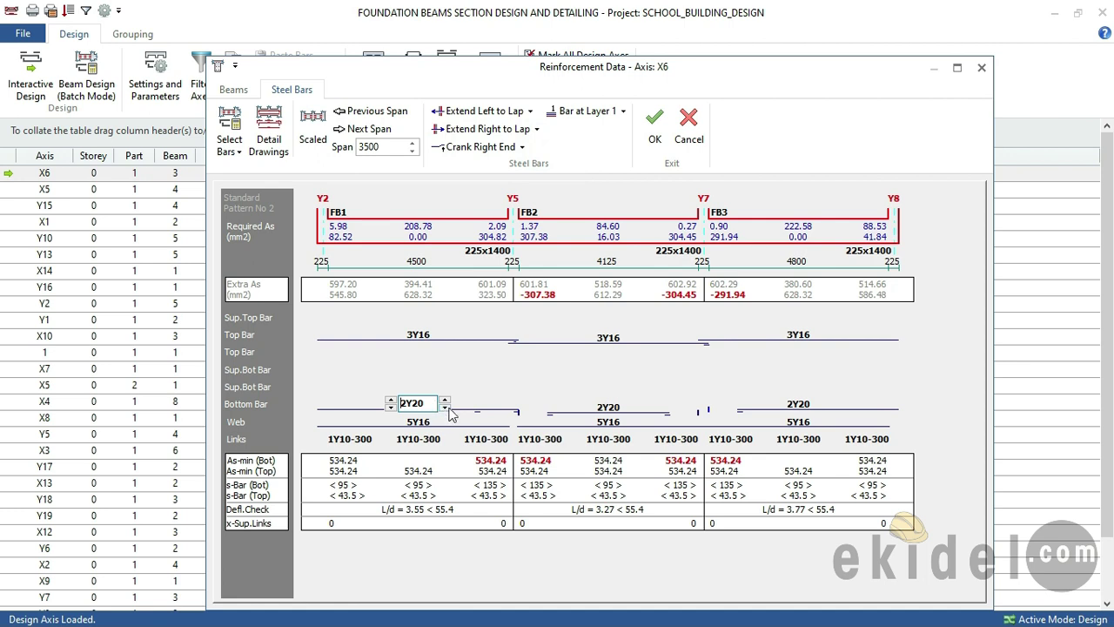
click(445, 407)
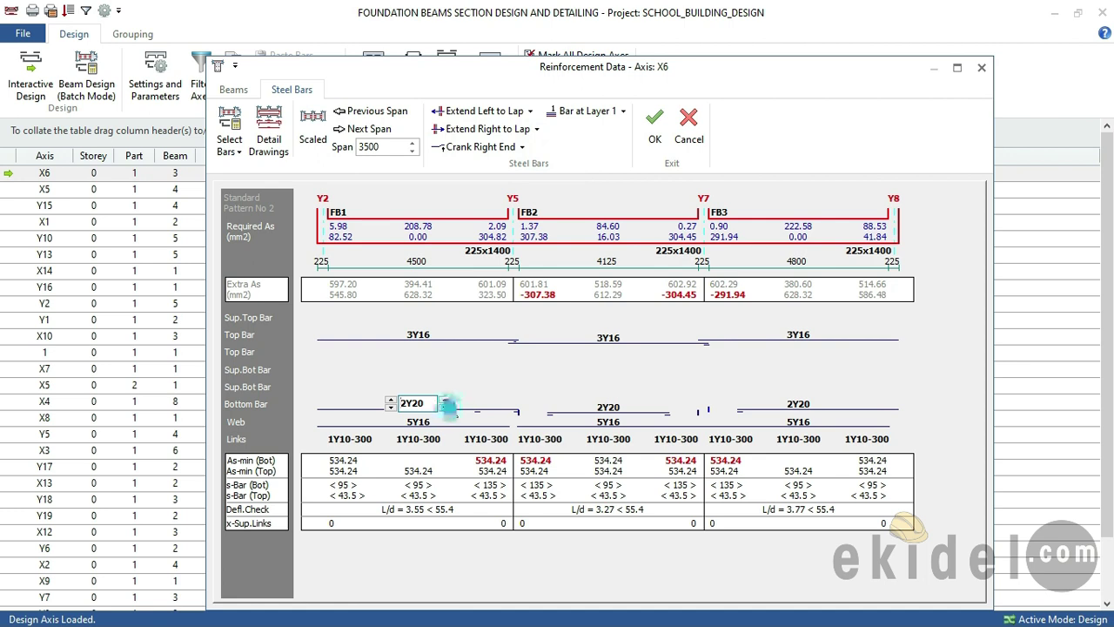
click(390, 400)
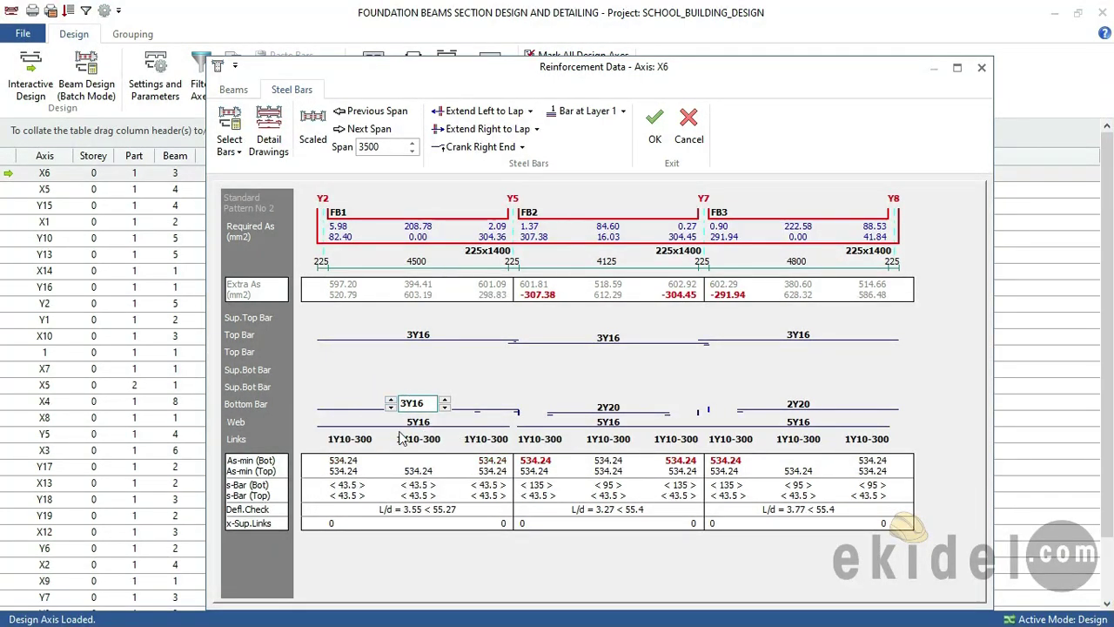
Extend both ends of beam FB2's bottom bars on axis X6 to lap and set them to 3Y16
click(609, 407)
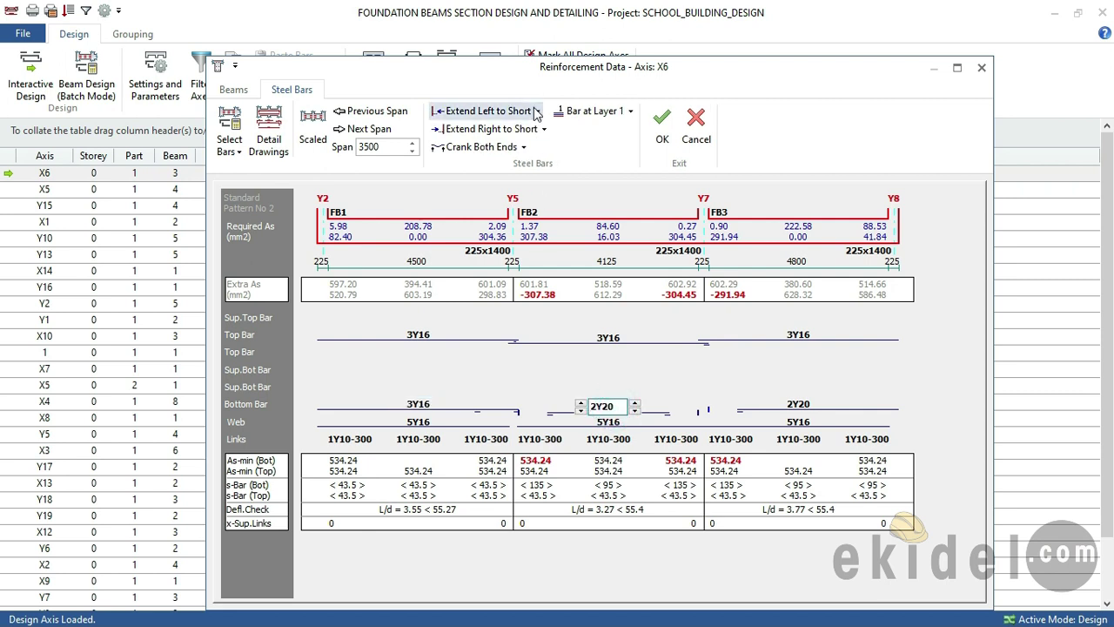
click(538, 111)
click(487, 129)
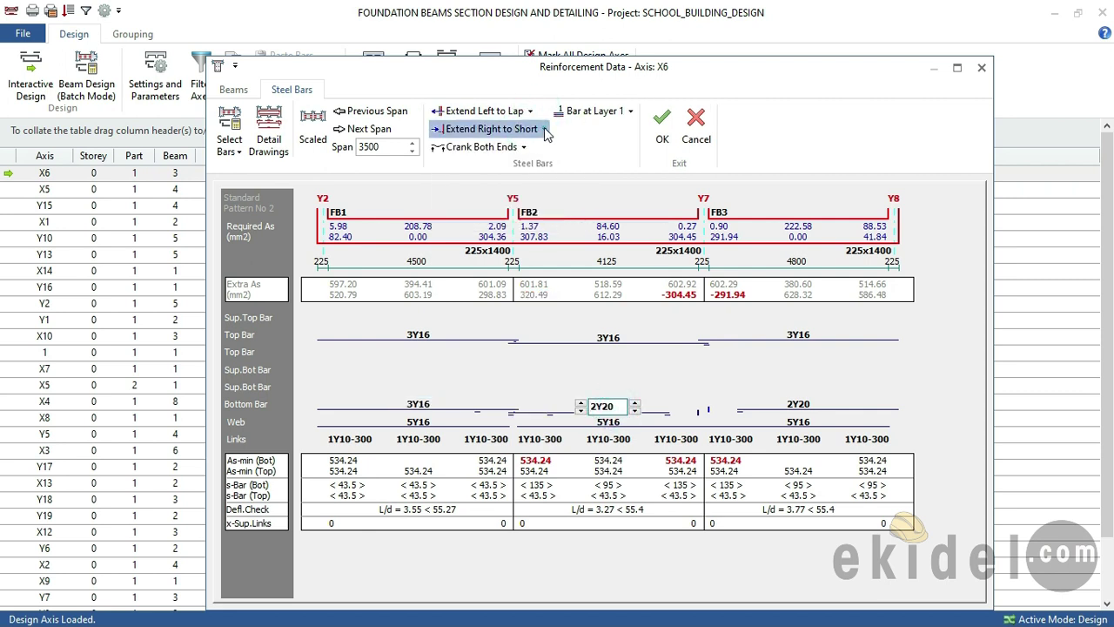
click(542, 129)
click(534, 148)
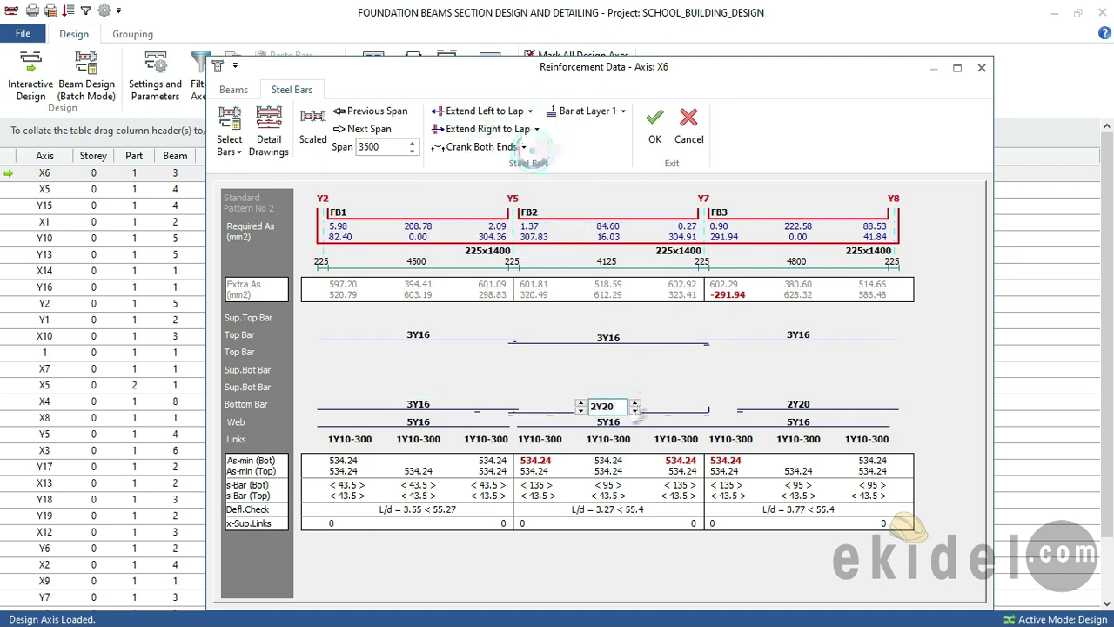
click(581, 411)
click(580, 405)
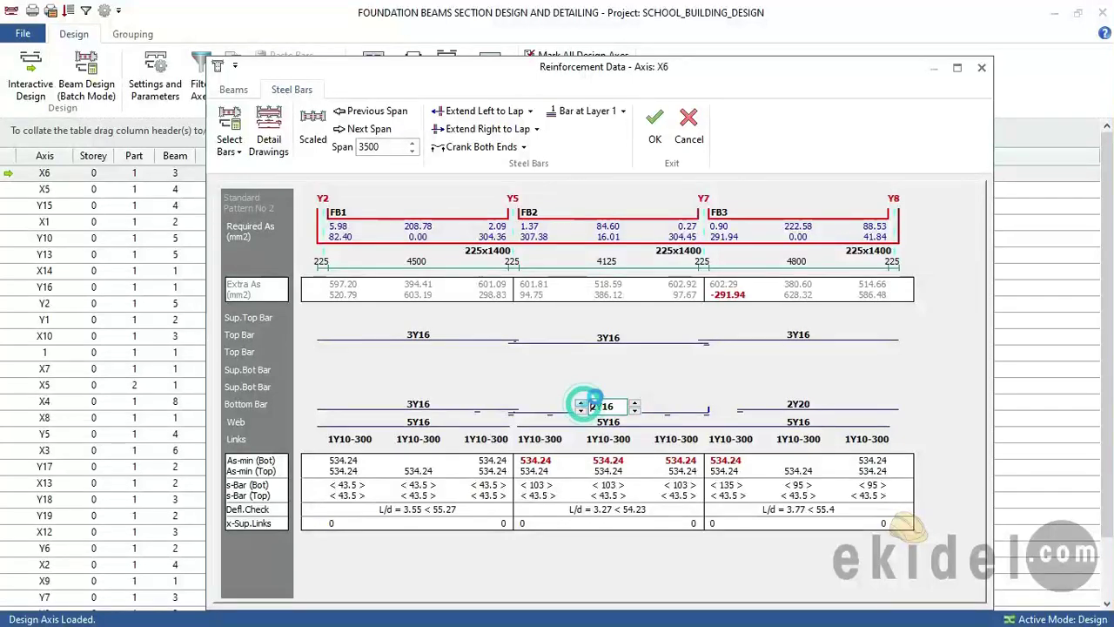
Extend the left end of beam FB3's bottom bars on axis X6 to lap and set them to 3Y16
click(798, 405)
click(532, 111)
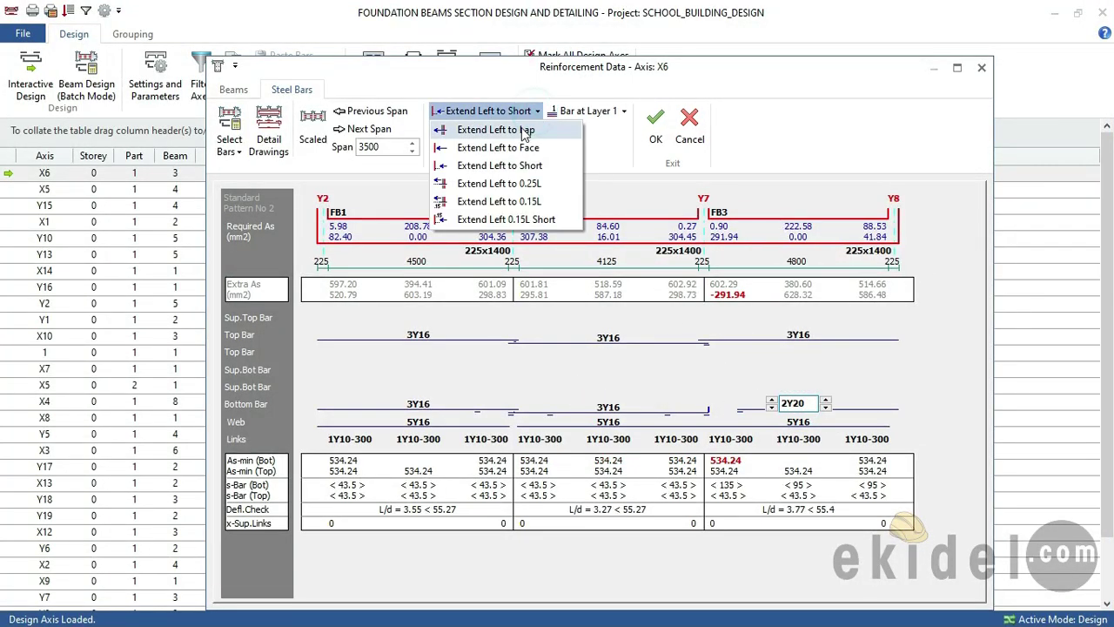
click(522, 132)
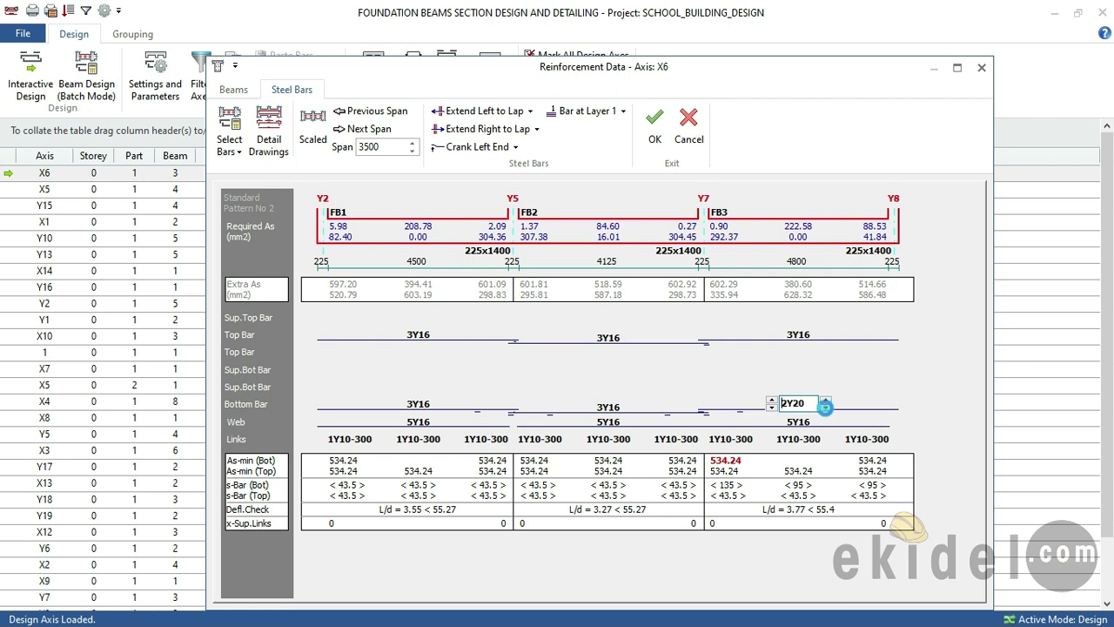
click(773, 403)
click(772, 400)
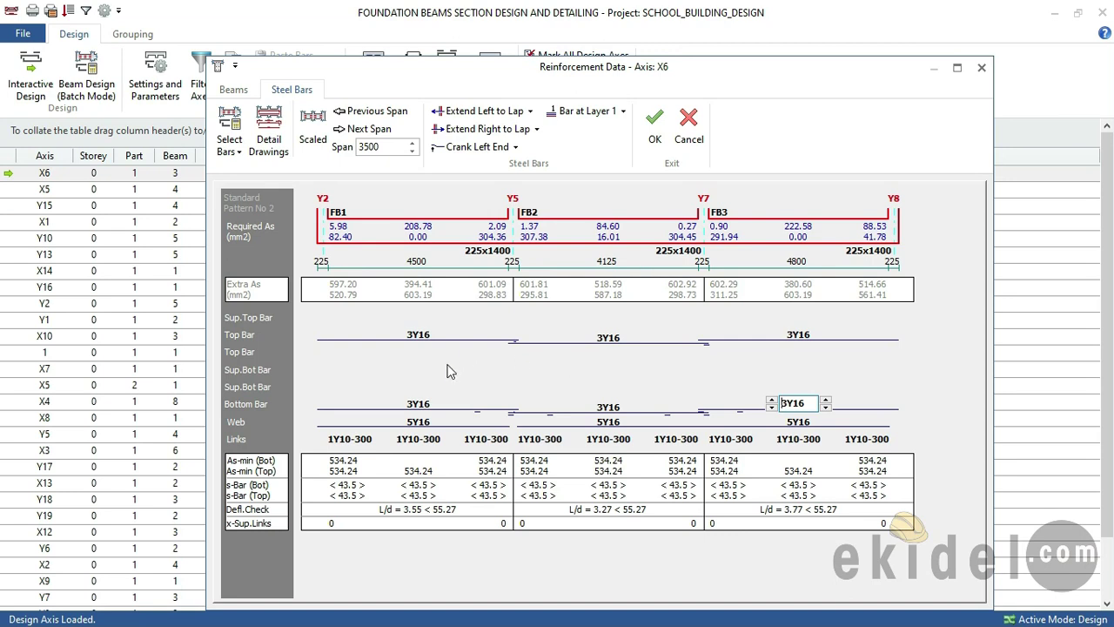
Check the empty support and second-row bar entries on axis X6, and accept its reinforcement data
click(368, 373)
click(511, 374)
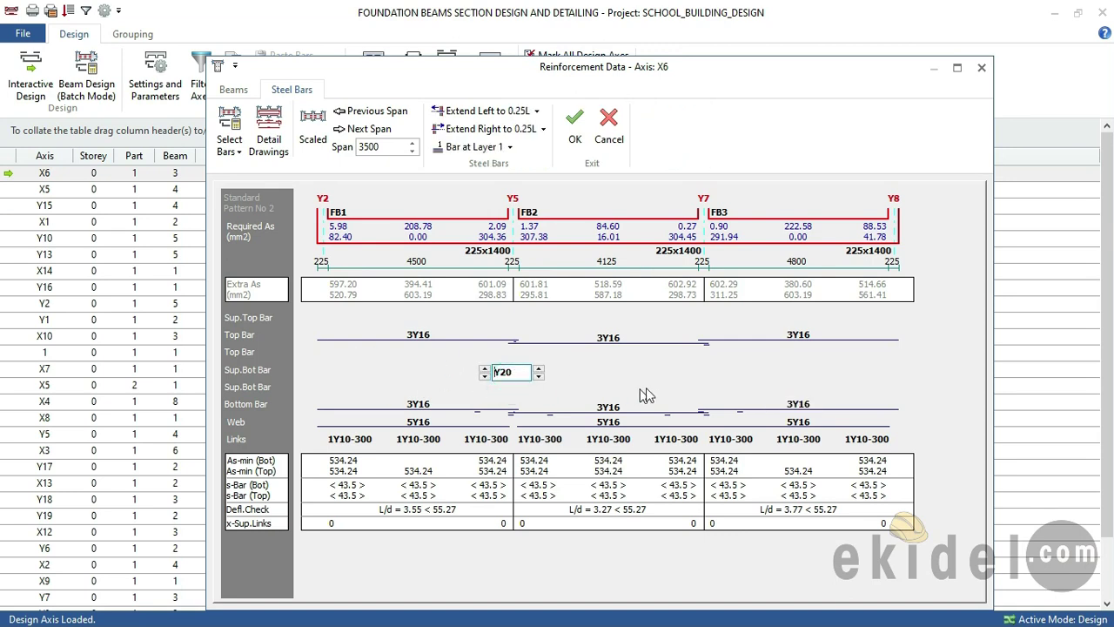
click(658, 388)
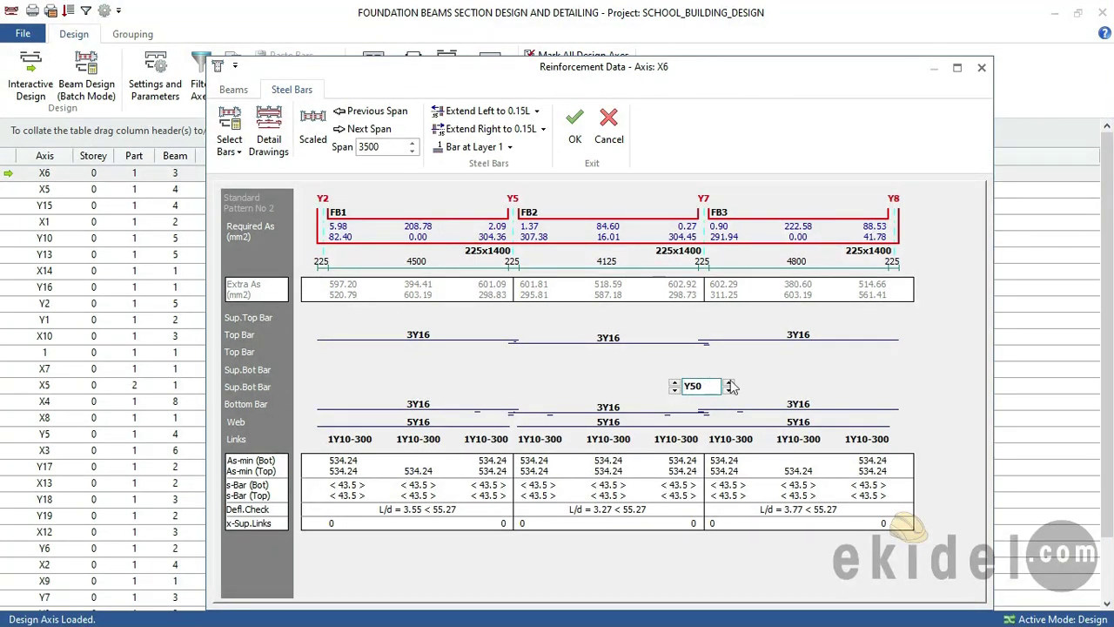
click(794, 364)
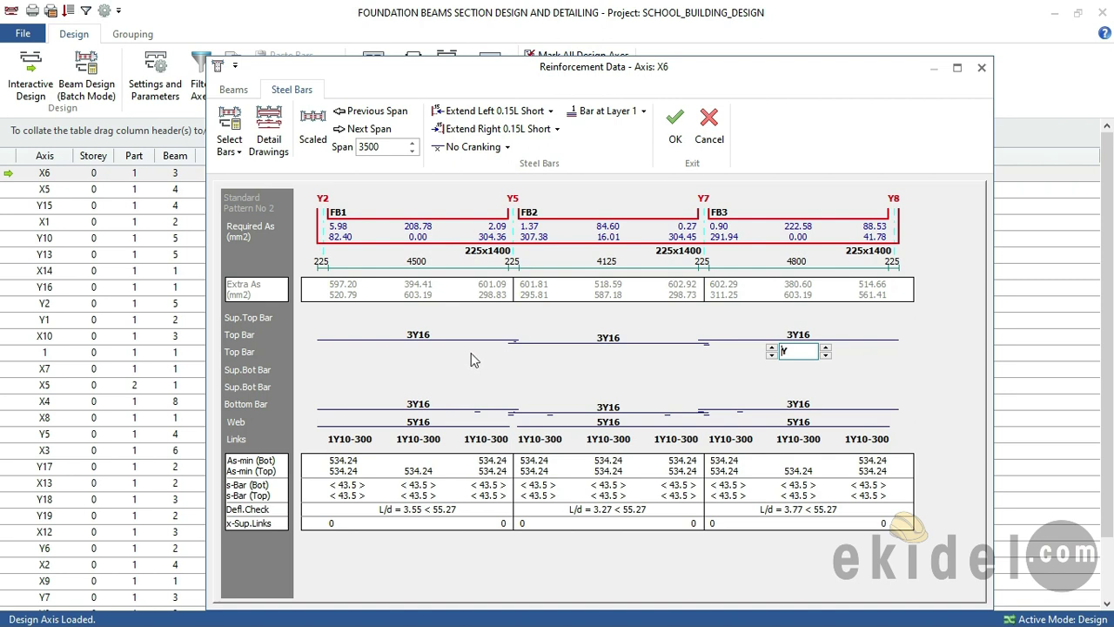
click(674, 139)
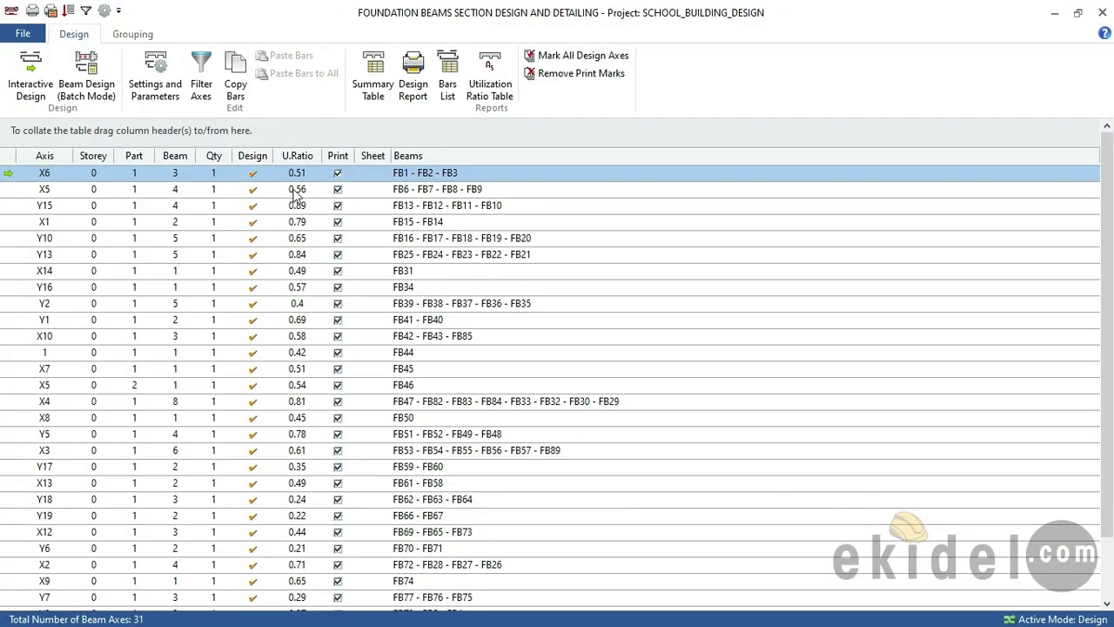
Open the reinforcement data of axis X5, review its beams, and set the top bars of beam FB6 to 3Y16
click(297, 190)
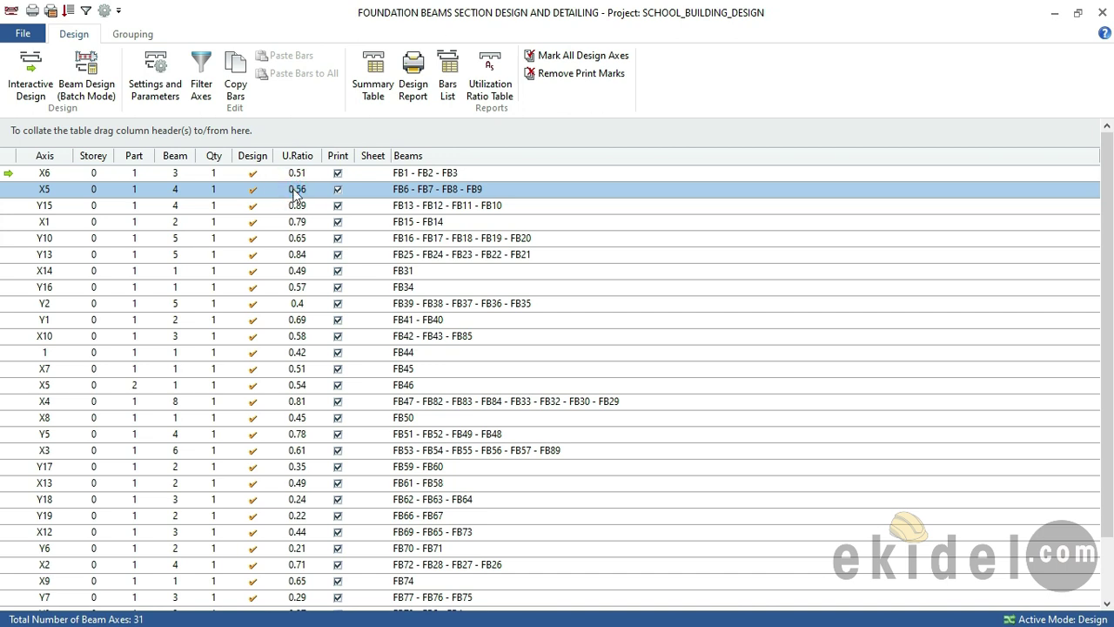
double_click(297, 191)
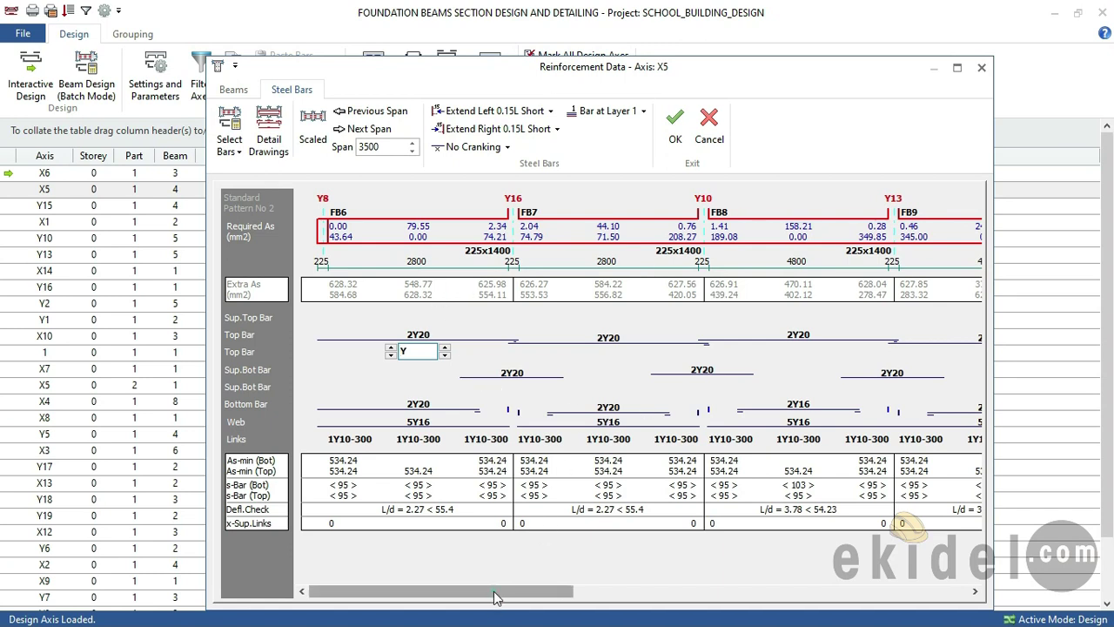
drag(510, 591, 621, 583)
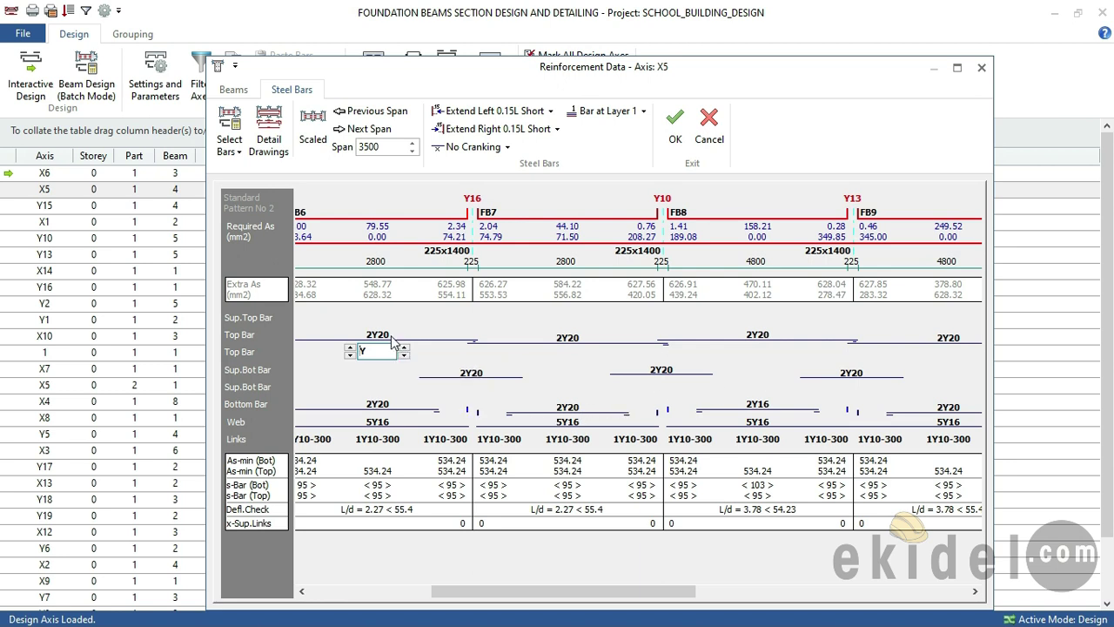
drag(545, 590, 418, 589)
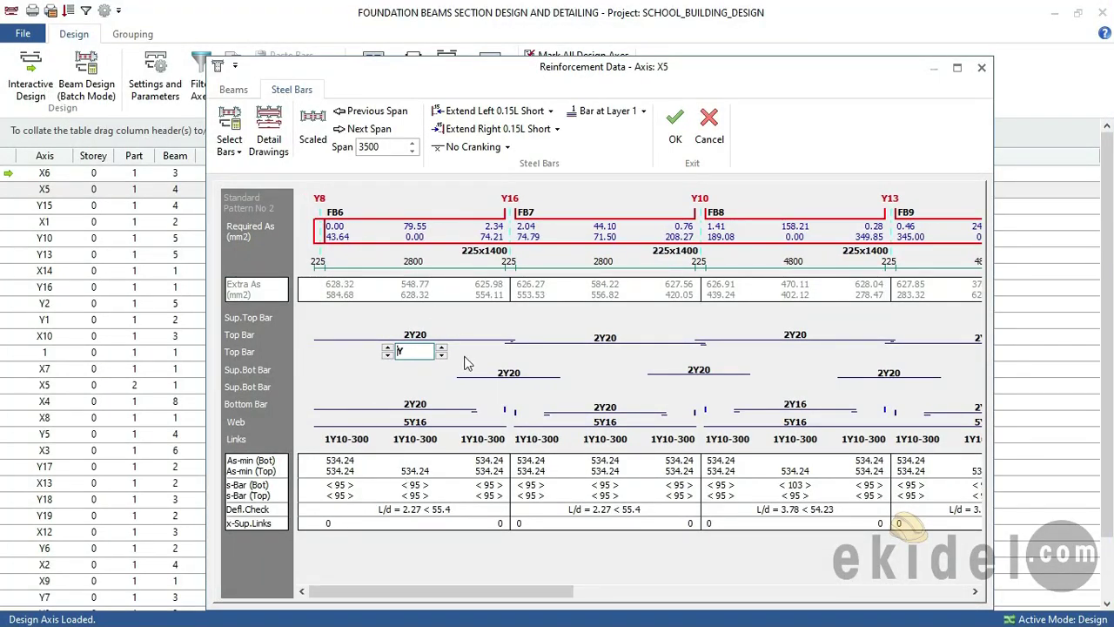
click(425, 339)
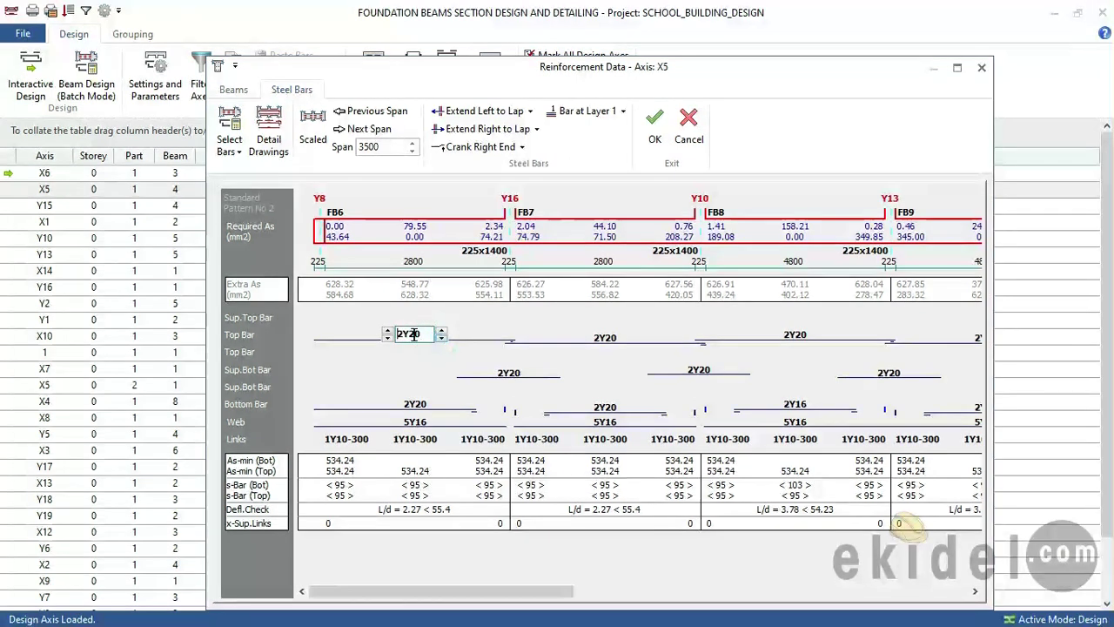
click(387, 337)
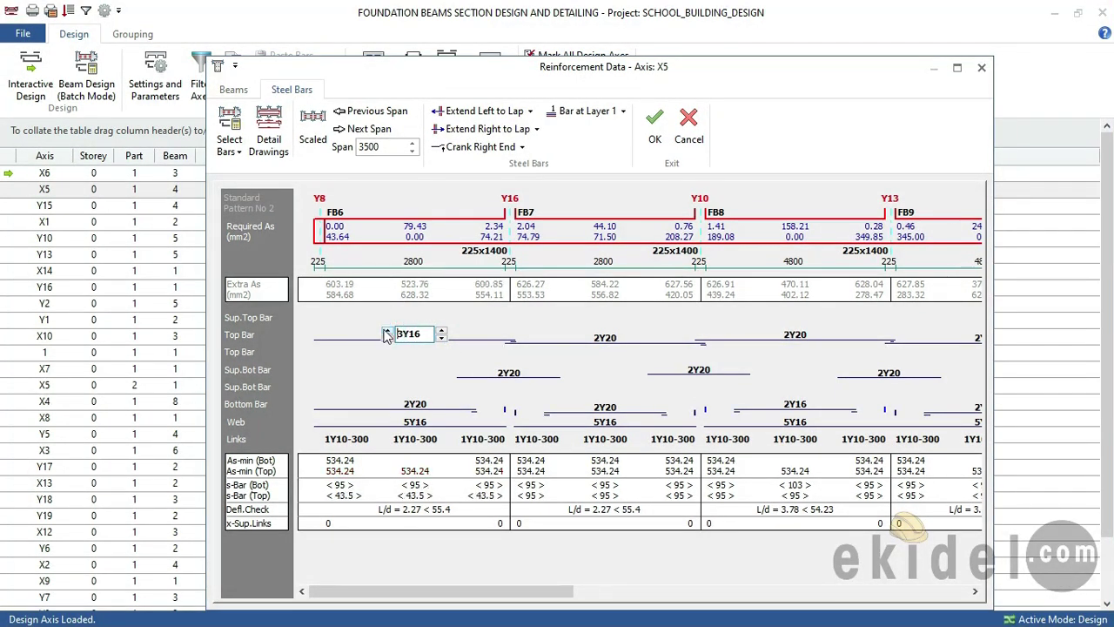
Set the top bars of beams FB7 and FB8 on axis X5 to 3Y16
click(621, 340)
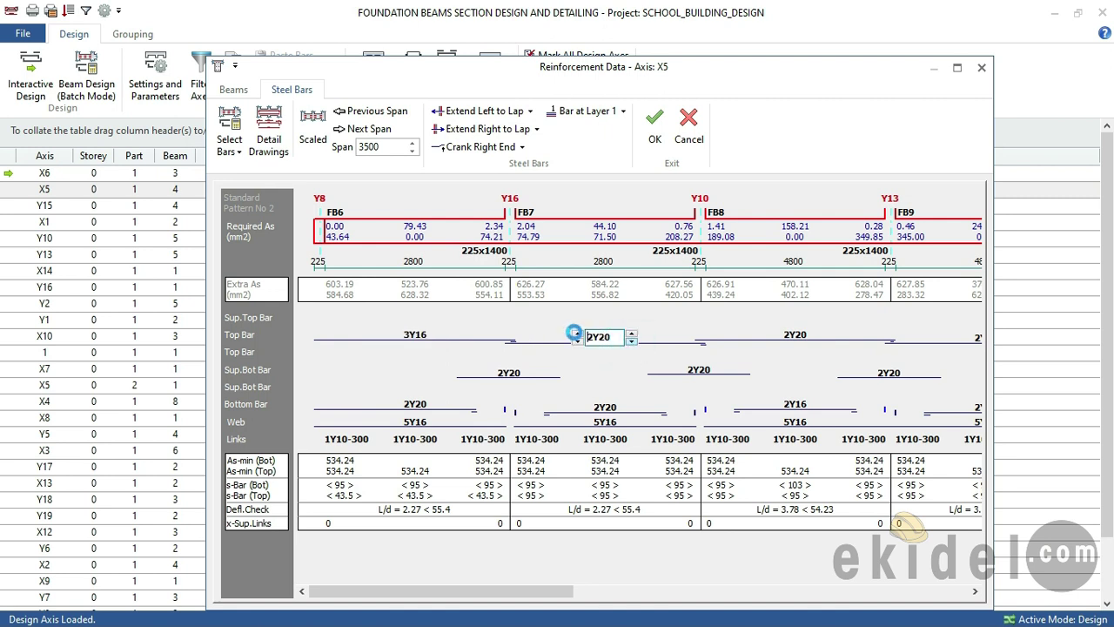
click(577, 336)
click(577, 337)
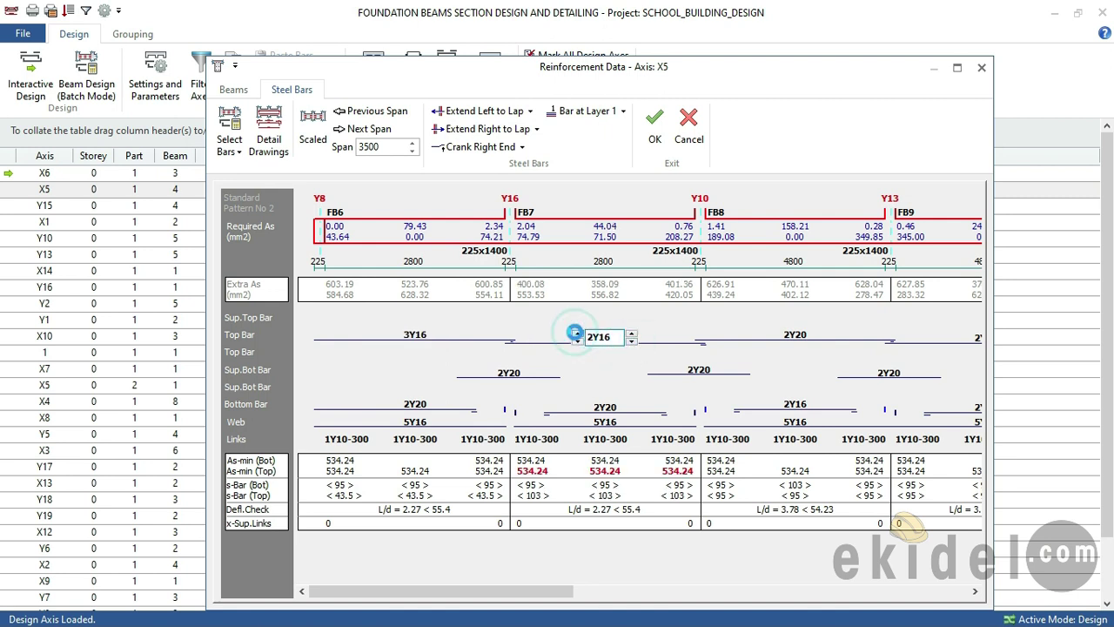
click(788, 340)
click(768, 337)
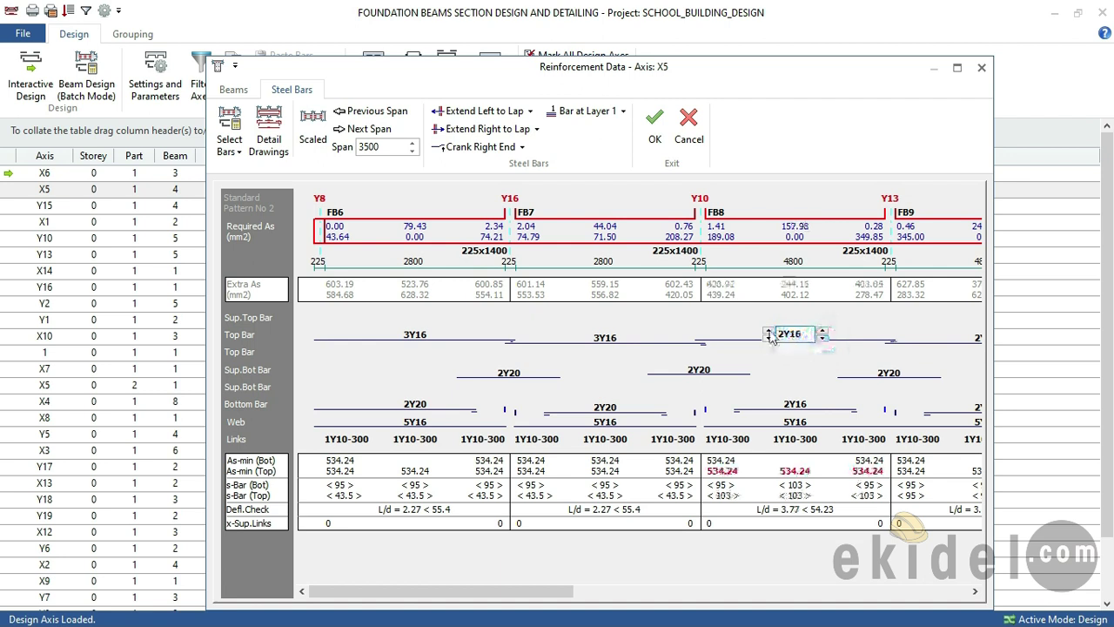
Remove the 2Y20 support bottom bars at columns Y10 and Y16 on axis X5
click(700, 369)
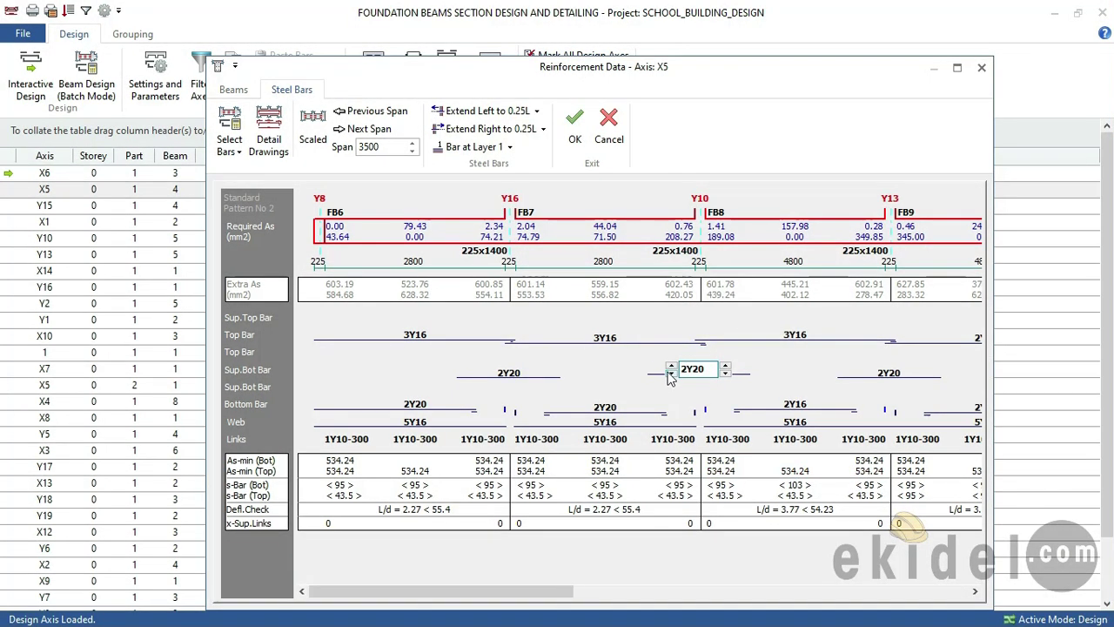
click(497, 371)
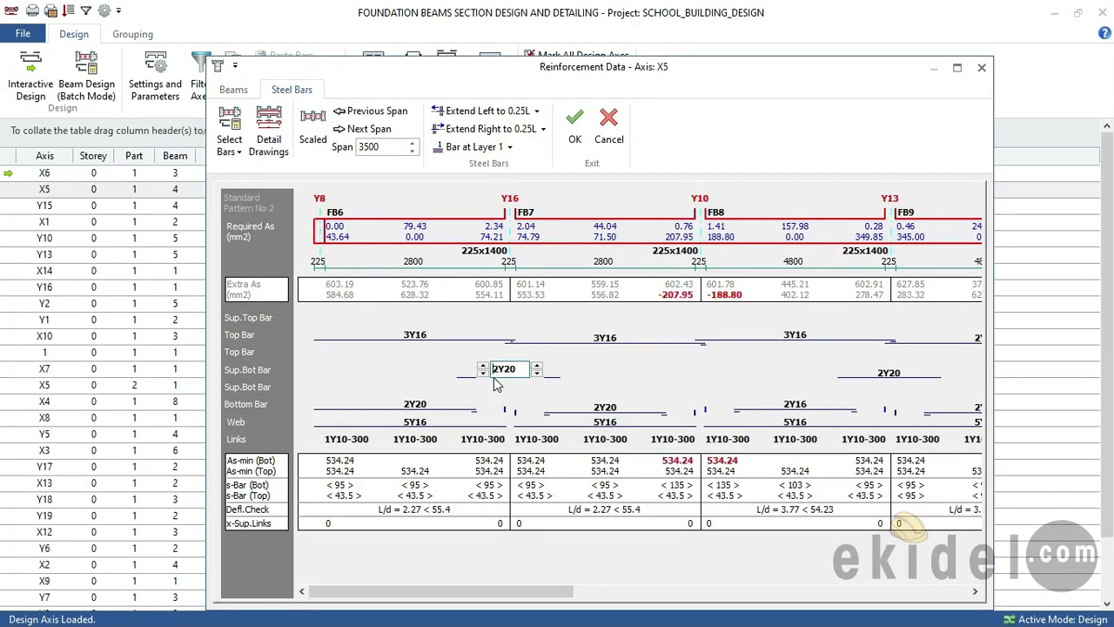
click(482, 373)
Extend the right end of beam FB6's bottom bars on axis X5 to lap and set them to 3Y16
click(414, 403)
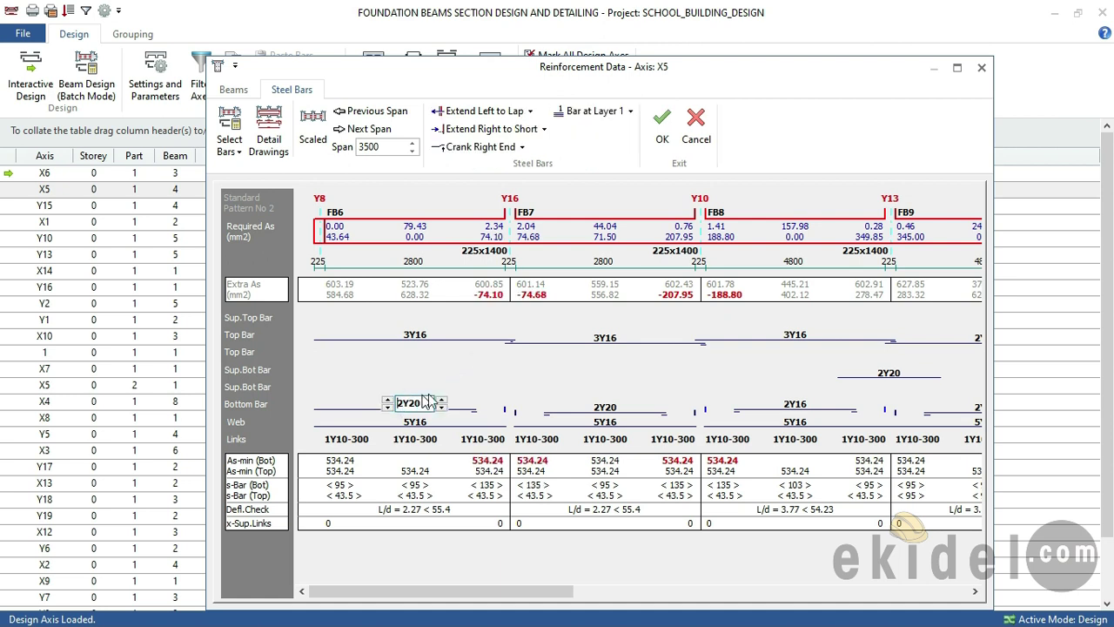
click(541, 128)
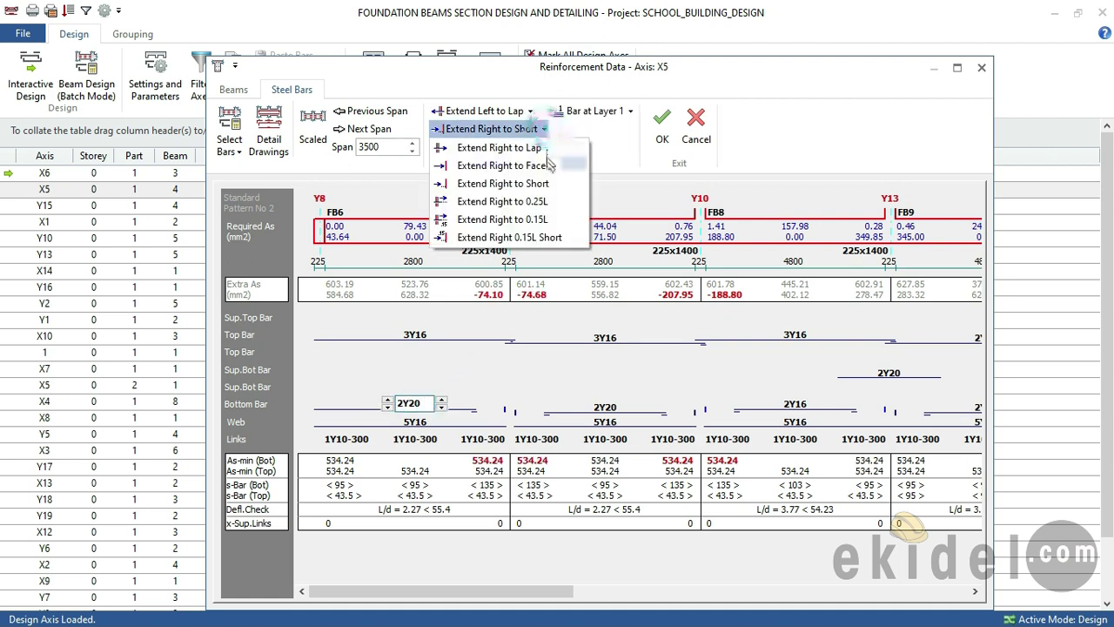
click(548, 148)
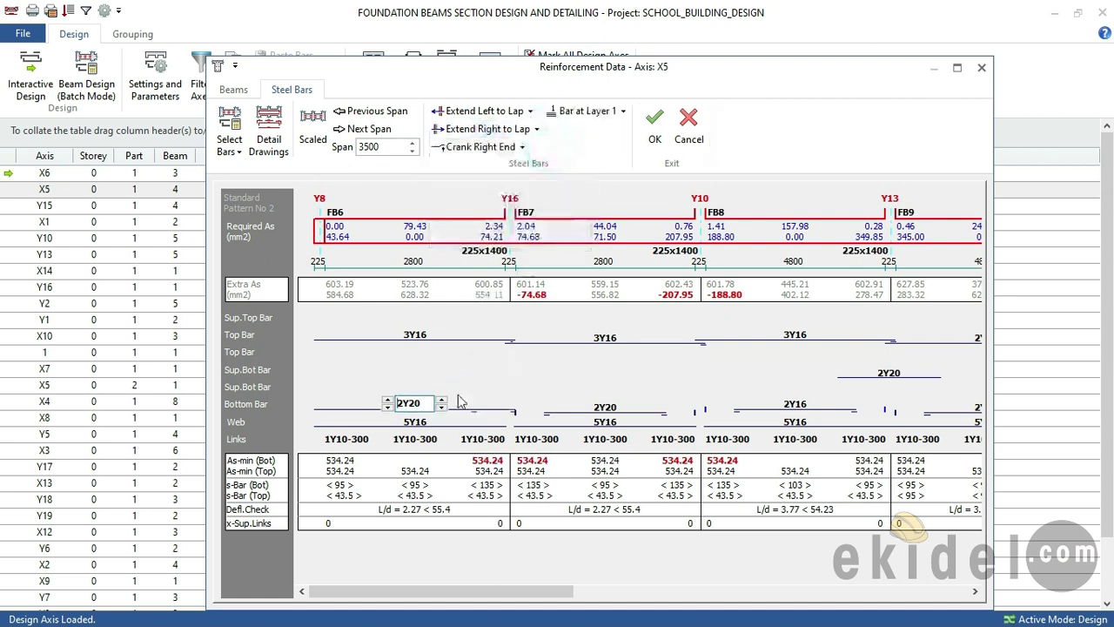
click(388, 406)
click(388, 400)
Extend both ends of beam FB7's bottom bars on axis X5 to lap and set them to 3Y16
click(597, 407)
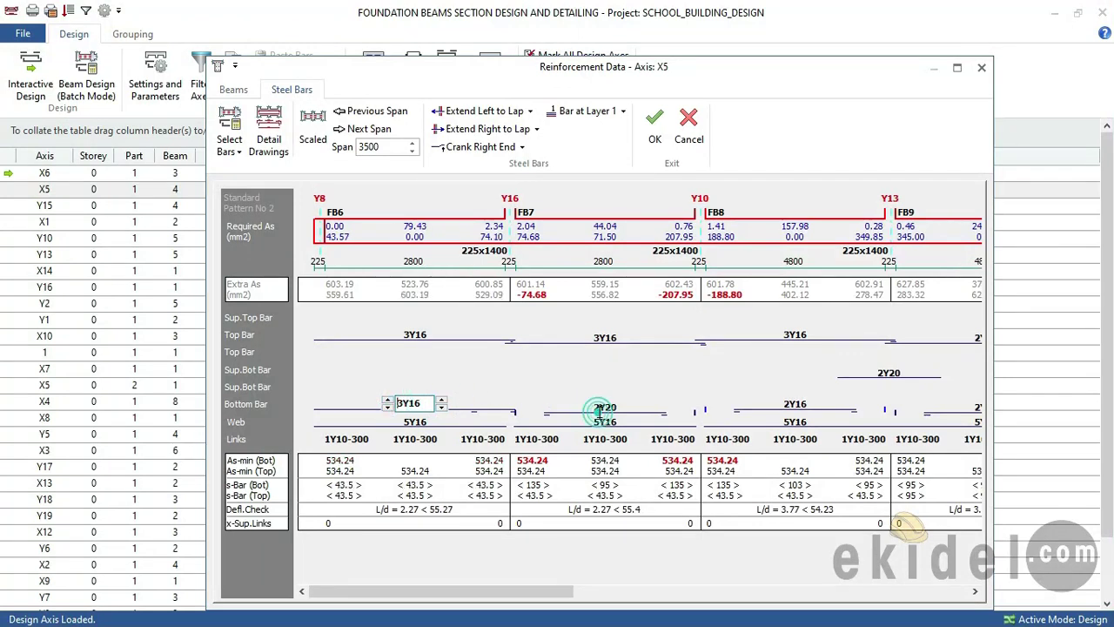
click(542, 129)
click(540, 148)
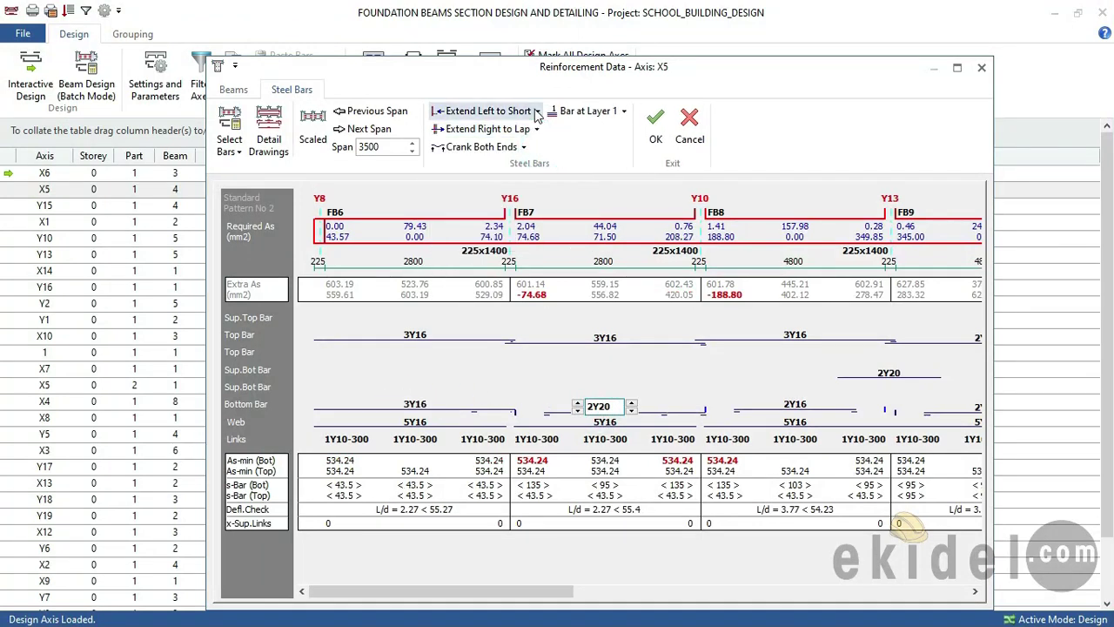
click(537, 110)
click(498, 128)
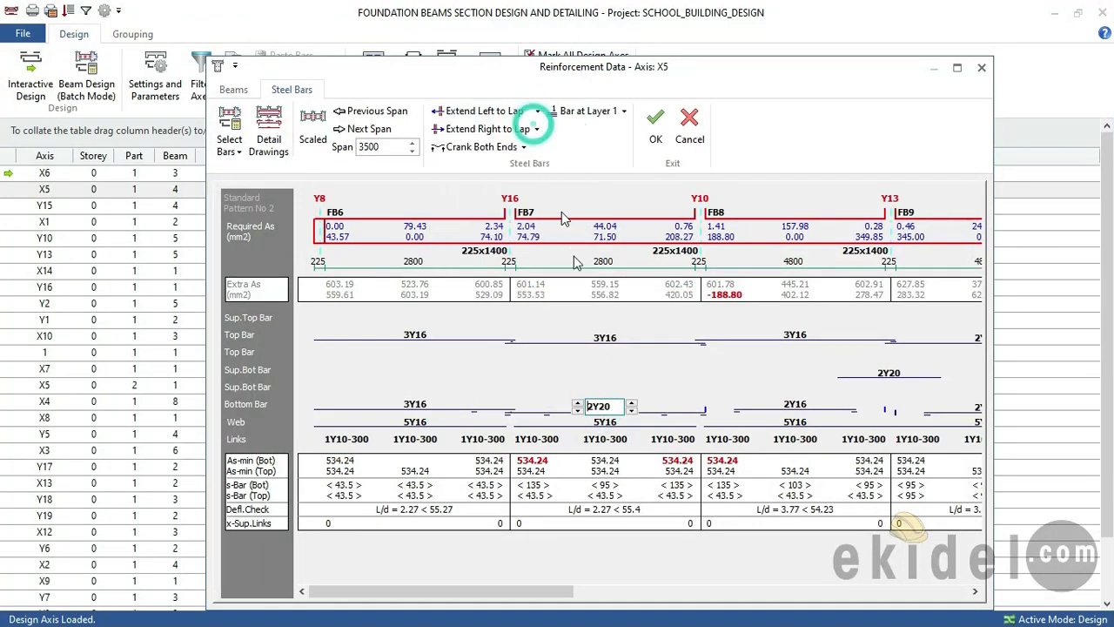
click(632, 410)
click(577, 403)
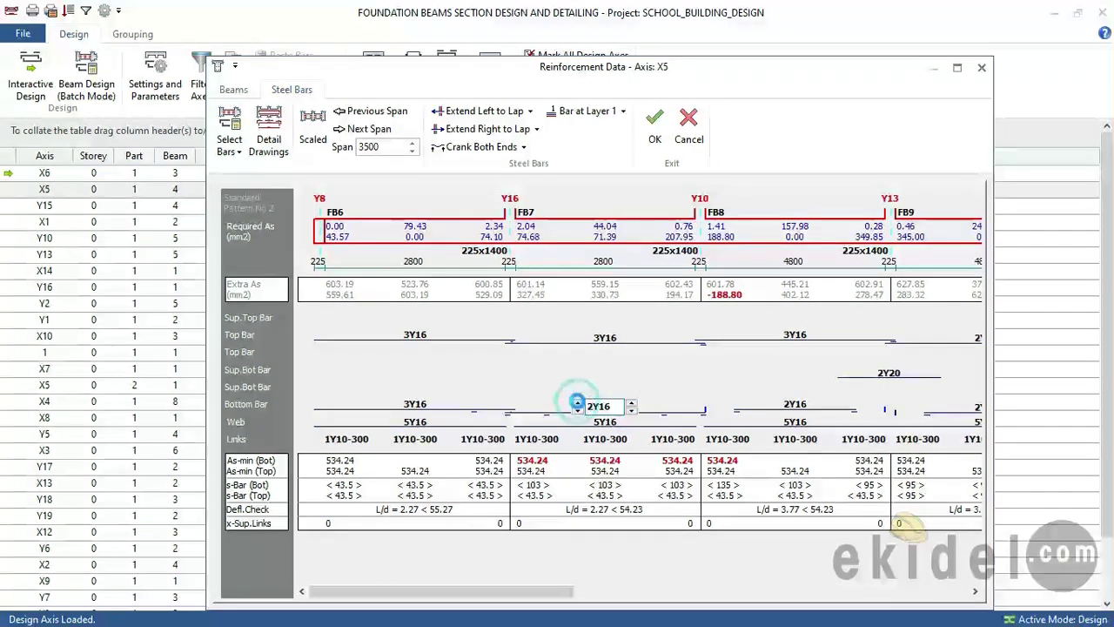
Extend both ends of beam FB8's bottom bars on axis X5 to lap and set them to 3Y16
click(793, 405)
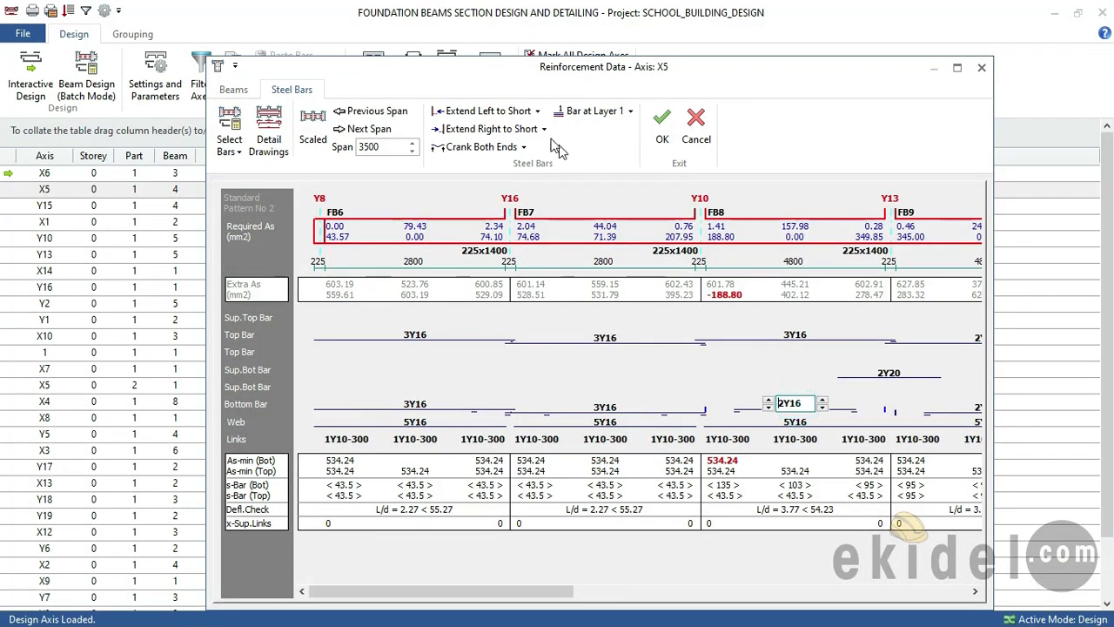
click(543, 129)
click(492, 152)
click(538, 112)
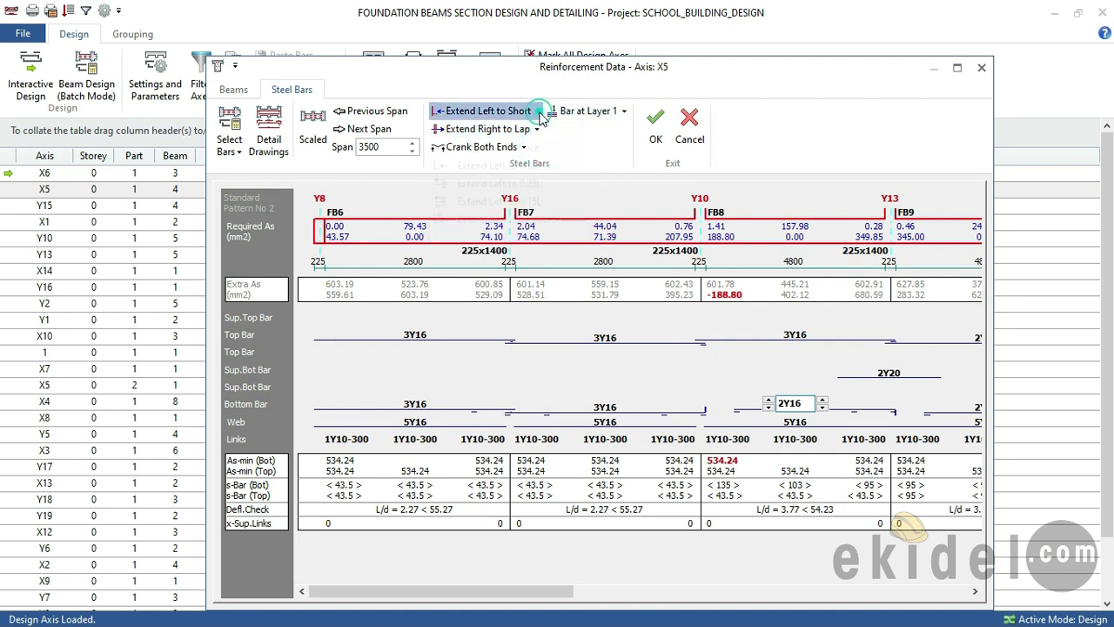
click(487, 147)
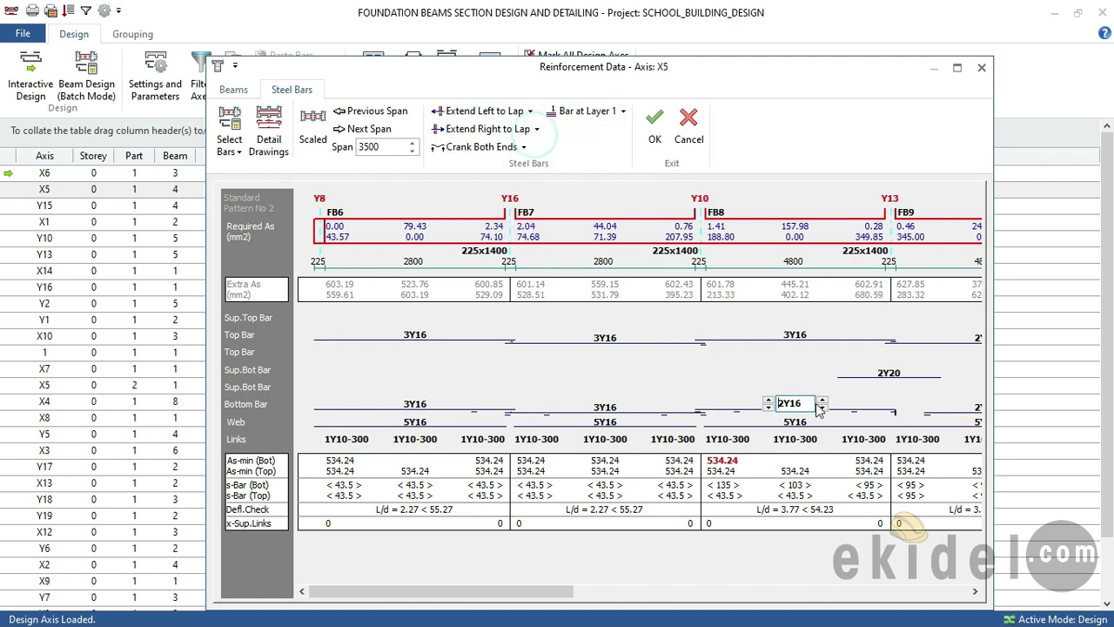
click(768, 402)
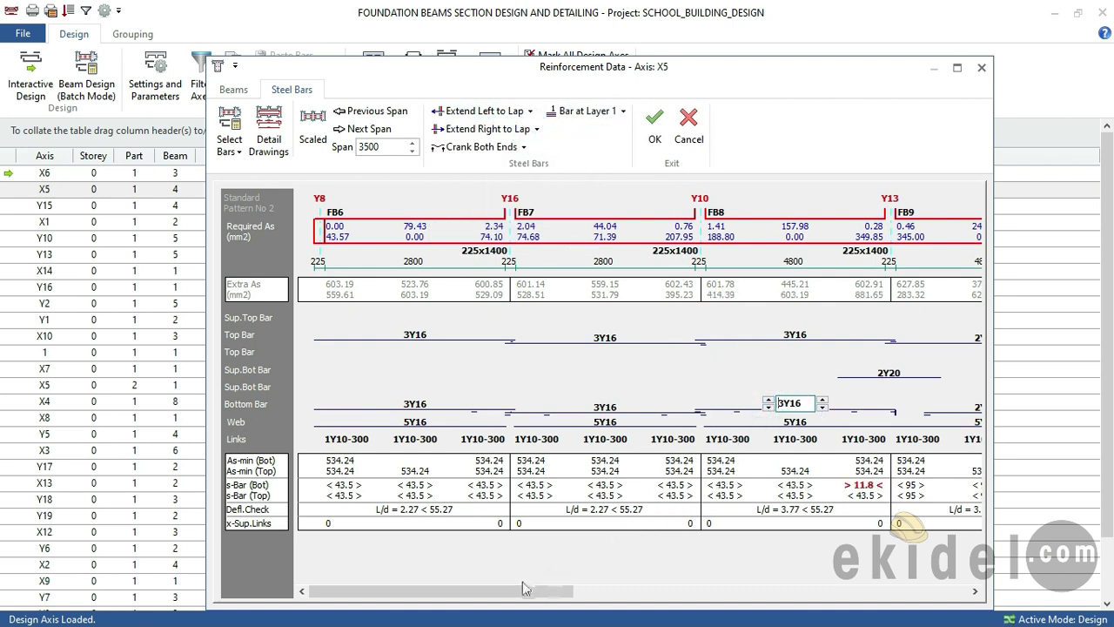
Set beam FB9's top bars on axis X5 to 3Y16 and take out the 2Y20 support bottom bars at column Y13
drag(514, 592, 878, 592)
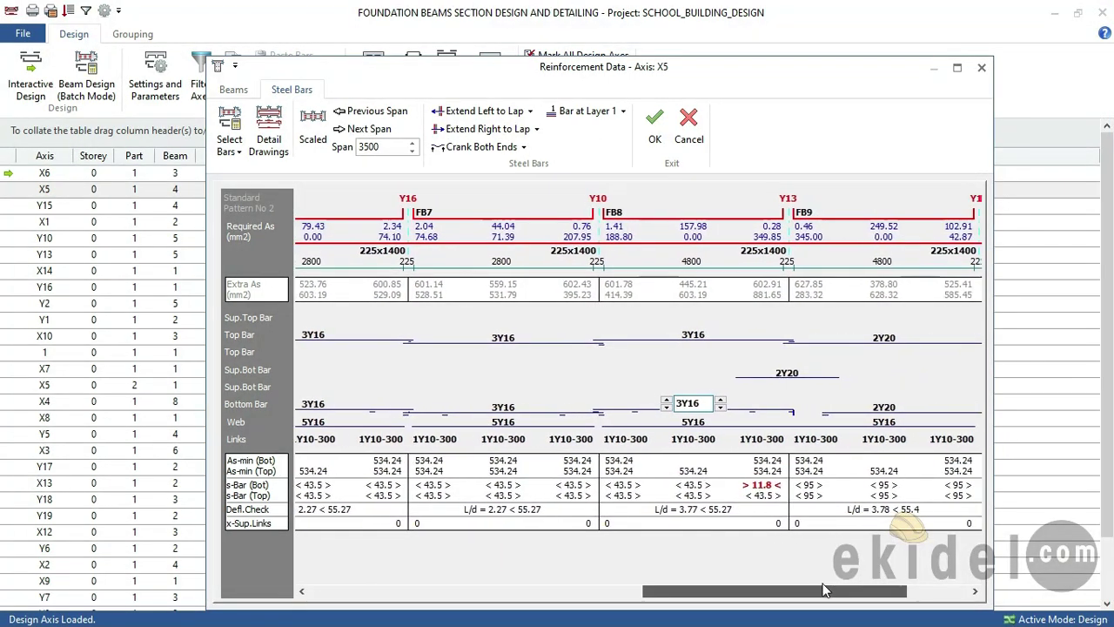
click(864, 338)
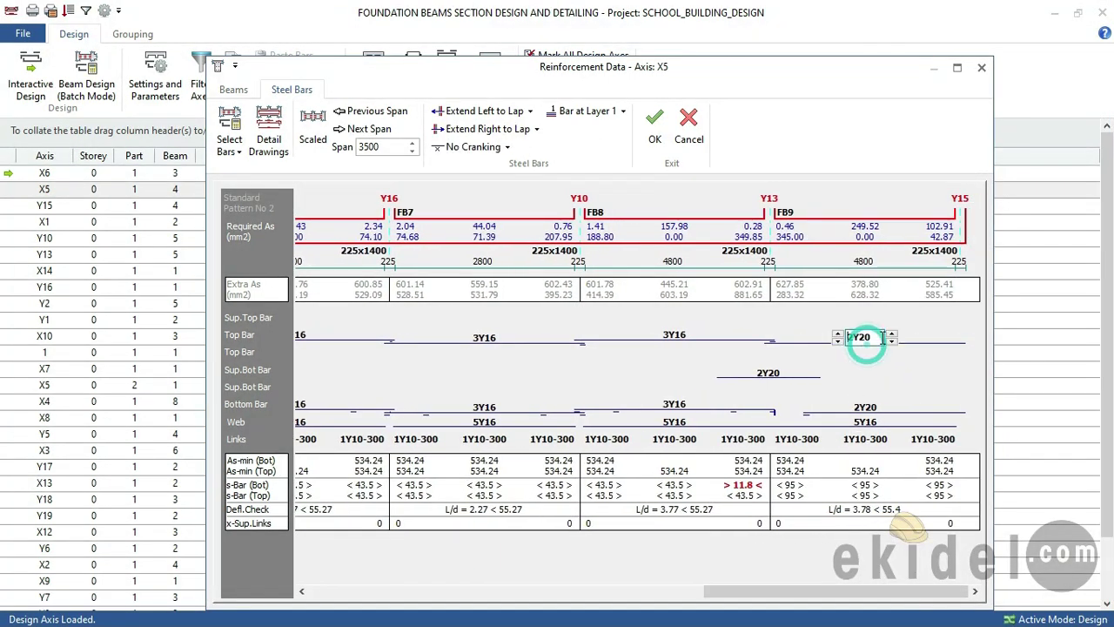
click(894, 340)
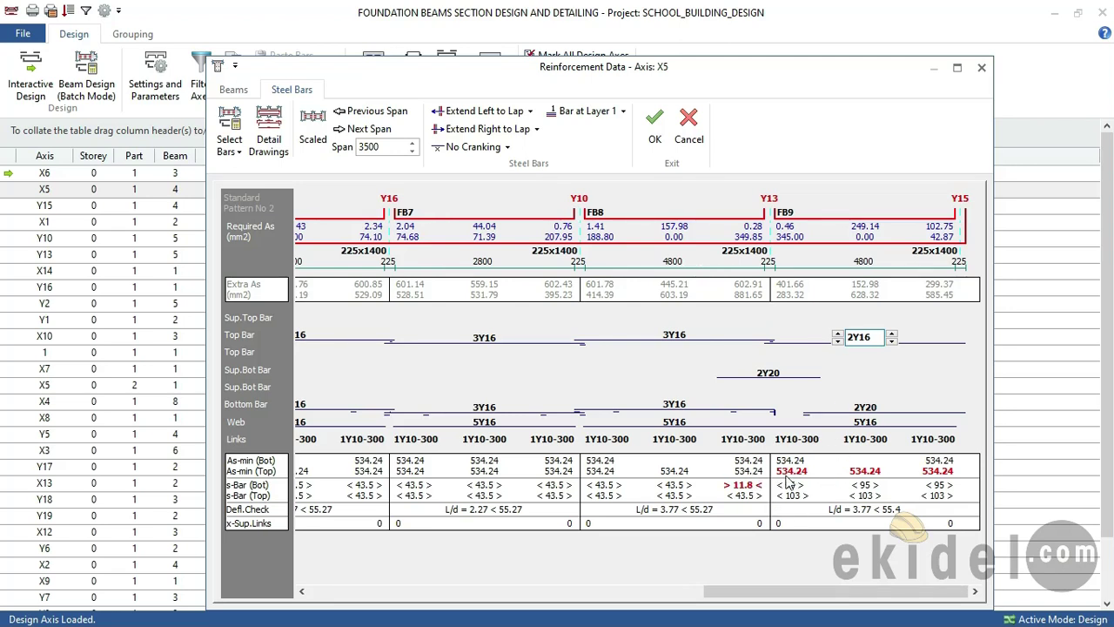
click(838, 332)
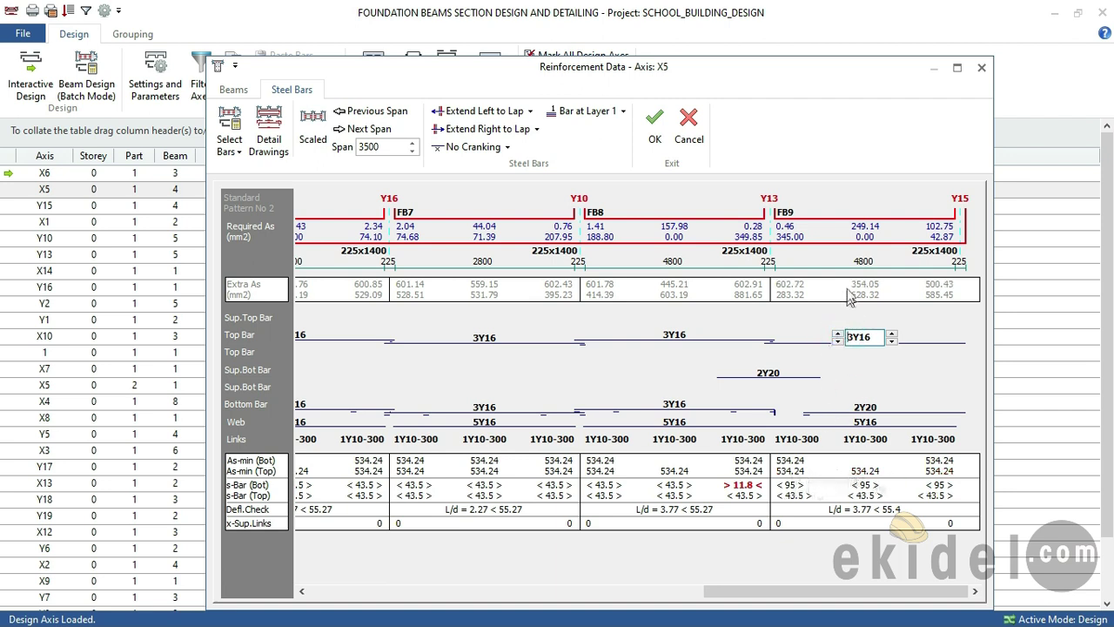
click(770, 375)
click(740, 370)
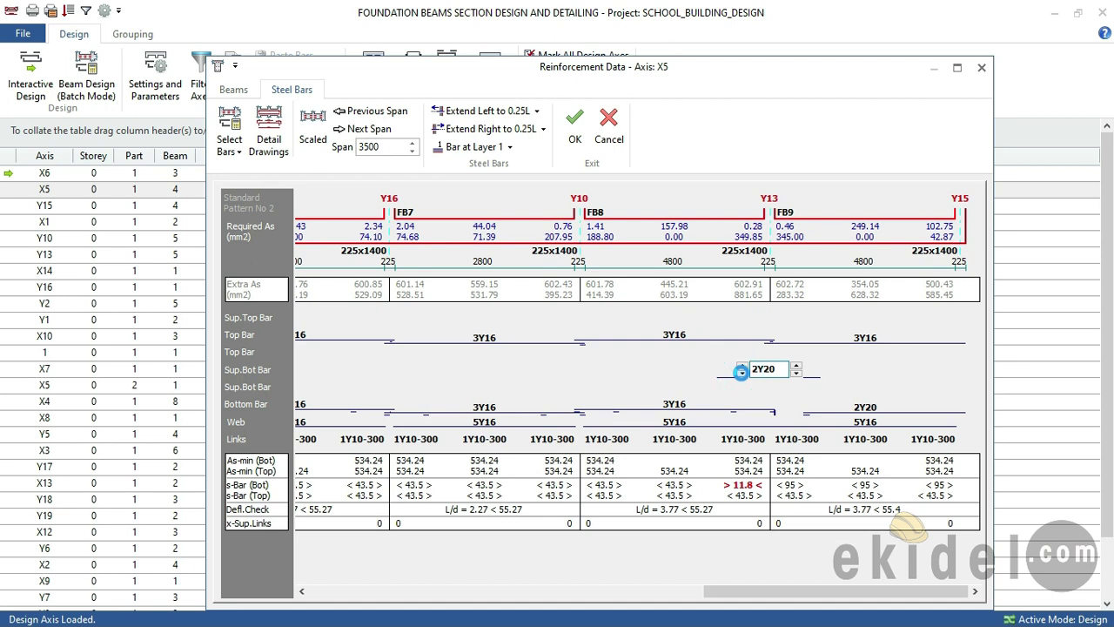
Extend both ends of beam FB9's bottom bars on axis X5 to lap and set them to 3Y16
click(853, 409)
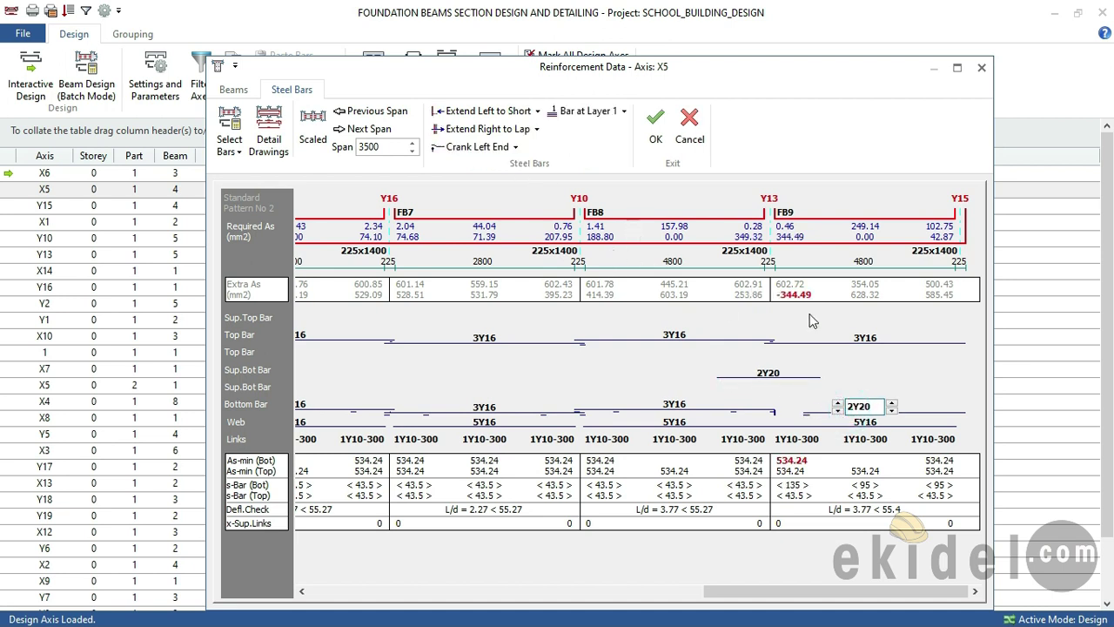
click(536, 129)
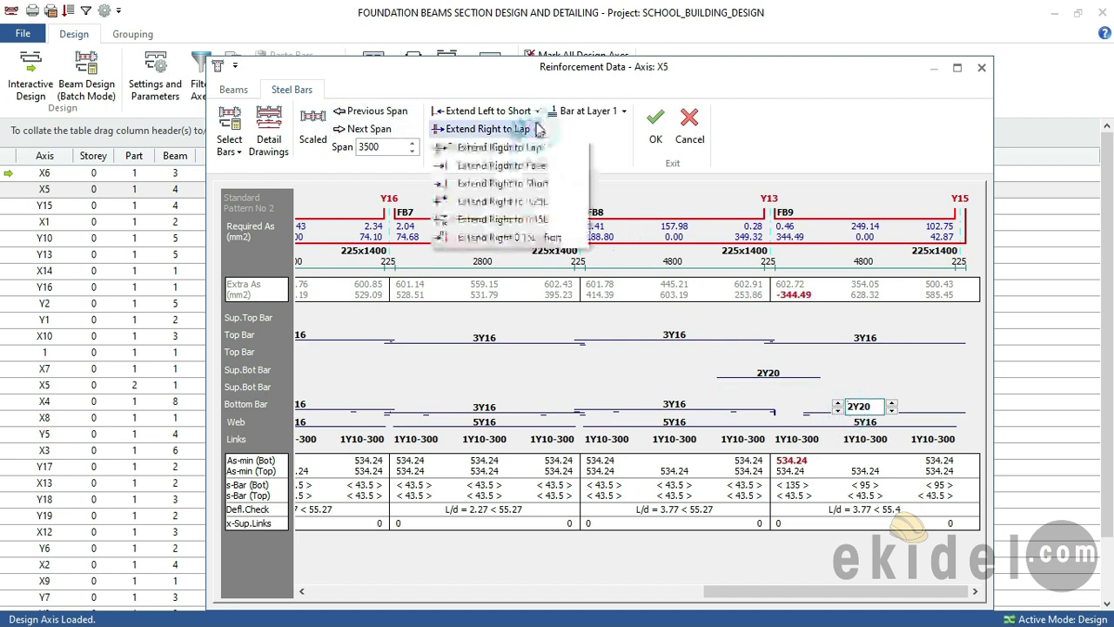
click(500, 148)
click(538, 110)
click(518, 129)
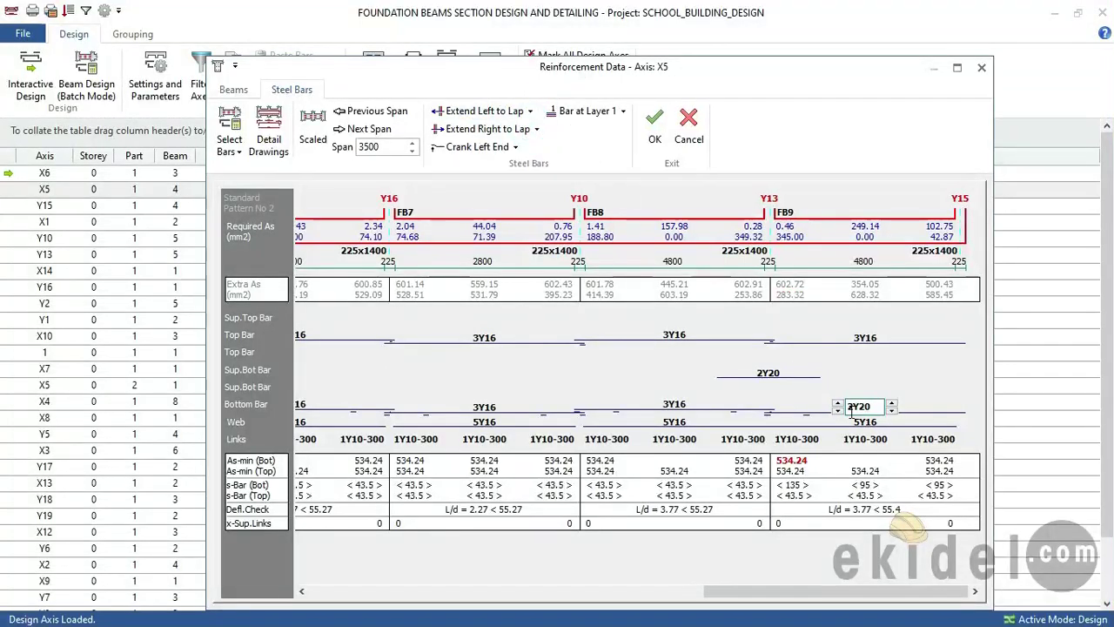
click(891, 410)
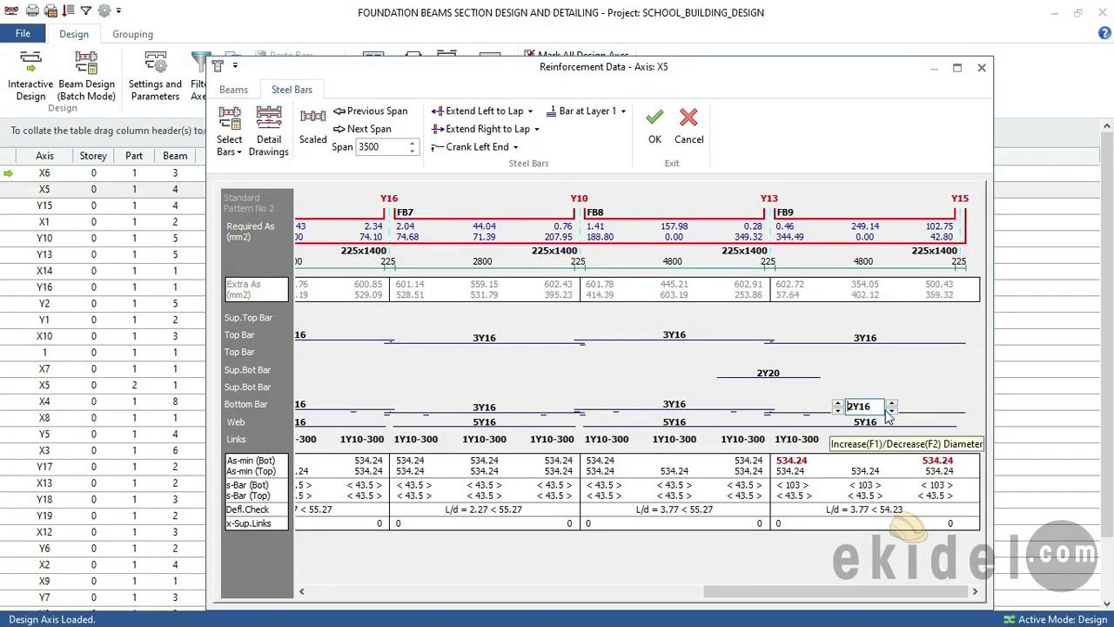
click(837, 402)
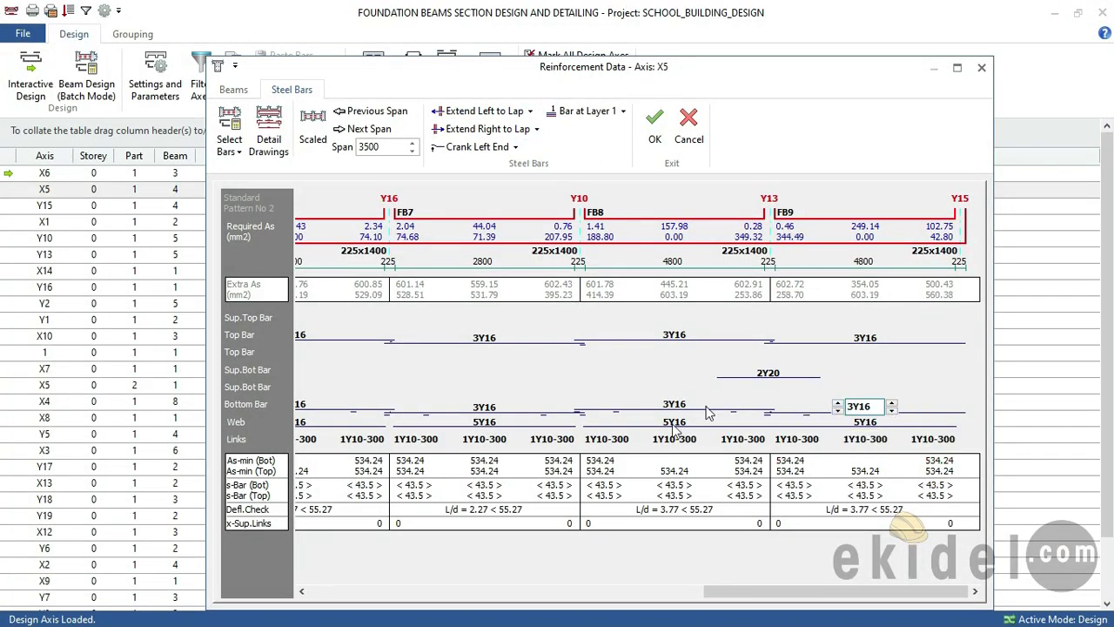
Clear the leftover support bottom bar entry at column Y13 and accept the reinforcement of axis X5
click(759, 373)
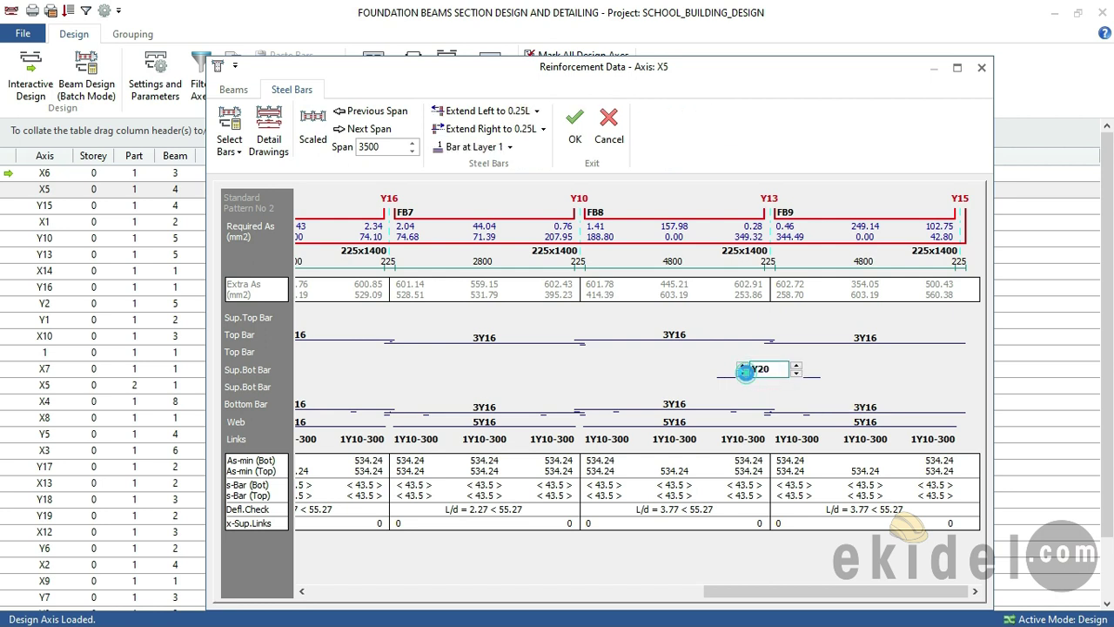
click(682, 409)
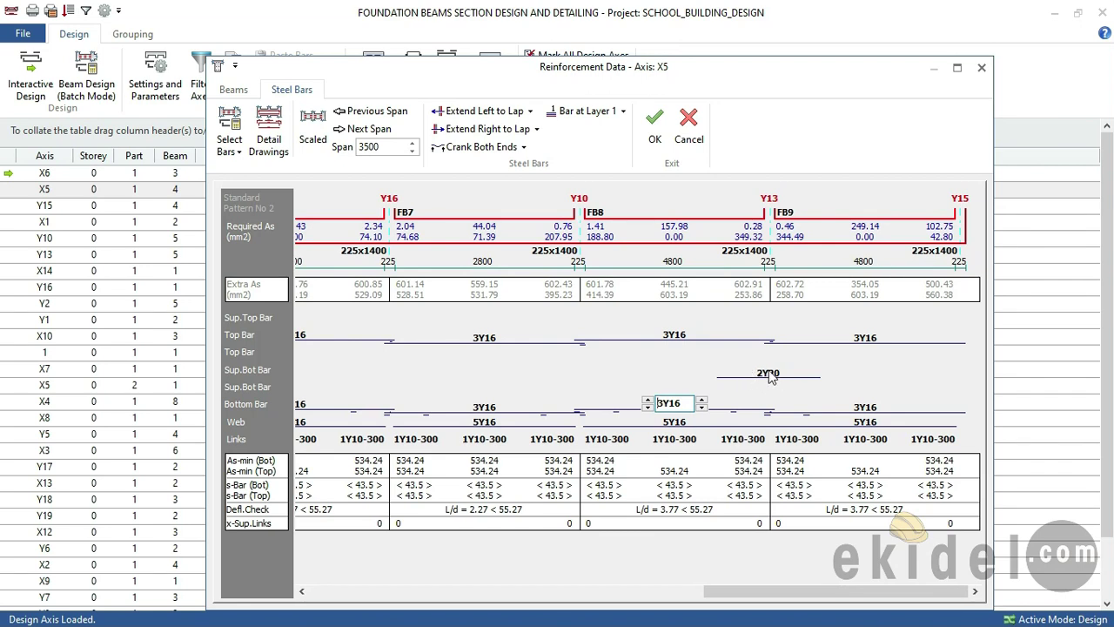
click(760, 374)
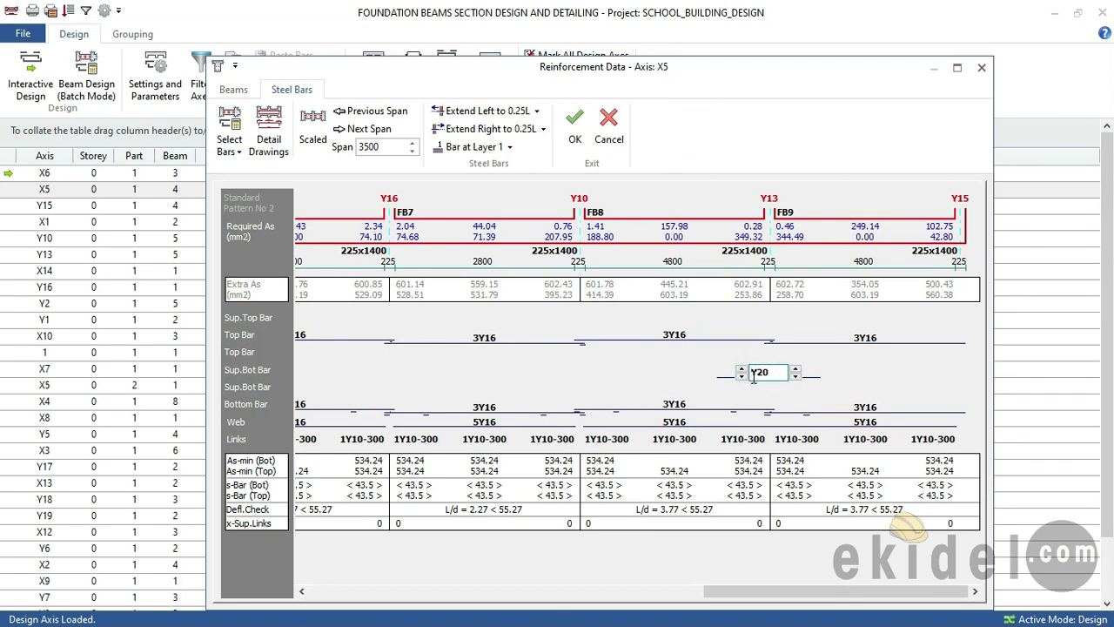
click(573, 131)
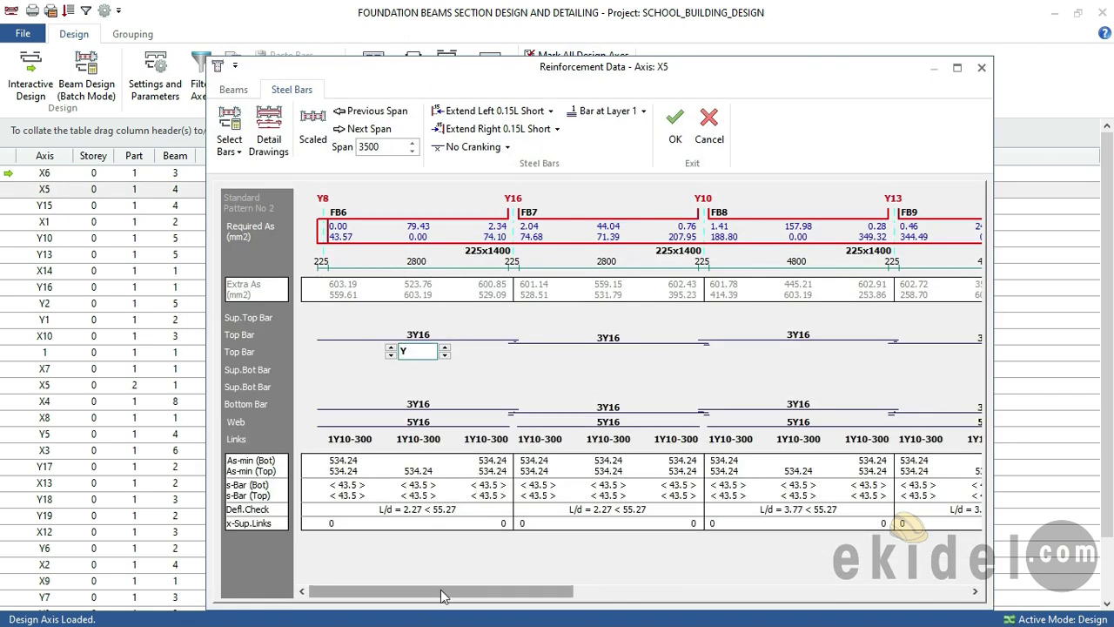
Check the top, bottom and web bars of beams FB6 to FB9 on axis X5 and close its reinforcement data
drag(441, 595, 818, 581)
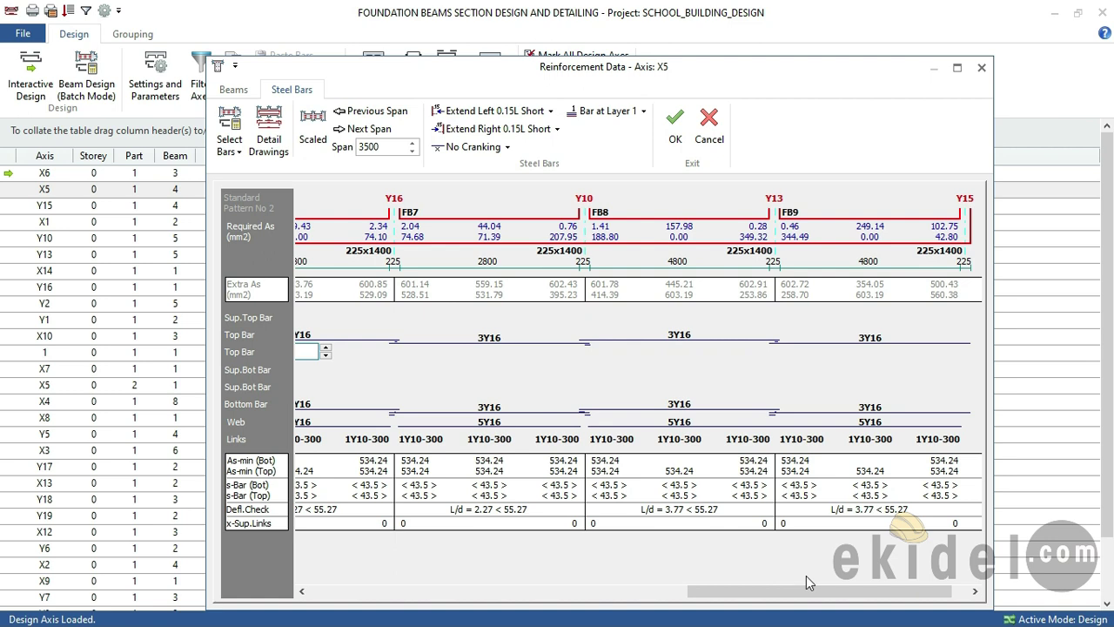
drag(808, 586, 412, 583)
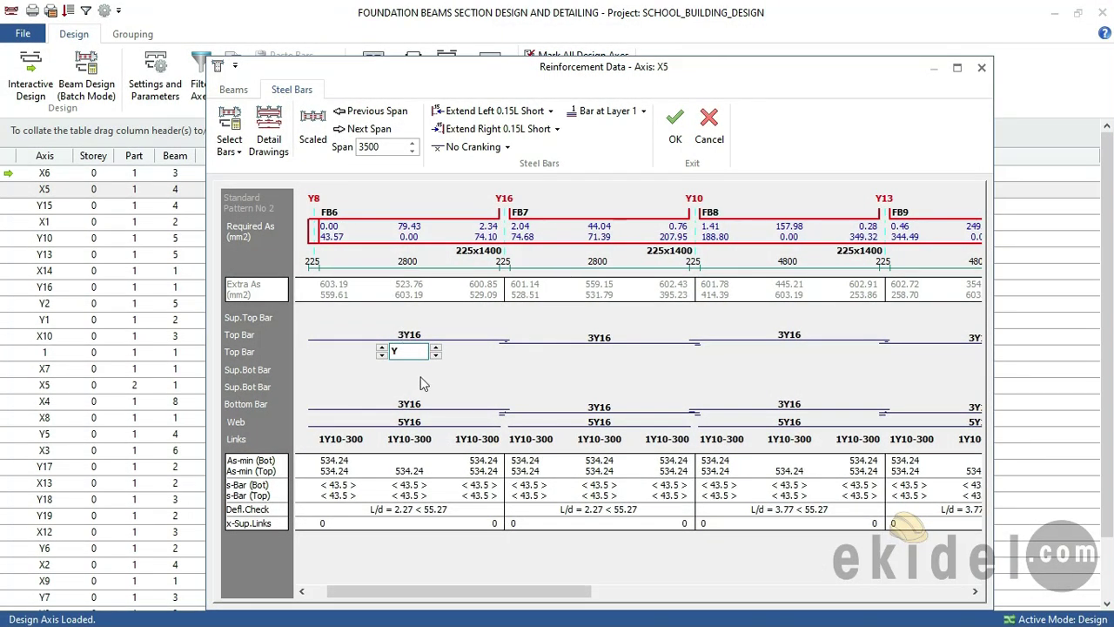
click(418, 424)
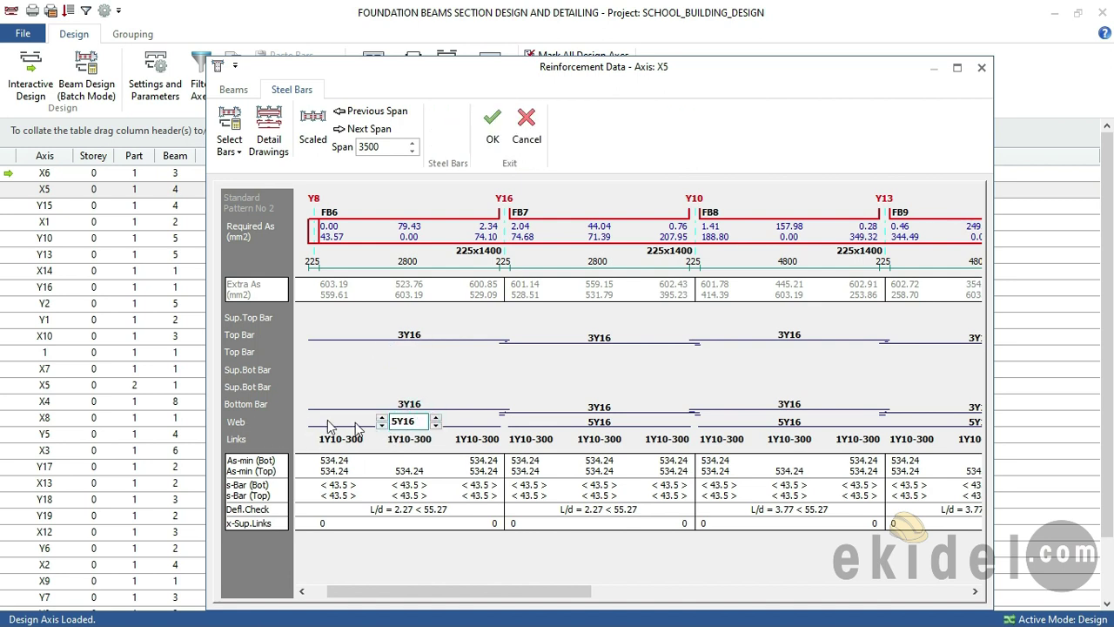
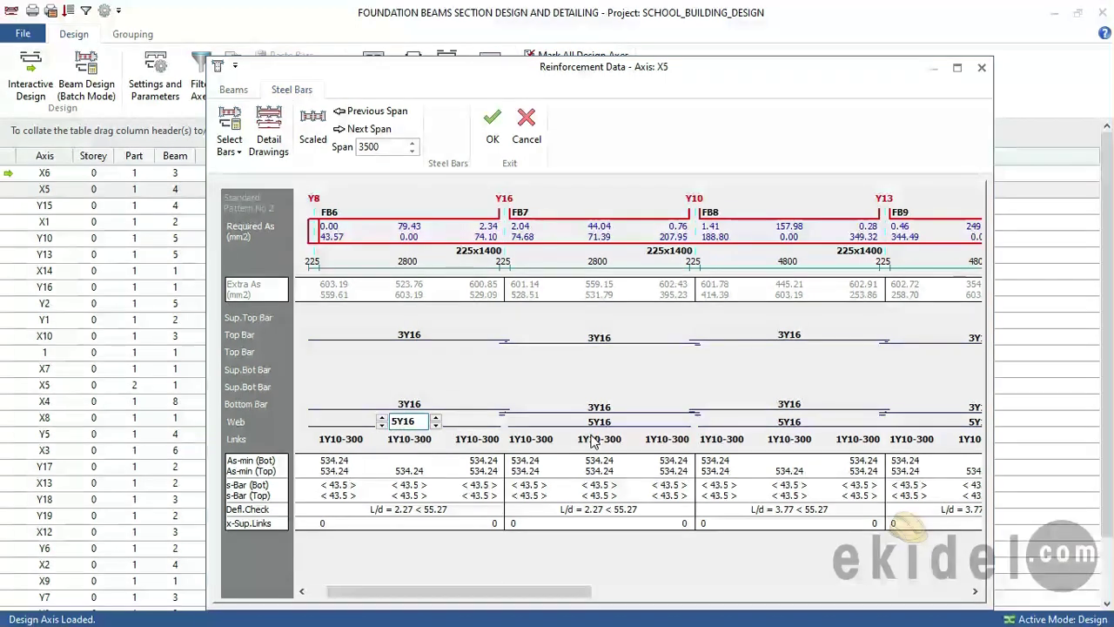
drag(409, 599, 785, 595)
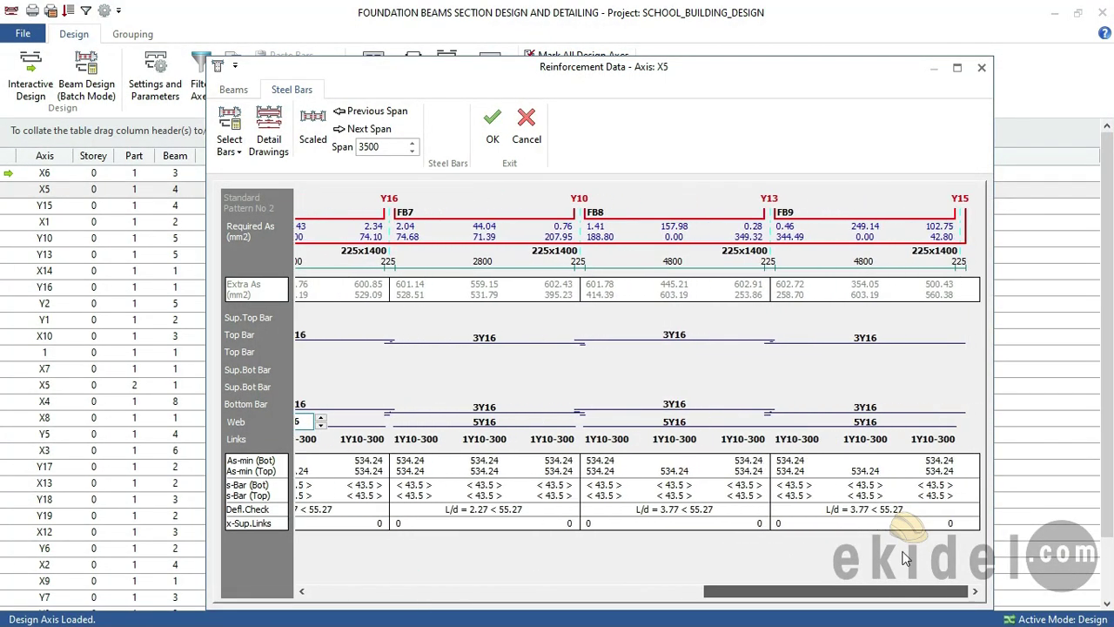
click(874, 341)
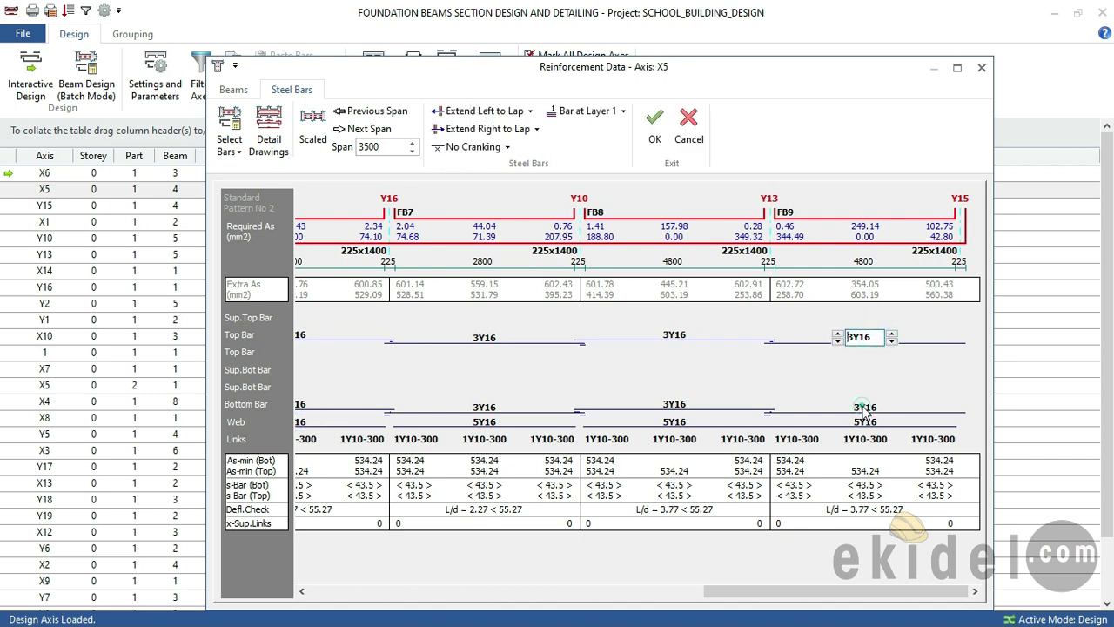
click(865, 407)
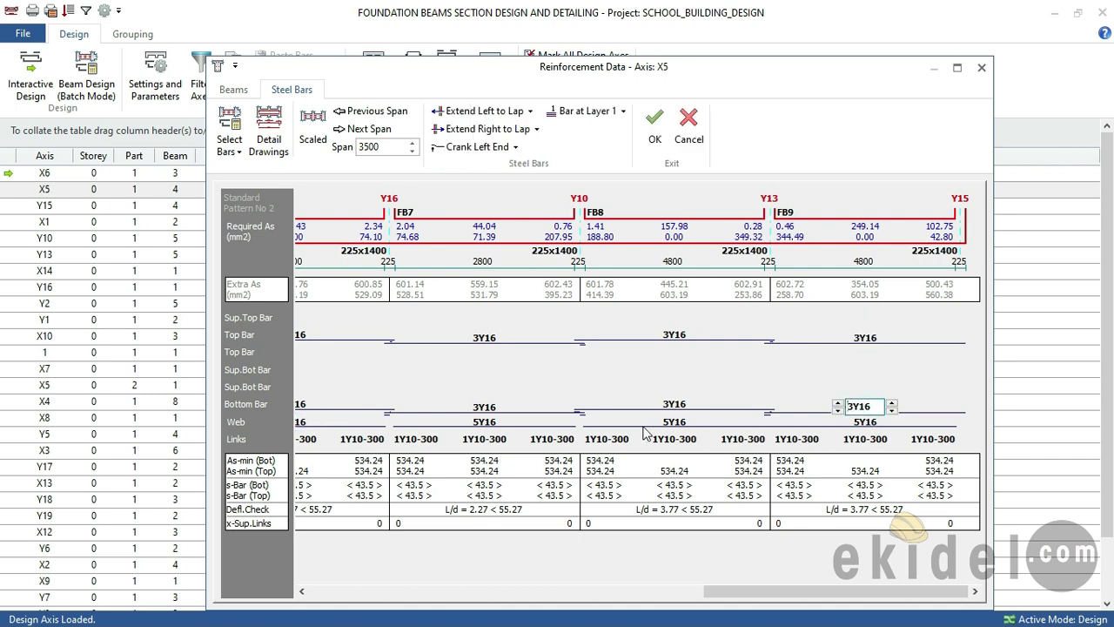
click(655, 129)
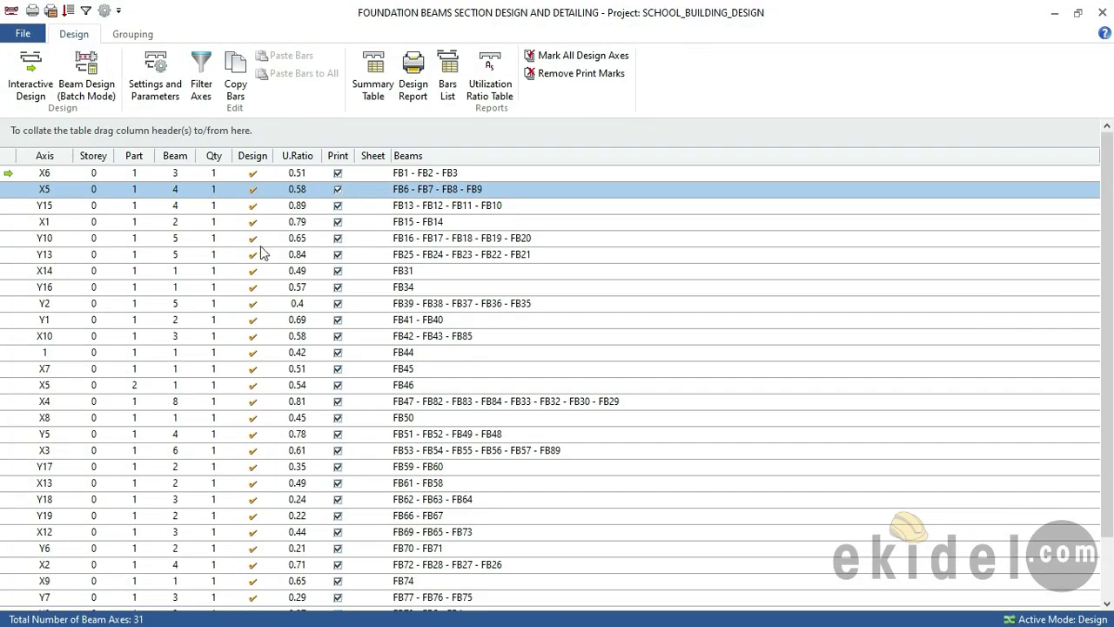
Review the utilization ratios of axes X6, X5 and Y15 and open the reinforcement data of axis Y15
scroll(263, 252, down, 2)
scroll(279, 217, up, 2)
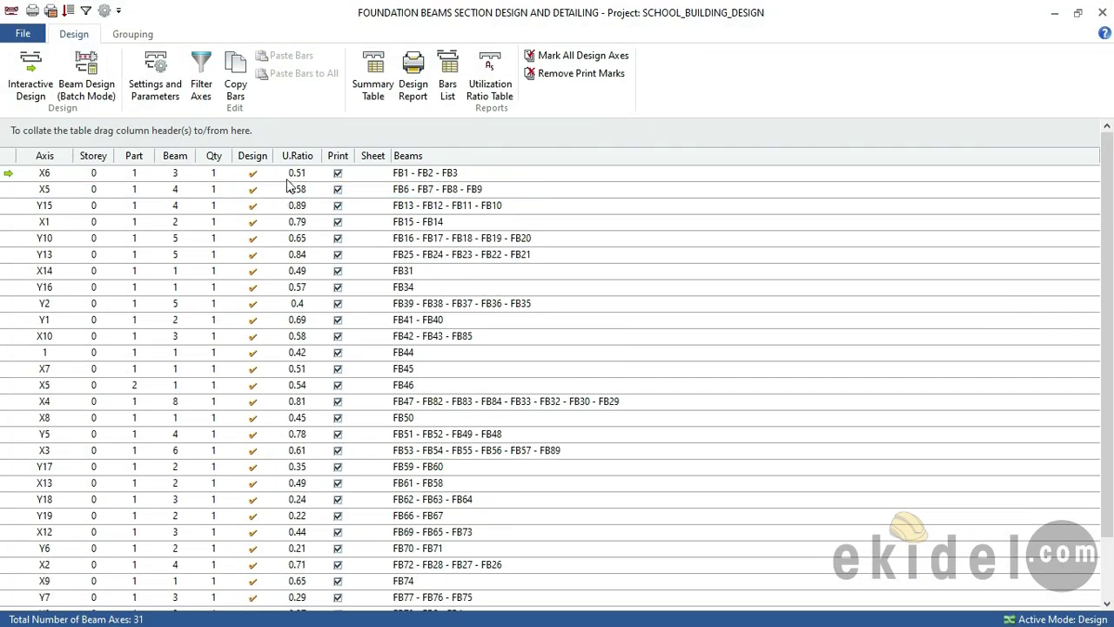
click(293, 175)
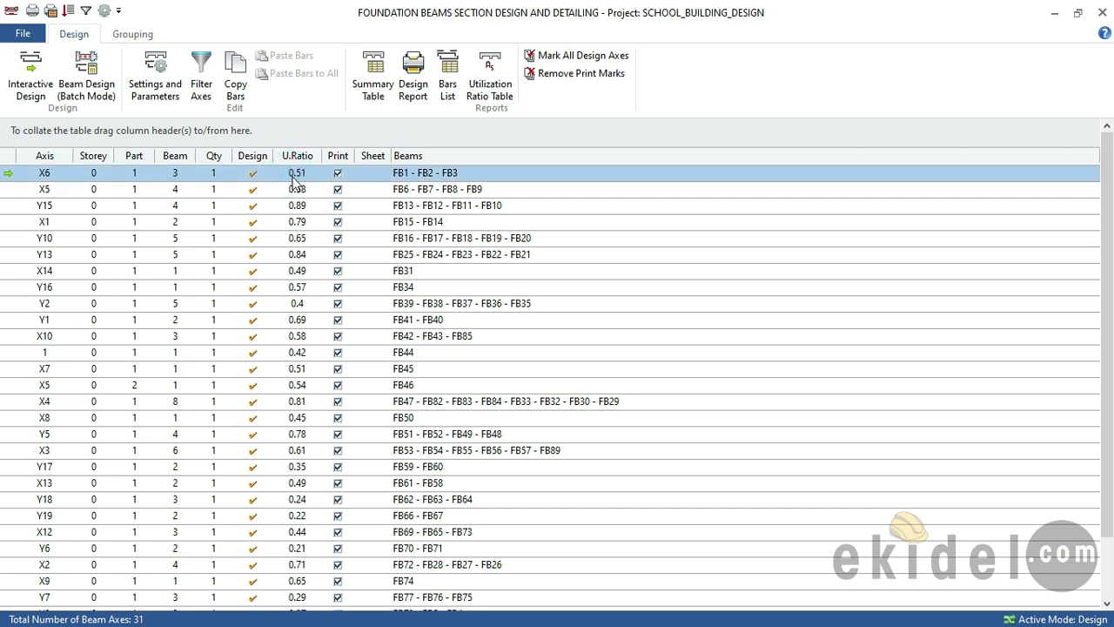
click(297, 189)
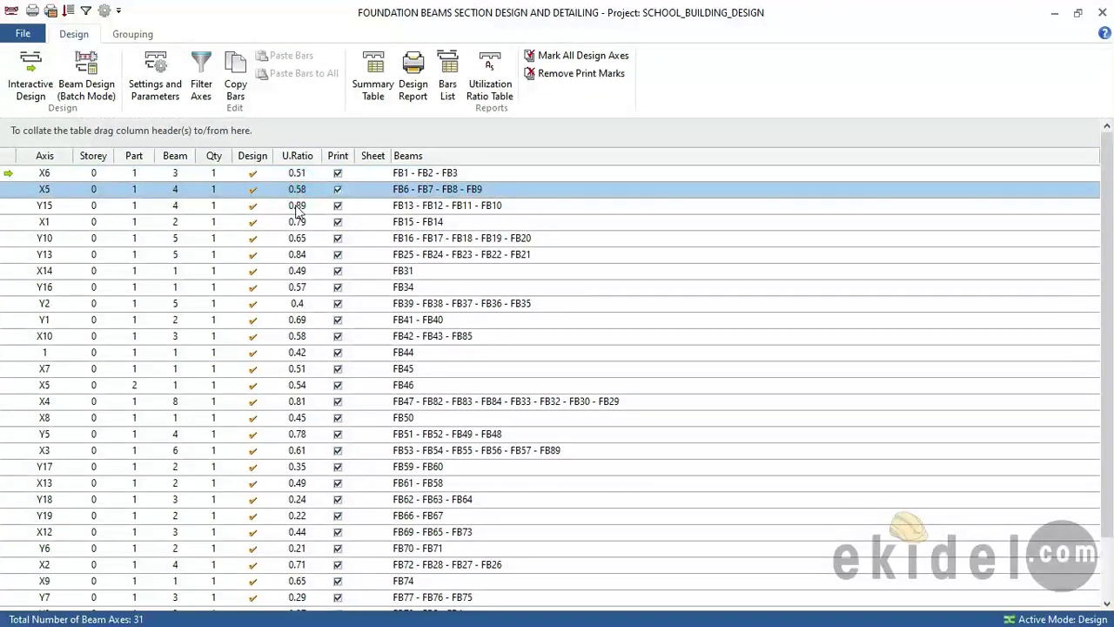
click(296, 207)
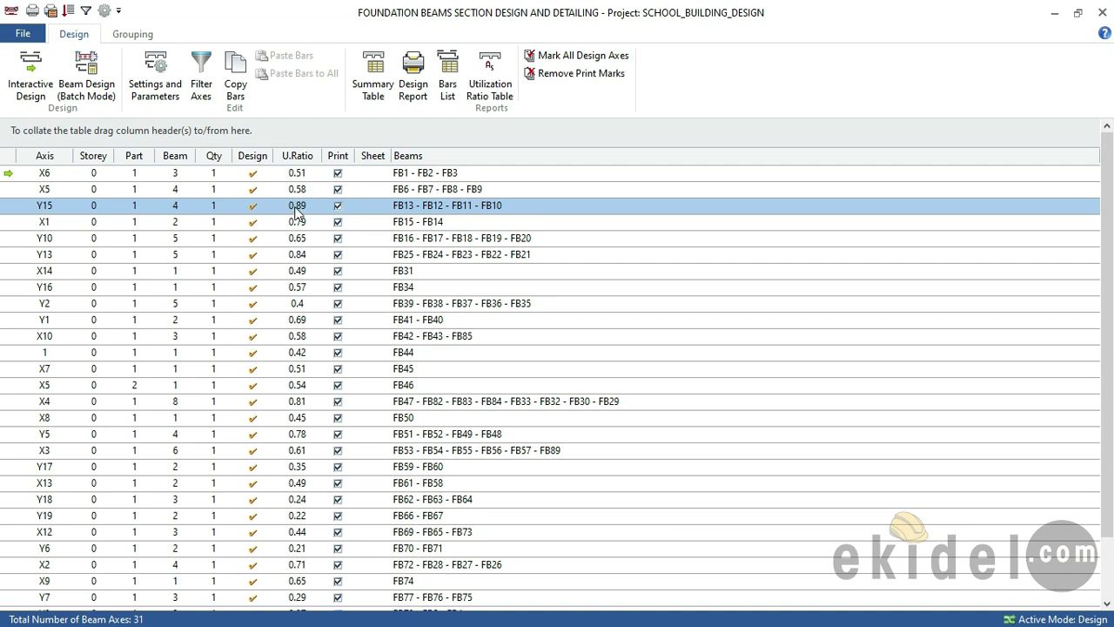
click(294, 206)
click(294, 205)
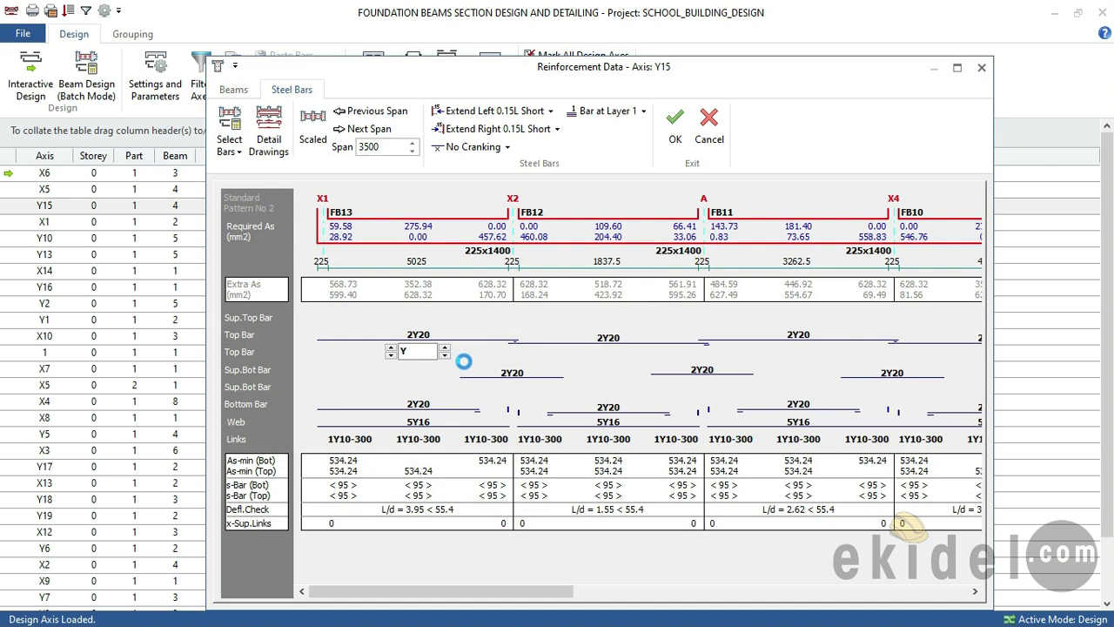
Set the top bars of beams FB13, FB12 and FB11 on axis Y15 to 3Y16
click(431, 346)
click(445, 339)
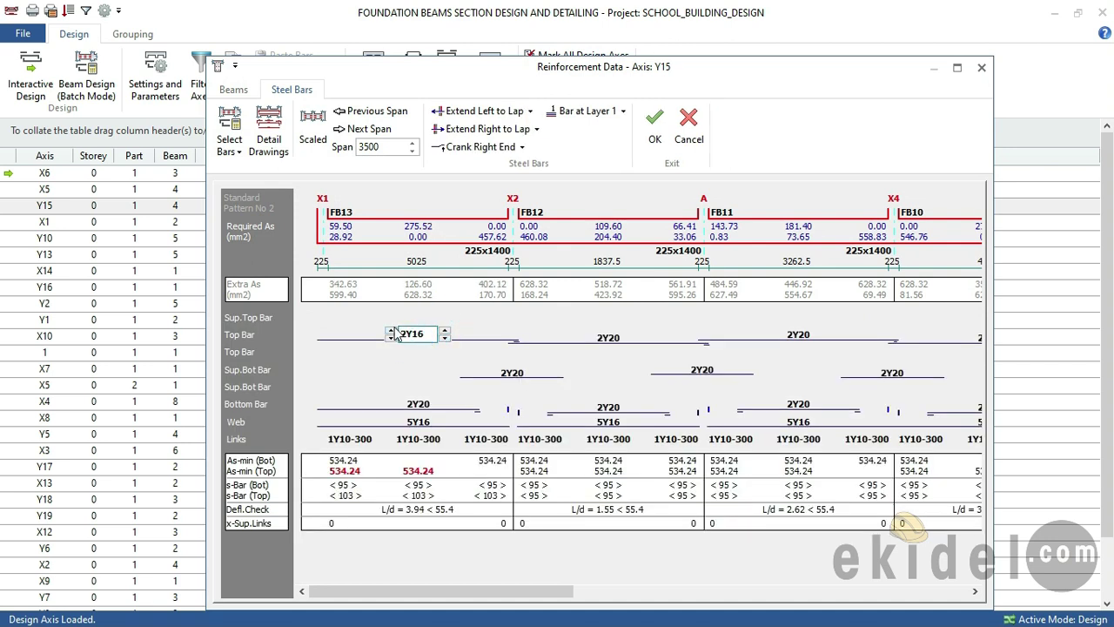
click(391, 330)
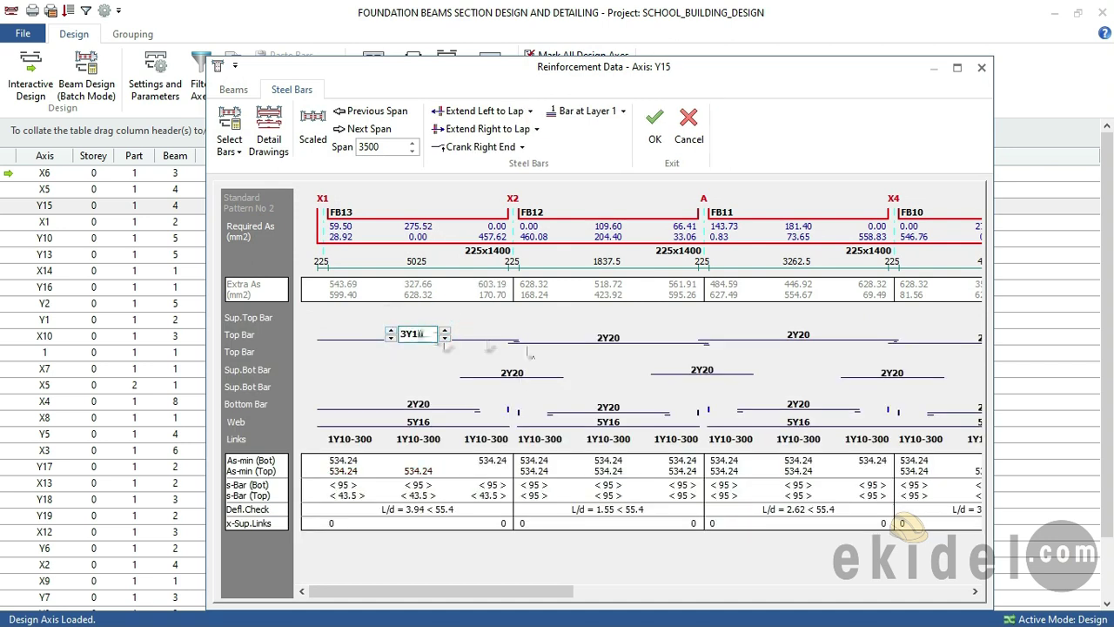
click(599, 339)
click(635, 340)
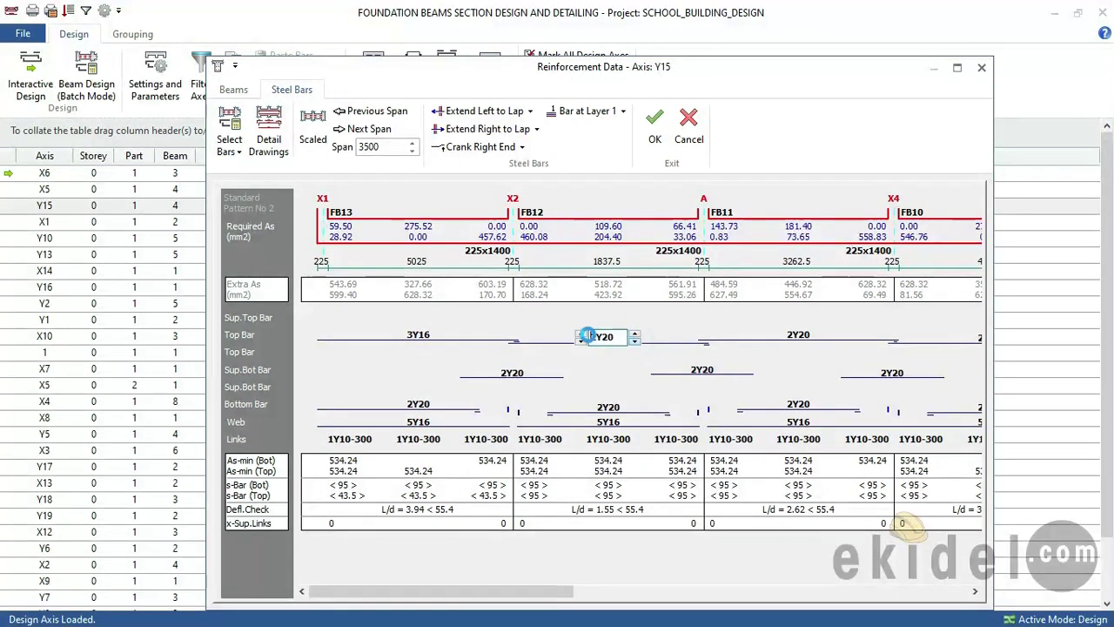
click(581, 336)
click(815, 339)
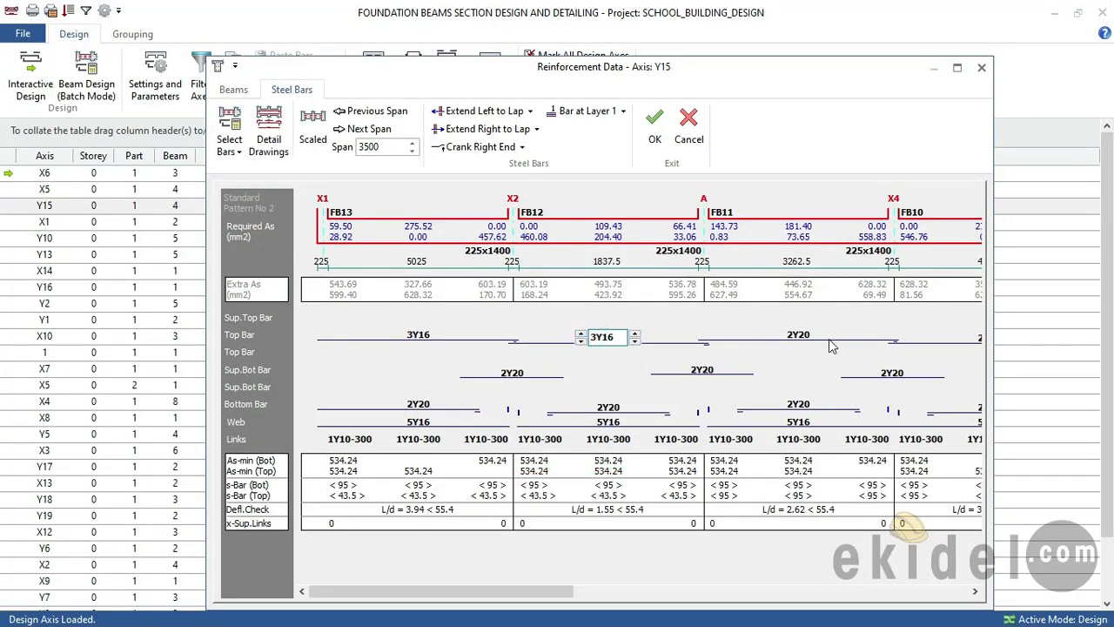
click(825, 339)
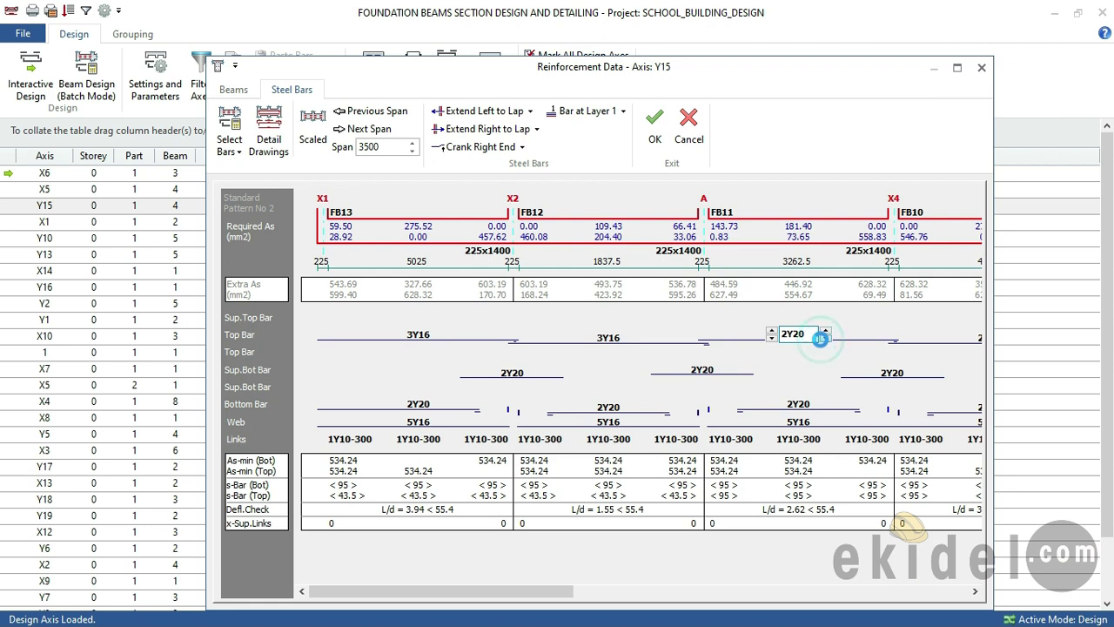
click(772, 331)
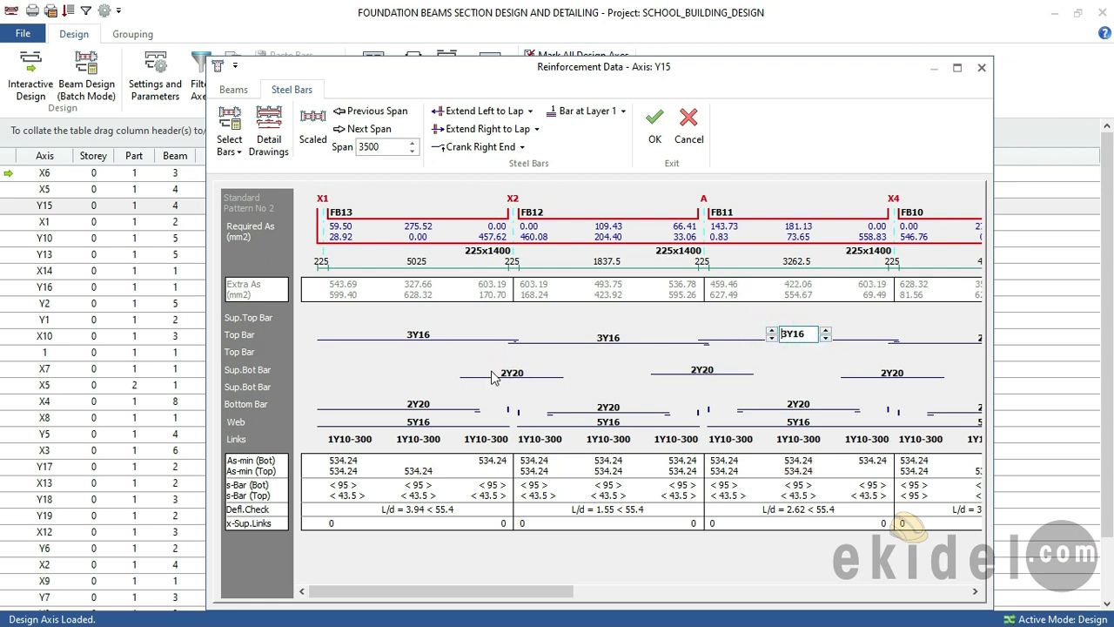
Remove the 2Y20 support bottom bars at columns A and X2 on axis Y15
click(720, 379)
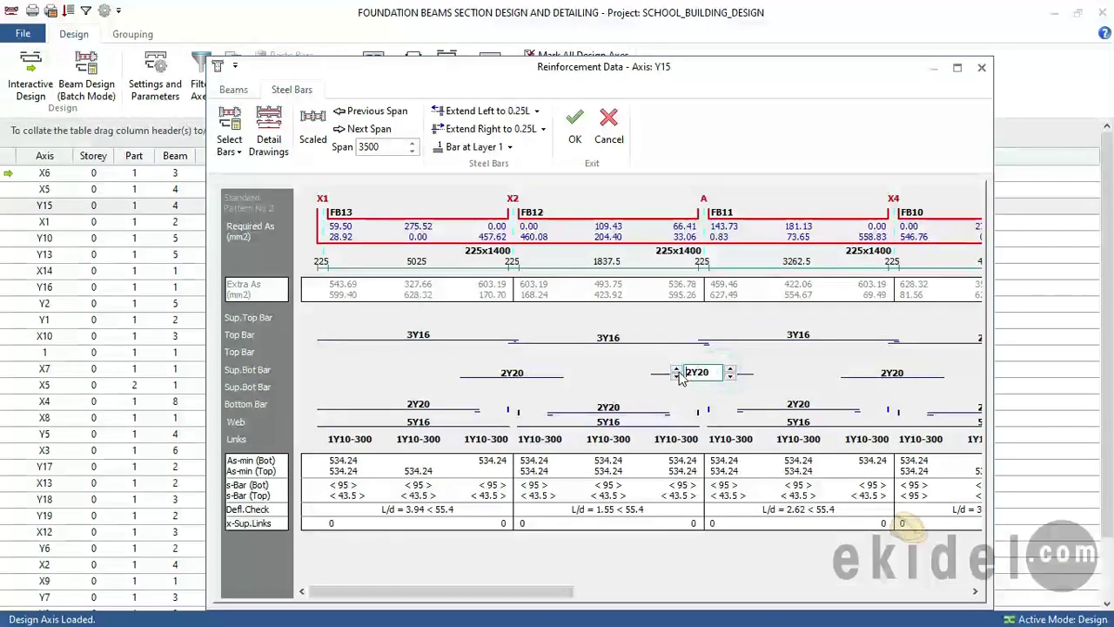
click(676, 376)
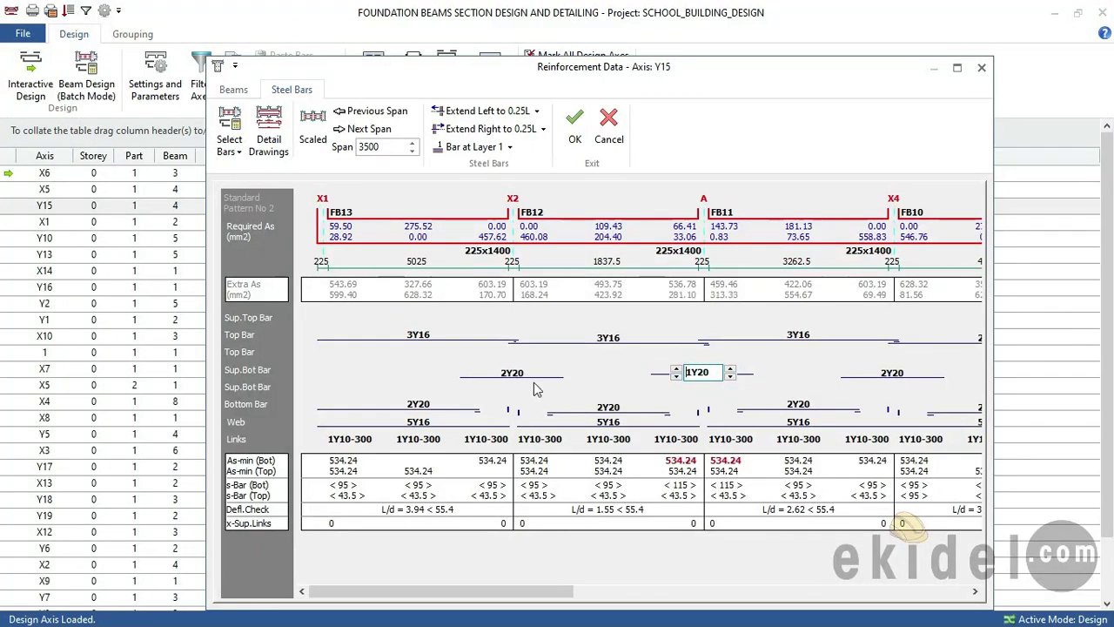
click(676, 376)
click(510, 372)
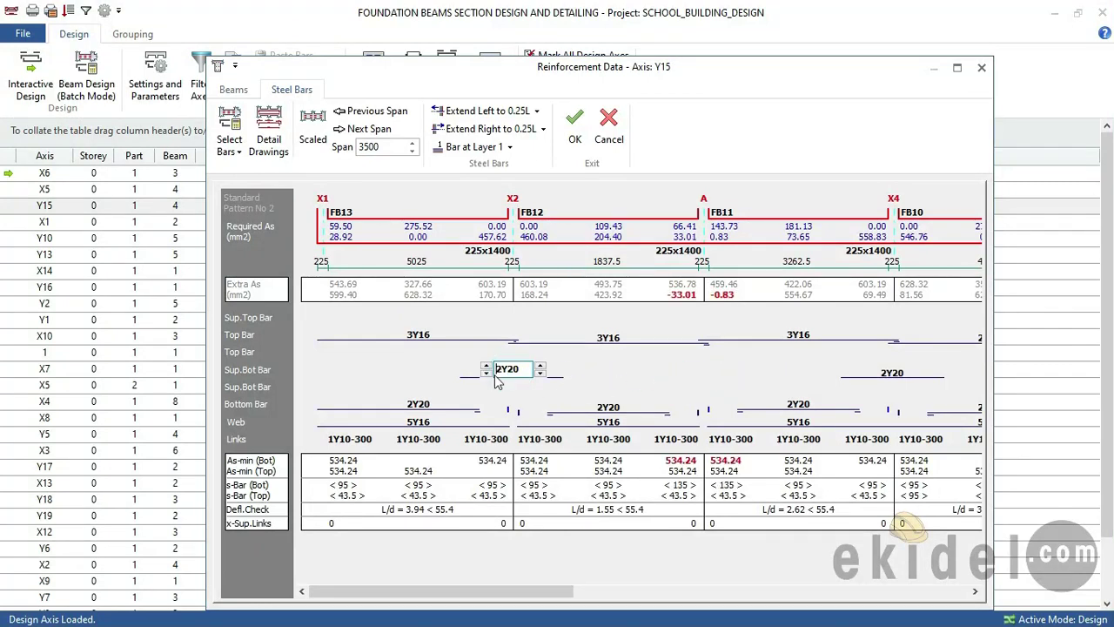
click(484, 373)
click(485, 374)
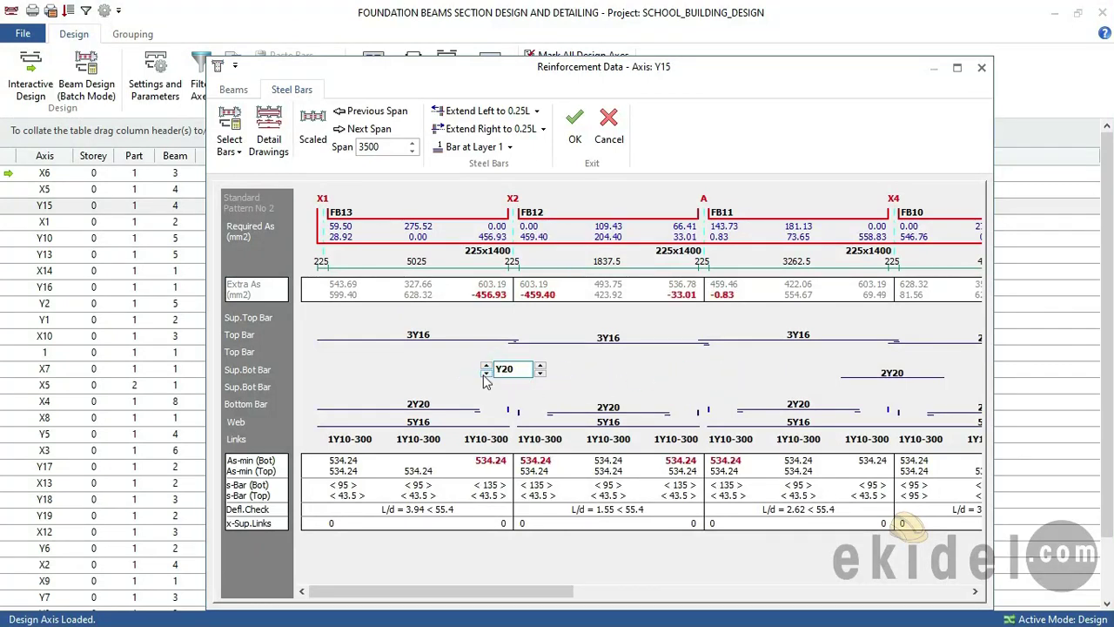
Extend beam FB13's bottom bar to lap at column X2 and set it to 3Y16
click(432, 404)
click(543, 129)
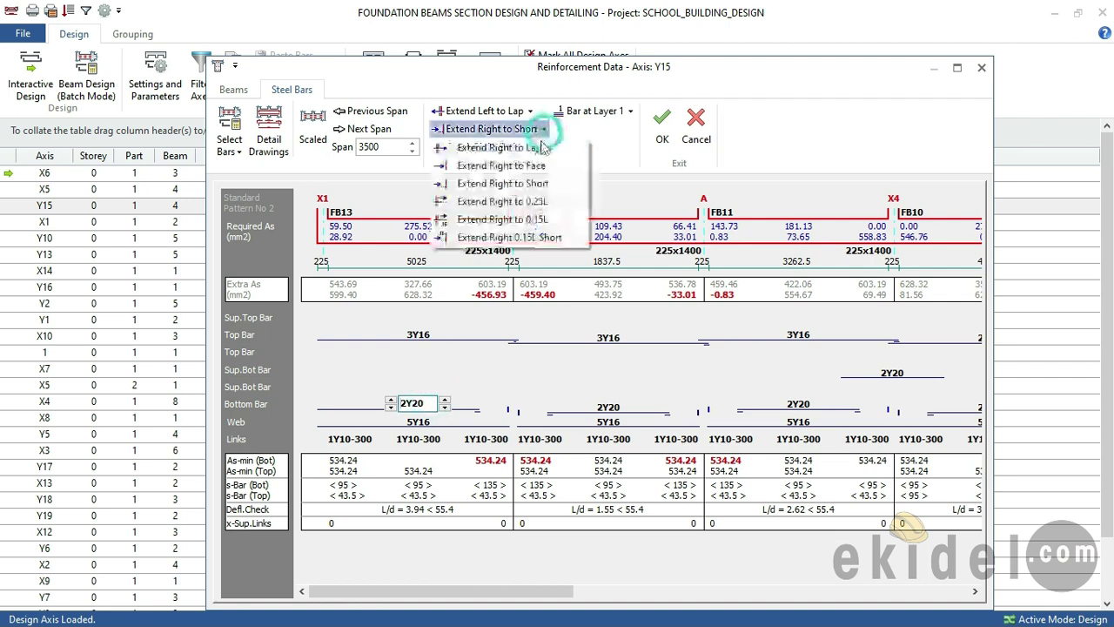
click(500, 148)
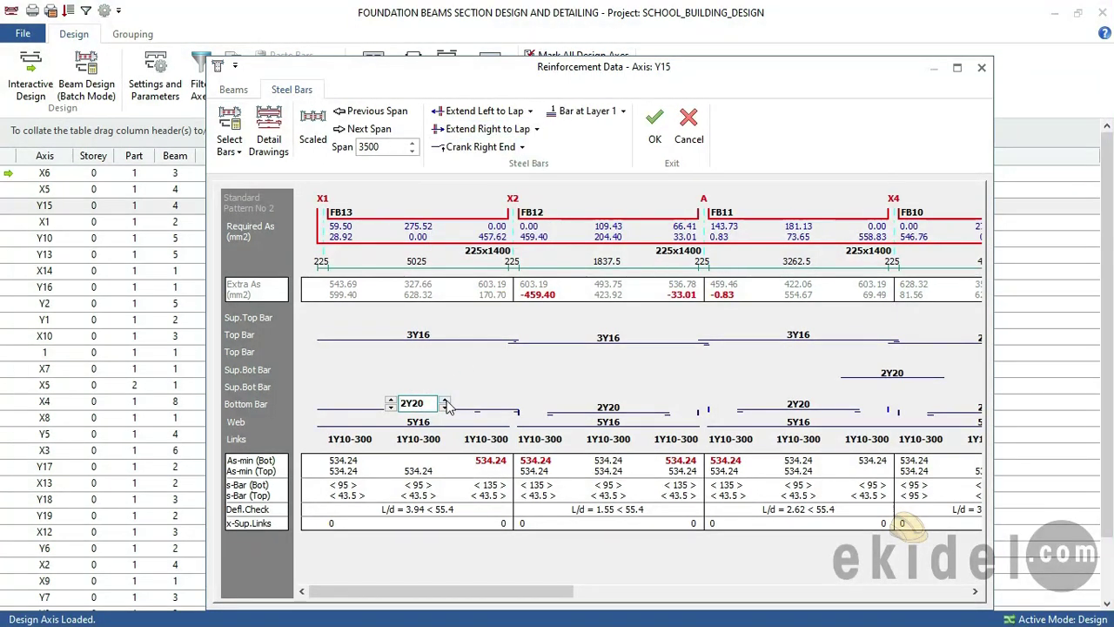
click(445, 406)
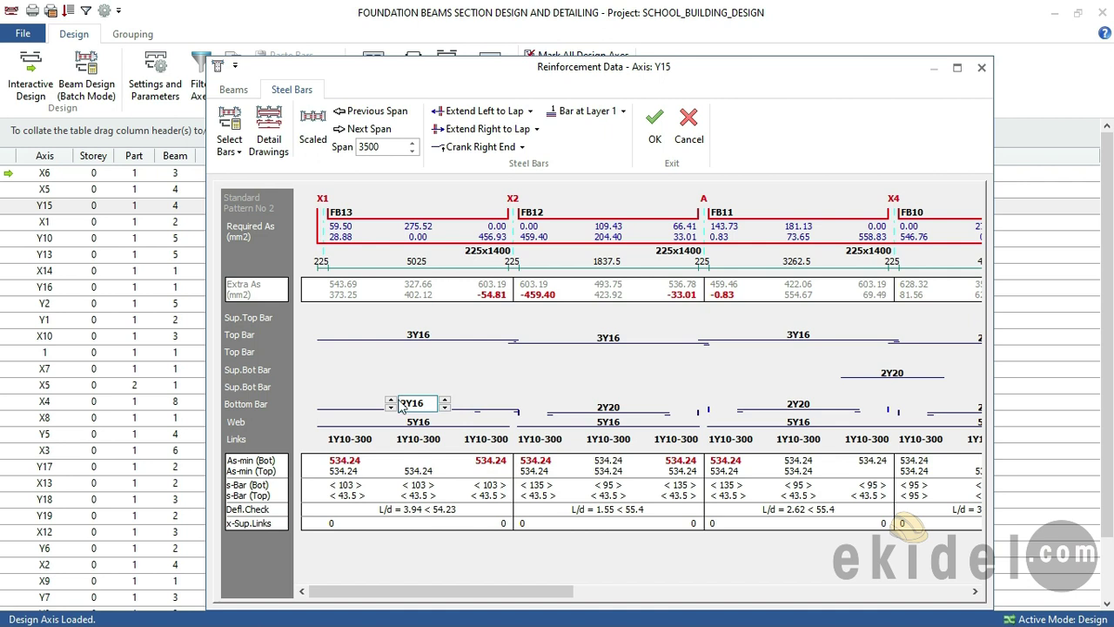
click(390, 400)
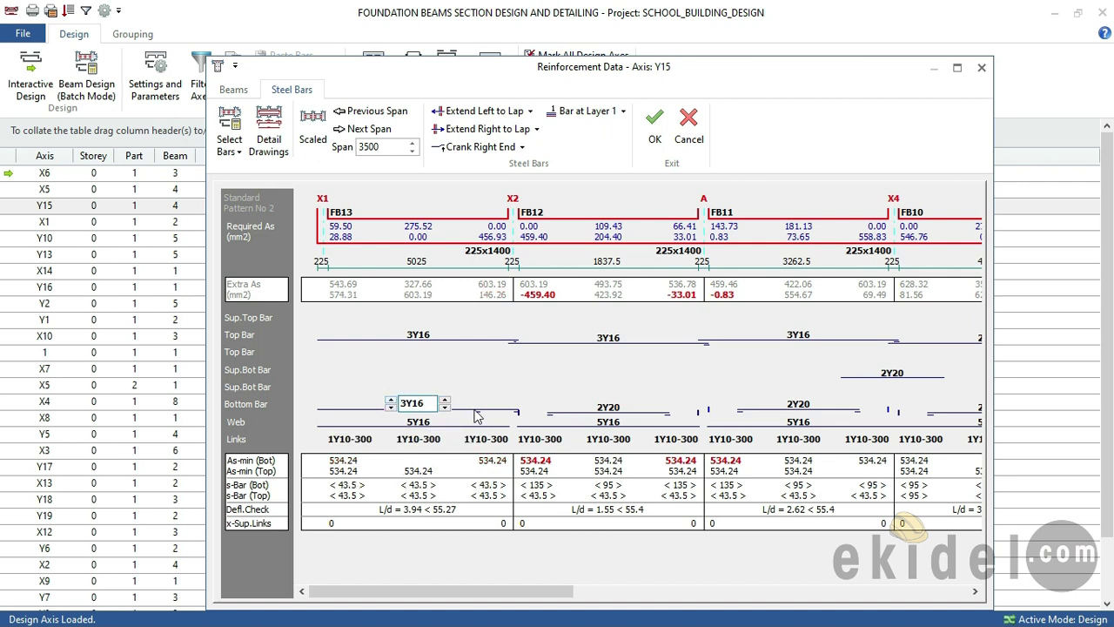
Extend both ends of beam FB12's bottom bar to lap and set it to 3Y16
click(605, 411)
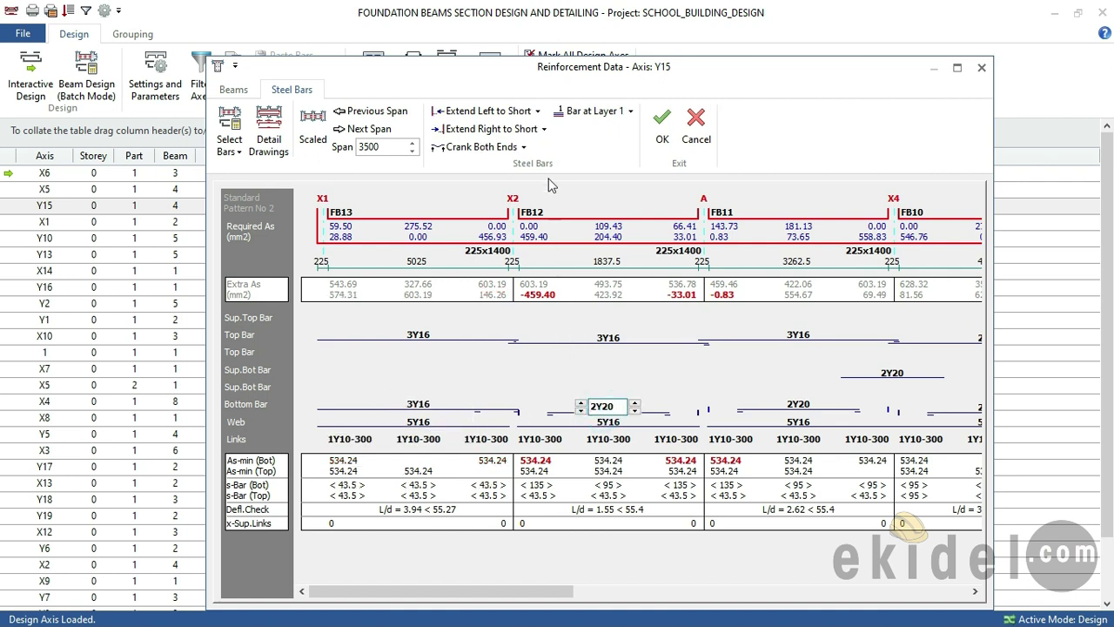
click(545, 129)
click(496, 147)
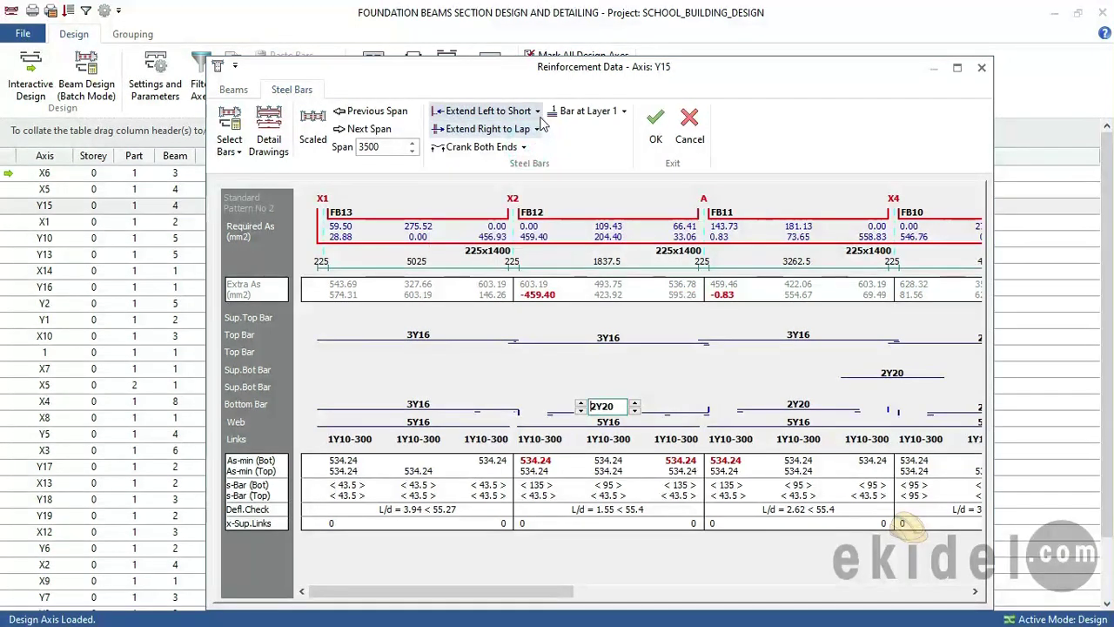
click(538, 110)
click(534, 129)
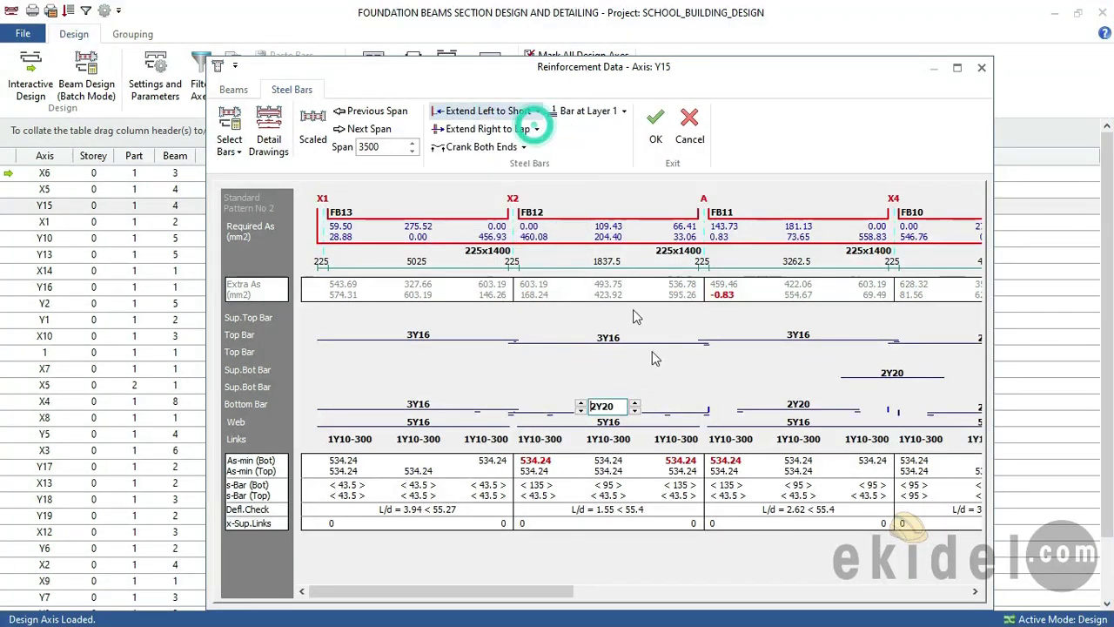
click(636, 411)
click(580, 404)
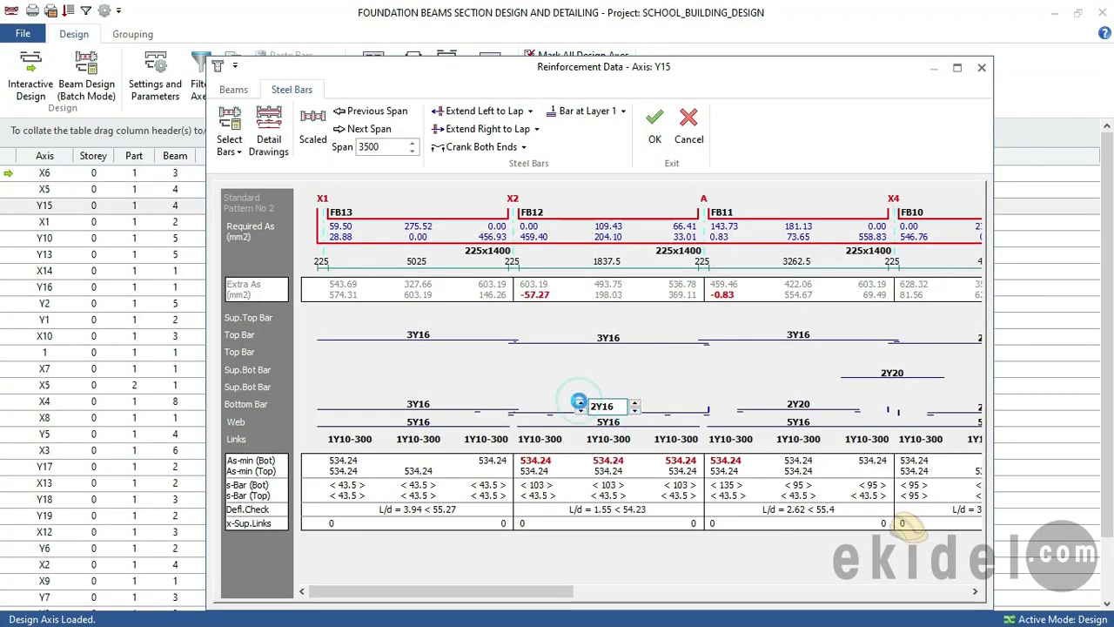
Extend both ends of beam FB11's bottom bar to lap and set it to 3Y16
click(798, 406)
click(536, 129)
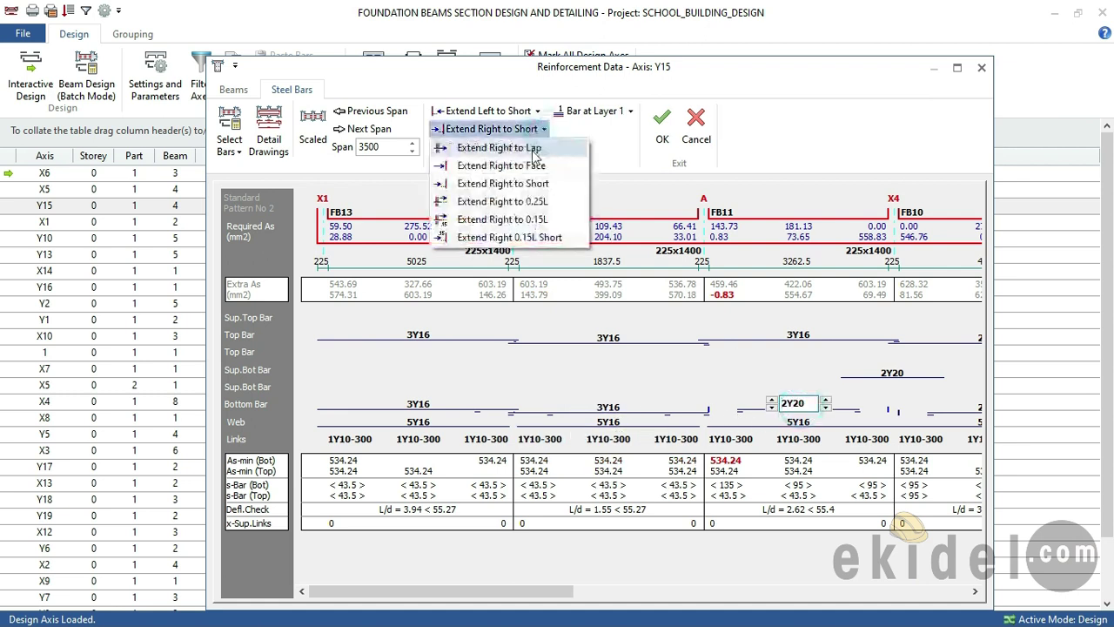
click(474, 149)
click(538, 111)
click(488, 172)
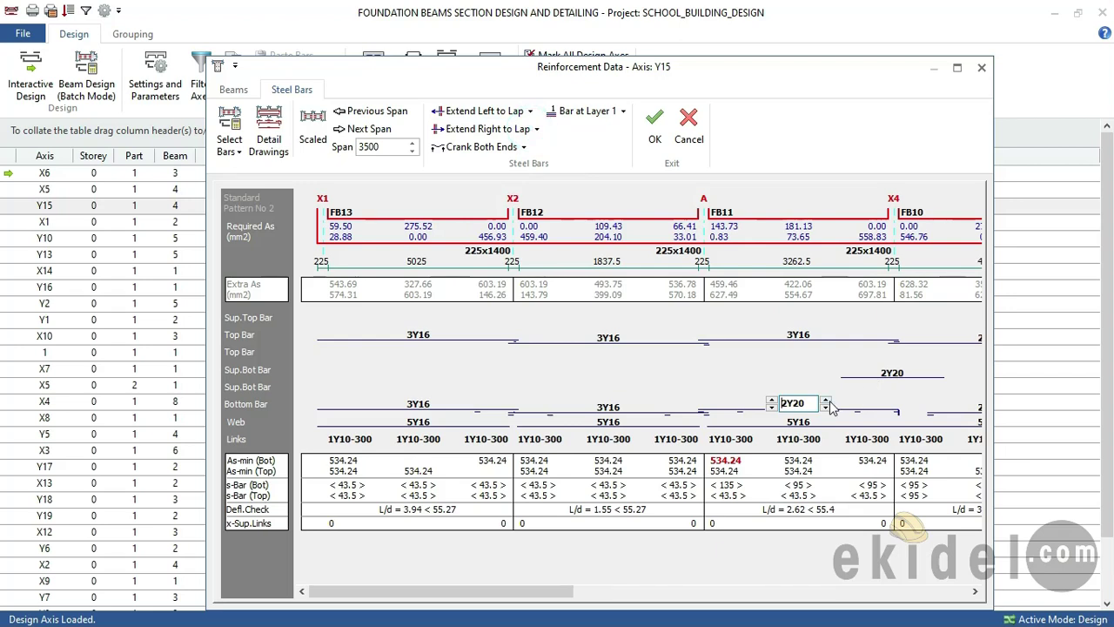
click(772, 407)
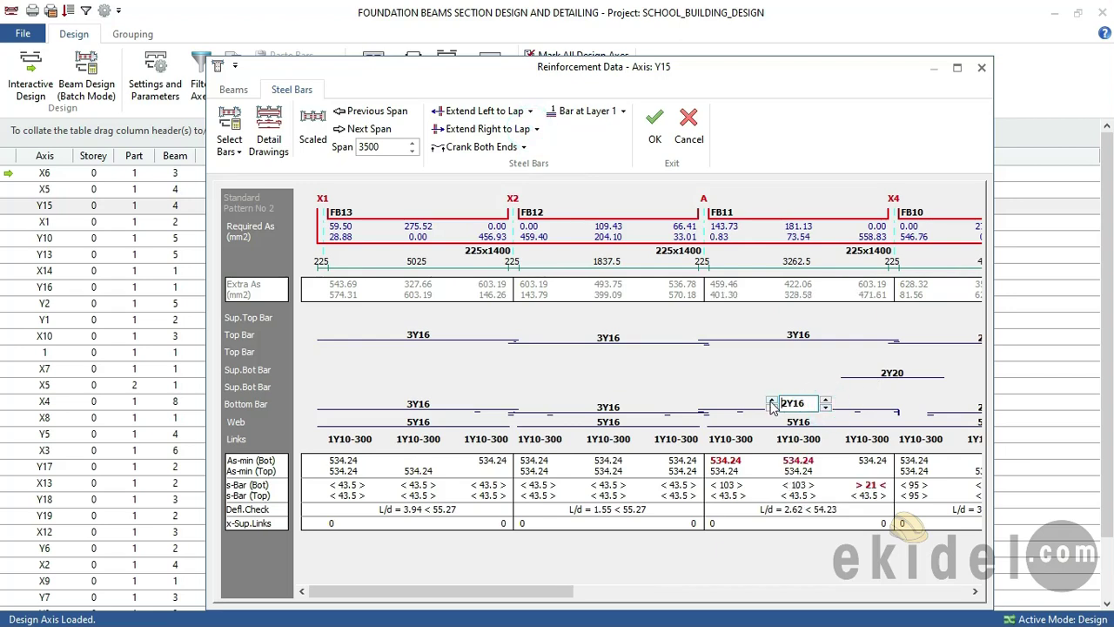
click(771, 401)
Remove the support bottom bar at column X4 and set beam FB10's top bar to 3Y16
drag(512, 591, 868, 592)
click(777, 374)
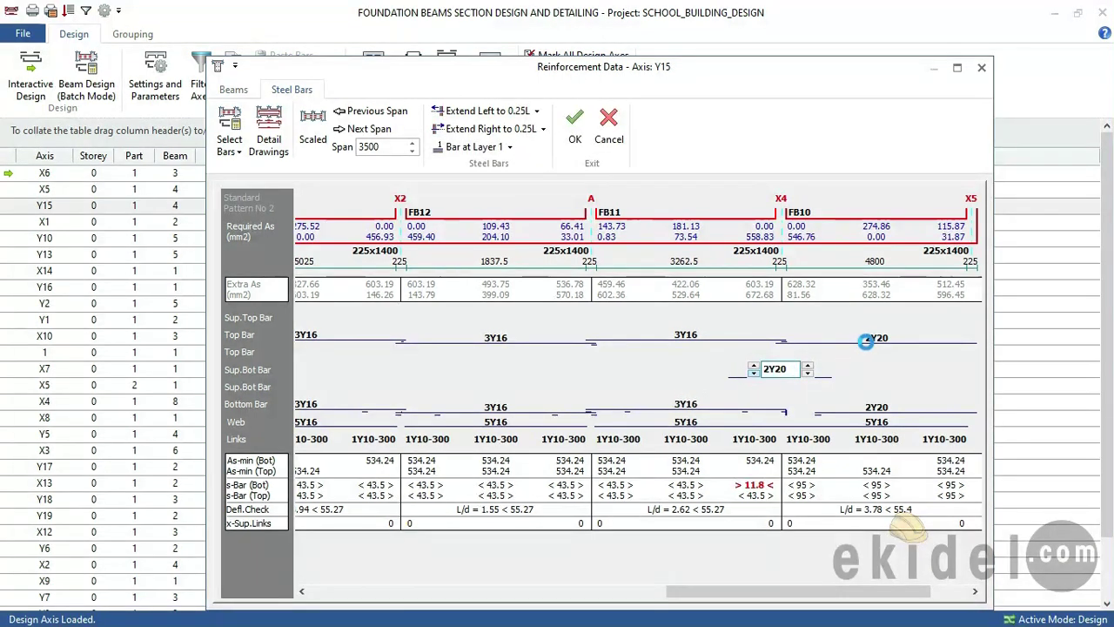
click(868, 339)
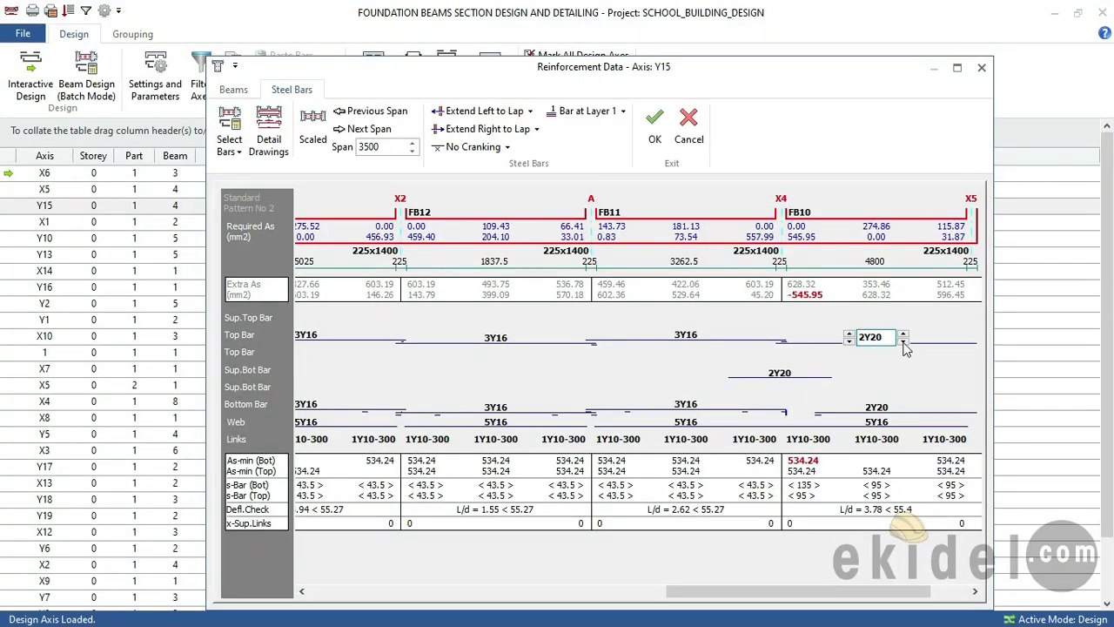
click(903, 340)
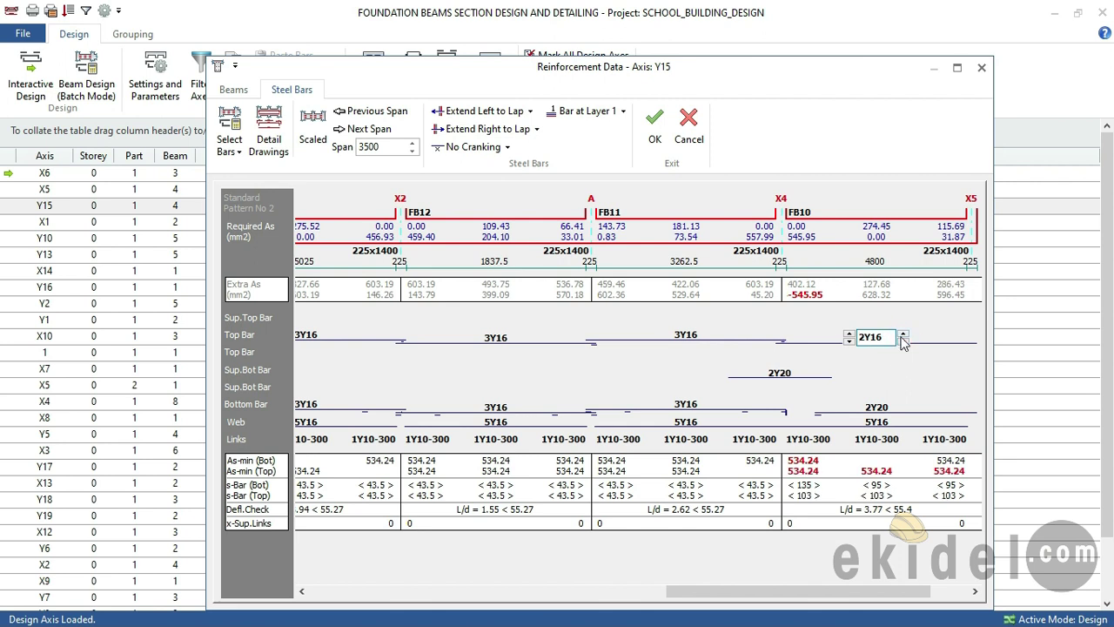
click(849, 336)
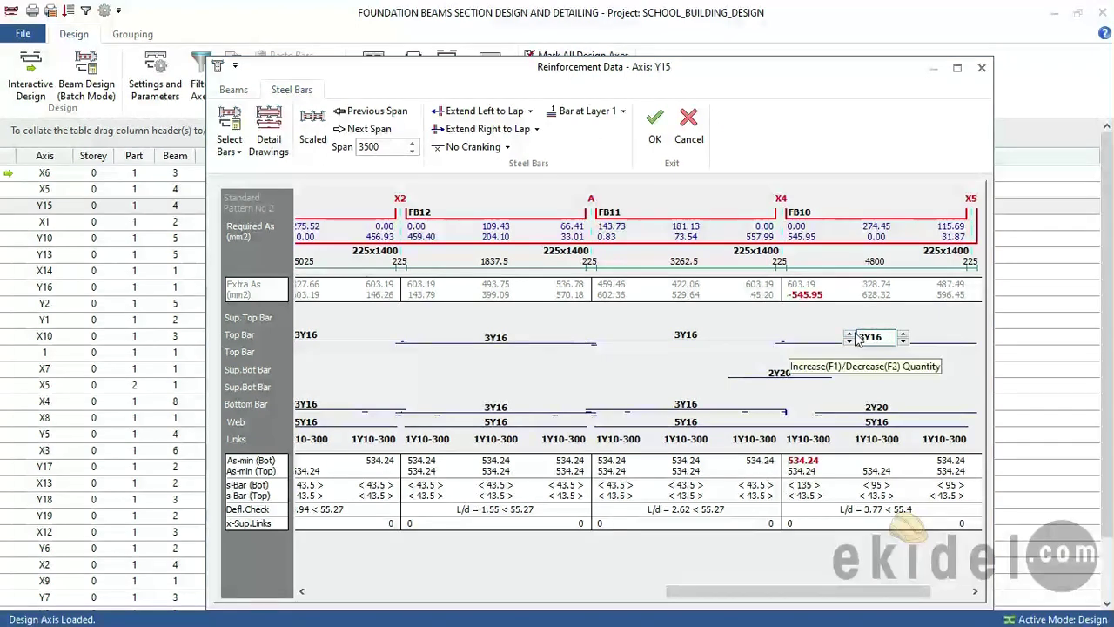
click(850, 338)
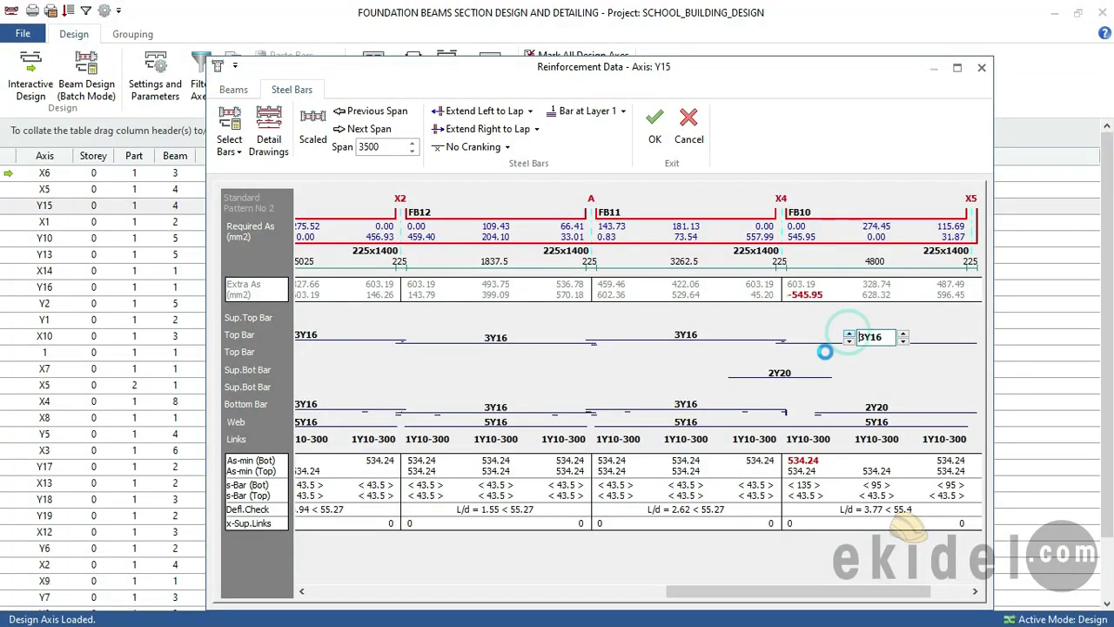
click(849, 341)
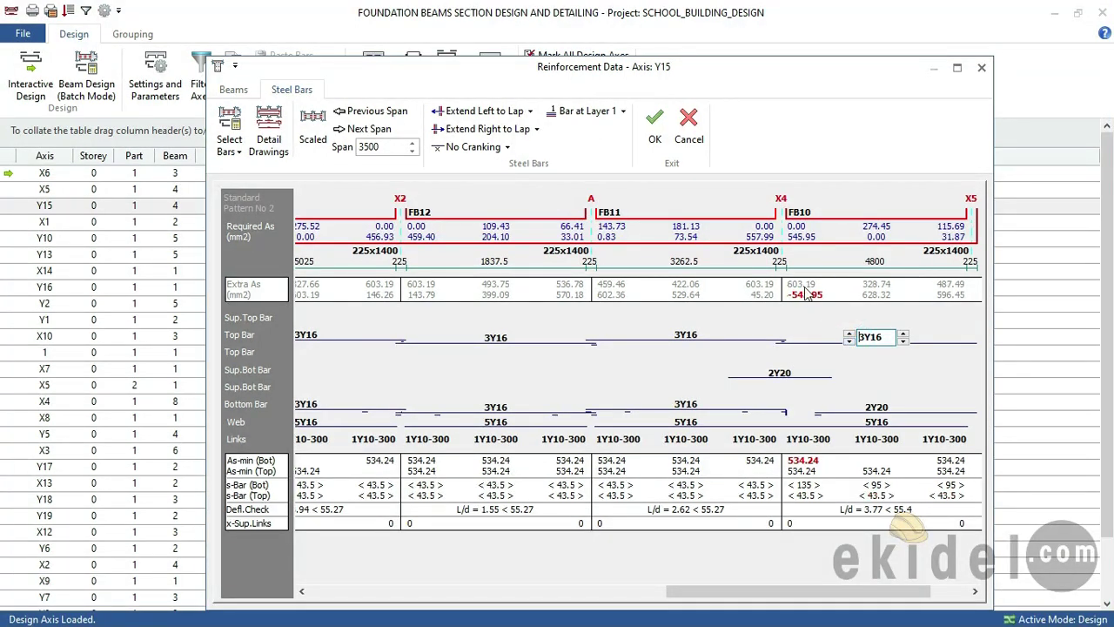
Extend beam FB10's bottom bar to lap at column X4 and set it to 3Y16
click(868, 405)
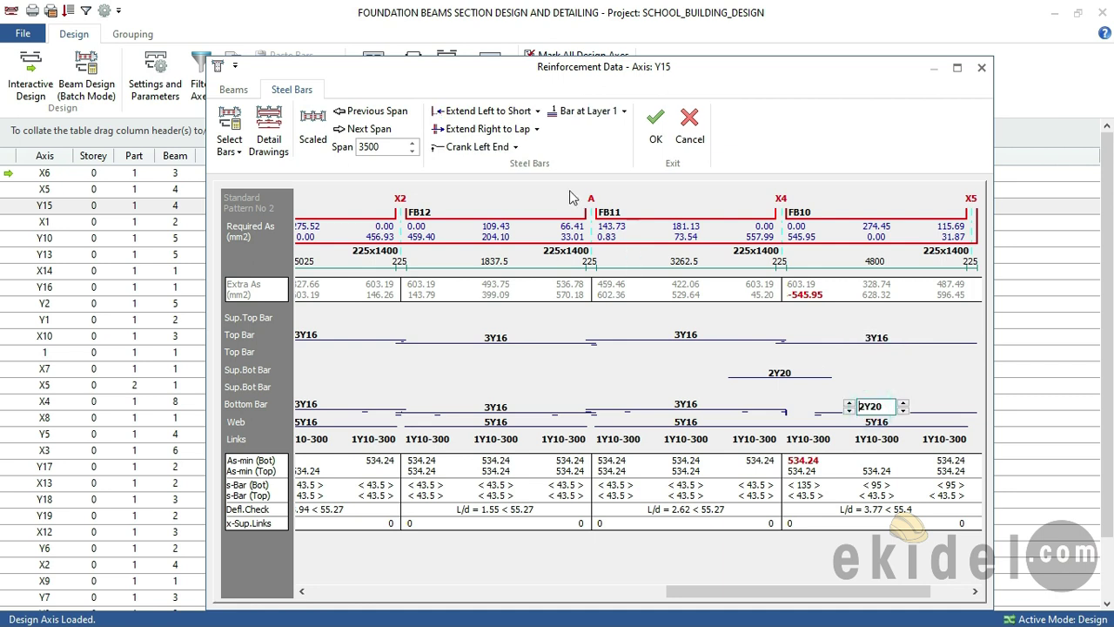
click(536, 110)
click(520, 131)
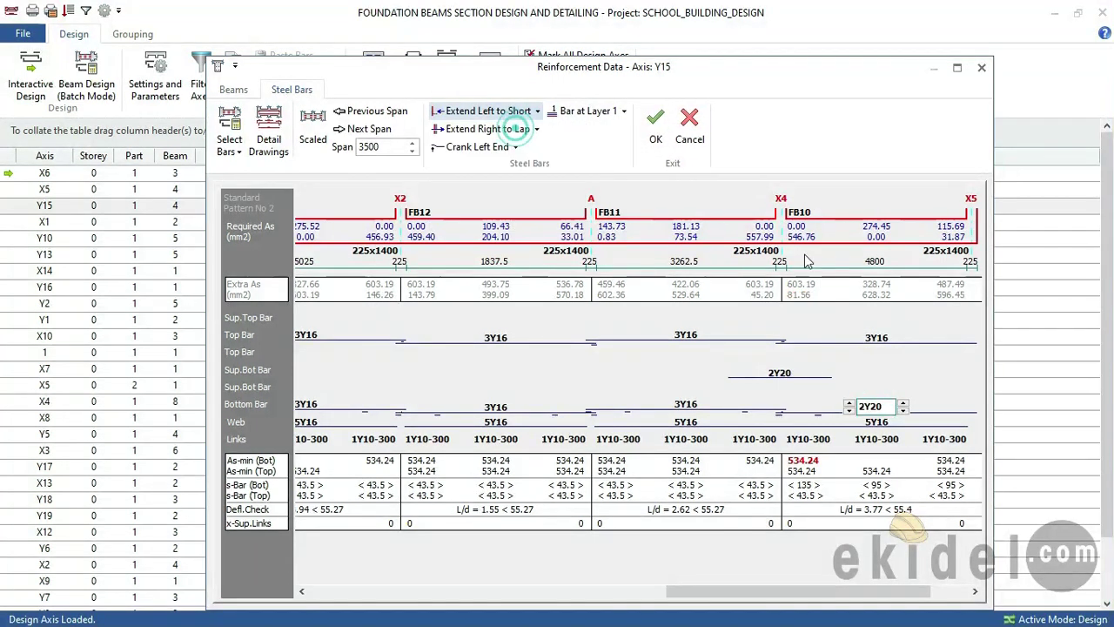
click(902, 409)
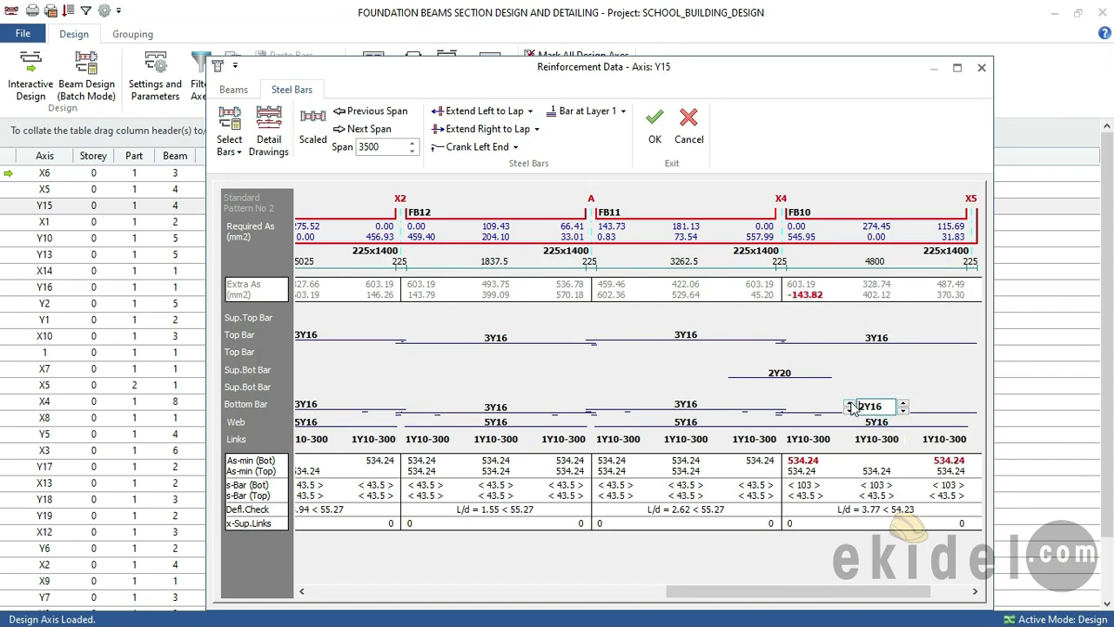
click(850, 404)
Clear the leftover support bottom bar entry at column X4 and accept the reinforcement of axis Y15
click(780, 375)
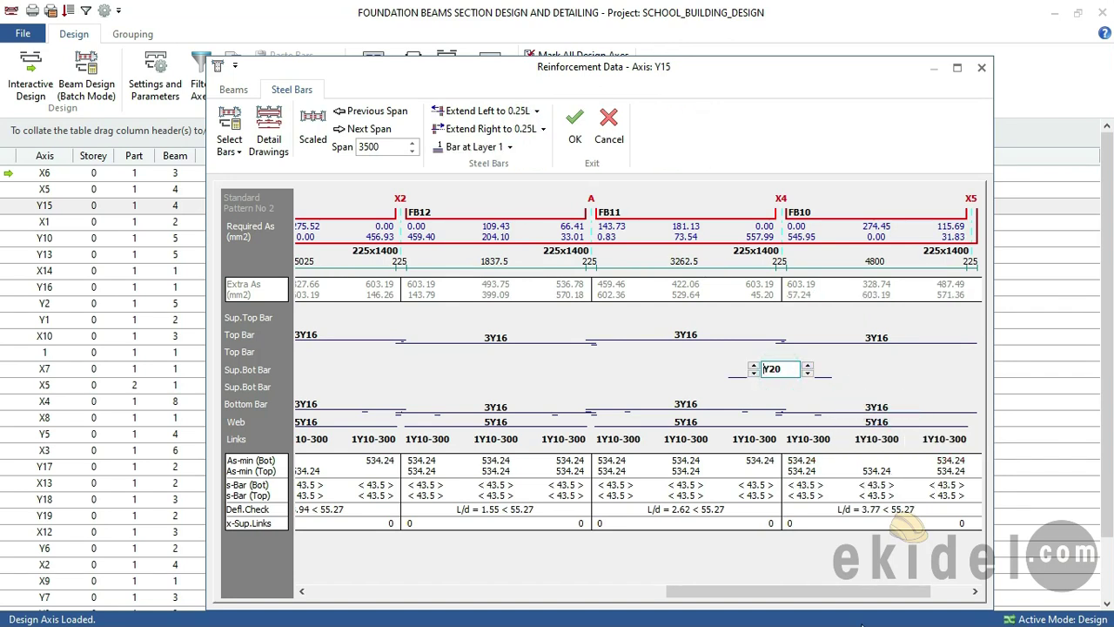
drag(882, 593, 988, 593)
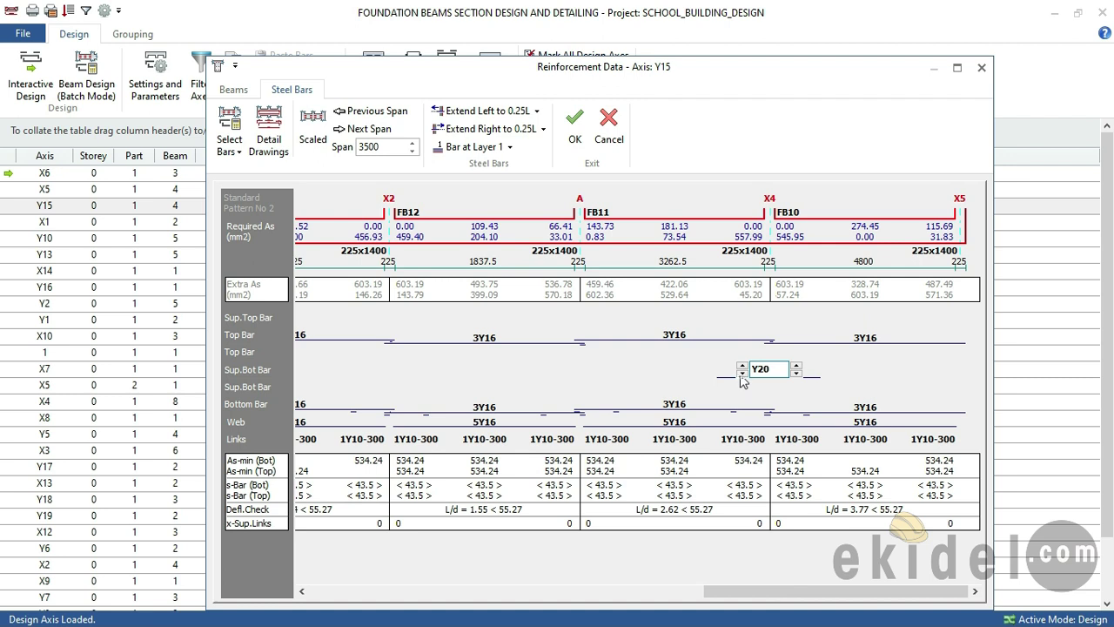
click(741, 375)
click(739, 373)
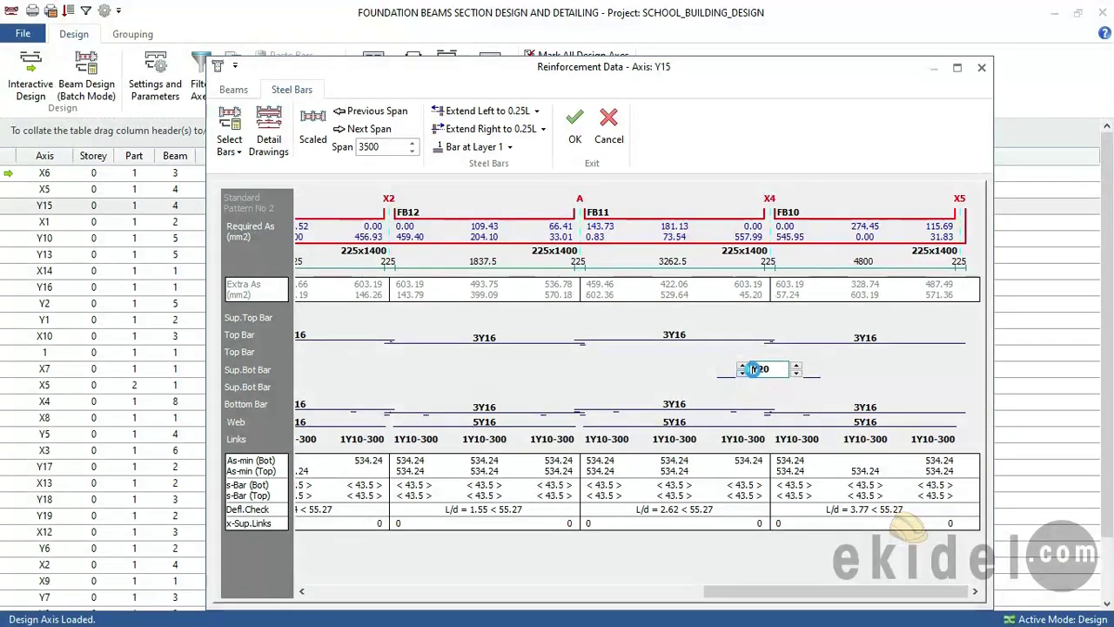
click(666, 335)
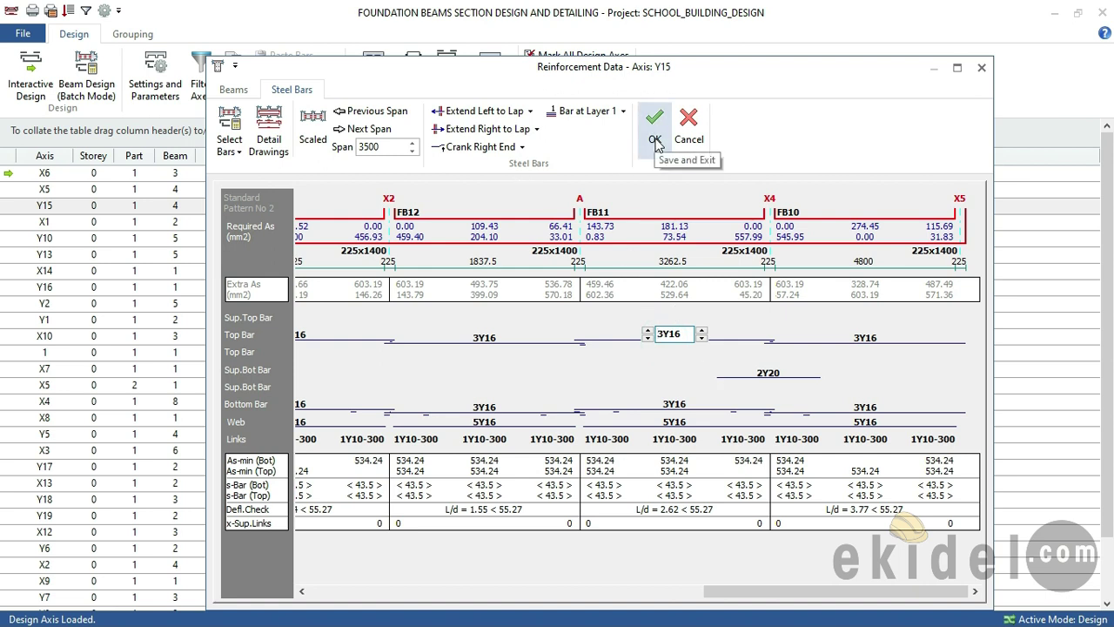
click(655, 139)
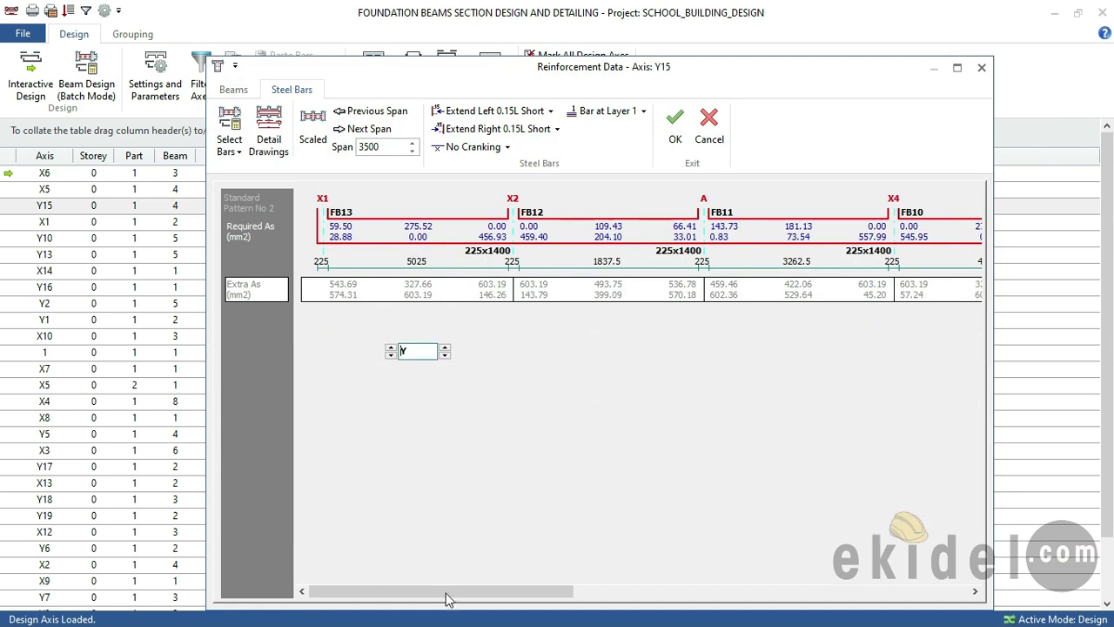
Review the top, bottom and web bars across the spans of axis Y15 and accept the reinforcement data
drag(447, 590, 879, 591)
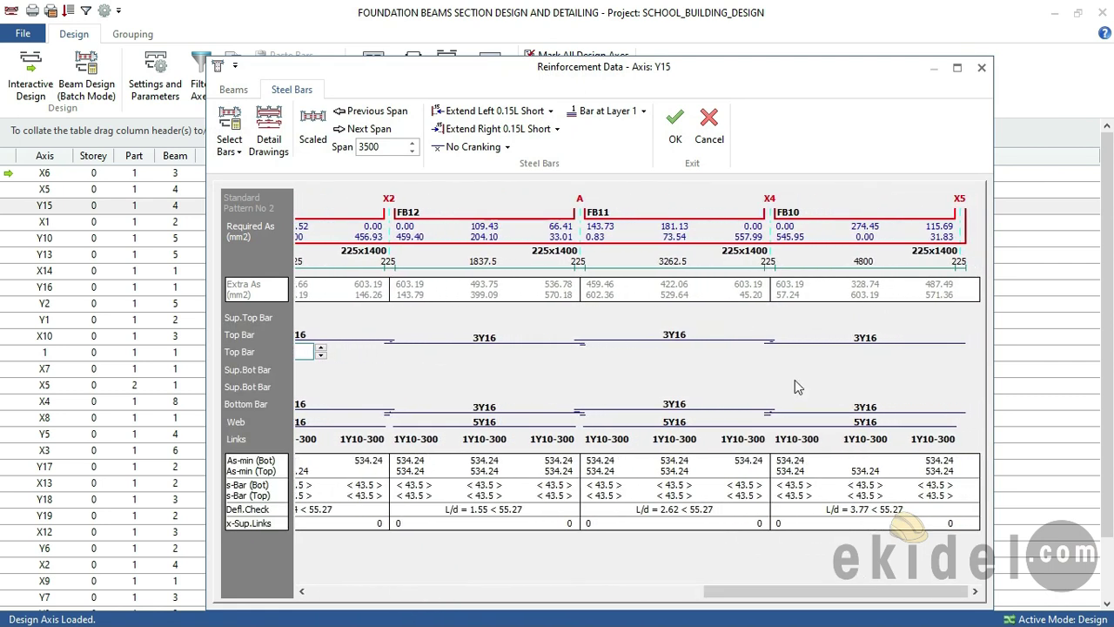
drag(848, 590, 561, 593)
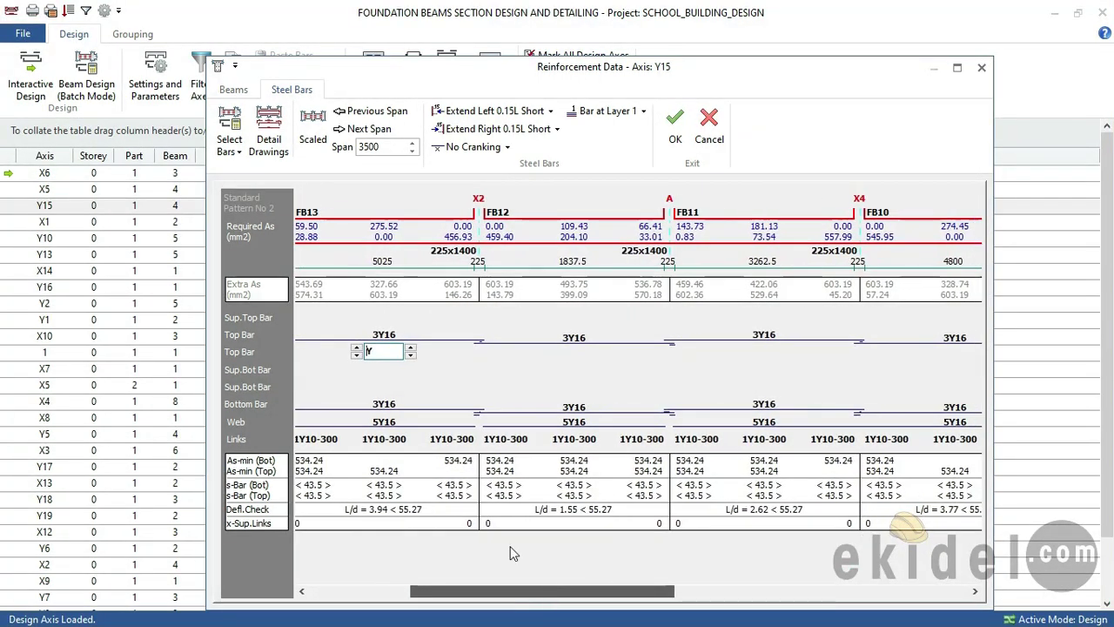
click(387, 335)
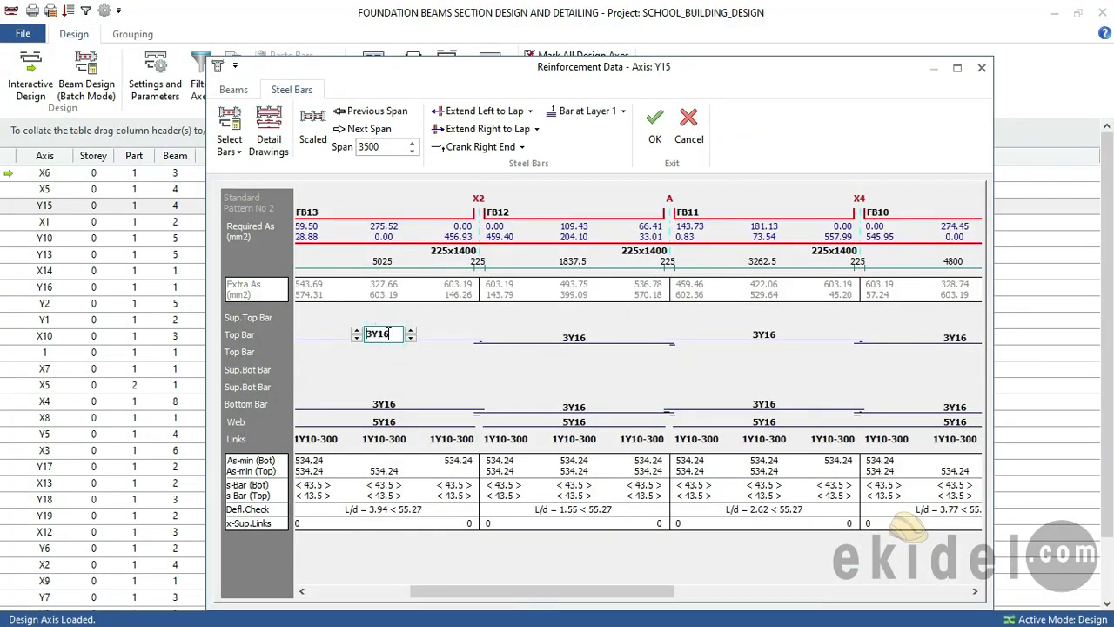
click(377, 407)
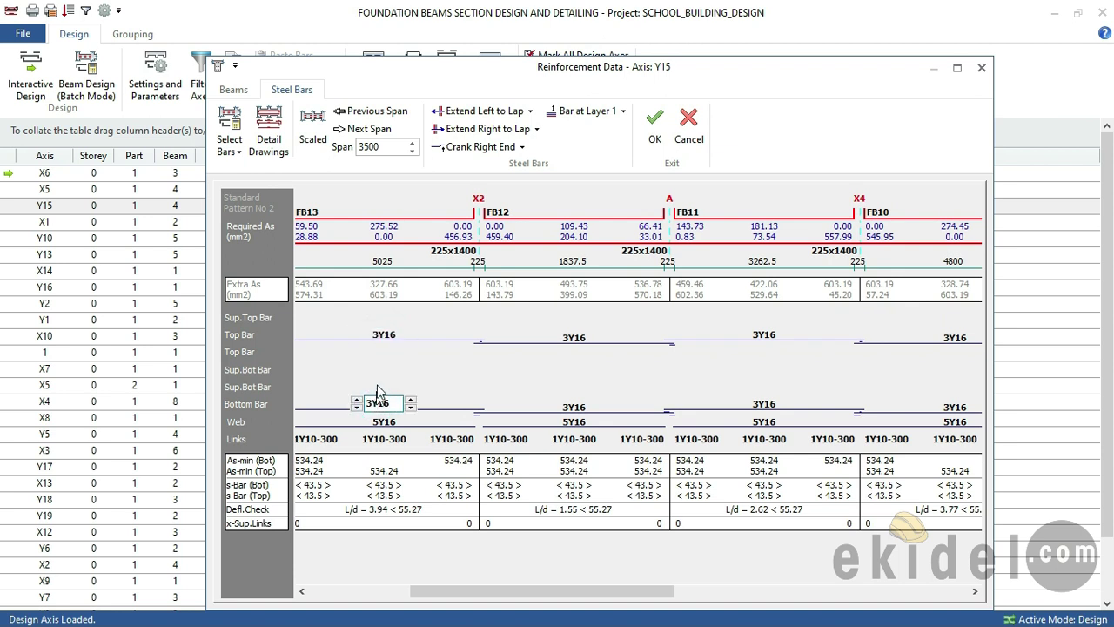
click(380, 337)
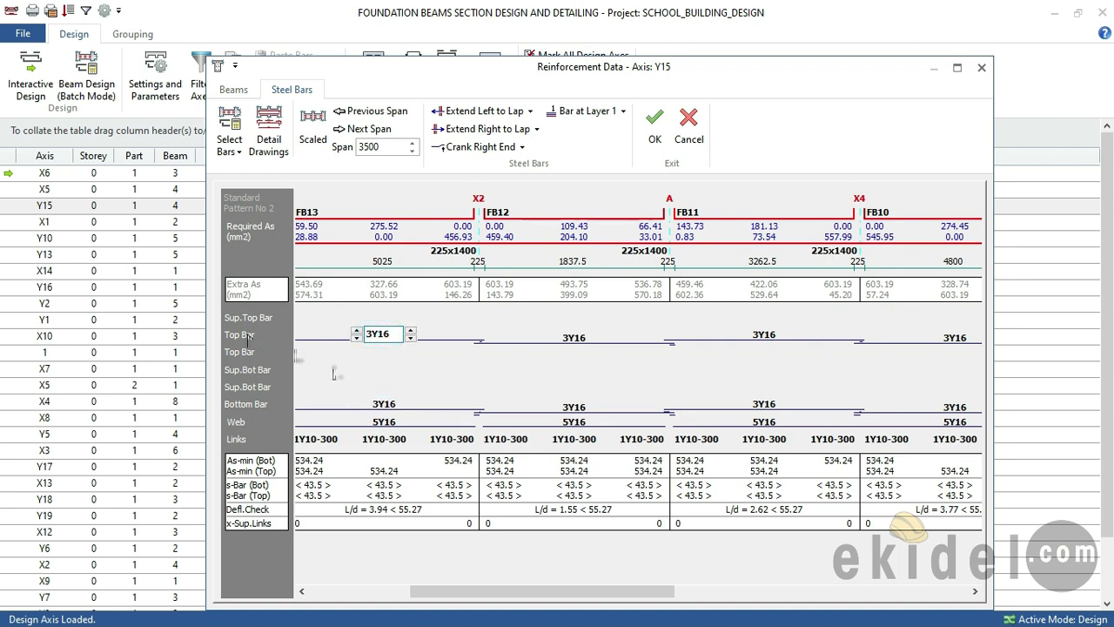
click(392, 408)
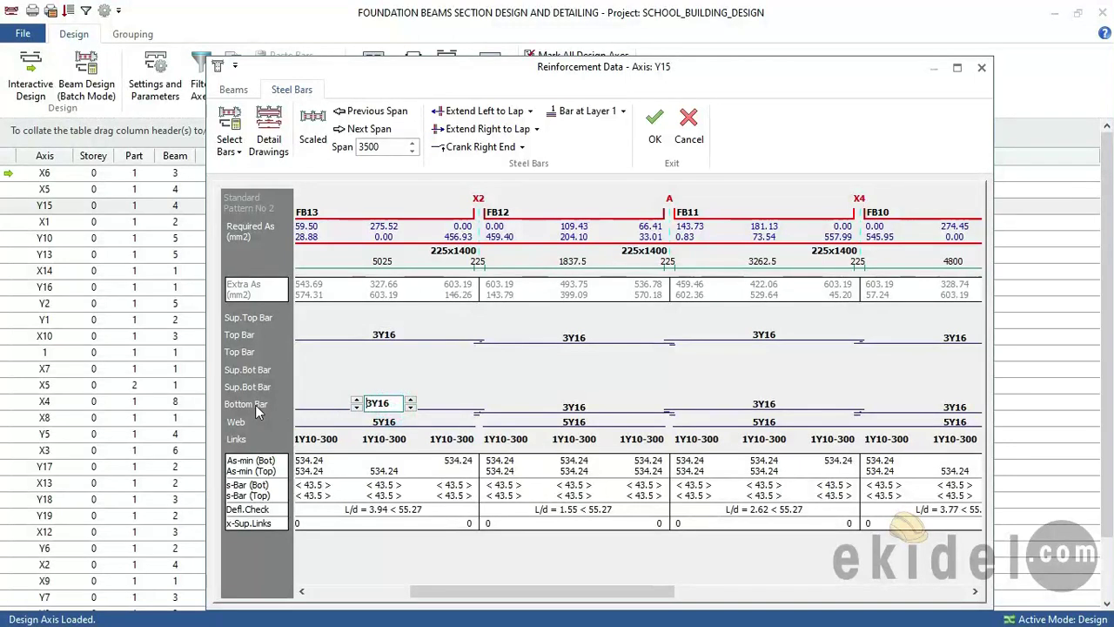
click(389, 340)
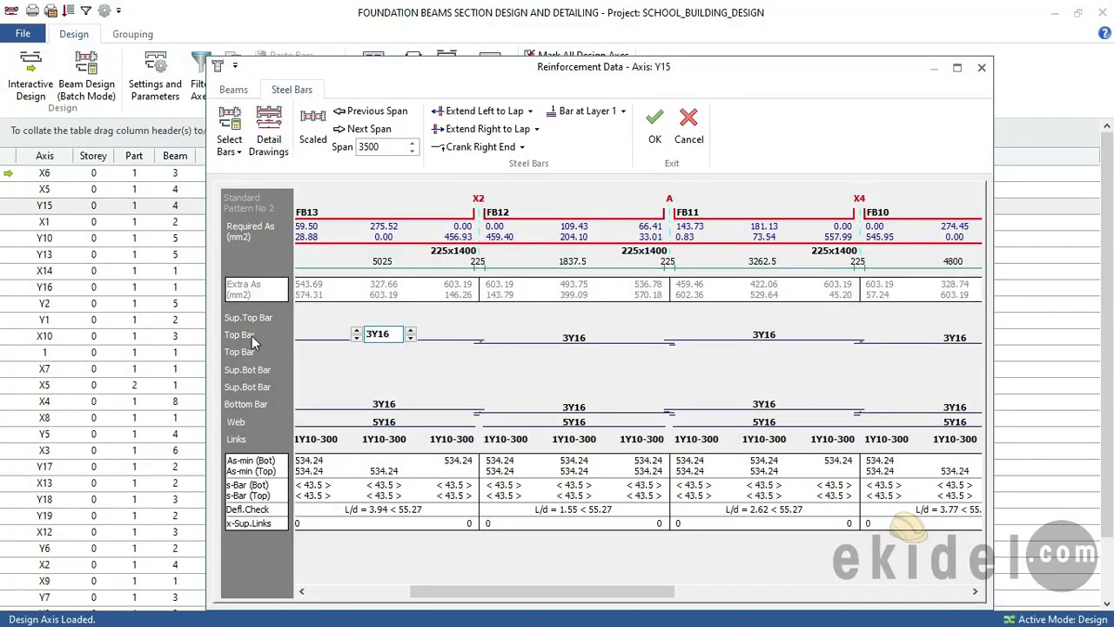
click(394, 409)
click(392, 422)
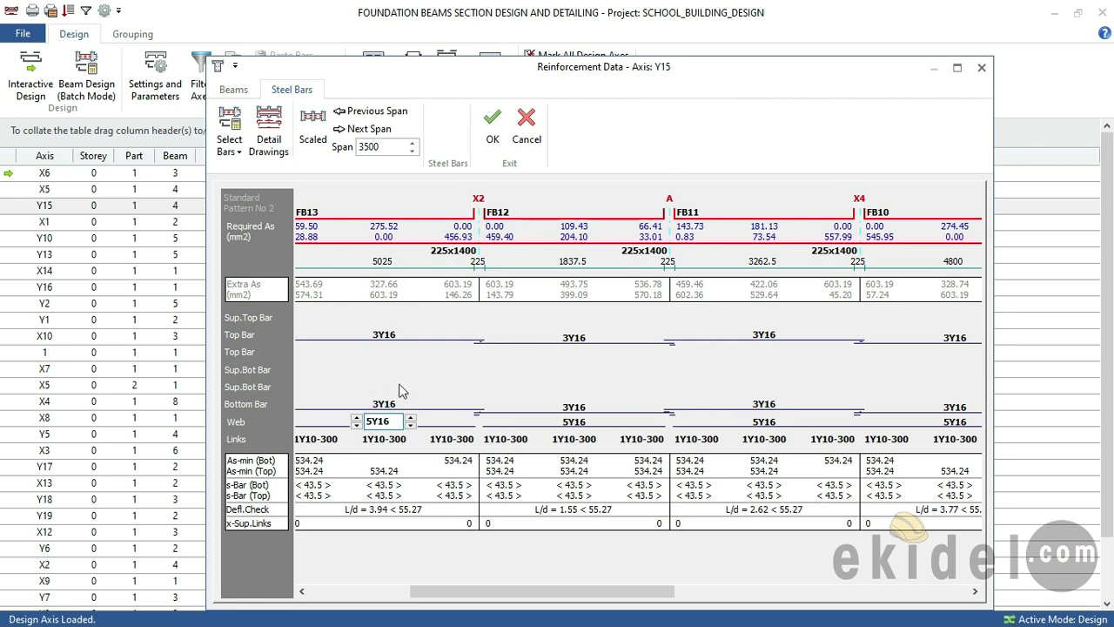
click(381, 335)
click(385, 405)
click(389, 424)
drag(555, 599, 820, 606)
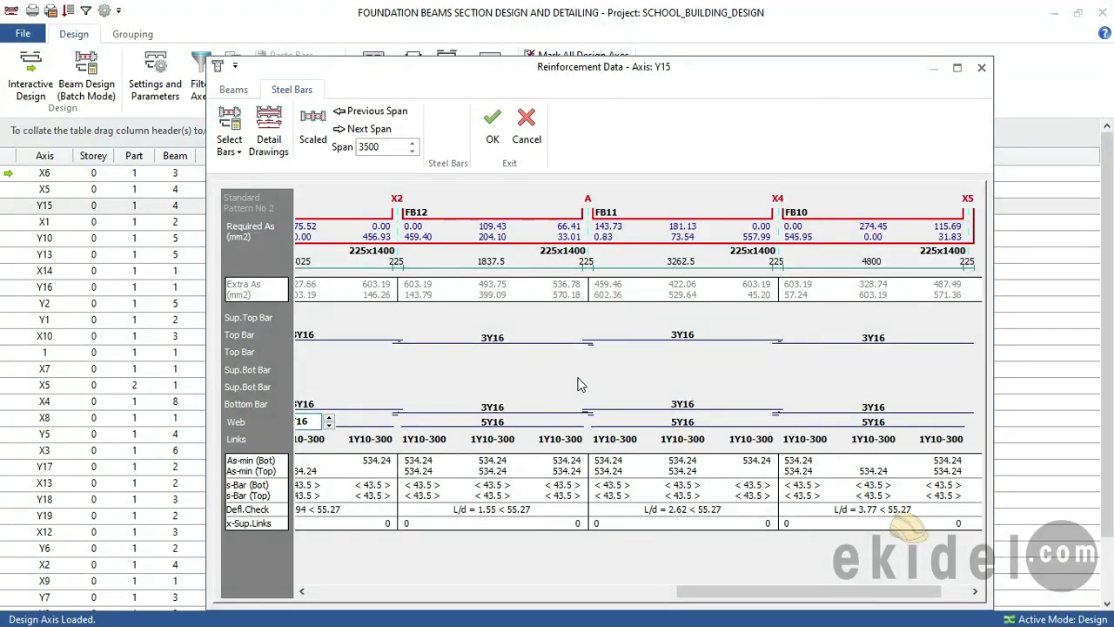
click(493, 139)
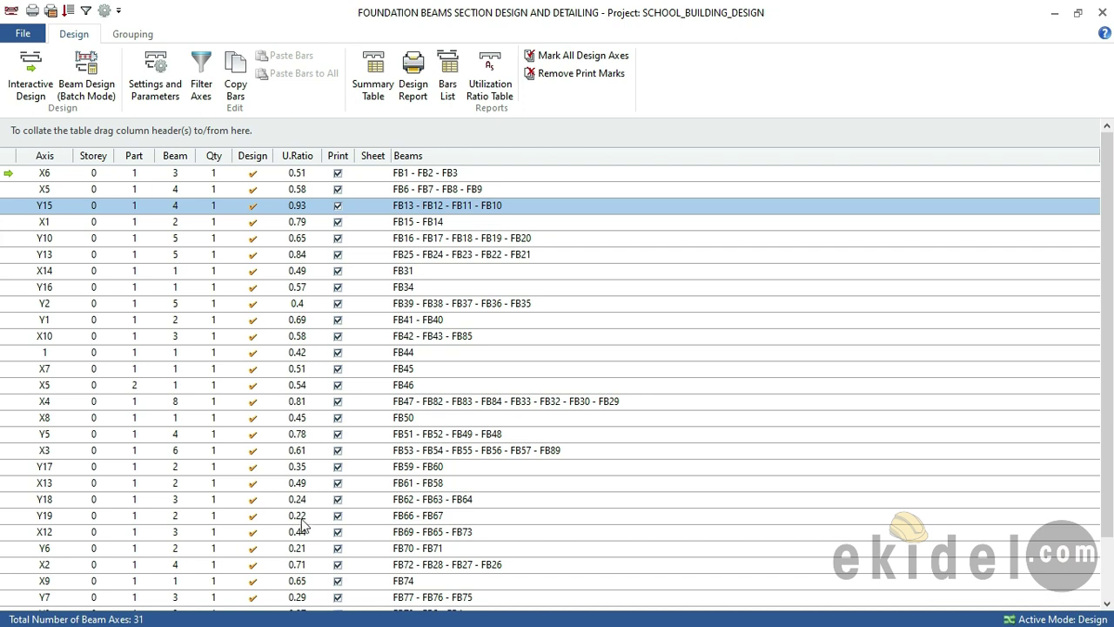
Open the reinforcement data of axis X1 and set the top bars of beams FB15 and FB14 to 3Y16
click(298, 223)
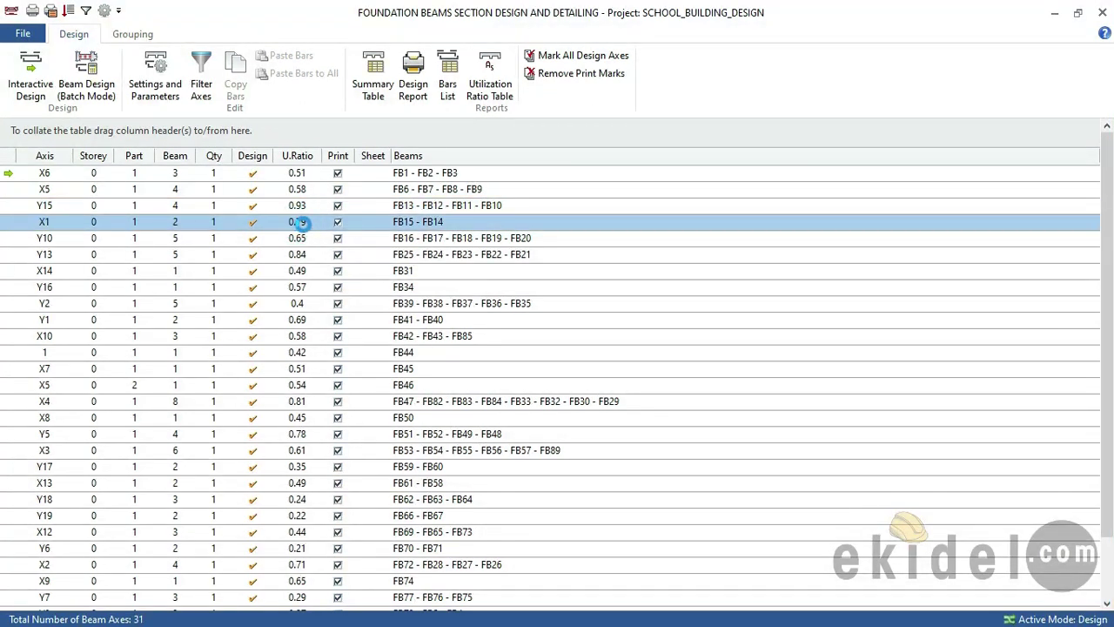
double_click(298, 223)
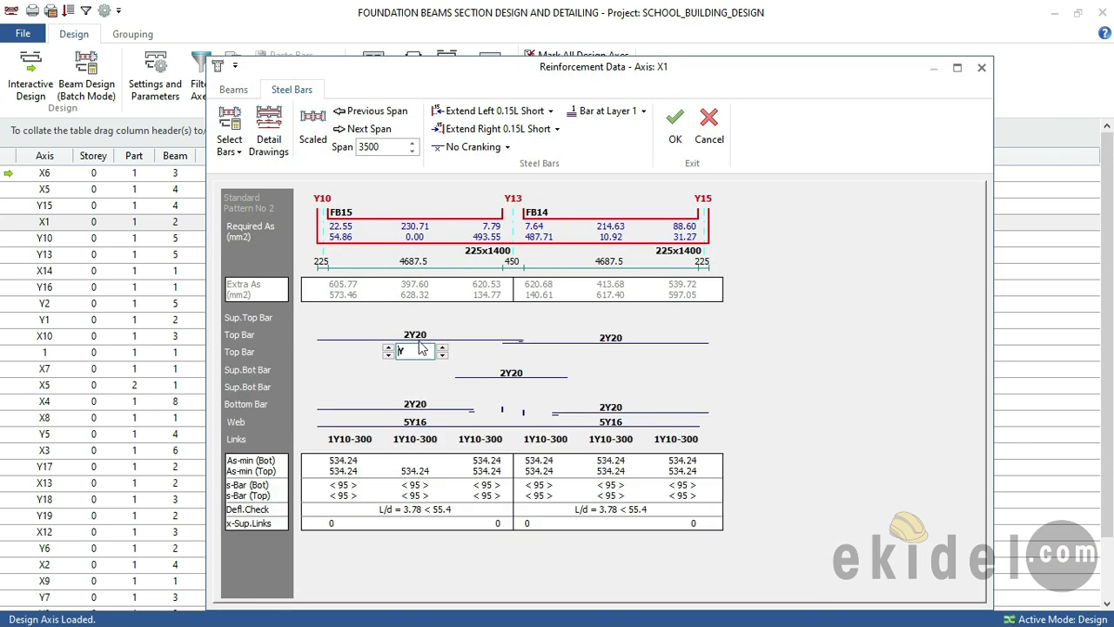
click(442, 337)
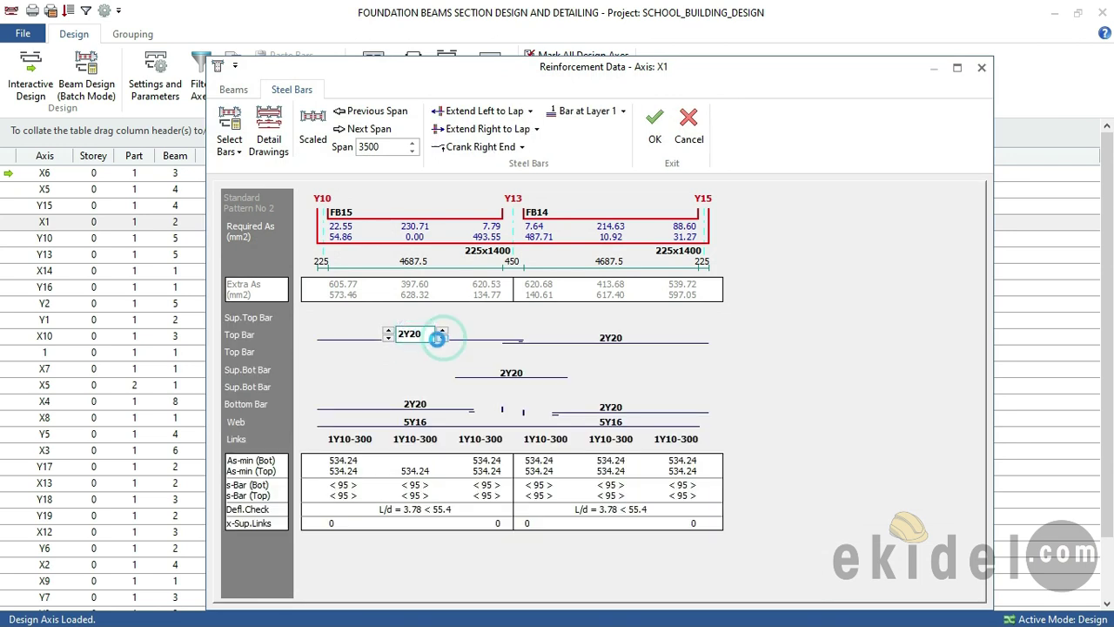
click(389, 332)
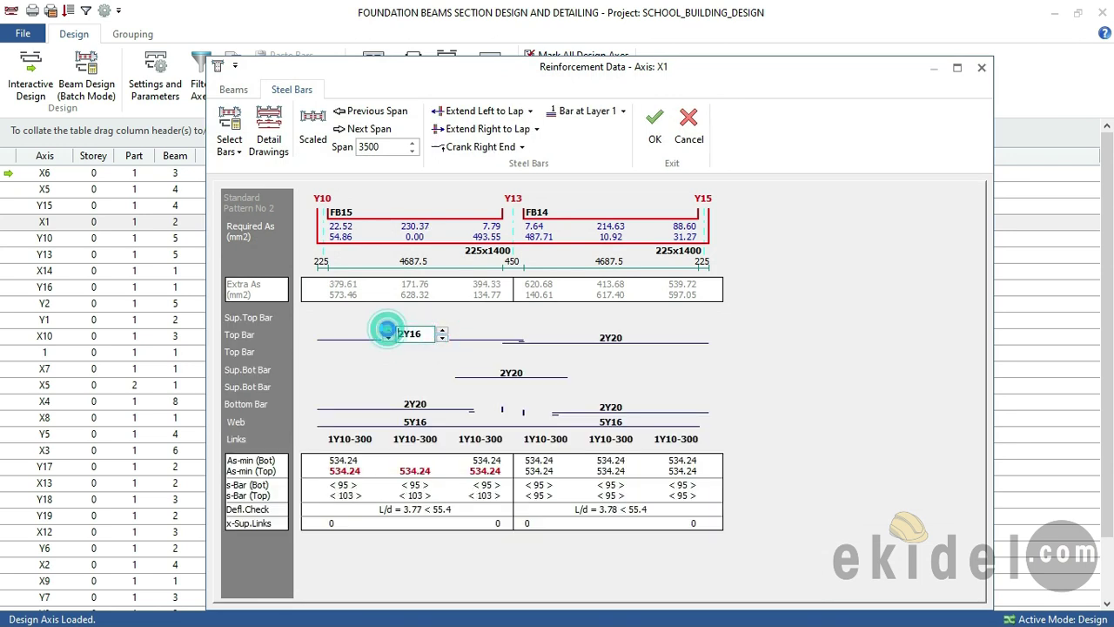
click(601, 337)
click(638, 341)
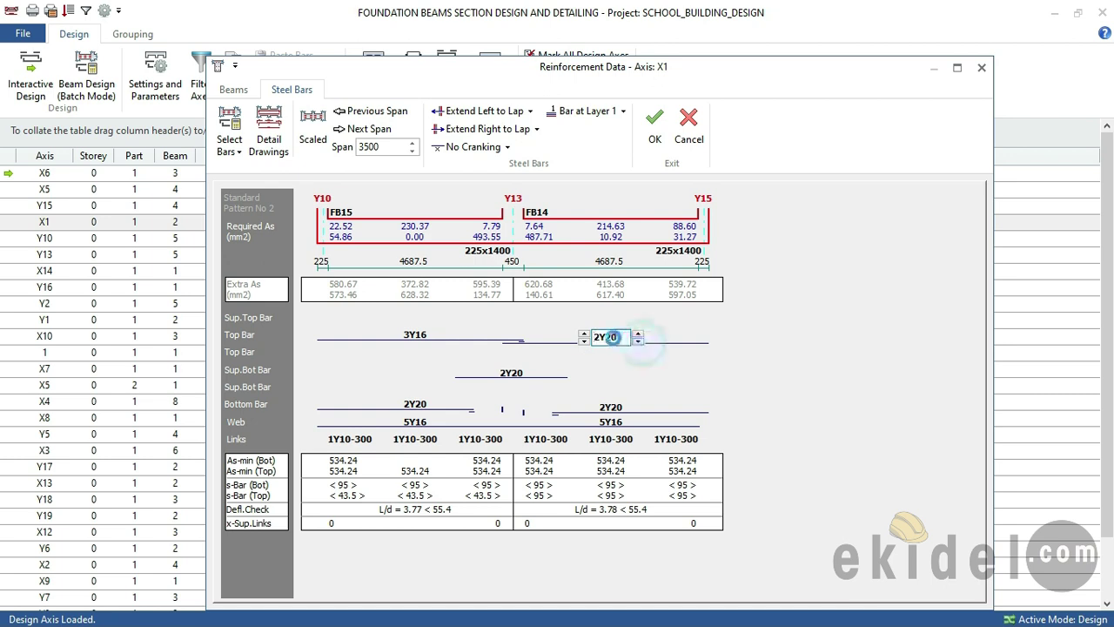
click(583, 333)
Remove the support bottom bar at Y13 and extend the right end of beam FB15's bottom bar to lap
click(527, 372)
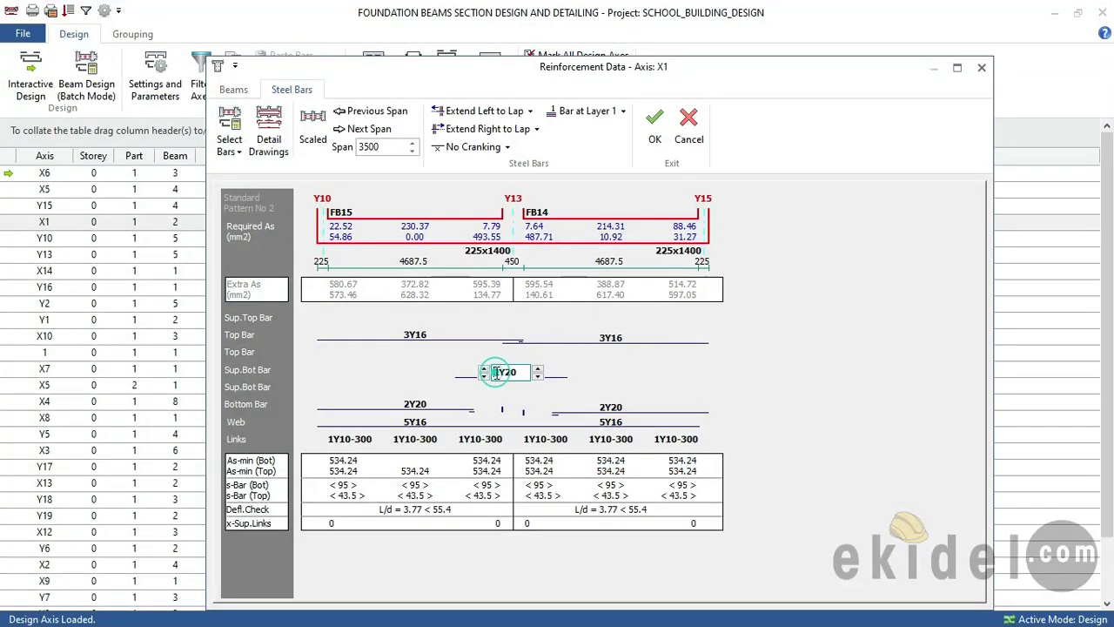
click(483, 375)
click(483, 375)
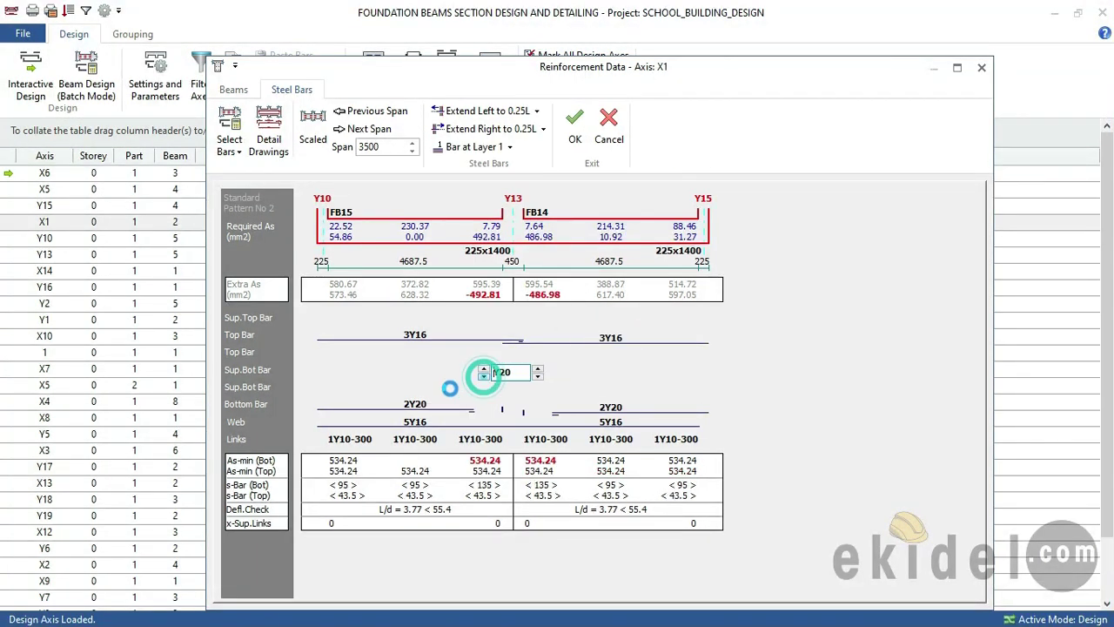
click(416, 403)
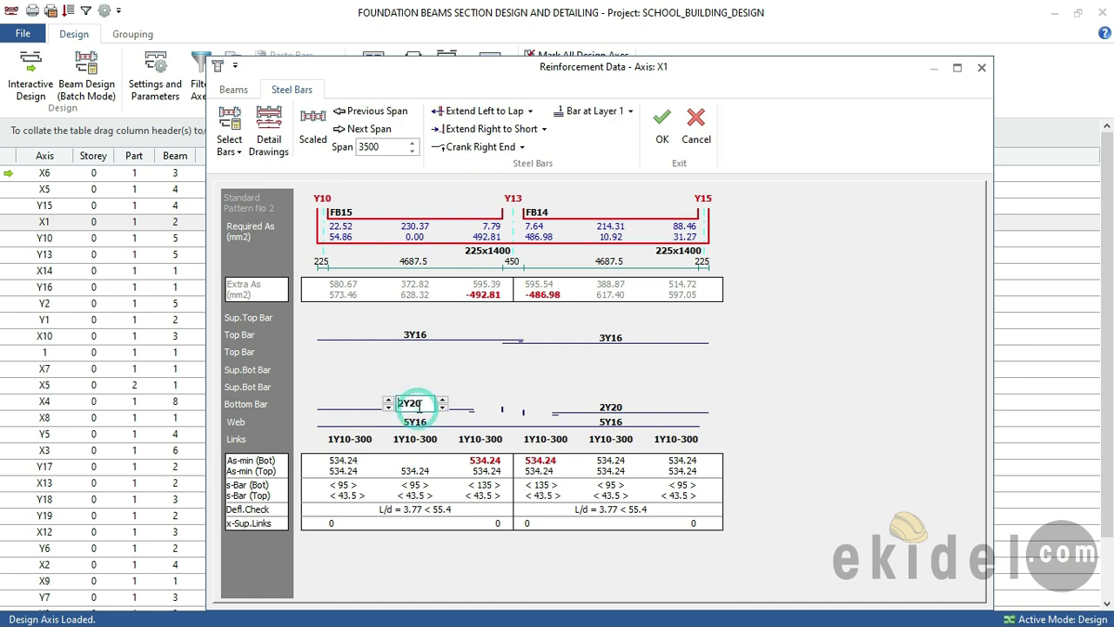
click(541, 129)
click(534, 149)
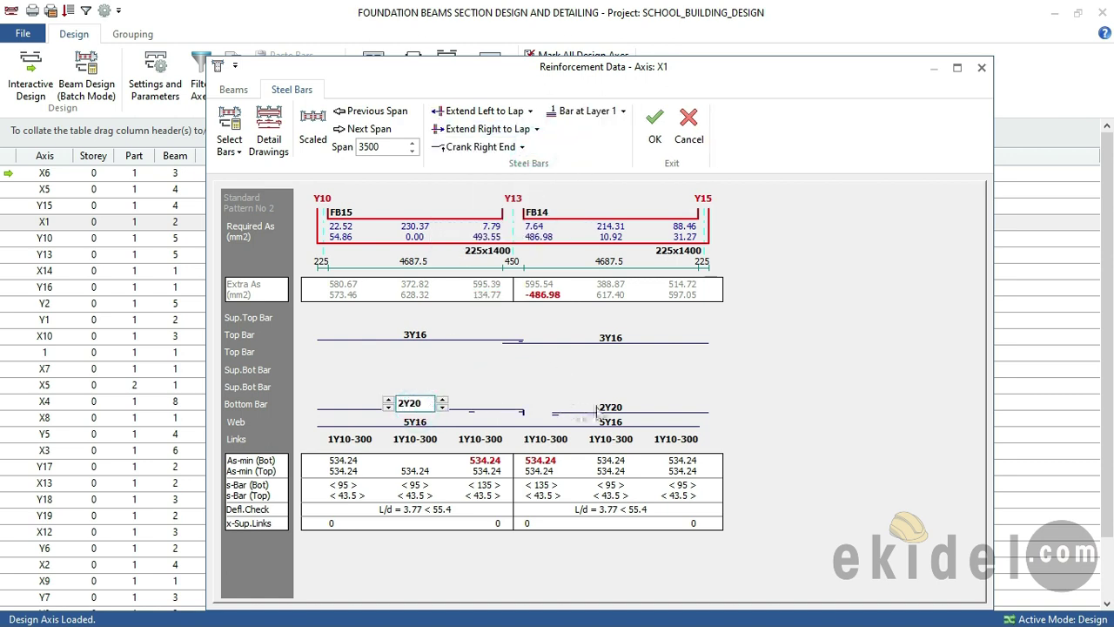
Extend the left end of beam FB14's bottom bar to lap and set the bar to 3Y16
click(599, 407)
click(537, 111)
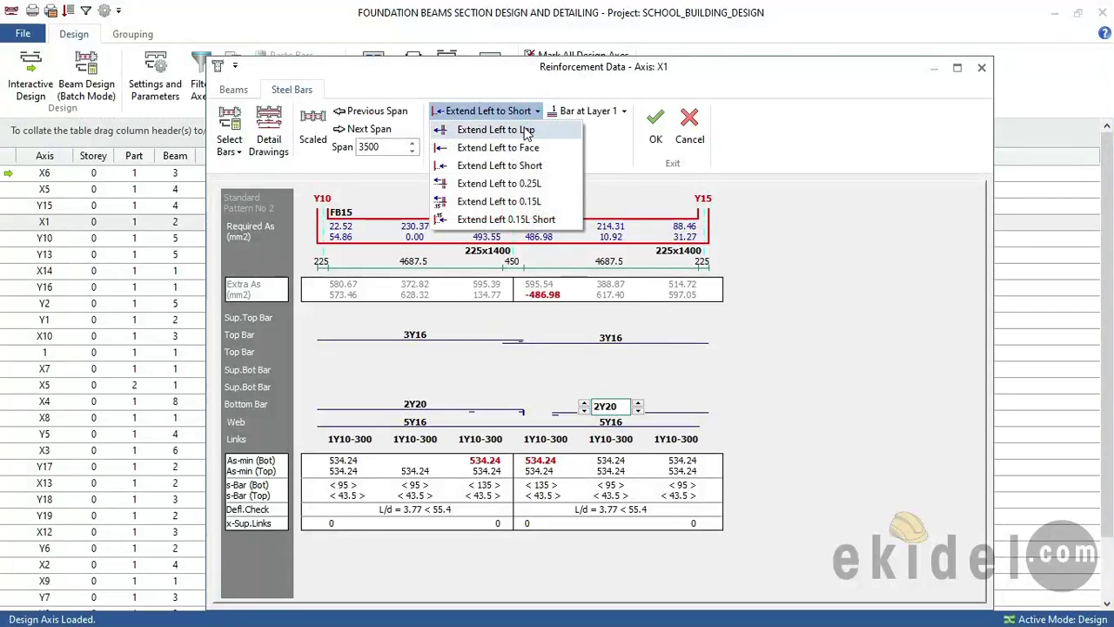
click(496, 130)
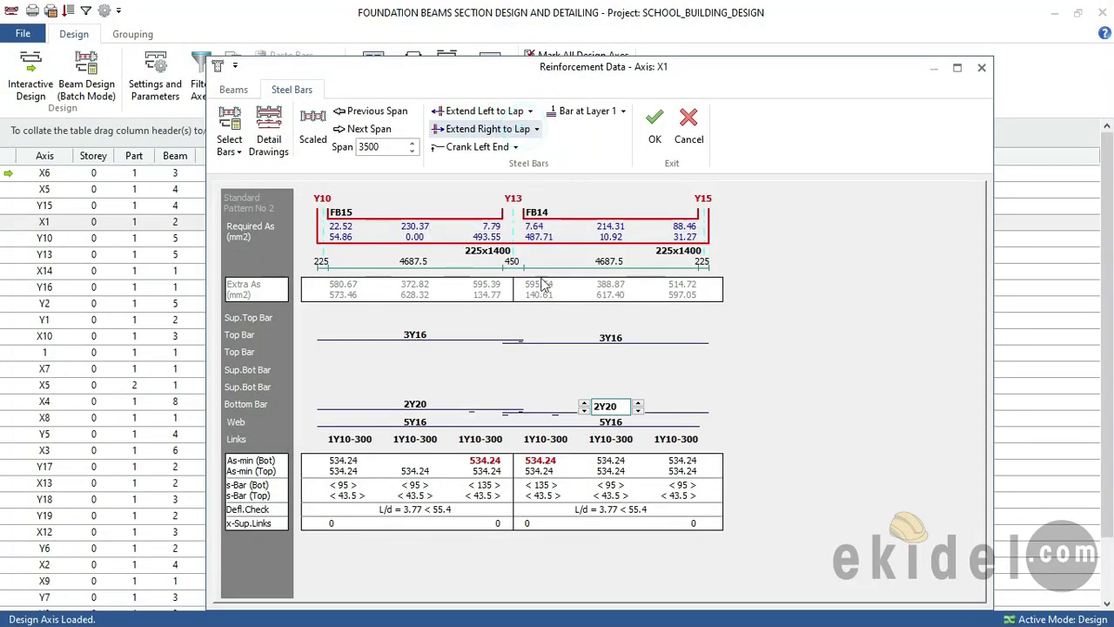
click(638, 410)
click(583, 404)
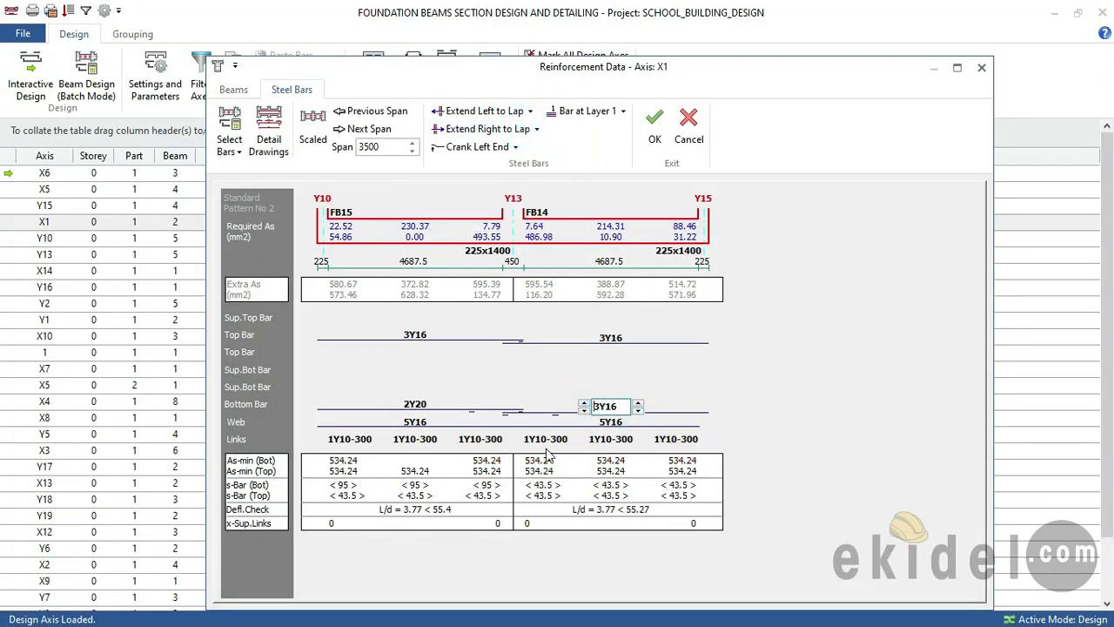
Set beam FB15's bottom bar to 3Y16 and accept the reinforcement of axis X1
click(419, 407)
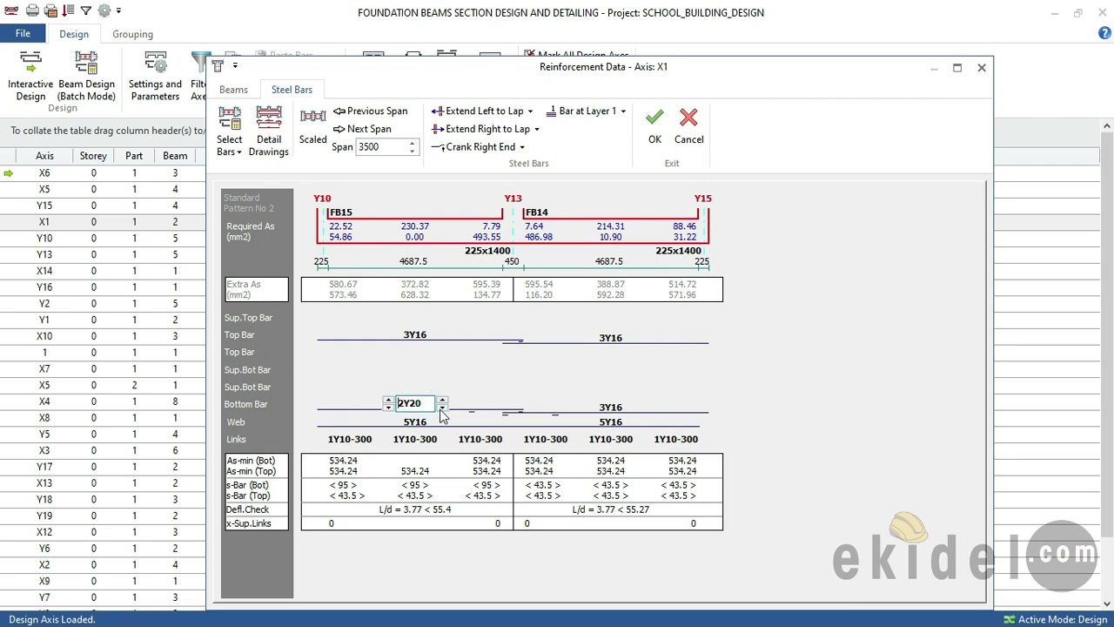
click(441, 408)
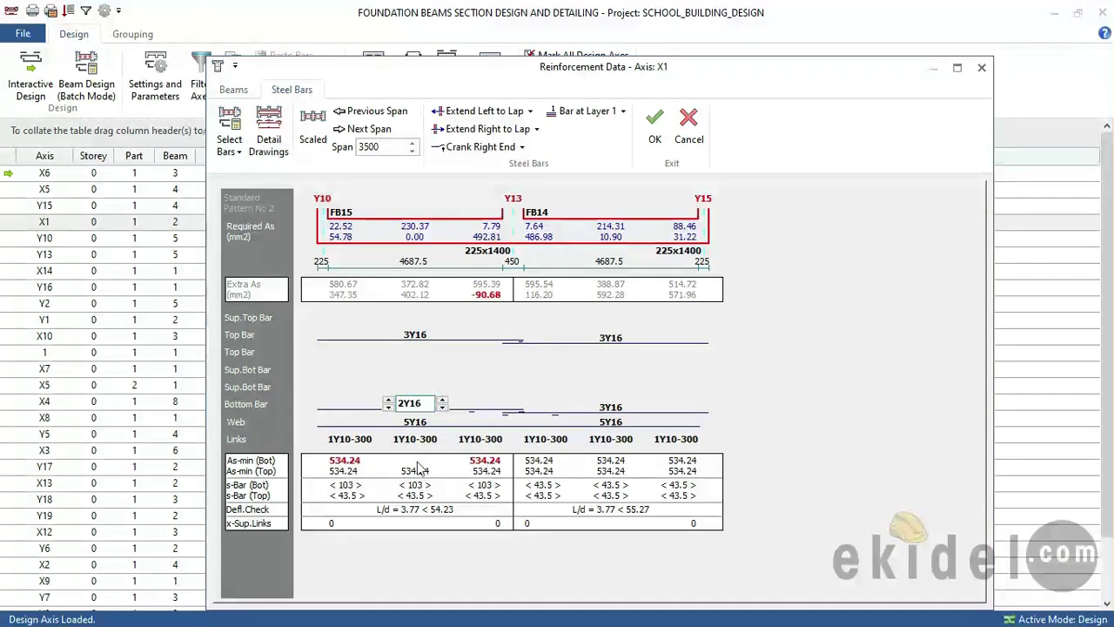
click(388, 404)
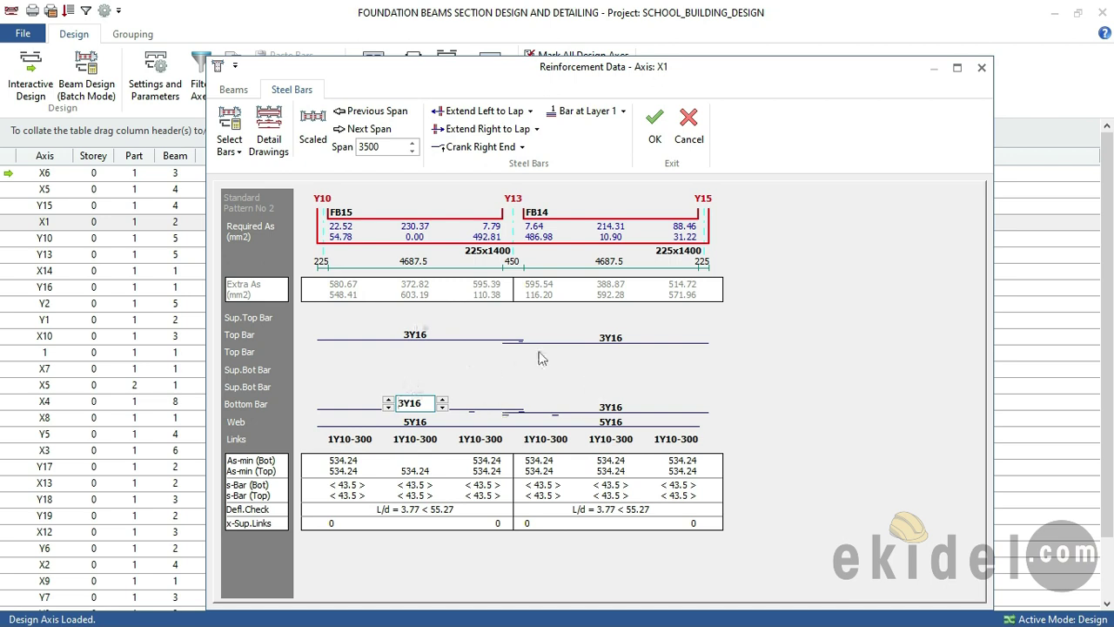
click(661, 131)
Open the reinforcement data of axis Y10 and set the top bars of beams FB16 and FB17 to 3Y16
click(307, 239)
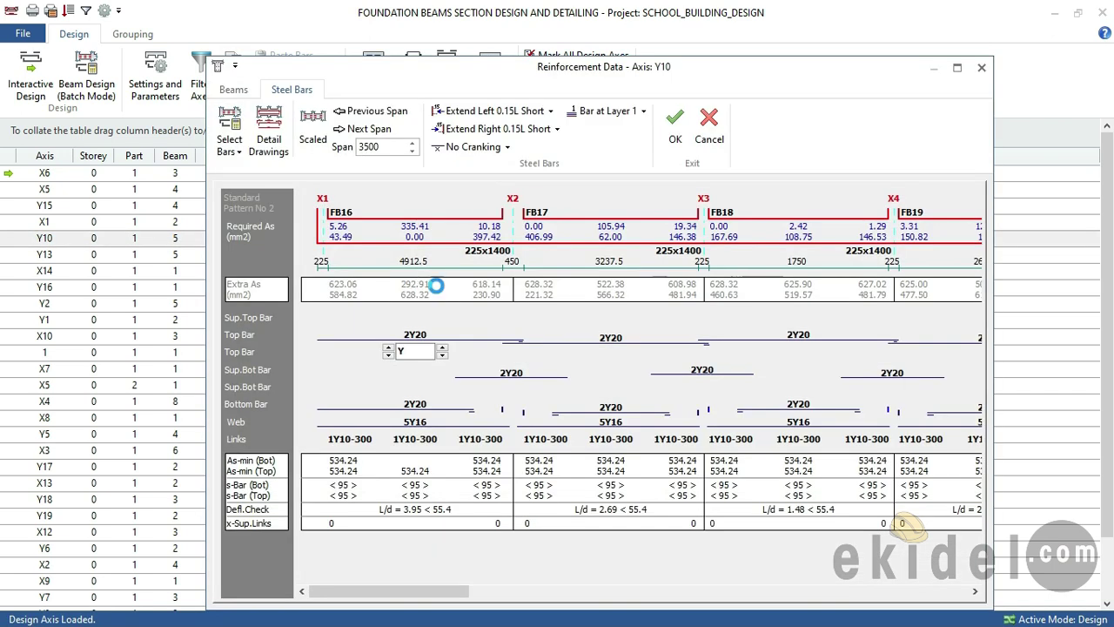
click(429, 335)
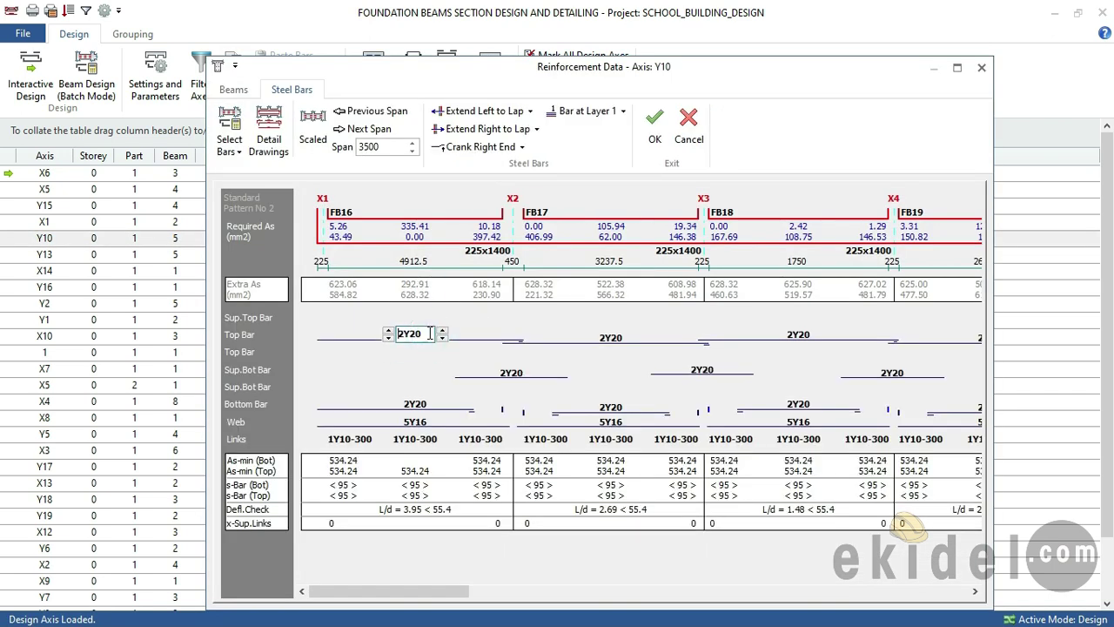
click(442, 337)
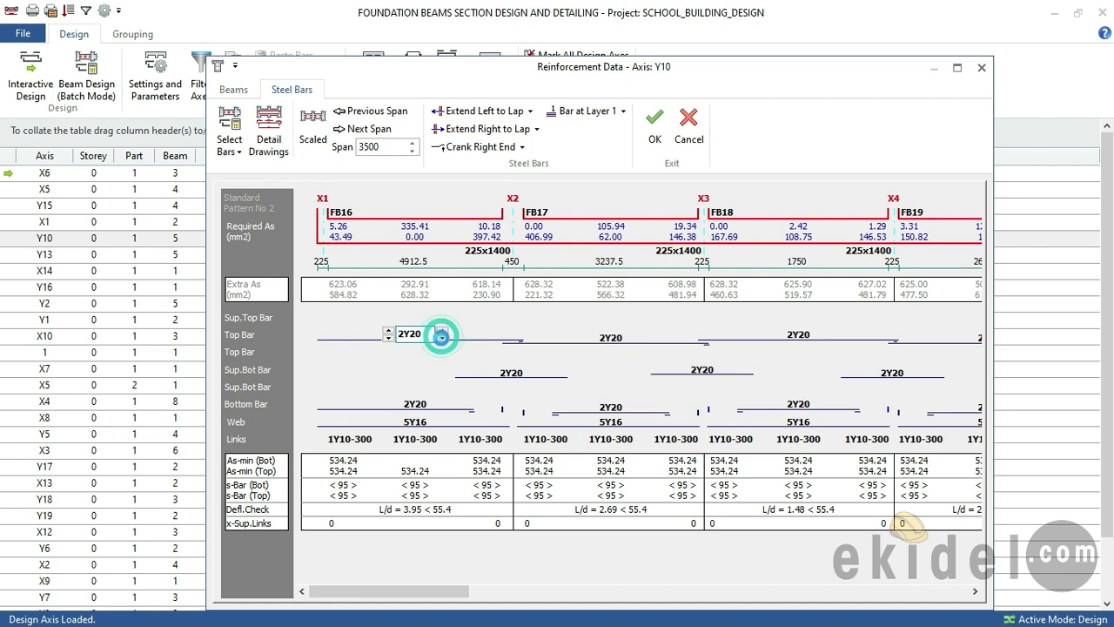
click(389, 331)
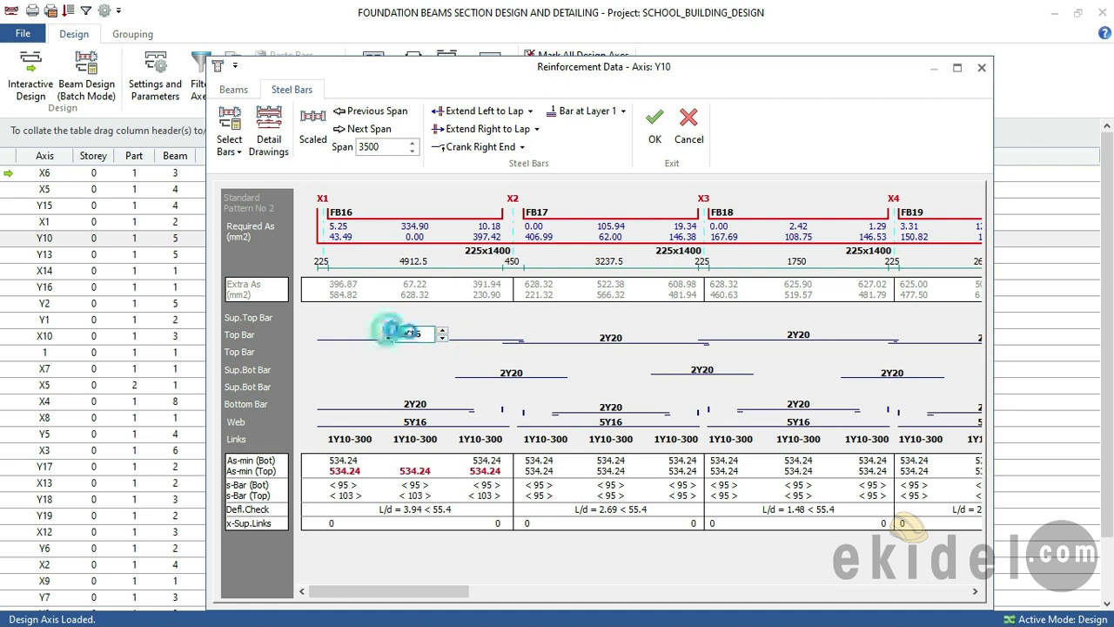
click(593, 338)
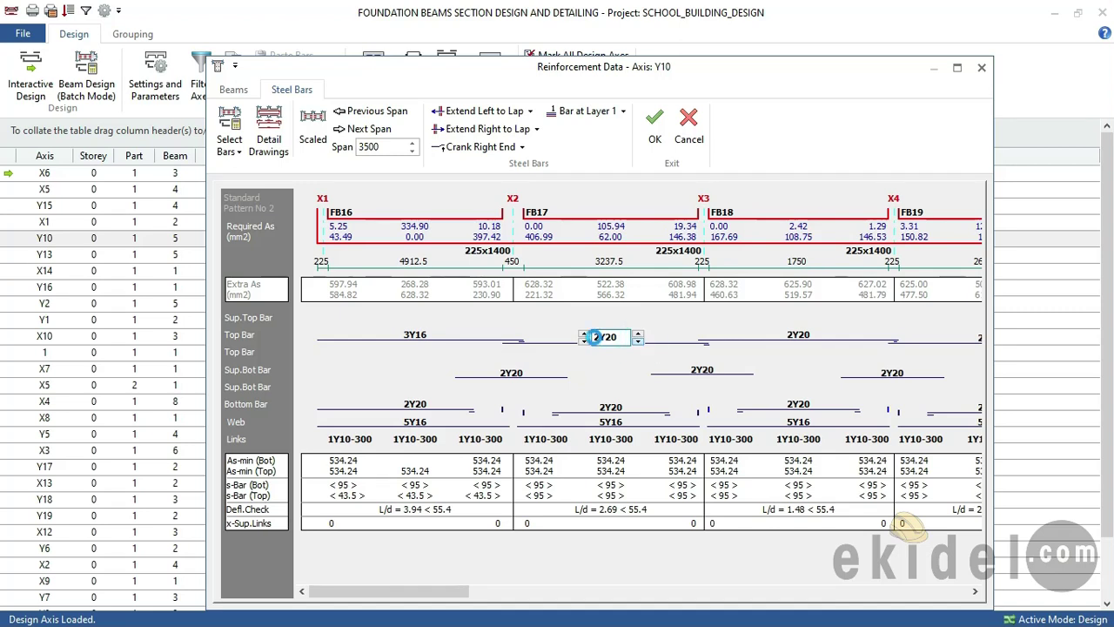
click(583, 336)
Set beam FB18's top bar on axis Y10 to 3Y16
click(808, 335)
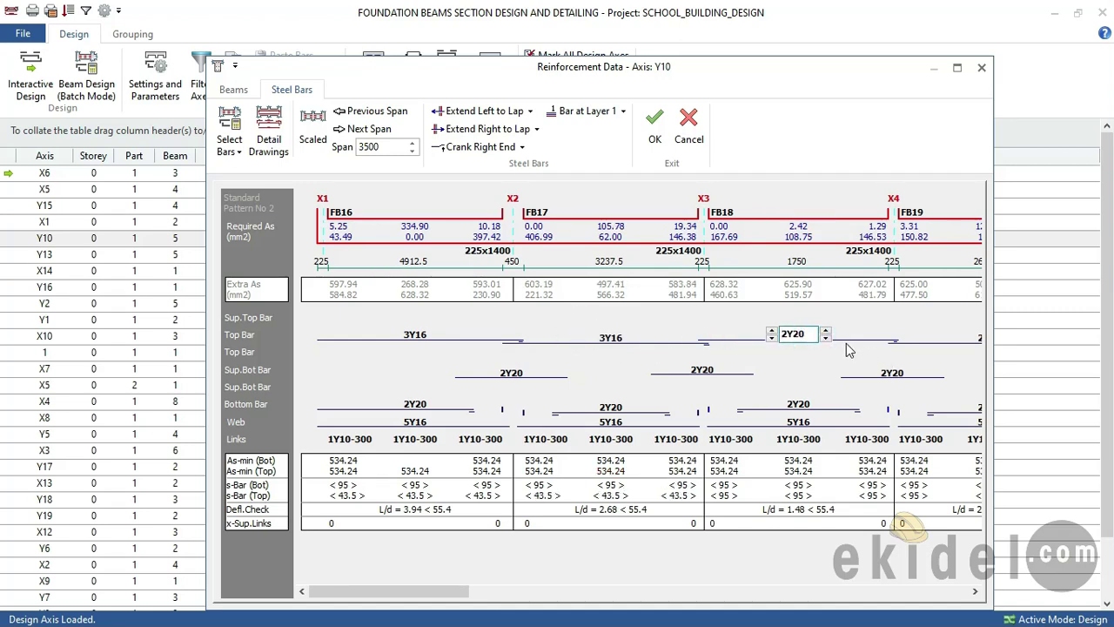
click(772, 338)
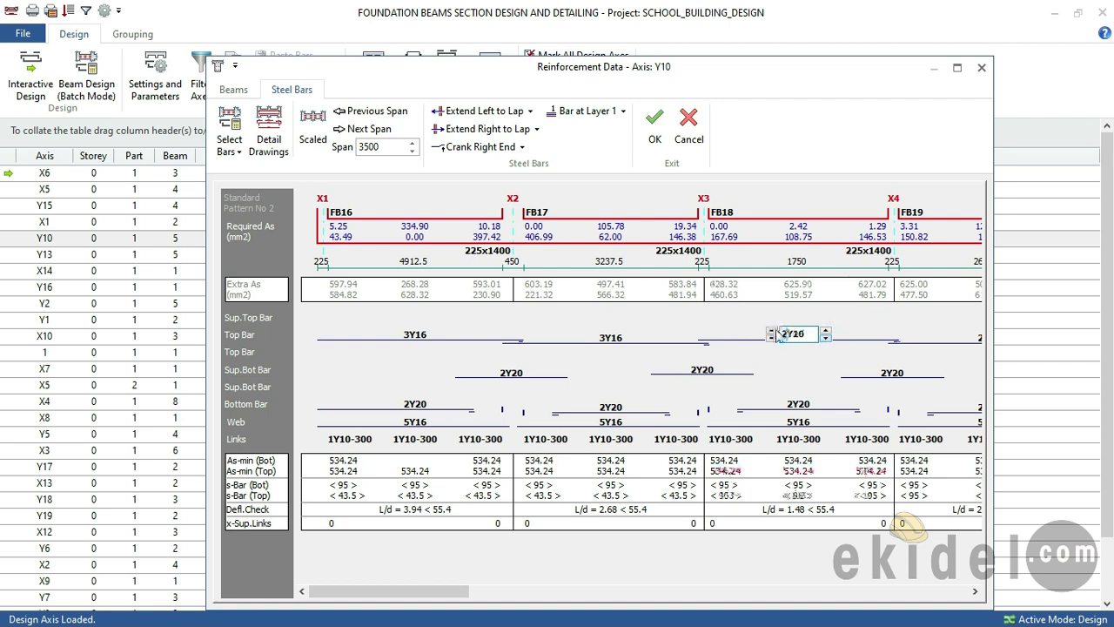
click(771, 331)
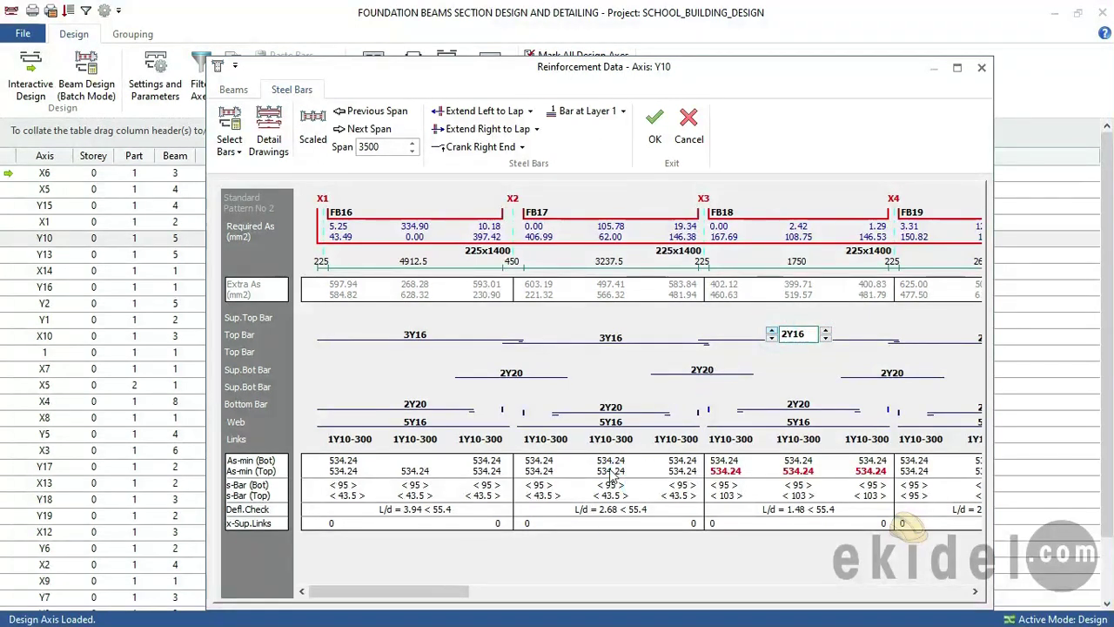
Set the top bars of beams FB19 and FB20 on axis Y10 to 3Y16
drag(414, 595, 736, 539)
click(788, 339)
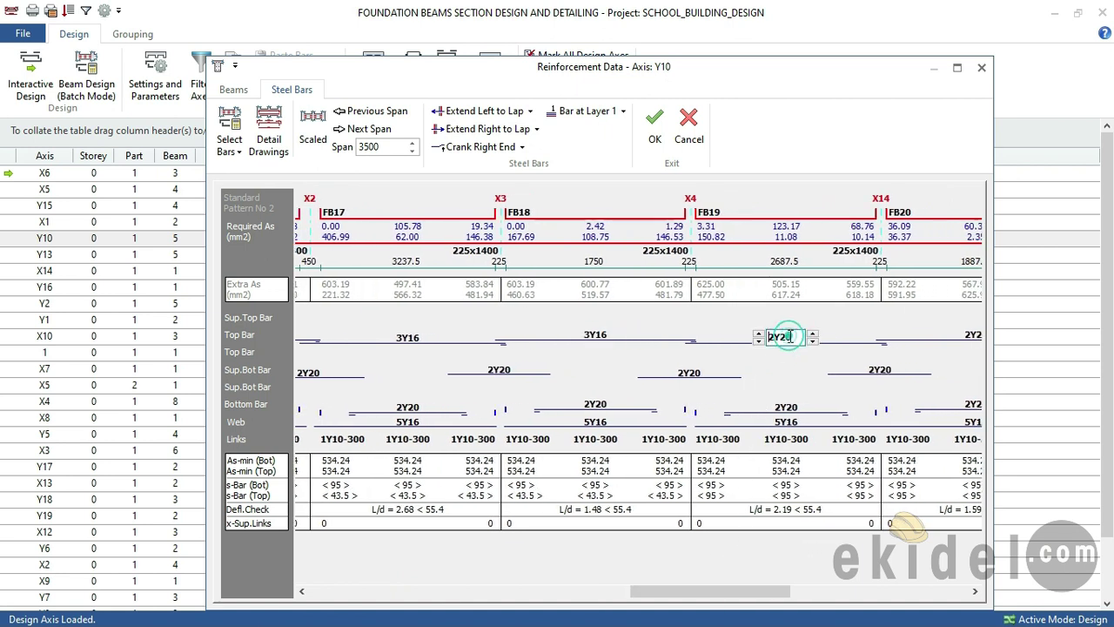
click(763, 338)
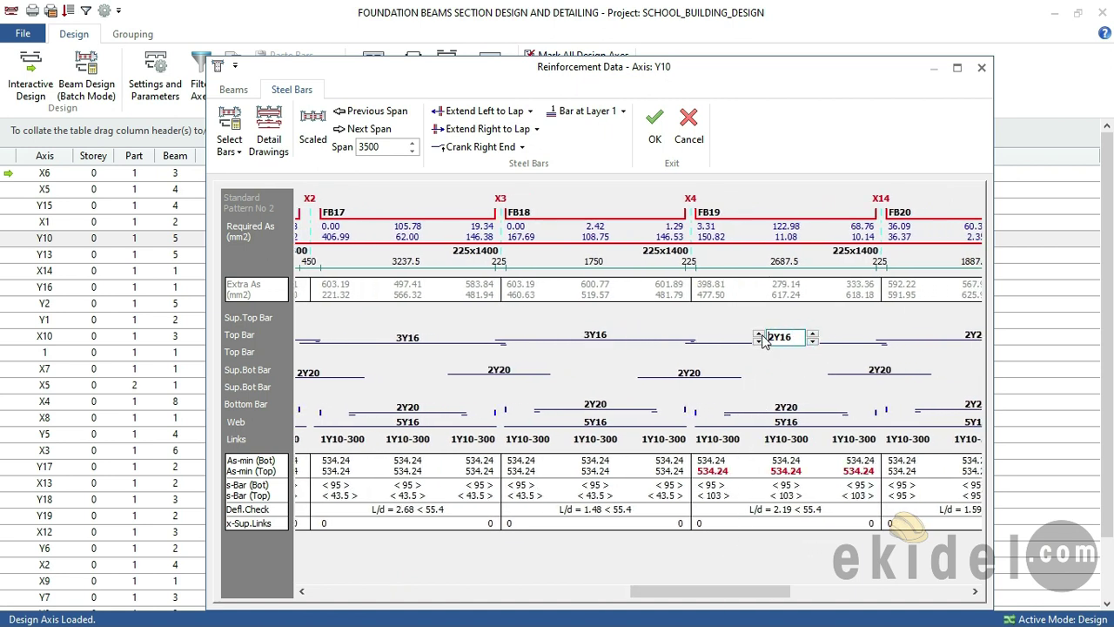
click(759, 332)
drag(755, 584, 934, 531)
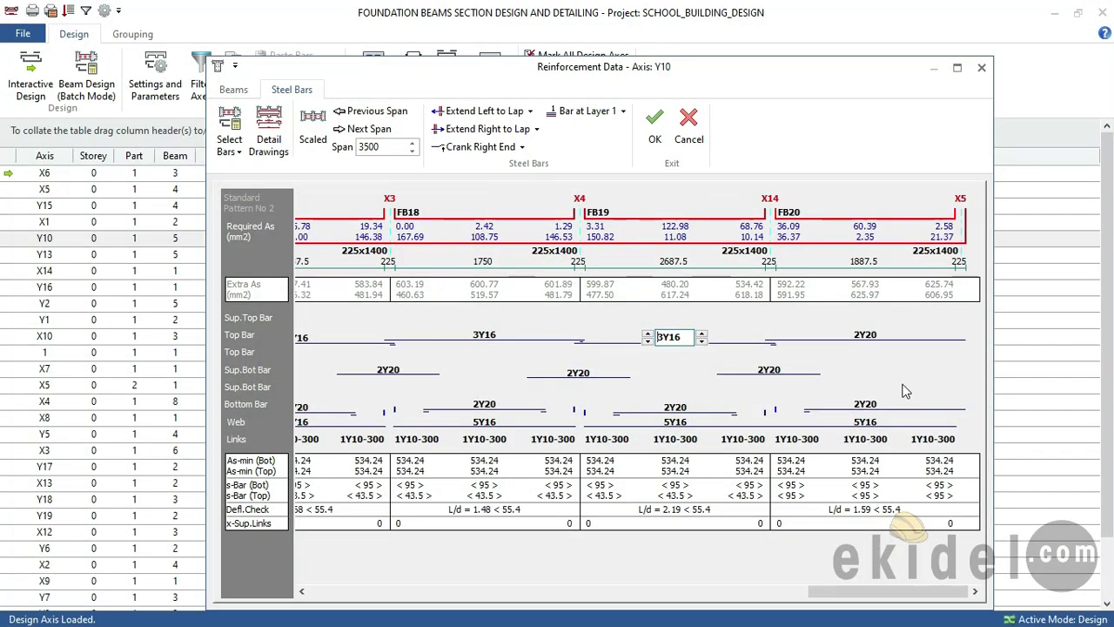
click(894, 341)
click(892, 339)
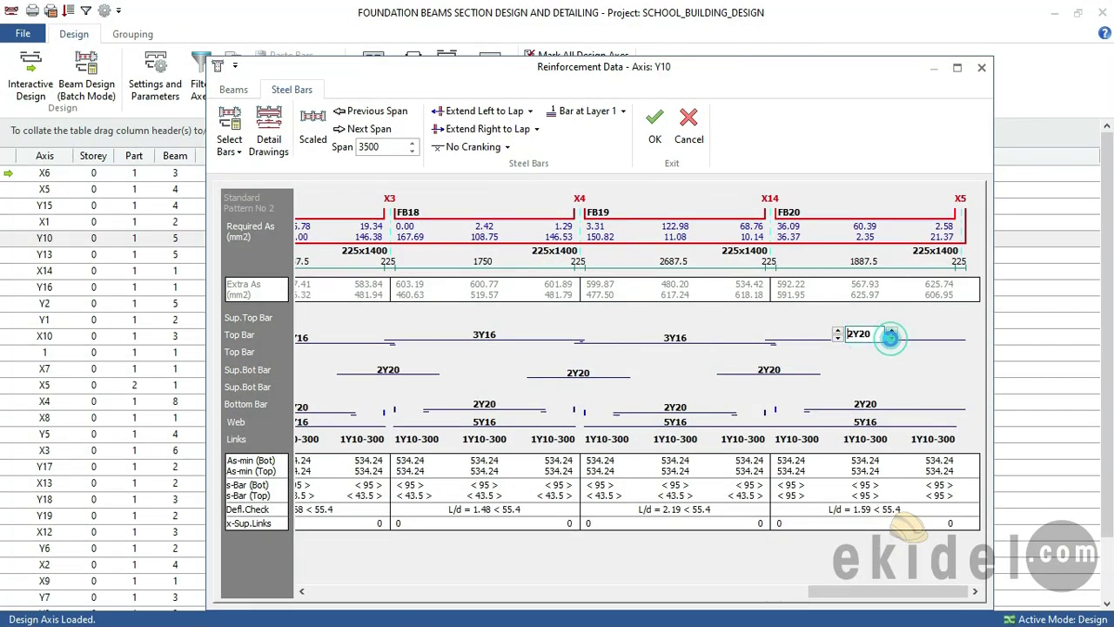
click(838, 332)
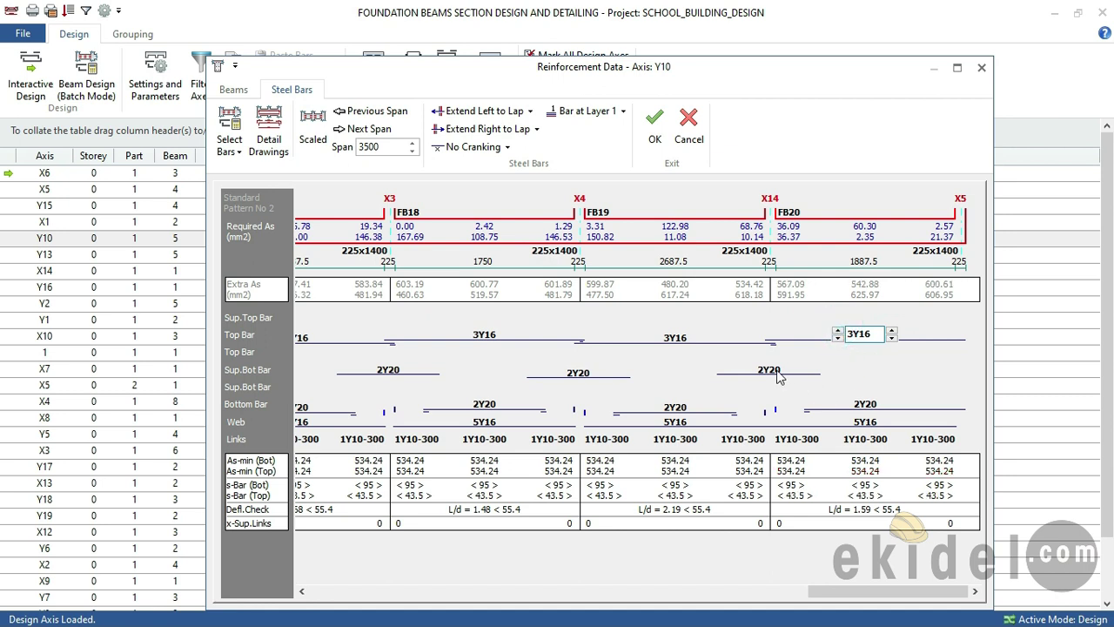
Remove the 2Y20 support bottom bars at grids X14, X4 and X3 on axis Y10
click(766, 372)
click(741, 372)
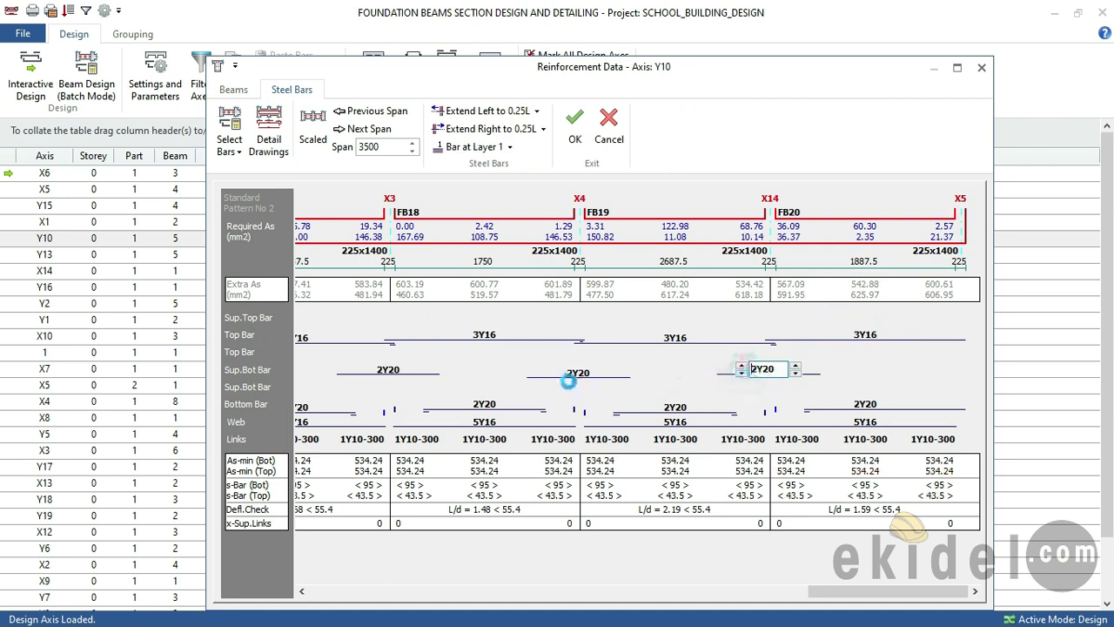
click(575, 374)
key(Down)
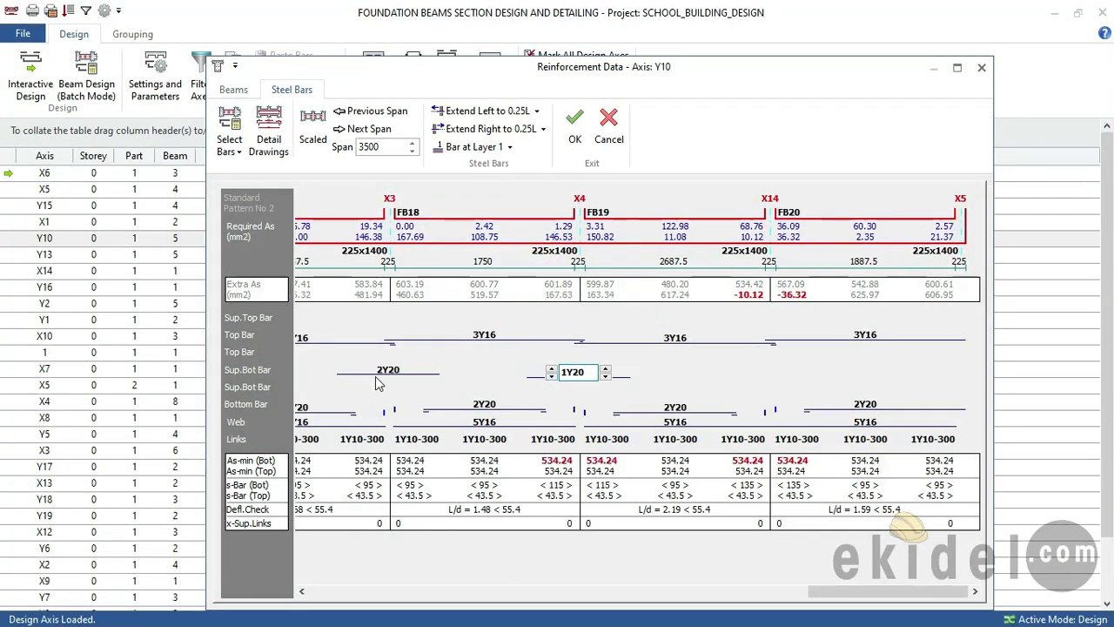
click(370, 371)
click(561, 376)
key(Down)
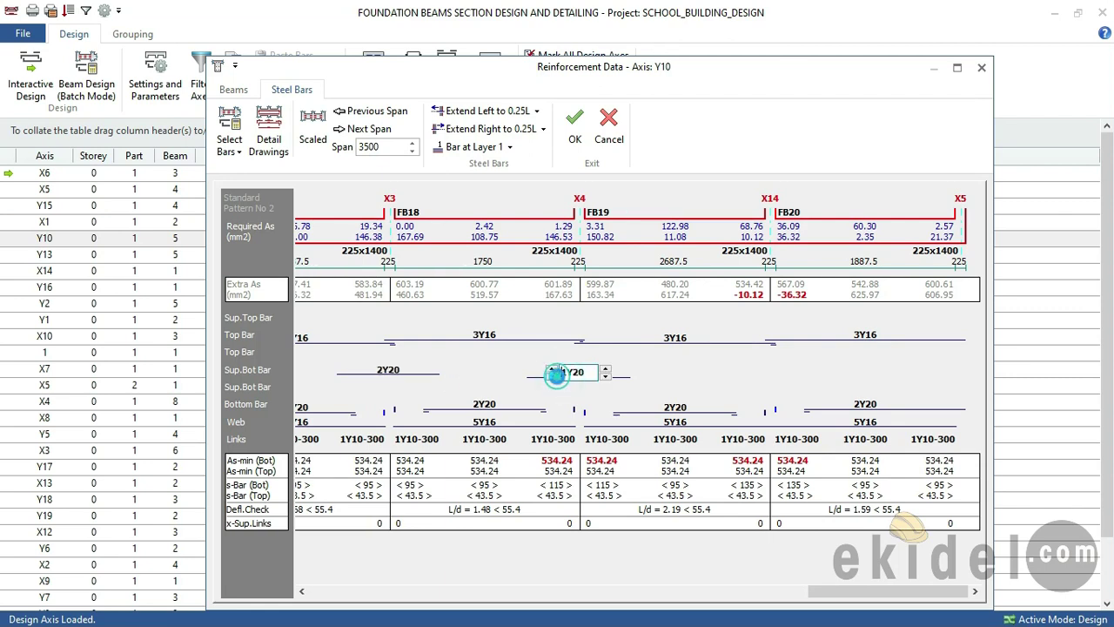
click(386, 369)
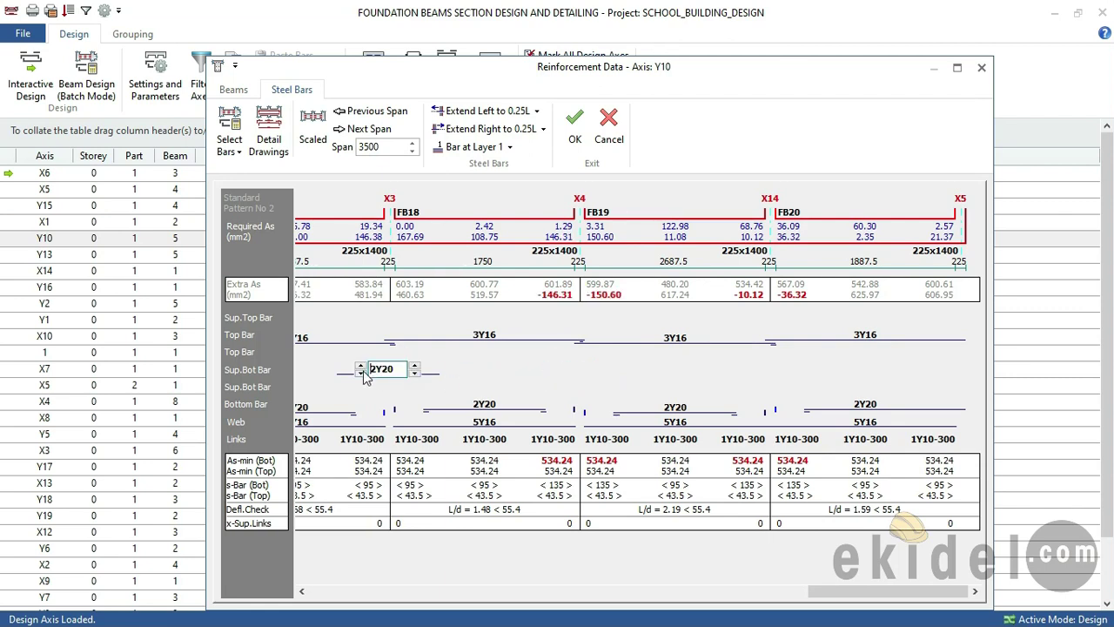
click(360, 371)
Extend the left end of beam FB20's bottom bar to lap and set the bar to 3Y16
click(866, 422)
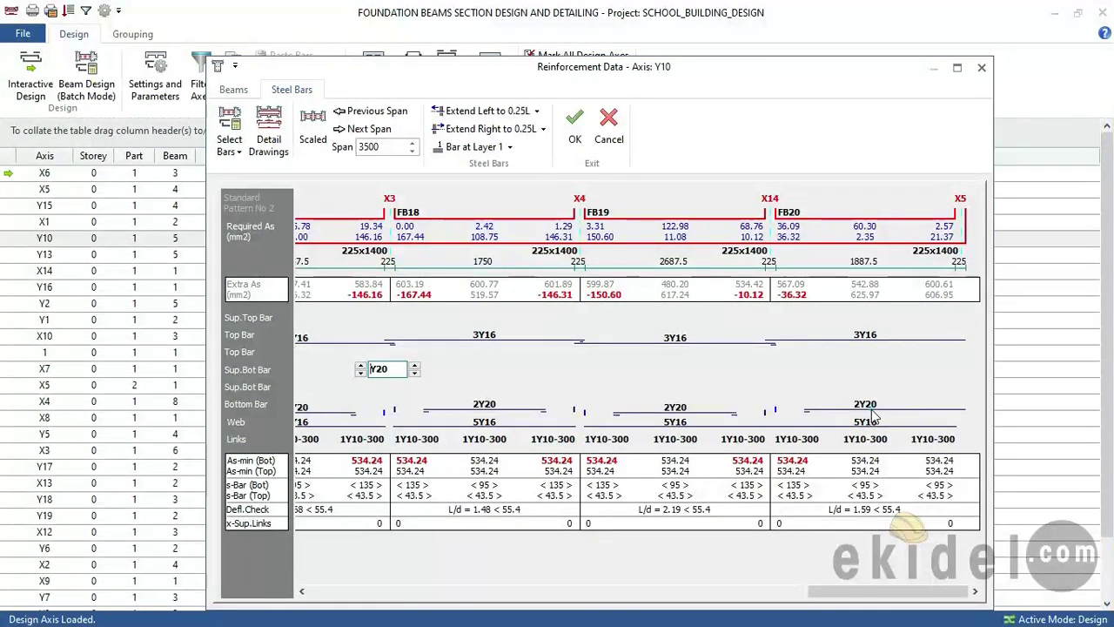
click(525, 110)
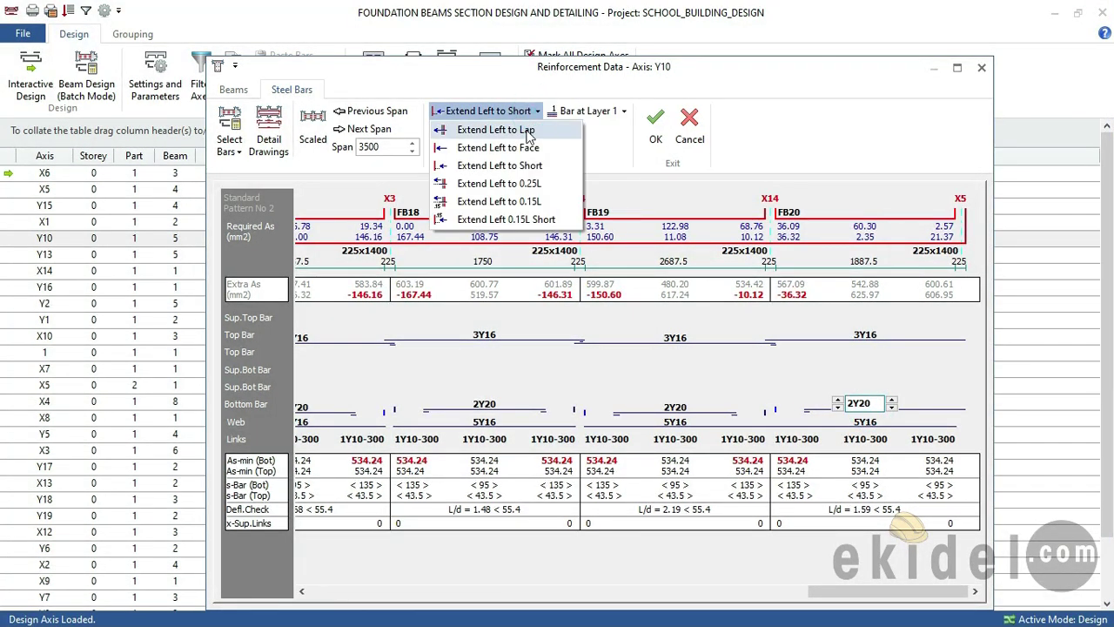
click(525, 130)
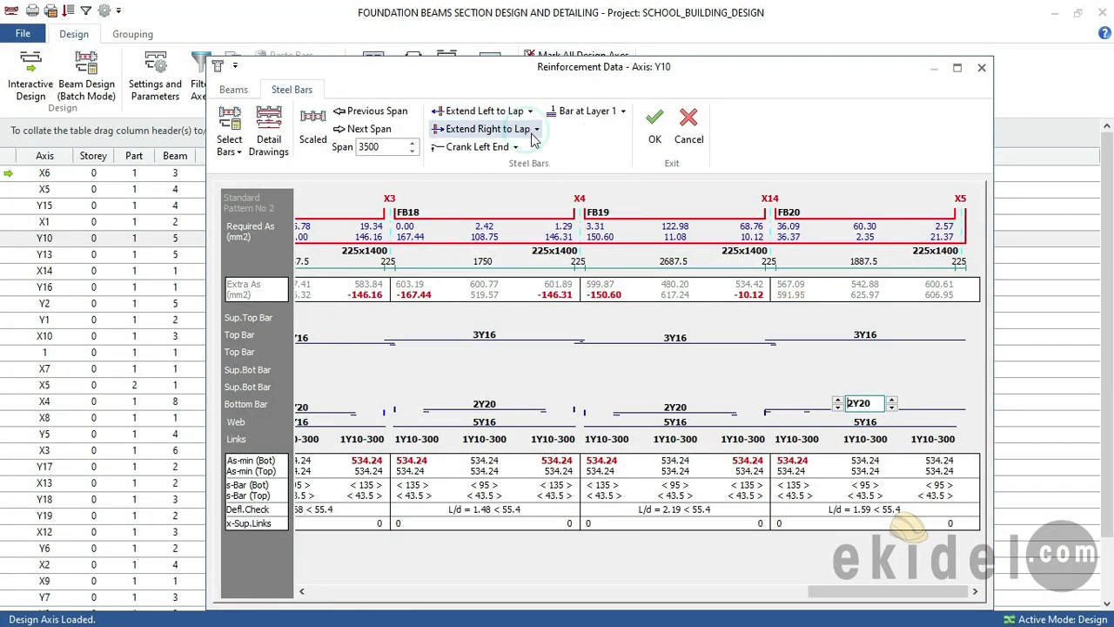
click(892, 408)
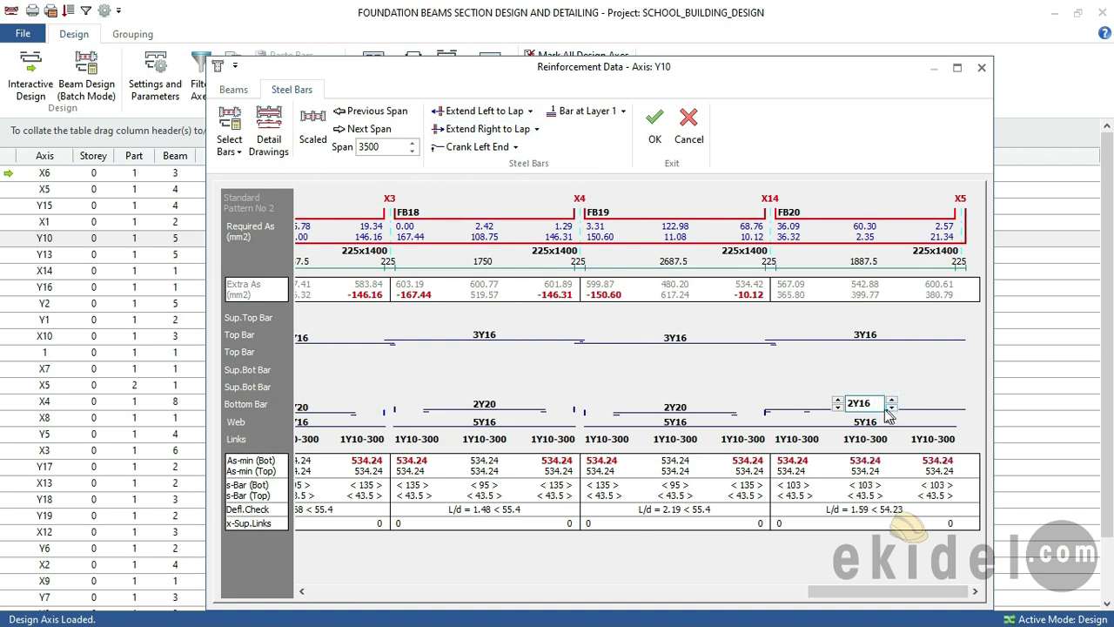
click(837, 401)
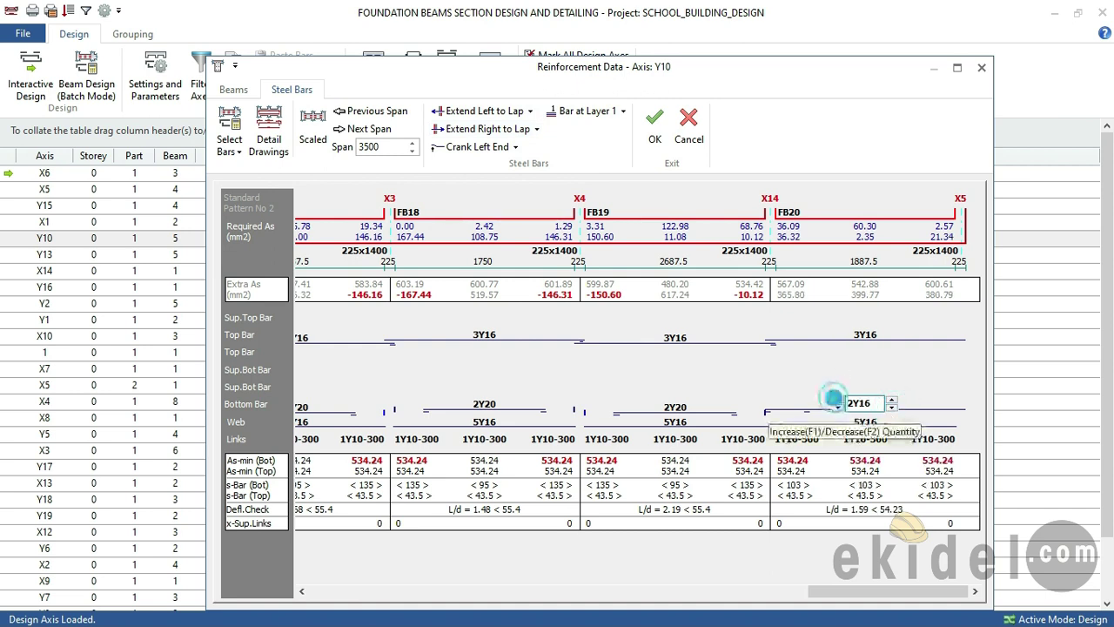
Extend both ends of beam FB19's bottom bar to lap and set the bar to 3Y16
click(714, 405)
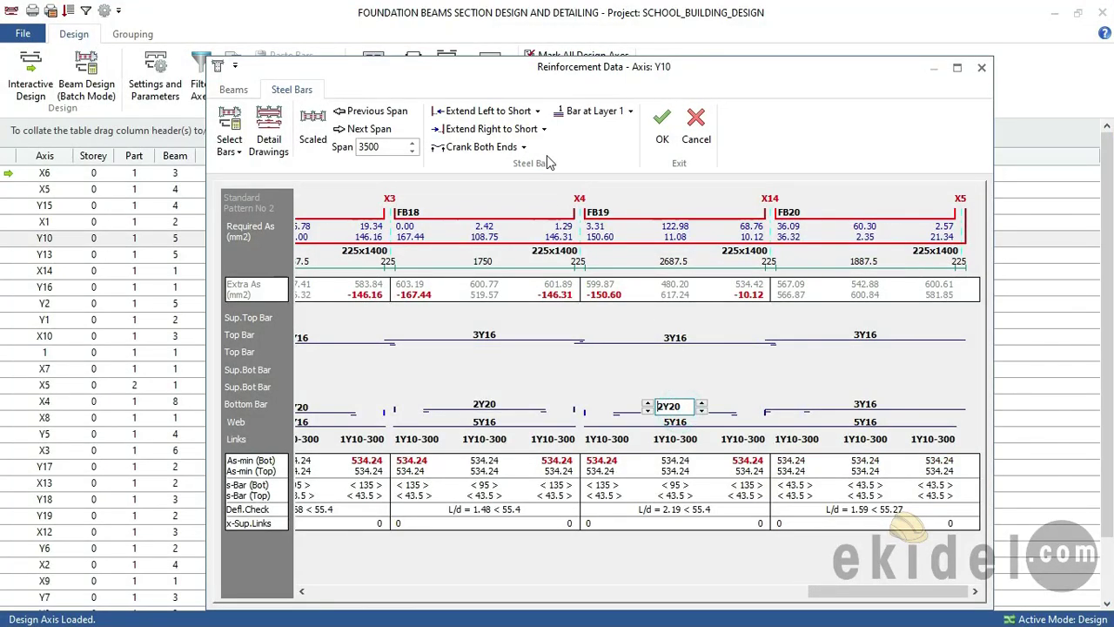
click(544, 130)
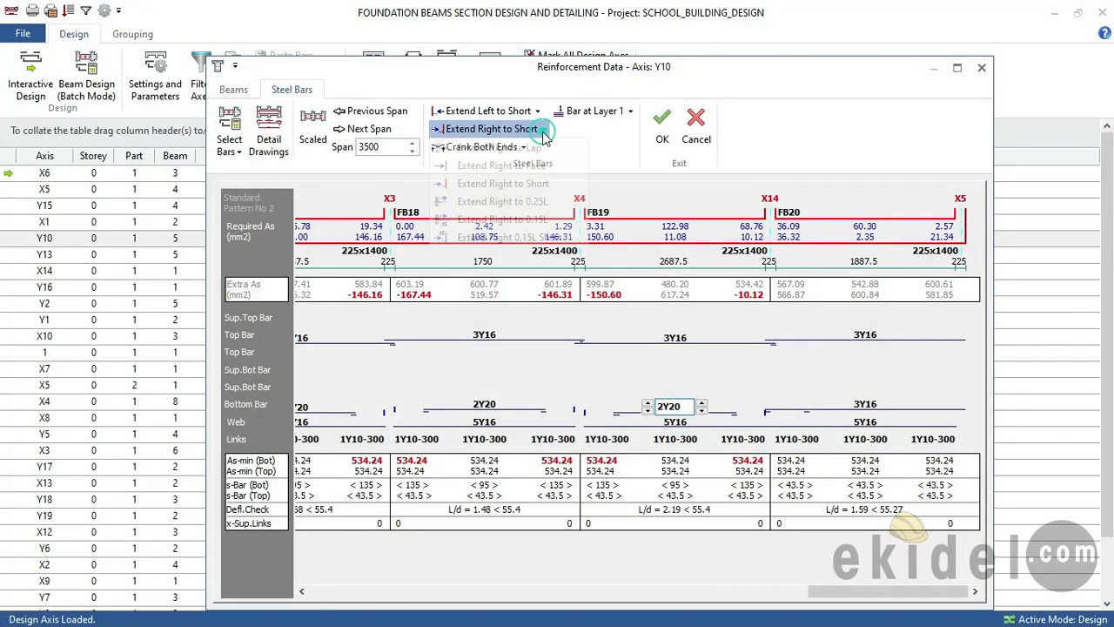
click(488, 149)
click(537, 112)
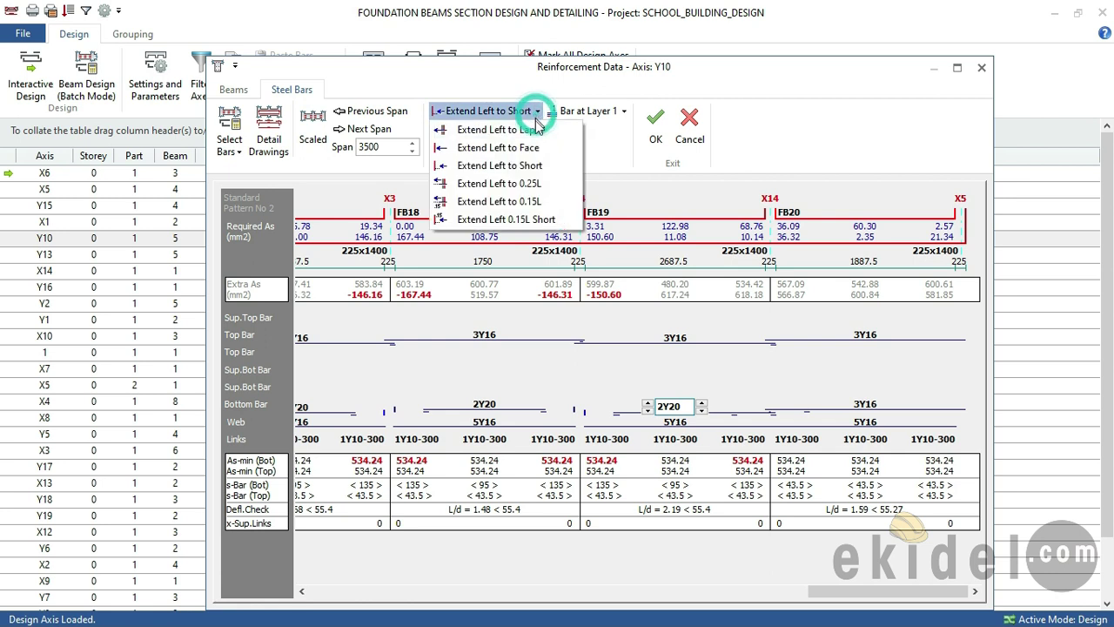
click(498, 130)
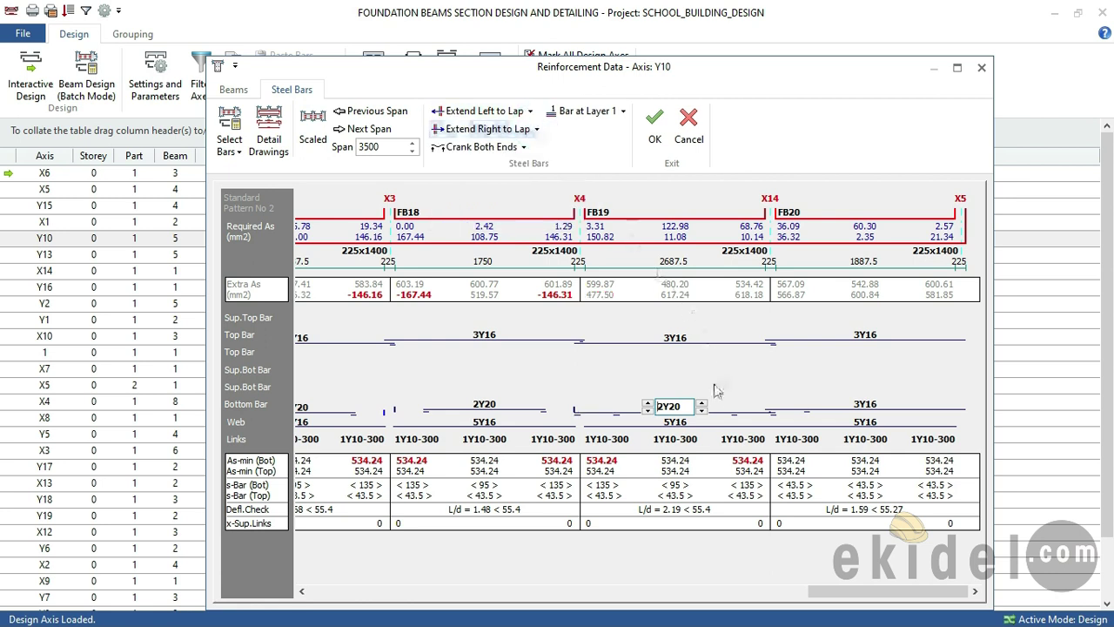
click(649, 409)
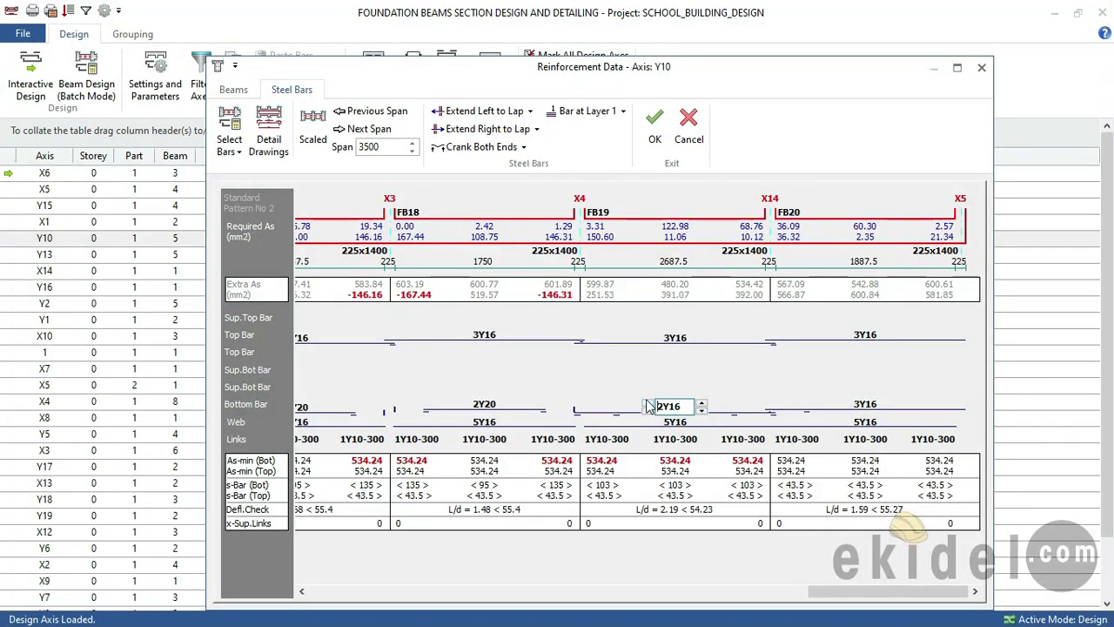
click(648, 403)
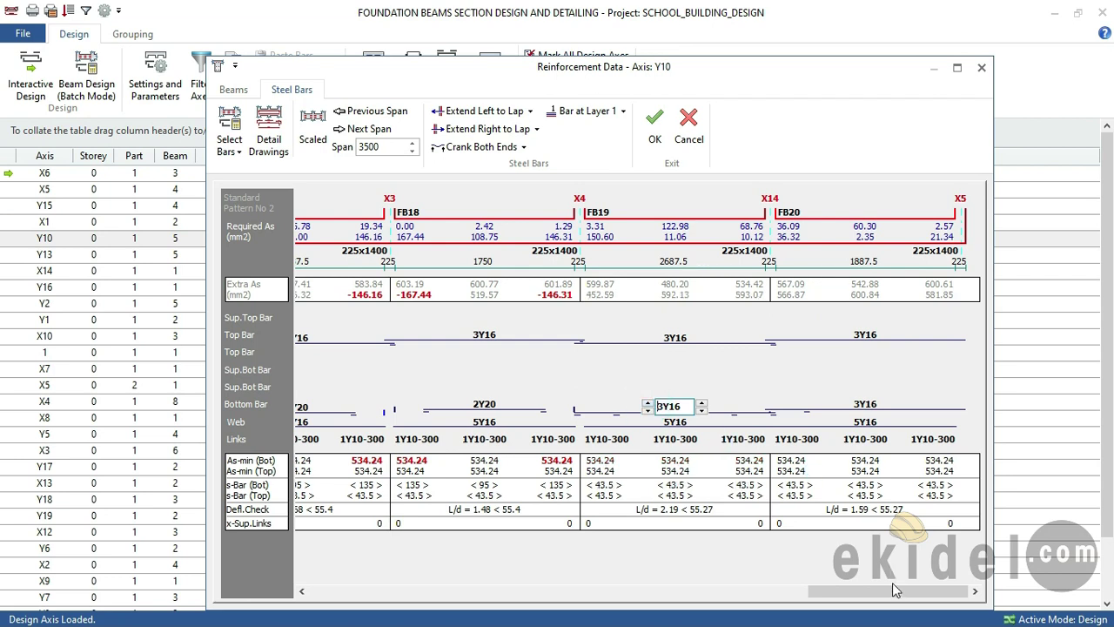
Extend both ends of beam FB18's bottom bar to lap and set the bar to 3Y16
drag(881, 591, 700, 600)
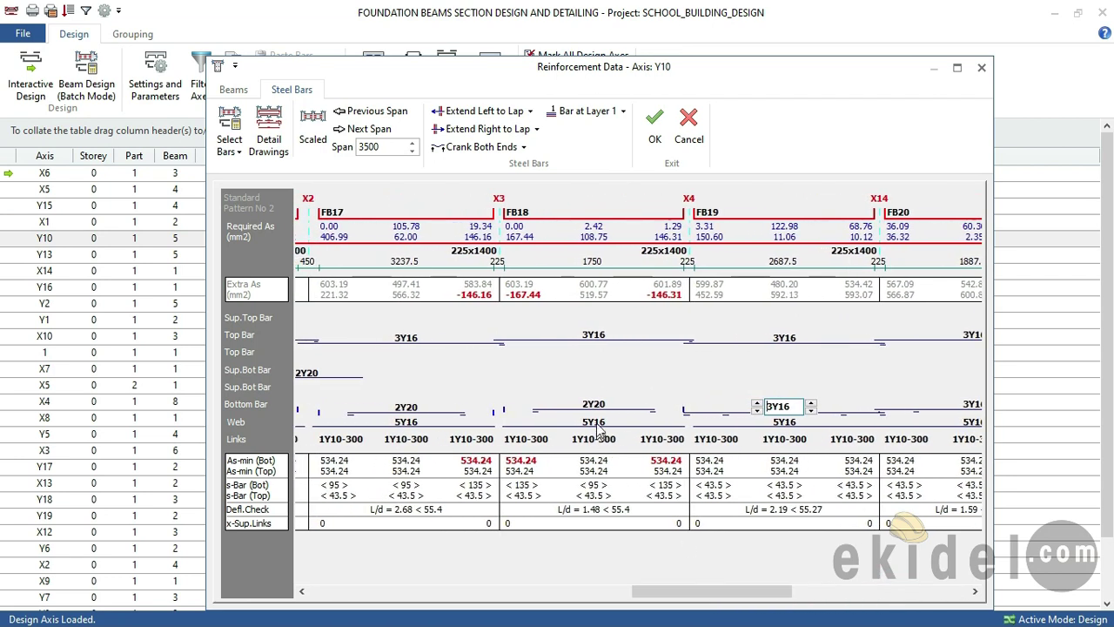
click(597, 408)
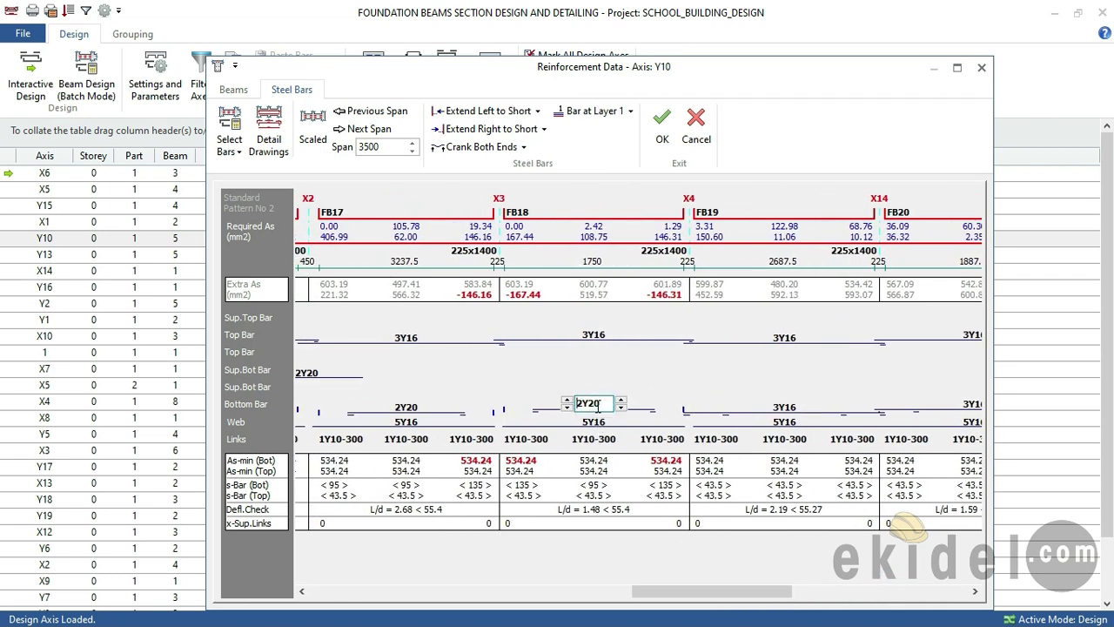
click(543, 130)
click(530, 149)
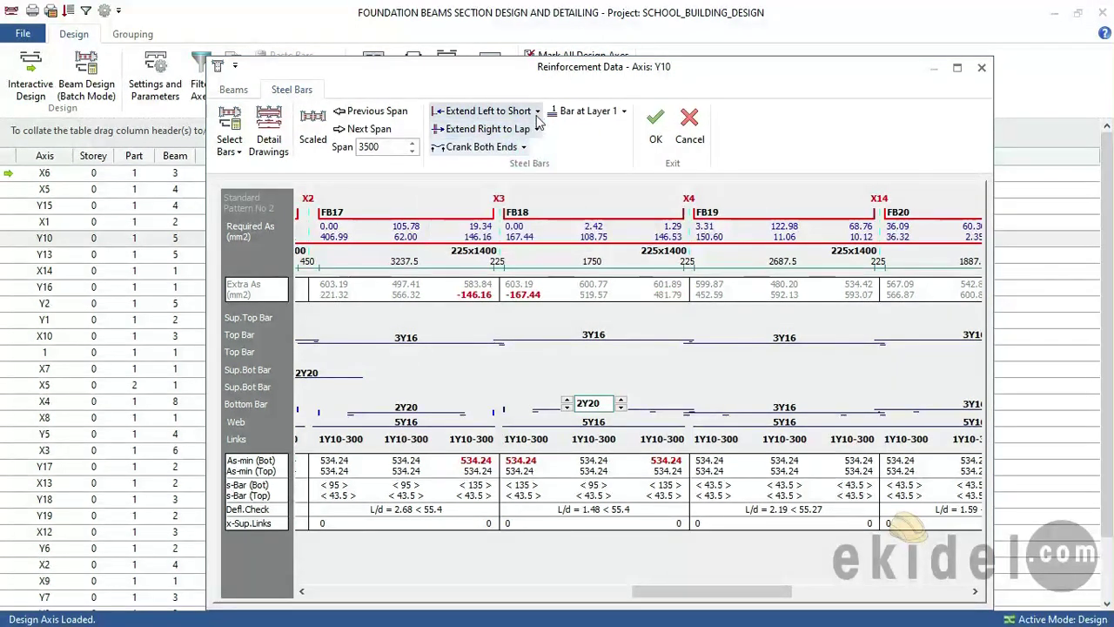
click(538, 113)
click(524, 130)
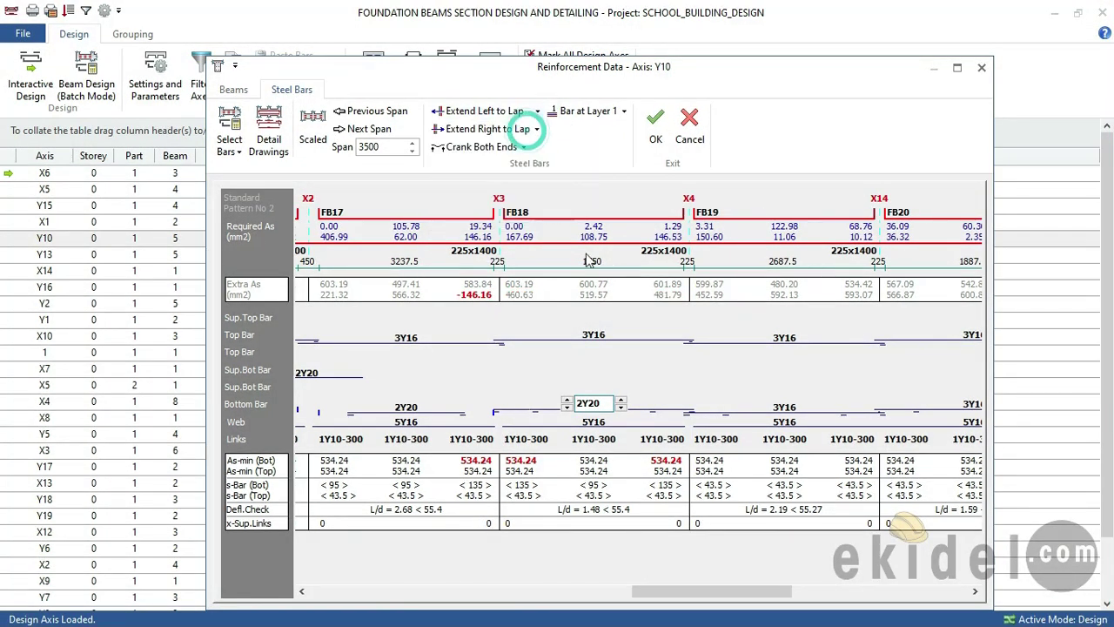
click(622, 407)
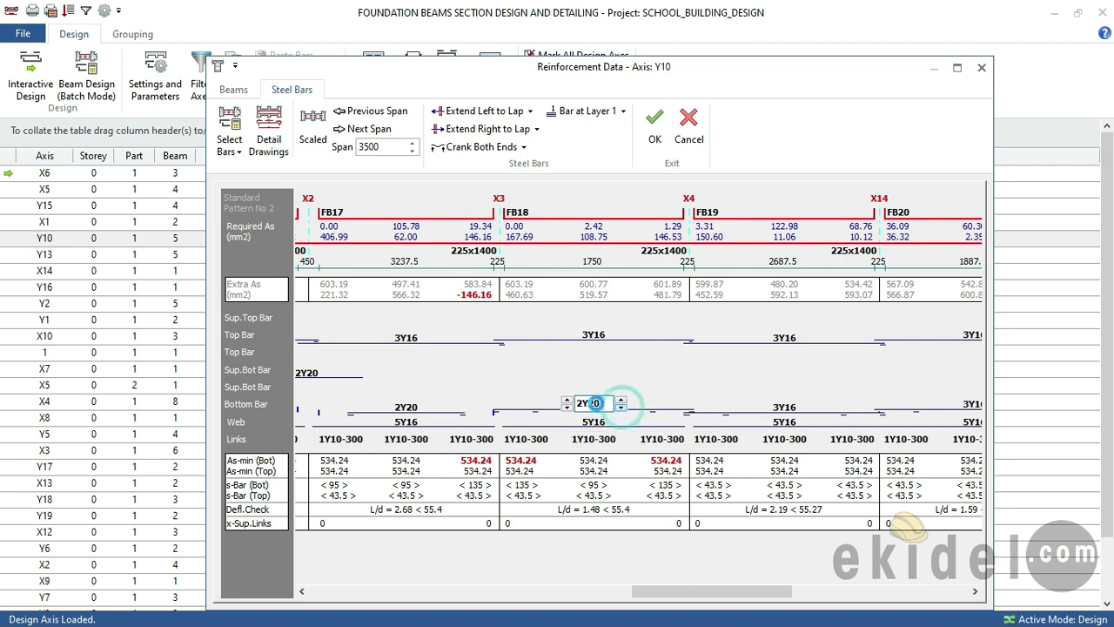
click(567, 402)
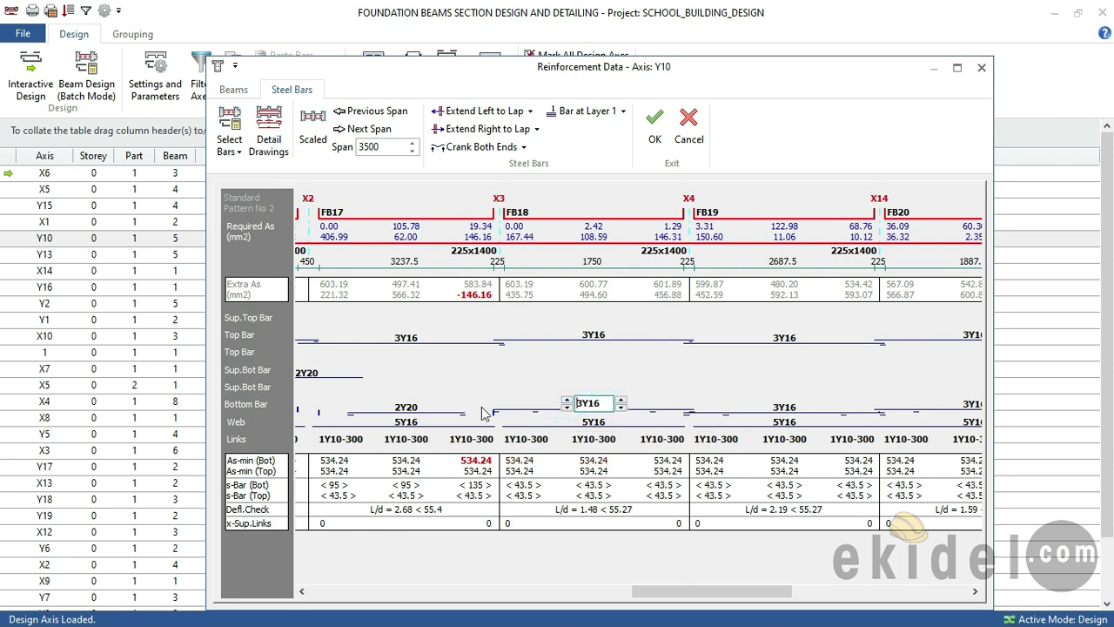
Extend both ends of beam FB17's bottom bar to lap and set the bar to 3Y16
click(414, 413)
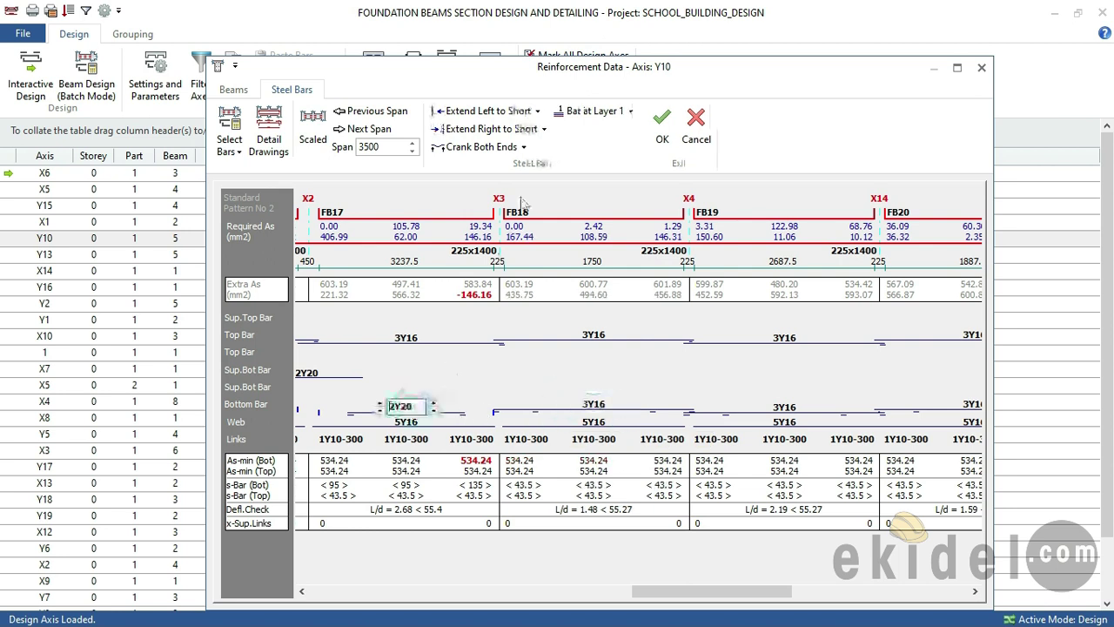
click(527, 130)
click(529, 148)
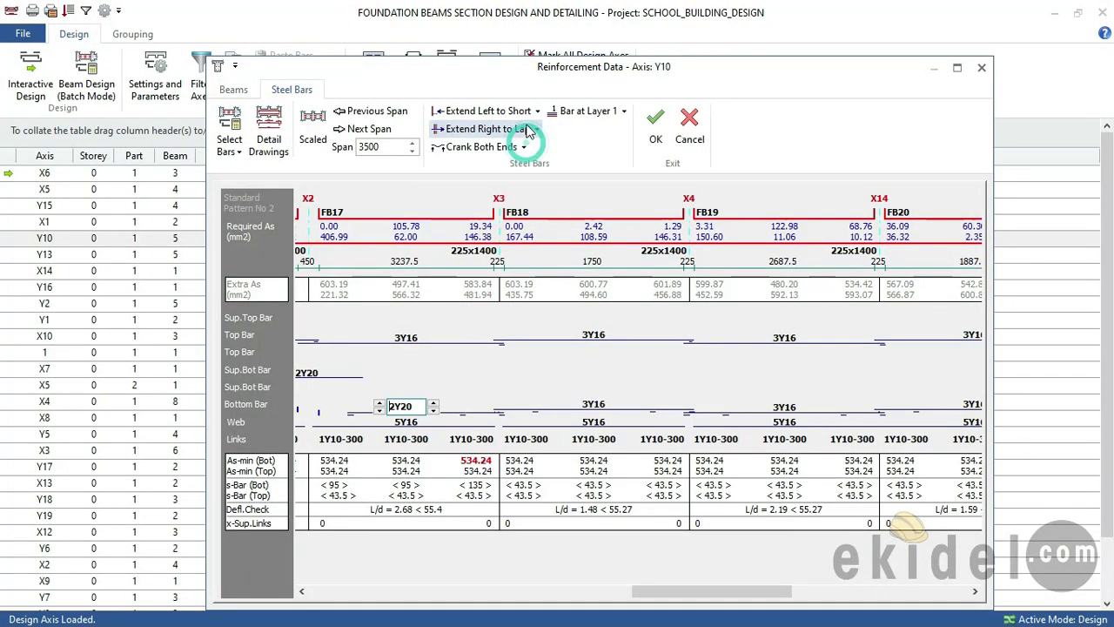
click(528, 110)
click(525, 129)
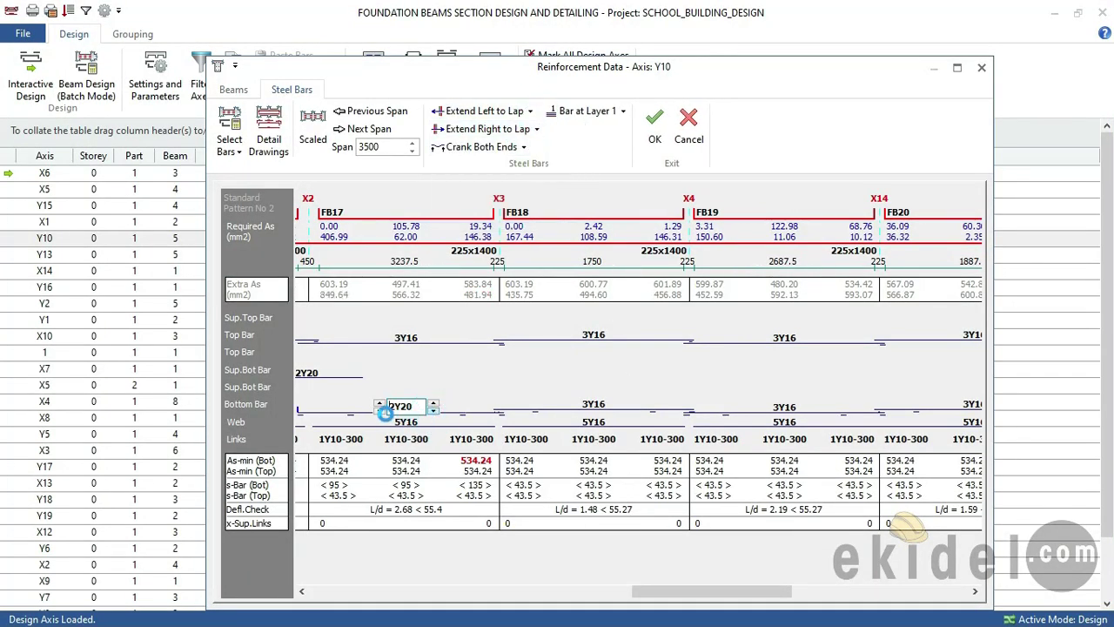
click(381, 410)
click(381, 404)
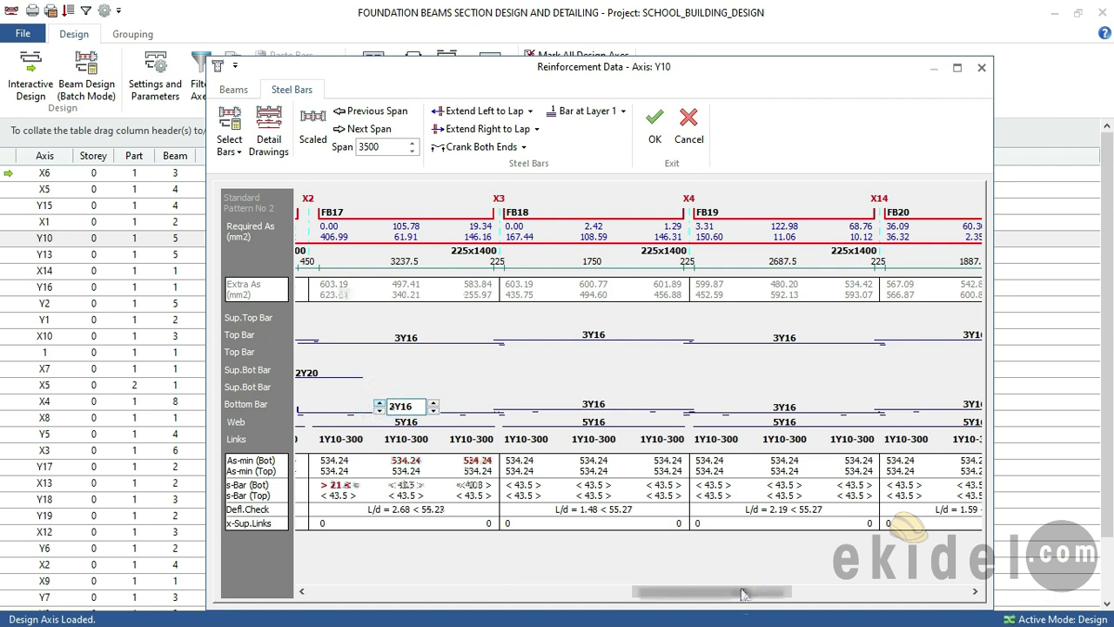
Remove the 2Y20 support bottom bar at grid X2 between beams FB16 and FB17
drag(739, 597, 459, 593)
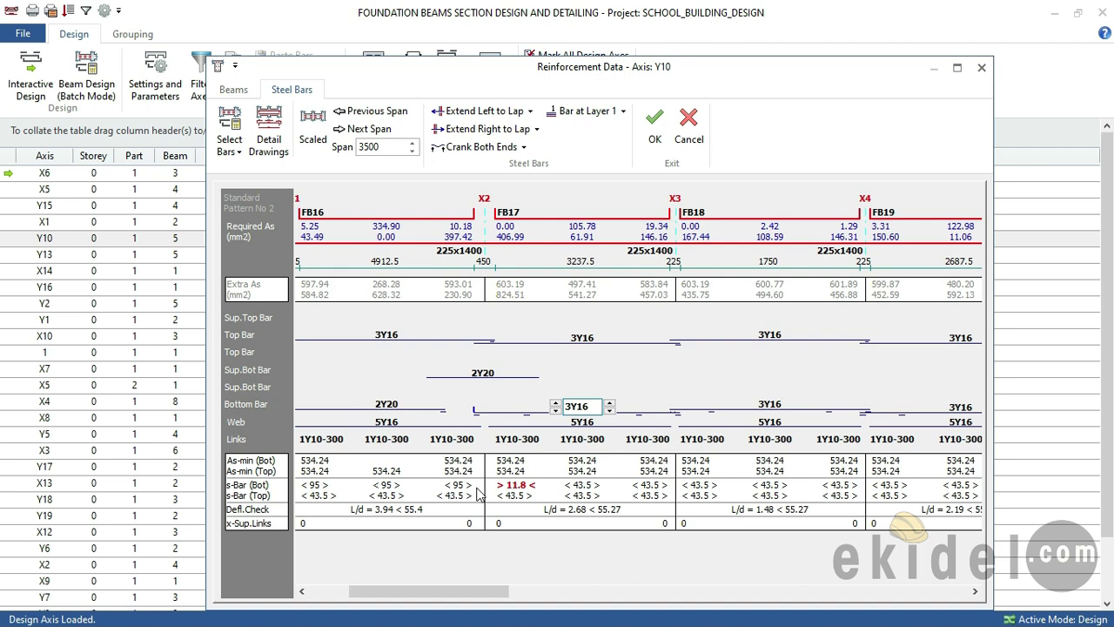
click(477, 376)
click(458, 373)
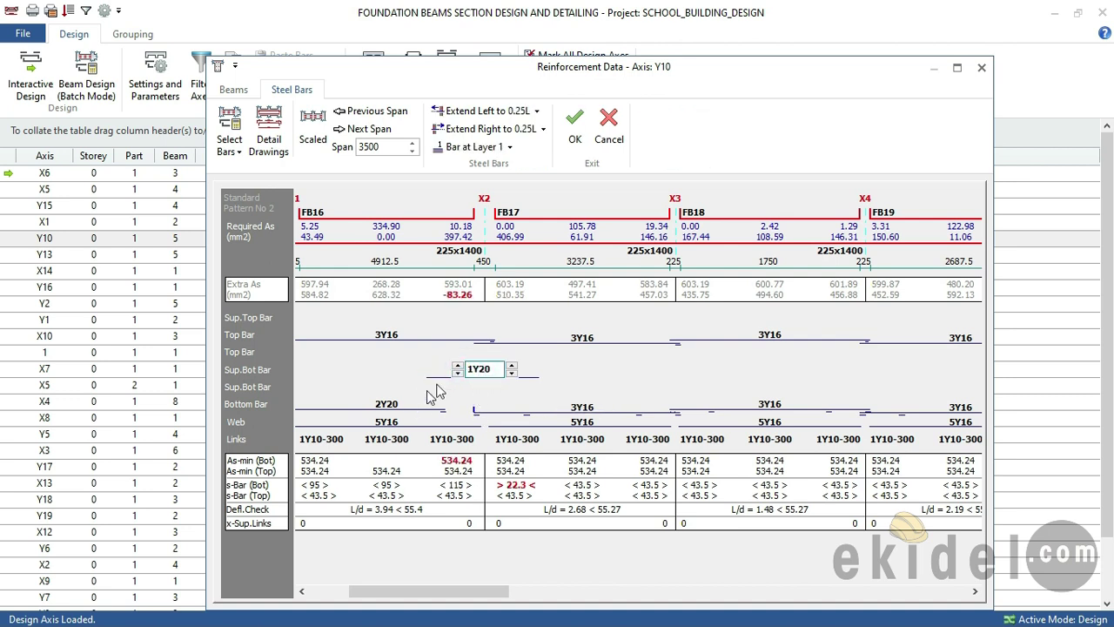
click(458, 373)
Extend the right end of beam FB16's bottom bar to lap and set the bar to 3Y16
click(386, 404)
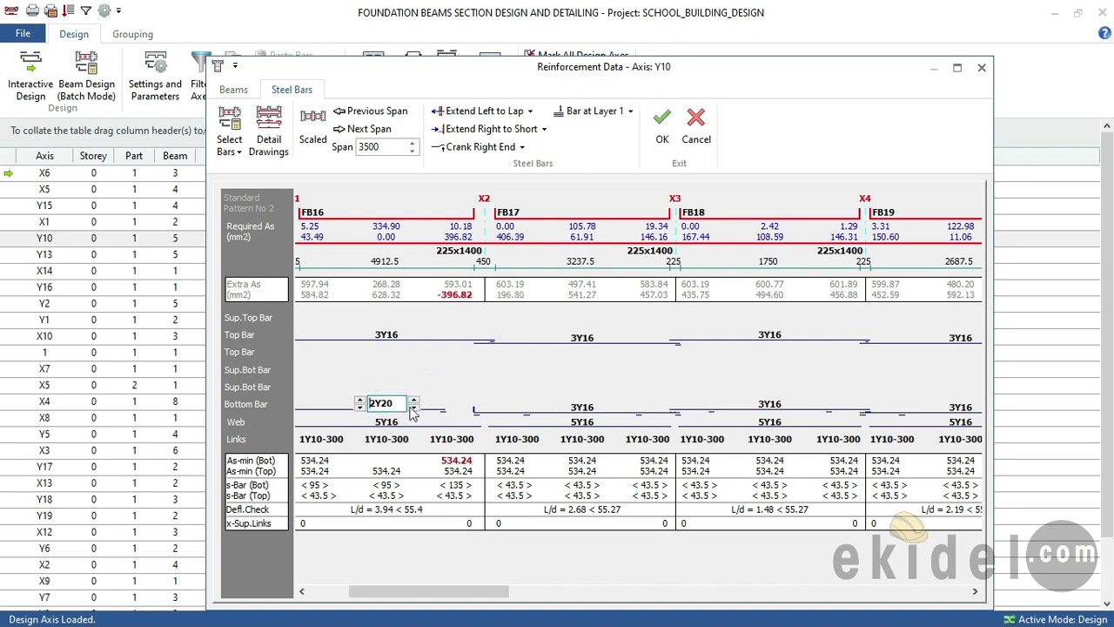
click(413, 406)
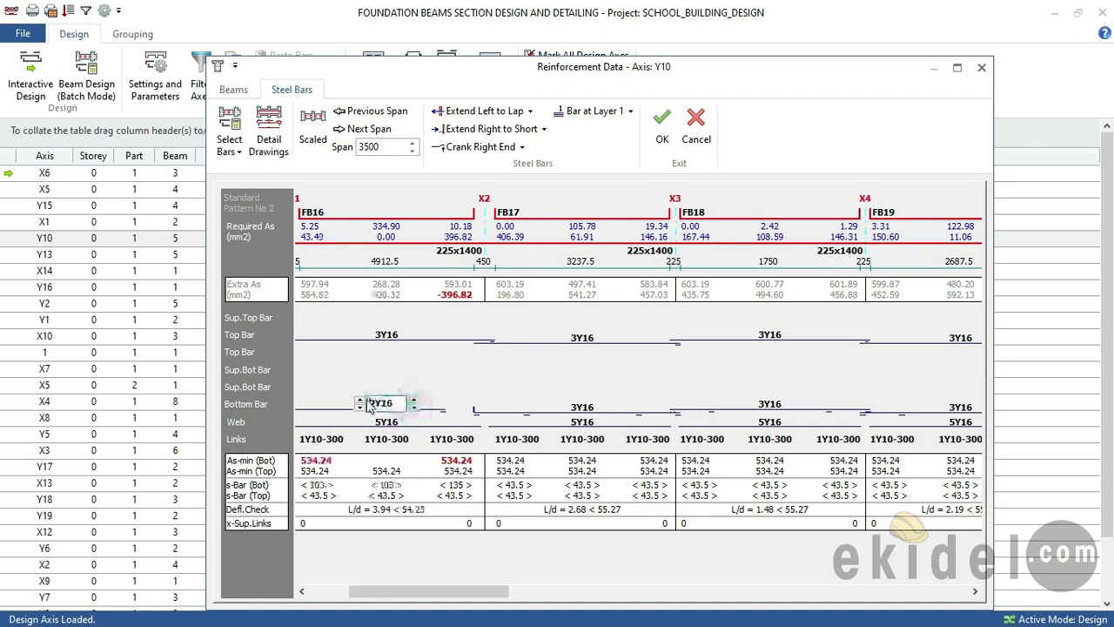
click(544, 129)
click(542, 147)
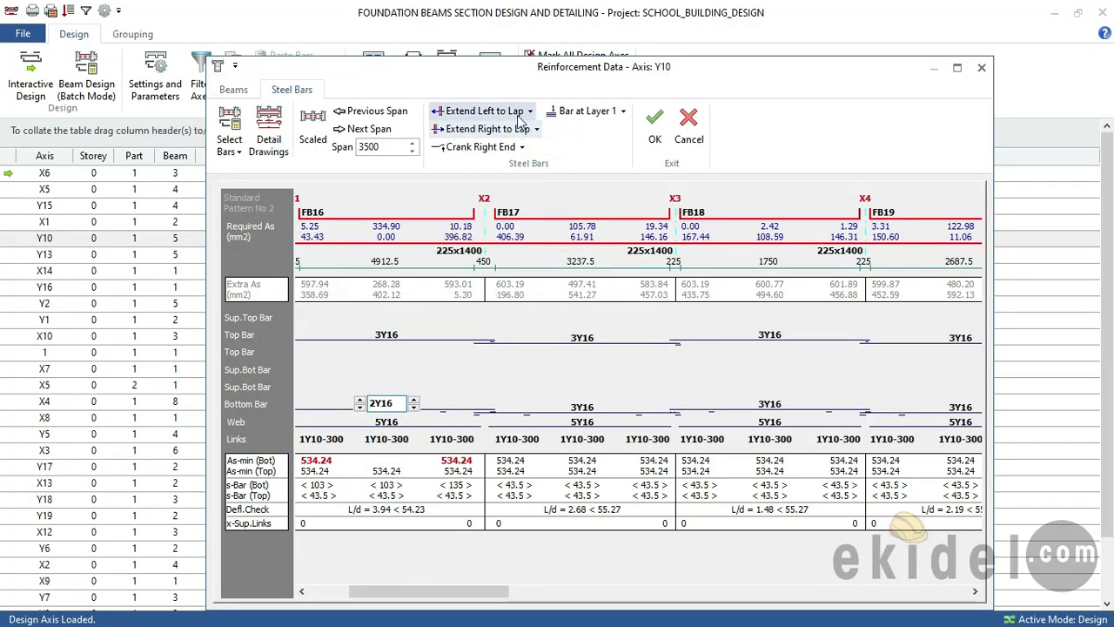
click(360, 400)
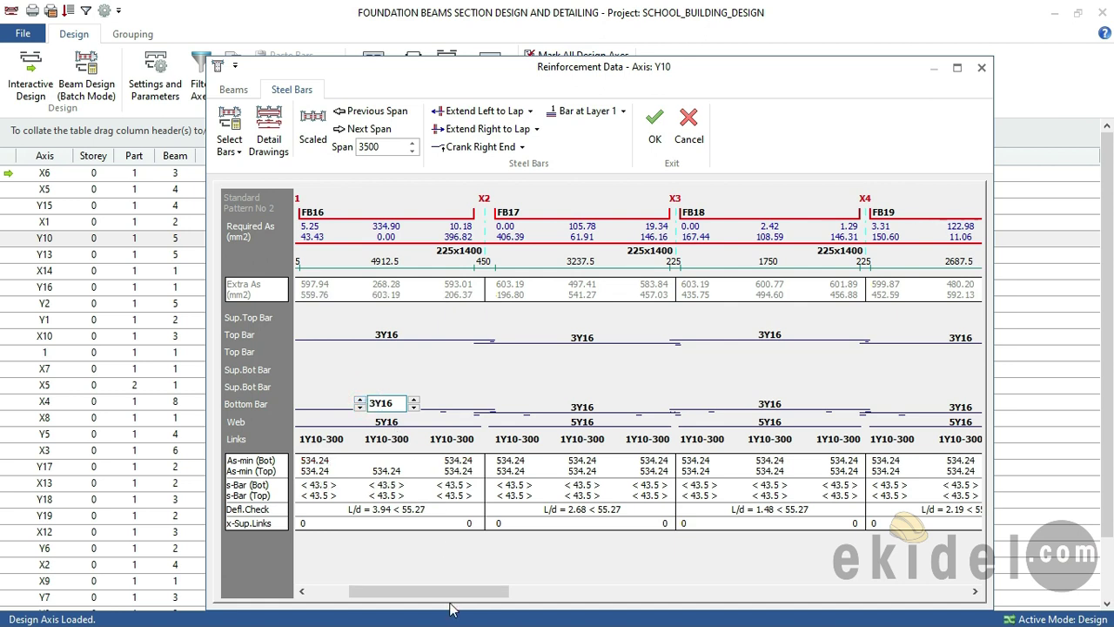
Review the spans of axis Y10 and accept its reinforcement changes
drag(444, 591, 405, 591)
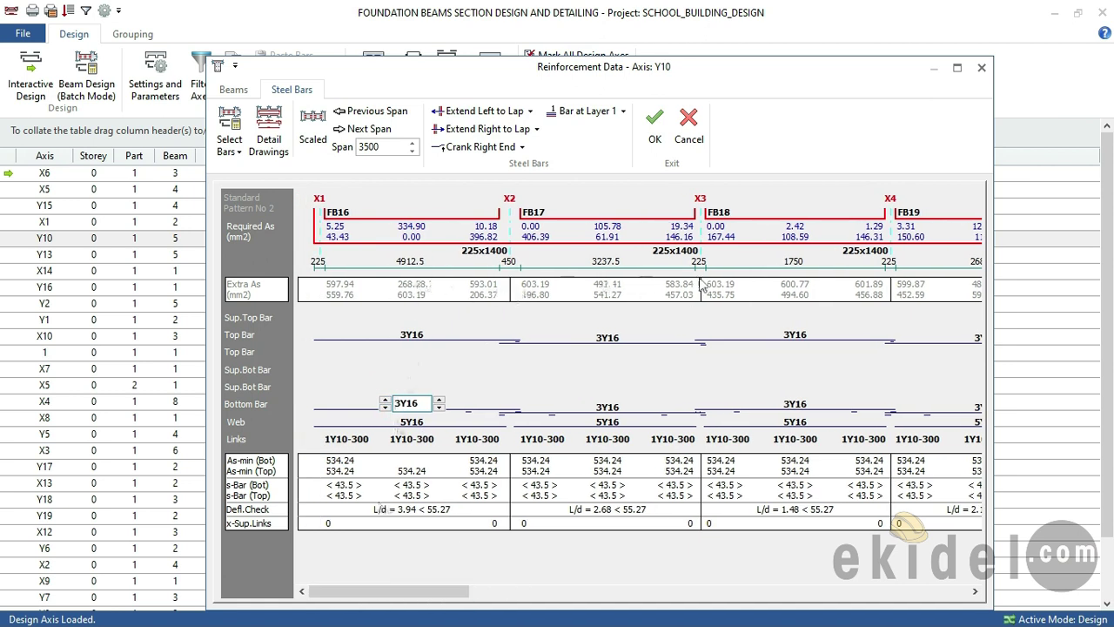
drag(422, 583, 823, 600)
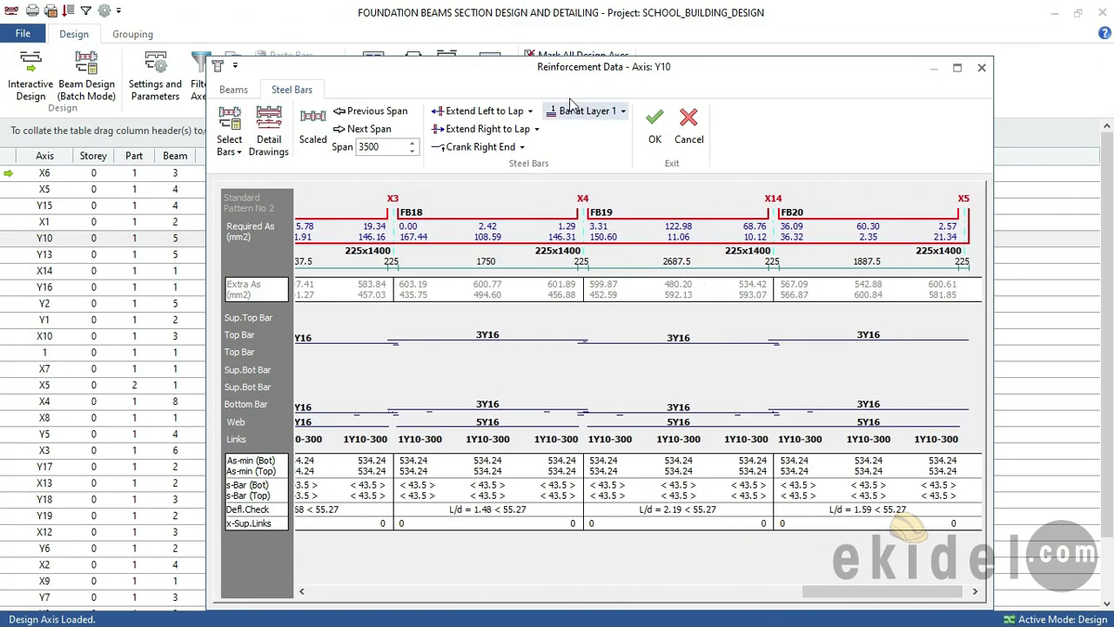
click(655, 126)
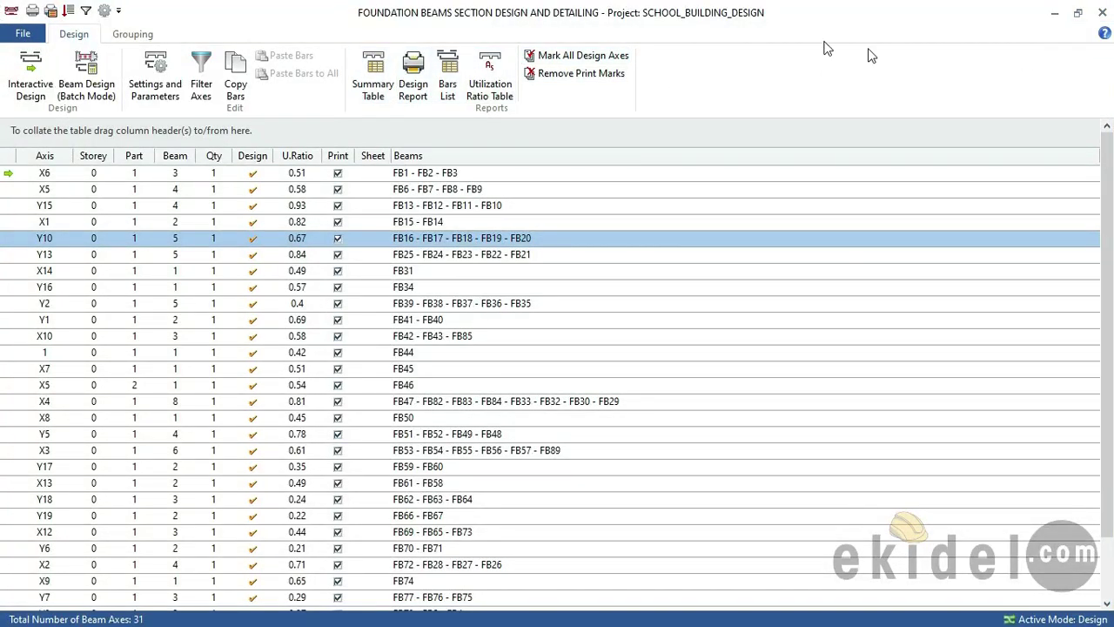
Generate the beam design report with loads, shear force and moment diagrams, enabling the legacy beam design report option
click(413, 74)
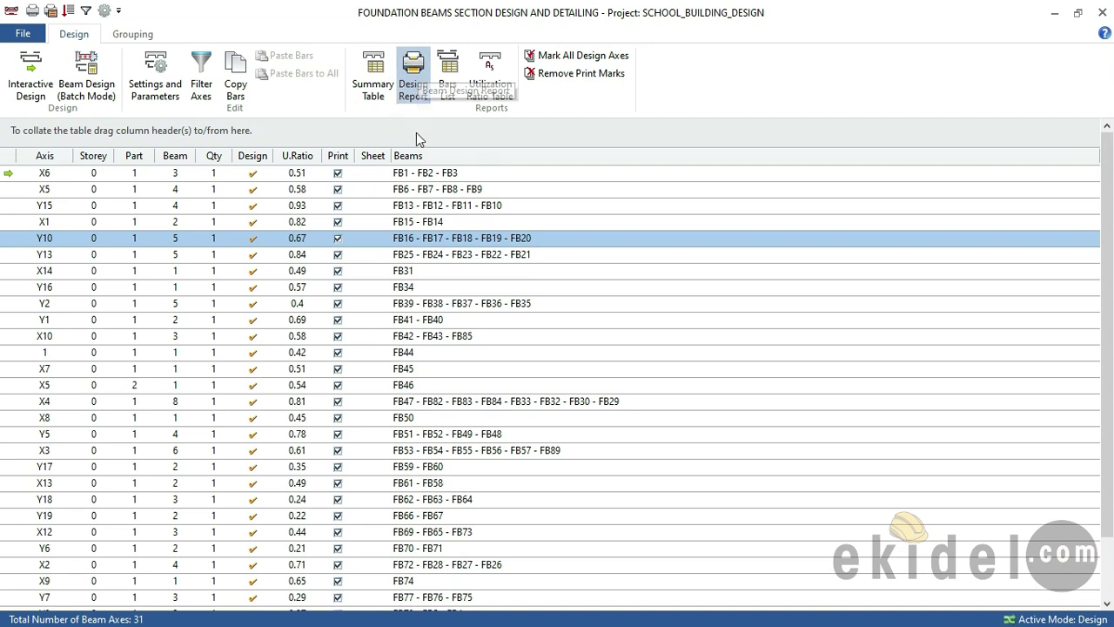
click(413, 72)
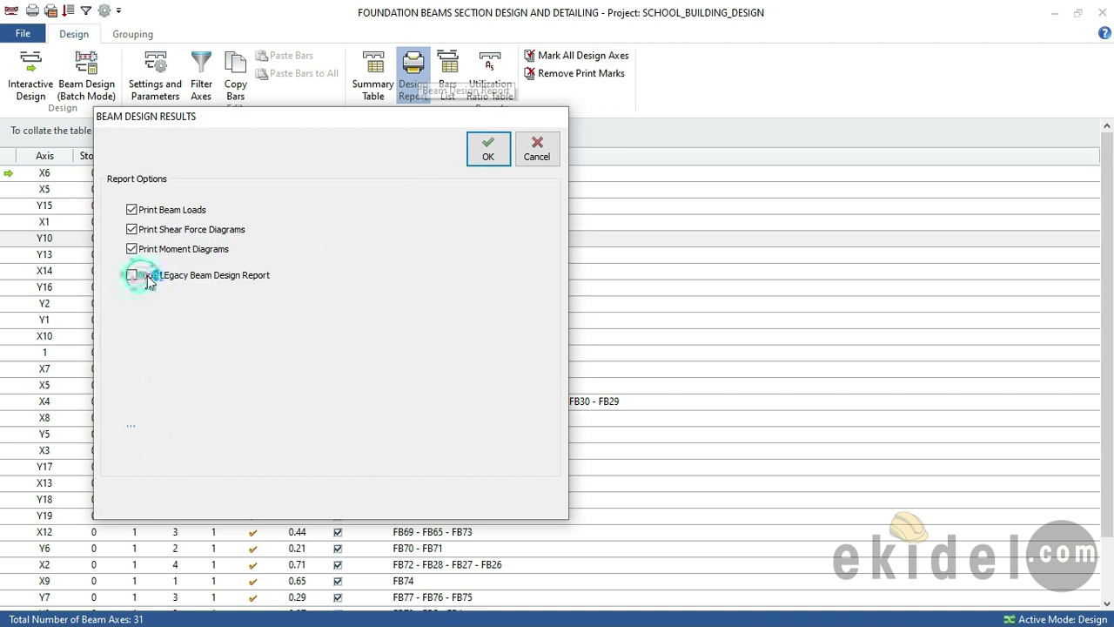
click(225, 275)
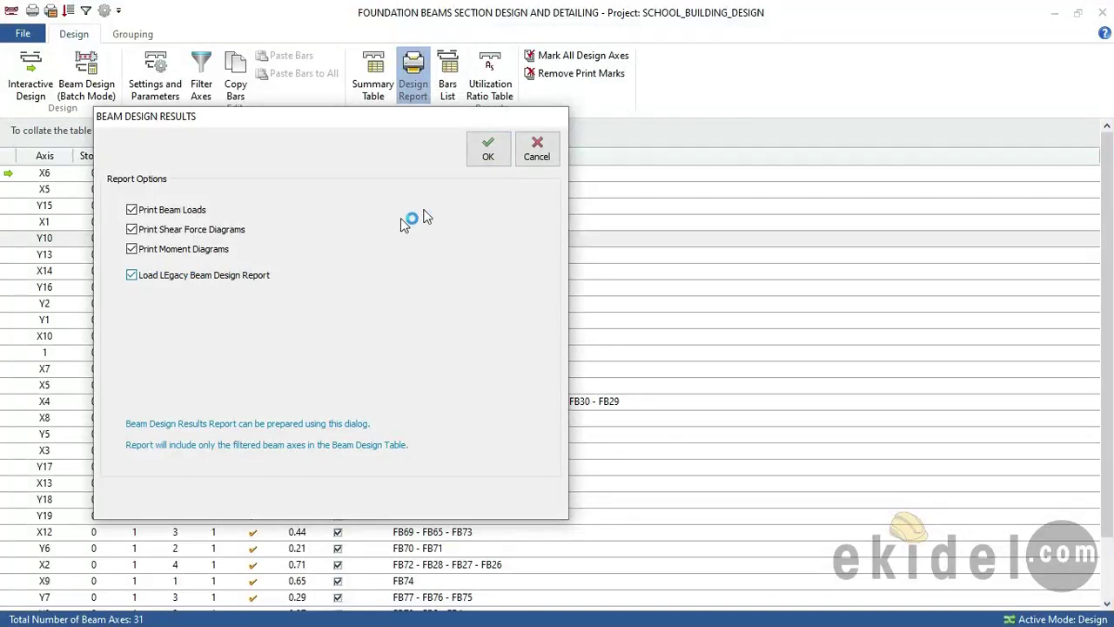
click(488, 156)
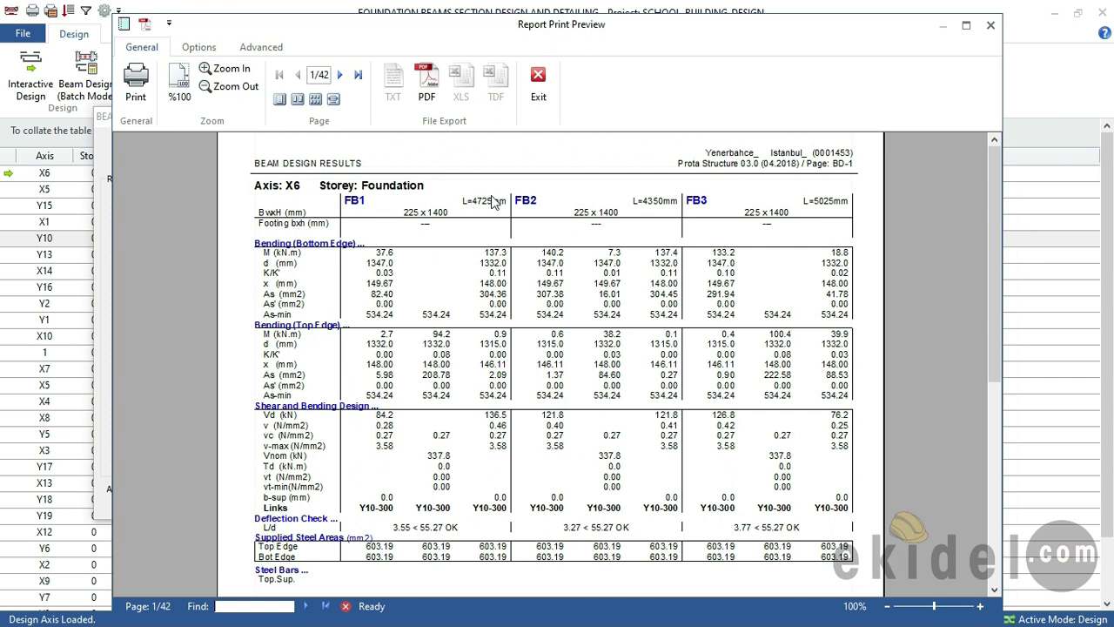
Examine the bending, shear, deflection and steel bar results for the first foundation beam axes in the report
scroll(383, 204, down, 1)
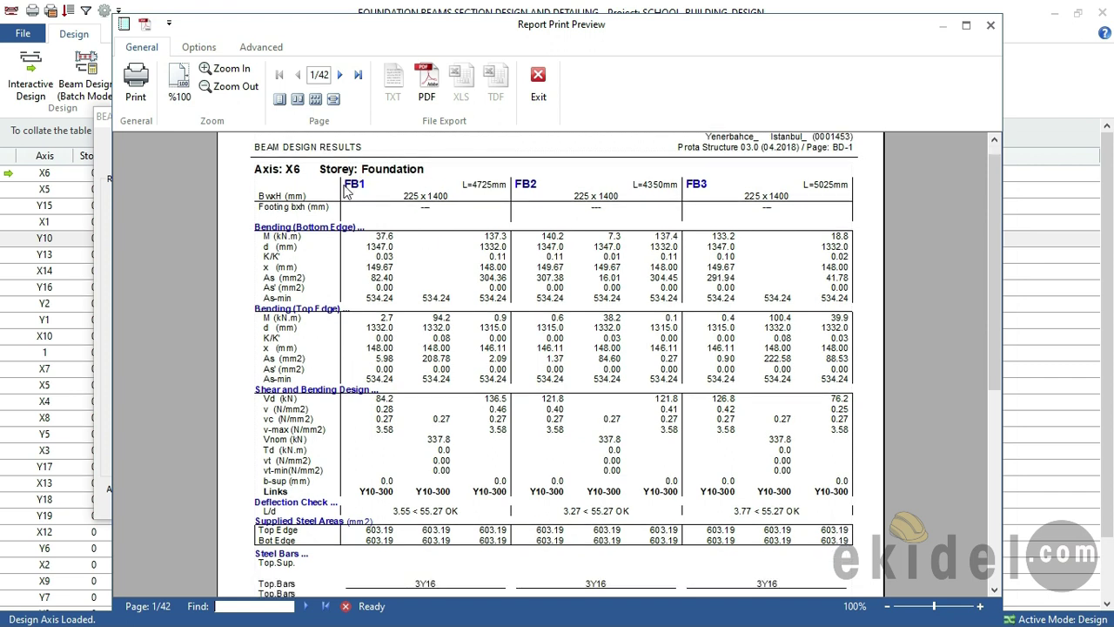
scroll(579, 330, down, 5)
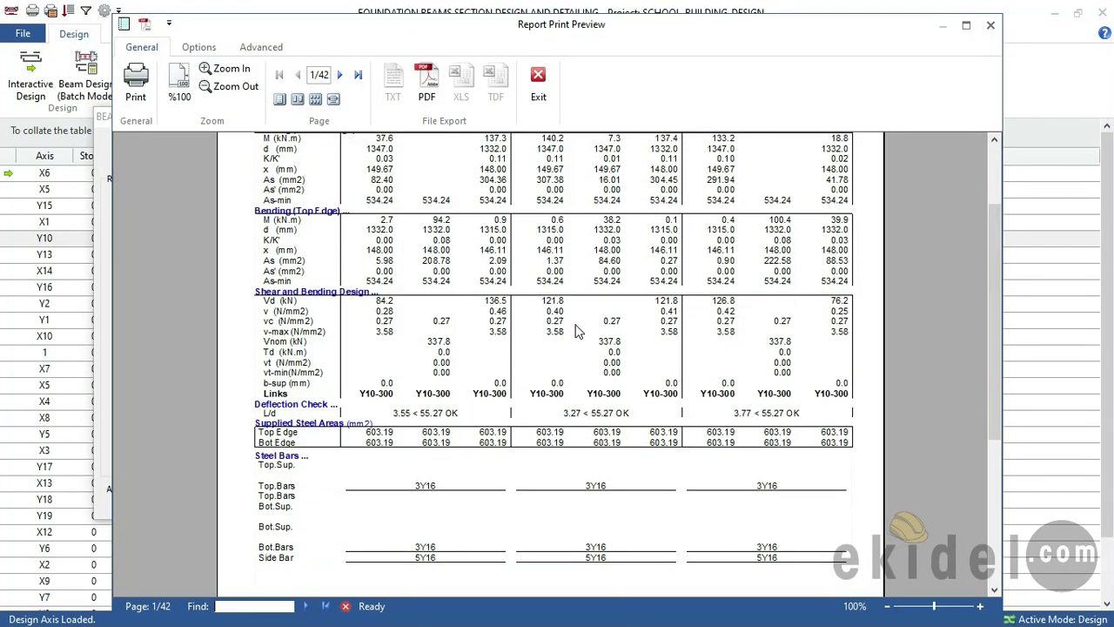
scroll(578, 331, down, 2)
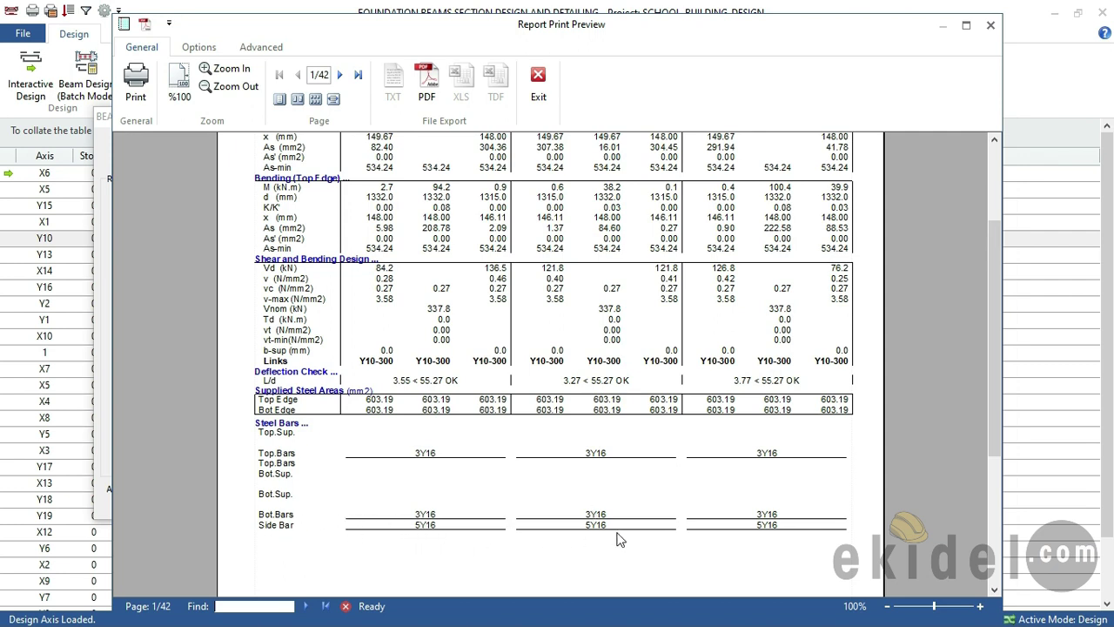
scroll(570, 449, down, 10)
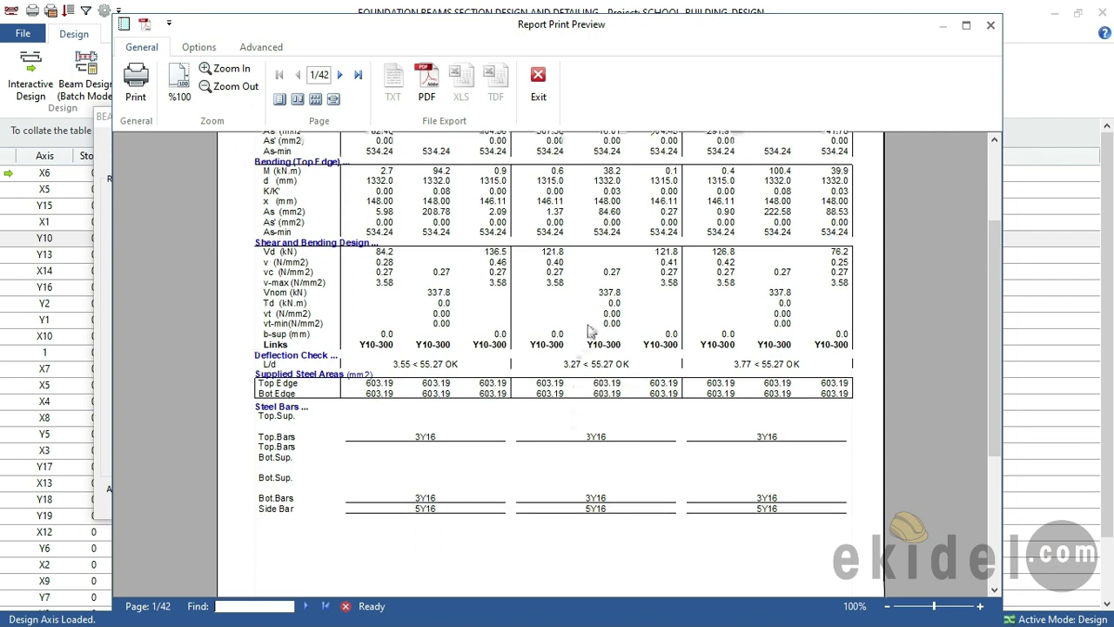
scroll(590, 333, down, 3)
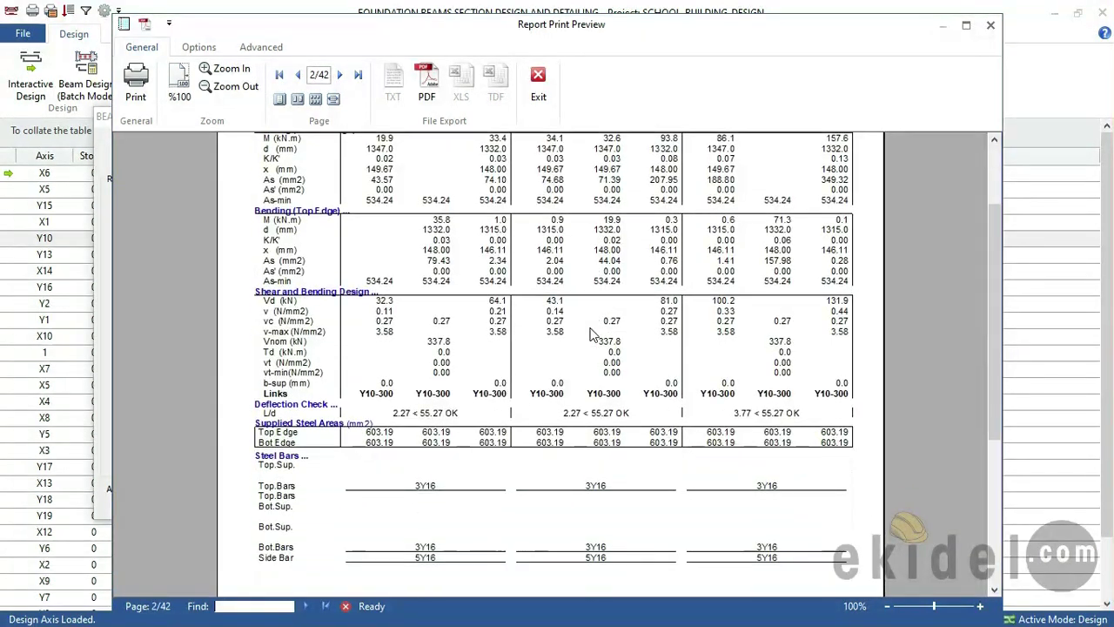
scroll(461, 453, down, 3)
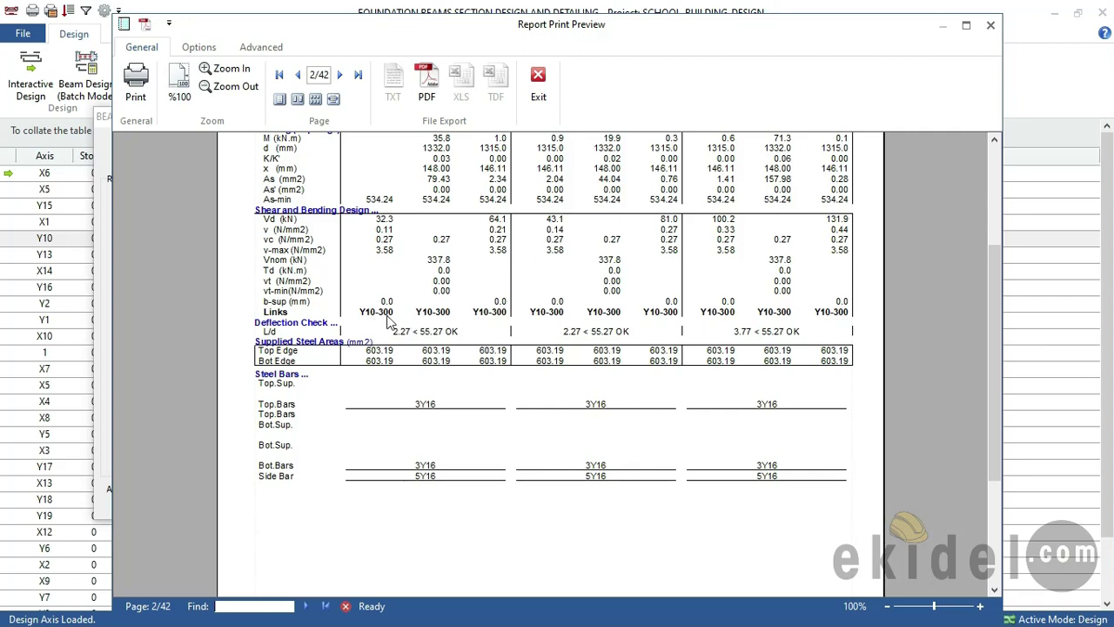
scroll(531, 418, down, 3)
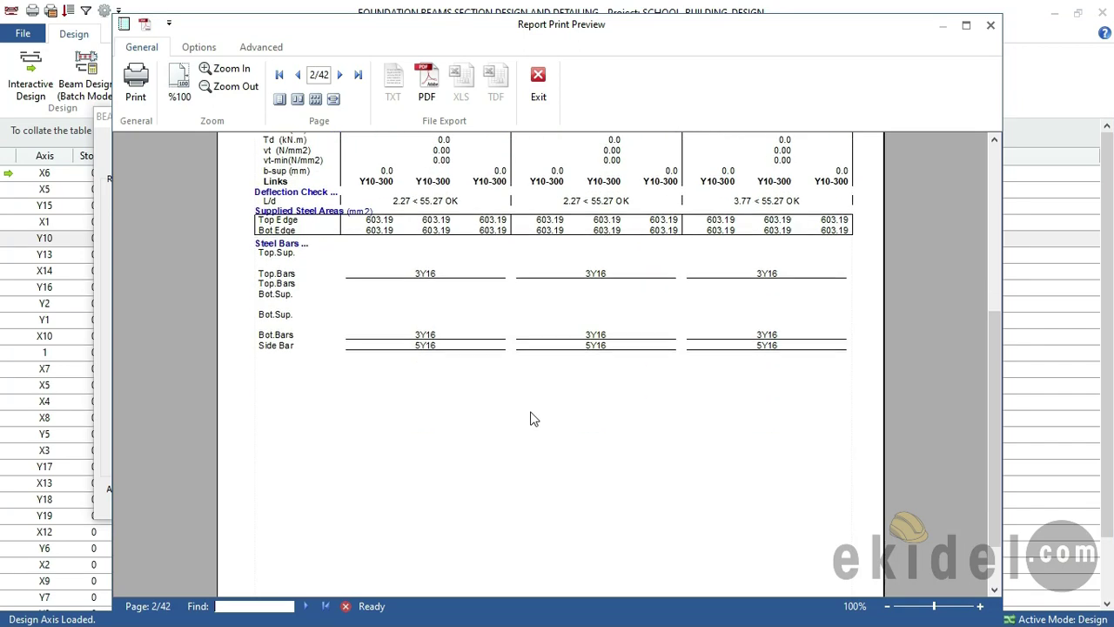
scroll(534, 418, down, 10)
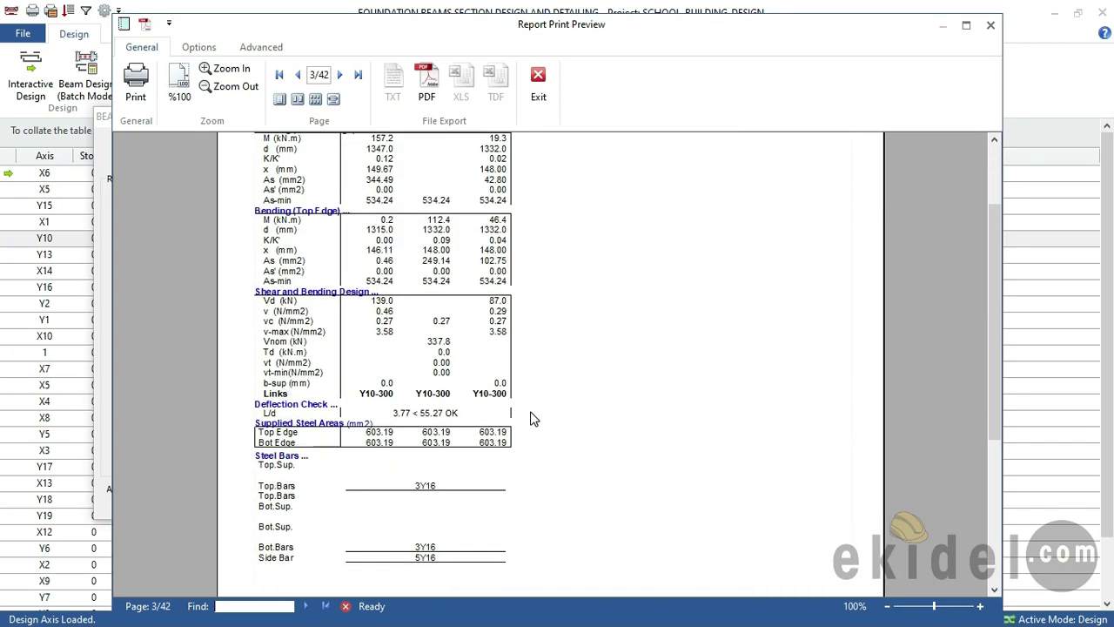
scroll(532, 418, down, 1)
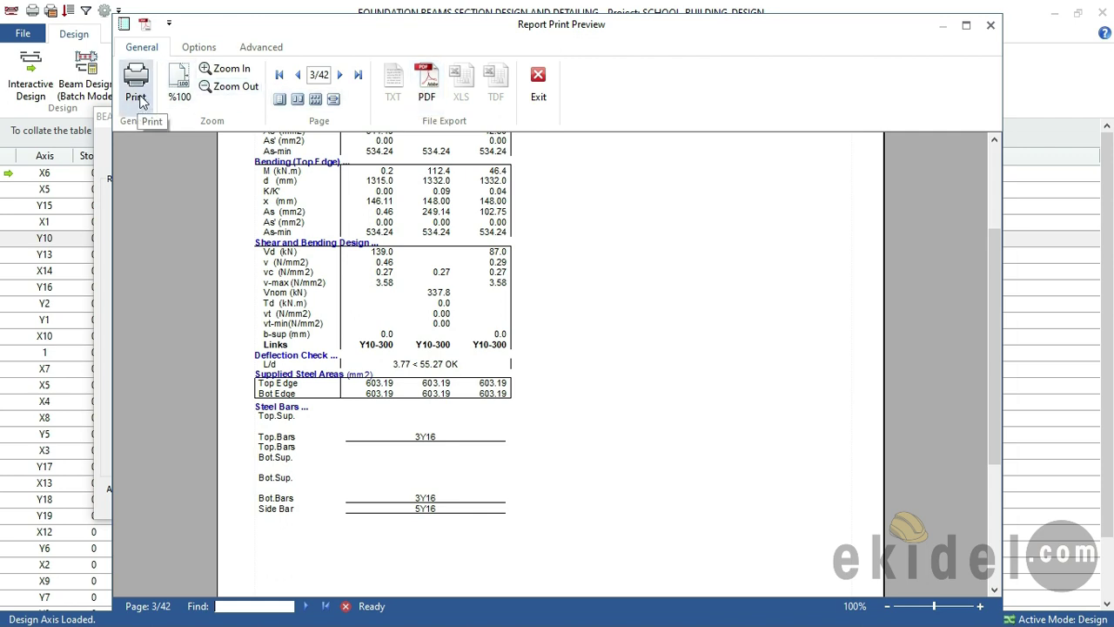
Export the beam design report to PDF and close the report preview
click(423, 82)
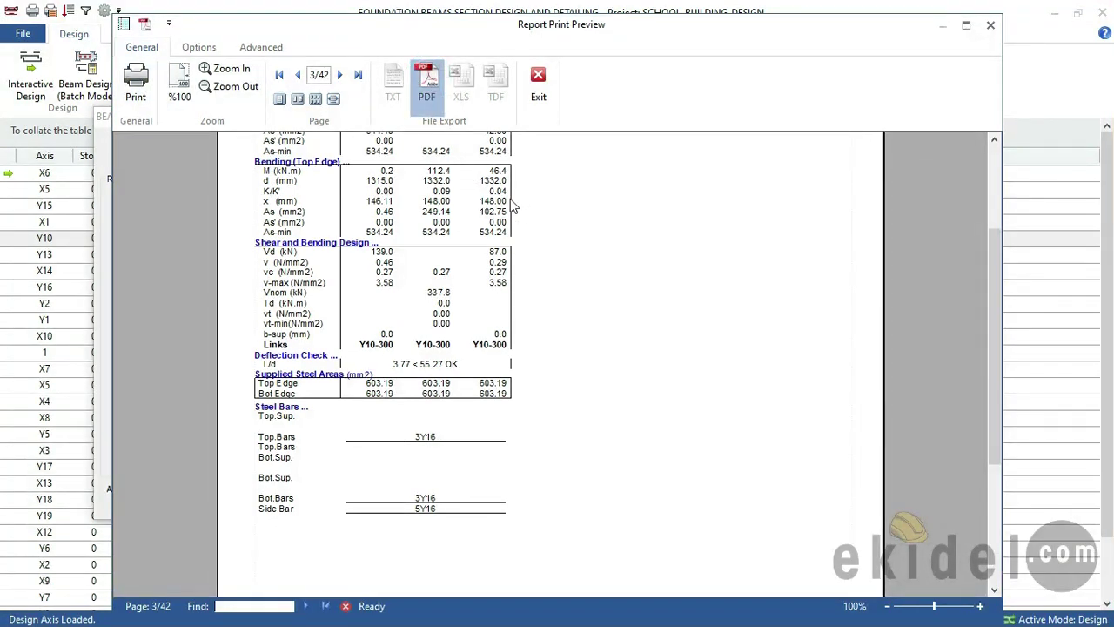
click(427, 96)
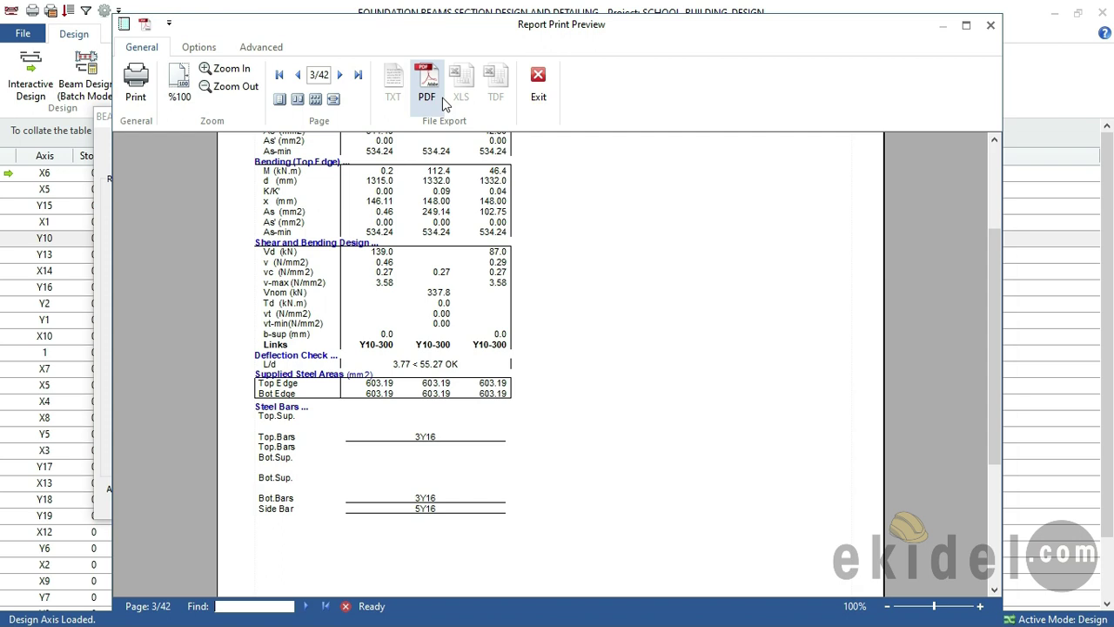
click(538, 94)
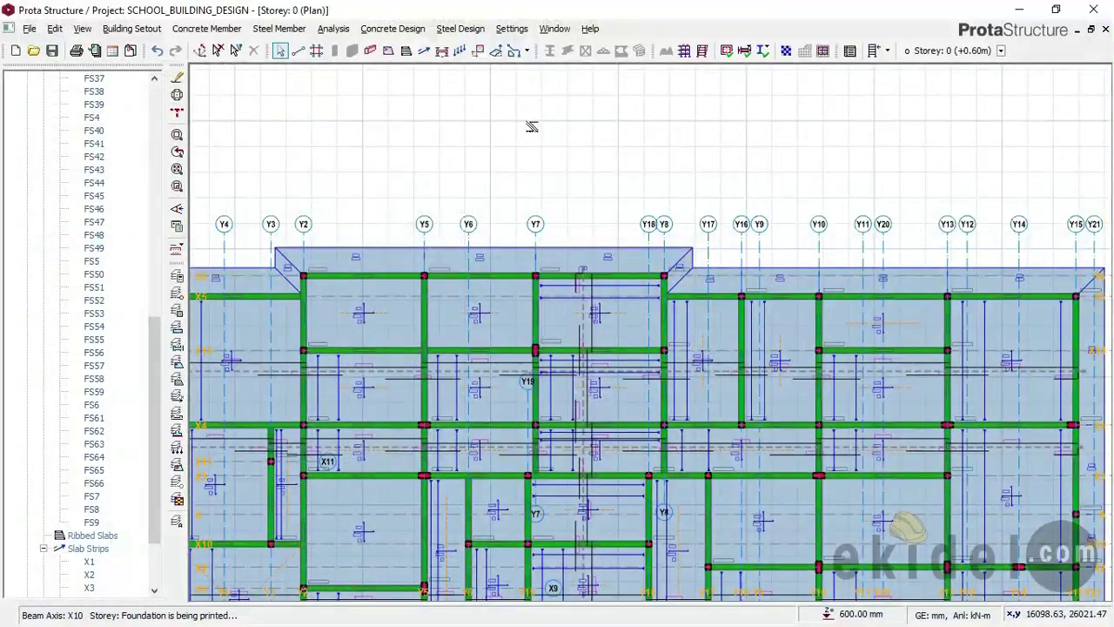
Run slab analysis and design for storey 0 using Check Design (Do Not Modify Existing Steel) and open the reinforcement report
scroll(528, 121, down, 3)
scroll(544, 315, up, 1)
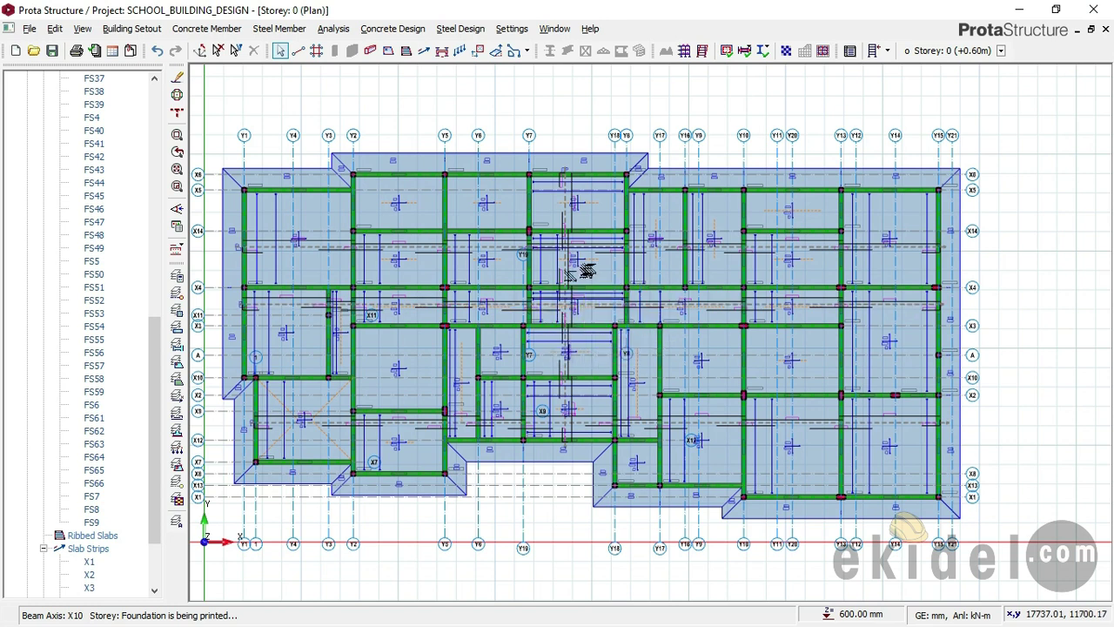
scroll(159, 381, up, 1)
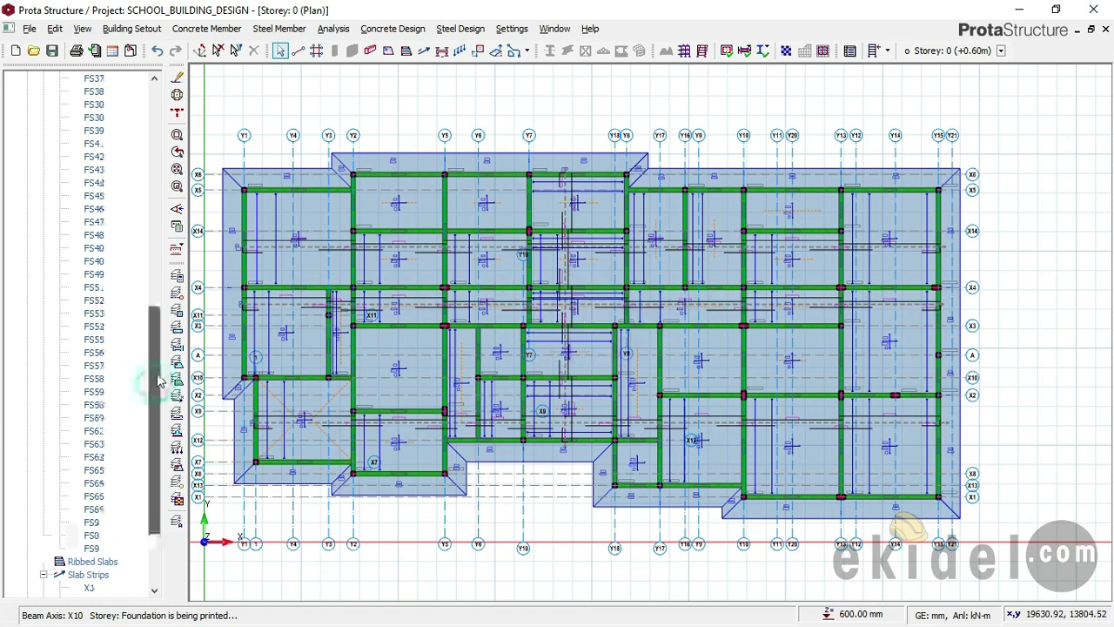
drag(160, 380, 154, 169)
click(77, 143)
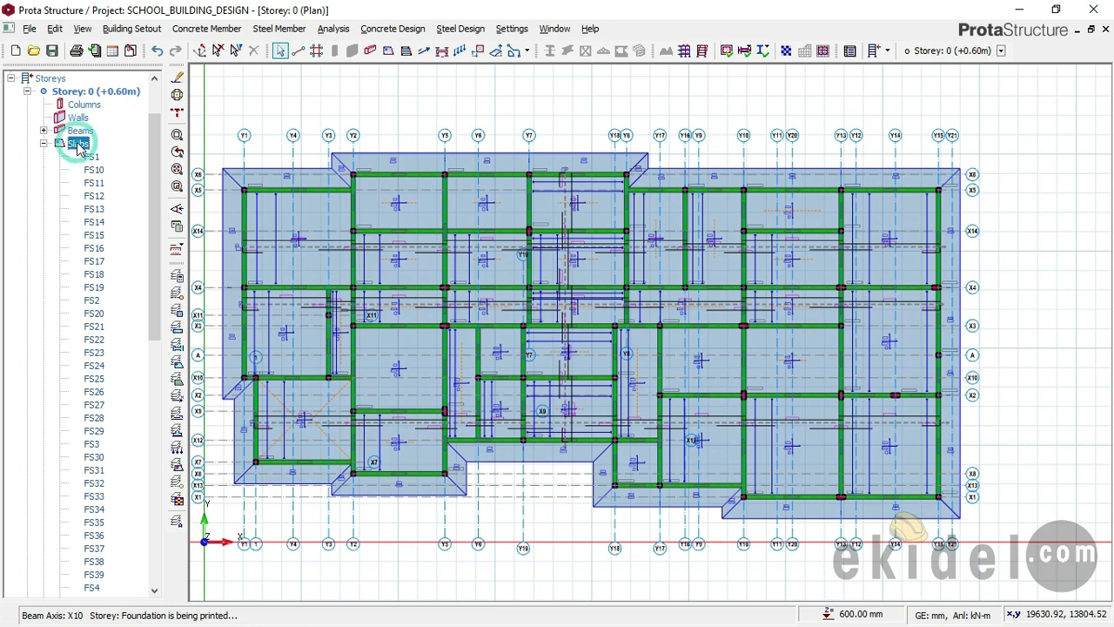
right_click(77, 144)
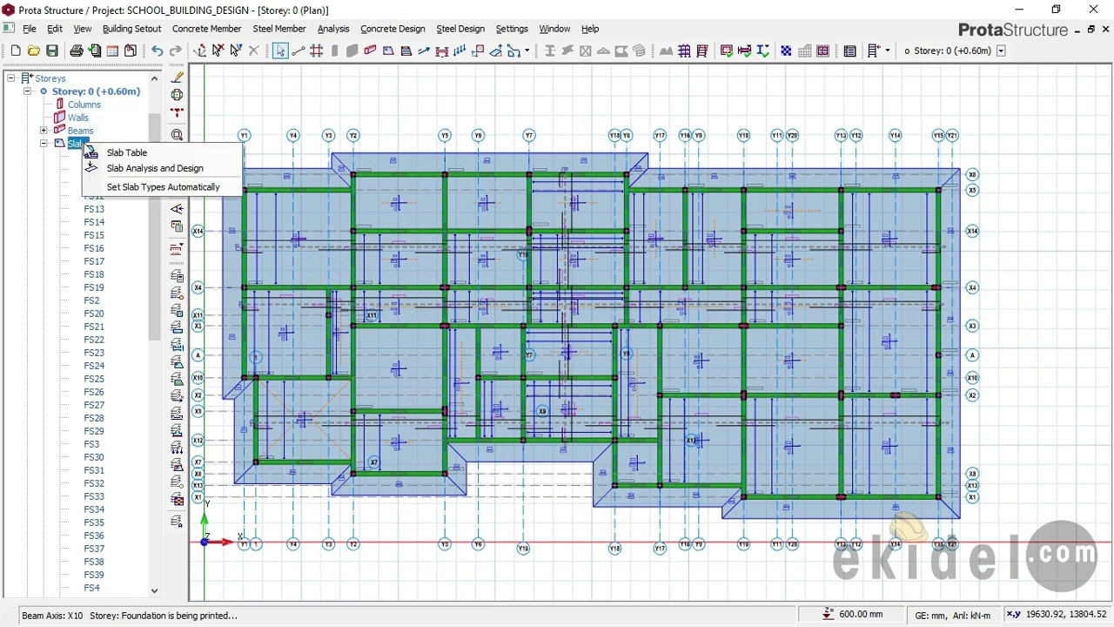
click(155, 169)
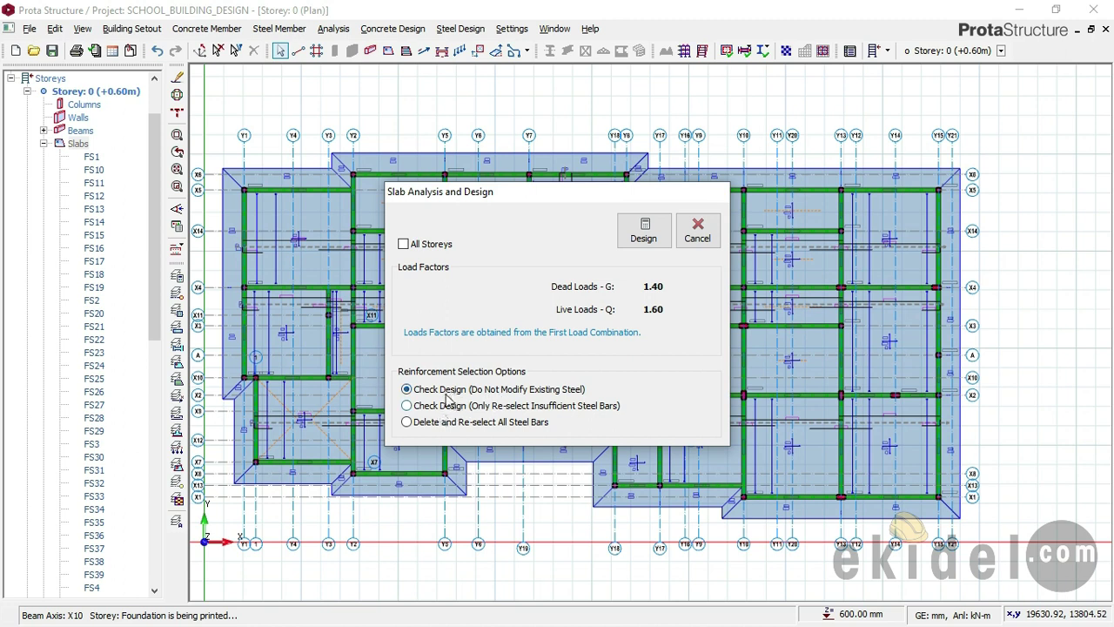
click(640, 235)
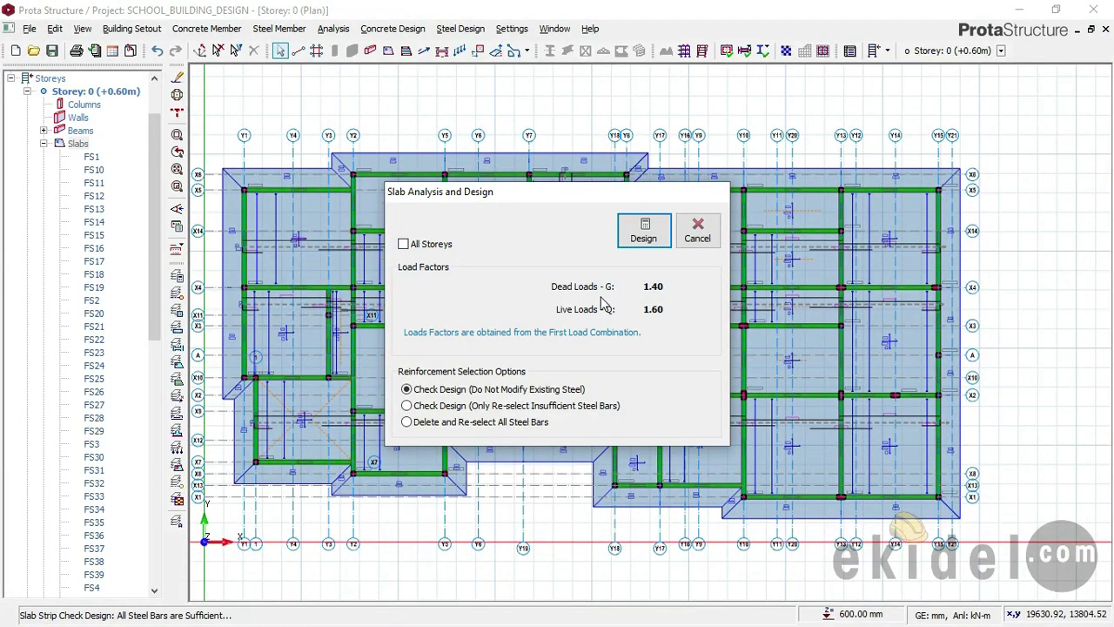
key(Return)
key(Return)
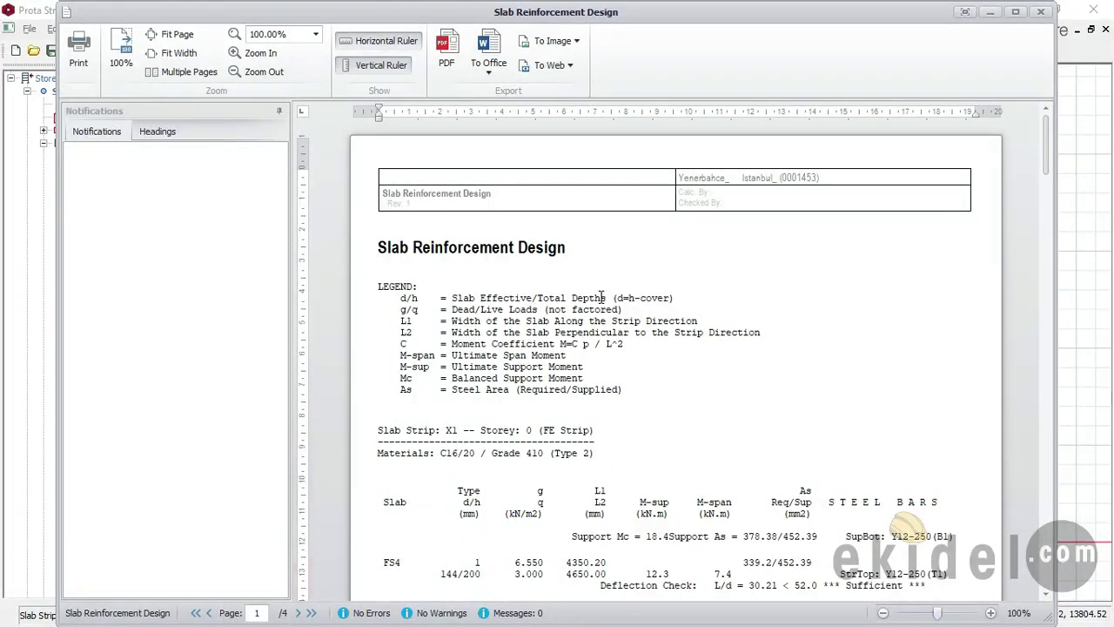
Examine the required and supplied steel areas, deflection checks and steel bars of slab strip X1 in the report
scroll(510, 260, down, 2)
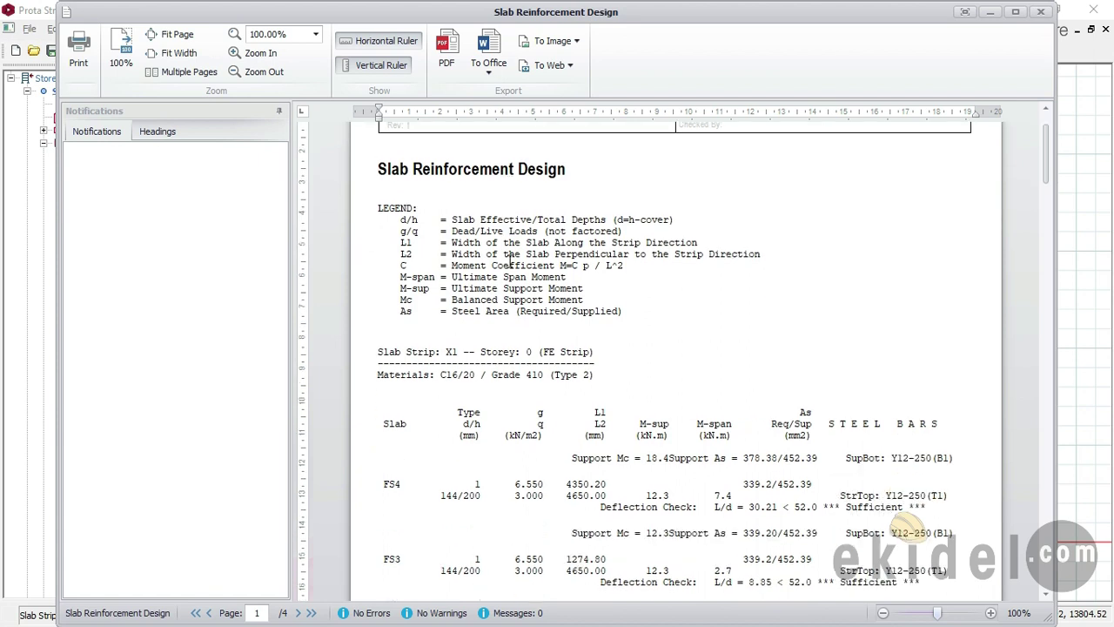
scroll(512, 261, down, 1)
scroll(531, 261, down, 1)
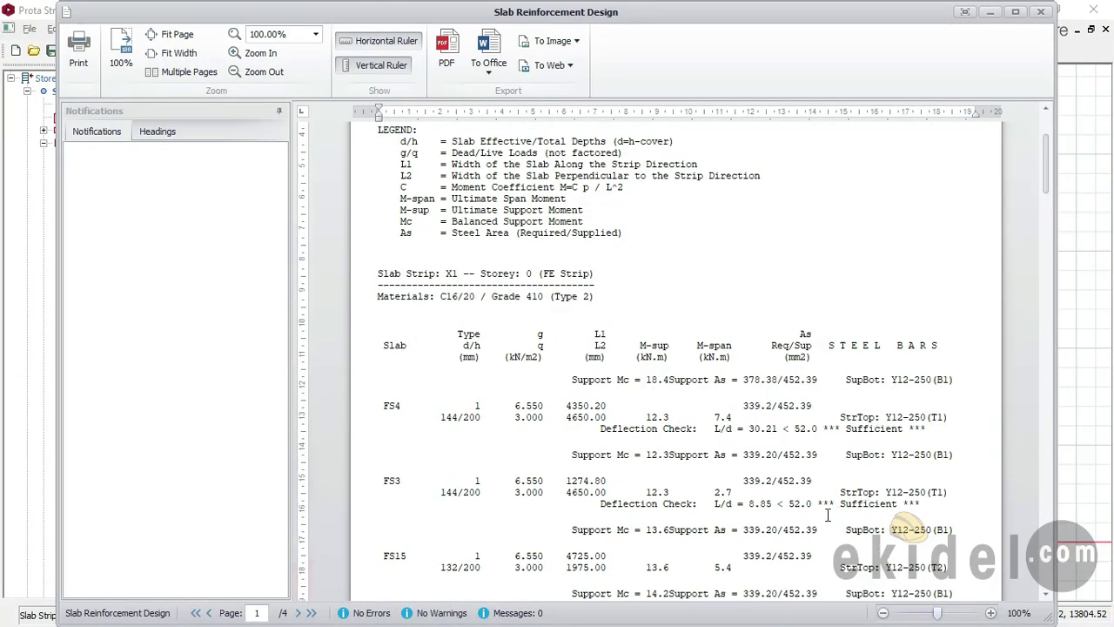
scroll(832, 387, down, 1)
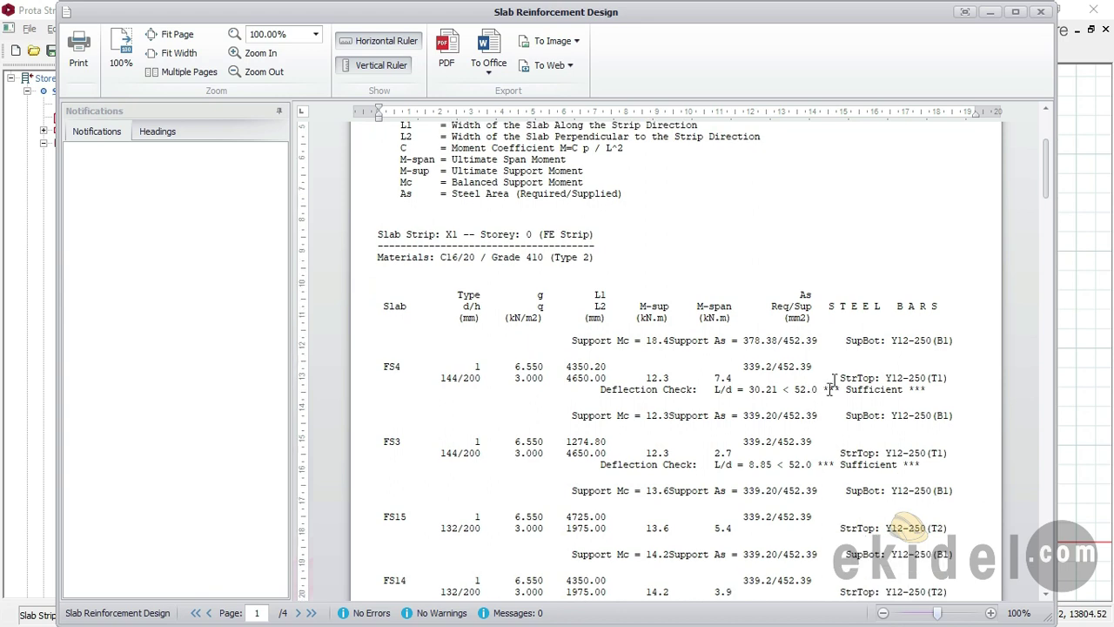
scroll(849, 360, down, 1)
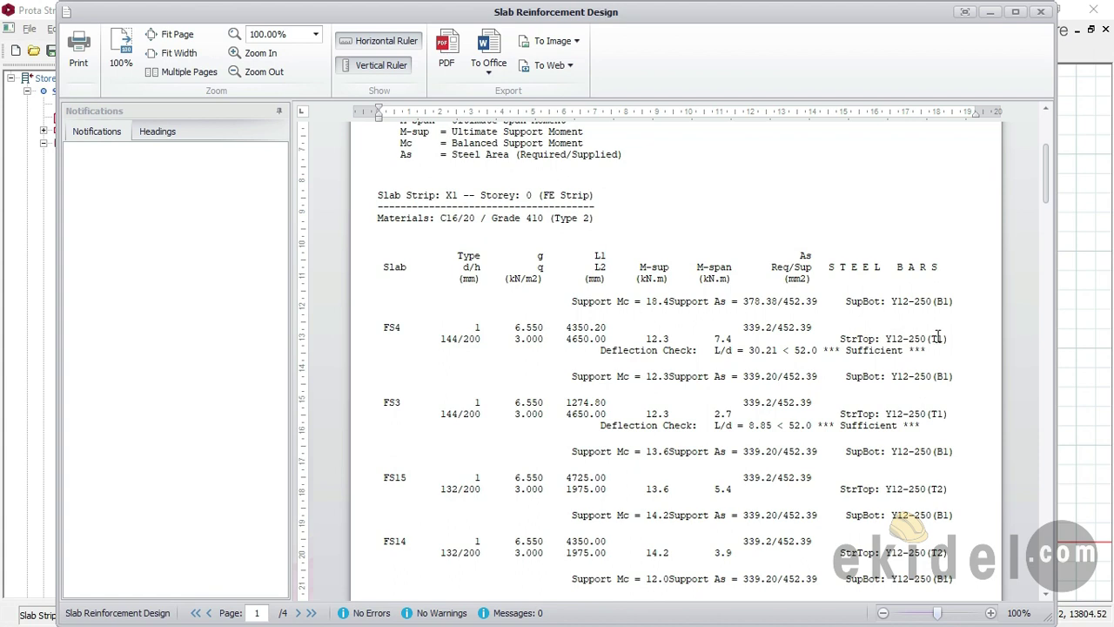
scroll(943, 338, down, 9)
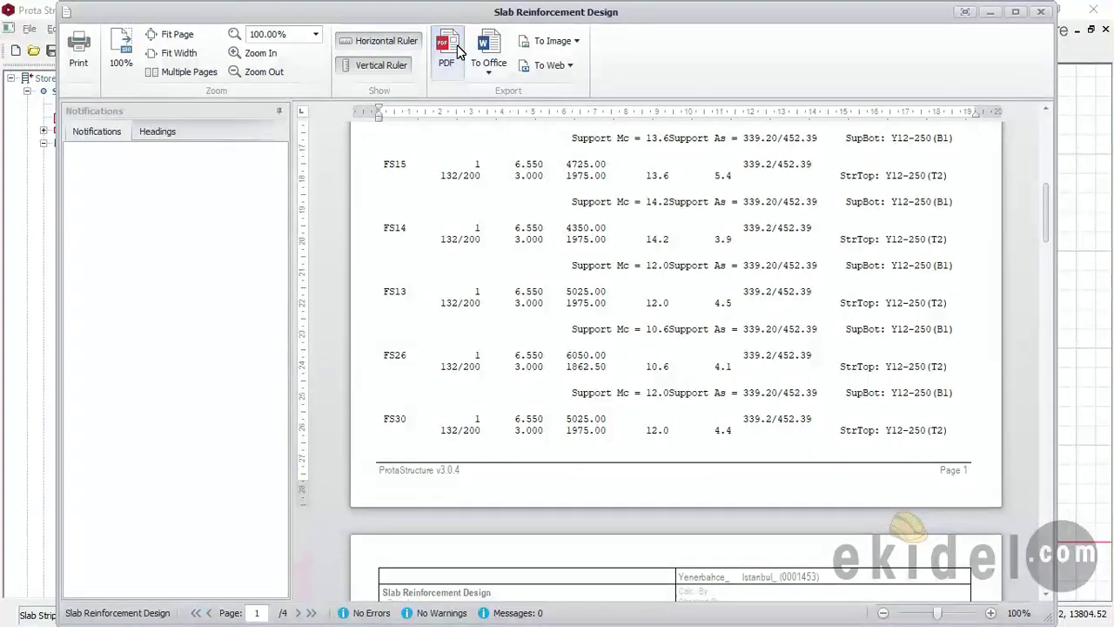
Close the slab report preview and view the exported foundation beam design PDF maximized at 80% zoom
click(1042, 13)
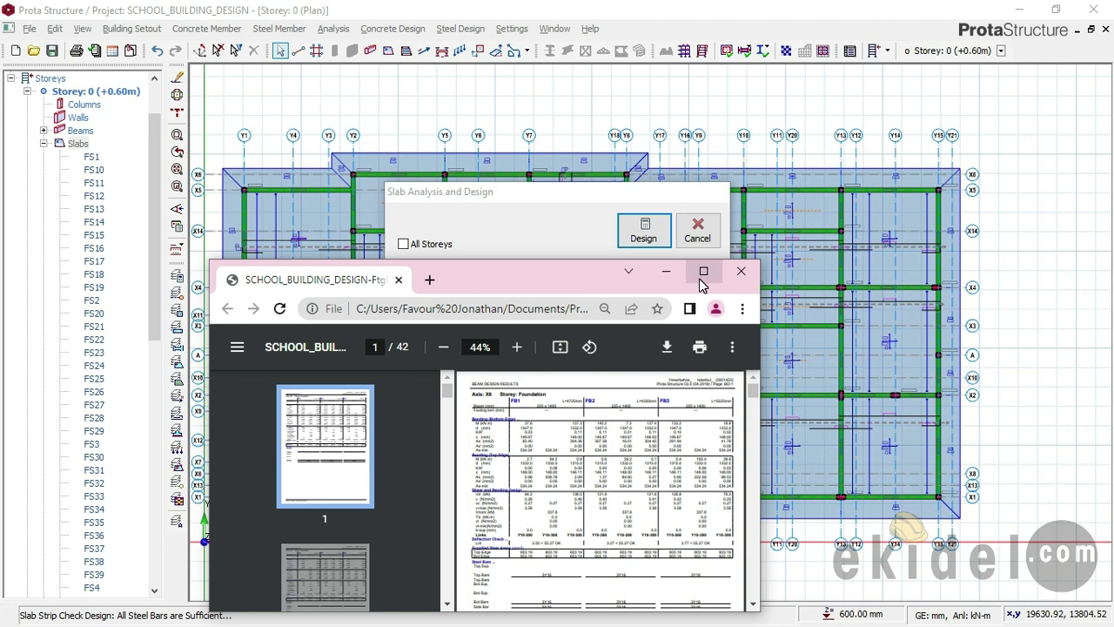
click(703, 273)
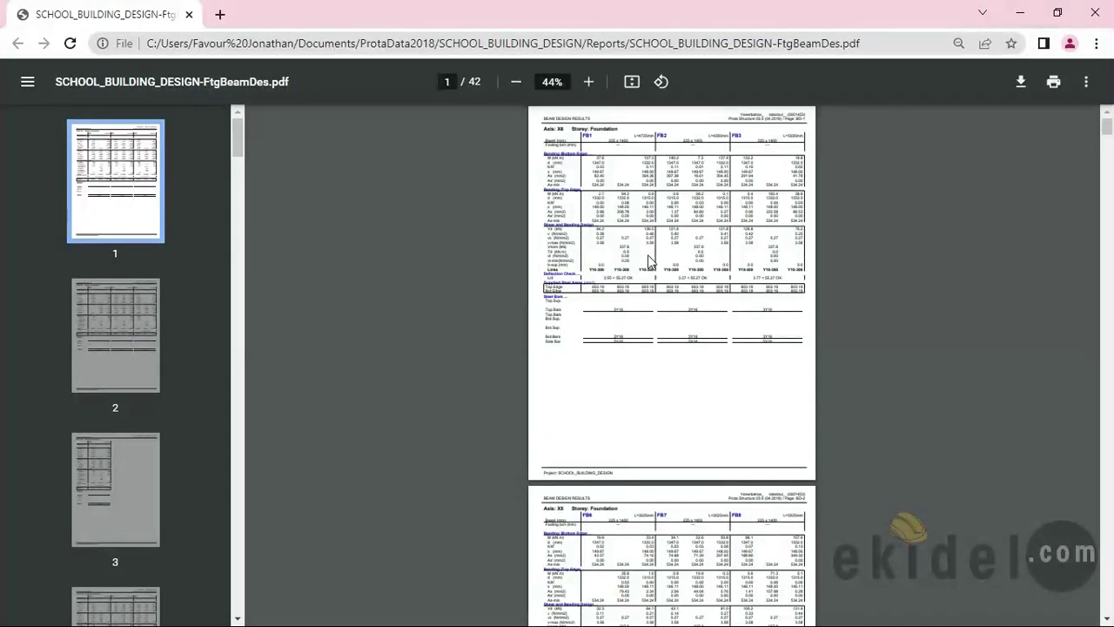
click(588, 82)
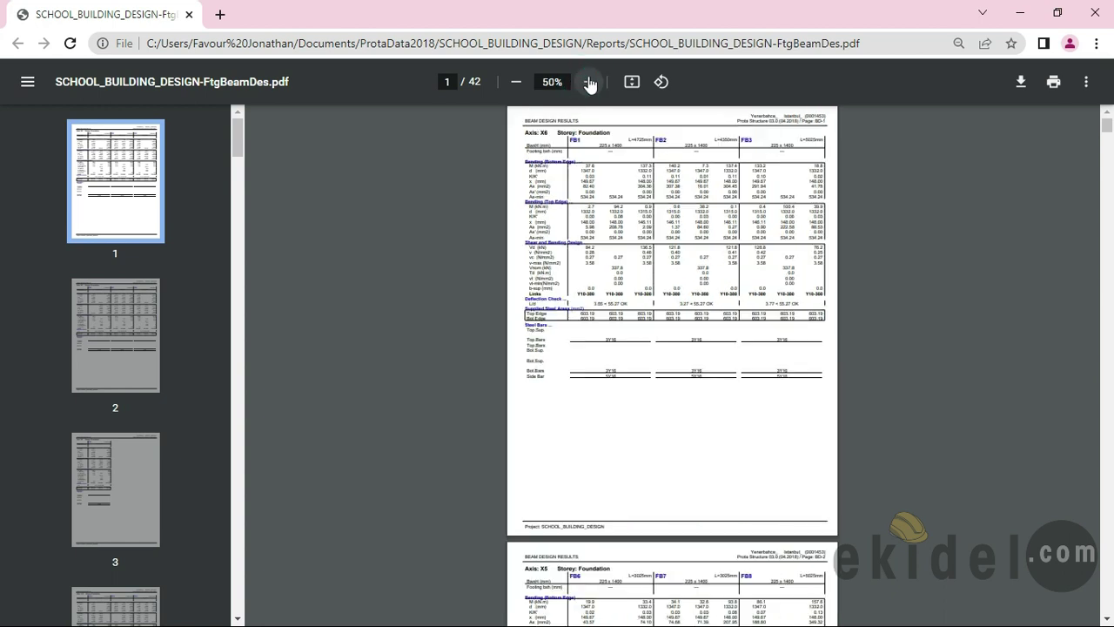
click(588, 82)
click(589, 82)
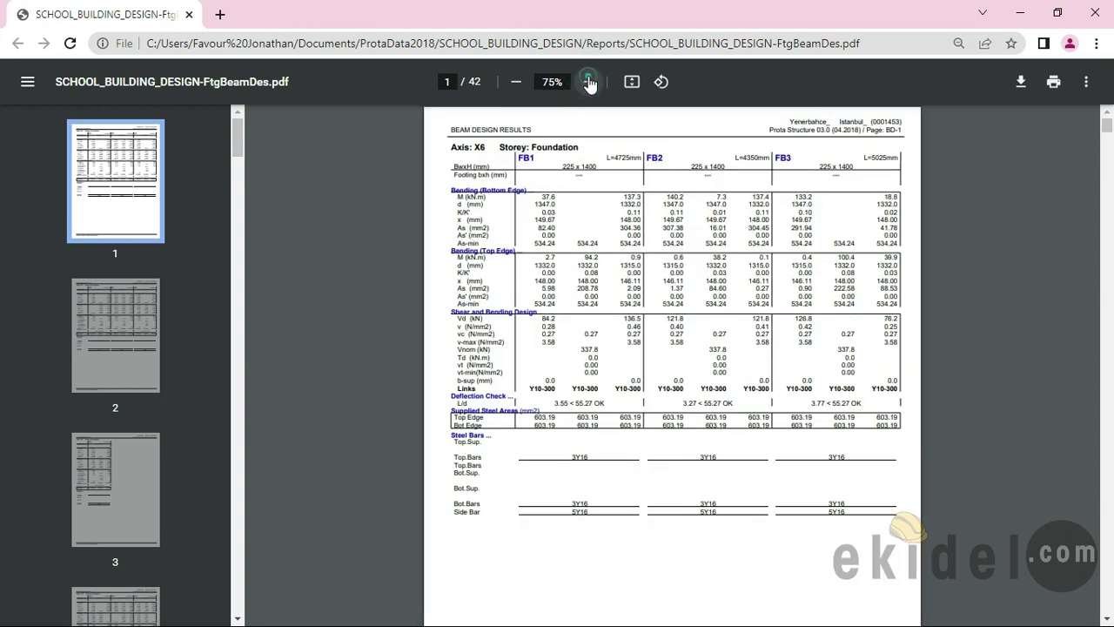
click(589, 82)
scroll(267, 294, down, 2)
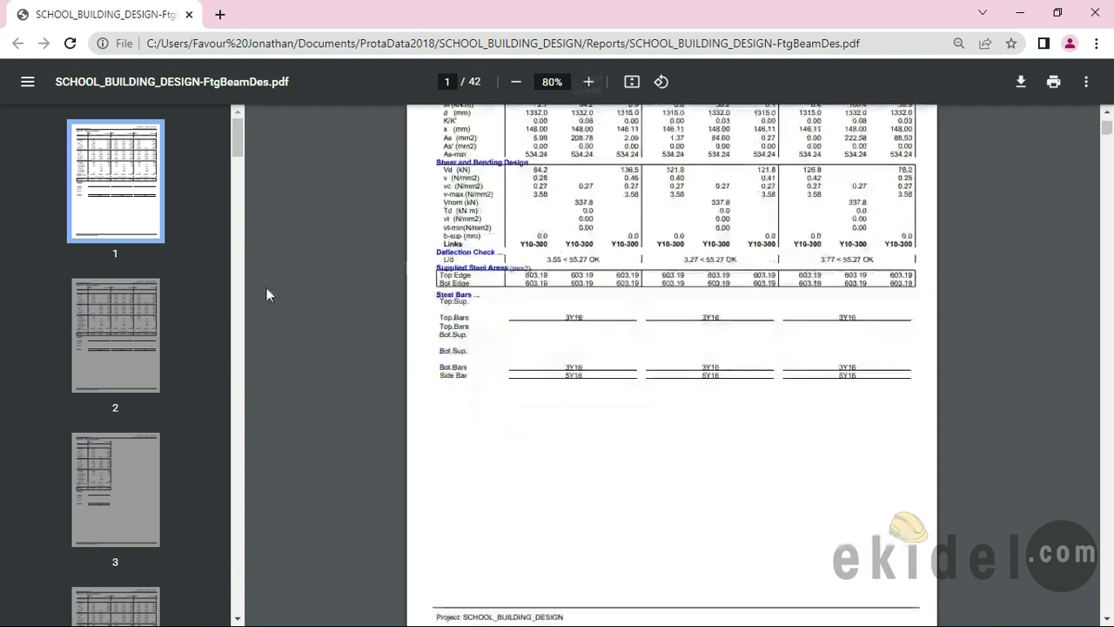
Review the beam design results from page 4 through page 7 of the PDF and close the document
scroll(238, 136, down, 2)
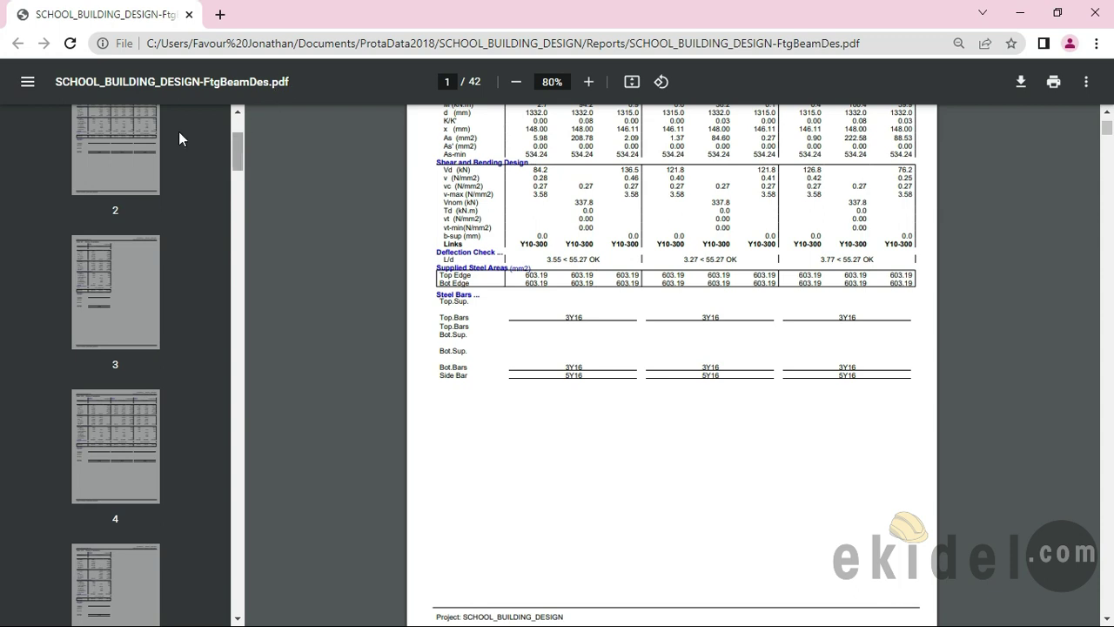
scroll(241, 142, down, 2)
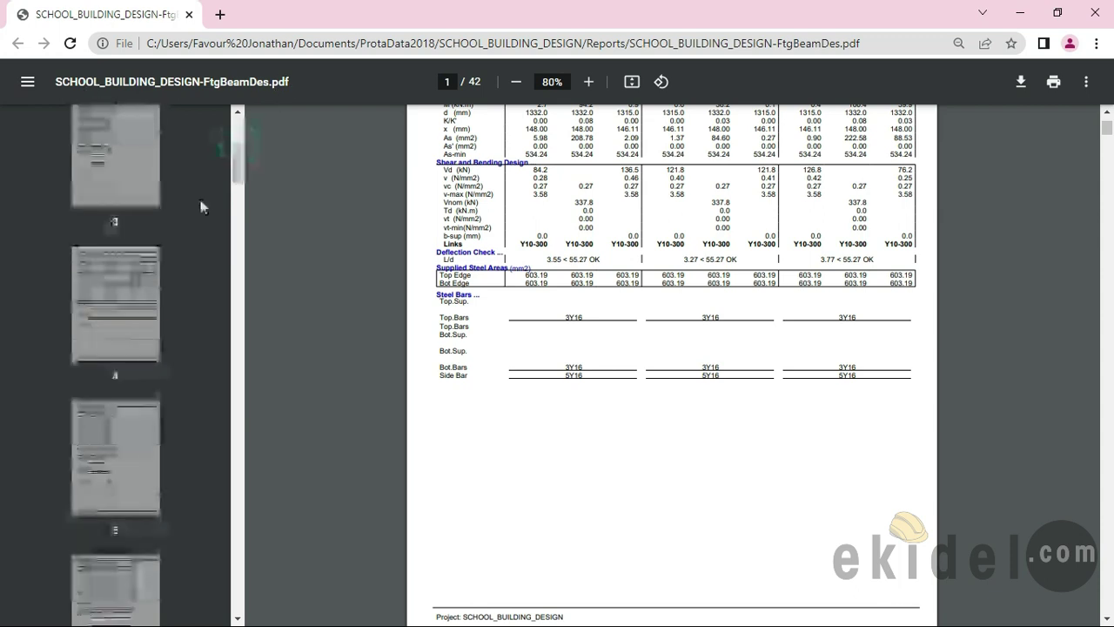
click(136, 316)
scroll(757, 331, down, 12)
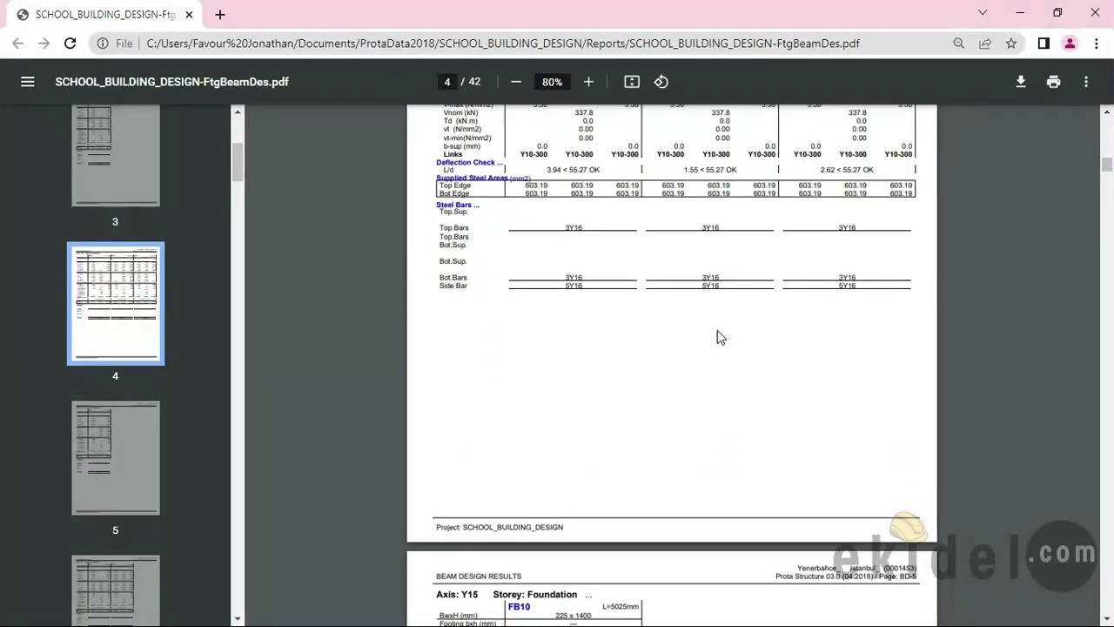
scroll(724, 313, down, 10)
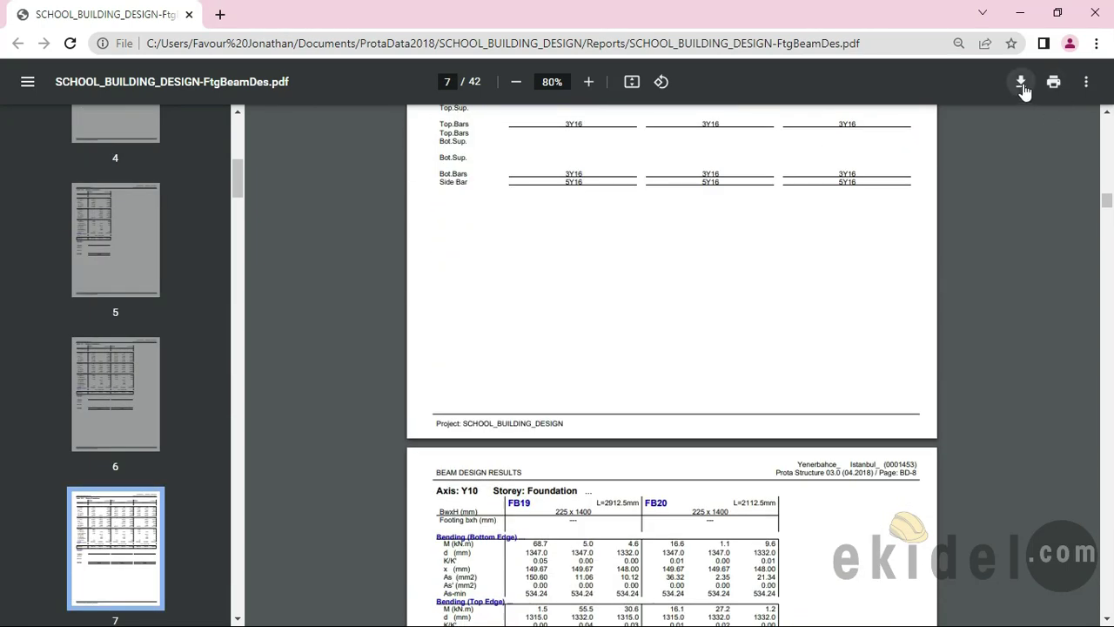
click(1093, 14)
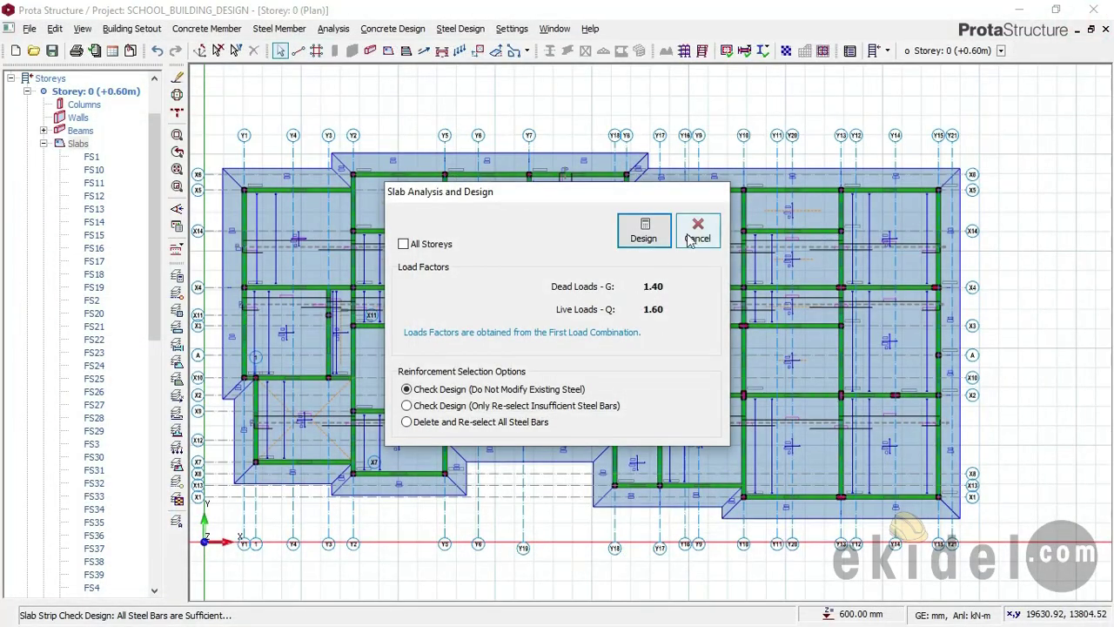
Dismiss the Slab Analysis and Design dialog and inspect the building frame and storey 2 beams in the Storey: 0 3D view
click(697, 236)
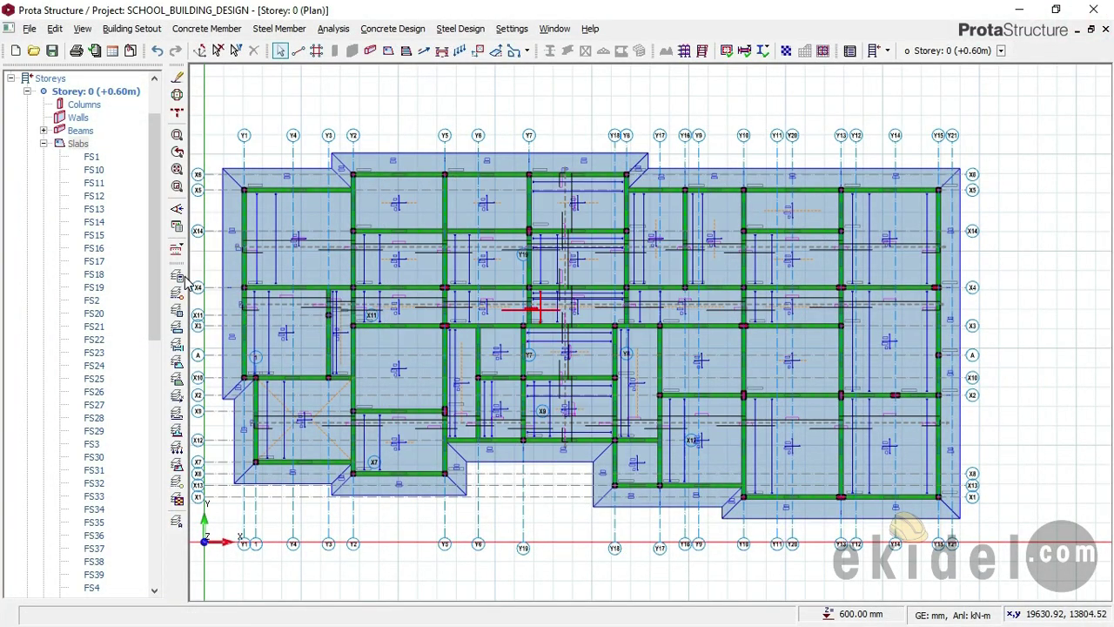
drag(153, 149, 95, 91)
double_click(87, 117)
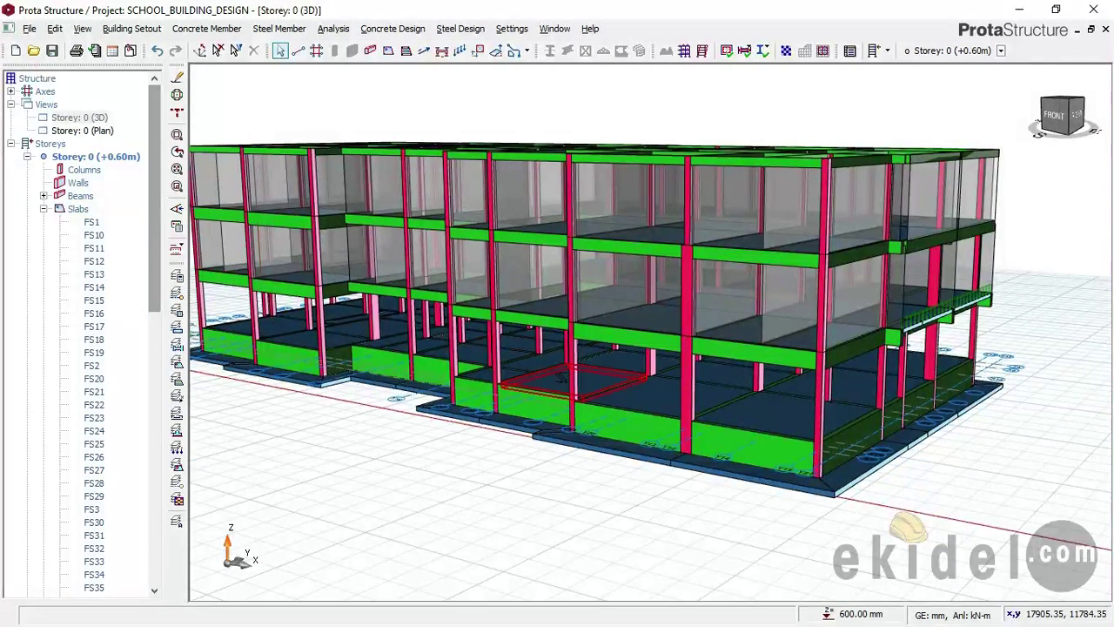
mouse_move(543, 392)
middle_down()
mouse_move(512, 386)
mouse_move(543, 395)
middle_up()
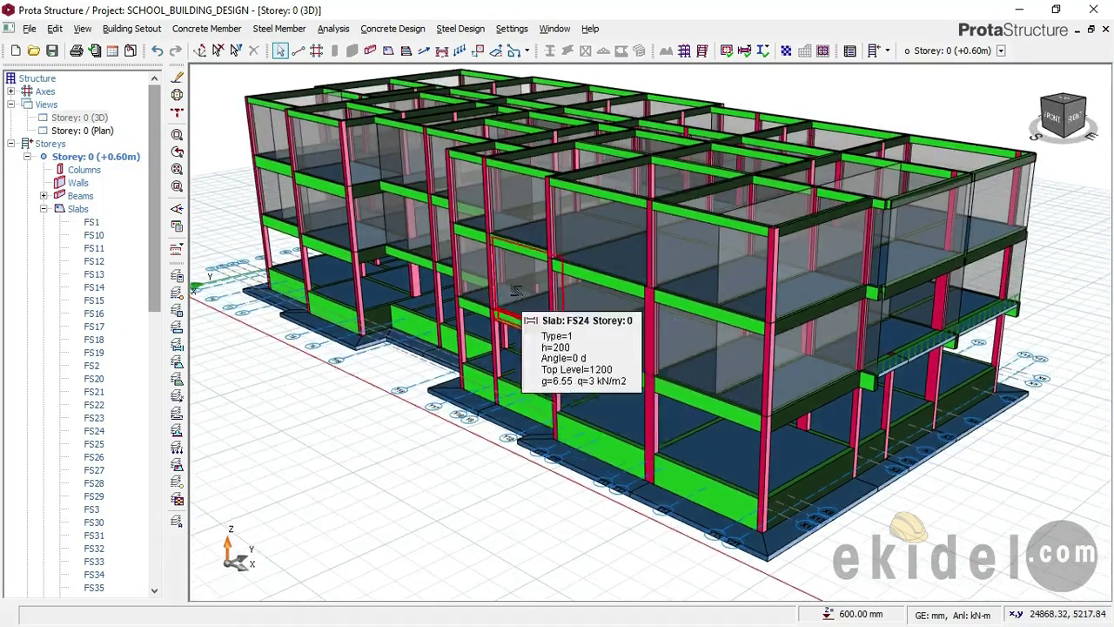
middle_drag(516, 321, 515, 332)
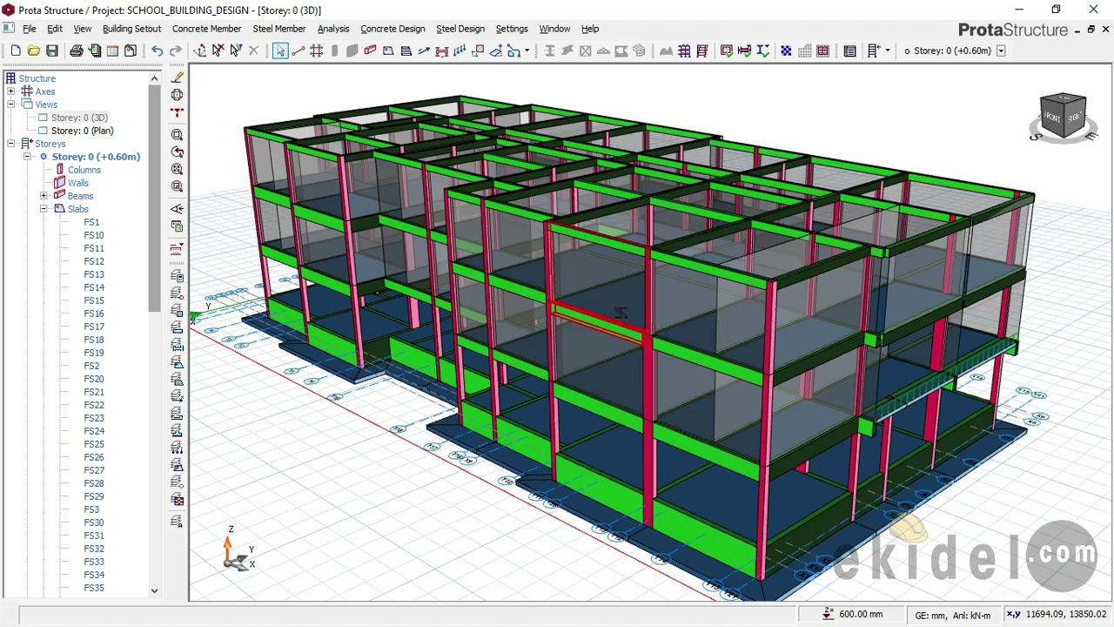
mouse_move(701, 344)
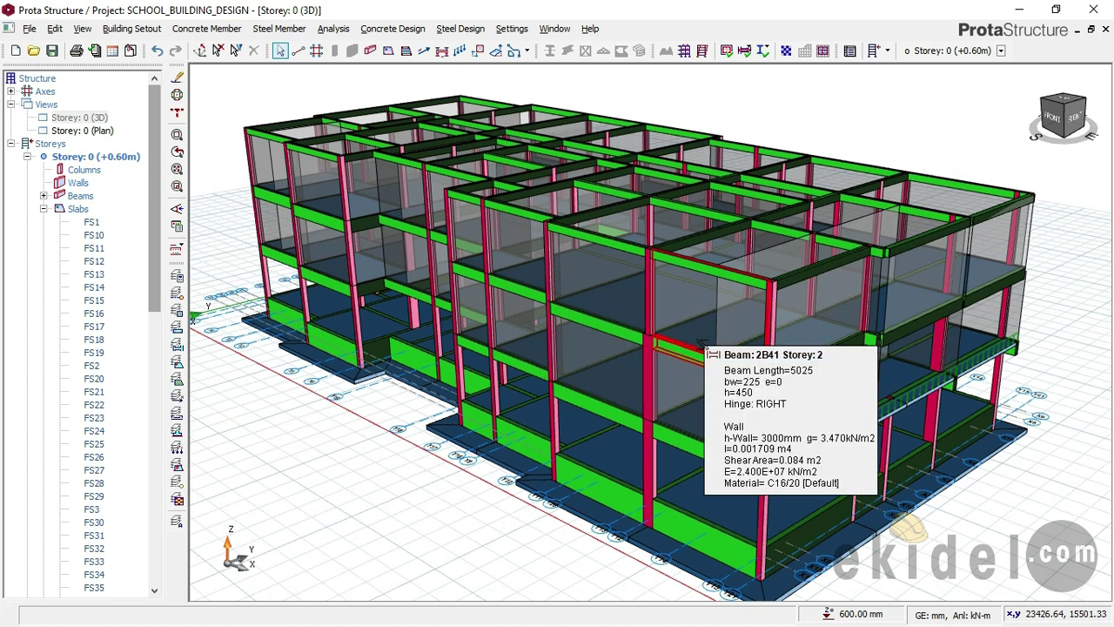
mouse_move(632, 337)
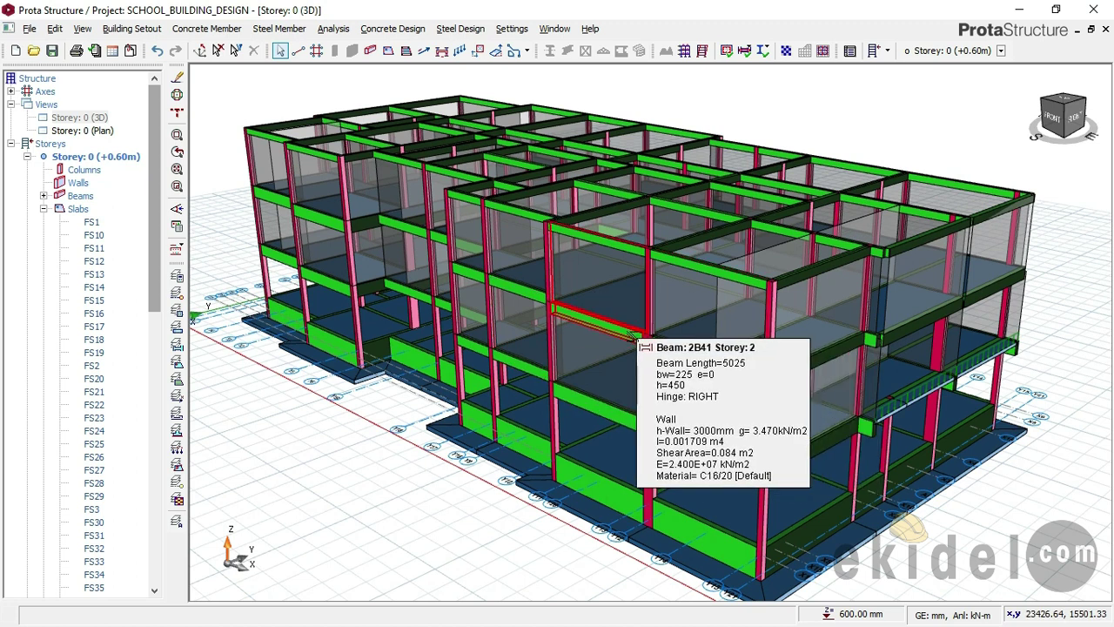